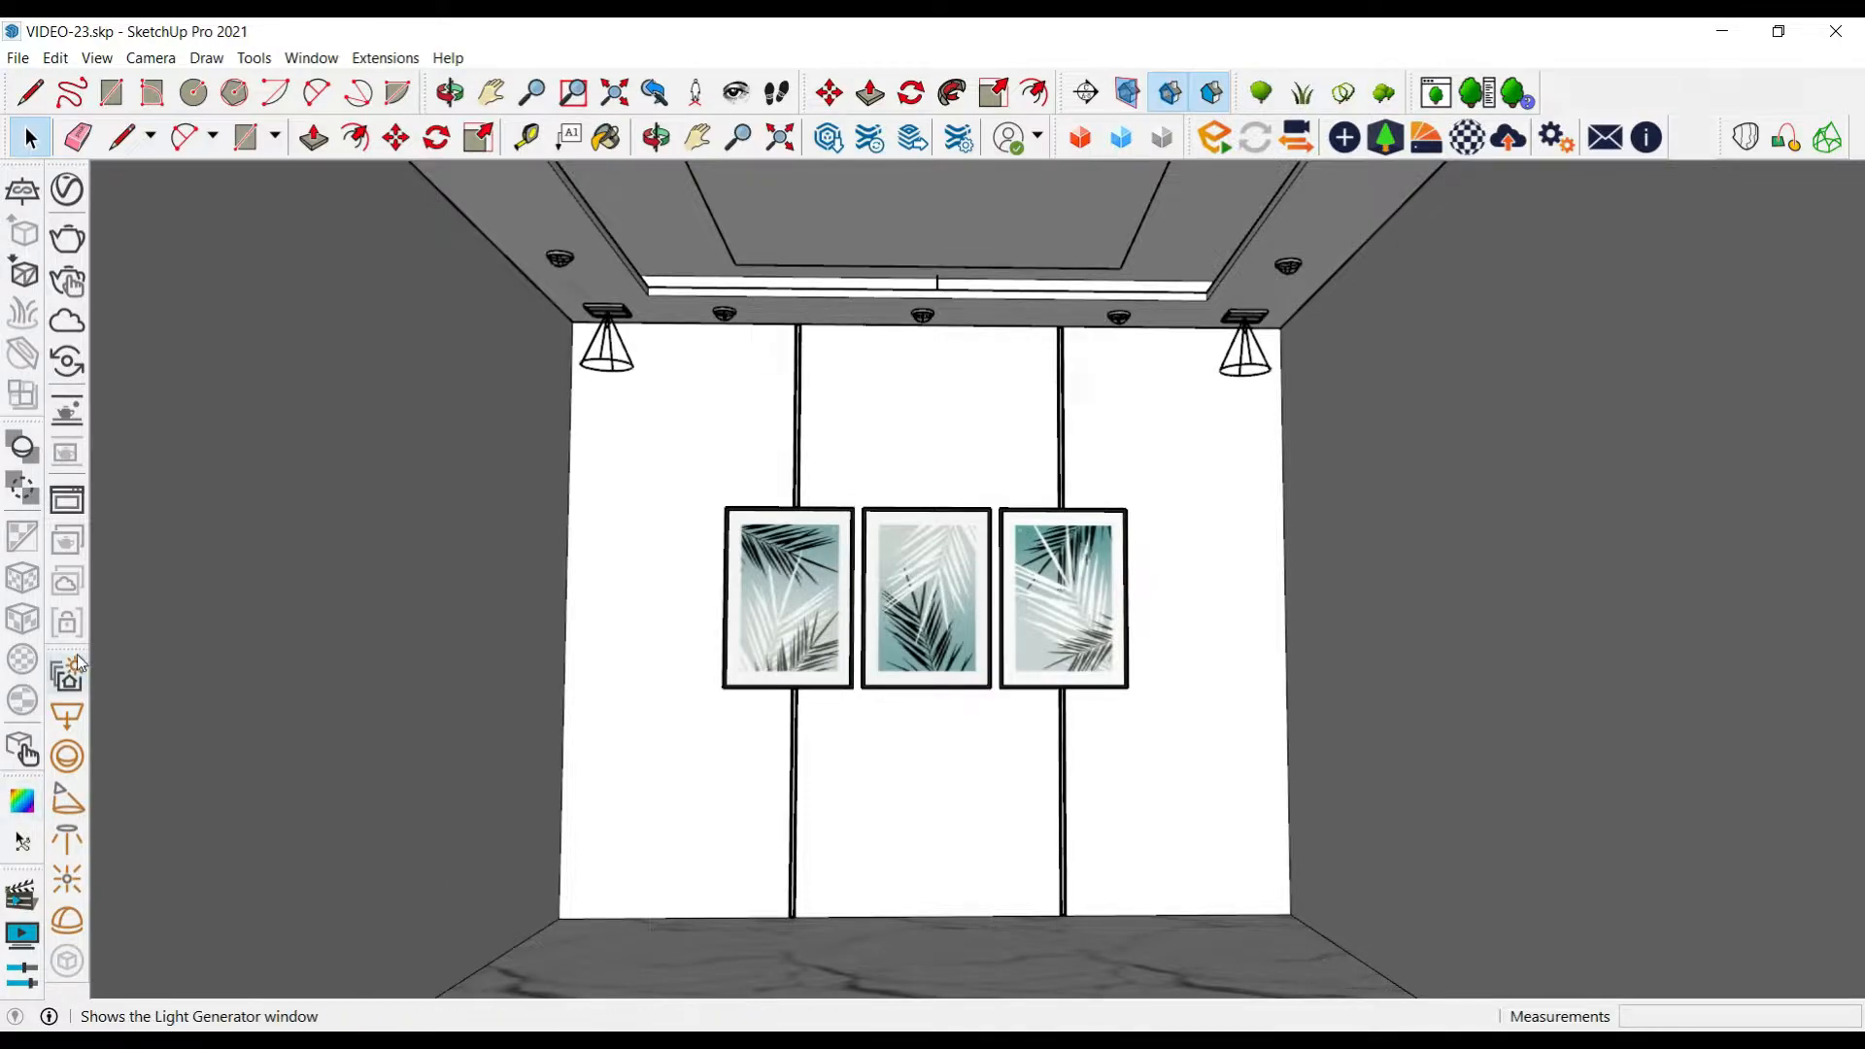
Detach the V-Ray Lights tools and float them in the empty area beside the white wall
{"action": "left_click_drag", "start_coordinate": [55, 650], "coordinate": [272, 575]}
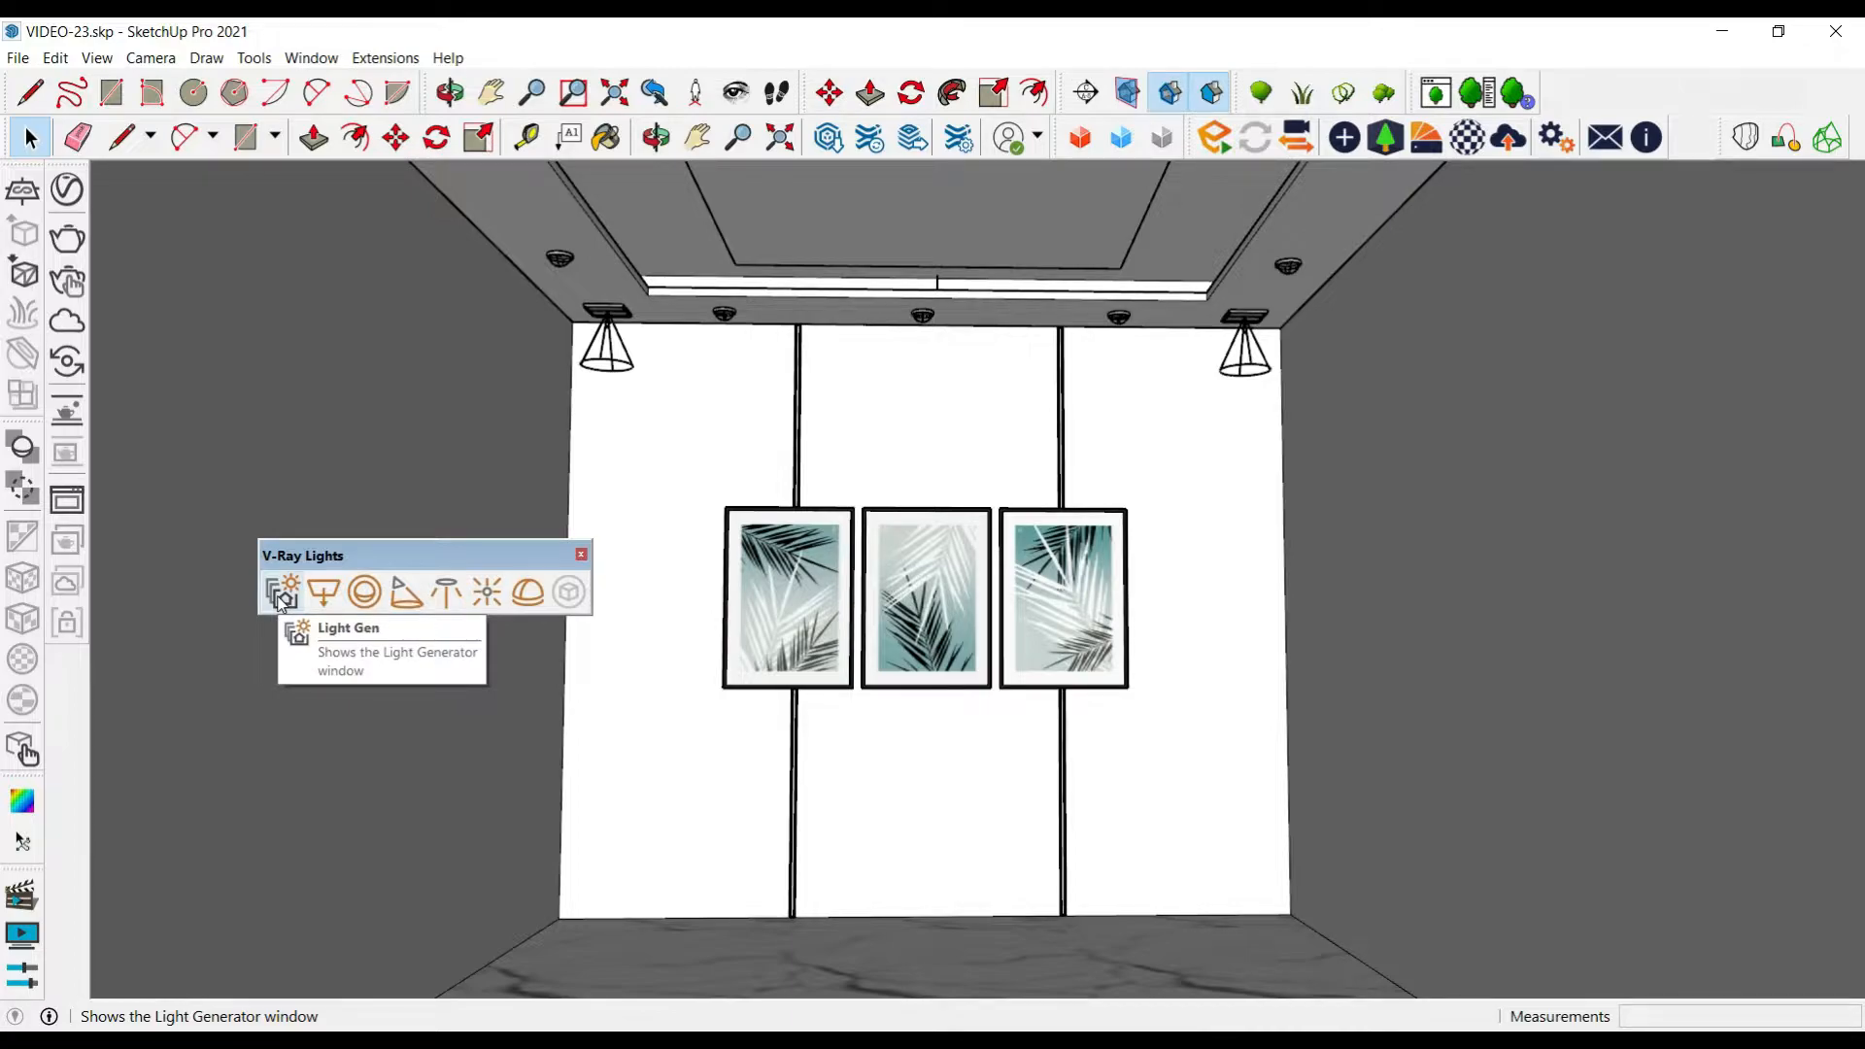
{"action": "left_click", "coordinate": [406, 591]}
{"action": "left_click_drag", "start_coordinate": [443, 553], "coordinate": [288, 628]}
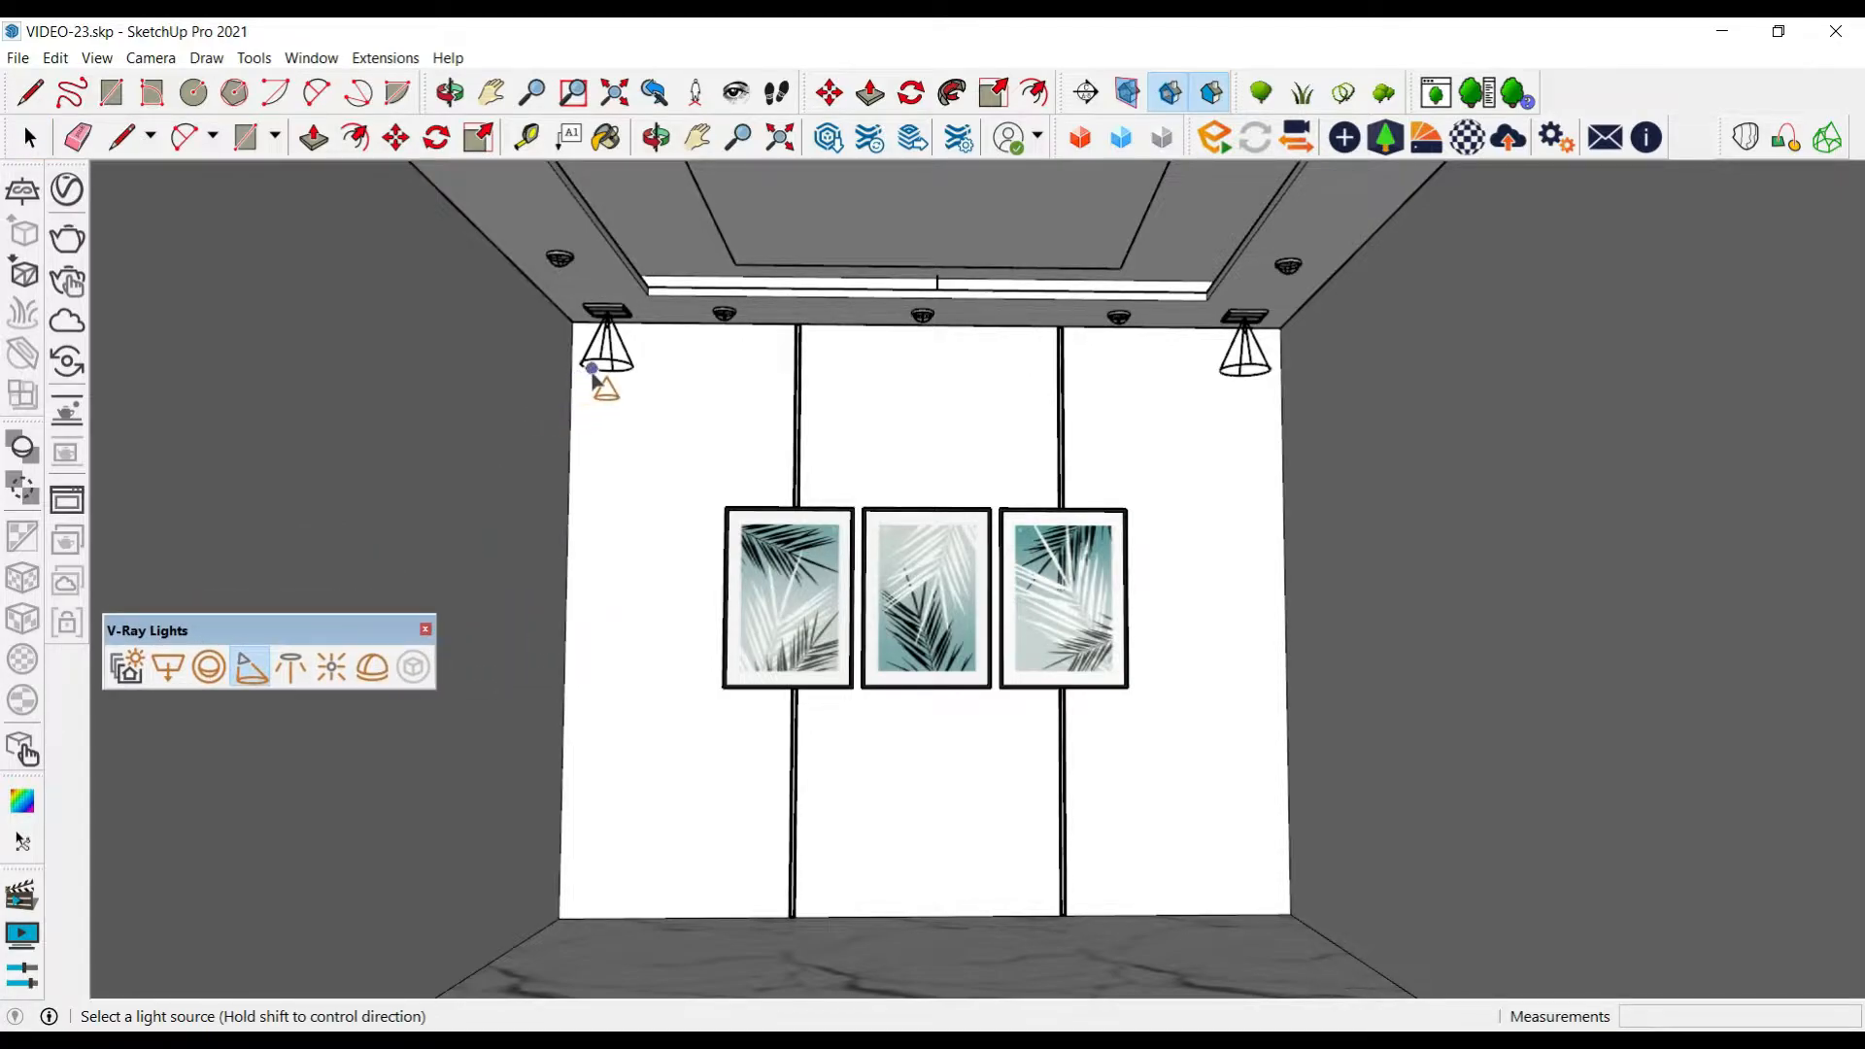
Try placing a default V-Ray Spot Light on the ceiling next to the square corner fixture, and delete it
{"action": "scroll", "coordinate": [602, 311], "scroll_direction": "up", "scroll_amount": 5}
{"action": "left_click", "coordinate": [795, 303]}
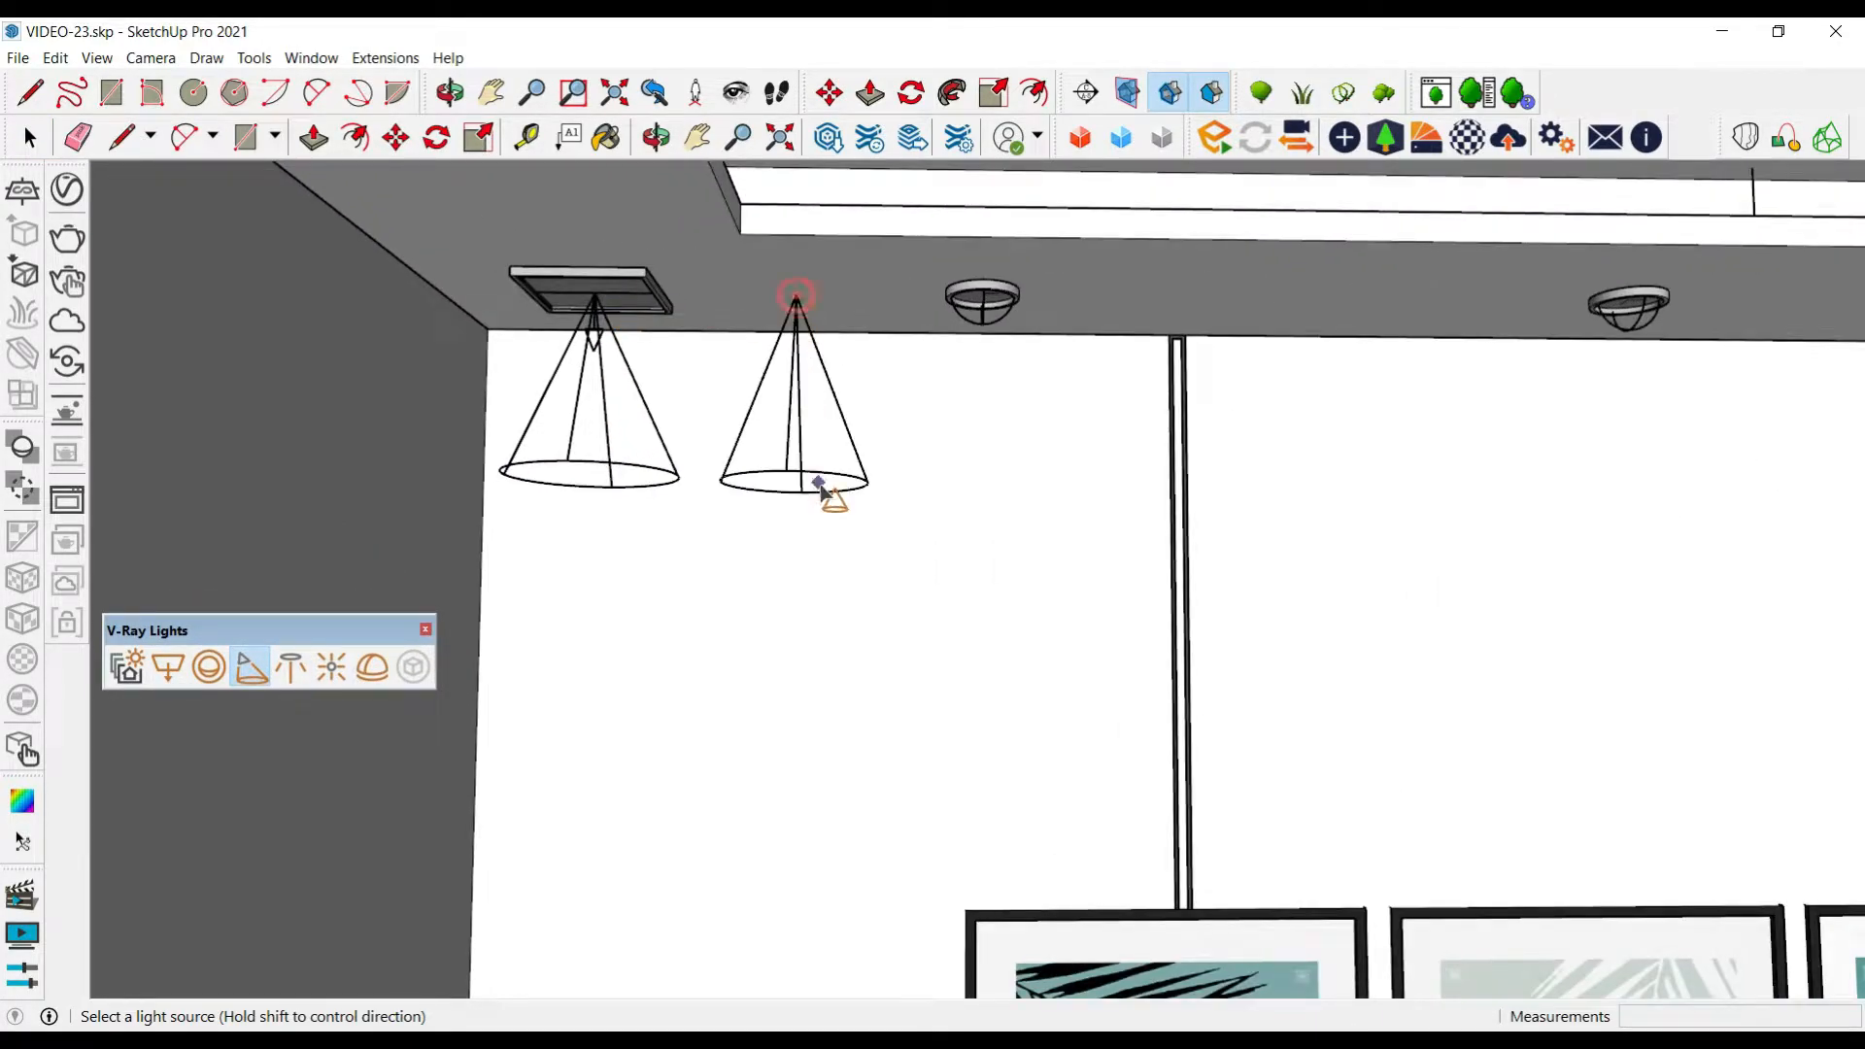
{"action": "middle_click_drag", "start_coordinate": [829, 533], "coordinate": [884, 557]}
{"action": "left_click", "coordinate": [828, 457]}
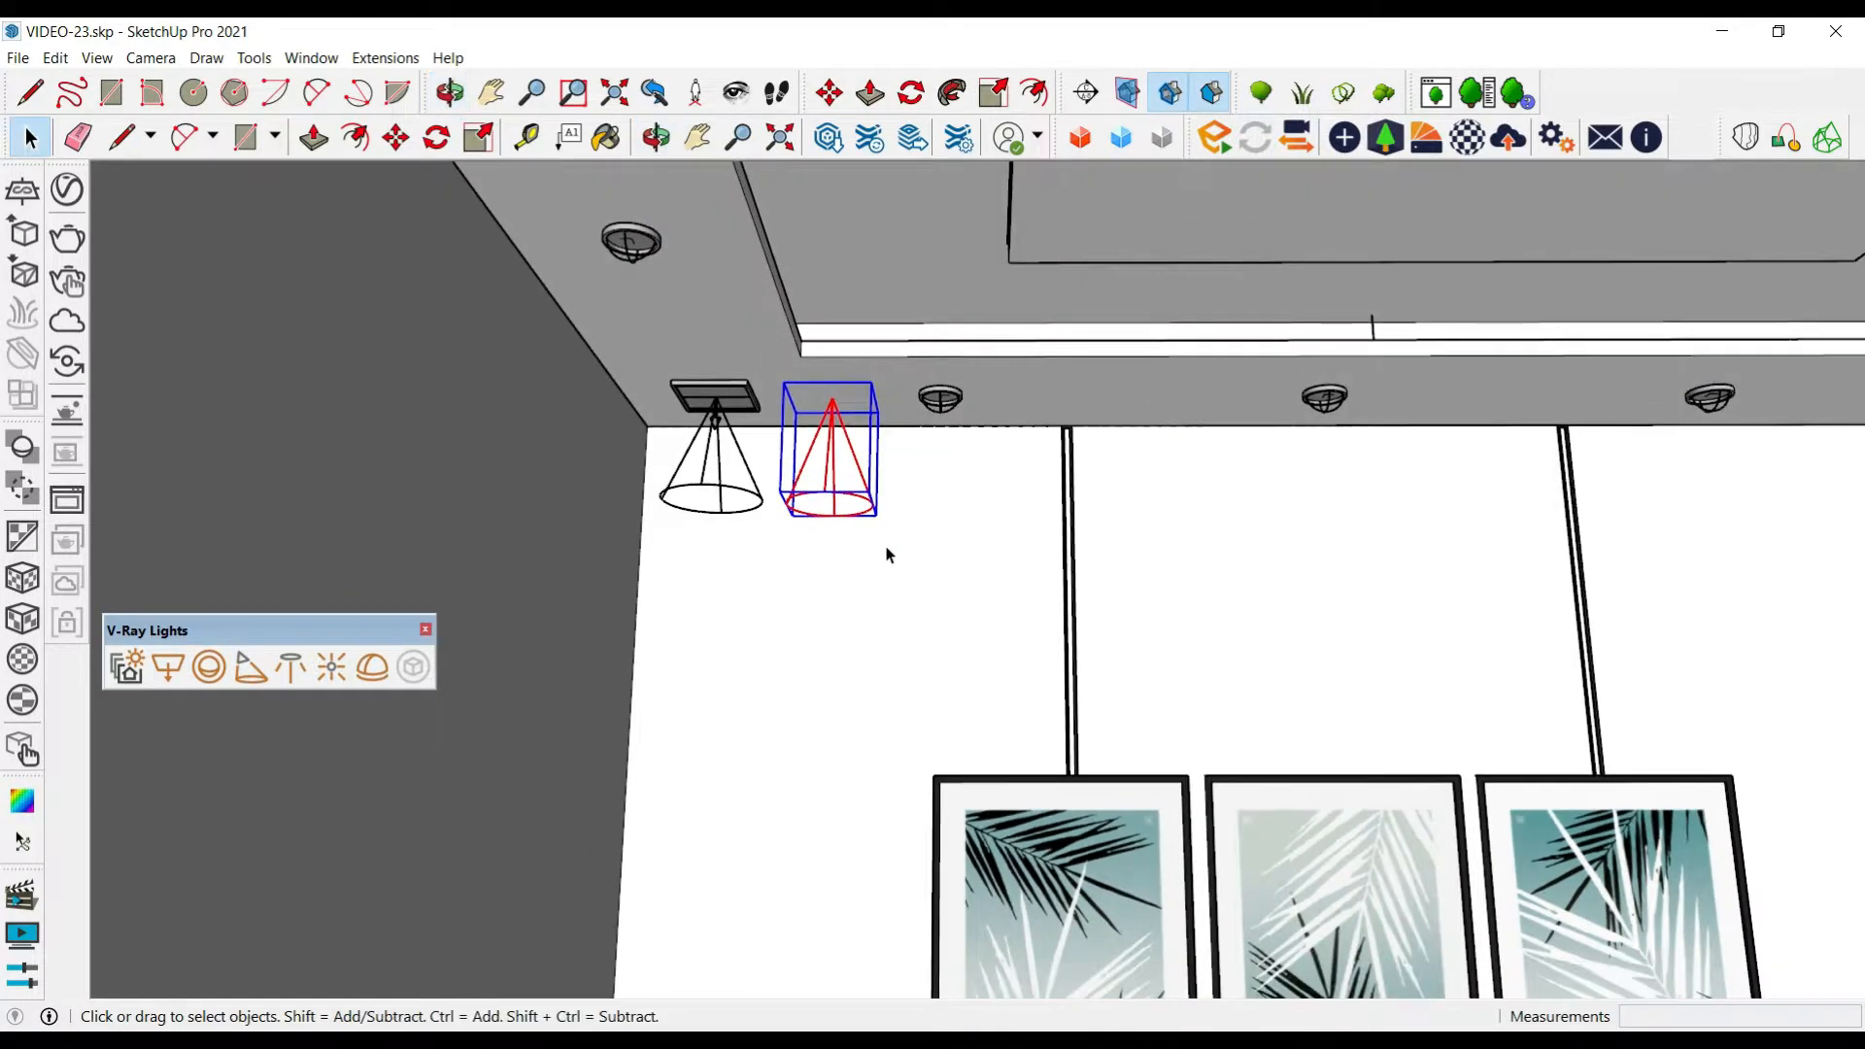
{"action": "key", "text": "Delete"}
Place a Spot Light on the ceiling between the square fixture and the nearest round light, defining its target, cone angle and penumbra angle
{"action": "left_click", "coordinate": [251, 675]}
{"action": "scroll", "coordinate": [862, 357], "scroll_direction": "up", "scroll_amount": 5}
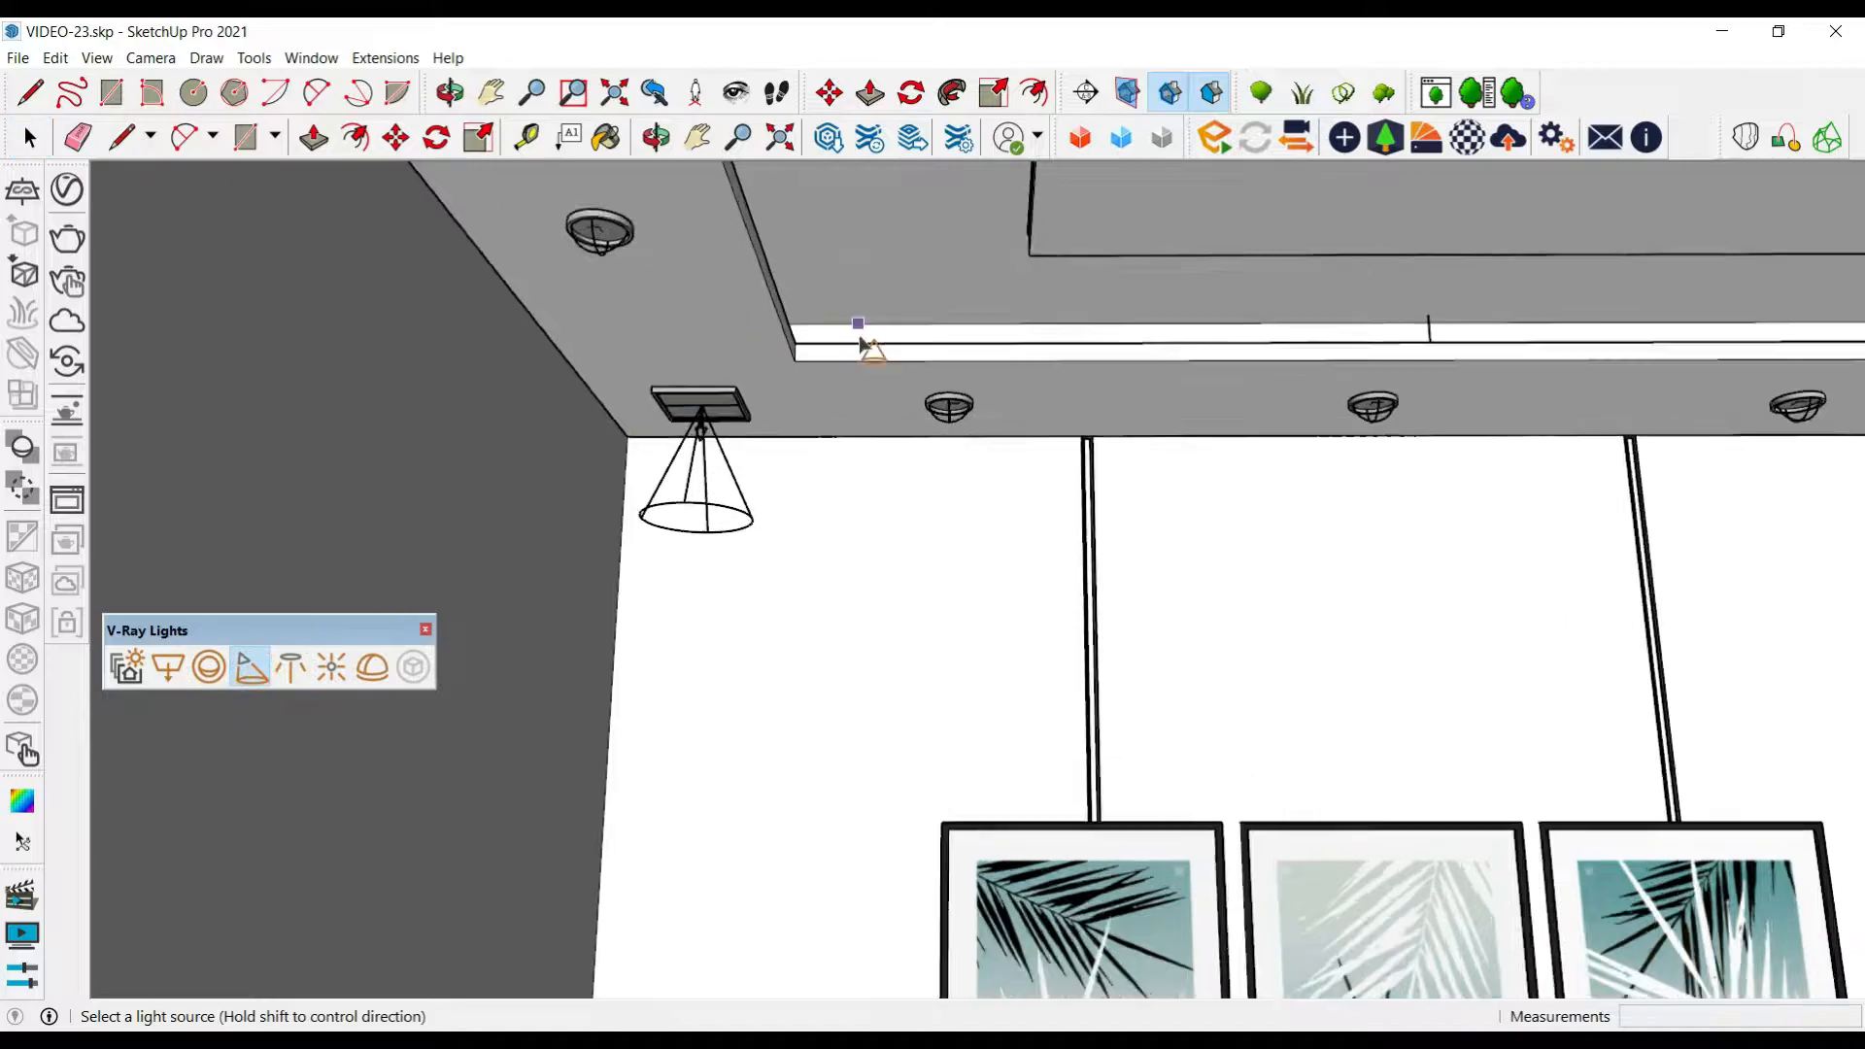
{"action": "middle_click_drag", "start_coordinate": [820, 429], "coordinate": [833, 395]}
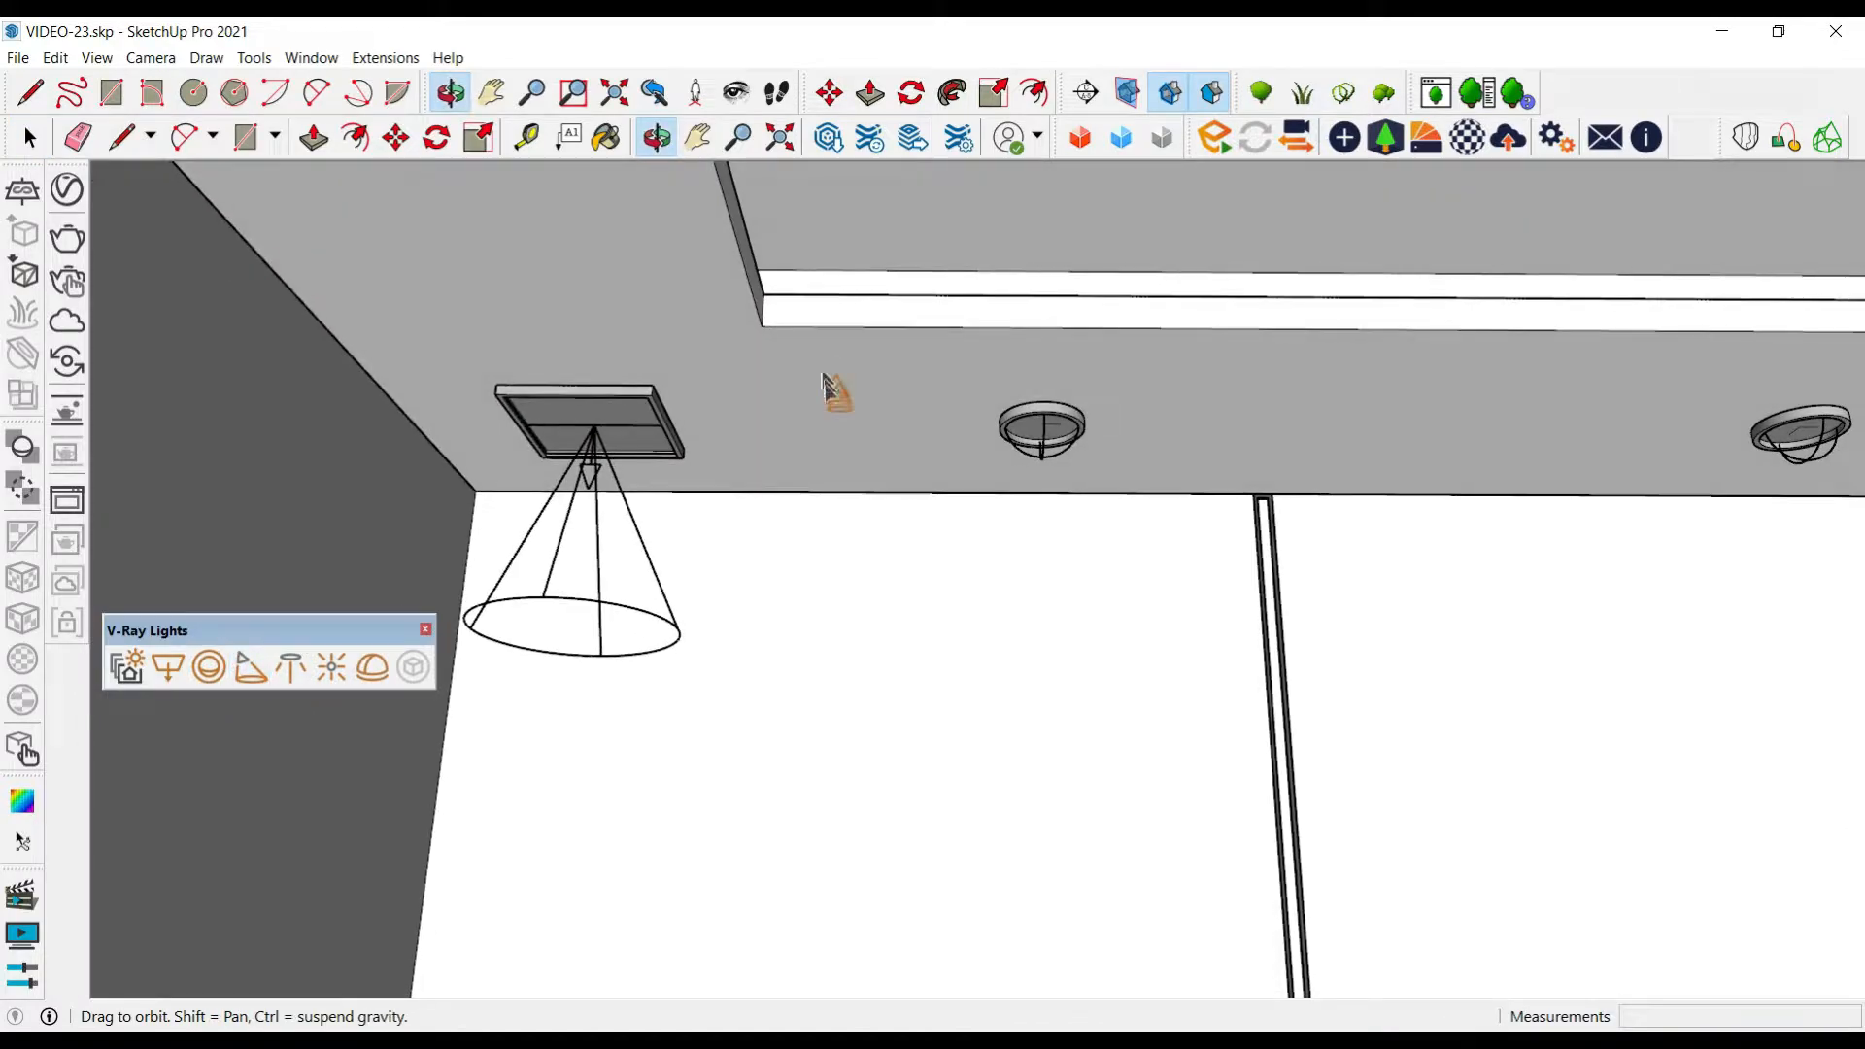
{"action": "left_click", "coordinate": [908, 449]}
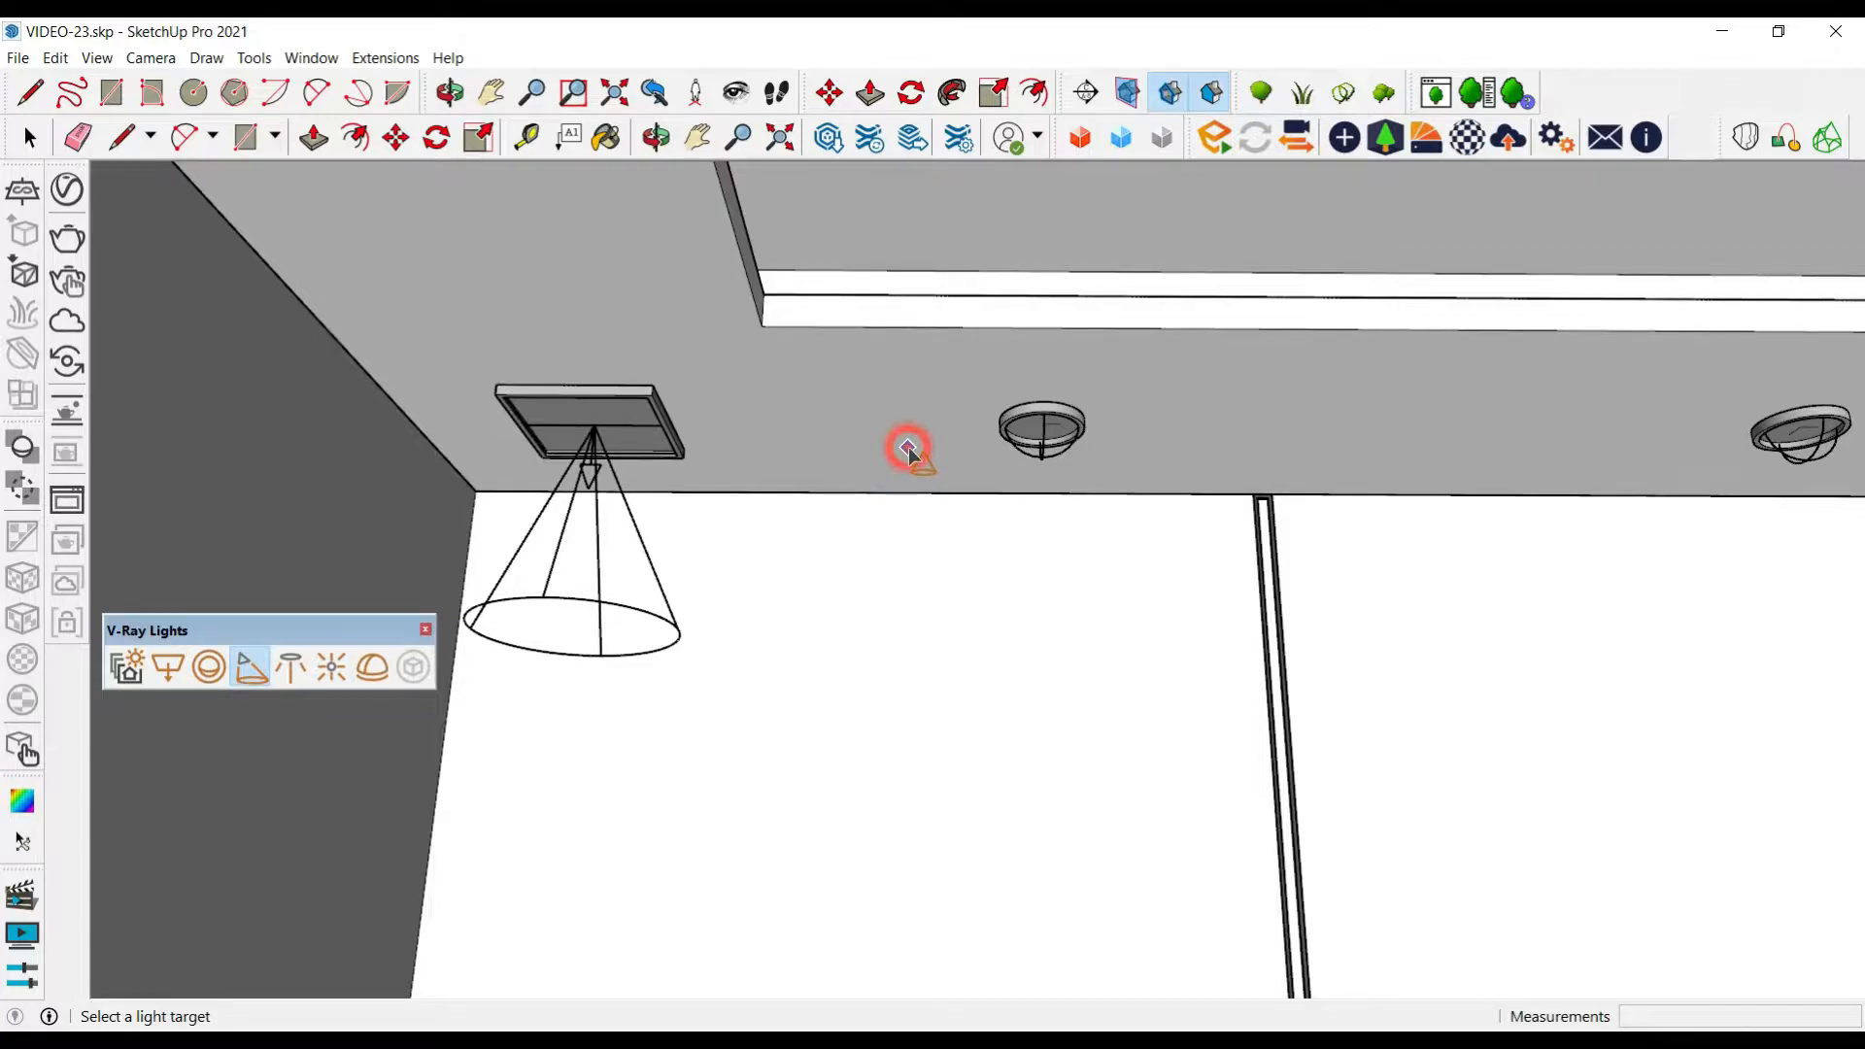
{"action": "middle_click_drag", "start_coordinate": [909, 558], "coordinate": [792, 705]}
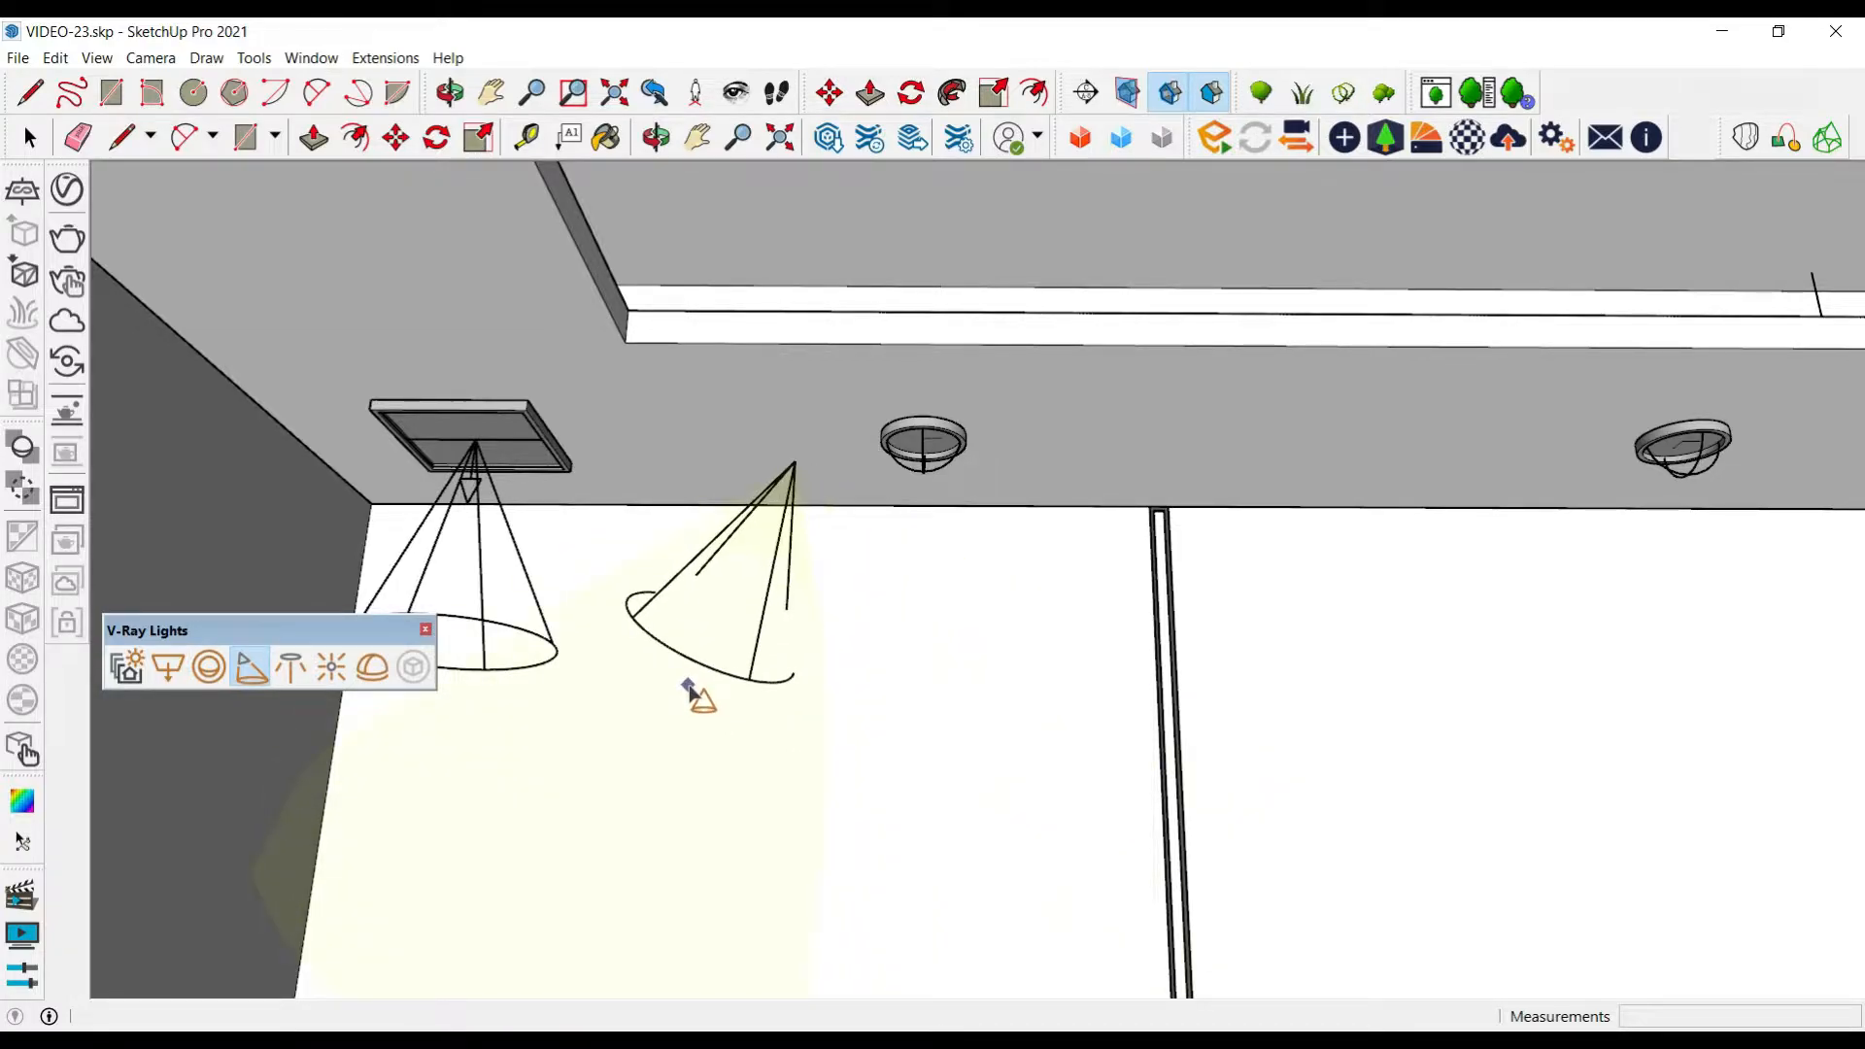
{"action": "left_click", "coordinate": [688, 684]}
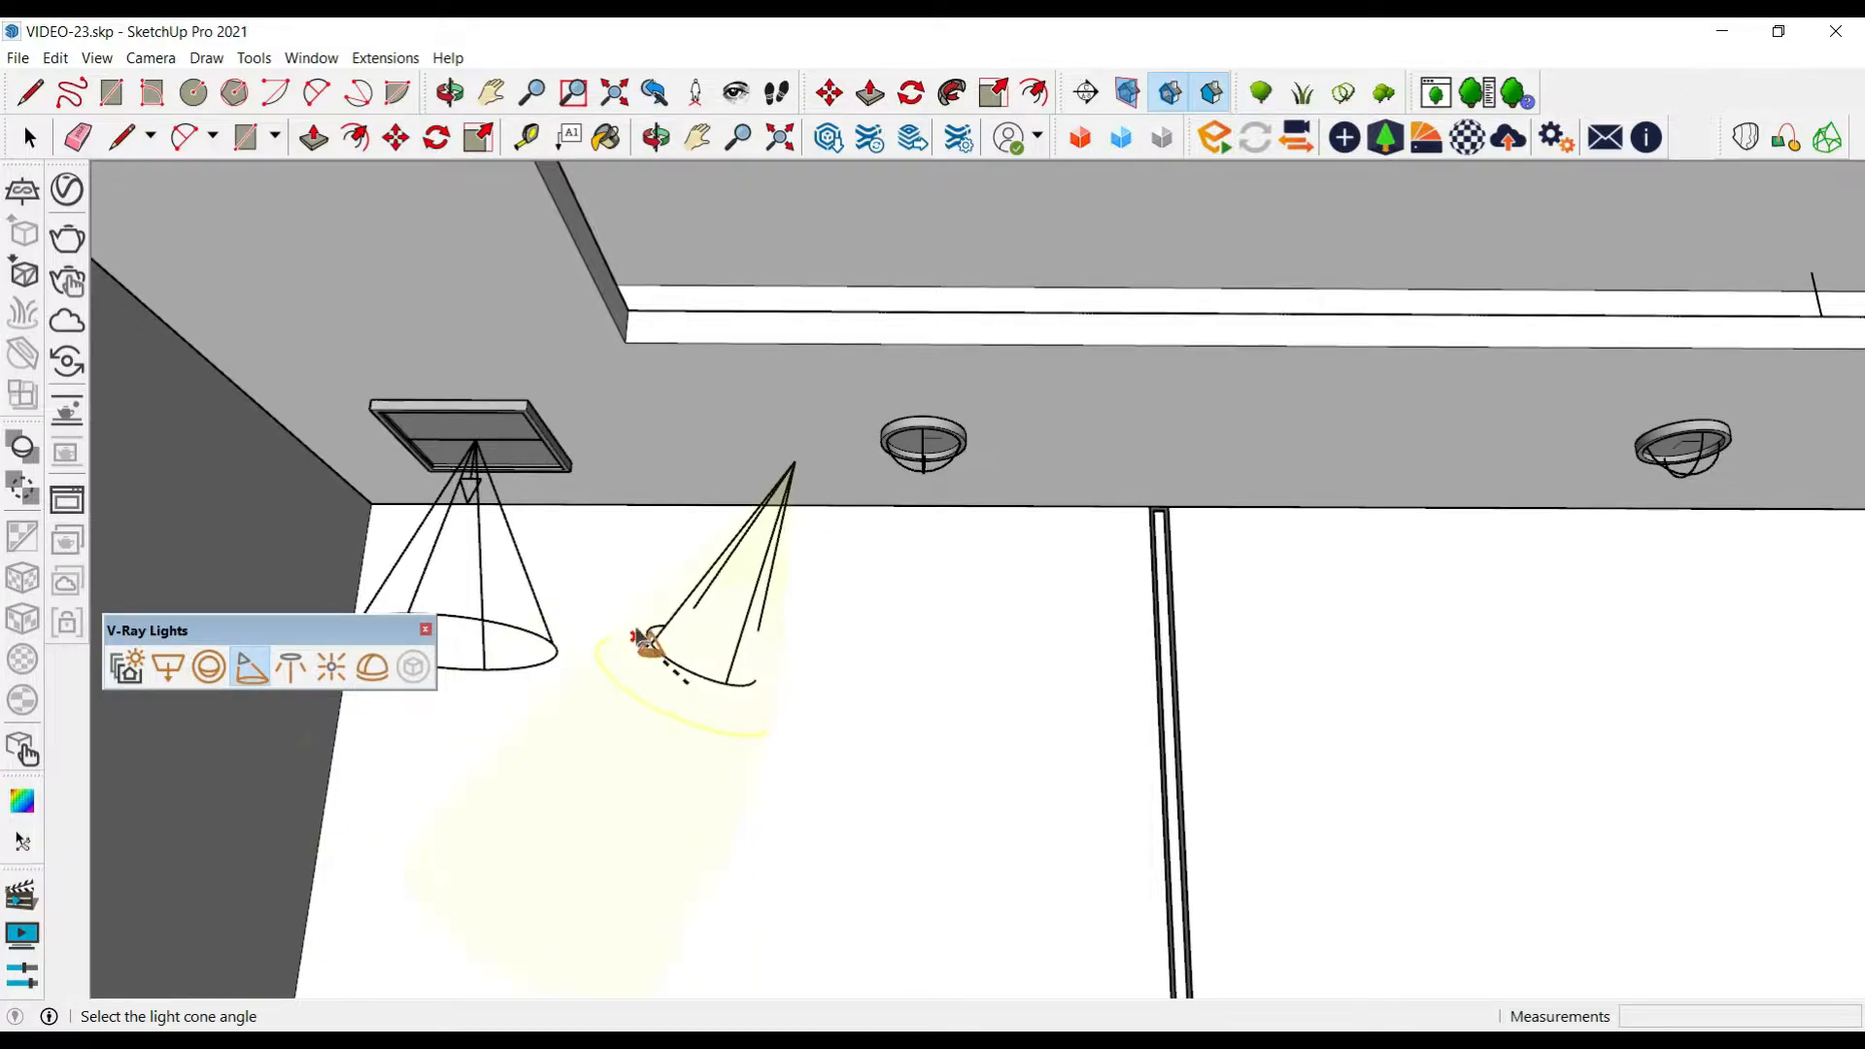
{"action": "left_click", "coordinate": [628, 595]}
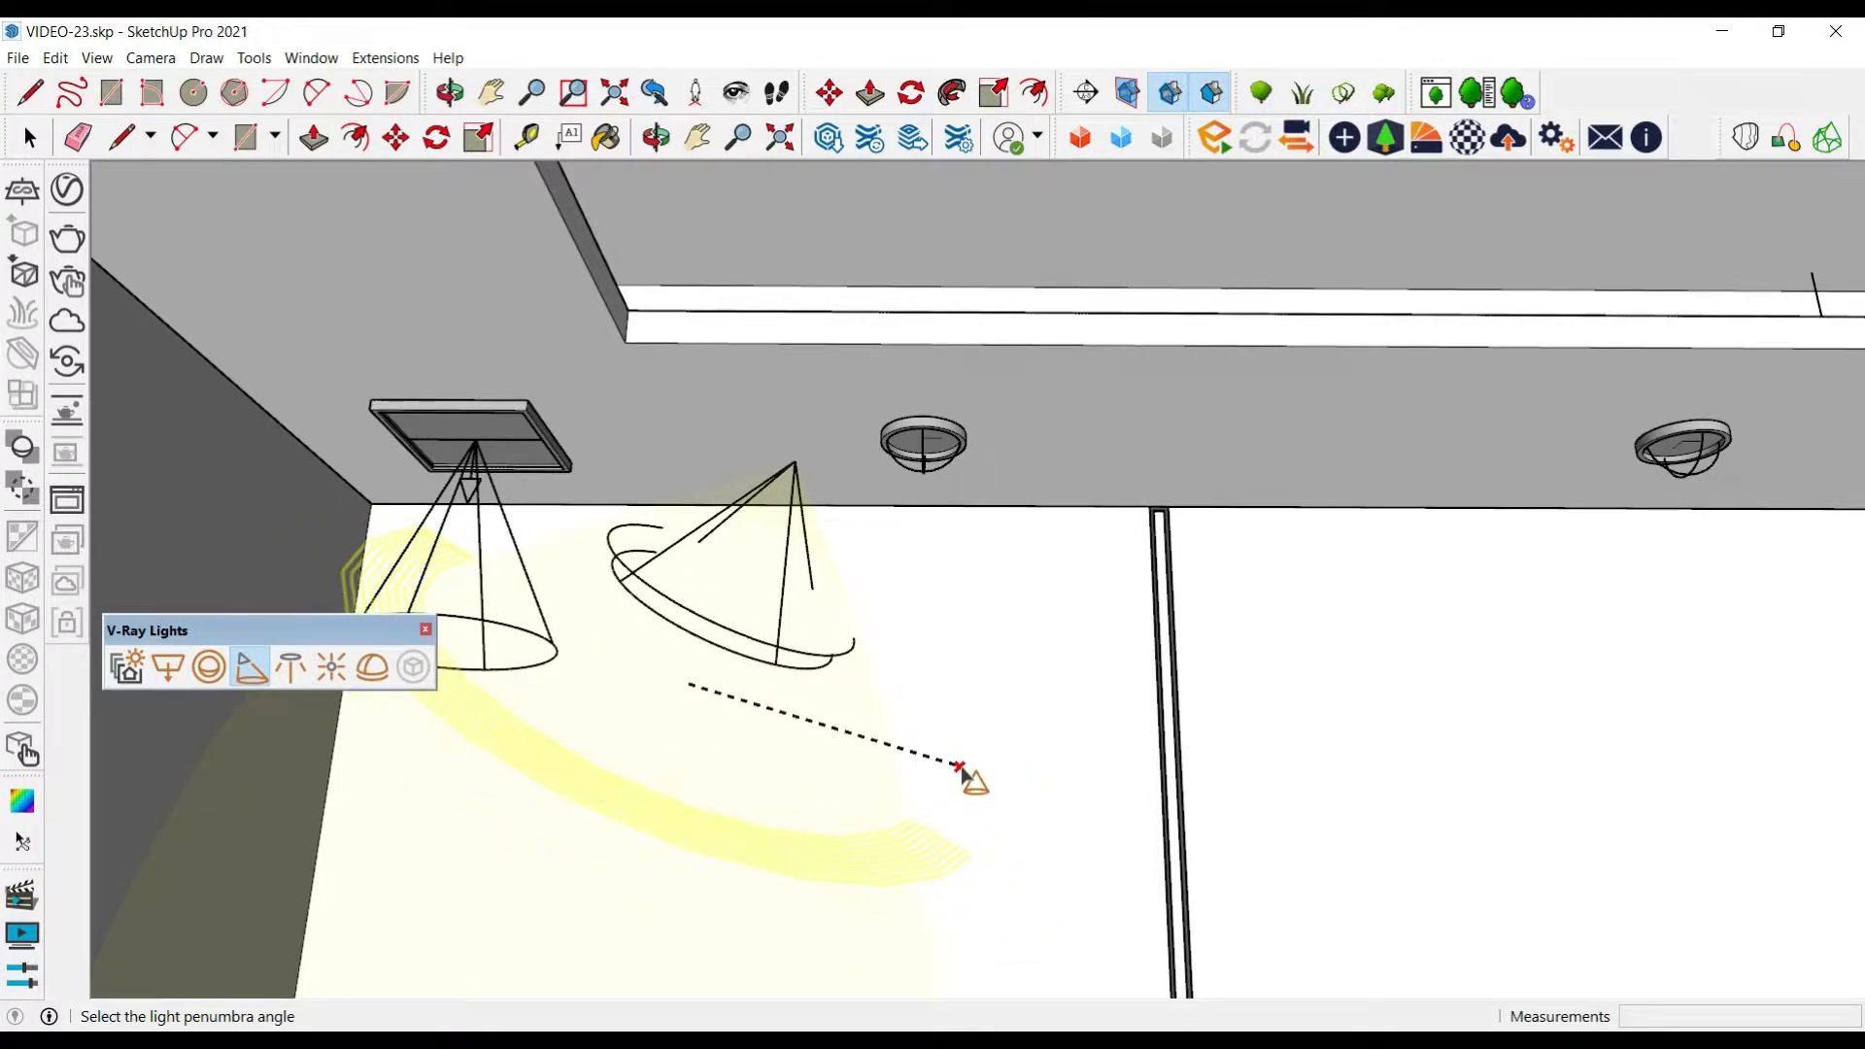
{"action": "left_click", "coordinate": [960, 768]}
Delete the tilted Spot Light placed between the square fixture and the round light
{"action": "middle_click_drag", "start_coordinate": [921, 641], "coordinate": [814, 627]}
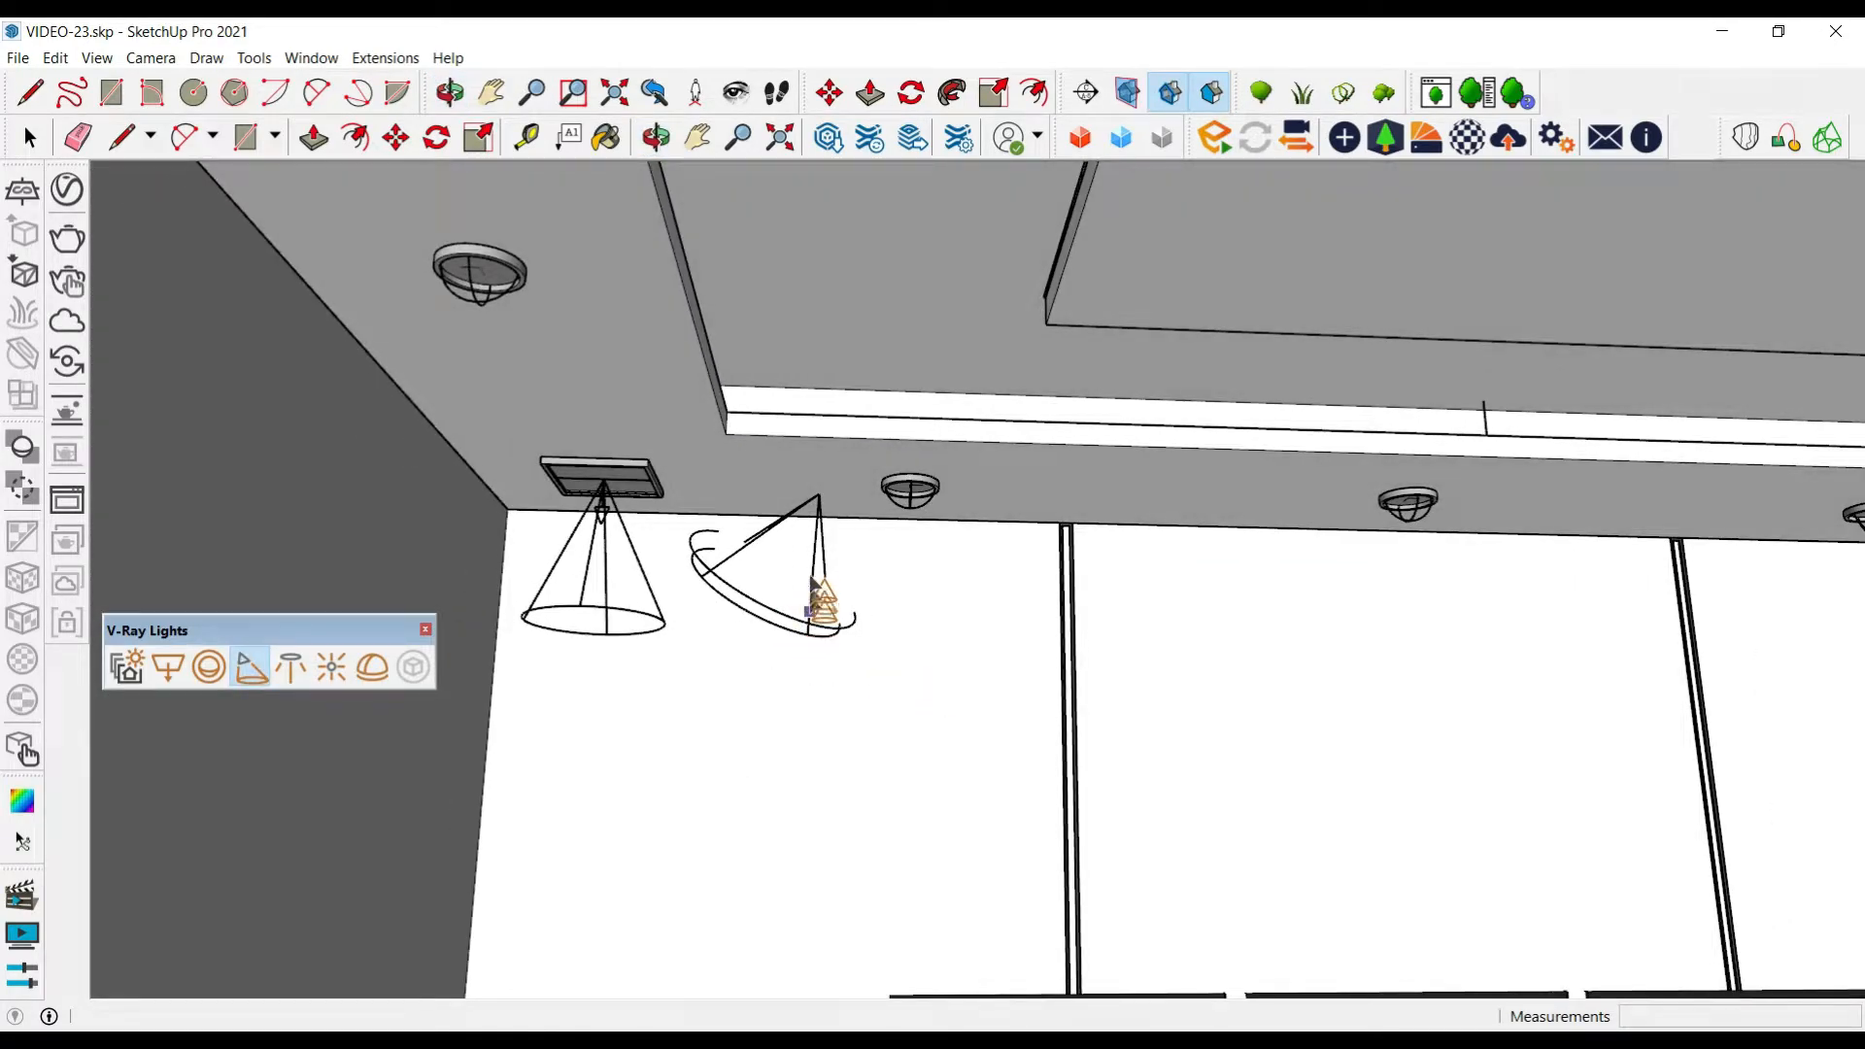
{"action": "key", "text": "space"}
{"action": "left_click", "coordinate": [811, 620]}
{"action": "middle_click_drag", "start_coordinate": [816, 620], "coordinate": [772, 634]}
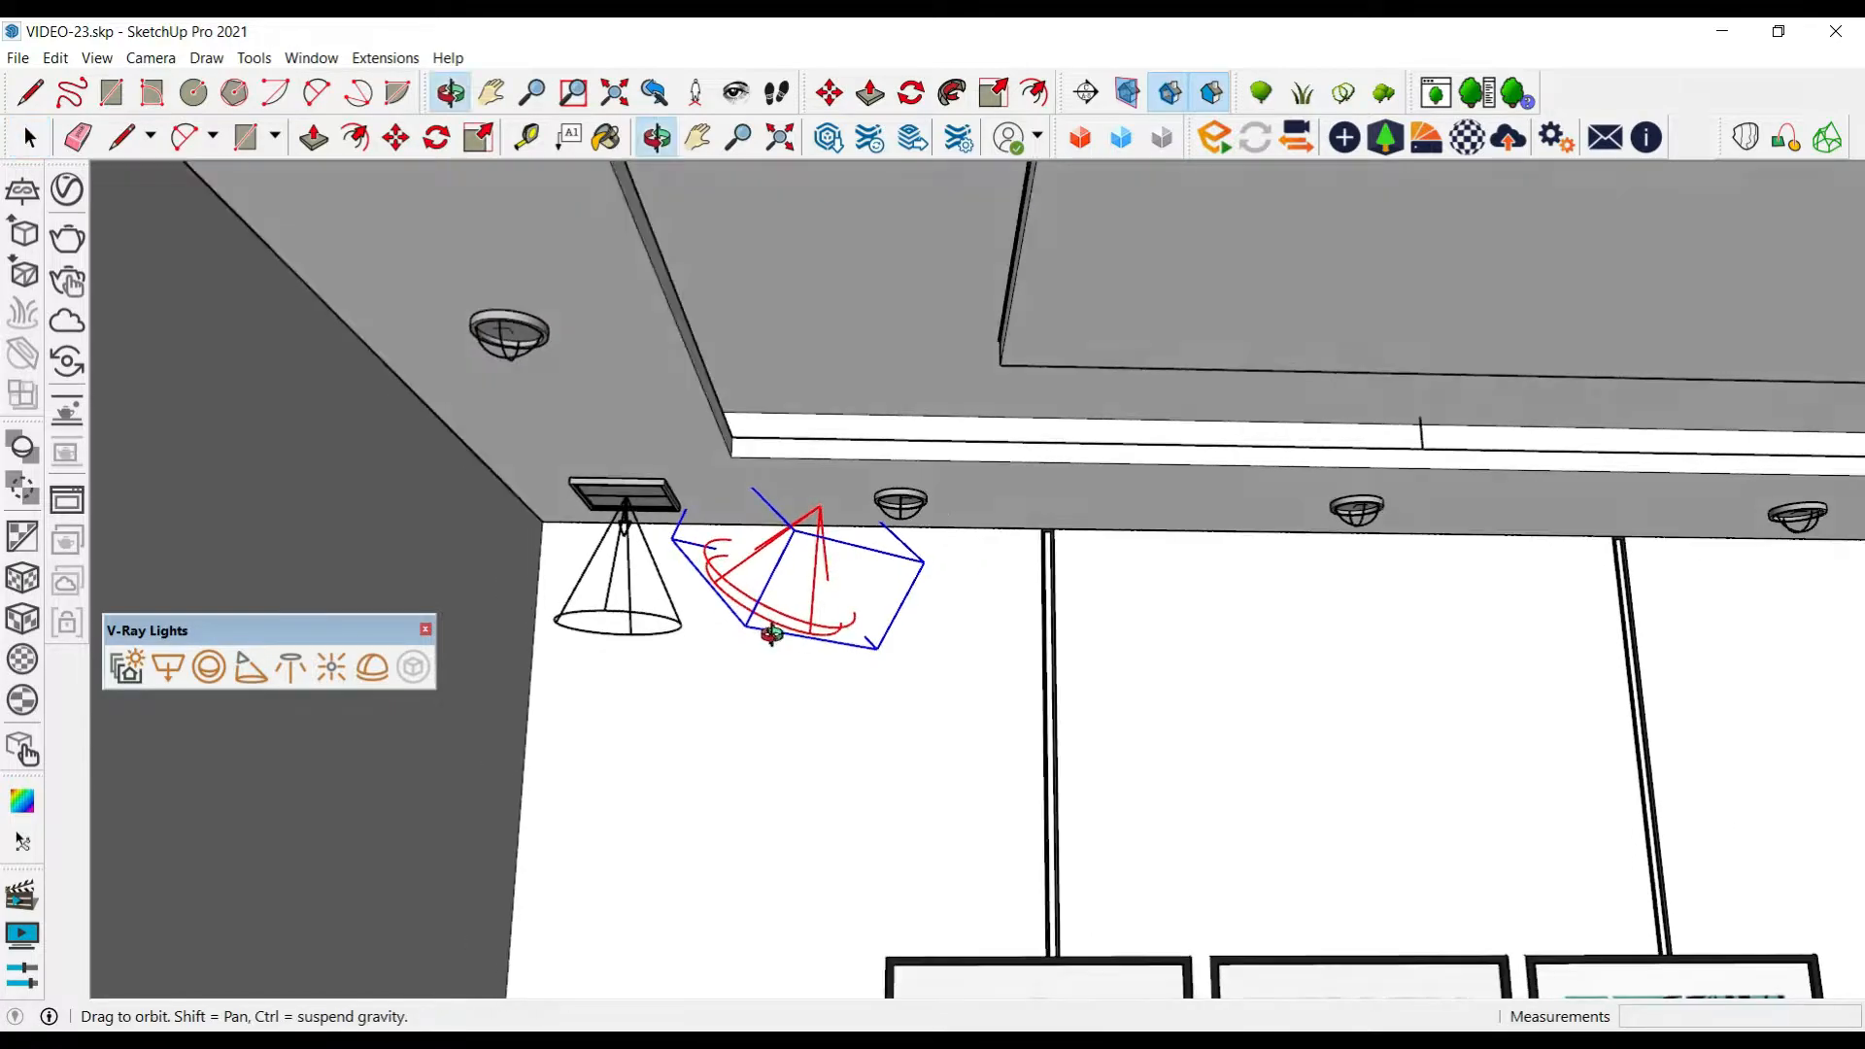
{"action": "key", "text": "Delete"}
Look around to return to a frontal view of the picture wall with ceiling and floor in frame
{"action": "left_click", "coordinate": [730, 107]}
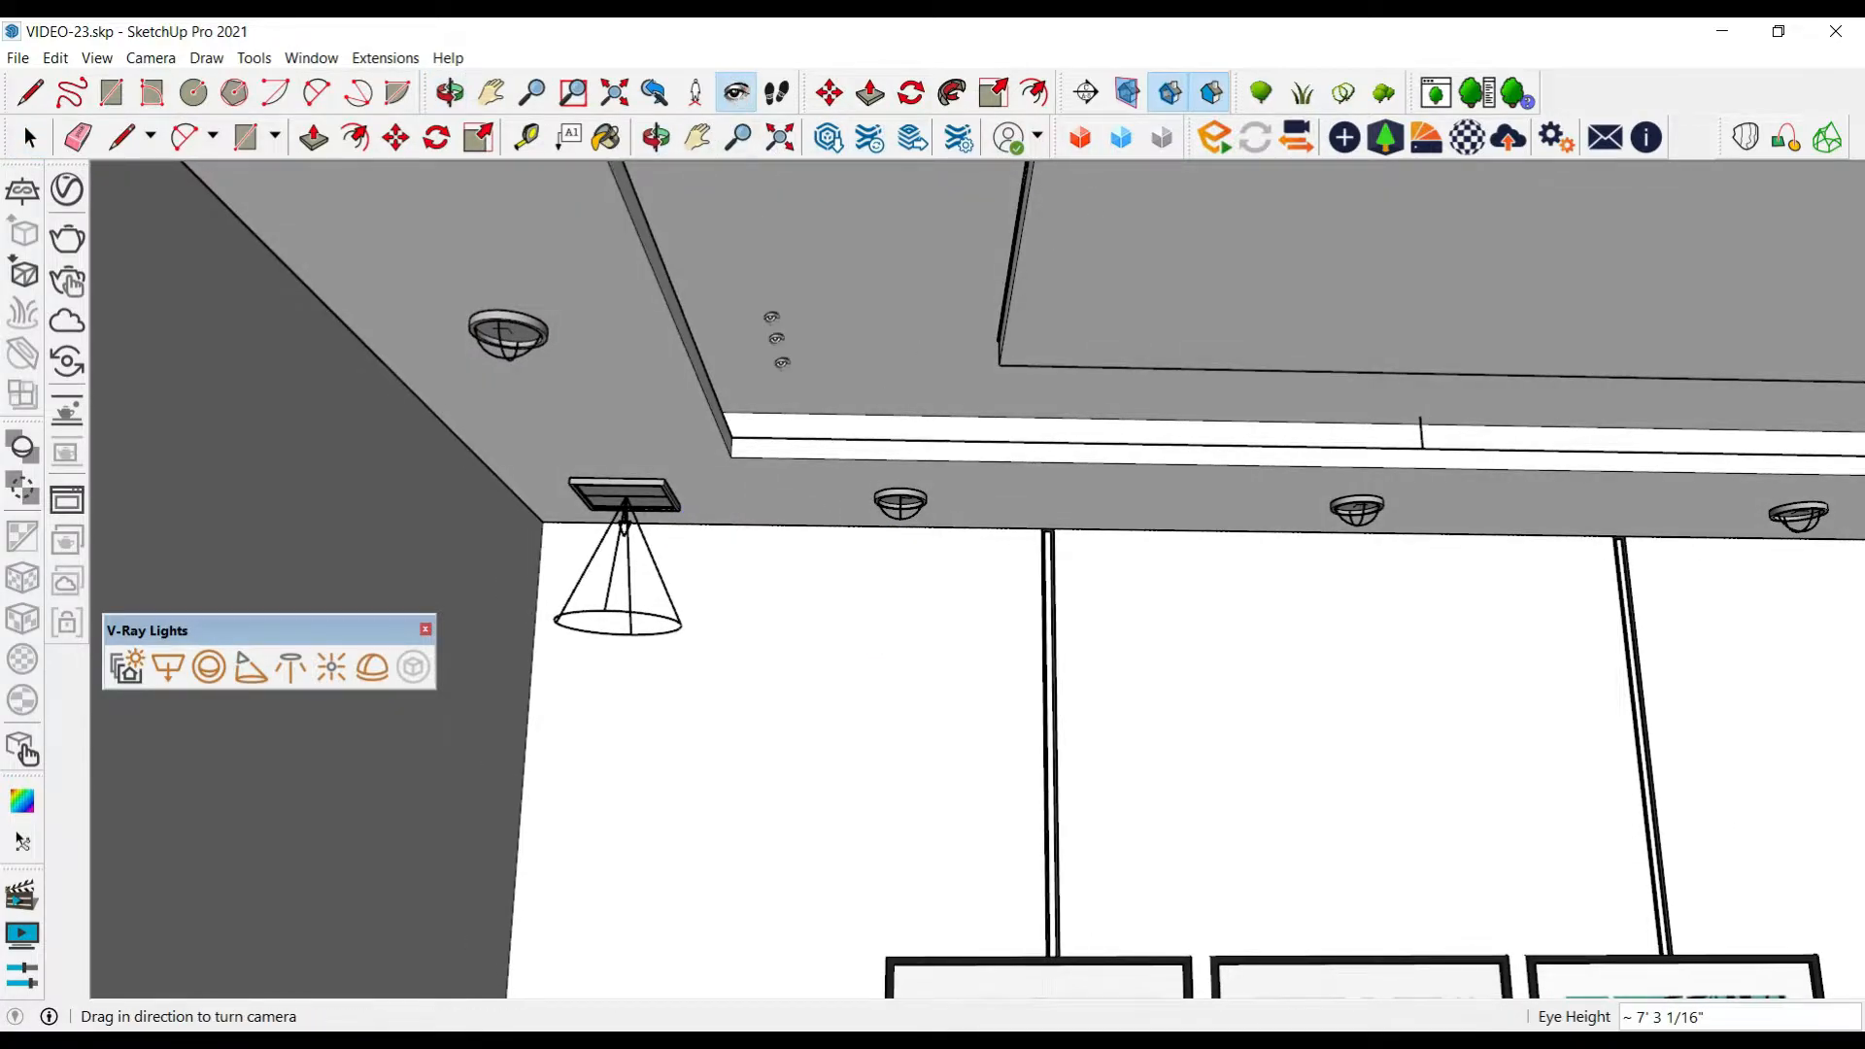
{"action": "scroll", "coordinate": [716, 370], "scroll_direction": "down", "scroll_amount": 3}
{"action": "left_click_drag", "start_coordinate": [738, 336], "coordinate": [720, 487]}
{"action": "middle_click_drag", "start_coordinate": [720, 486], "coordinate": [826, 564]}
{"action": "scroll", "coordinate": [831, 563], "scroll_direction": "down", "scroll_amount": 1}
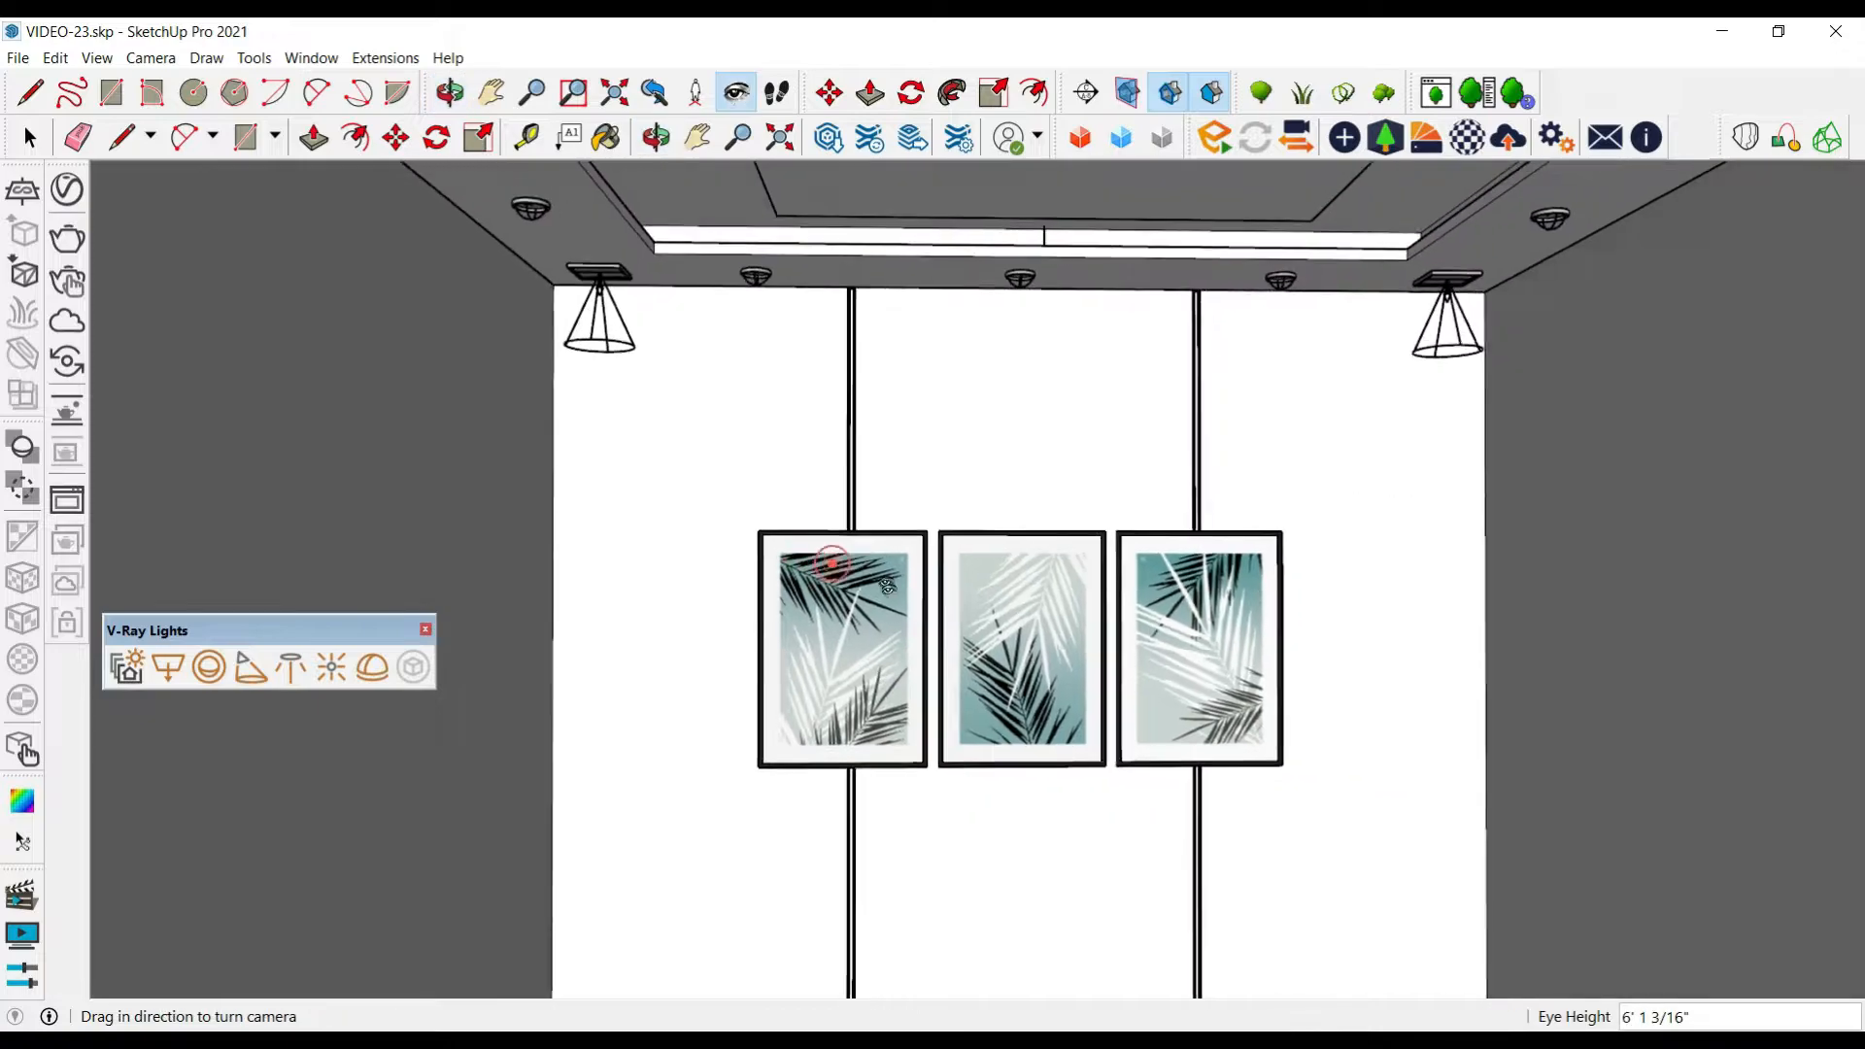
{"action": "left_click_drag", "start_coordinate": [833, 563], "coordinate": [891, 666]}
{"action": "middle_click_drag", "start_coordinate": [891, 667], "coordinate": [902, 705]}
{"action": "scroll", "coordinate": [903, 707], "scroll_direction": "down", "scroll_amount": 1}
{"action": "left_click_drag", "start_coordinate": [903, 708], "coordinate": [889, 697]}
{"action": "middle_click_drag", "start_coordinate": [888, 697], "coordinate": [890, 695]}
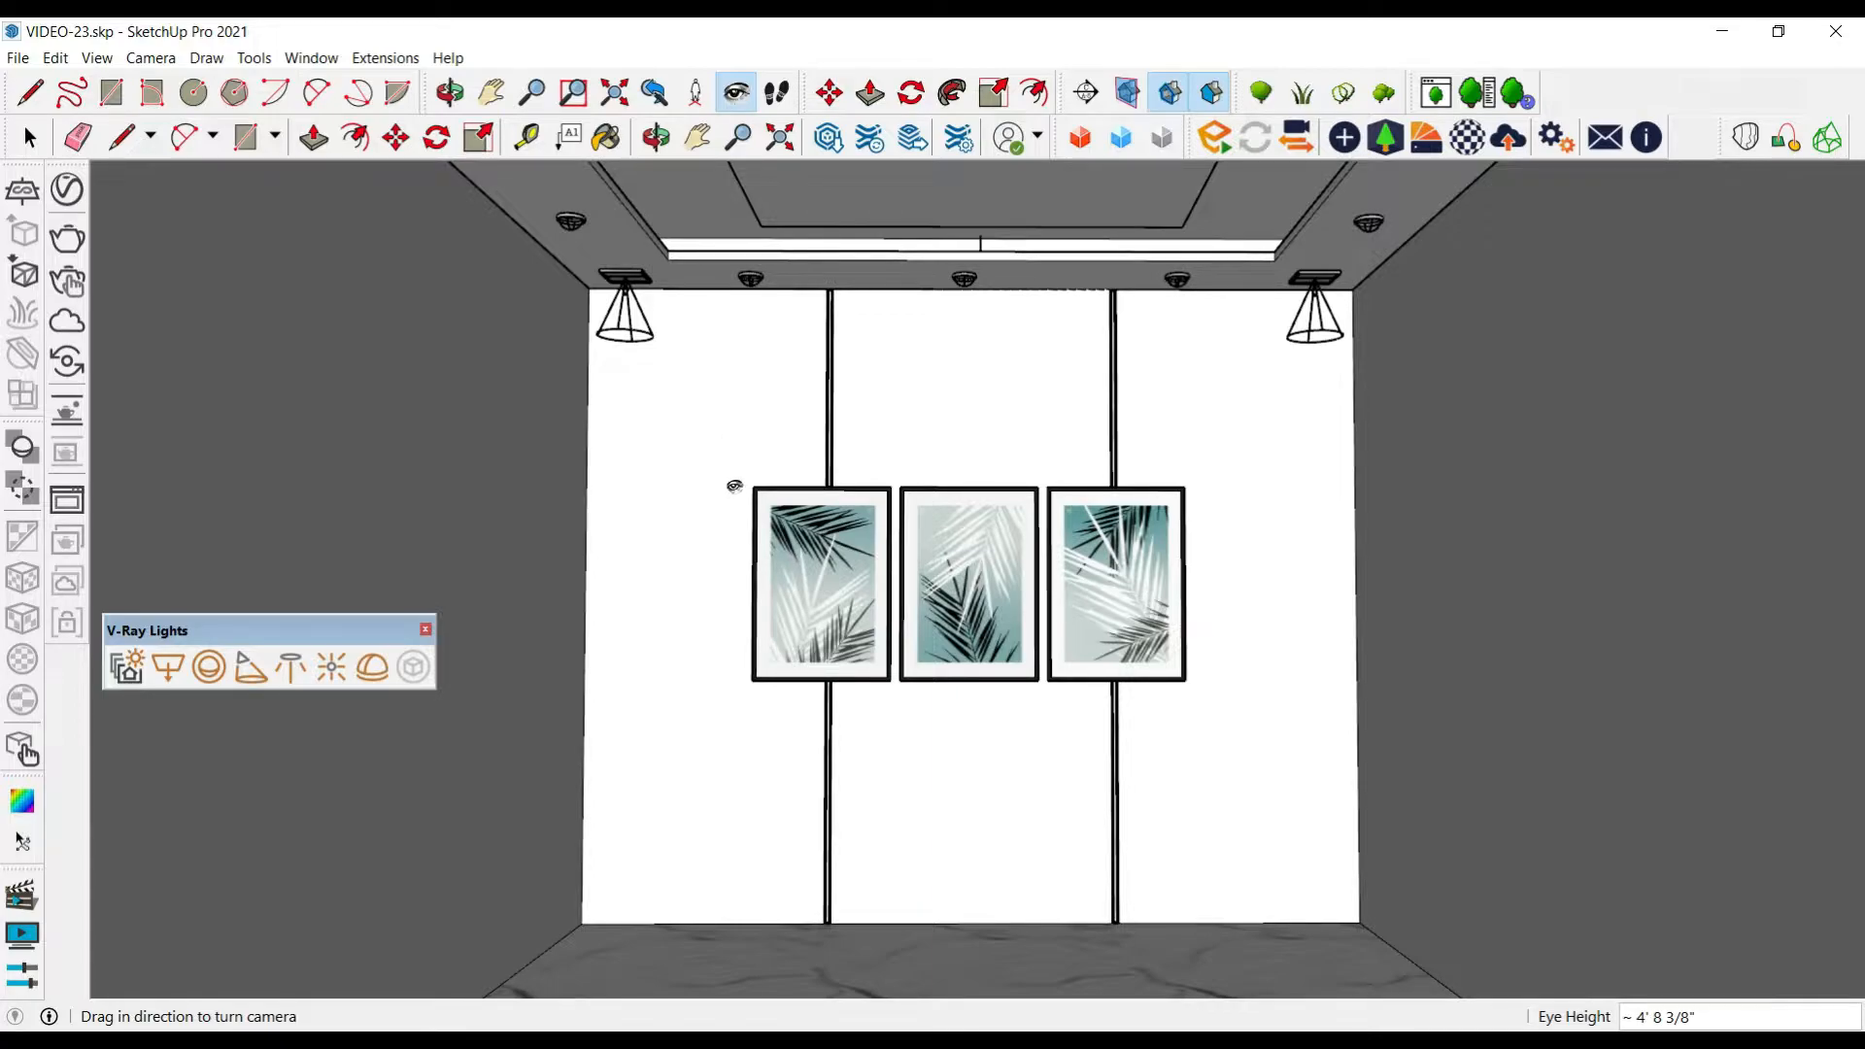
Start a V-Ray IES Light and select Ltl14288C.ies as its light profile
{"action": "left_click", "coordinate": [294, 668]}
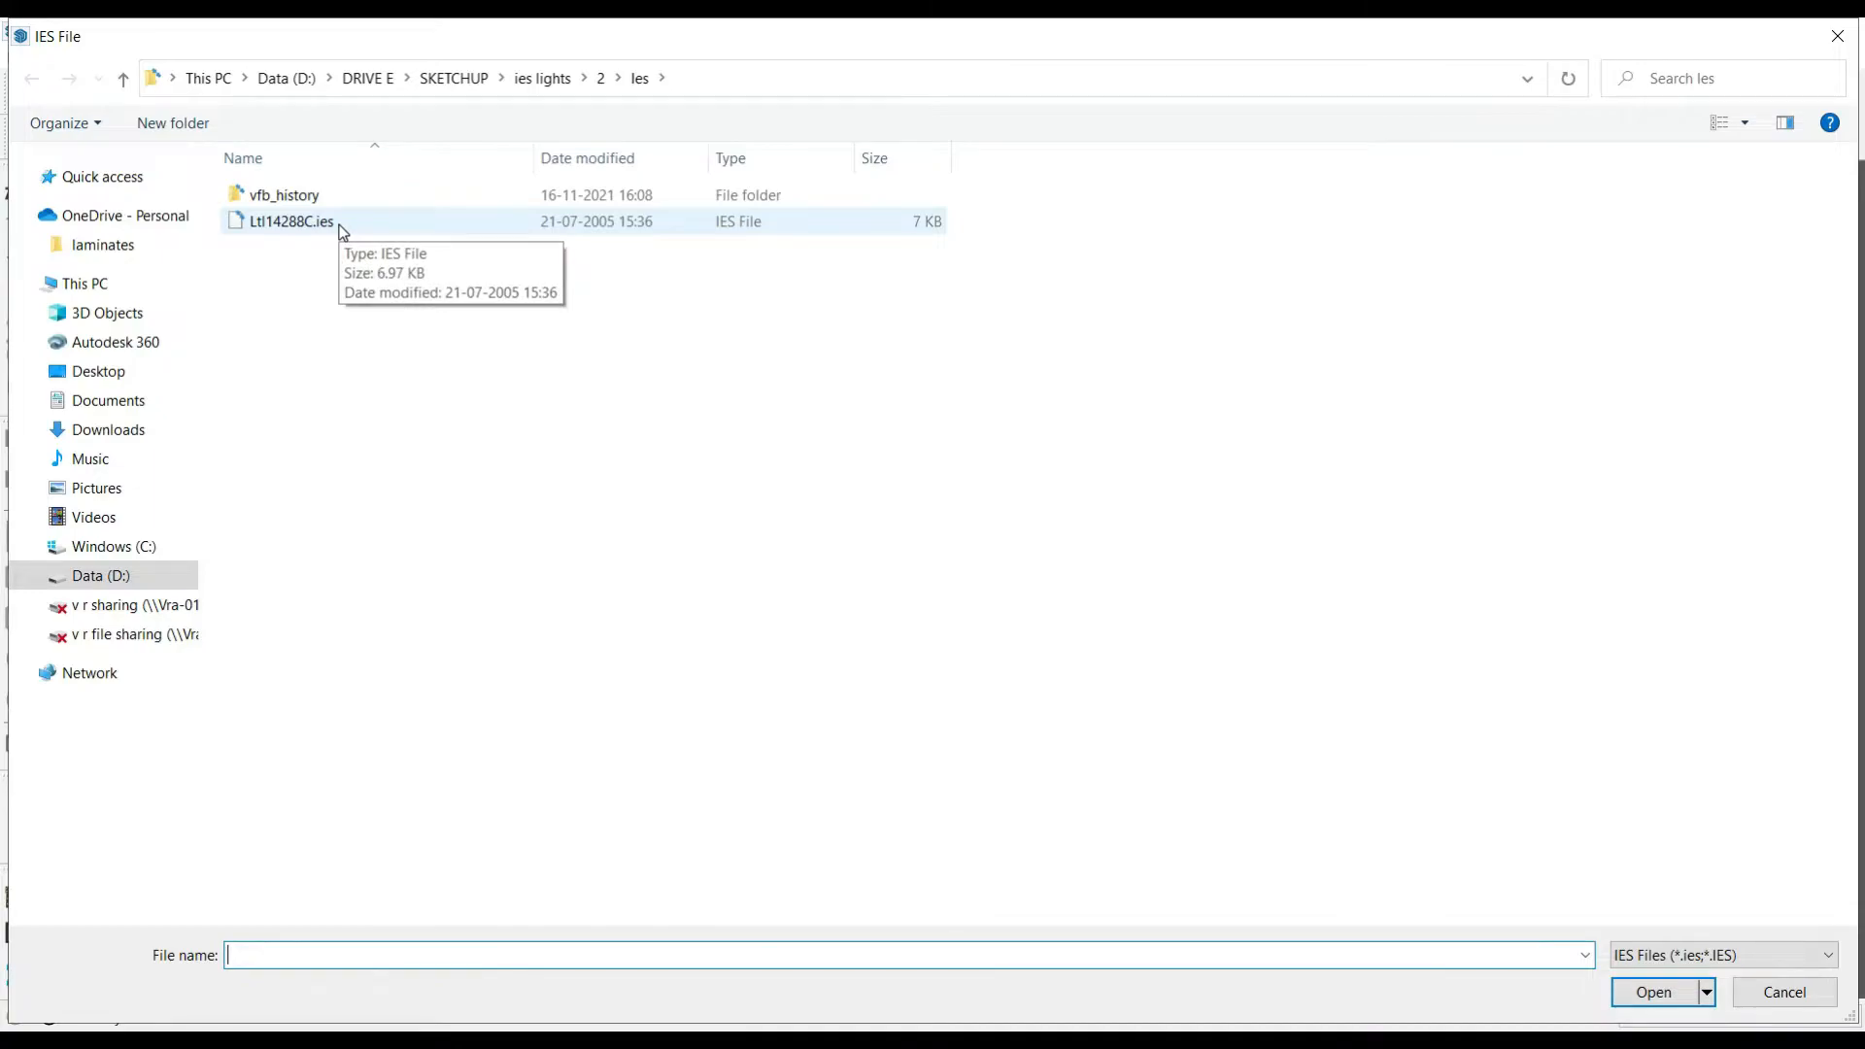
{"action": "left_click", "coordinate": [277, 231]}
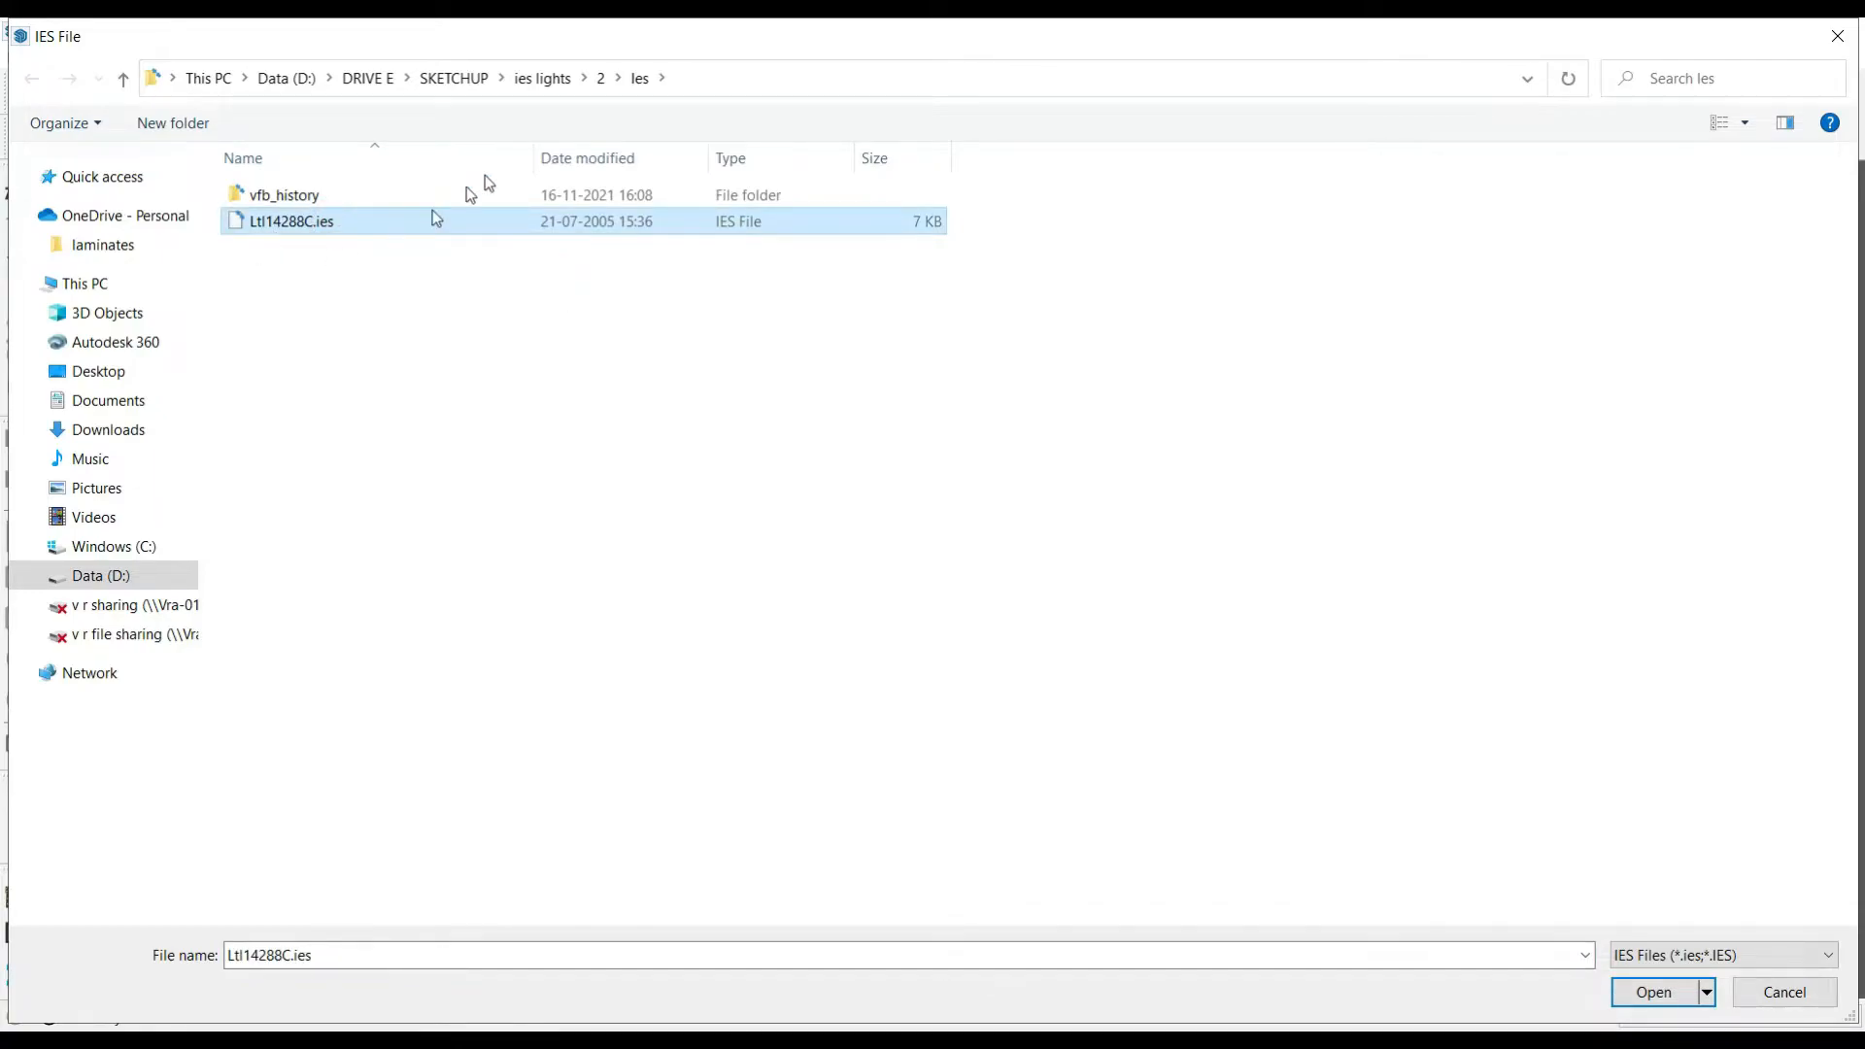
Browse the ies lights library, examining the WALL LIGHTS folder and the profiles in its Ies subfolder
{"action": "left_click", "coordinate": [542, 77]}
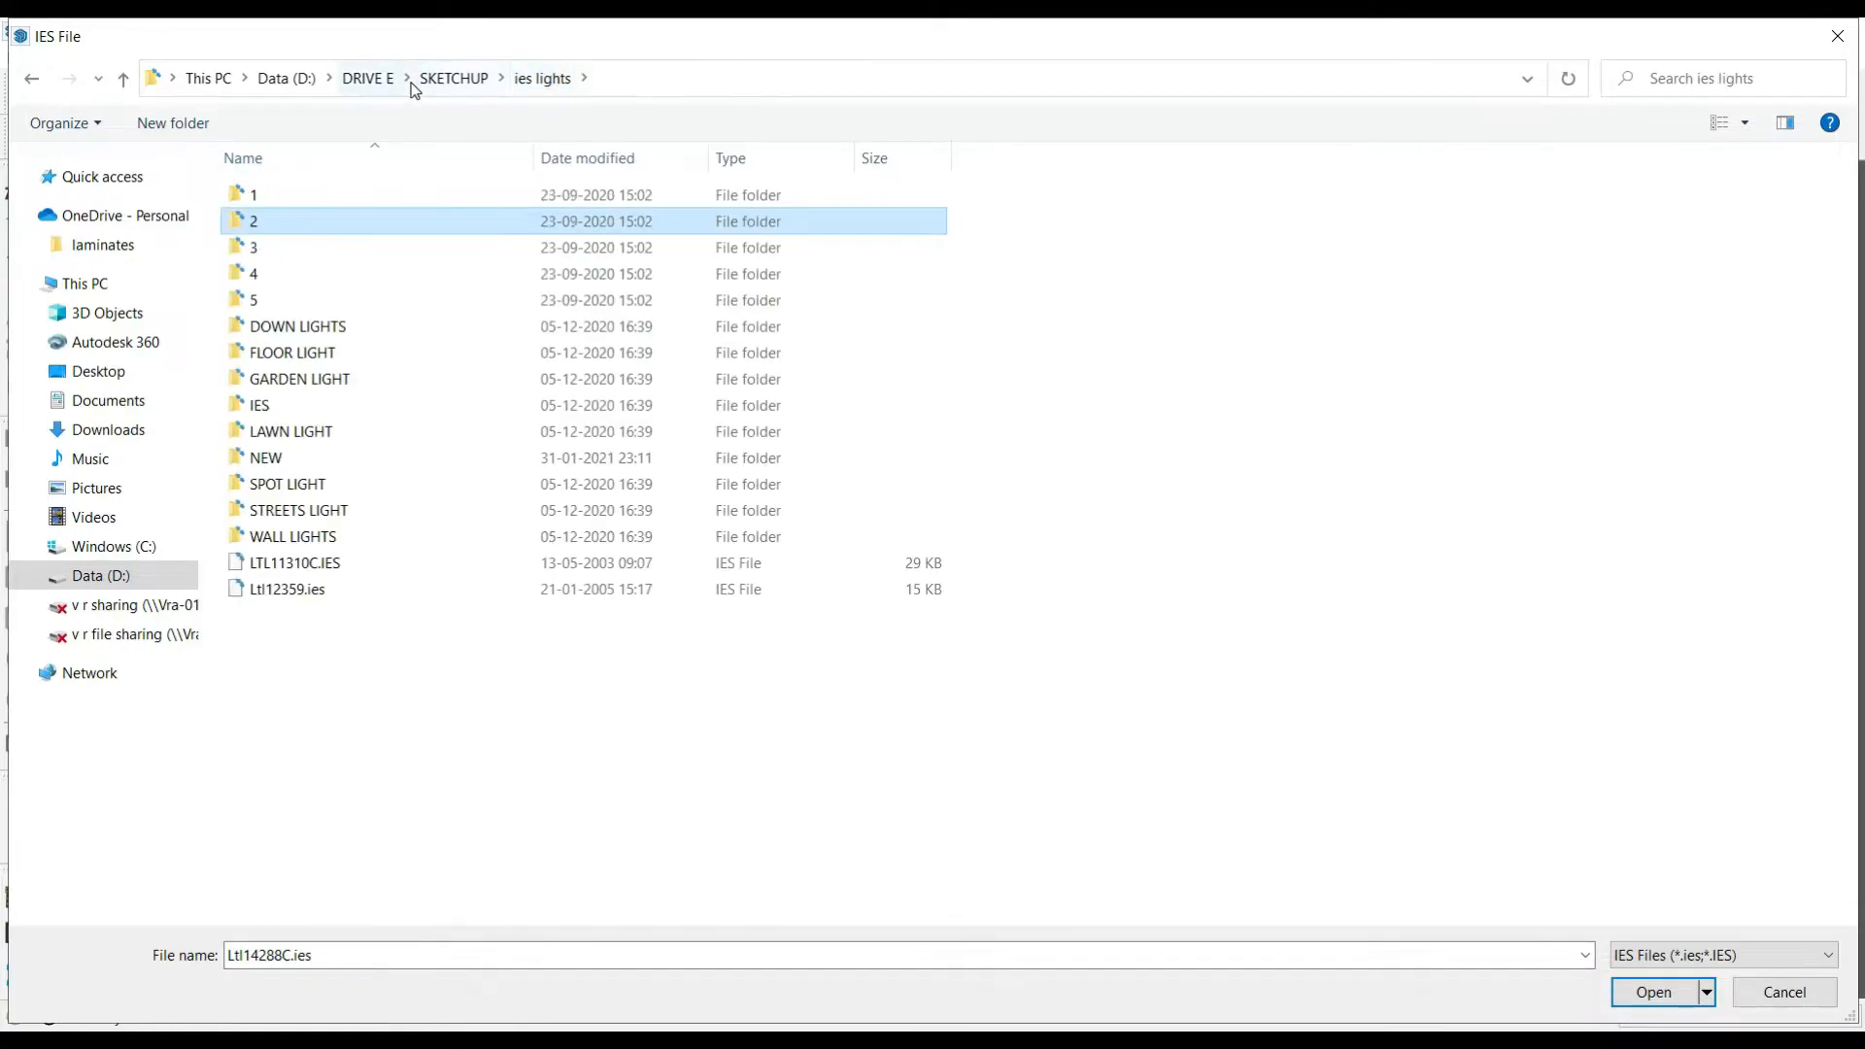
{"action": "double_click", "coordinate": [321, 536]}
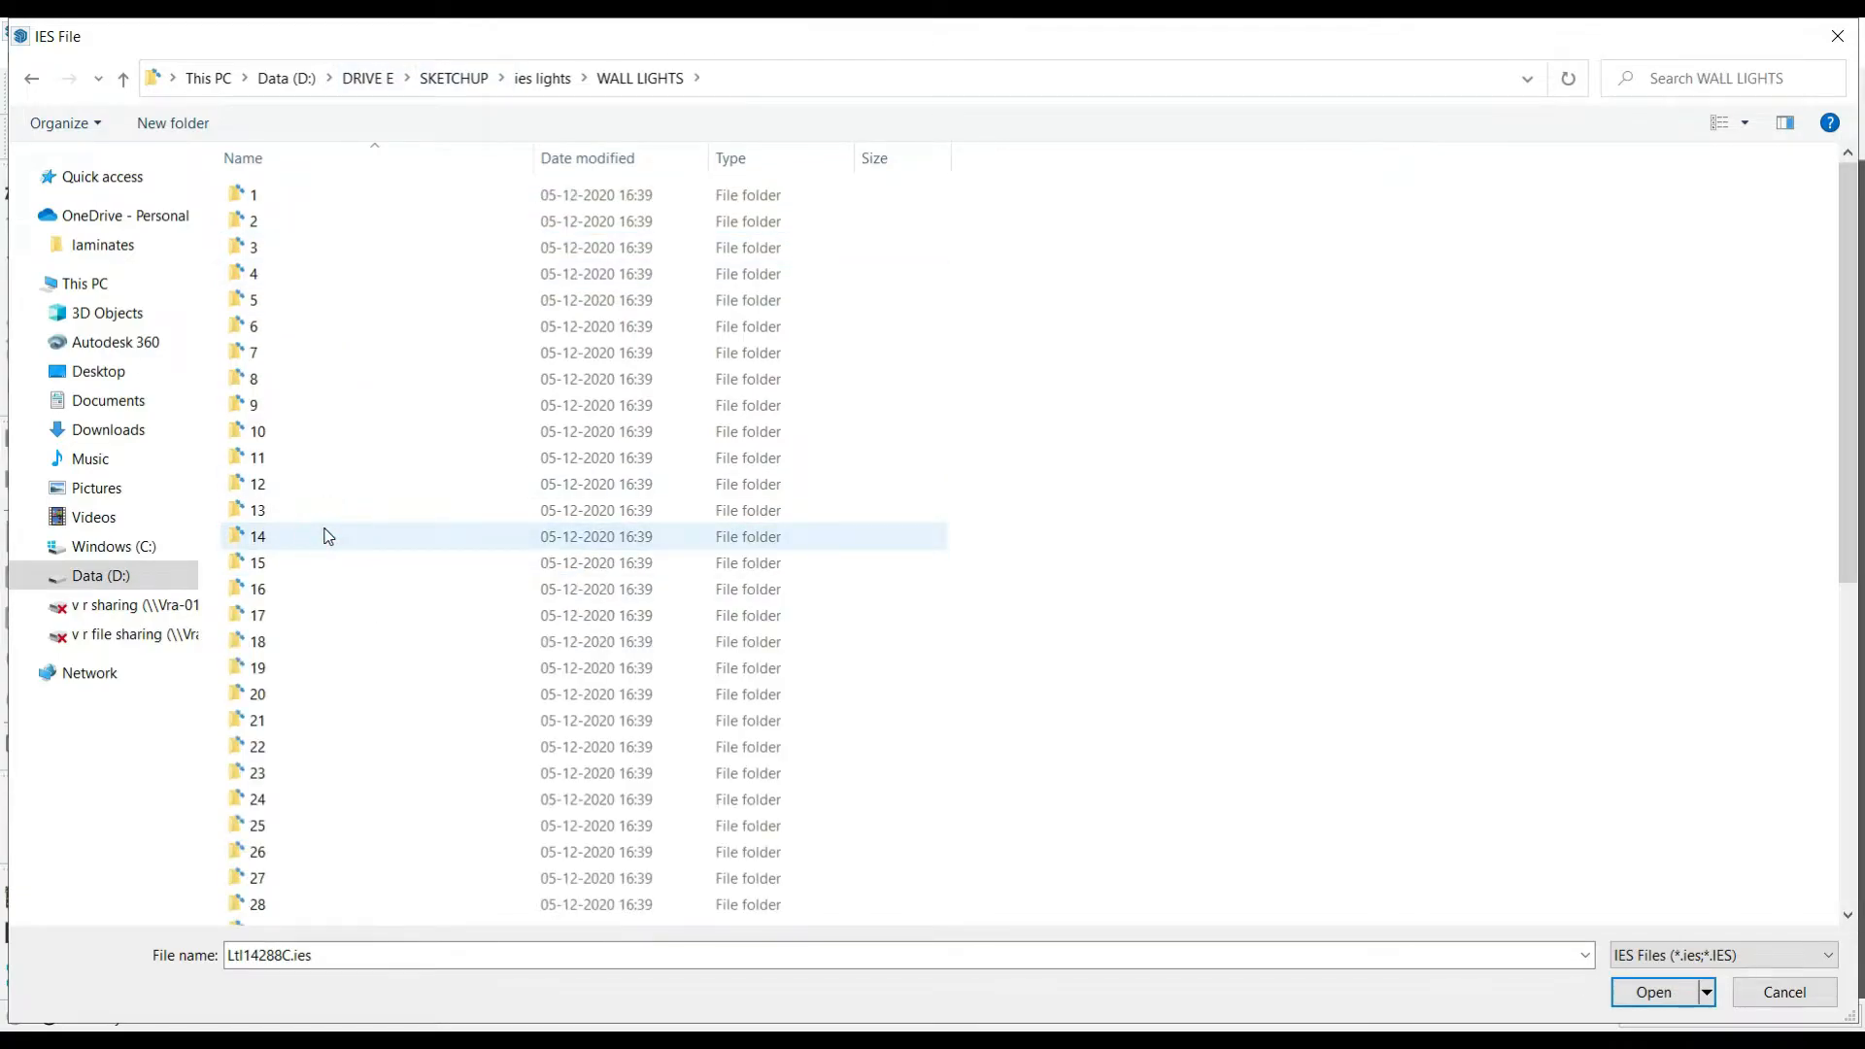
{"action": "scroll", "coordinate": [340, 663], "scroll_direction": "down", "scroll_amount": 6}
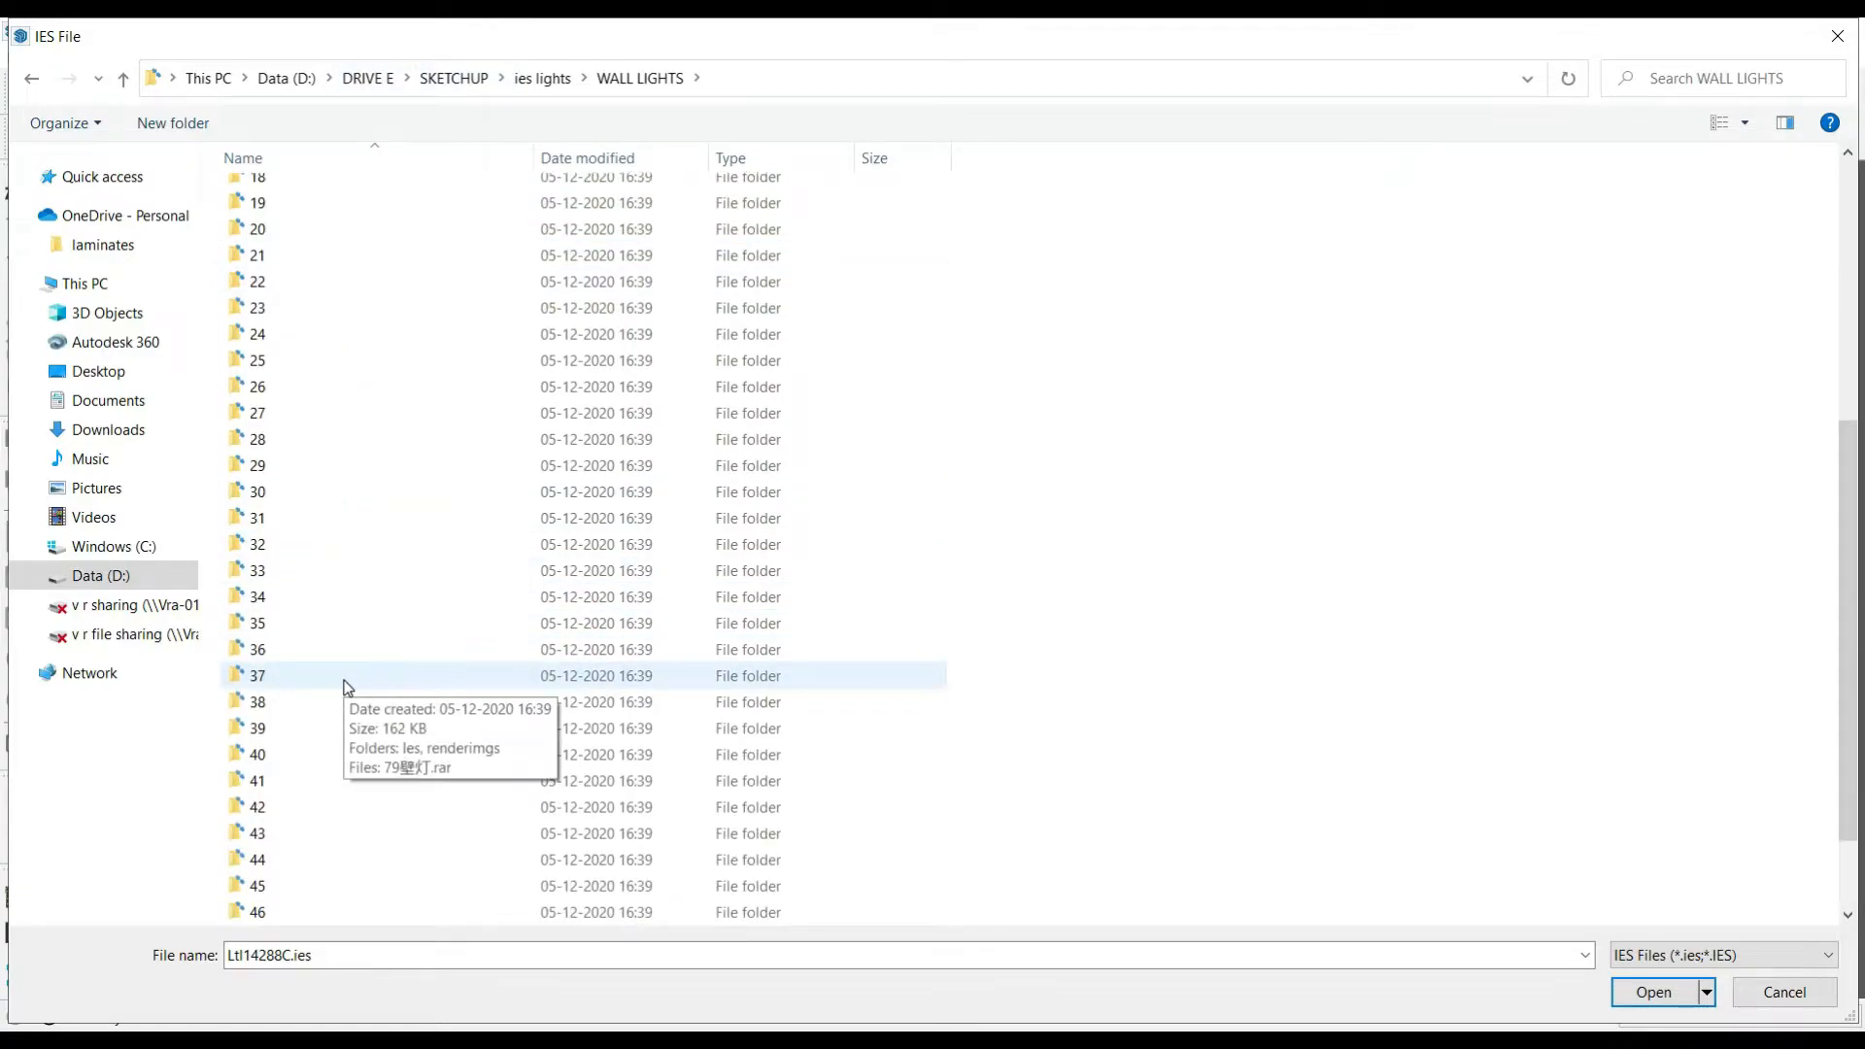
{"action": "scroll", "coordinate": [345, 690], "scroll_direction": "down", "scroll_amount": 2}
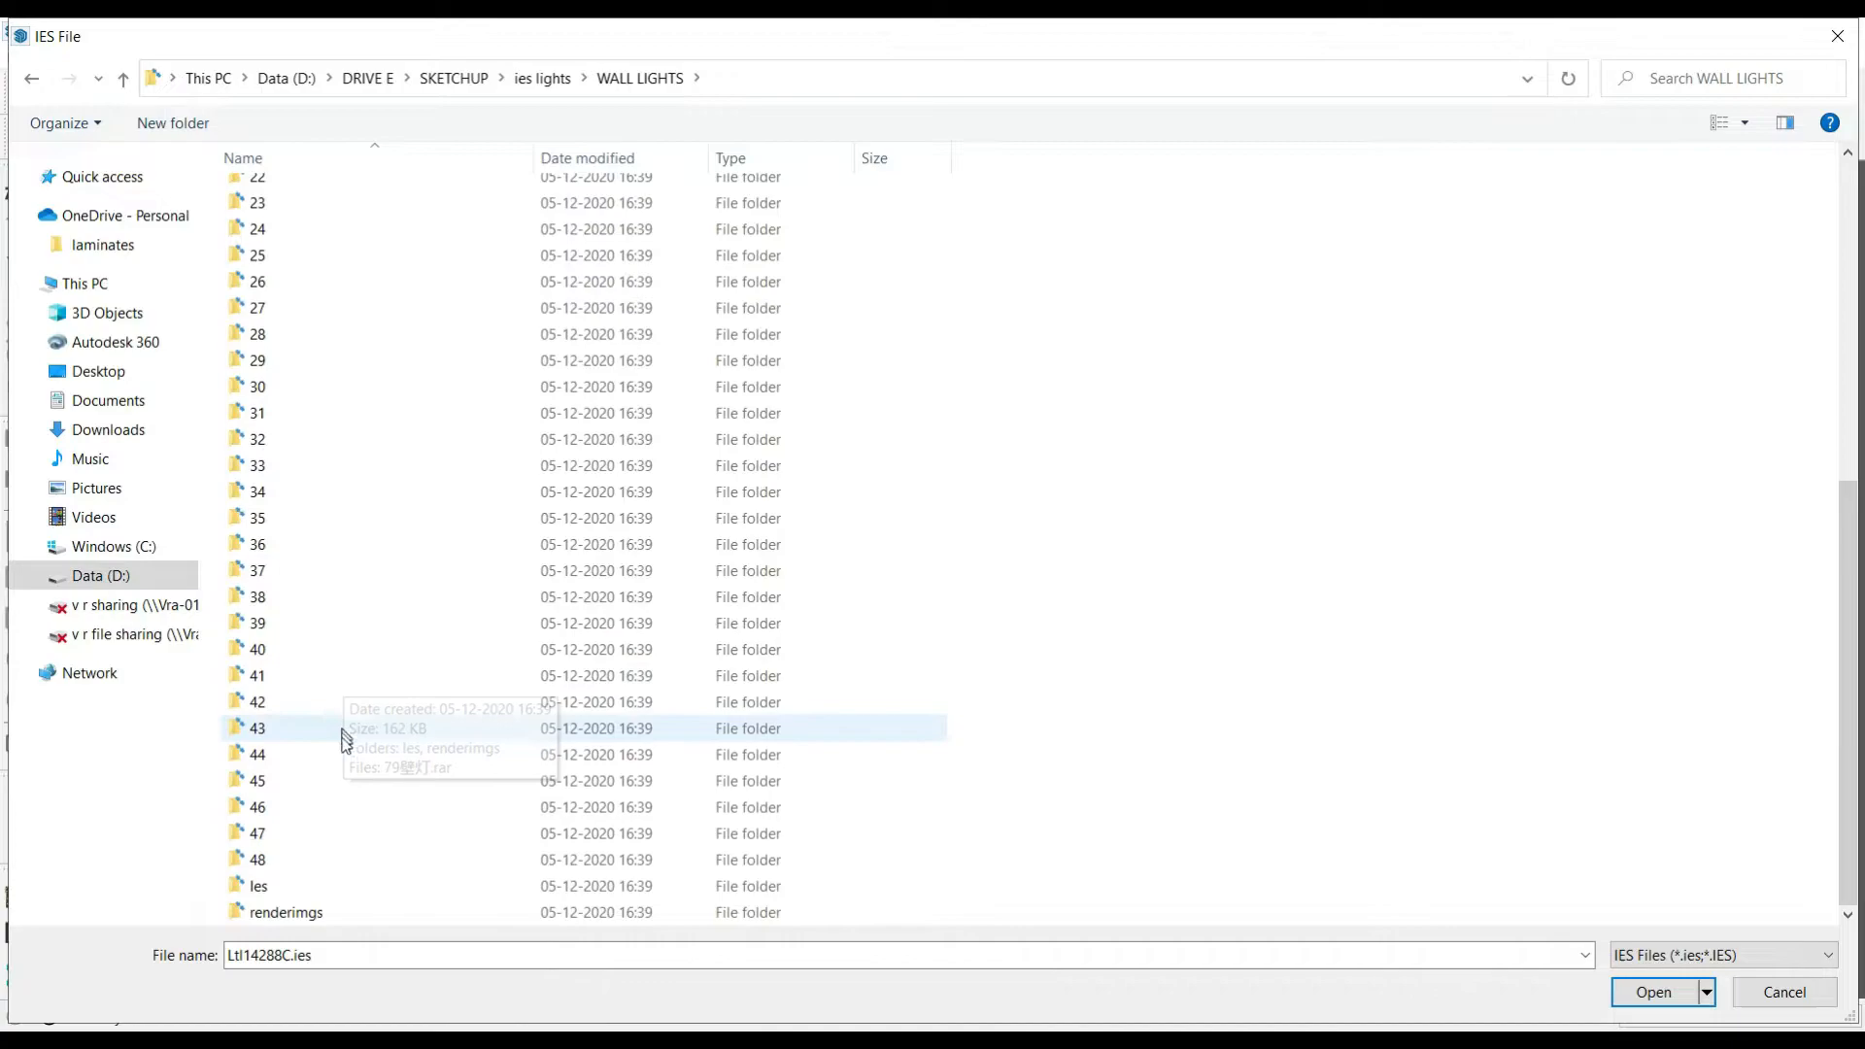
{"action": "double_click", "coordinate": [296, 886]}
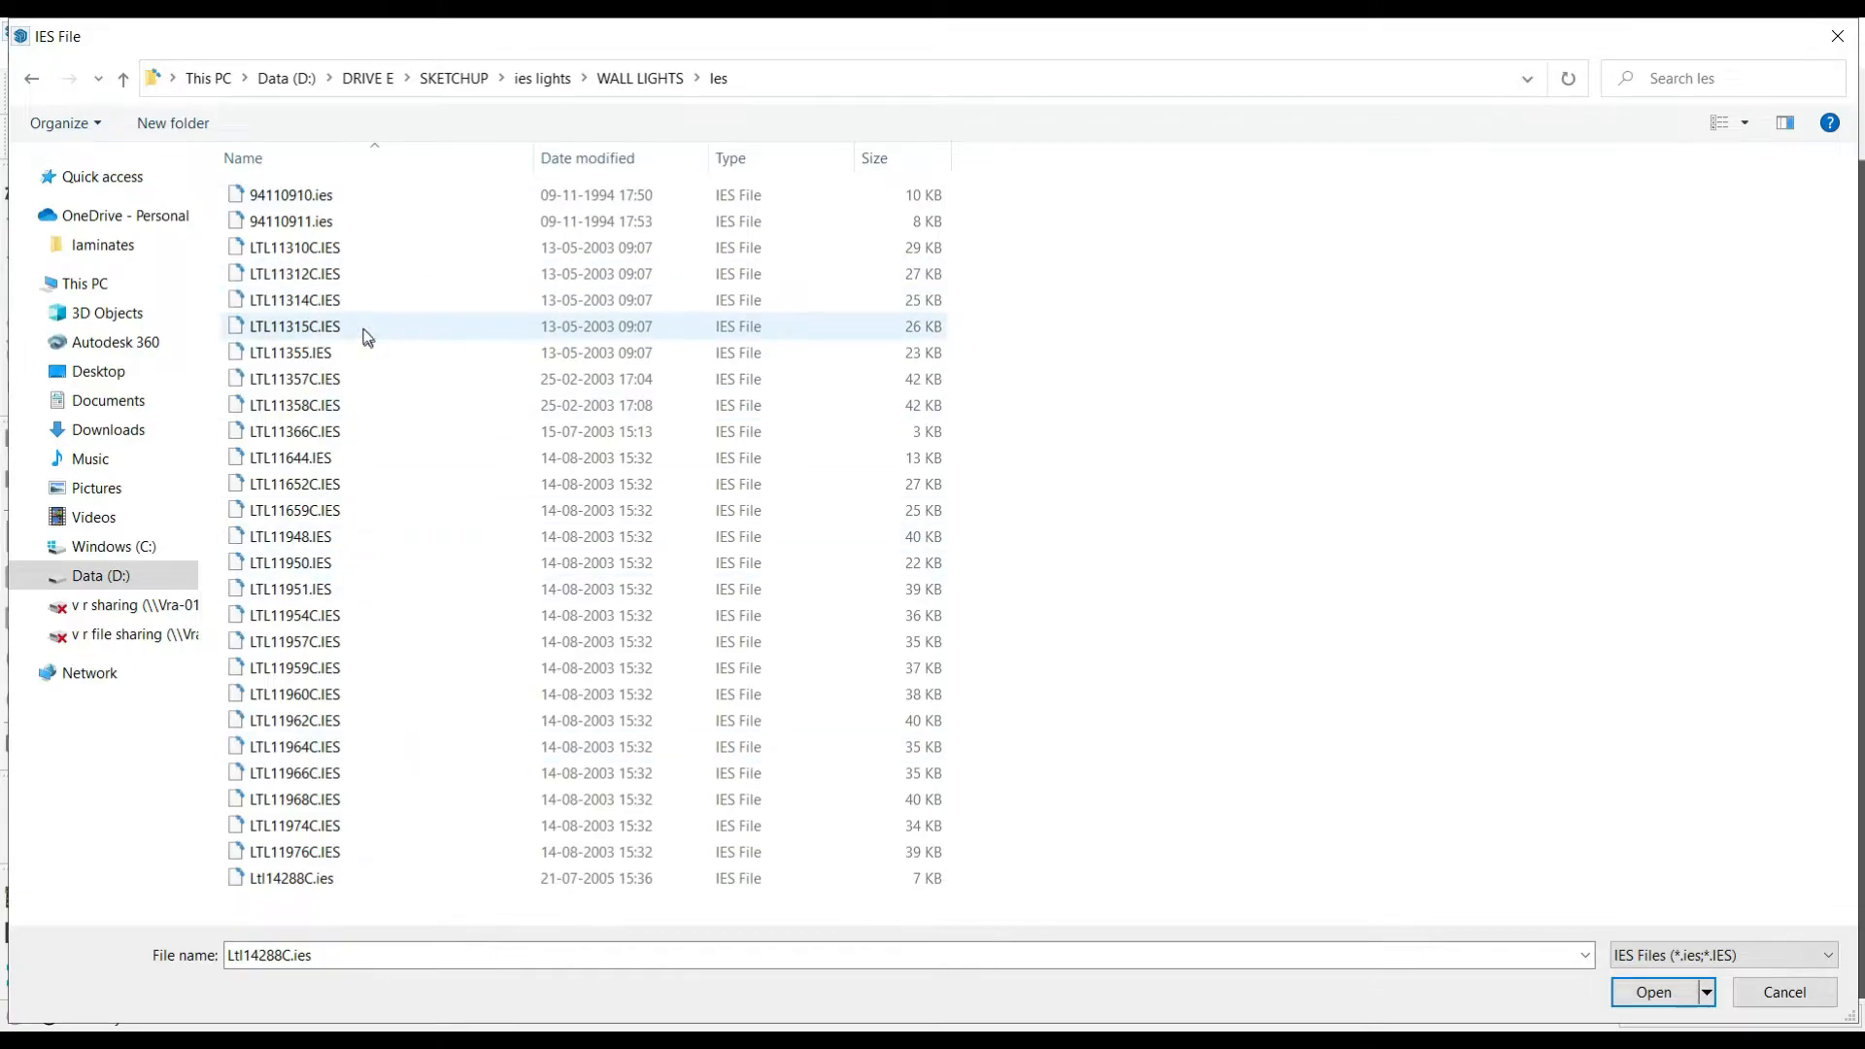
{"action": "key", "text": "alt+Left"}
{"action": "scroll", "coordinate": [363, 300], "scroll_direction": "up", "scroll_amount": 6}
{"action": "key", "text": "alt+Left"}
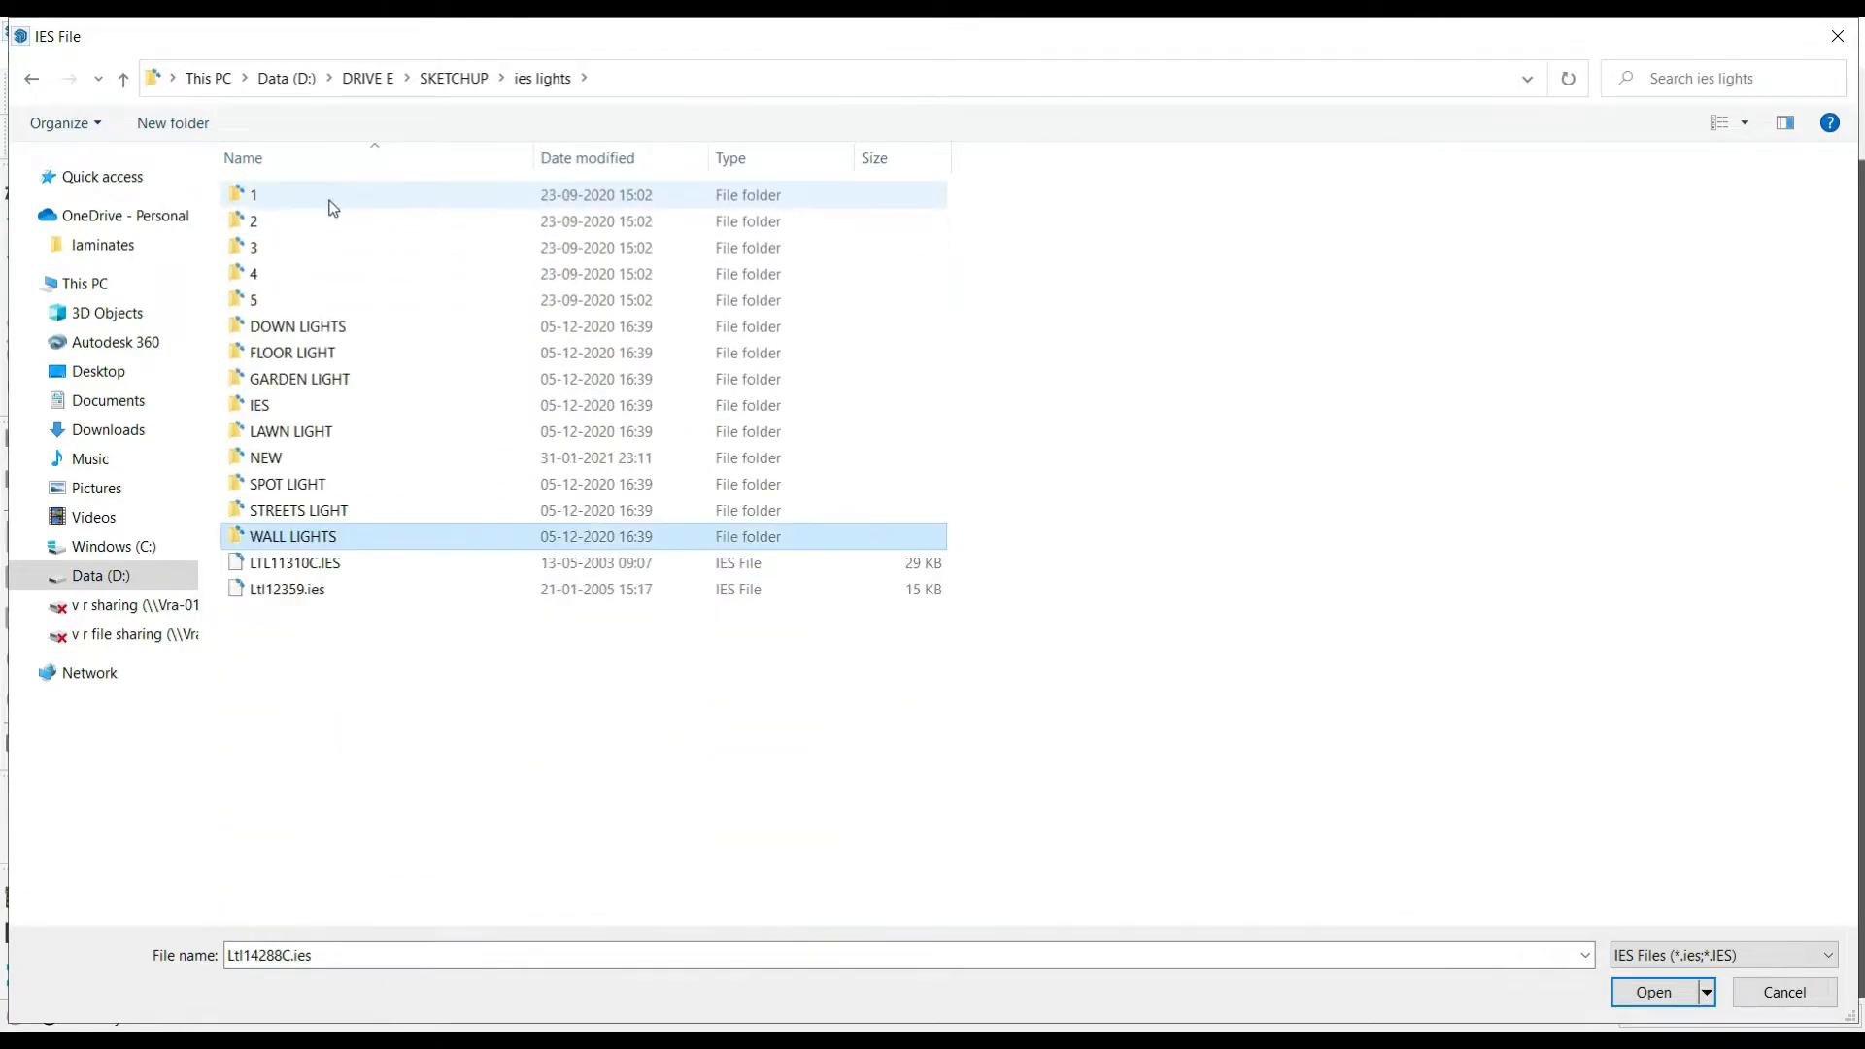
Load the Ltl14288C.ies profile from the Ies subfolder of folder 2
{"action": "double_click", "coordinate": [330, 216]}
{"action": "double_click", "coordinate": [311, 195]}
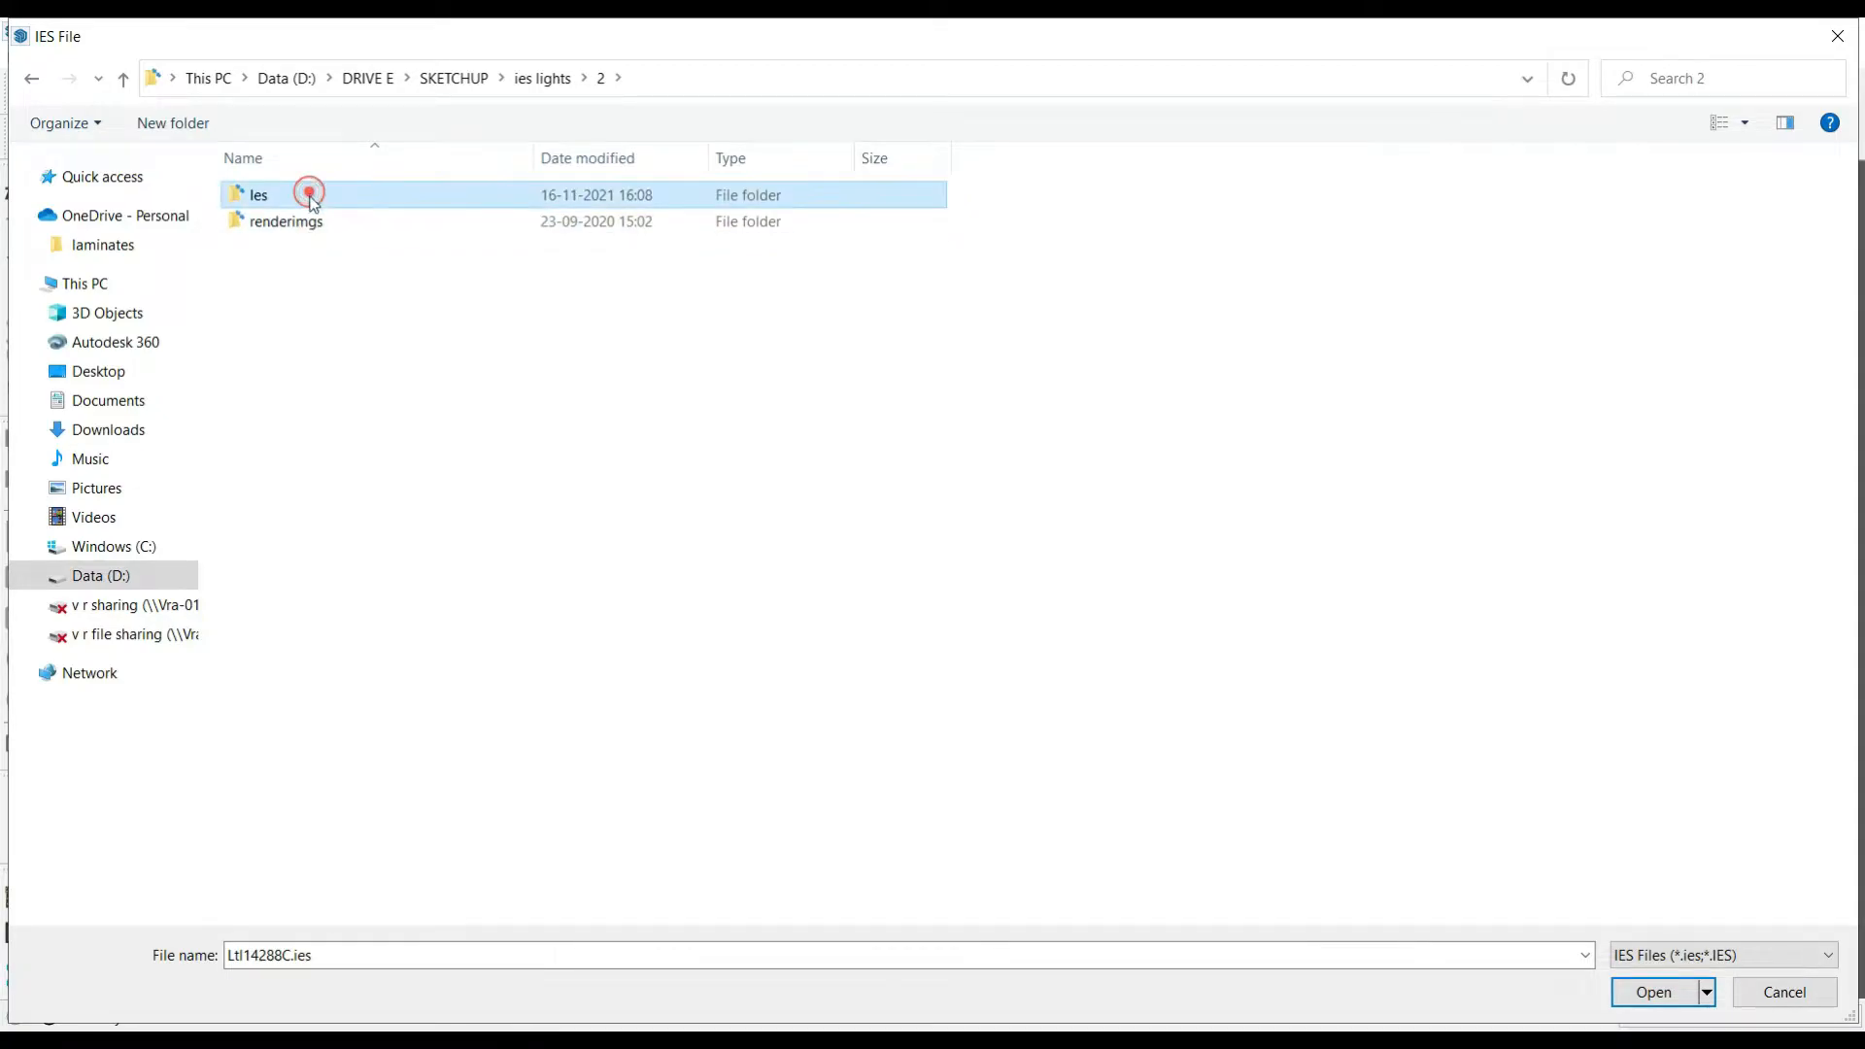
{"action": "left_click", "coordinate": [1657, 1003]}
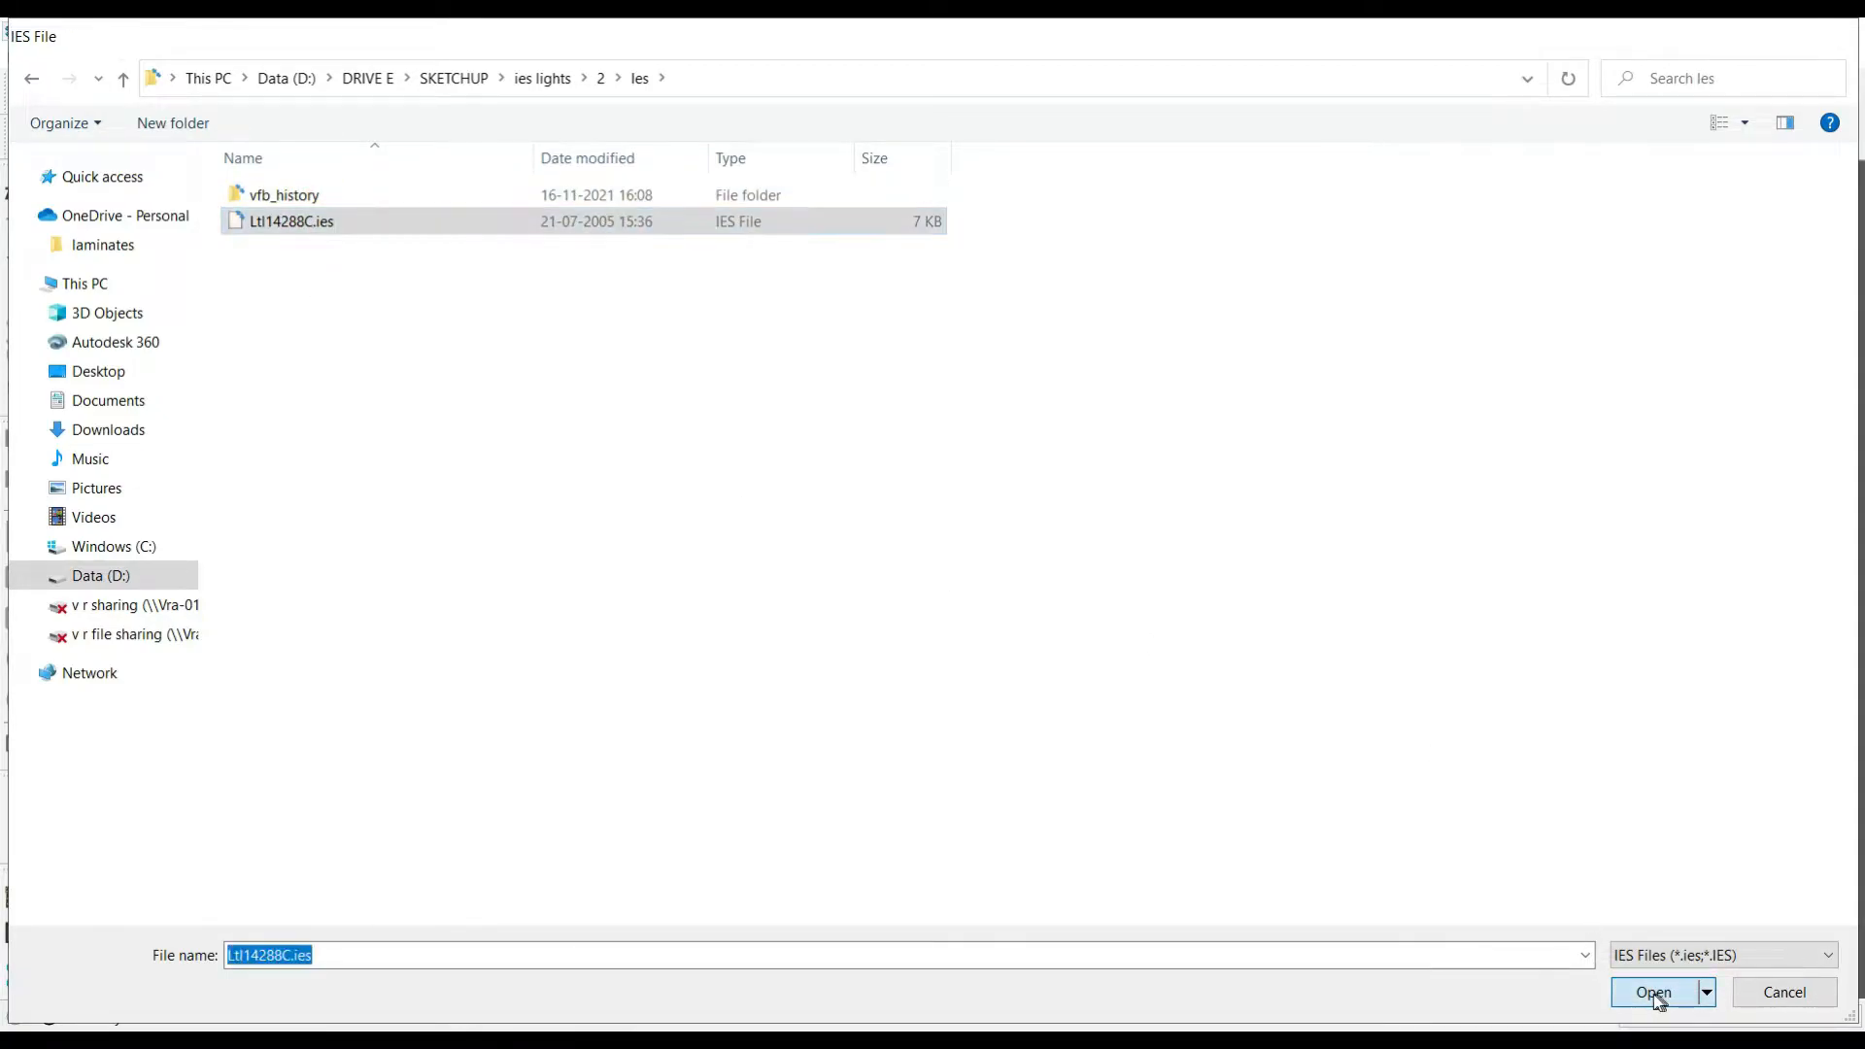
Try placing the IES Light on the ceiling beside the square corner fixture, and undo the placement
{"action": "scroll", "coordinate": [573, 277], "scroll_direction": "up", "scroll_amount": 5}
{"action": "scroll", "coordinate": [574, 277], "scroll_direction": "up", "scroll_amount": 2}
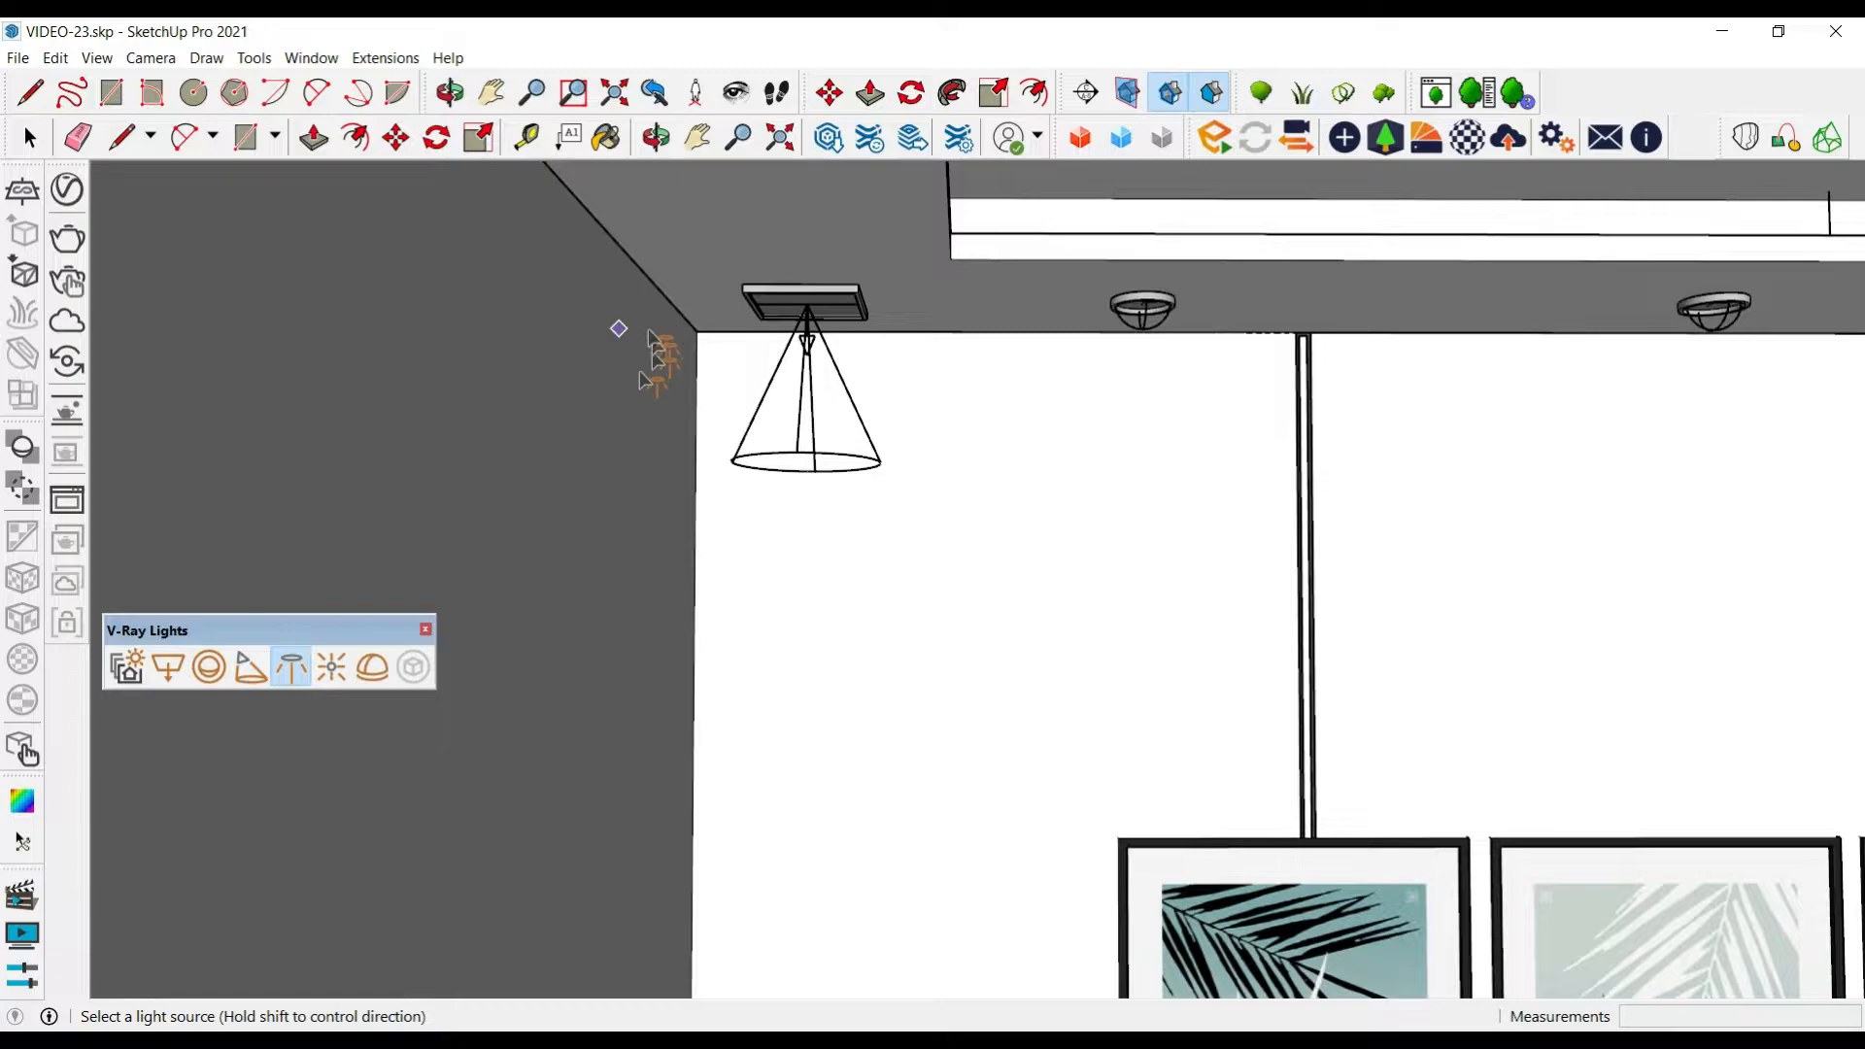
{"action": "scroll", "coordinate": [650, 358], "scroll_direction": "up", "scroll_amount": 2}
{"action": "scroll", "coordinate": [716, 363], "scroll_direction": "up", "scroll_amount": 3}
{"action": "scroll", "coordinate": [874, 362], "scroll_direction": "up", "scroll_amount": 2}
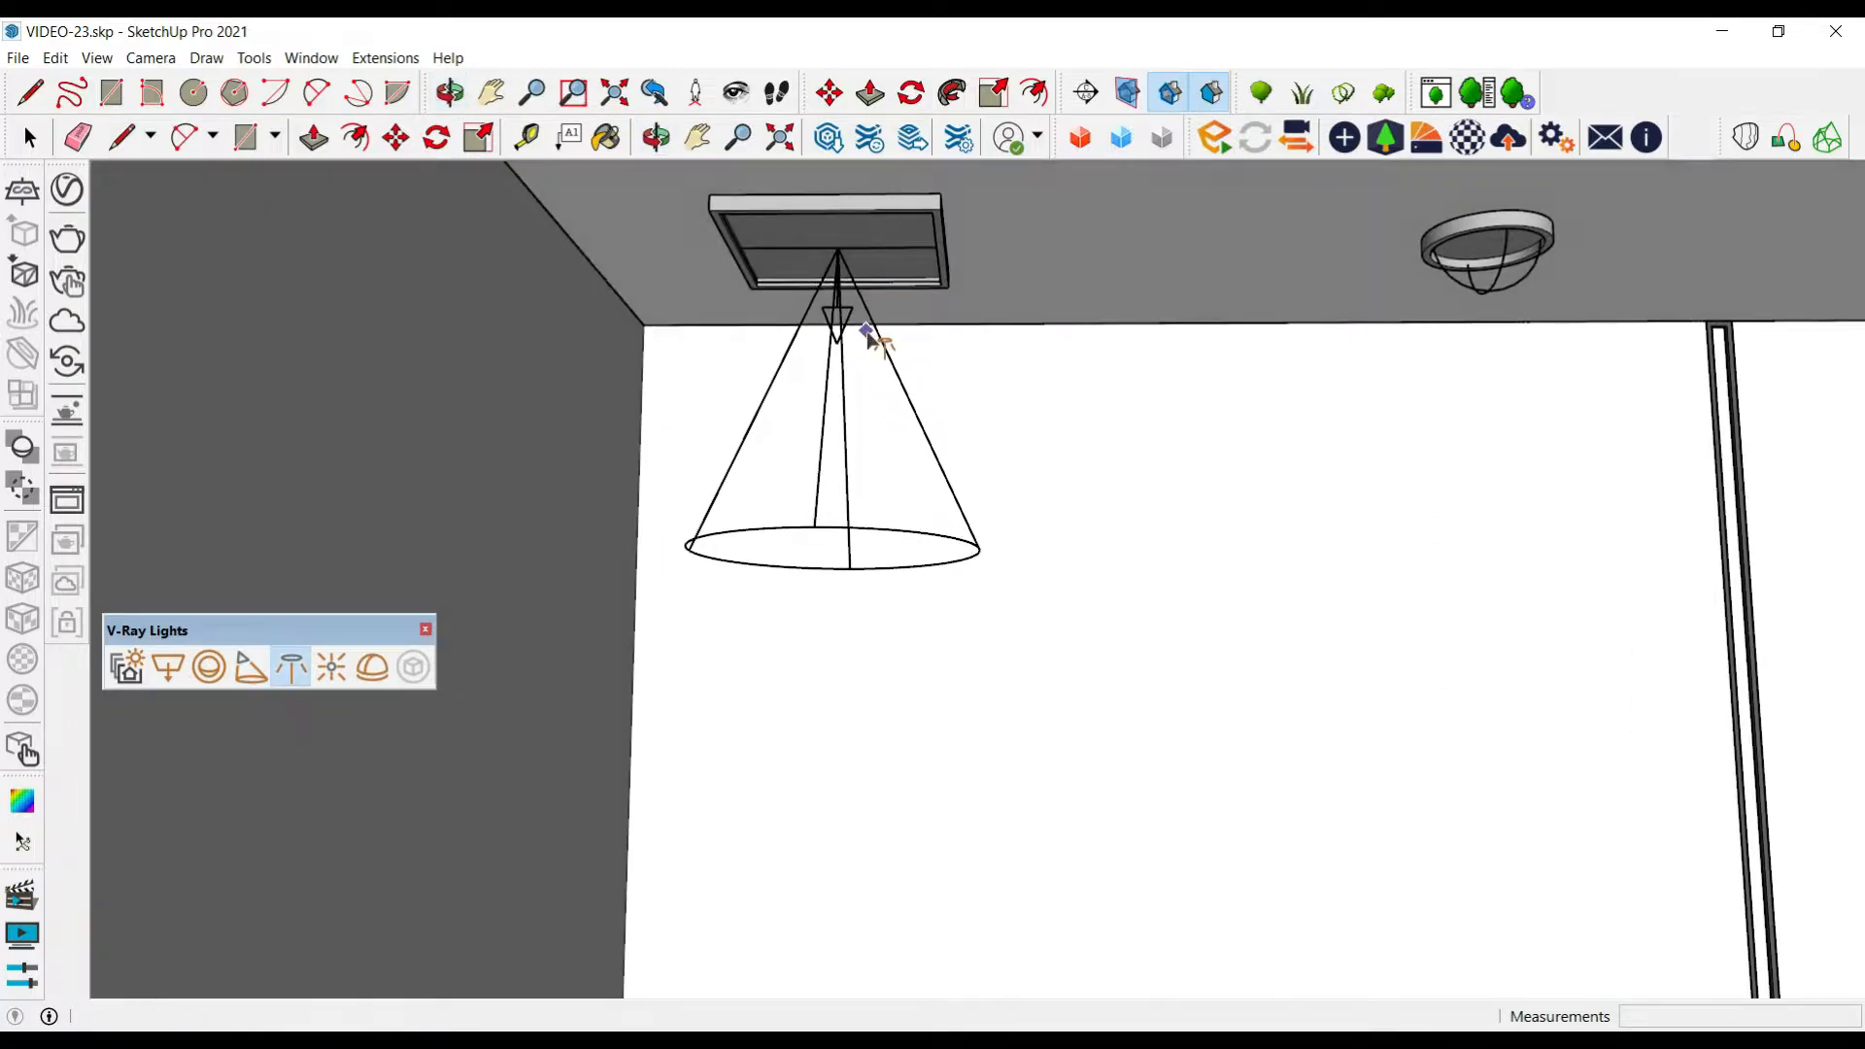
{"action": "scroll", "coordinate": [874, 335], "scroll_direction": "down", "scroll_amount": 5}
{"action": "left_click", "coordinate": [1015, 299]}
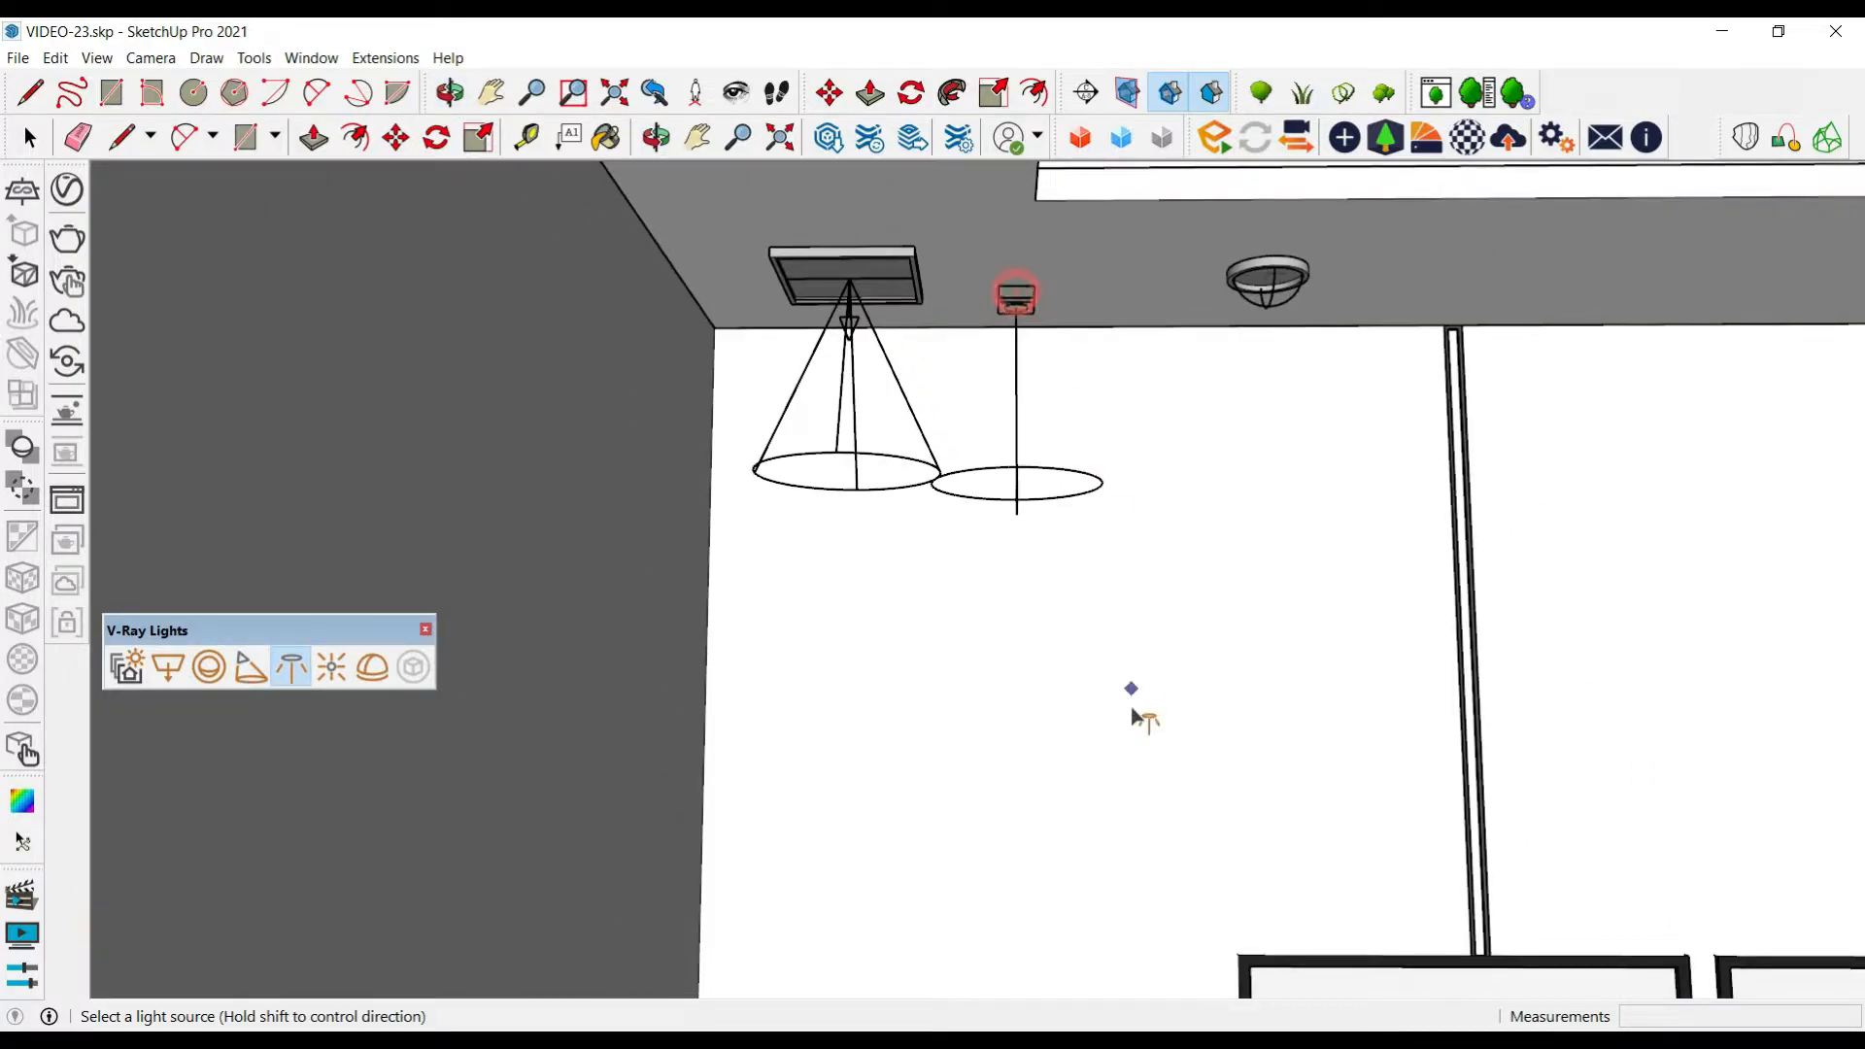
{"action": "middle_click_drag", "start_coordinate": [1132, 701], "coordinate": [1108, 669]}
{"action": "key", "text": "ctrl+z"}
Place the IES Light at the center of the square corner fixture, pointing straight down
{"action": "scroll", "coordinate": [879, 292], "scroll_direction": "up", "scroll_amount": 4}
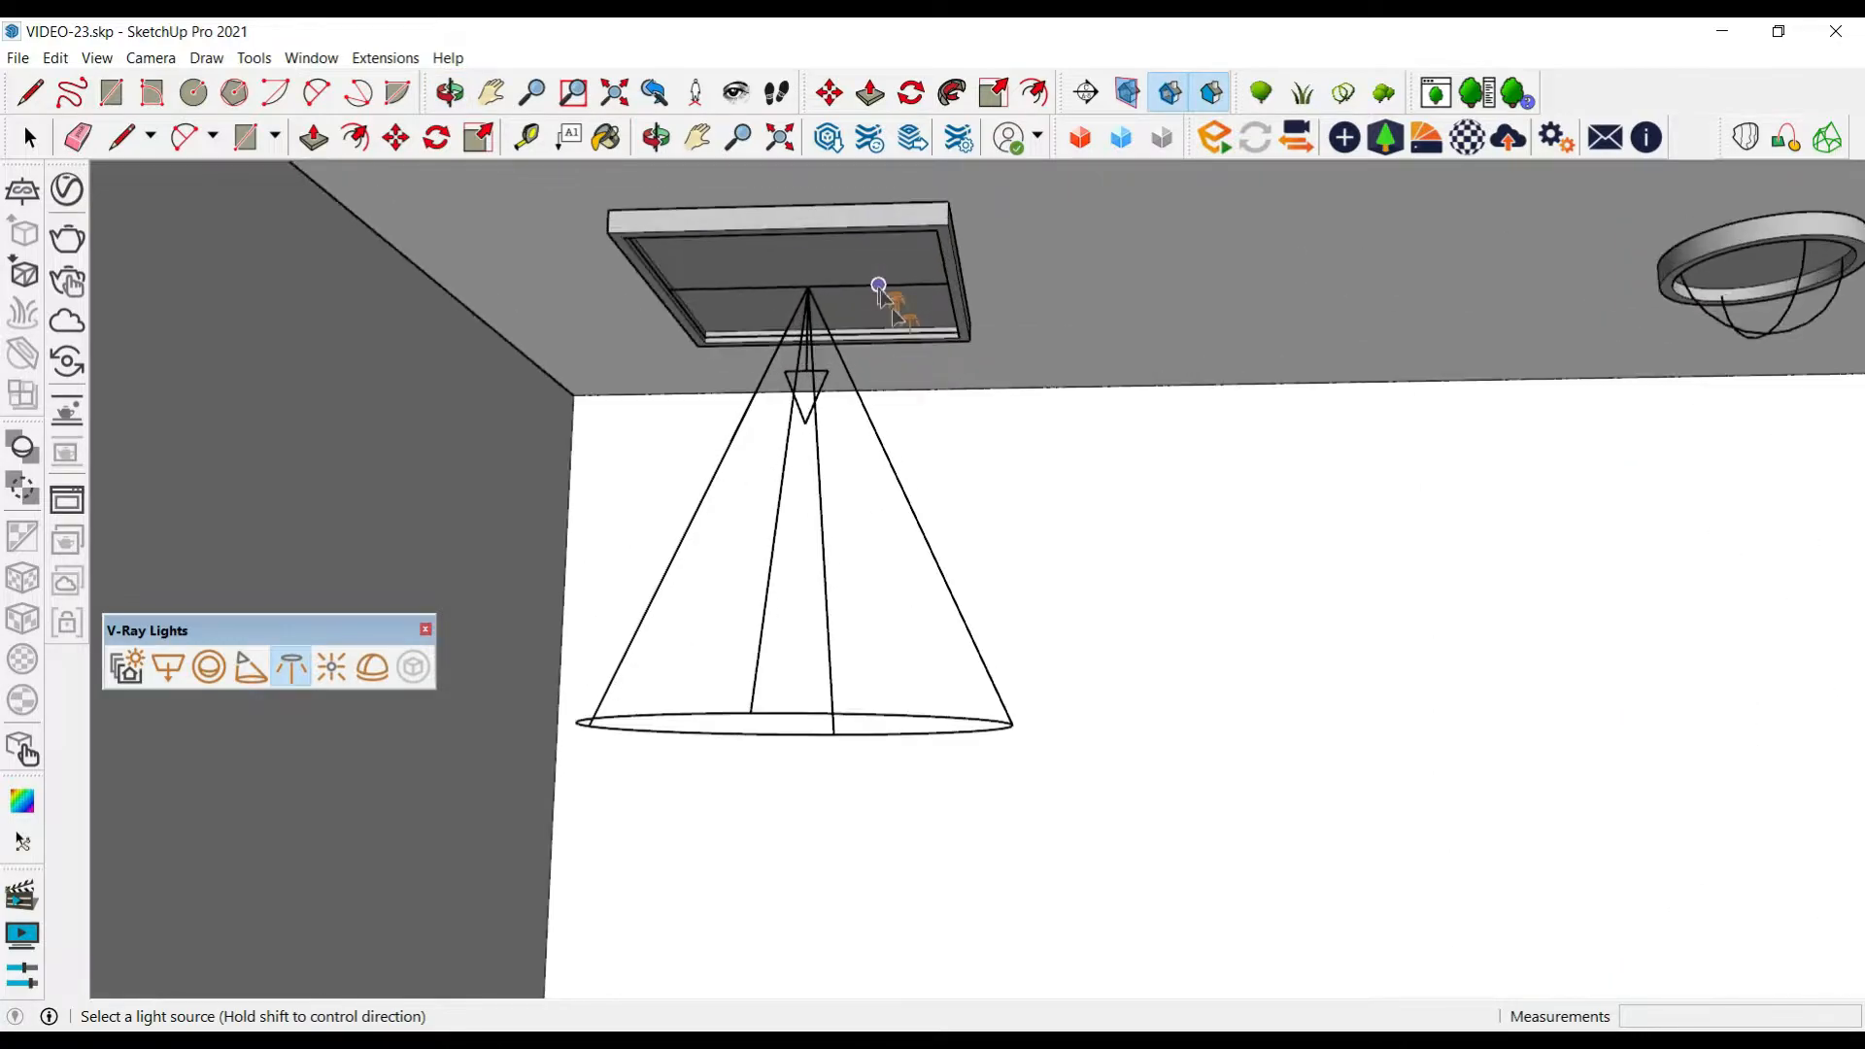
{"action": "scroll", "coordinate": [768, 488], "scroll_direction": "down", "scroll_amount": 2}
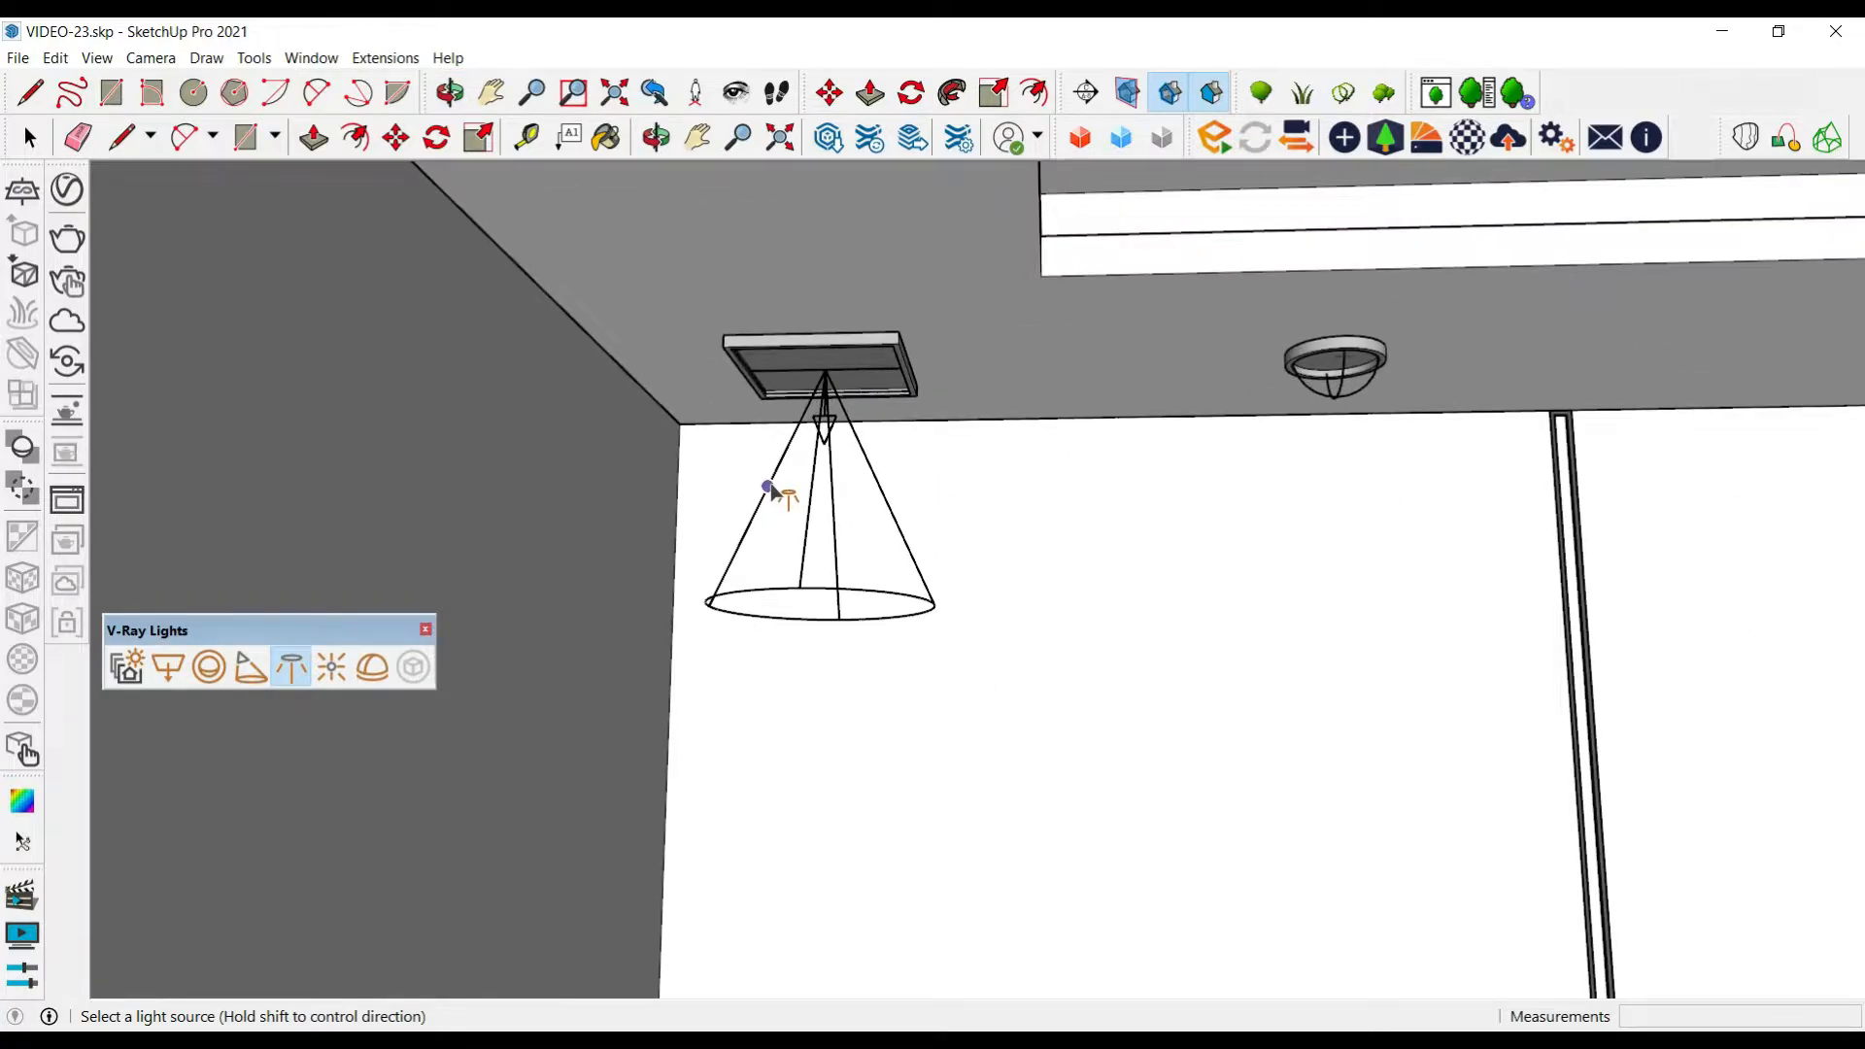
{"action": "scroll", "coordinate": [832, 375], "scroll_direction": "up", "scroll_amount": 3}
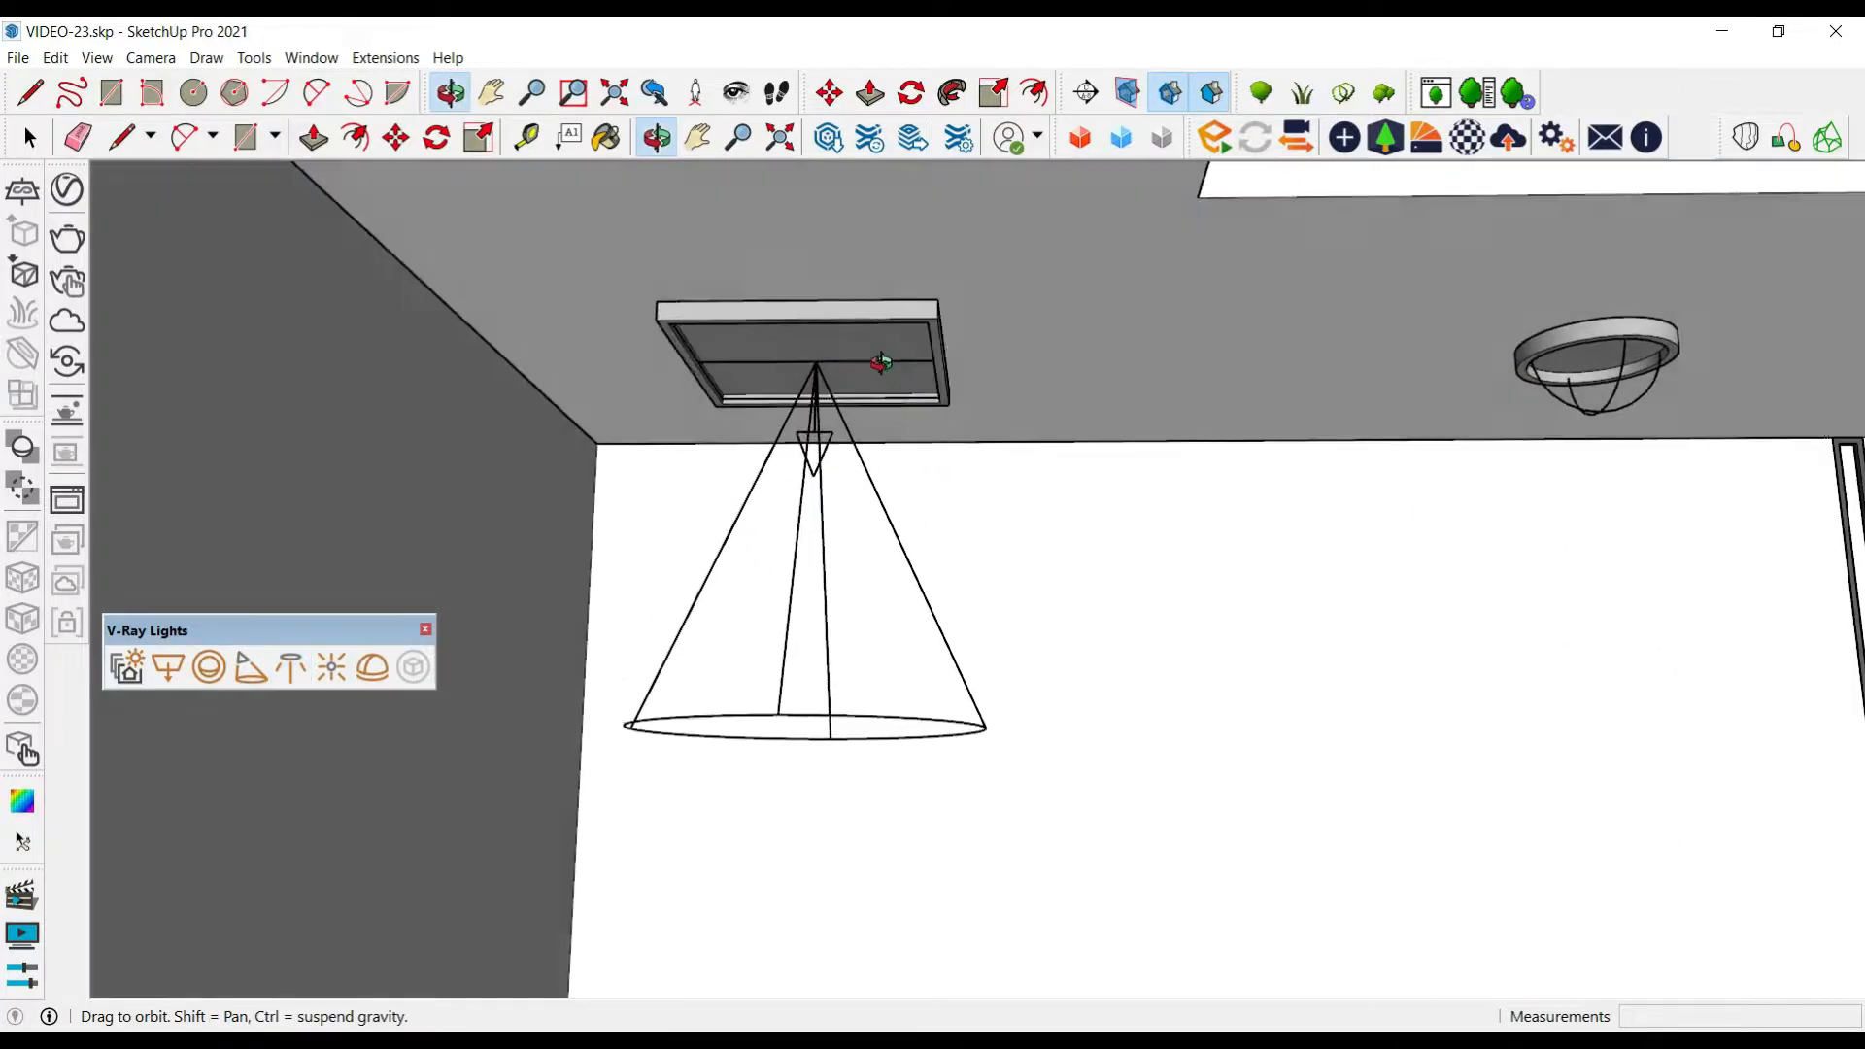
{"action": "left_click", "coordinate": [821, 360]}
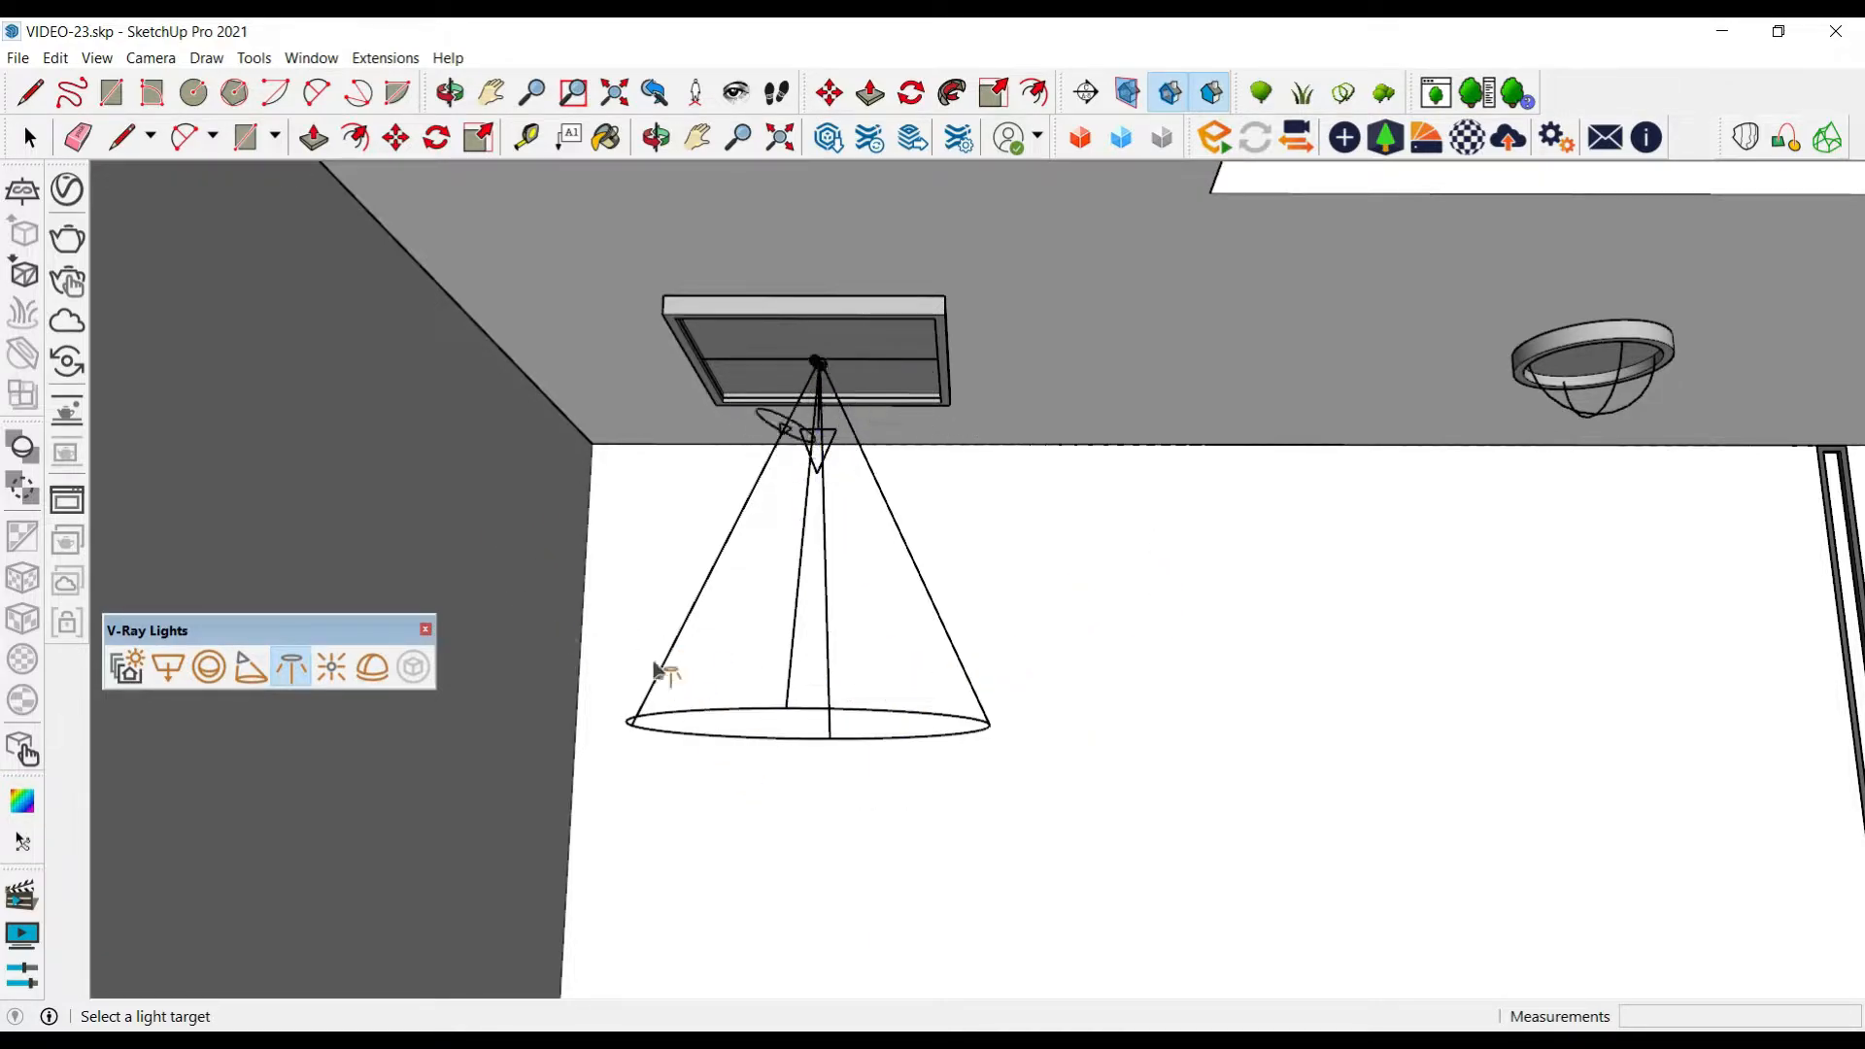
{"action": "left_click", "coordinate": [1065, 740]}
{"action": "scroll", "coordinate": [821, 428], "scroll_direction": "up", "scroll_amount": 2}
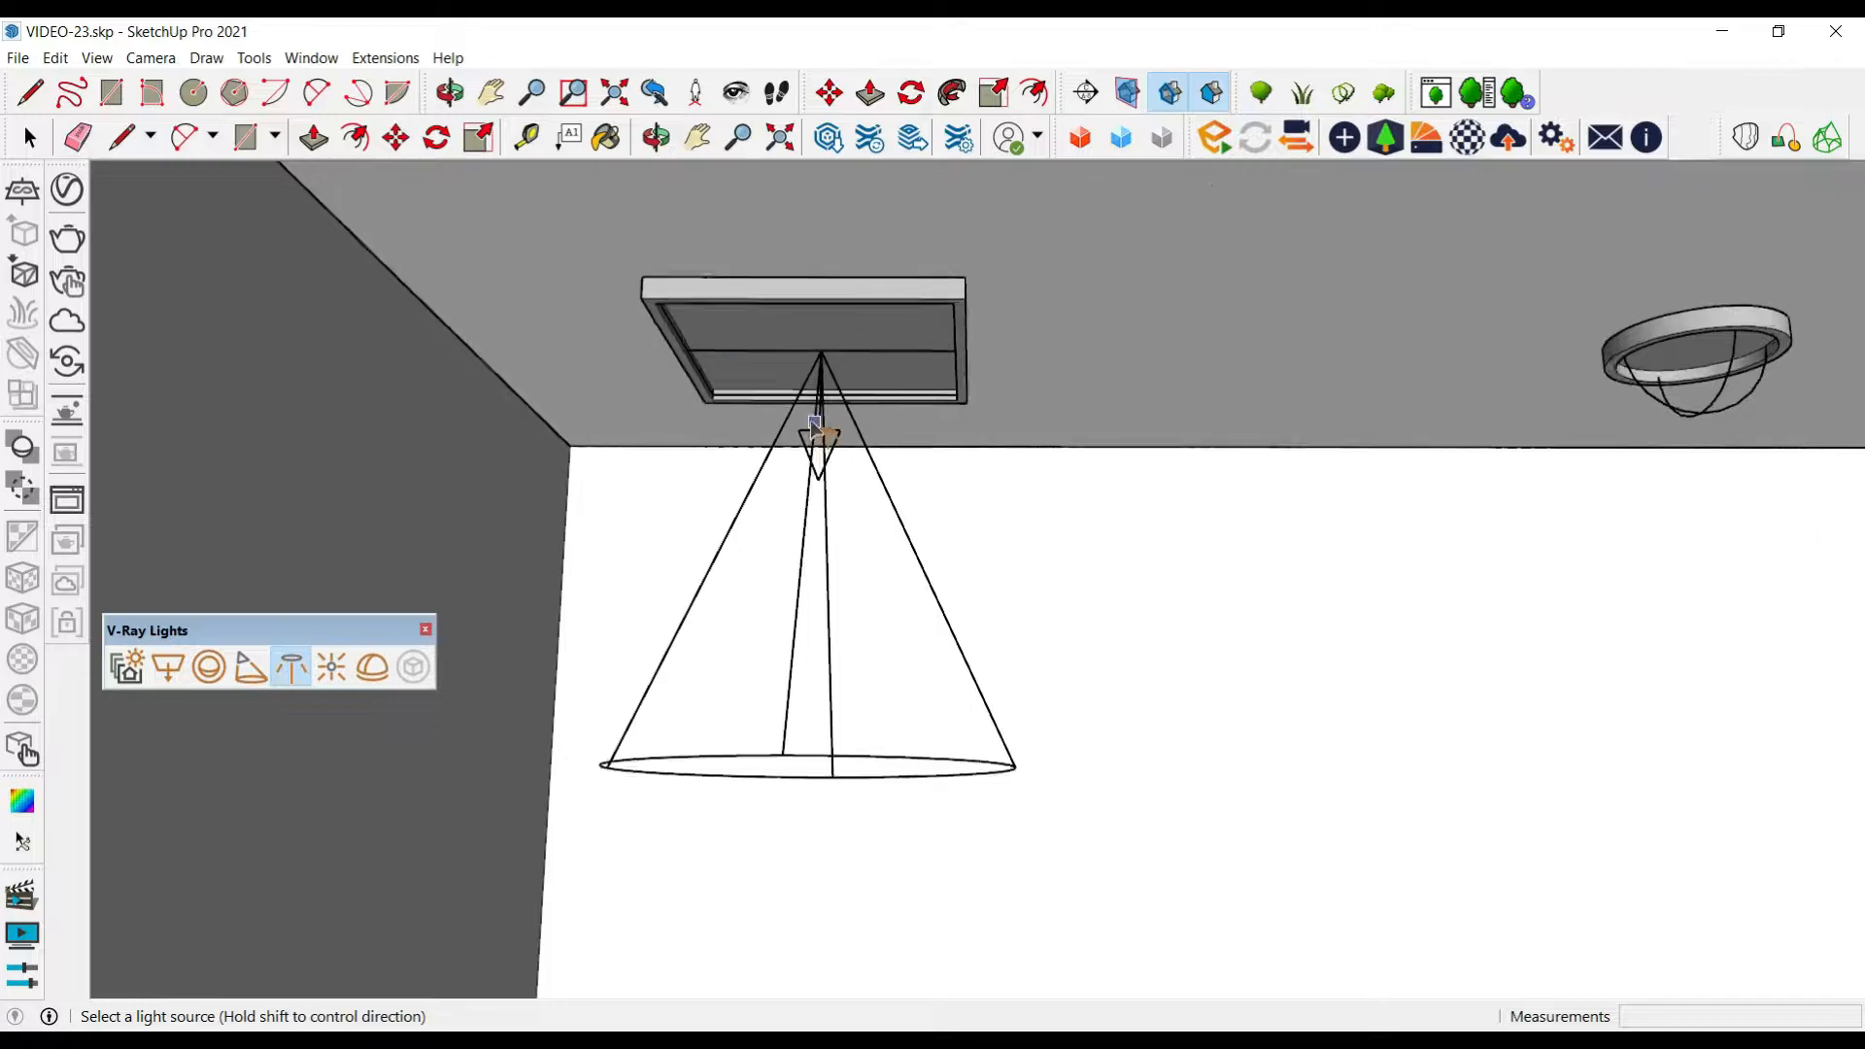
{"action": "left_click", "coordinate": [829, 356]}
Delete the existing spot light cone inside the square corner fixture, along with the newly placed IES Light
{"action": "scroll", "coordinate": [828, 361], "scroll_direction": "down", "scroll_amount": 5}
{"action": "middle_click_drag", "start_coordinate": [808, 470], "coordinate": [855, 476]}
{"action": "key", "text": "space"}
{"action": "double_click", "coordinate": [855, 474]}
{"action": "left_click", "coordinate": [856, 472]}
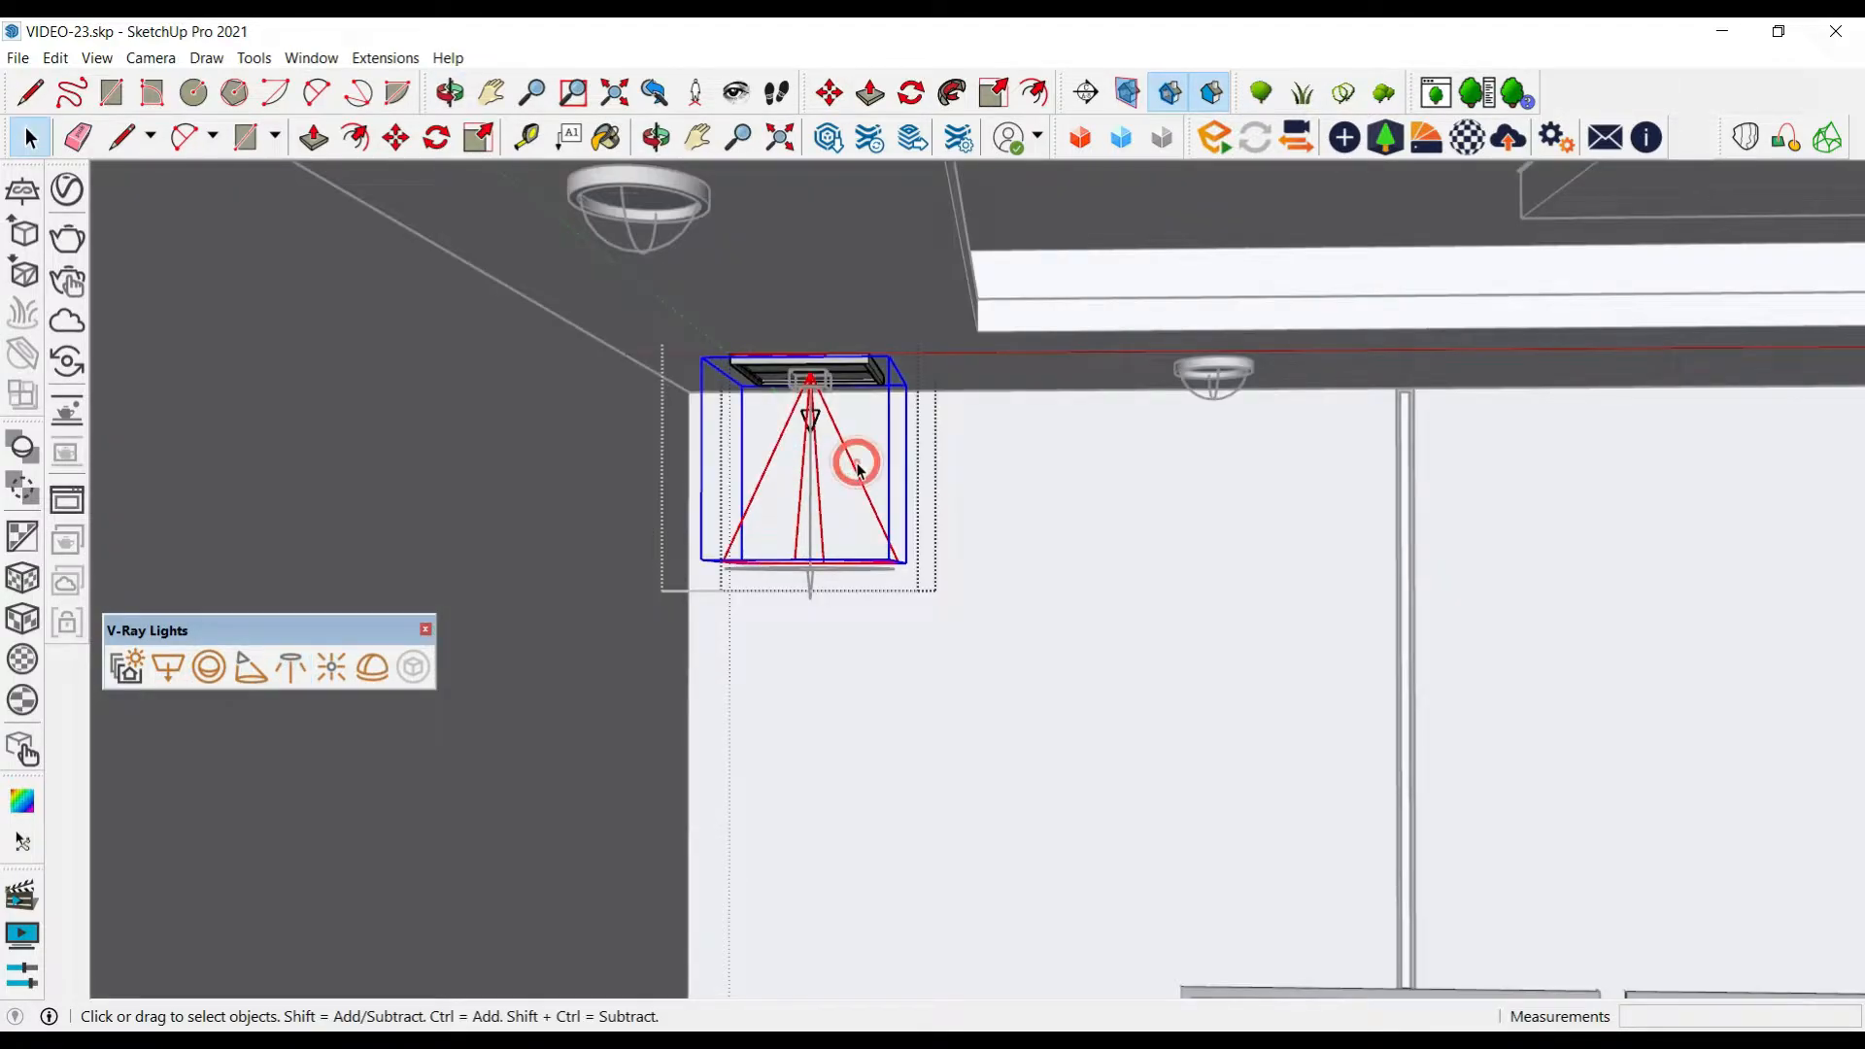
{"action": "middle_click_drag", "start_coordinate": [860, 471], "coordinate": [859, 369]}
{"action": "left_click", "coordinate": [962, 508]}
{"action": "left_click", "coordinate": [844, 478]}
{"action": "key", "text": "Delete"}
Open the square corner fixture component for editing and paste the IES Light in place inside it
{"action": "scroll", "coordinate": [844, 478], "scroll_direction": "up", "scroll_amount": 2}
{"action": "double_click", "coordinate": [874, 366]}
{"action": "triple_click", "coordinate": [874, 369]}
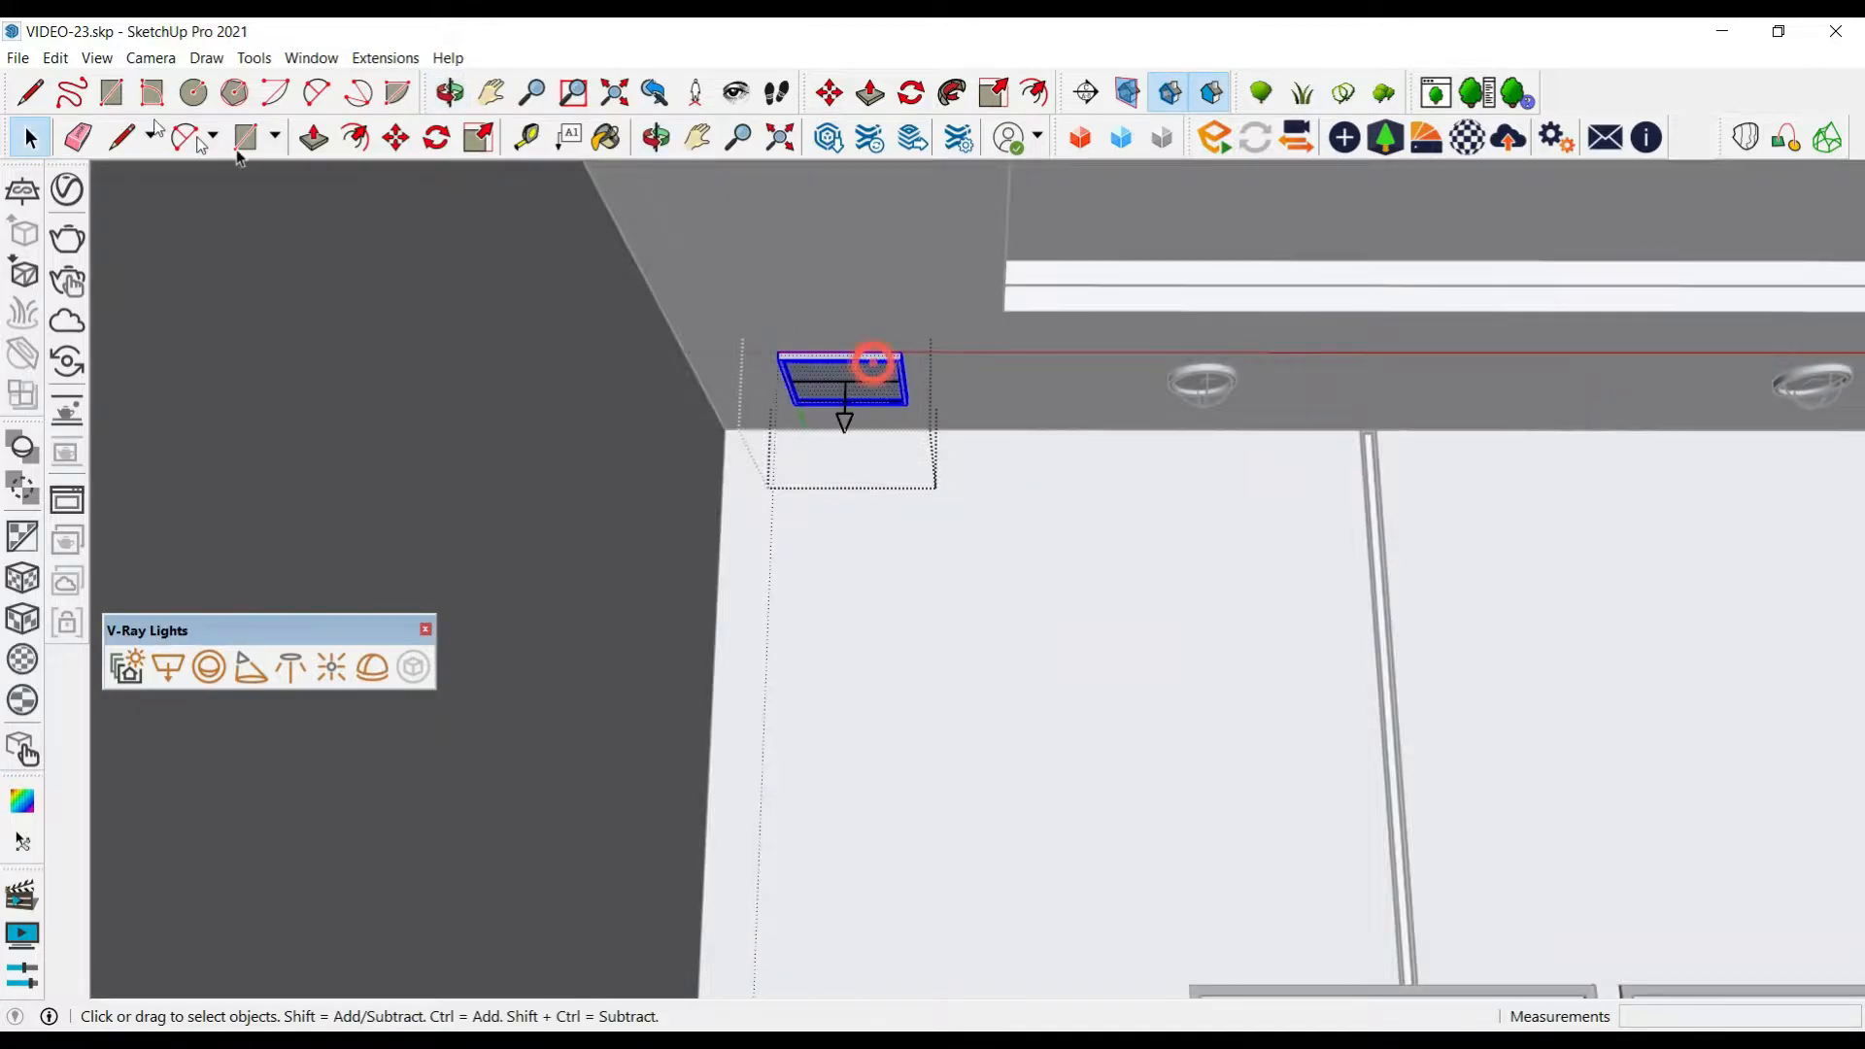
{"action": "left_click", "coordinate": [56, 57]}
{"action": "left_click", "coordinate": [186, 221]}
{"action": "scroll", "coordinate": [667, 521], "scroll_direction": "down", "scroll_amount": 4}
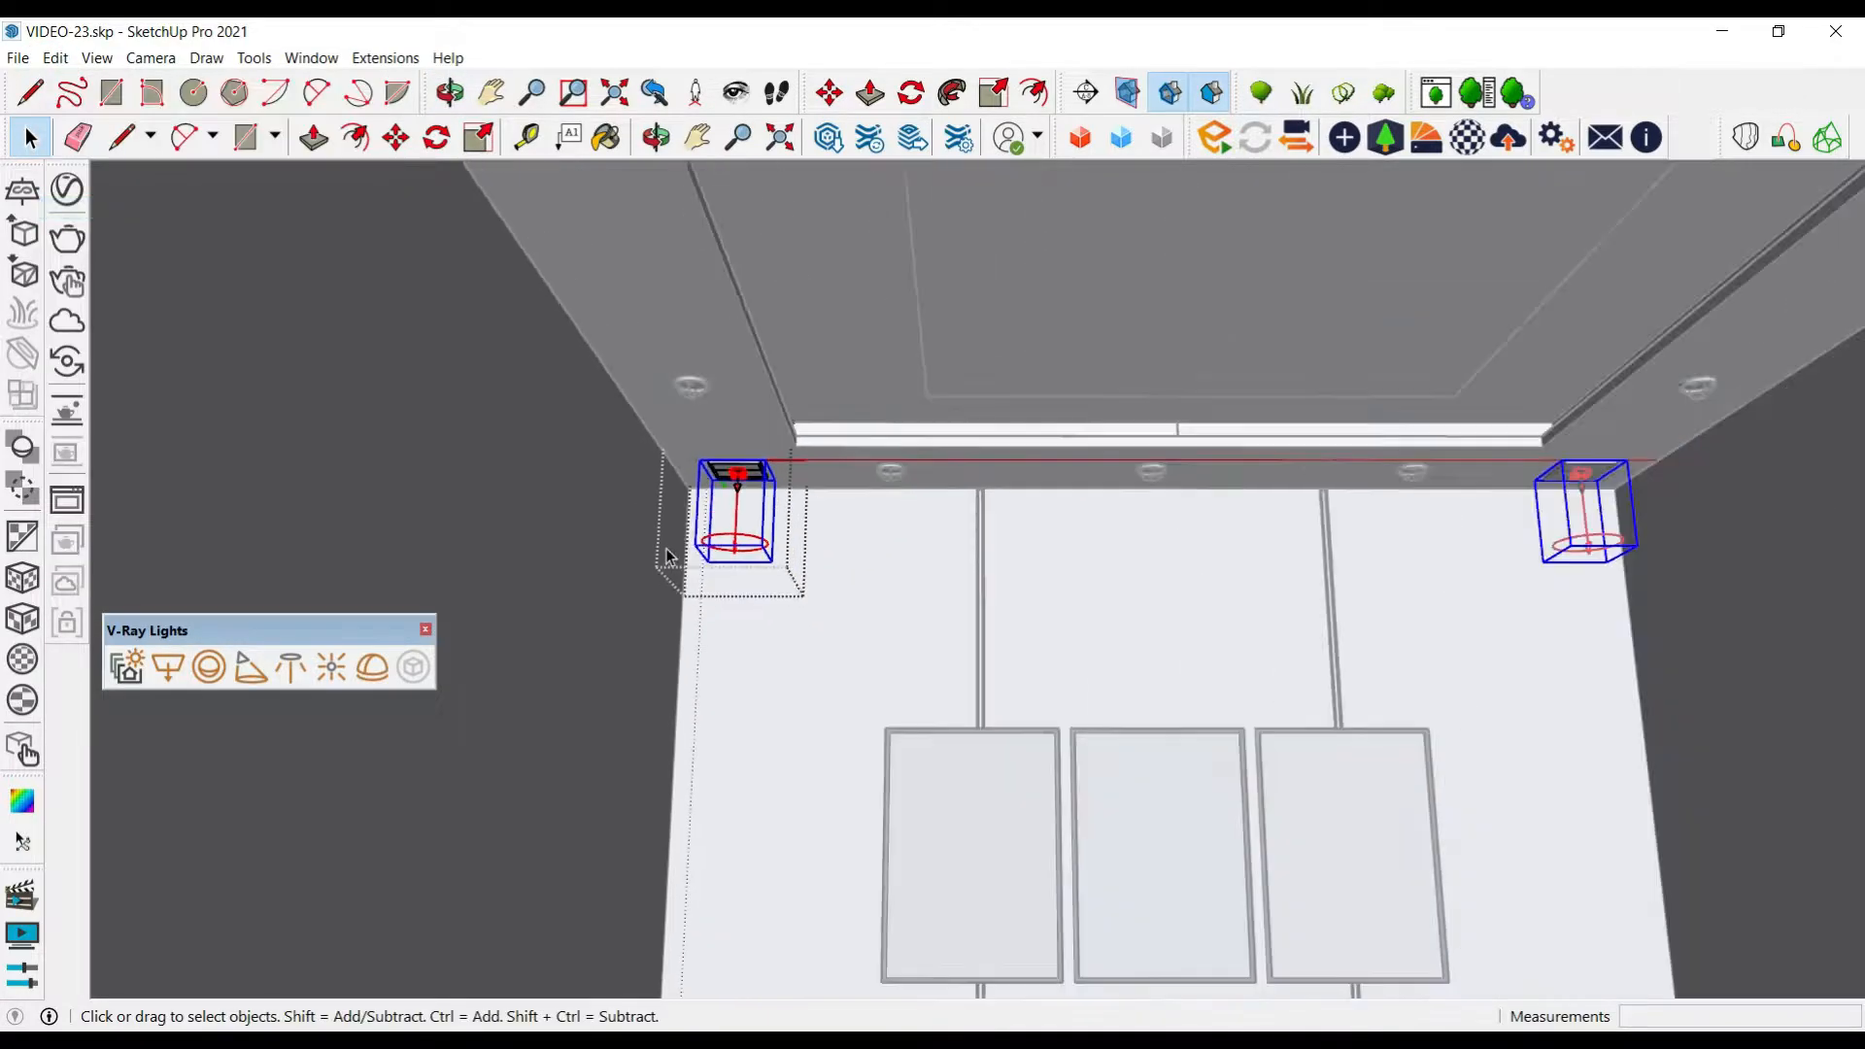
{"action": "middle_click_drag", "start_coordinate": [1211, 610], "coordinate": [526, 645]}
{"action": "key", "text": "Escape"}
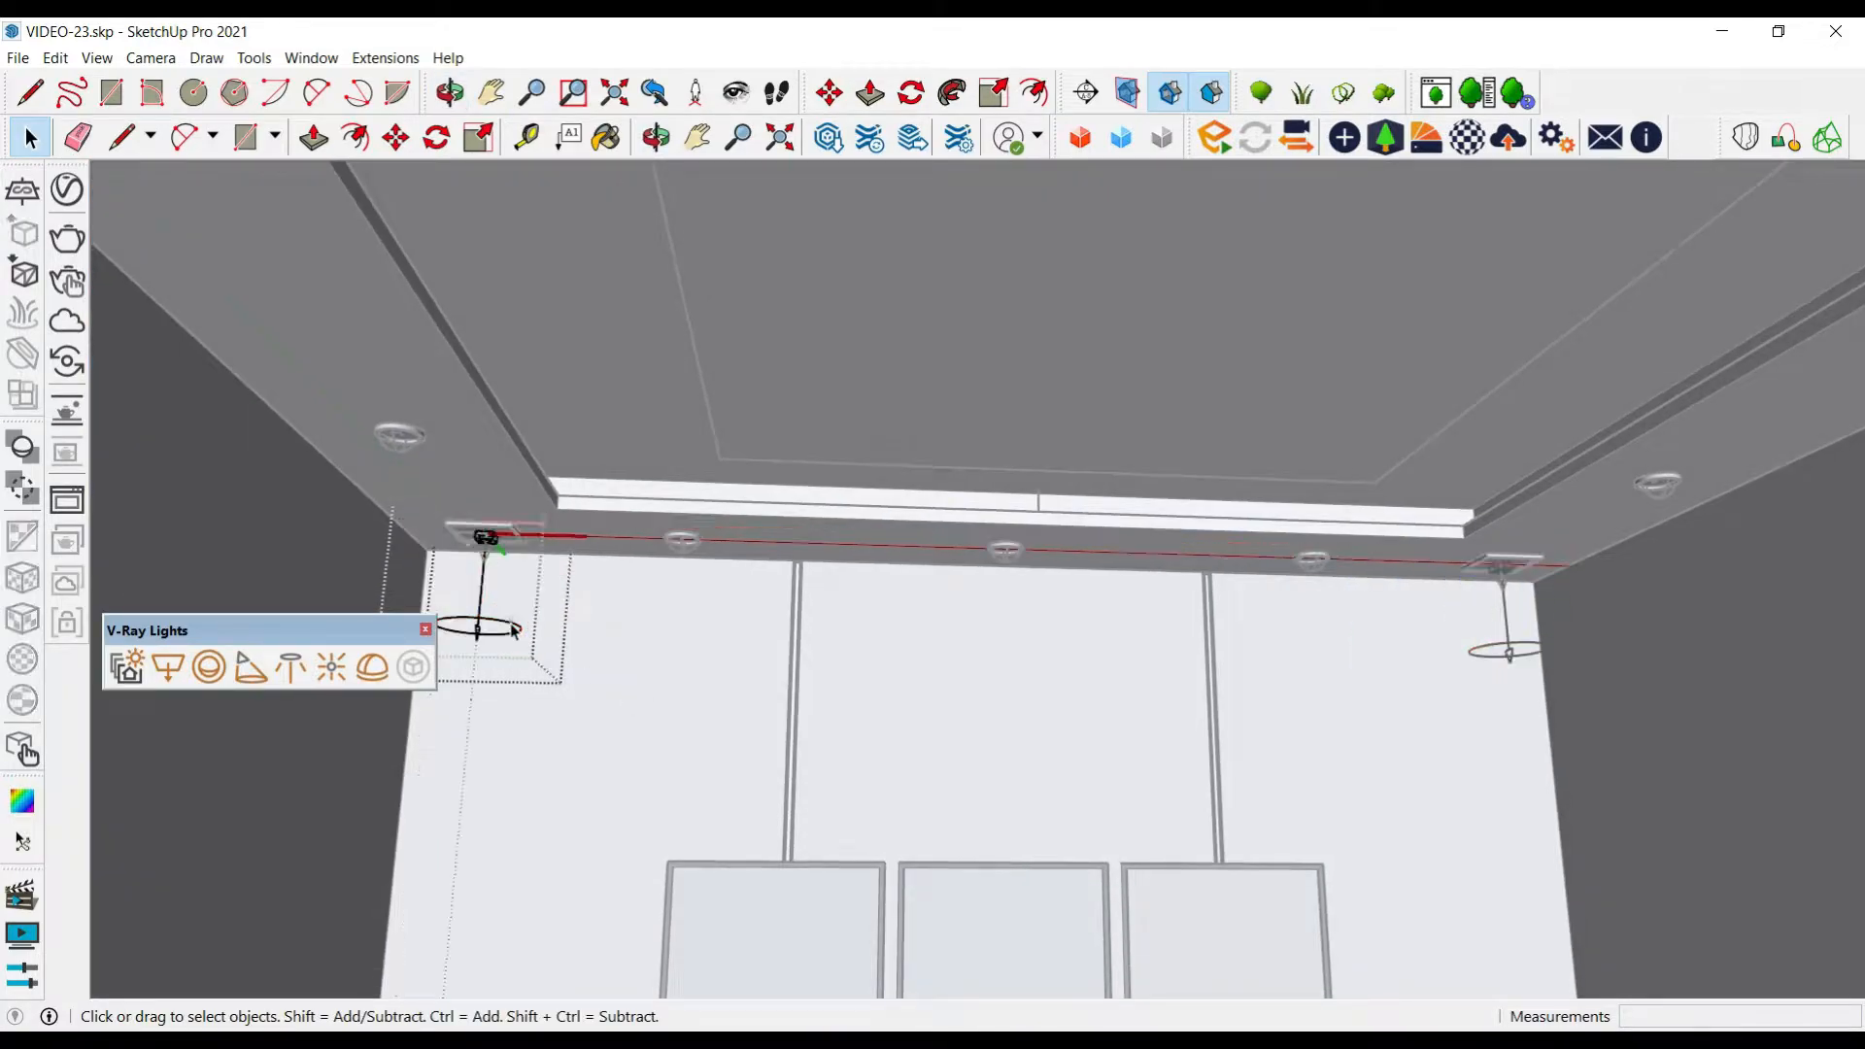
Change the IES Light's color to a pale warm cream in the V-Ray Asset Editor
{"action": "left_click", "coordinate": [67, 189]}
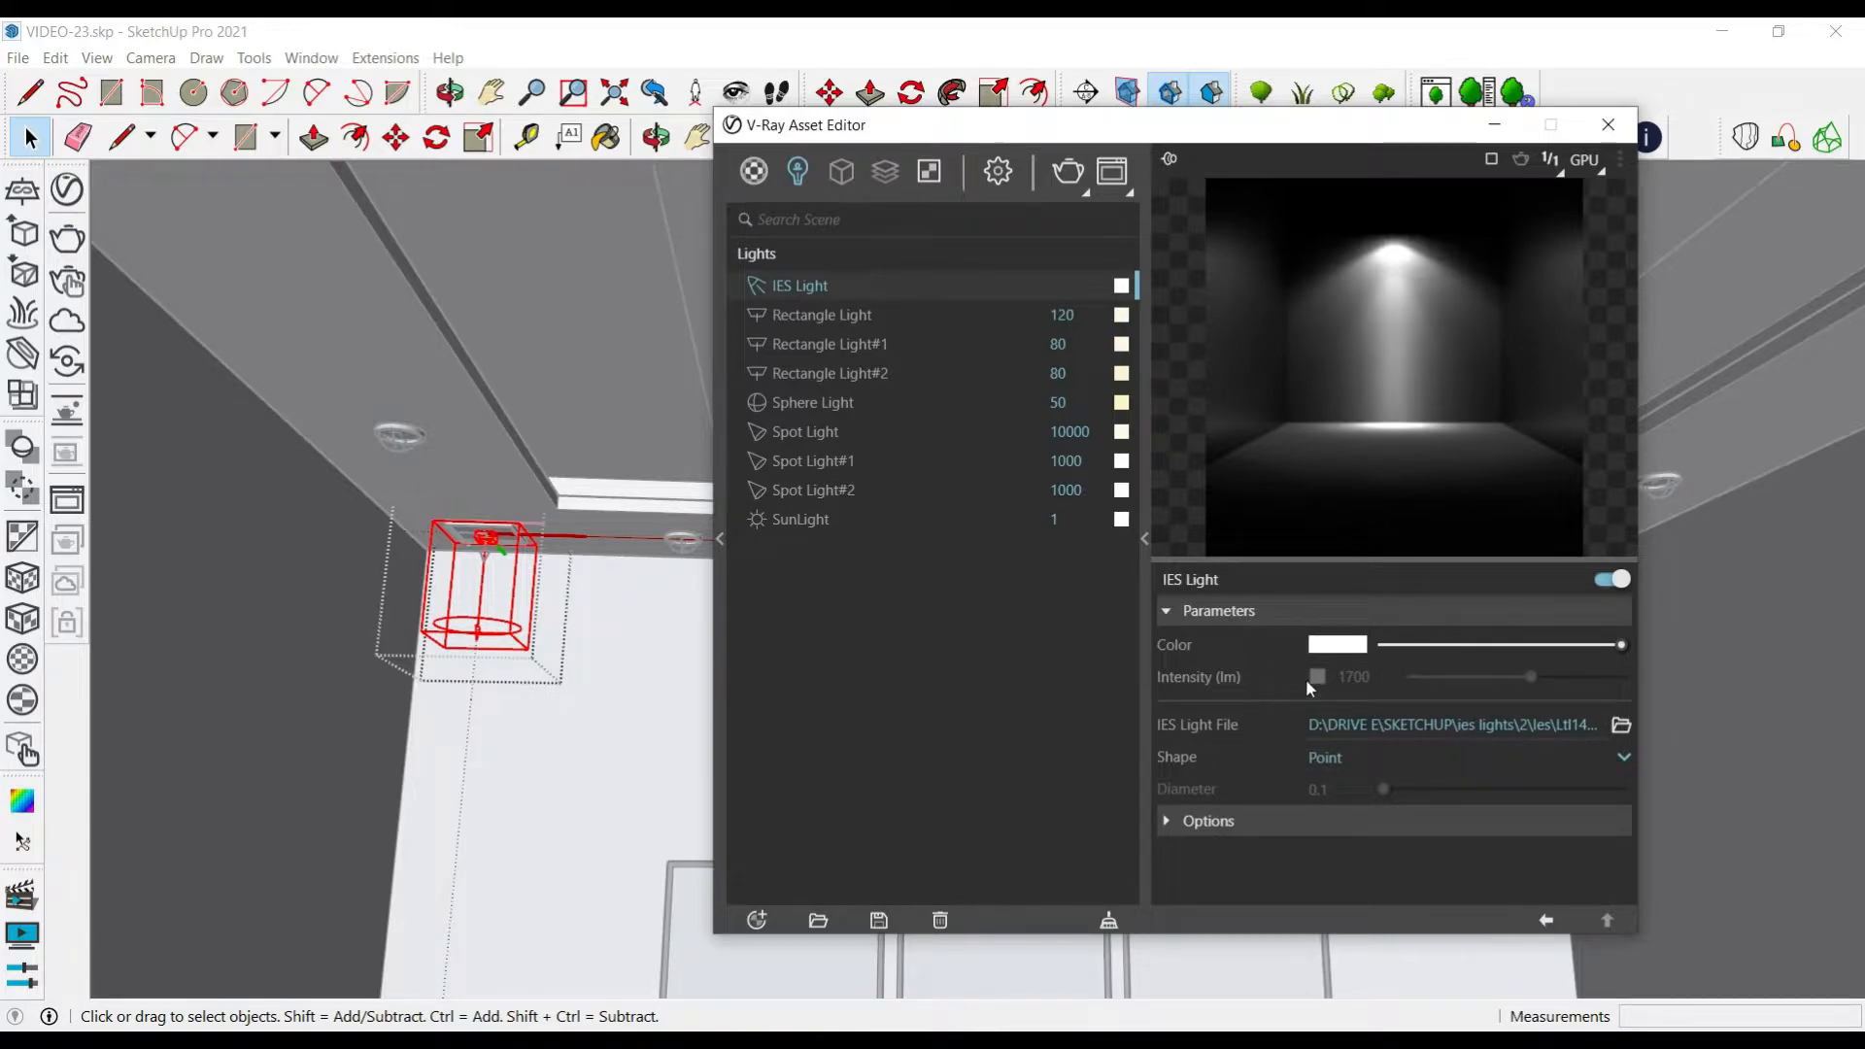
{"action": "left_click", "coordinate": [1347, 646]}
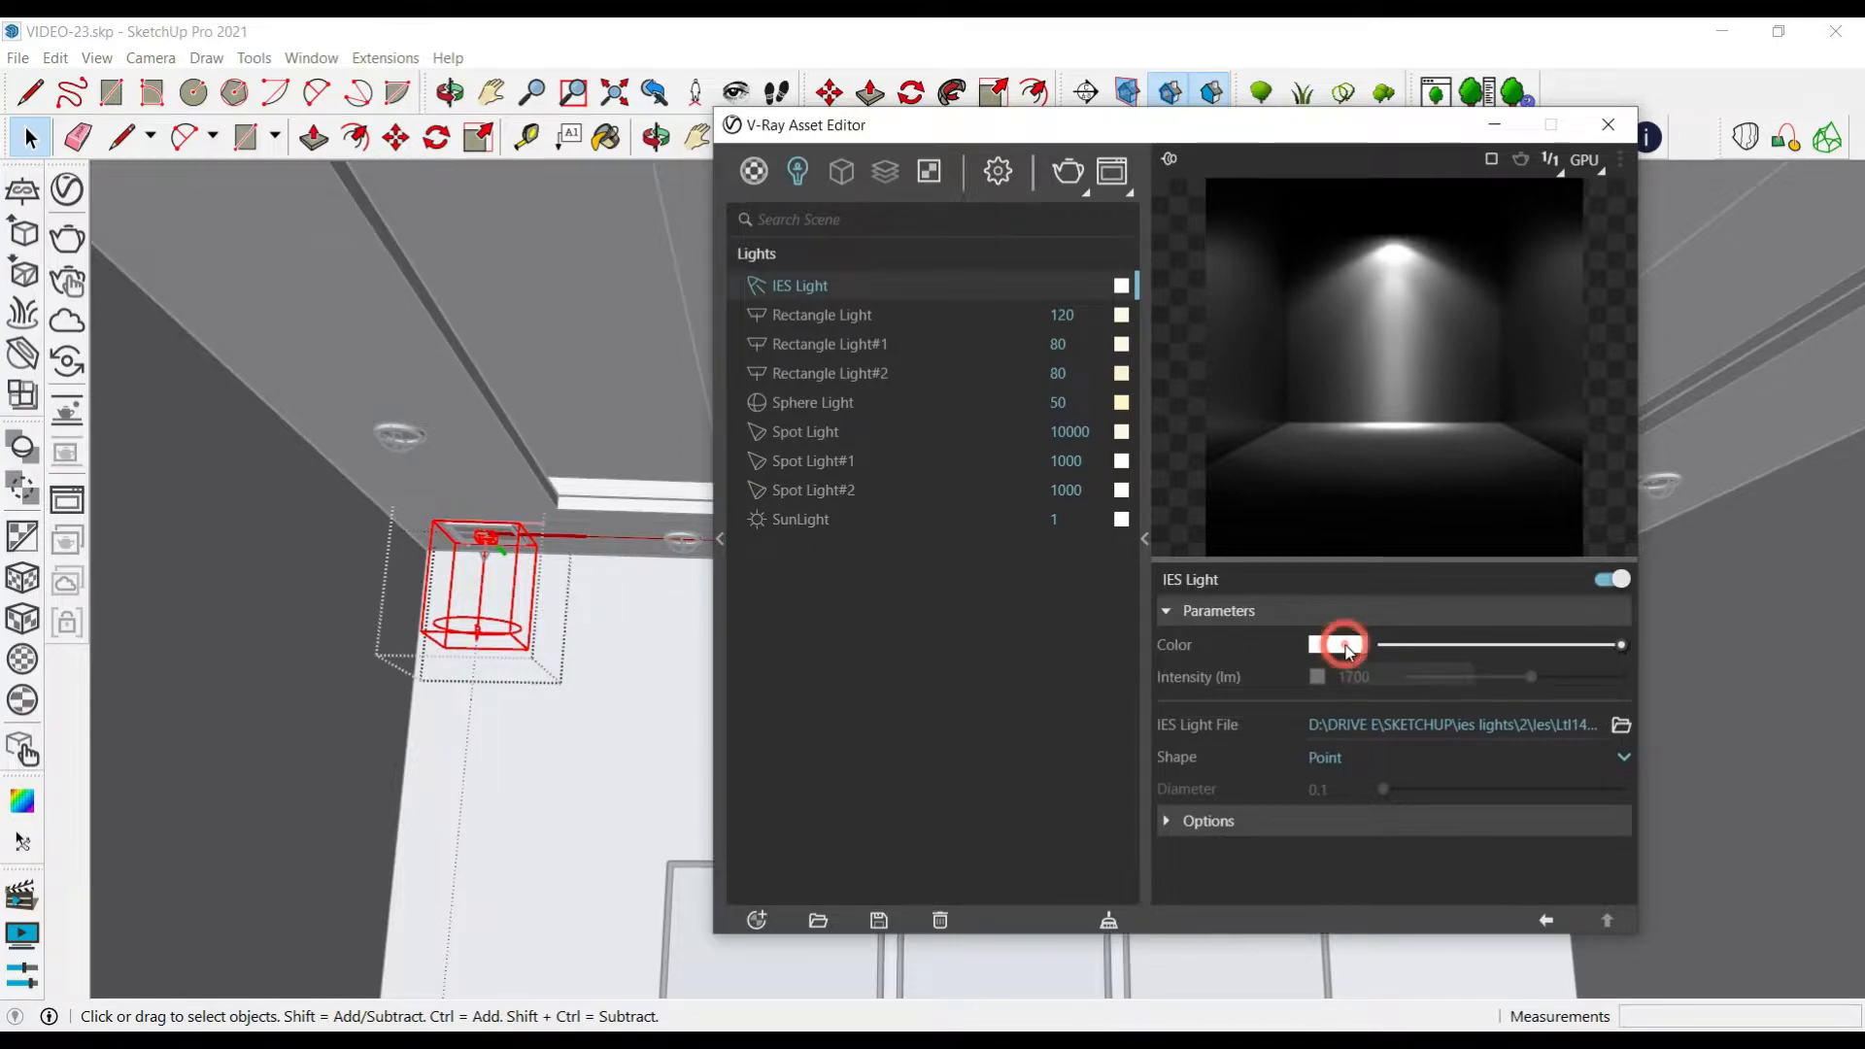
{"action": "left_click_drag", "start_coordinate": [889, 400], "coordinate": [889, 389]}
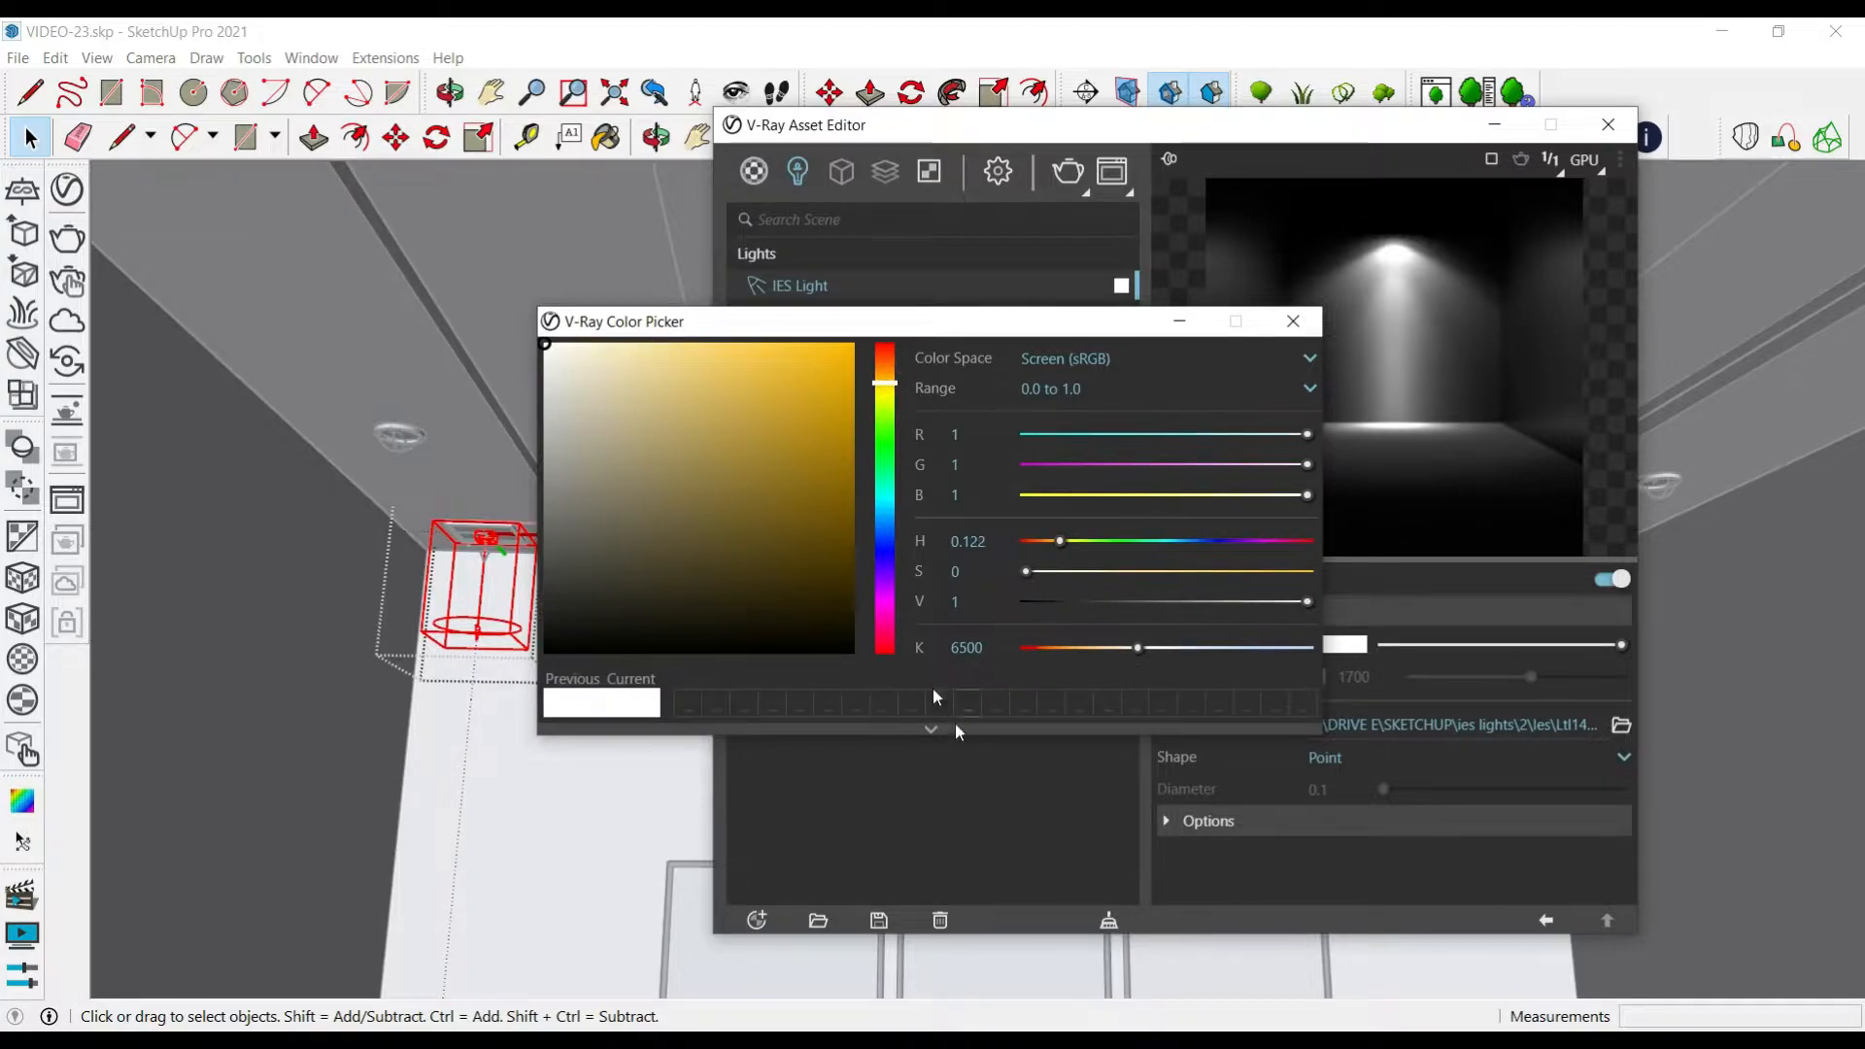
{"action": "left_click_drag", "start_coordinate": [660, 392], "coordinate": [581, 342]}
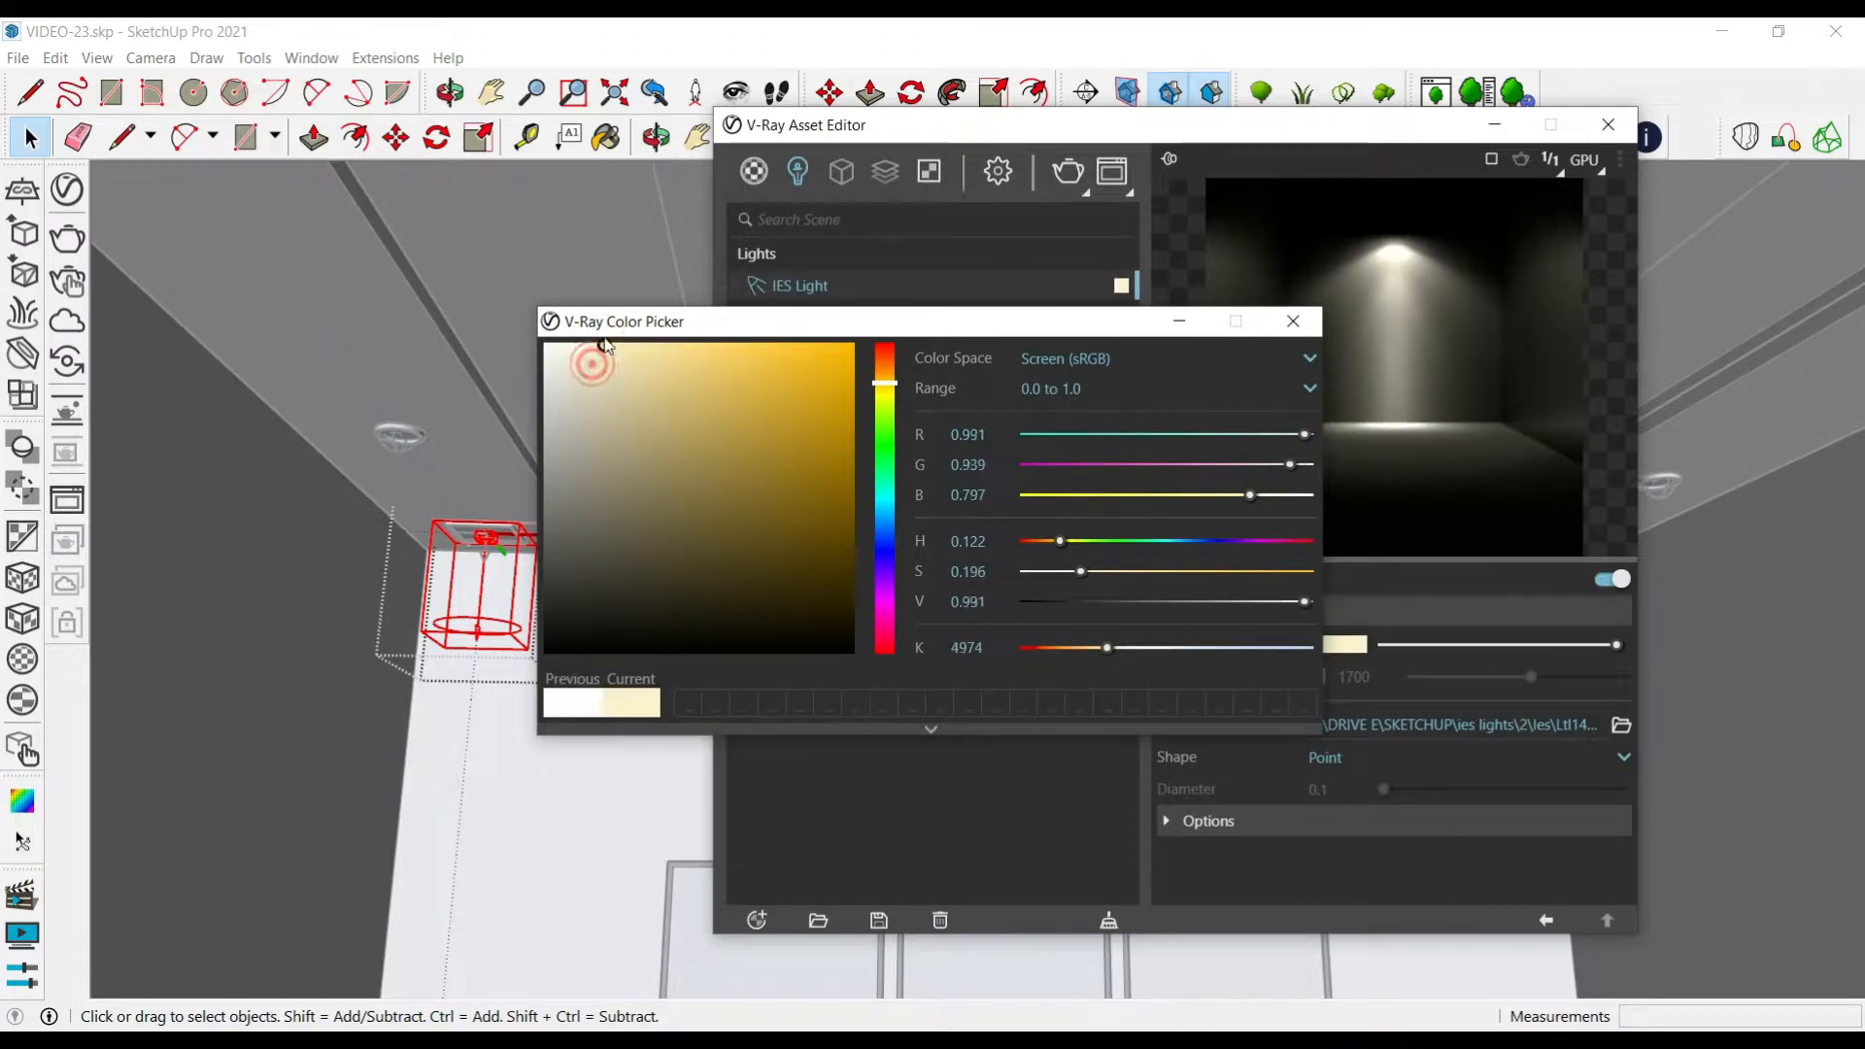
{"action": "left_click", "coordinate": [603, 342]}
{"action": "left_click", "coordinate": [602, 343]}
{"action": "left_click", "coordinate": [1292, 324]}
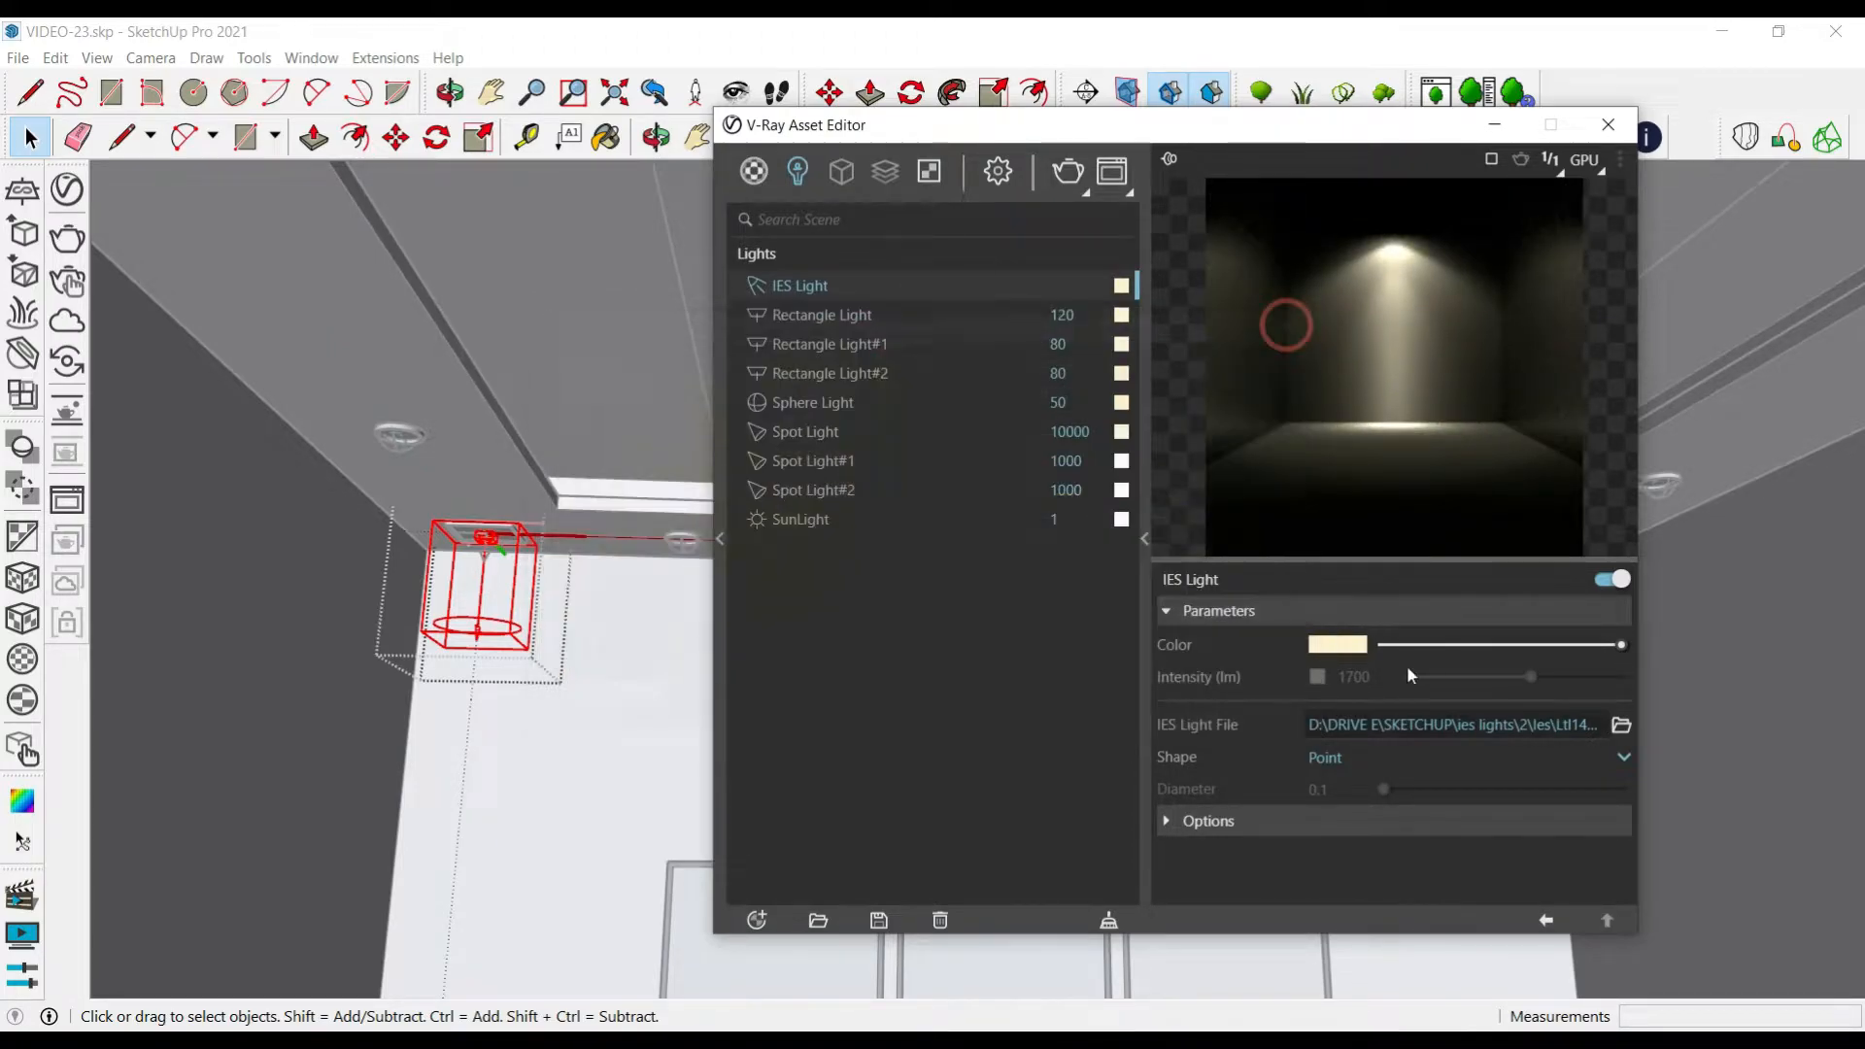
Override the IES Light's intensity with 30000 lm and expand its shadow, diffuse and specular options
{"action": "left_click", "coordinate": [1317, 677]}
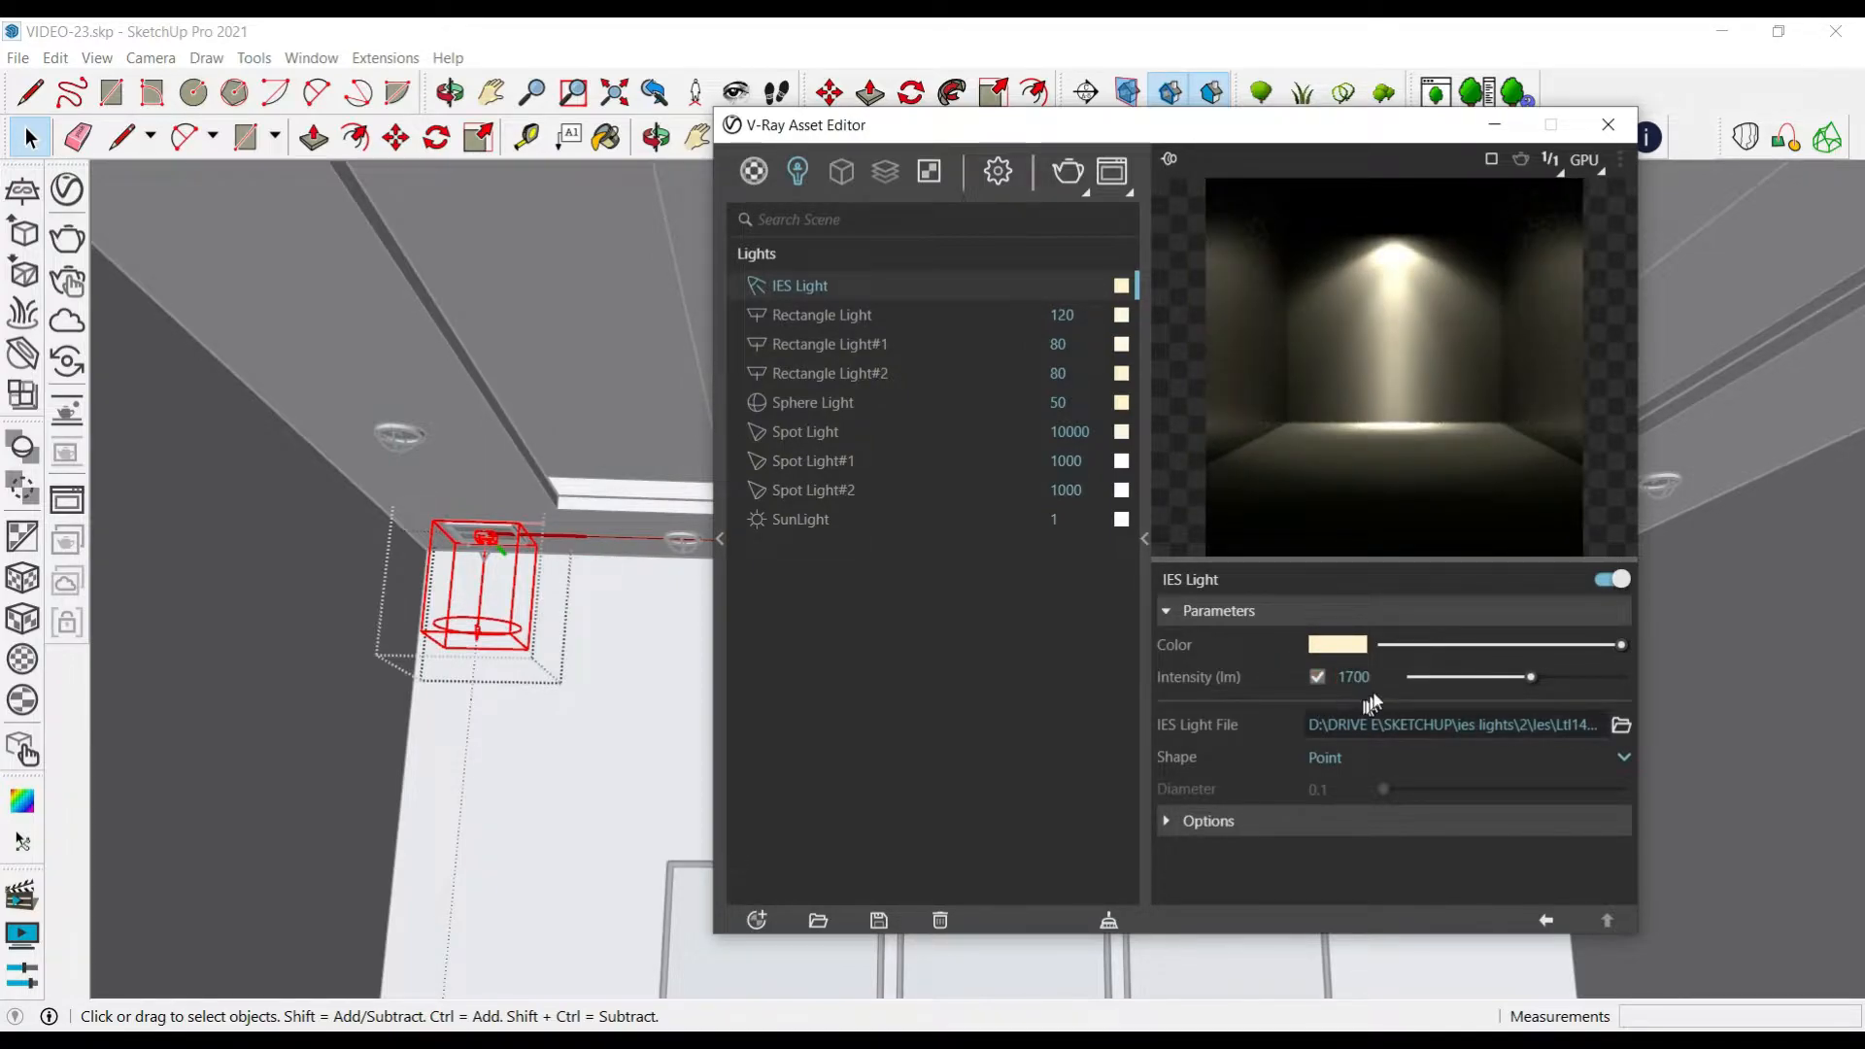
{"action": "left_click_drag", "start_coordinate": [1375, 677], "coordinate": [1257, 672]}
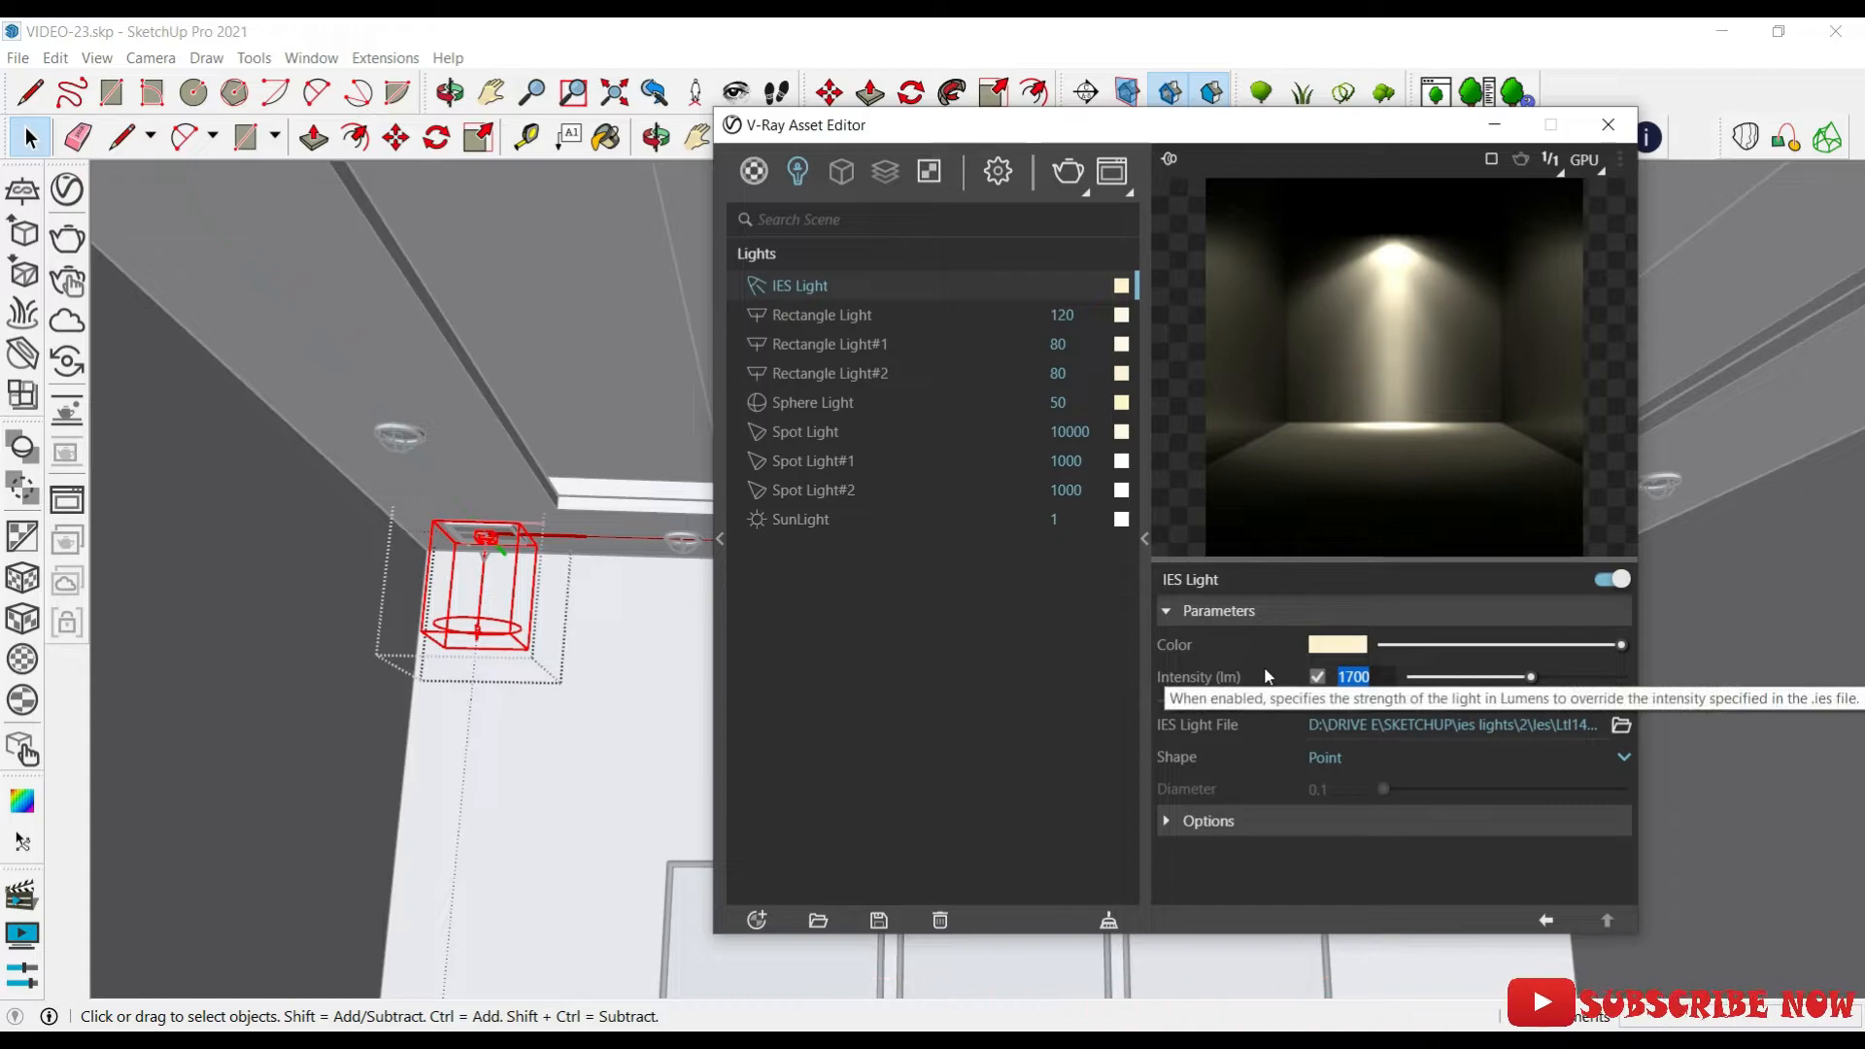
{"action": "type", "text": "30000"}
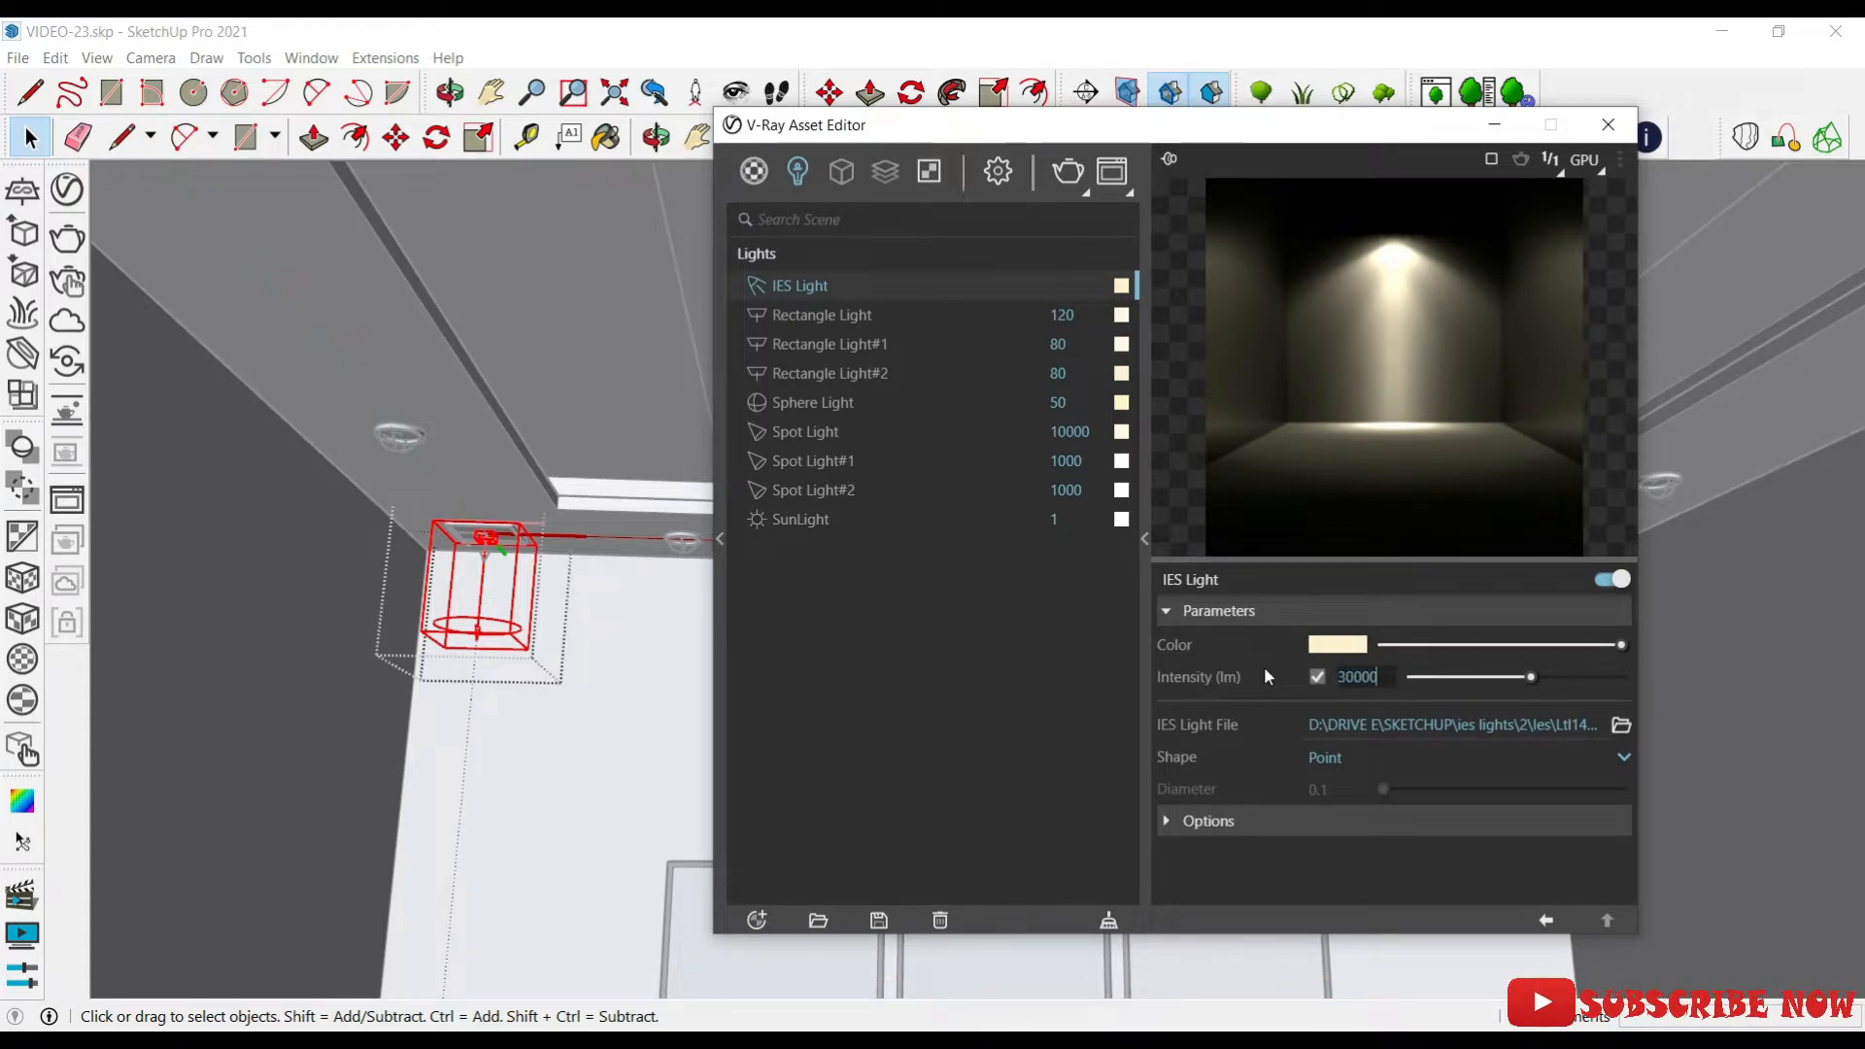
{"action": "left_click", "coordinate": [1204, 821]}
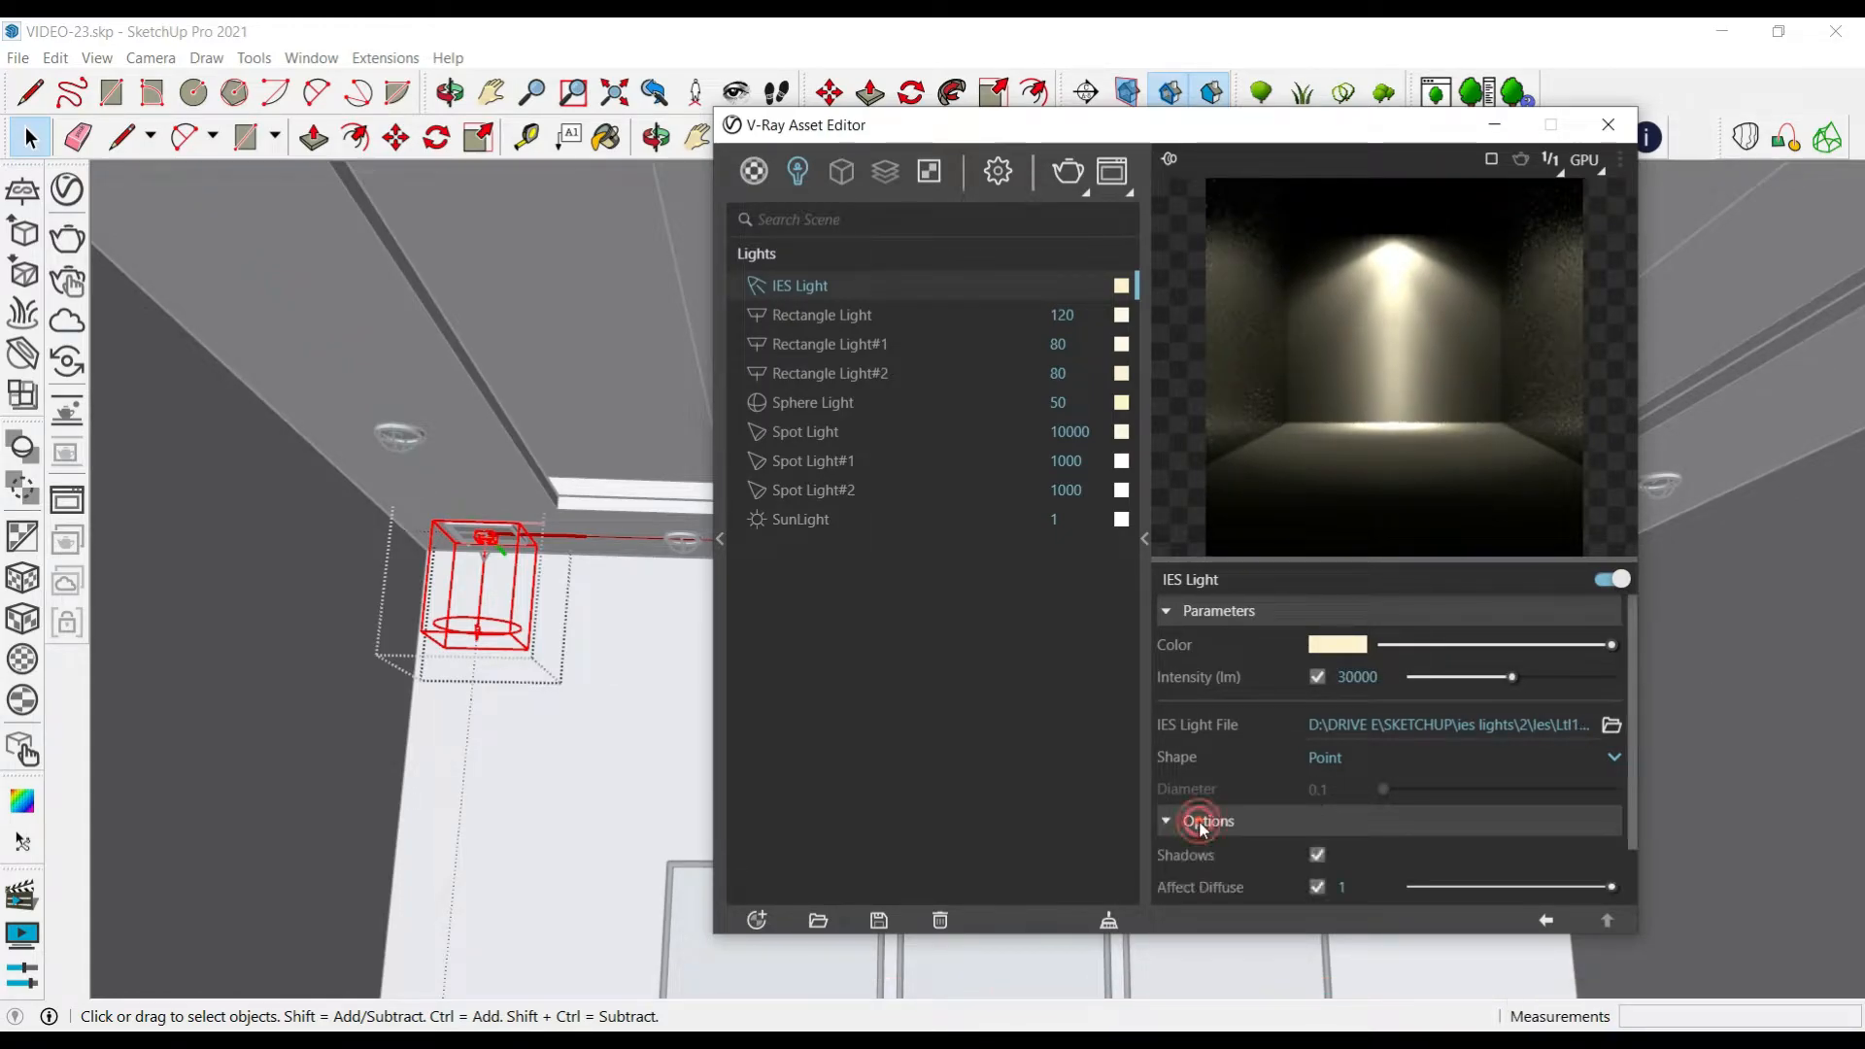
{"action": "scroll", "coordinate": [1226, 826], "scroll_direction": "down", "scroll_amount": 1}
{"action": "scroll", "coordinate": [1195, 792], "scroll_direction": "down", "scroll_amount": 1}
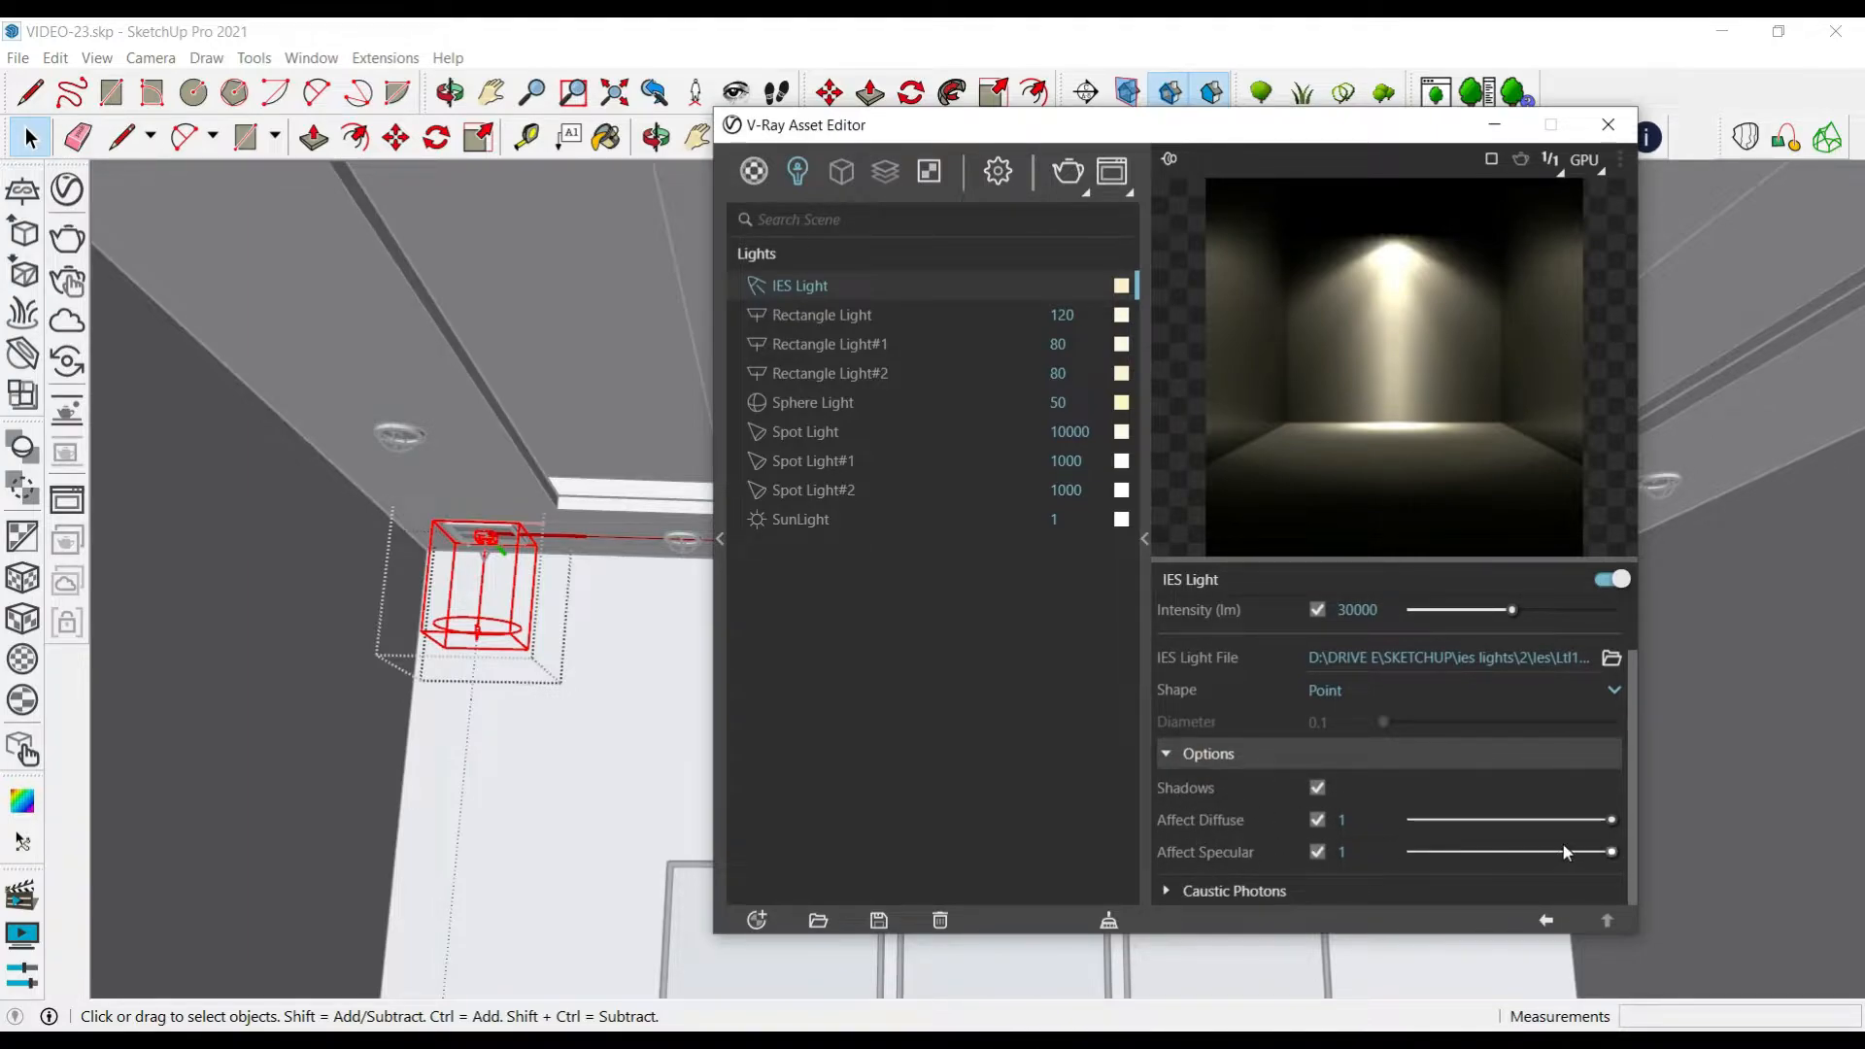
{"action": "left_click_drag", "start_coordinate": [1494, 853], "coordinate": [1651, 842]}
{"action": "left_click", "coordinate": [1608, 125]}
Frame the whole picture wall with its ceiling fixtures and floor using Look Around, and start a V-Ray render
{"action": "mouse_move", "coordinate": [546, 678]}
{"action": "middle_mouse_down"}
{"action": "mouse_move", "coordinate": [450, 700]}
{"action": "mouse_move", "coordinate": [498, 628]}
{"action": "middle_mouse_up"}
{"action": "scroll", "coordinate": [454, 701], "scroll_direction": "up", "scroll_amount": 3}
{"action": "scroll", "coordinate": [641, 336], "scroll_direction": "down", "scroll_amount": 2}
{"action": "scroll", "coordinate": [606, 417], "scroll_direction": "down", "scroll_amount": 4}
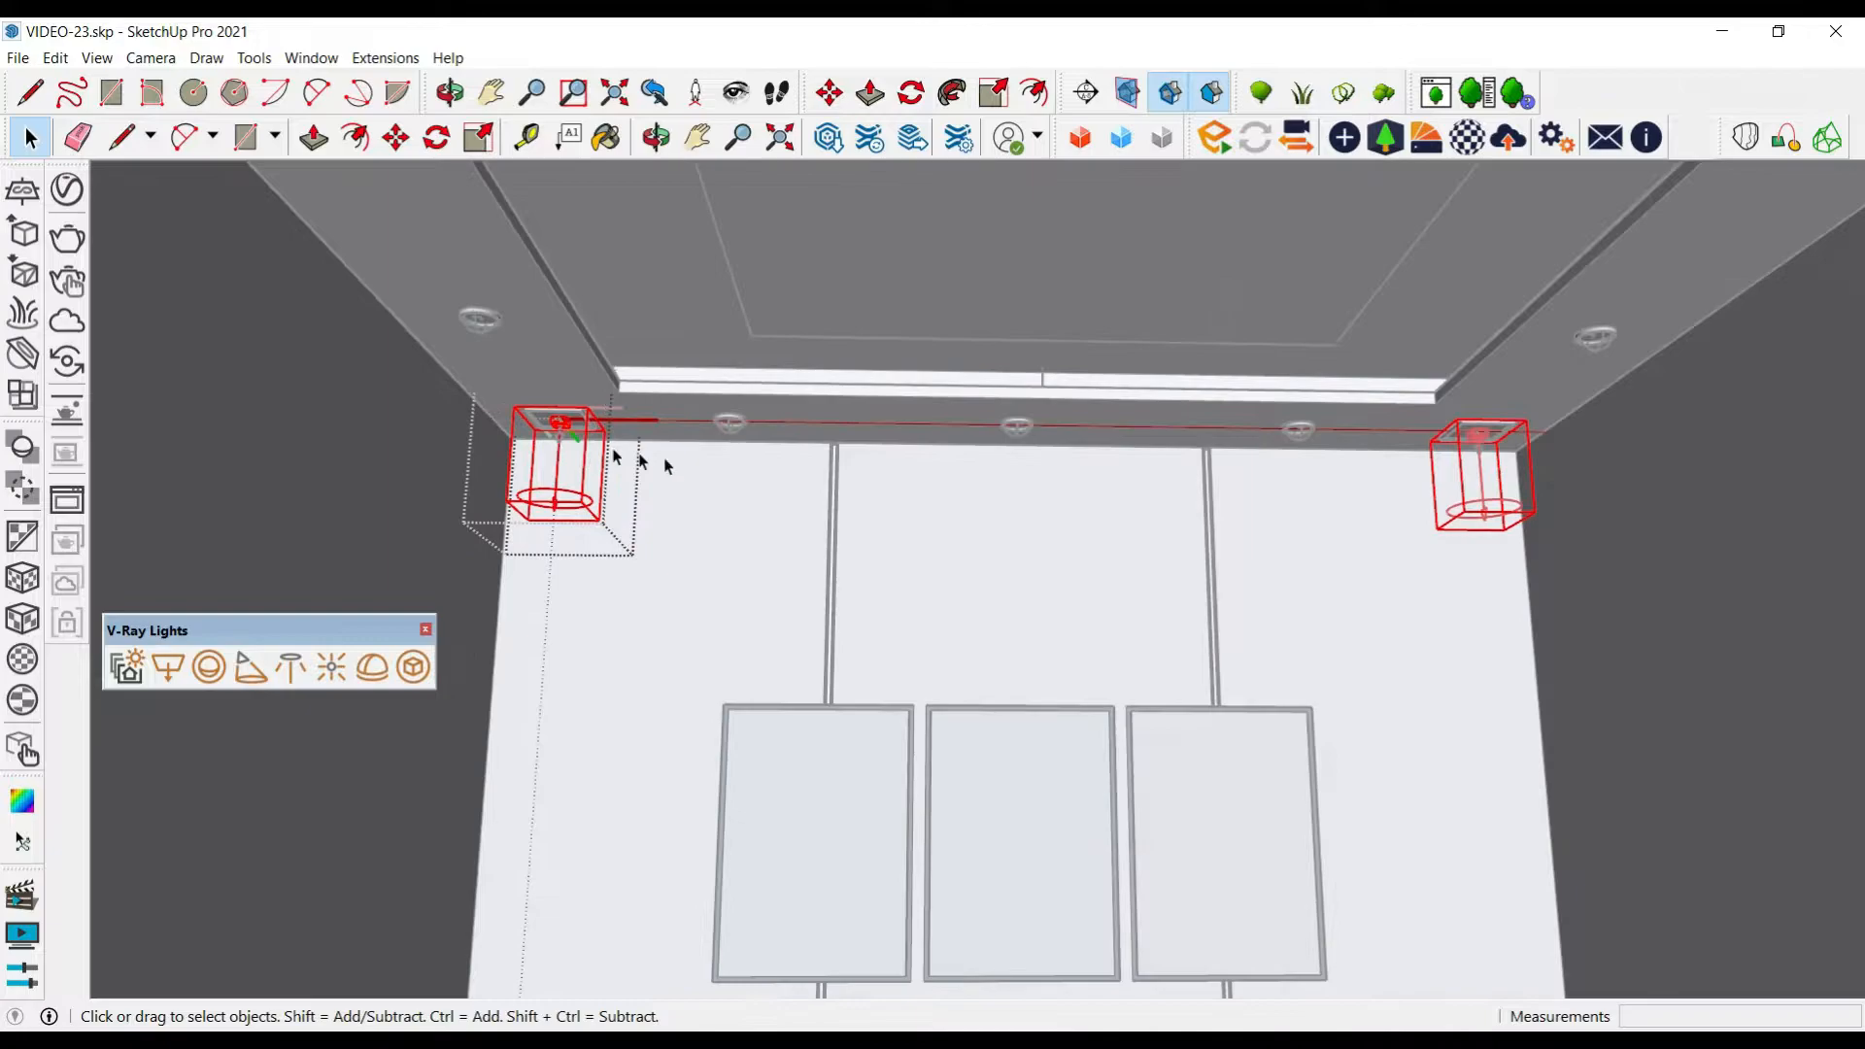
{"action": "left_click", "coordinate": [699, 235]}
{"action": "left_click", "coordinate": [742, 101]}
{"action": "left_click_drag", "start_coordinate": [829, 271], "coordinate": [849, 562]}
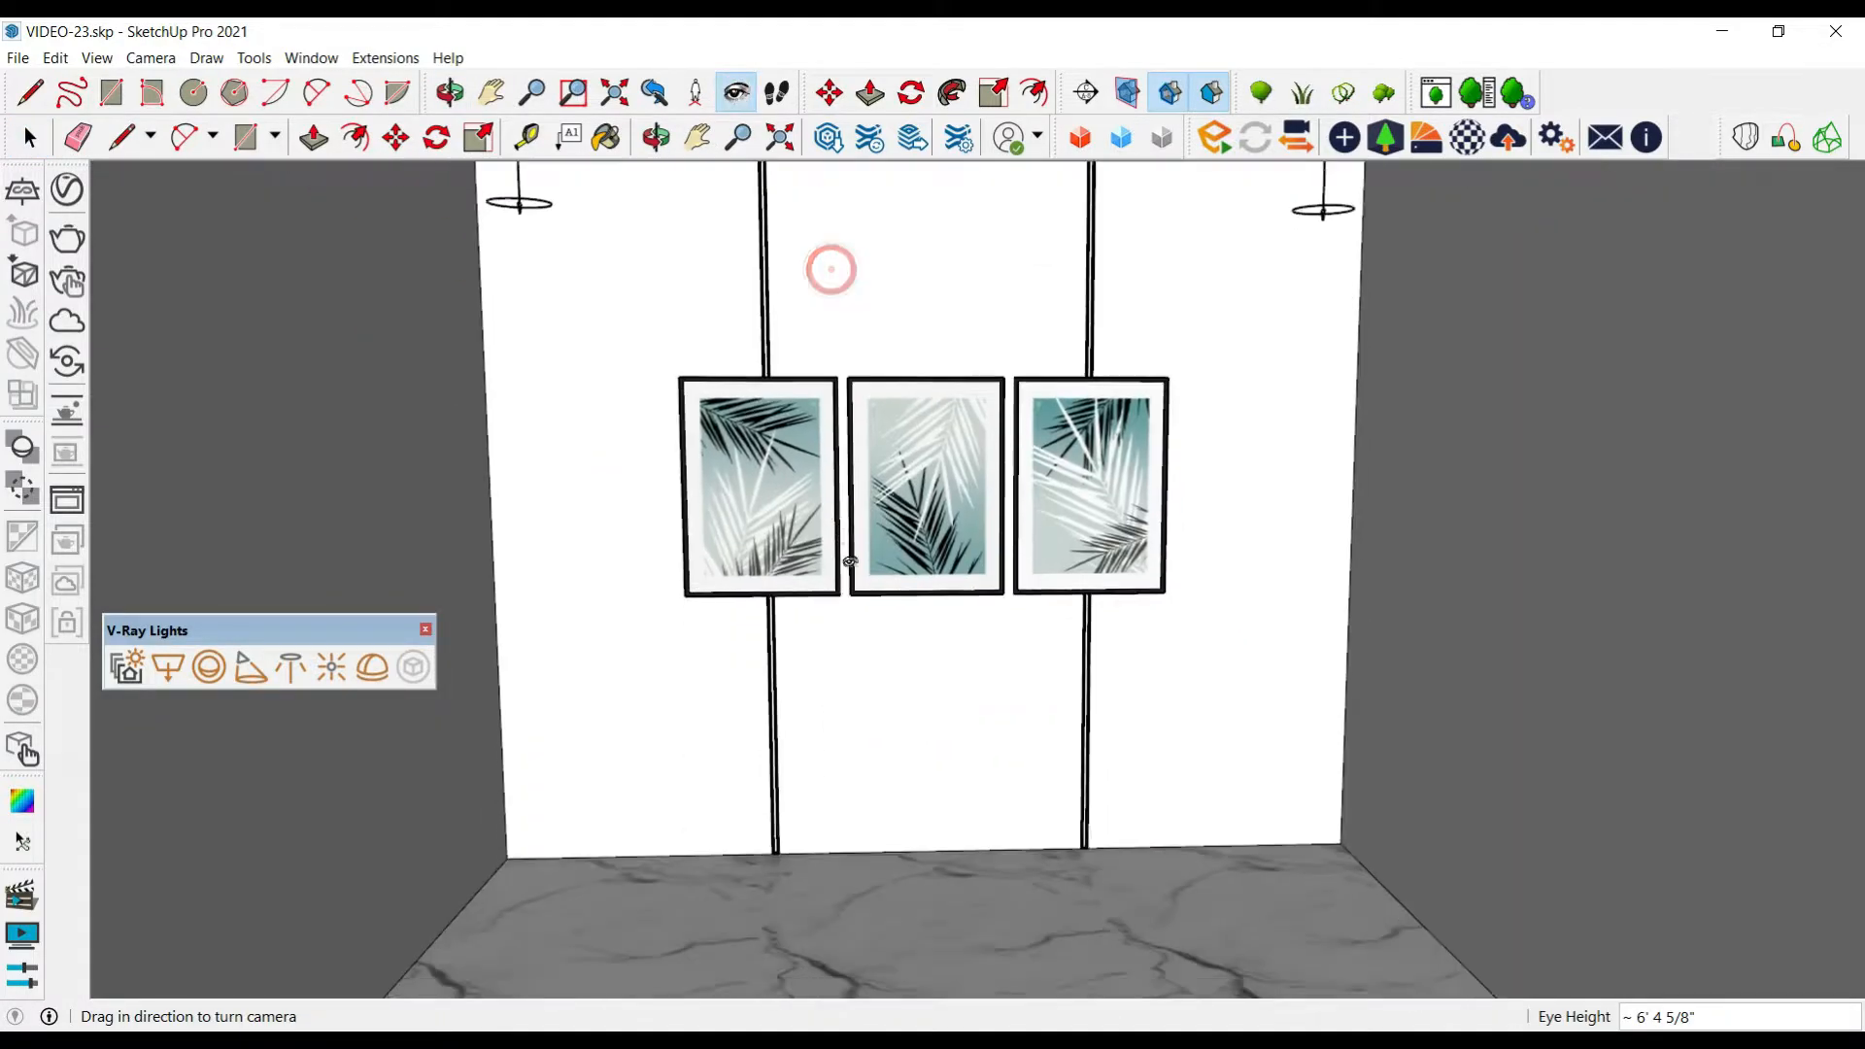
{"action": "middle_click_drag", "start_coordinate": [849, 562], "coordinate": [836, 470]}
{"action": "left_click_drag", "start_coordinate": [891, 551], "coordinate": [878, 518]}
{"action": "middle_click_drag", "start_coordinate": [878, 517], "coordinate": [913, 620]}
{"action": "scroll", "coordinate": [913, 620], "scroll_direction": "down", "scroll_amount": 1}
{"action": "left_click_drag", "start_coordinate": [913, 620], "coordinate": [928, 575]}
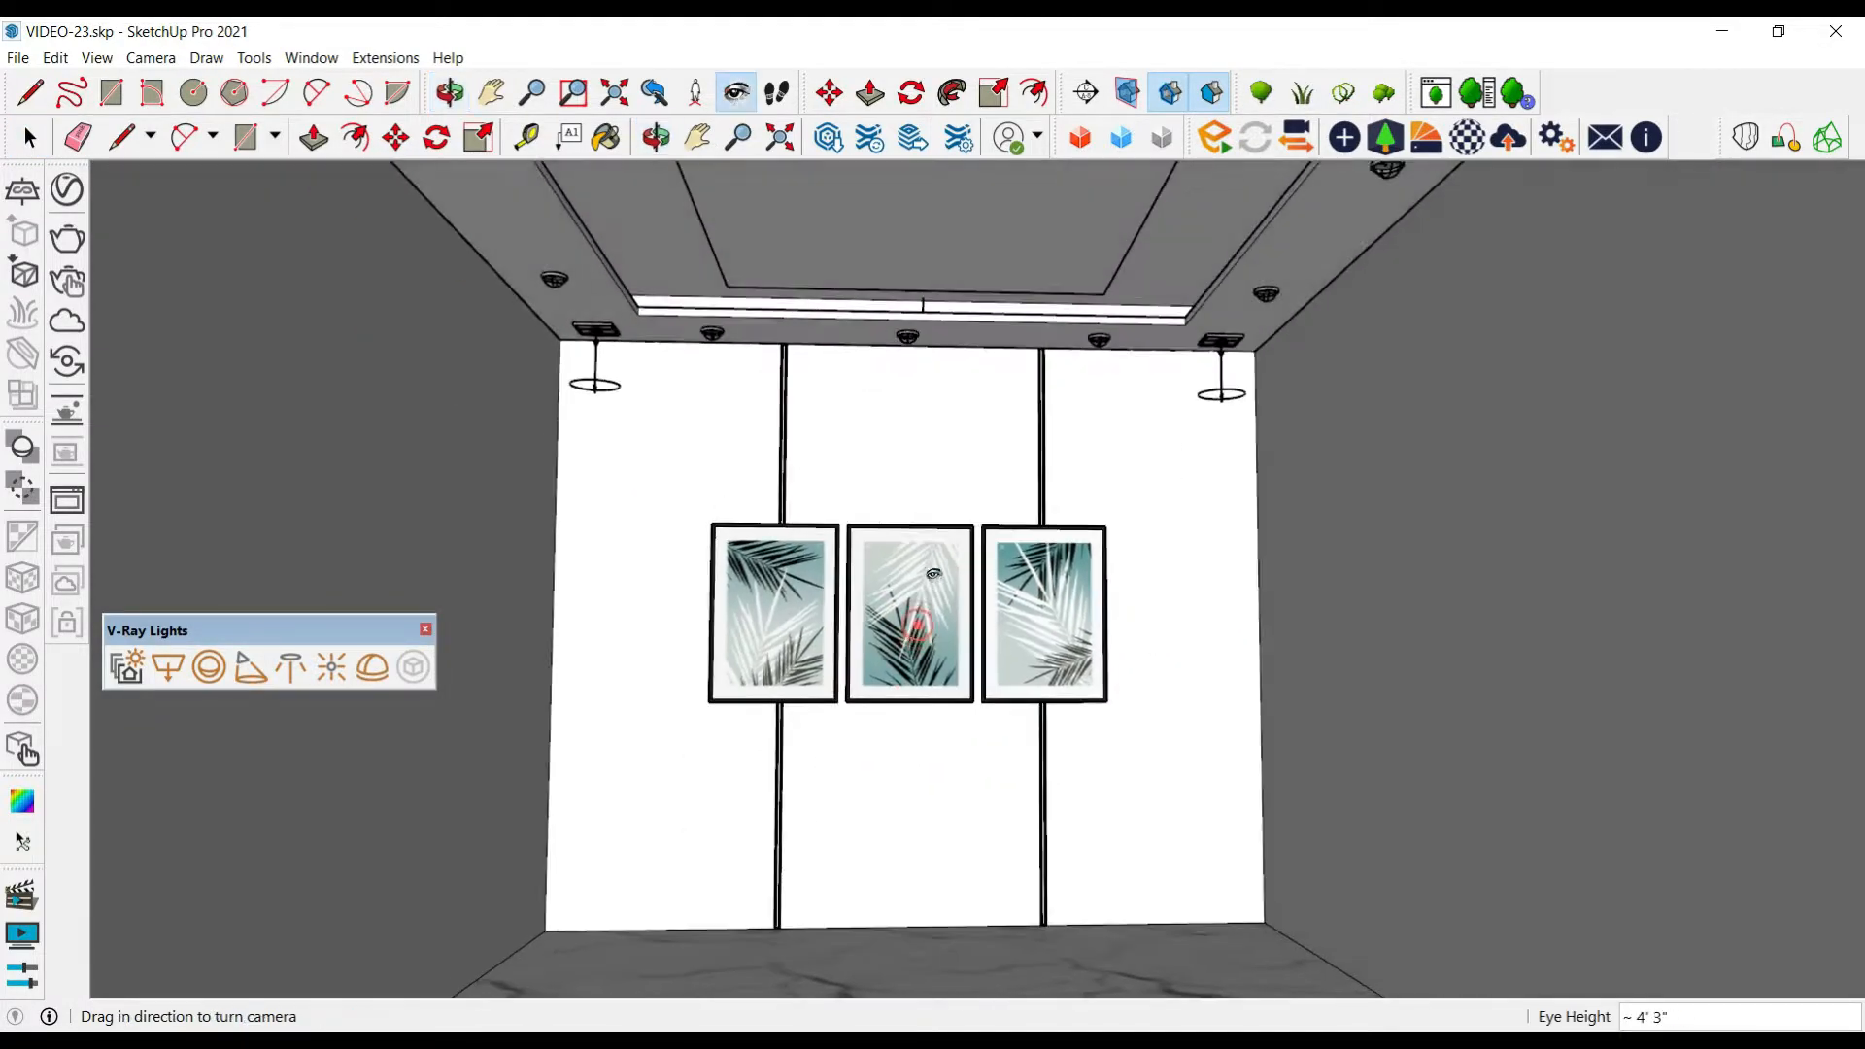
{"action": "mouse_move", "coordinate": [1056, 633]}
{"action": "middle_mouse_down"}
{"action": "mouse_move", "coordinate": [1036, 642]}
{"action": "mouse_move", "coordinate": [1049, 650]}
{"action": "middle_mouse_up"}
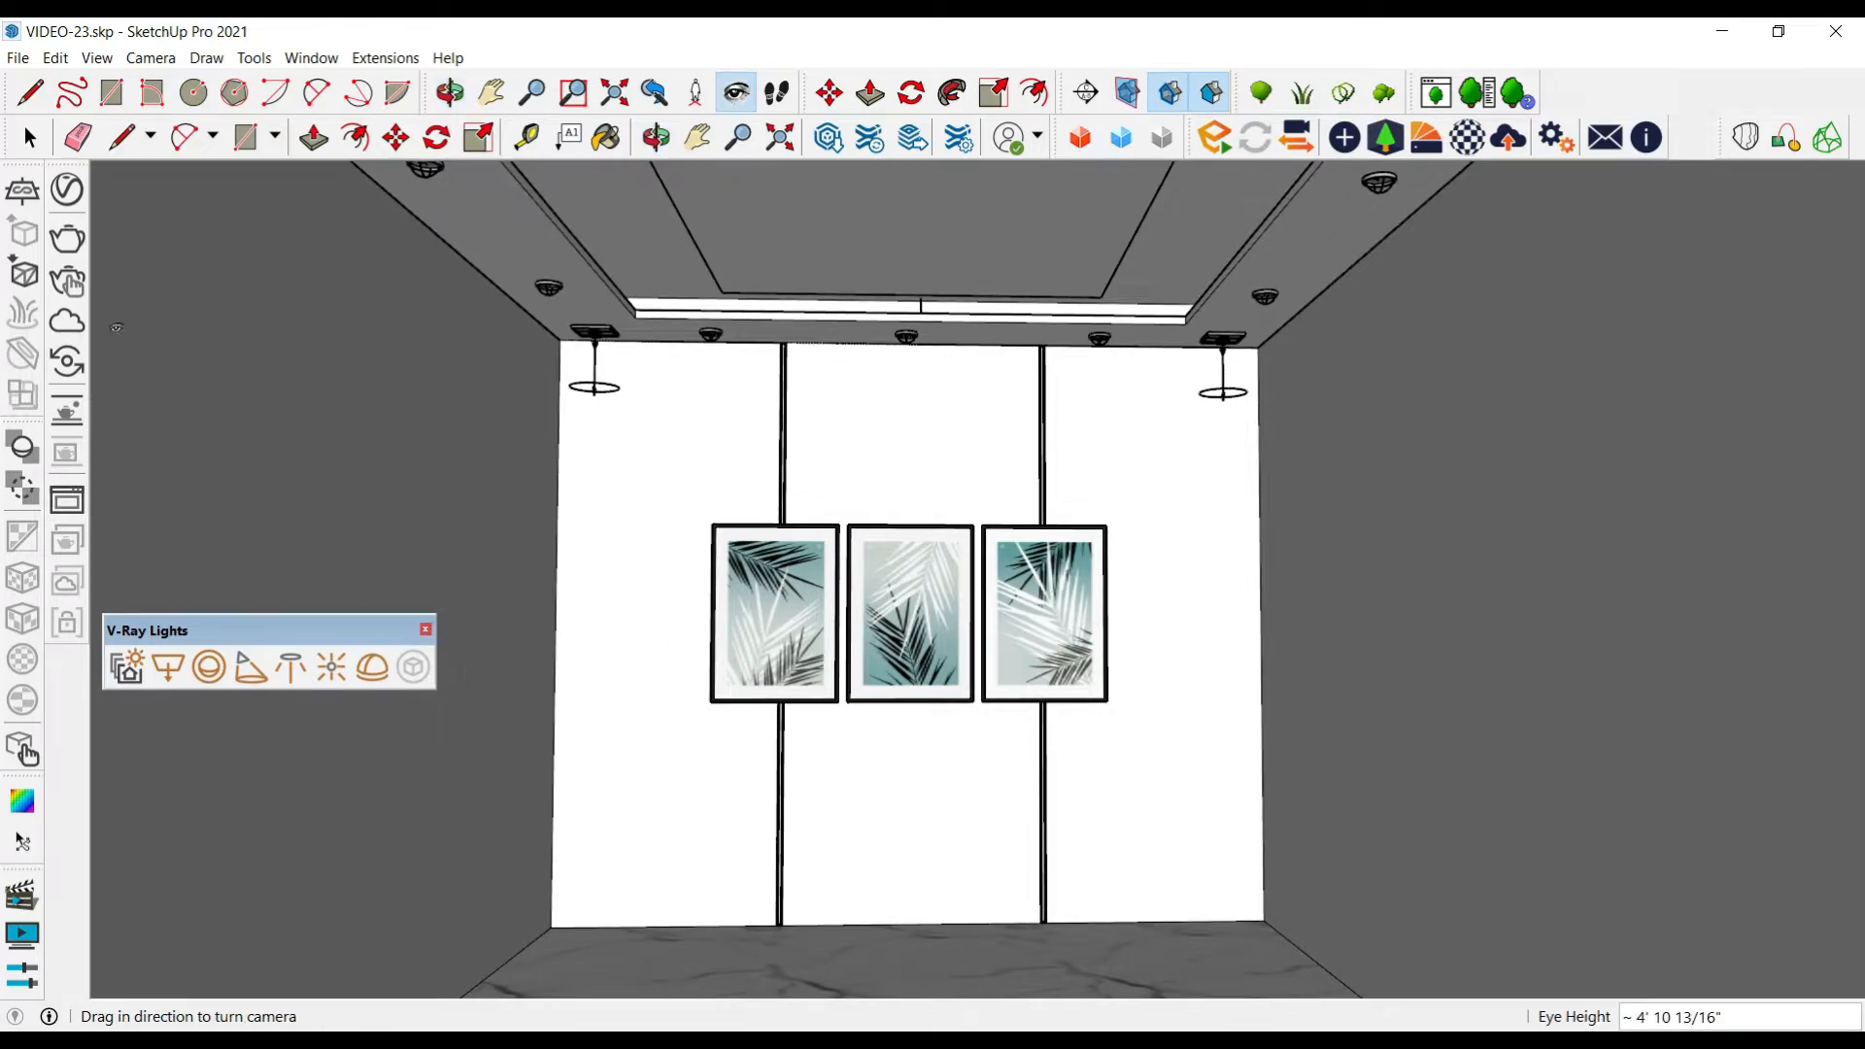
{"action": "left_click", "coordinate": [78, 237]}
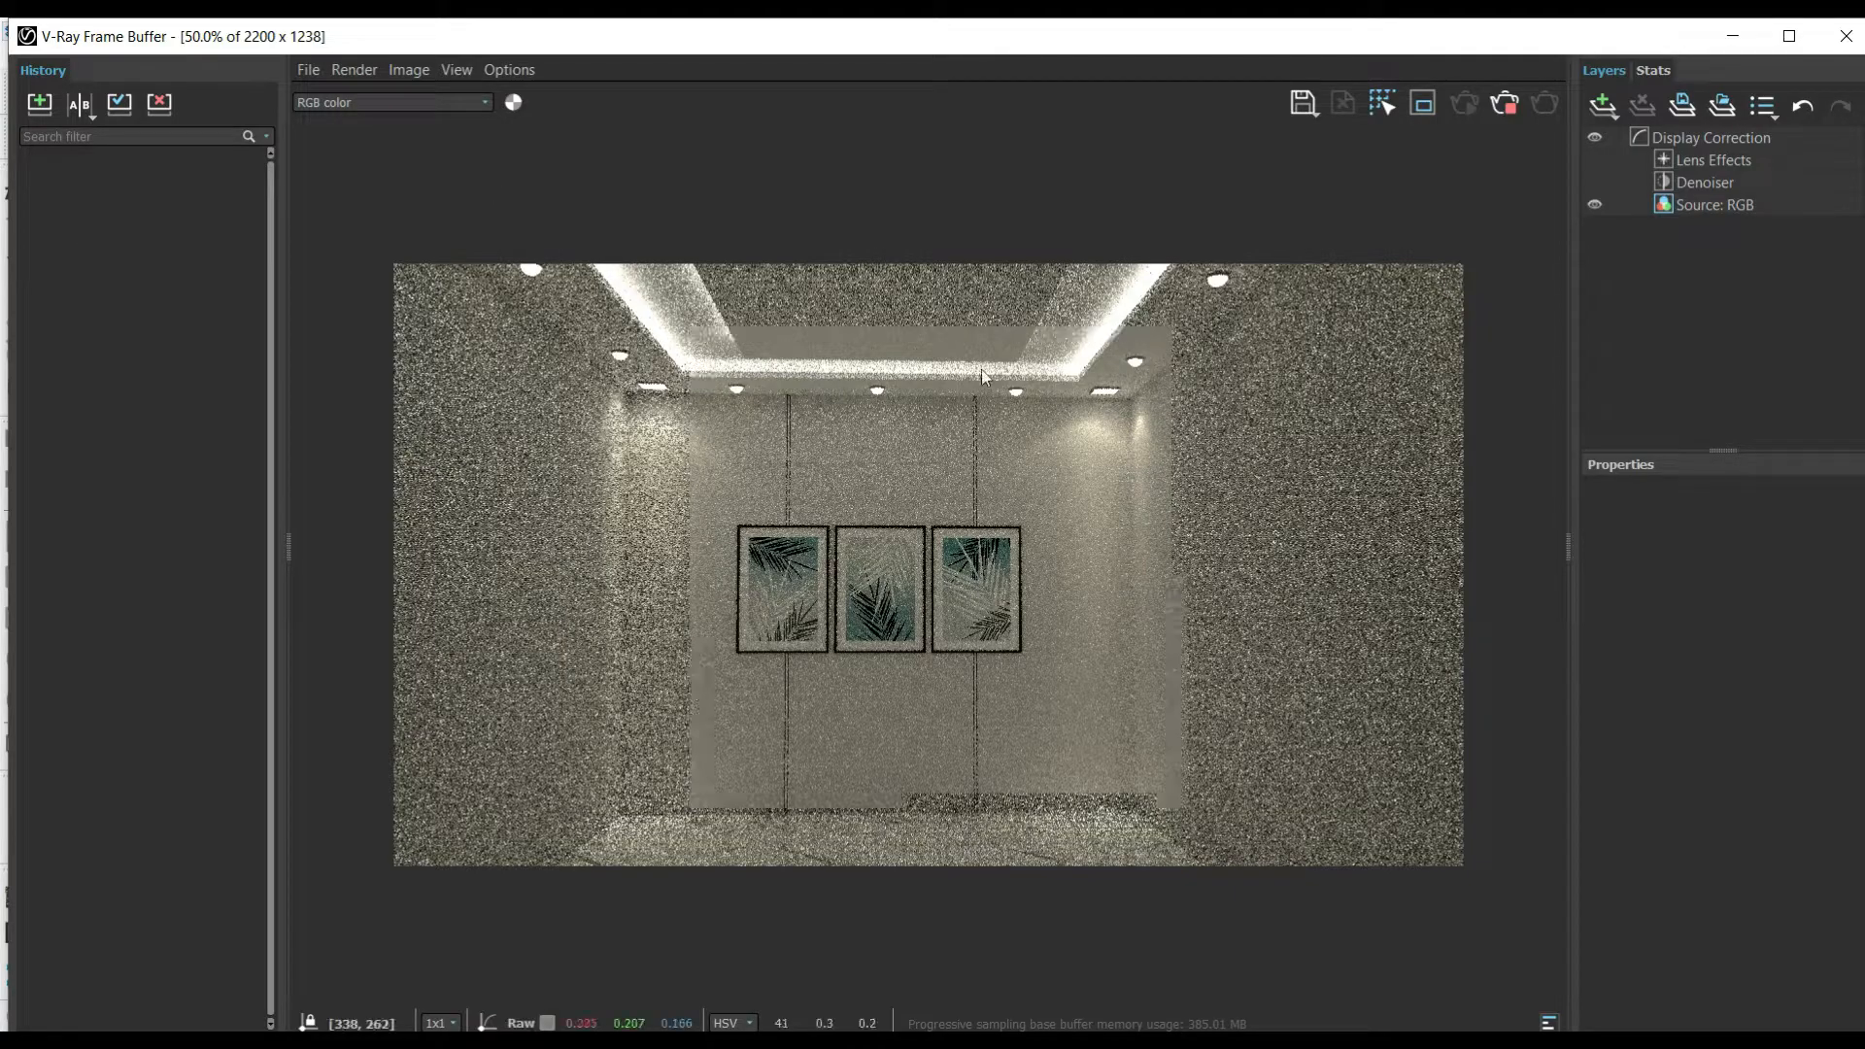
Examine the IES light's falloff on the wall corner and floor in the render, and stop rendering
{"action": "scroll", "coordinate": [1098, 418], "scroll_direction": "up", "scroll_amount": 2}
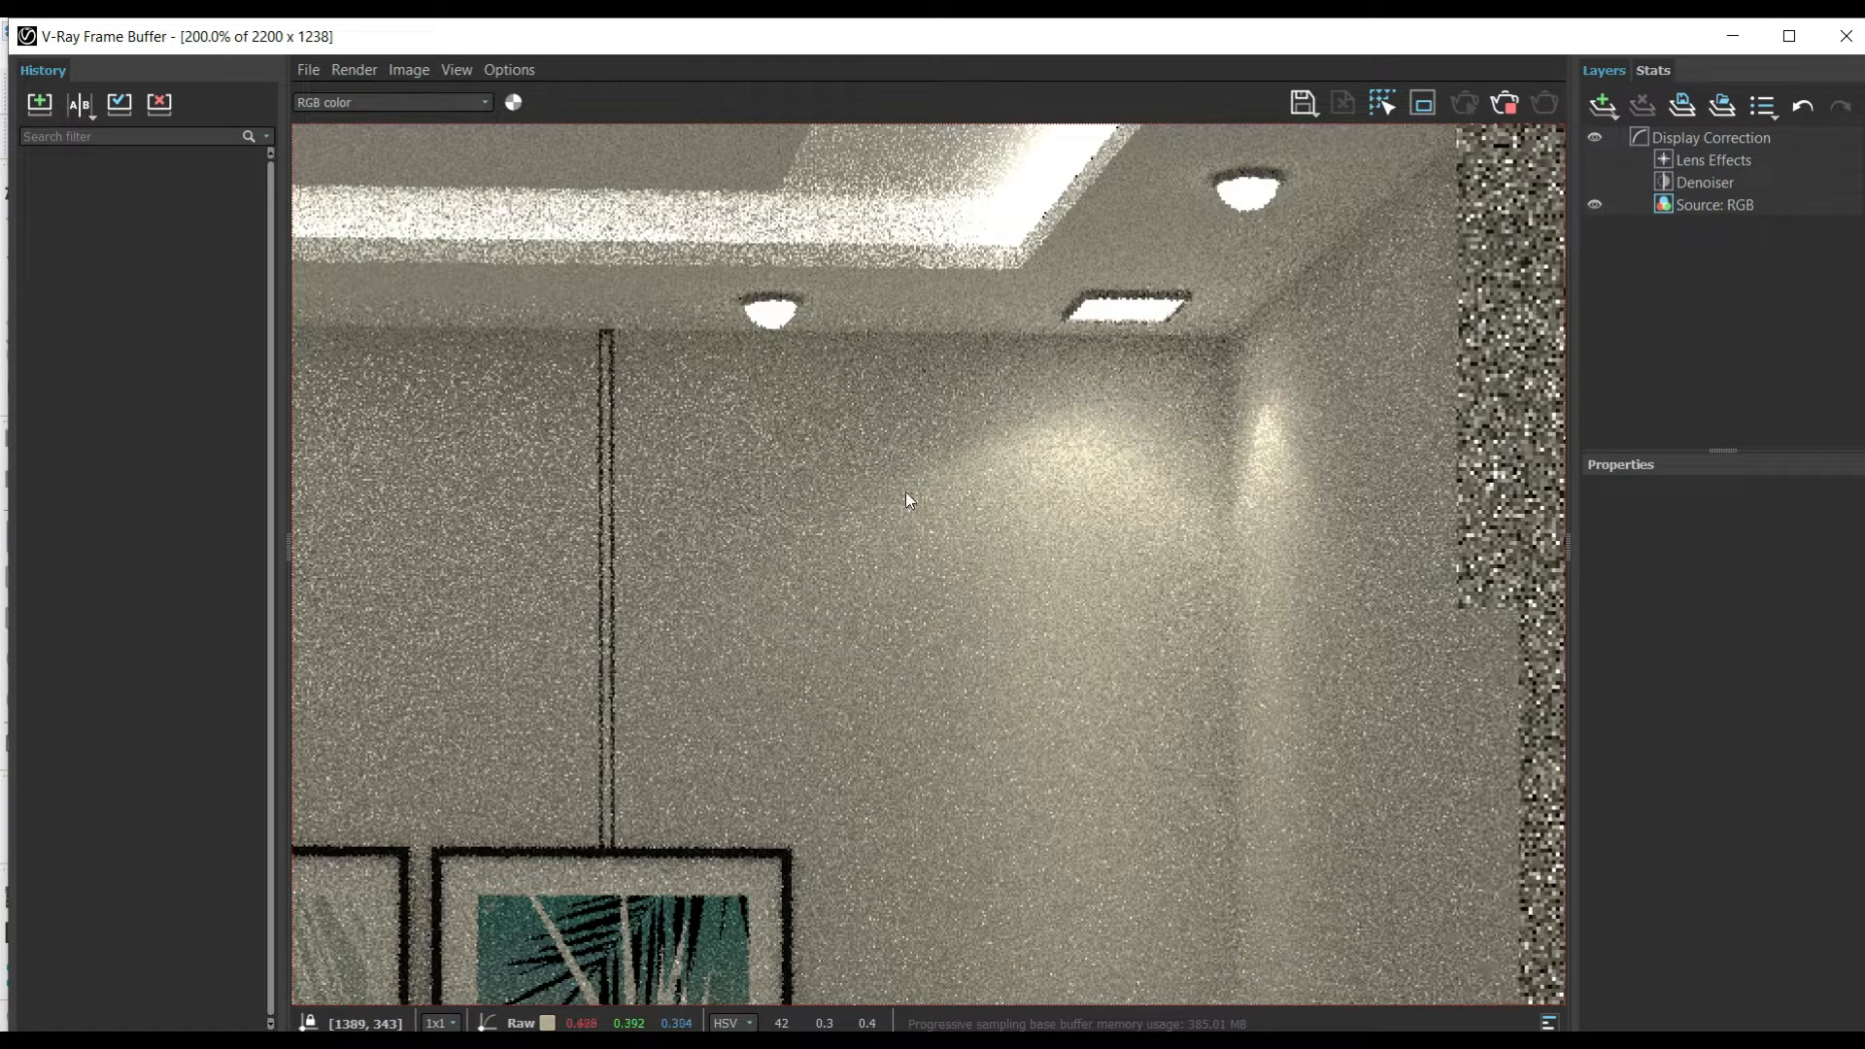
{"action": "scroll", "coordinate": [1149, 929], "scroll_direction": "down", "scroll_amount": 1}
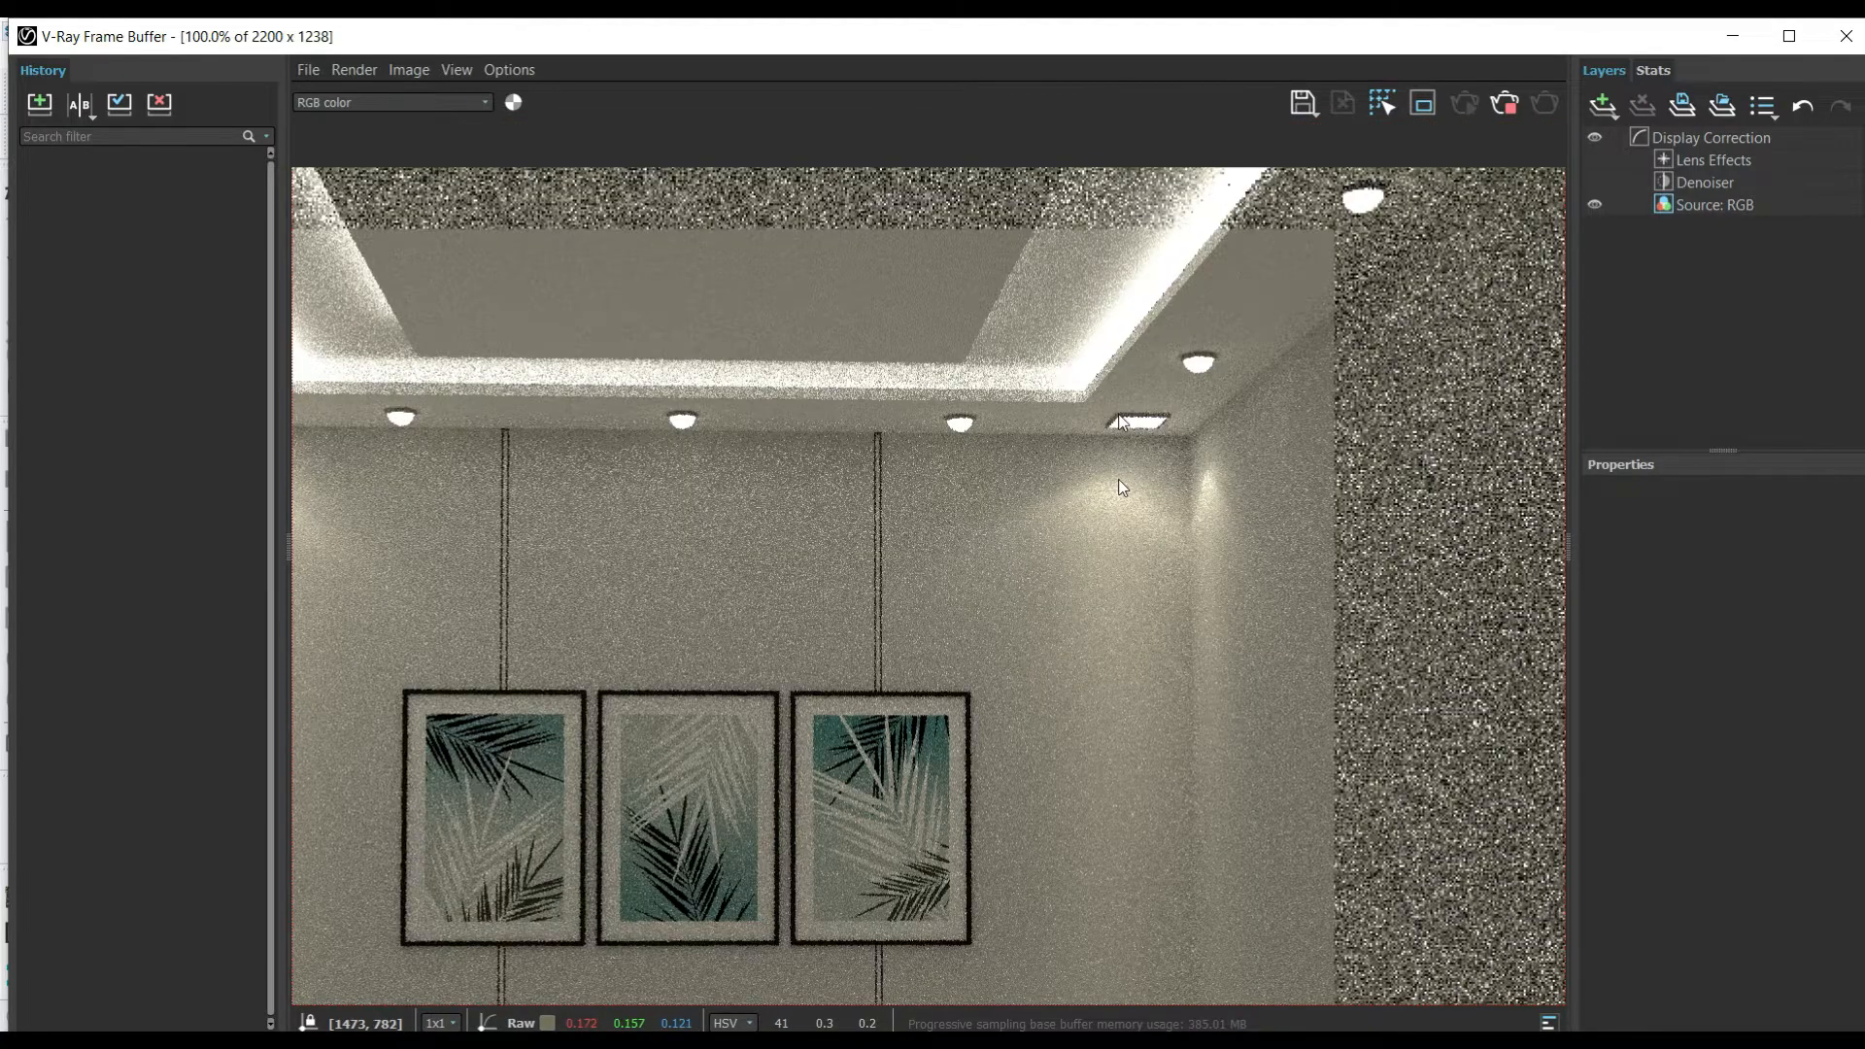
{"action": "middle_click_drag", "start_coordinate": [1148, 929], "coordinate": [1119, 417]}
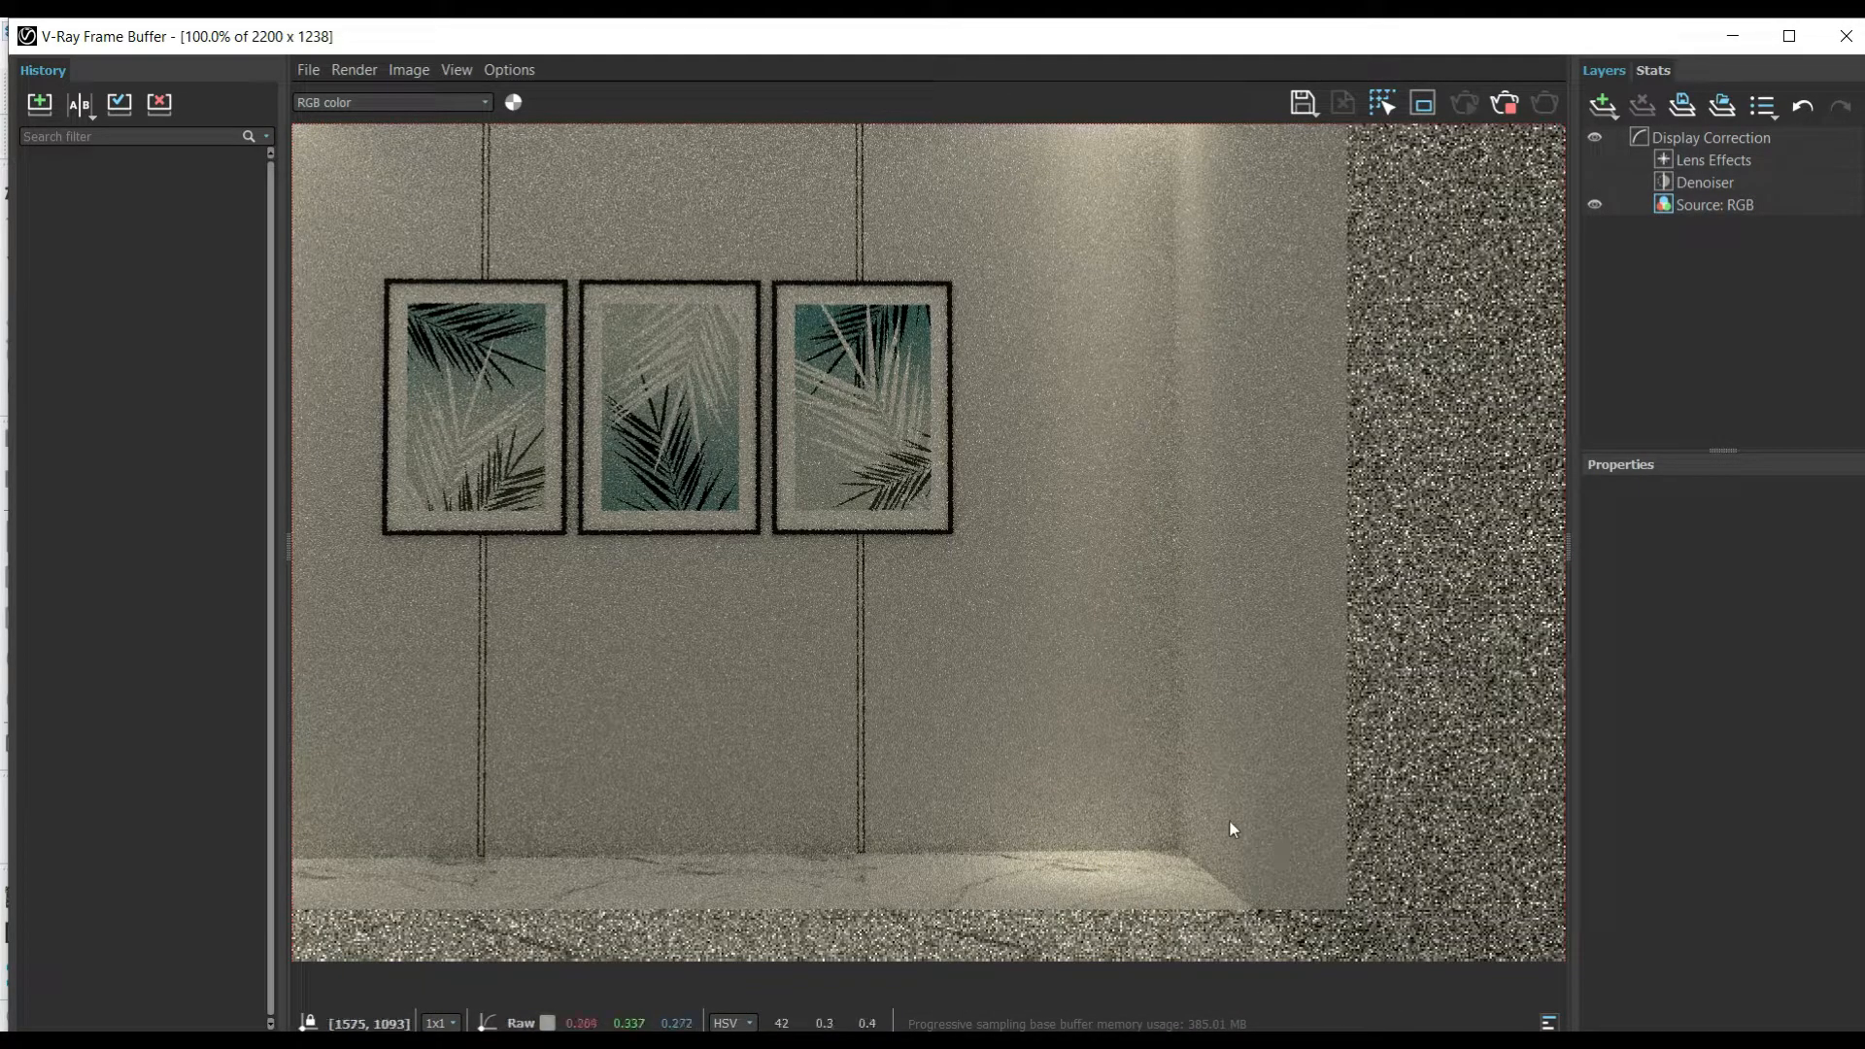
{"action": "scroll", "coordinate": [1127, 914], "scroll_direction": "up", "scroll_amount": 1}
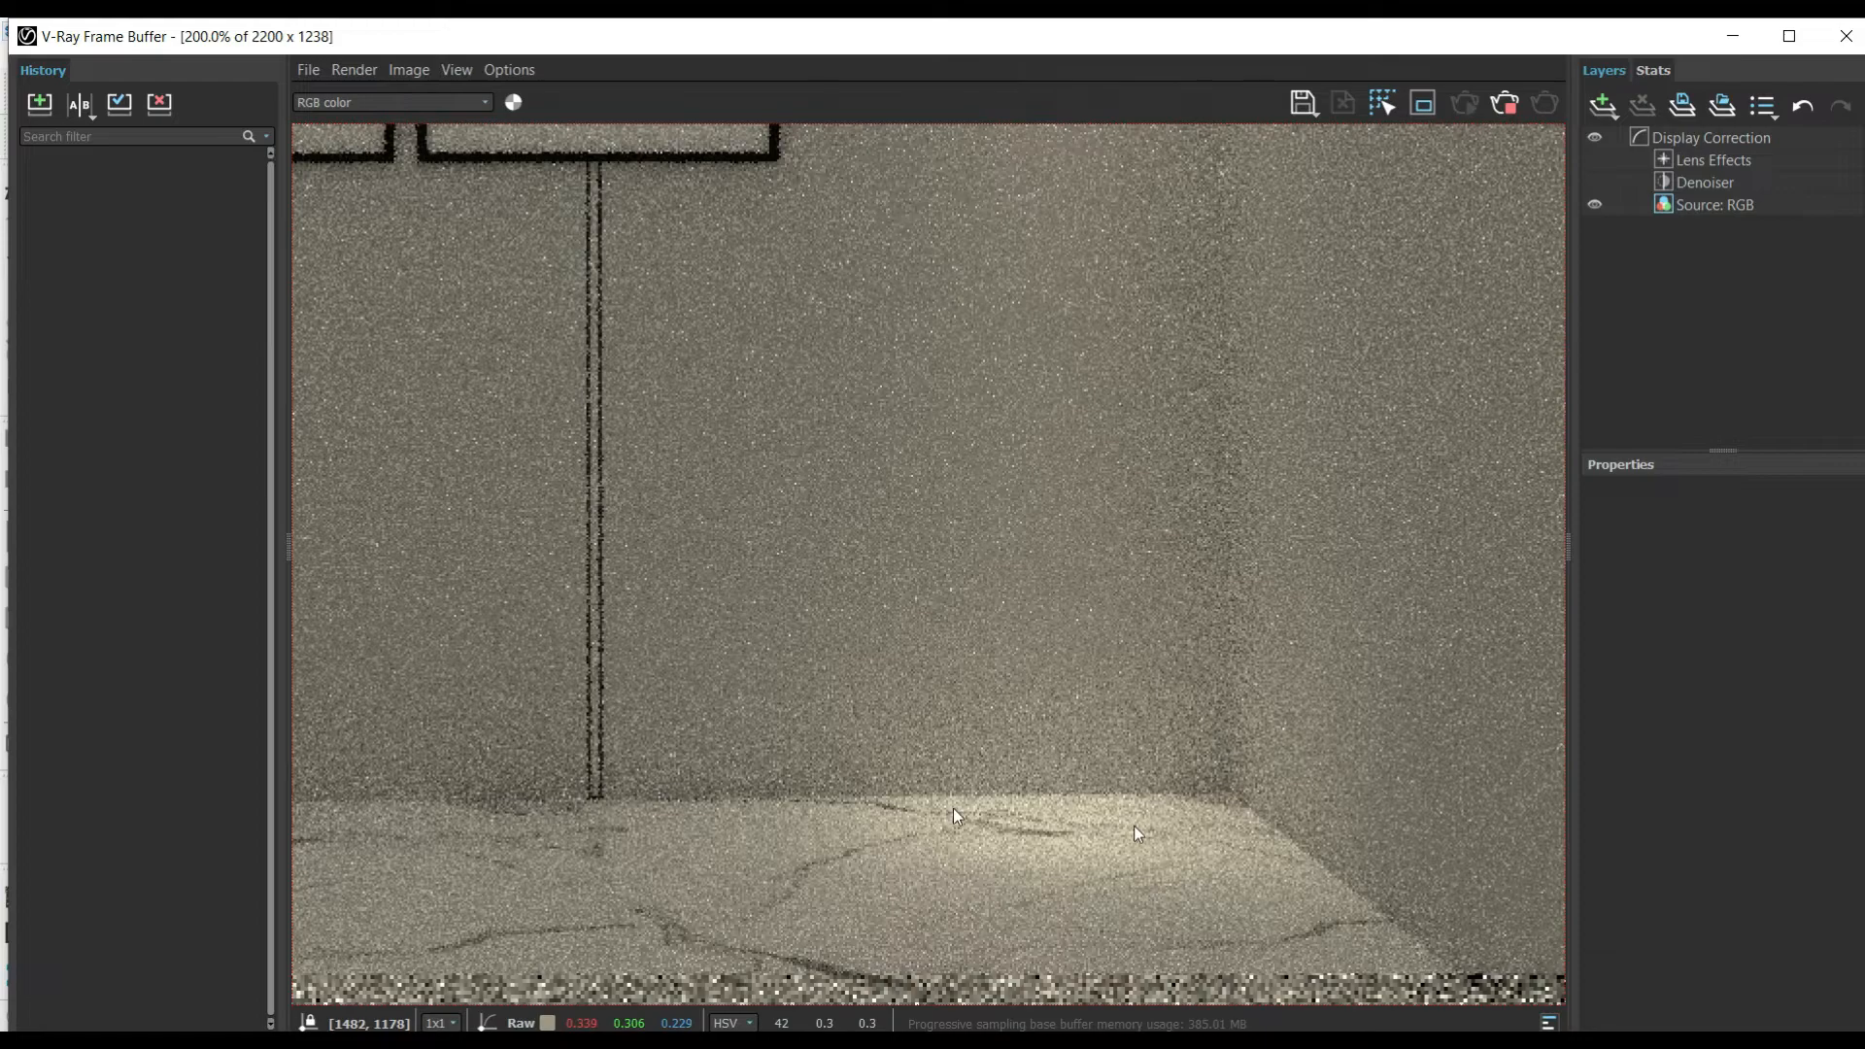
{"action": "scroll", "coordinate": [954, 810], "scroll_direction": "down", "scroll_amount": 2}
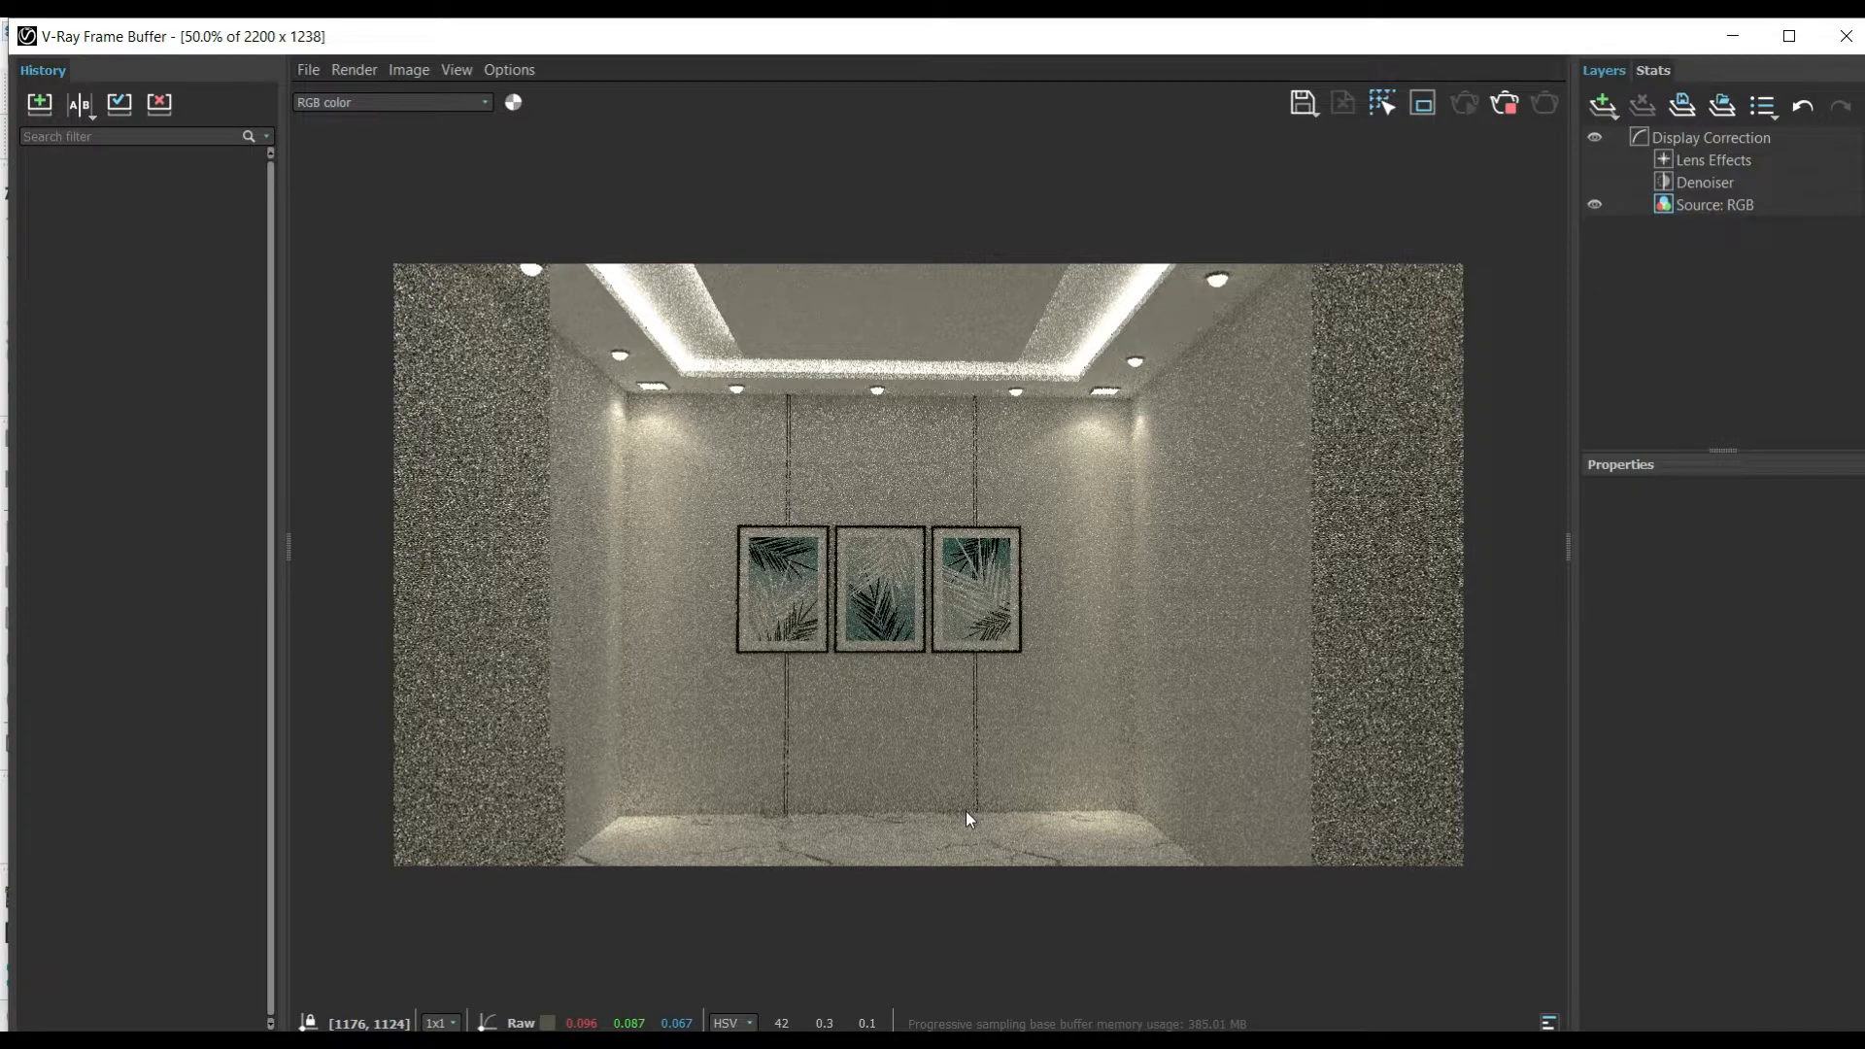
{"action": "scroll", "coordinate": [1111, 476], "scroll_direction": "up", "scroll_amount": 1}
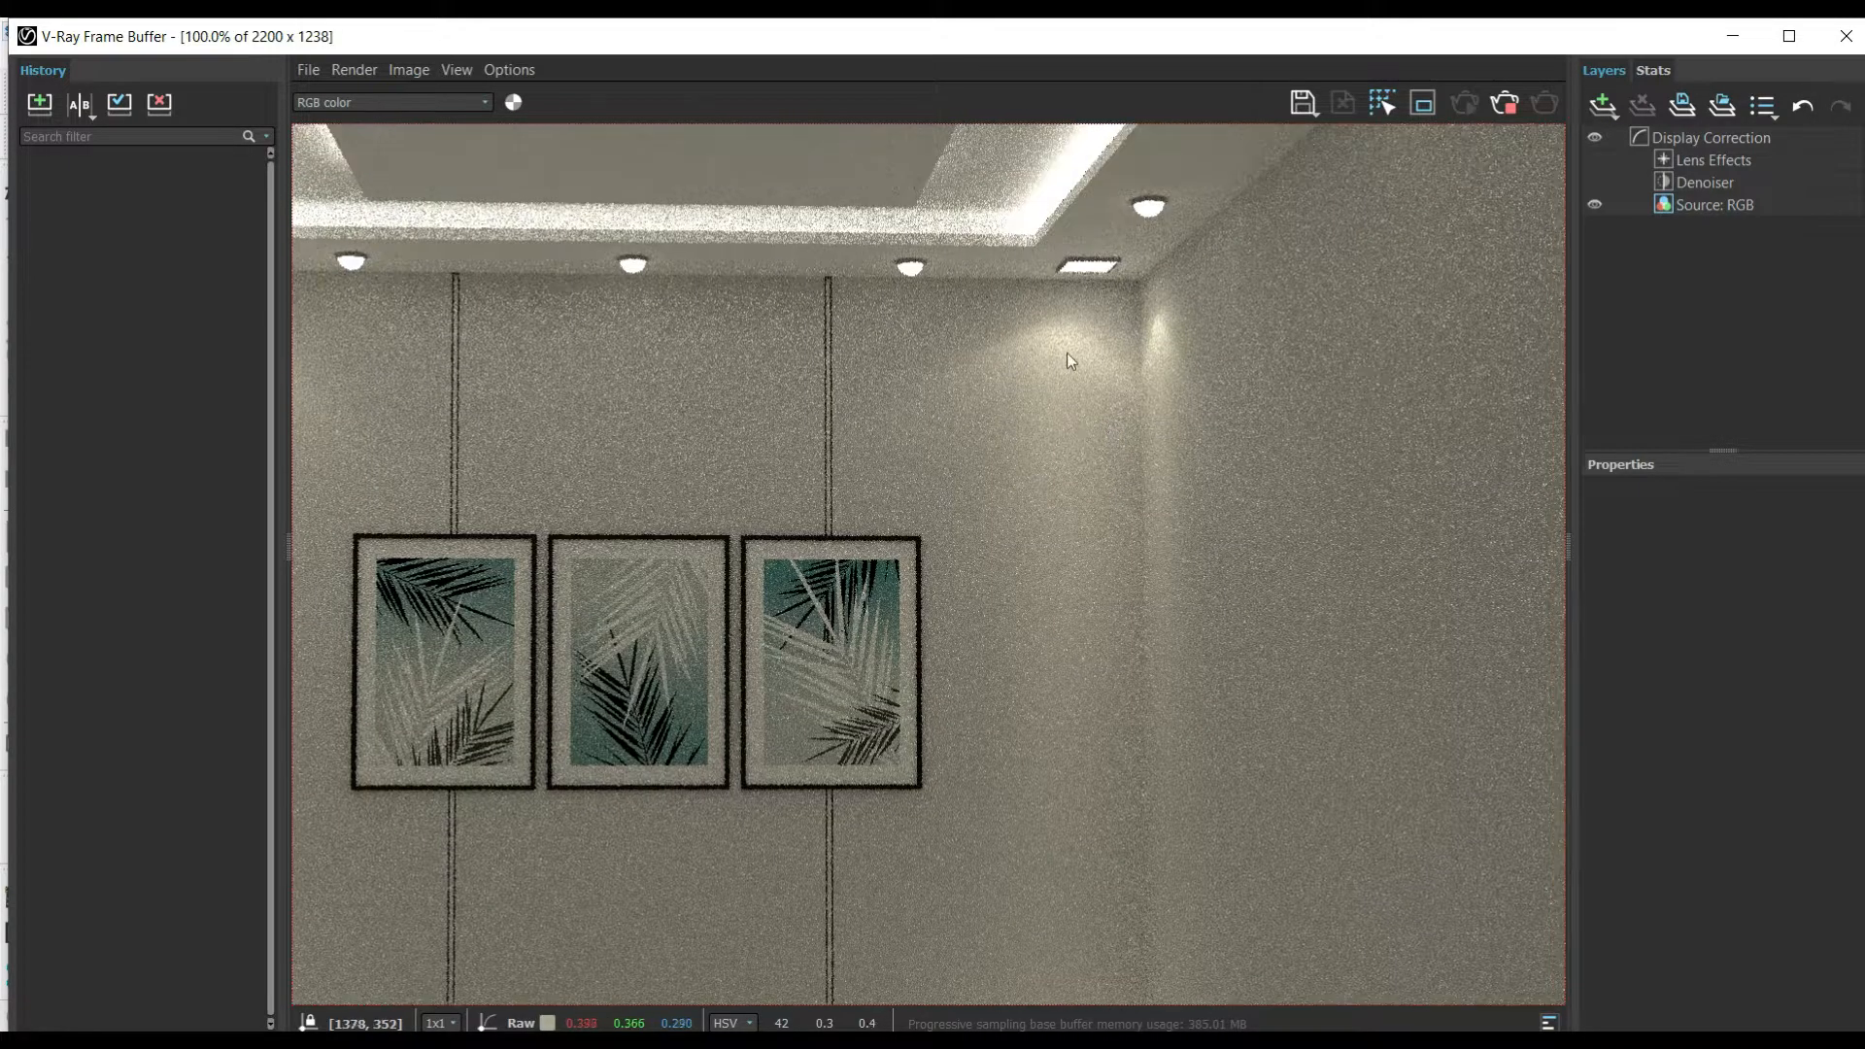
{"action": "scroll", "coordinate": [1142, 361], "scroll_direction": "down", "scroll_amount": 1}
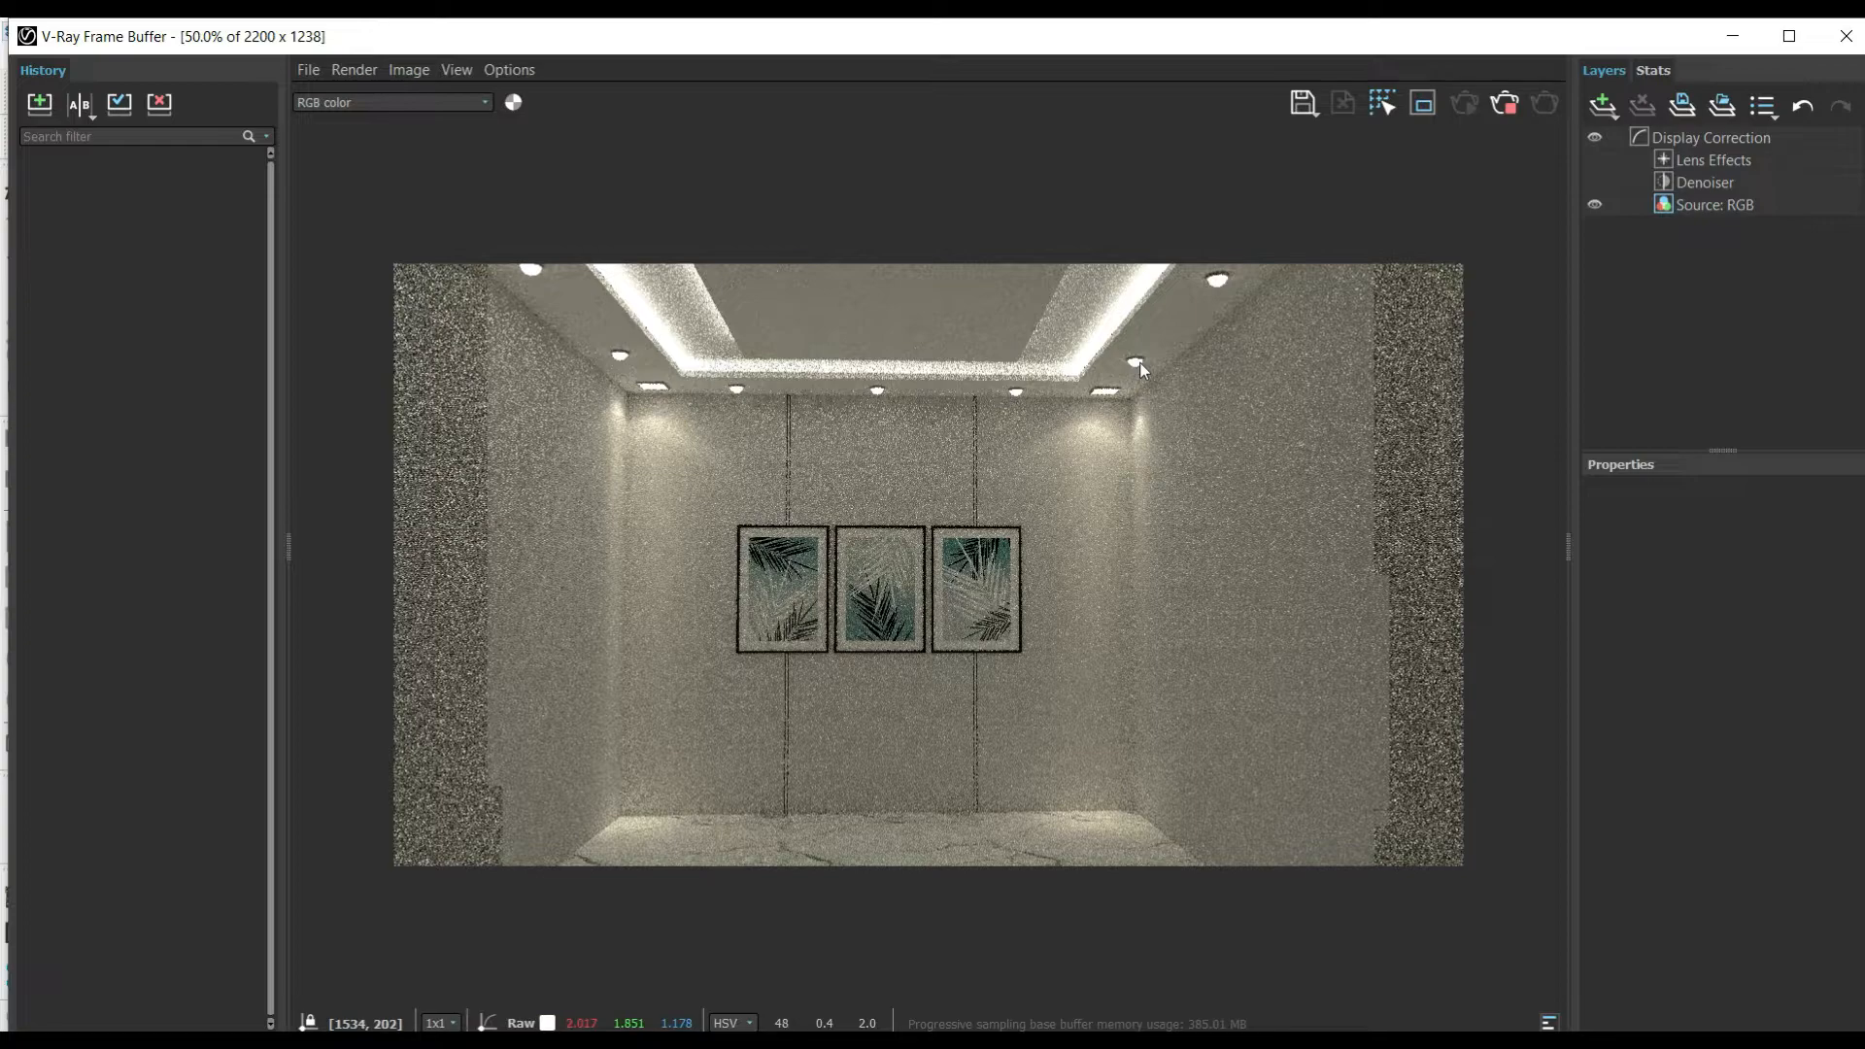
{"action": "left_click", "coordinate": [1505, 104]}
{"action": "left_click", "coordinate": [1733, 36]}
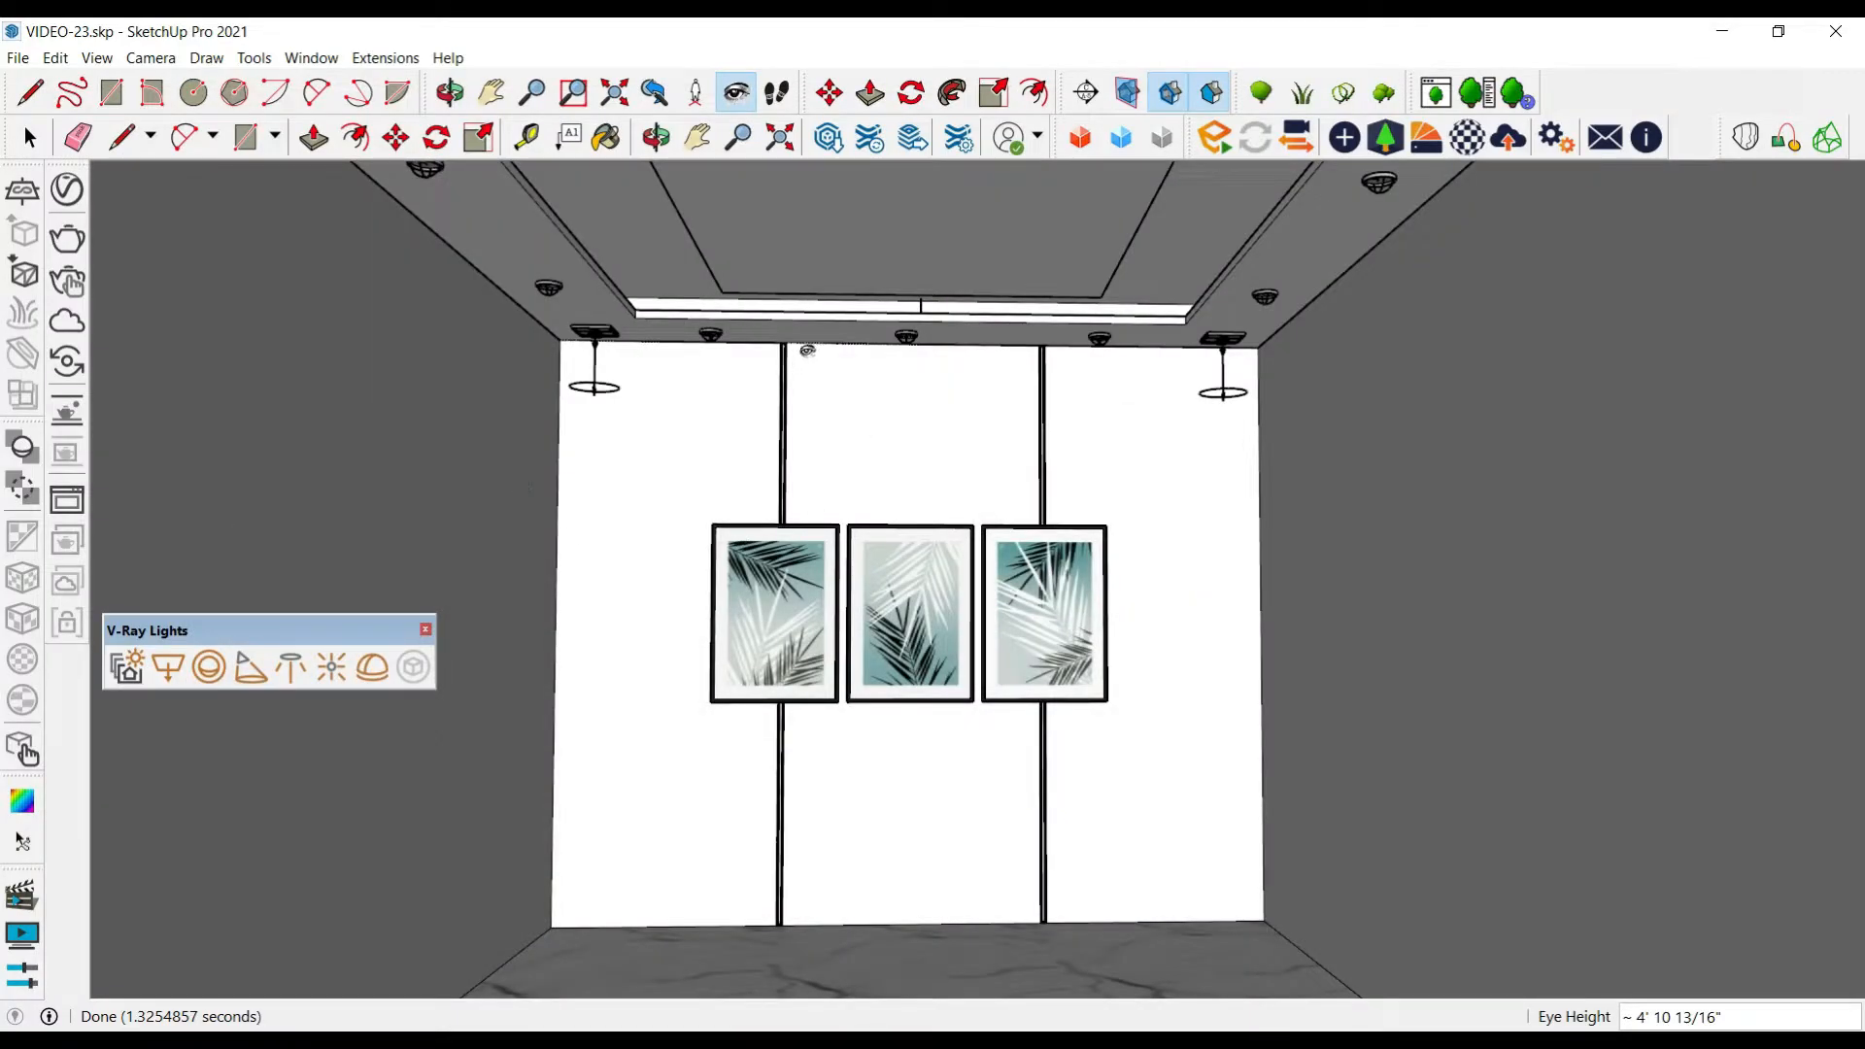
Select the IES Light inside the square corner fixture and open its parameters in the V-Ray Asset Editor
{"action": "key", "text": "o"}
{"action": "key", "text": "space"}
{"action": "double_click", "coordinate": [594, 387]}
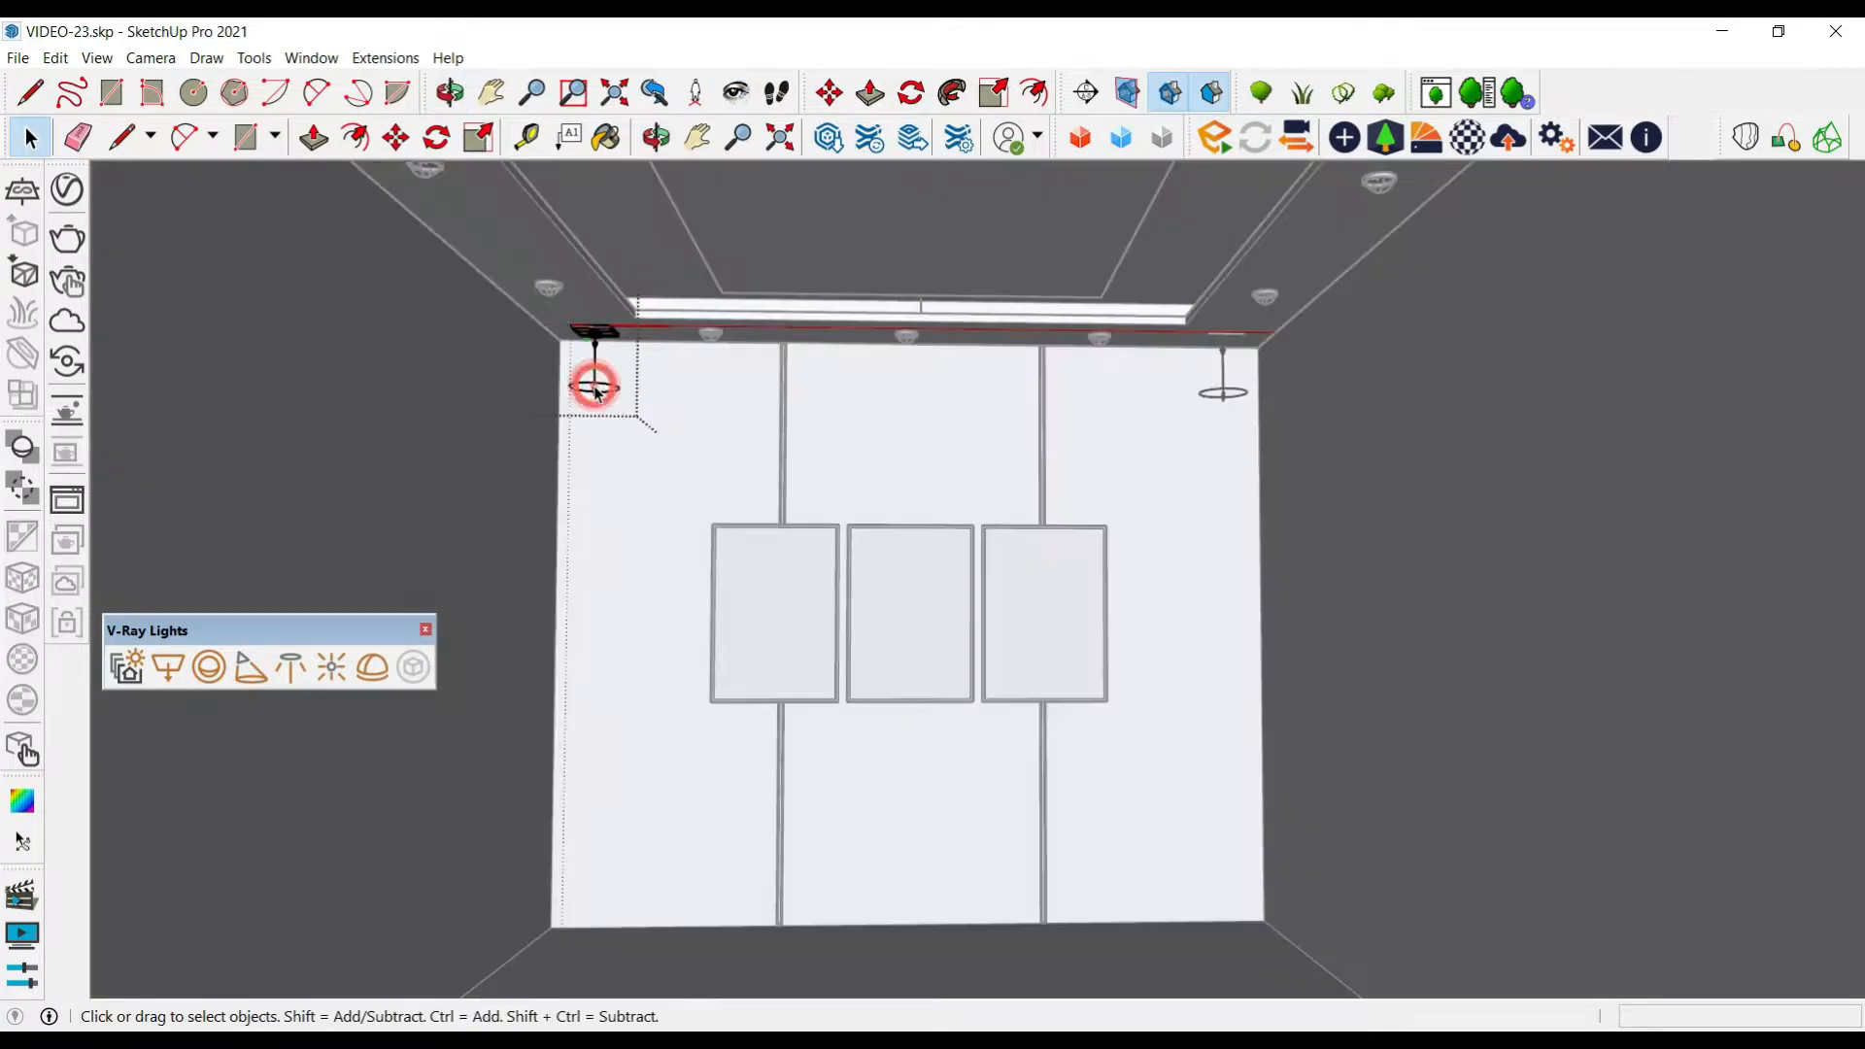
{"action": "left_click", "coordinate": [594, 387]}
{"action": "left_click", "coordinate": [67, 189]}
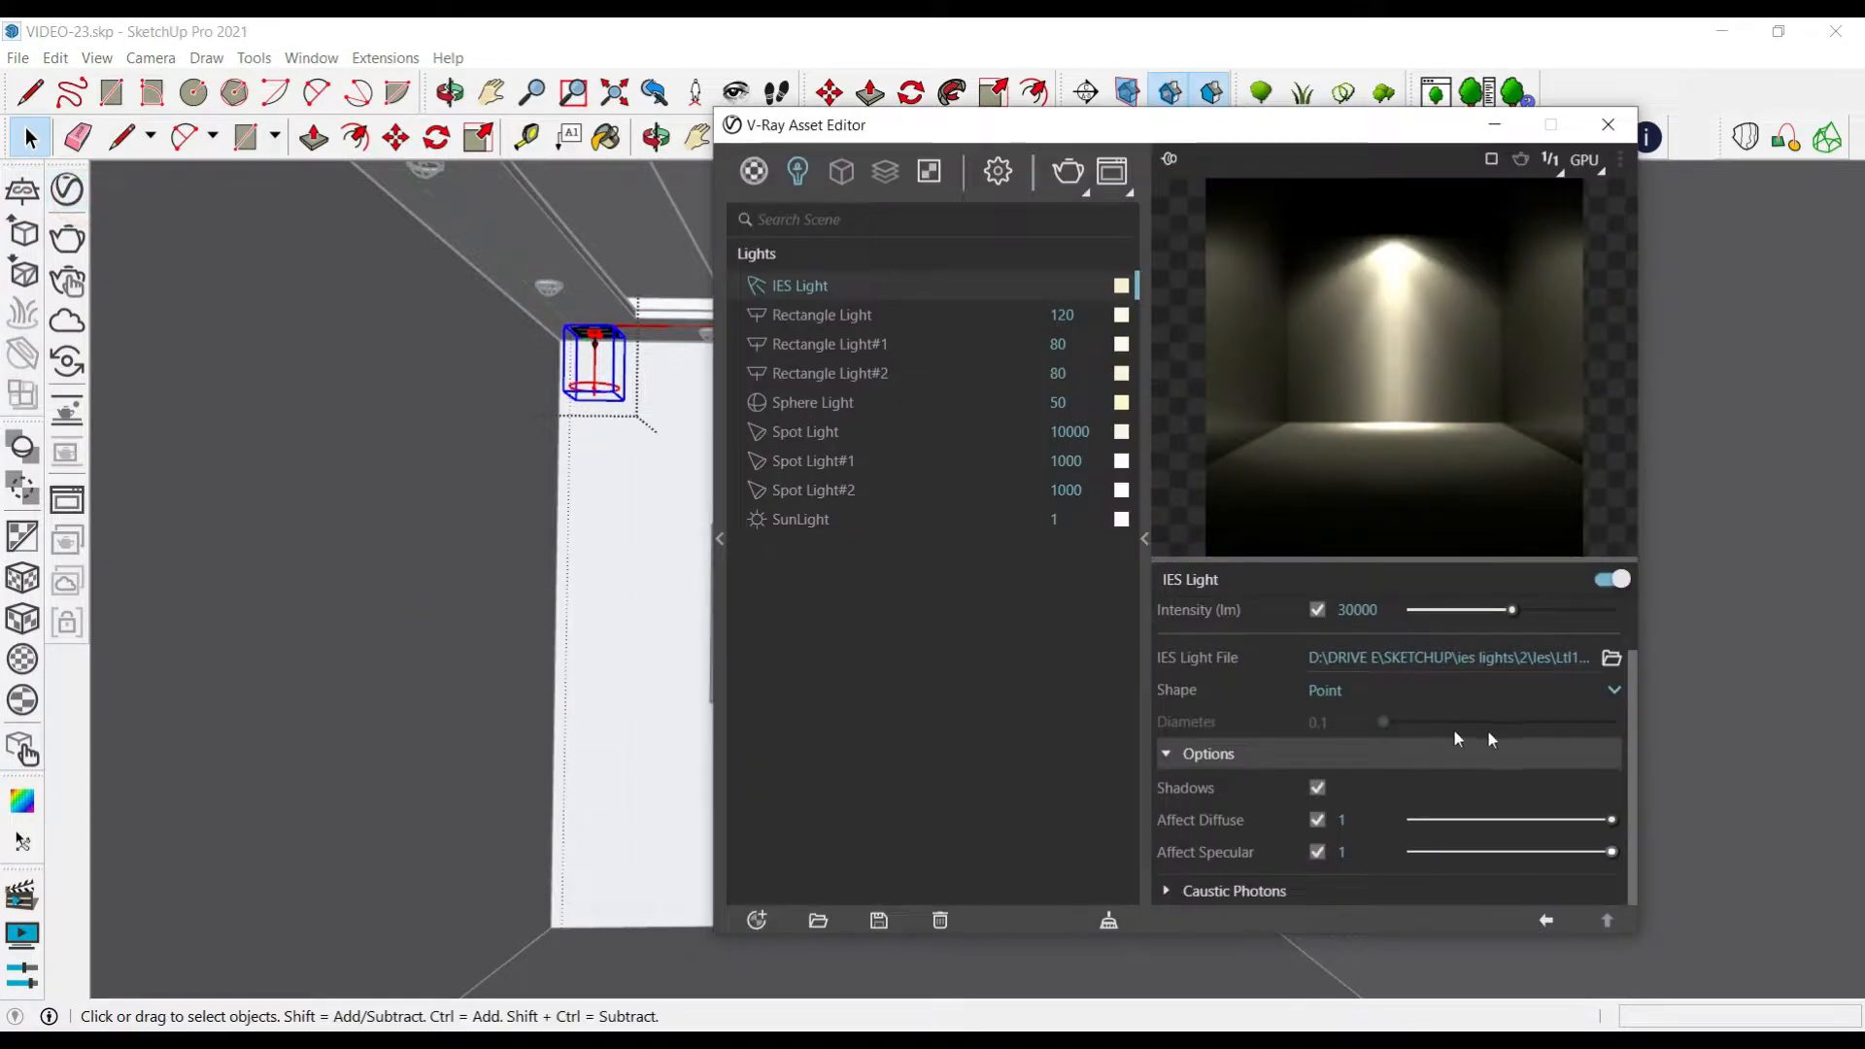
{"action": "scroll", "coordinate": [1454, 685], "scroll_direction": "up", "scroll_amount": 1}
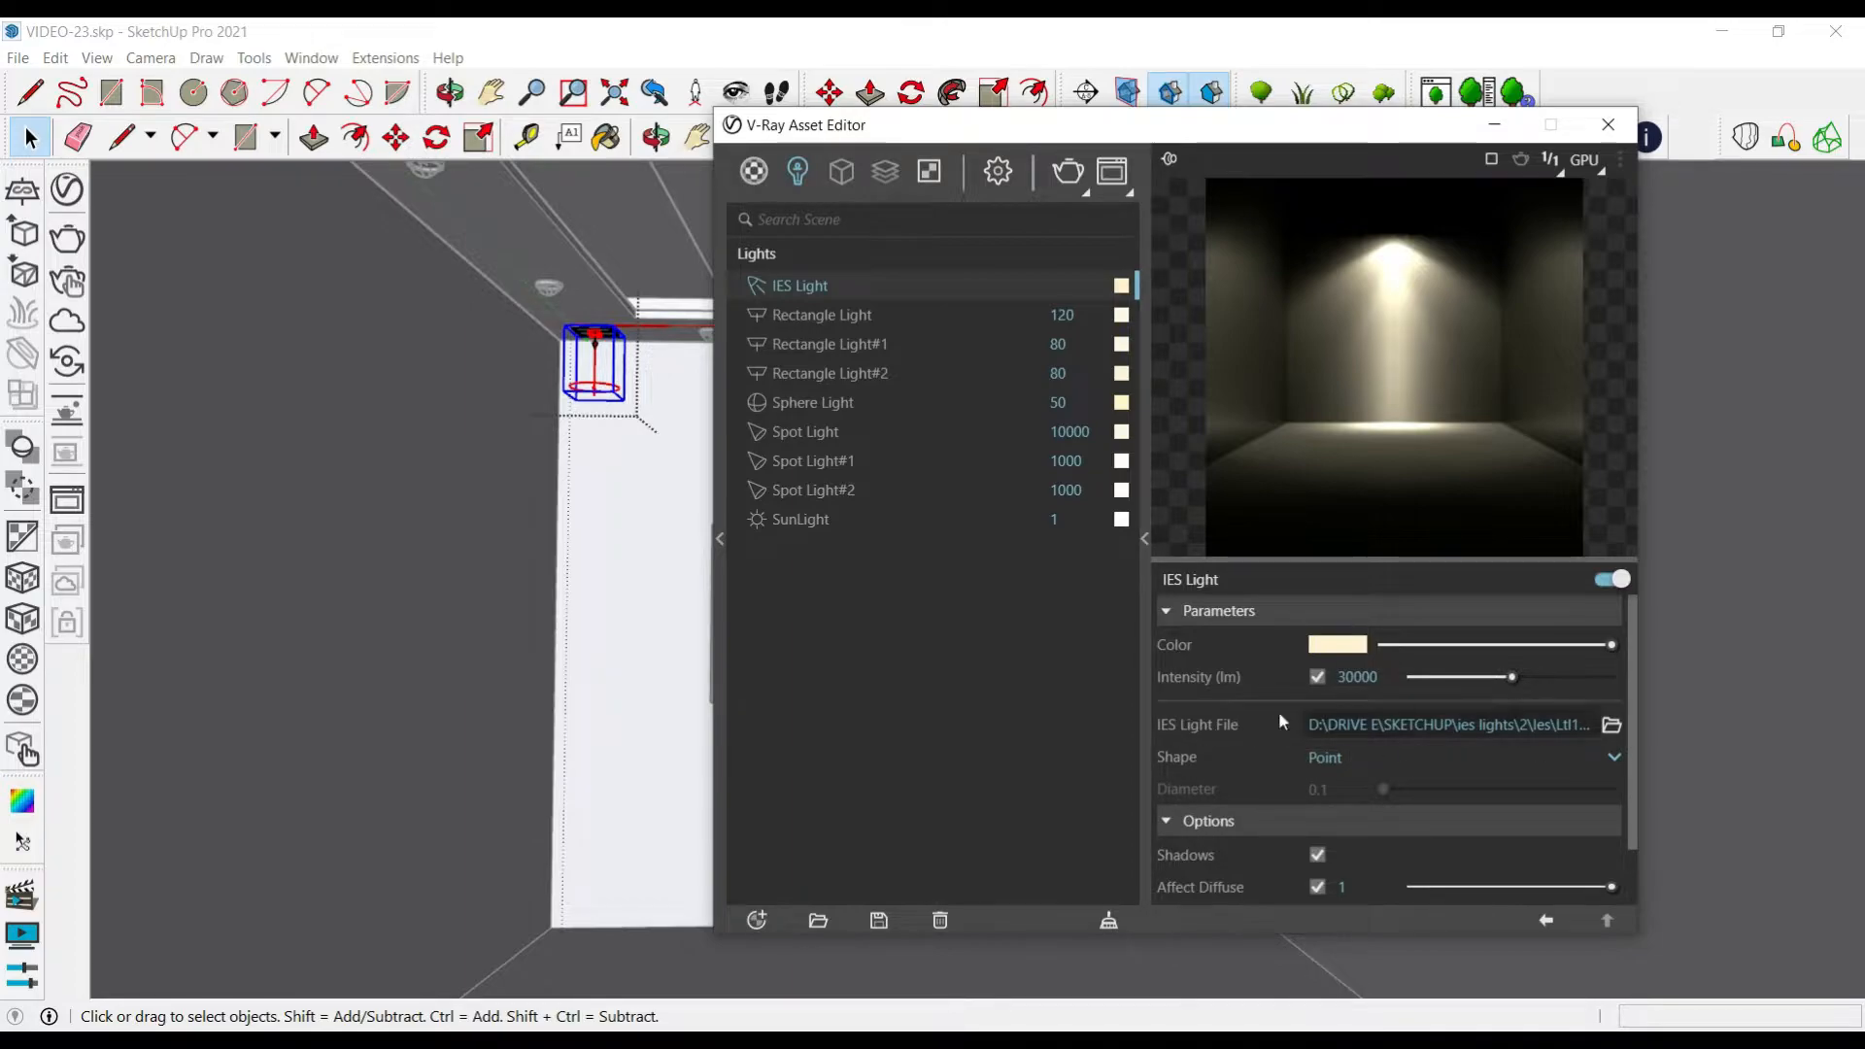
Try the Circle and Sphere shapes for the IES Light, and return the shape to Point
{"action": "left_click", "coordinate": [1615, 759]}
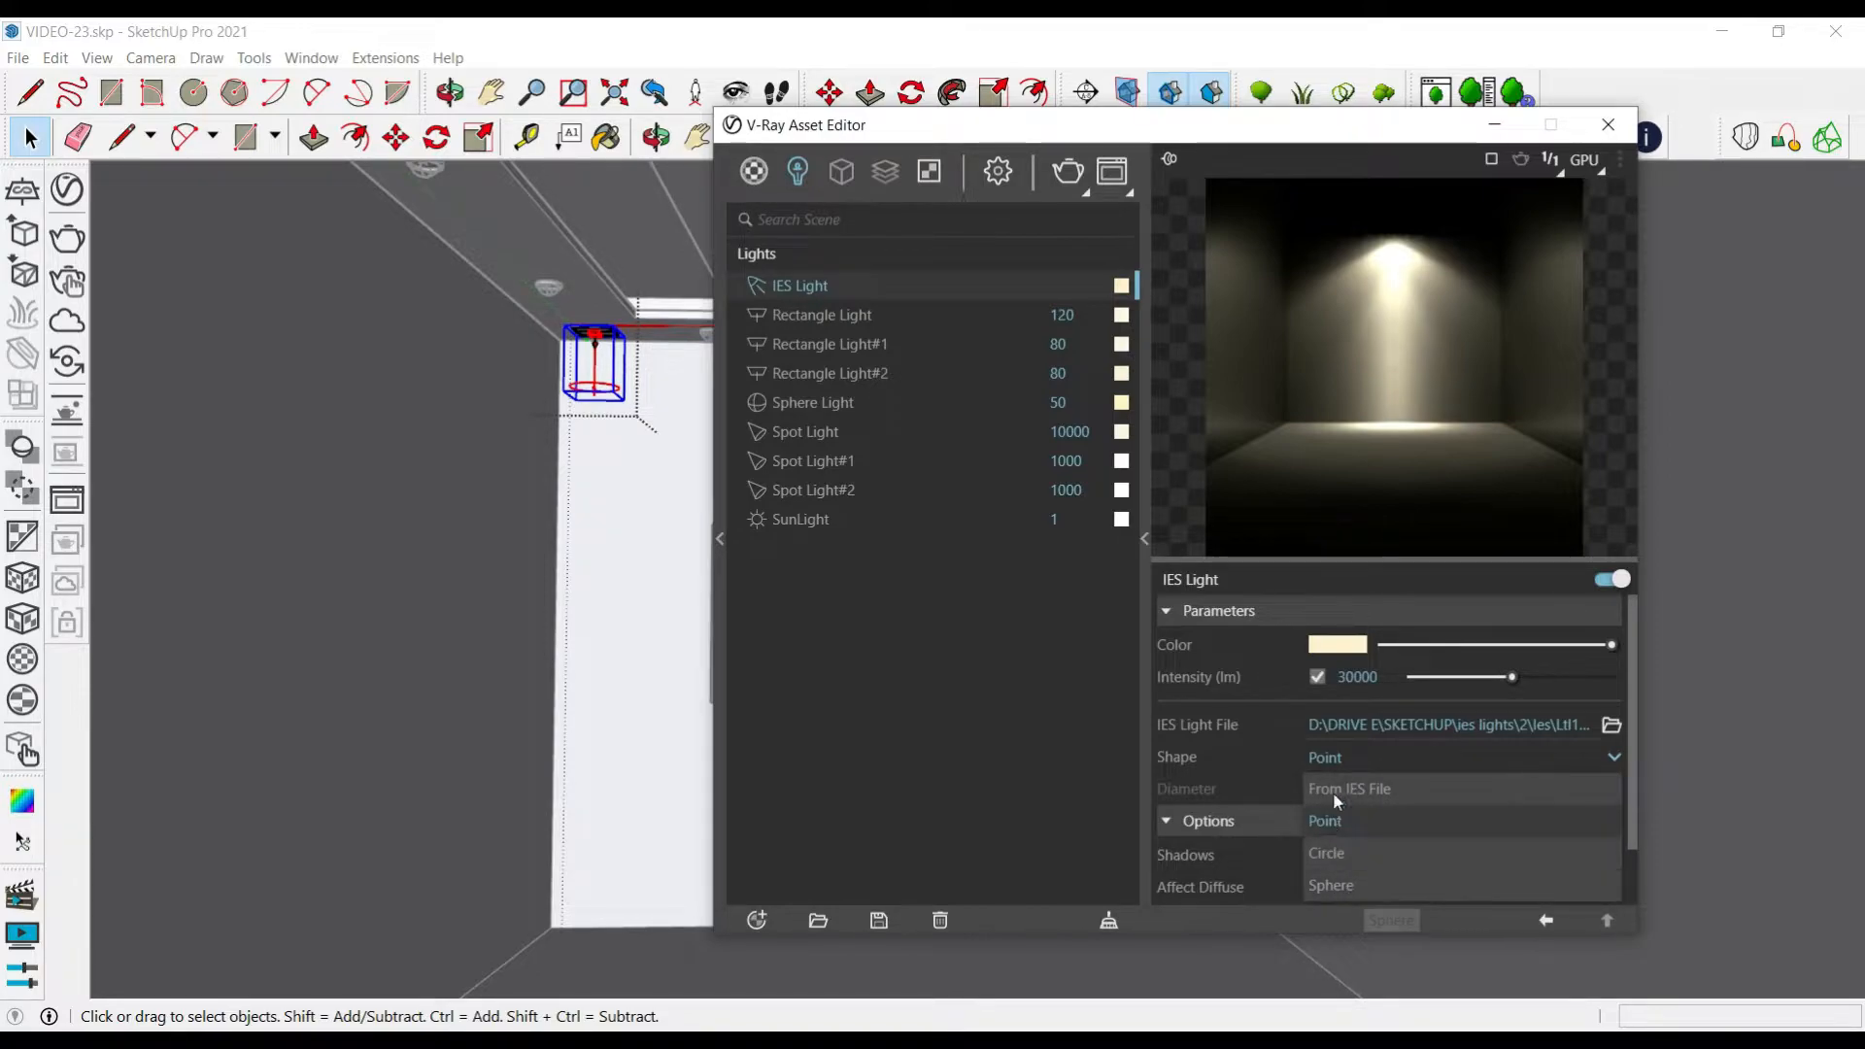
{"action": "left_click", "coordinate": [1340, 851]}
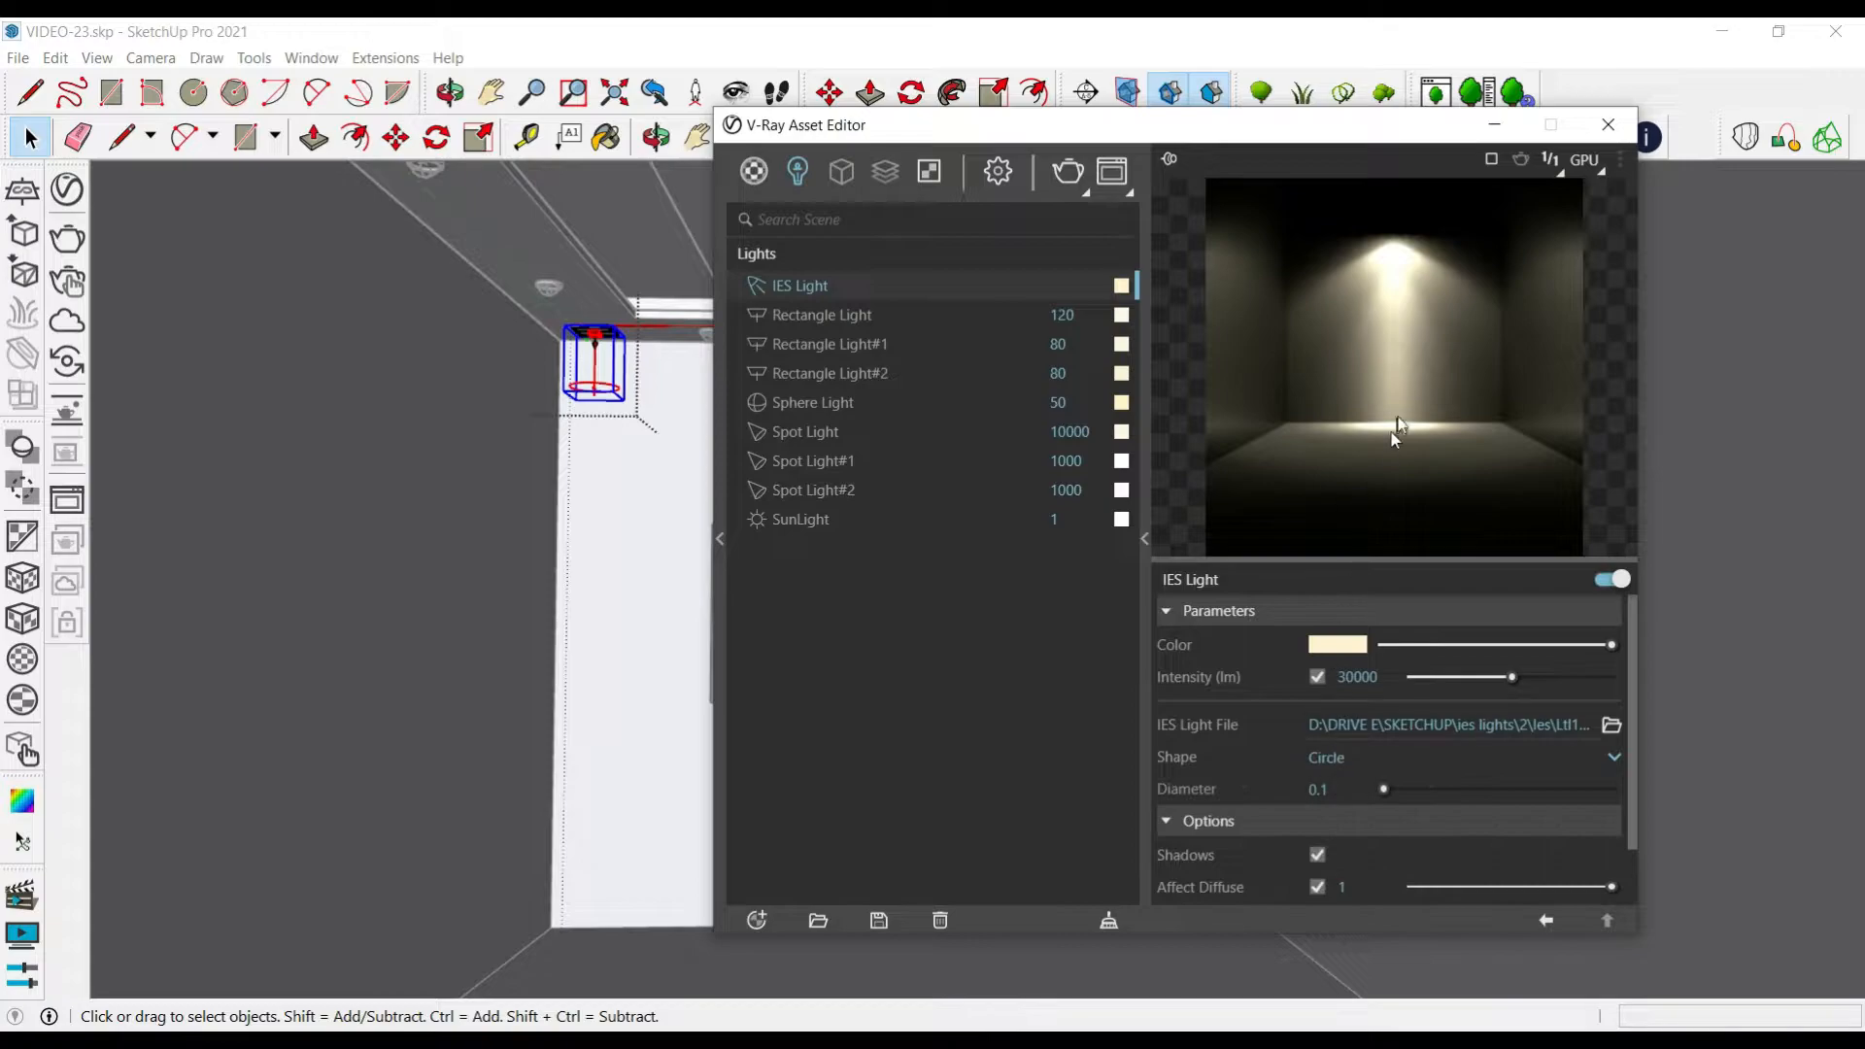
{"action": "left_click", "coordinate": [1362, 758]}
{"action": "left_click", "coordinate": [1349, 880]}
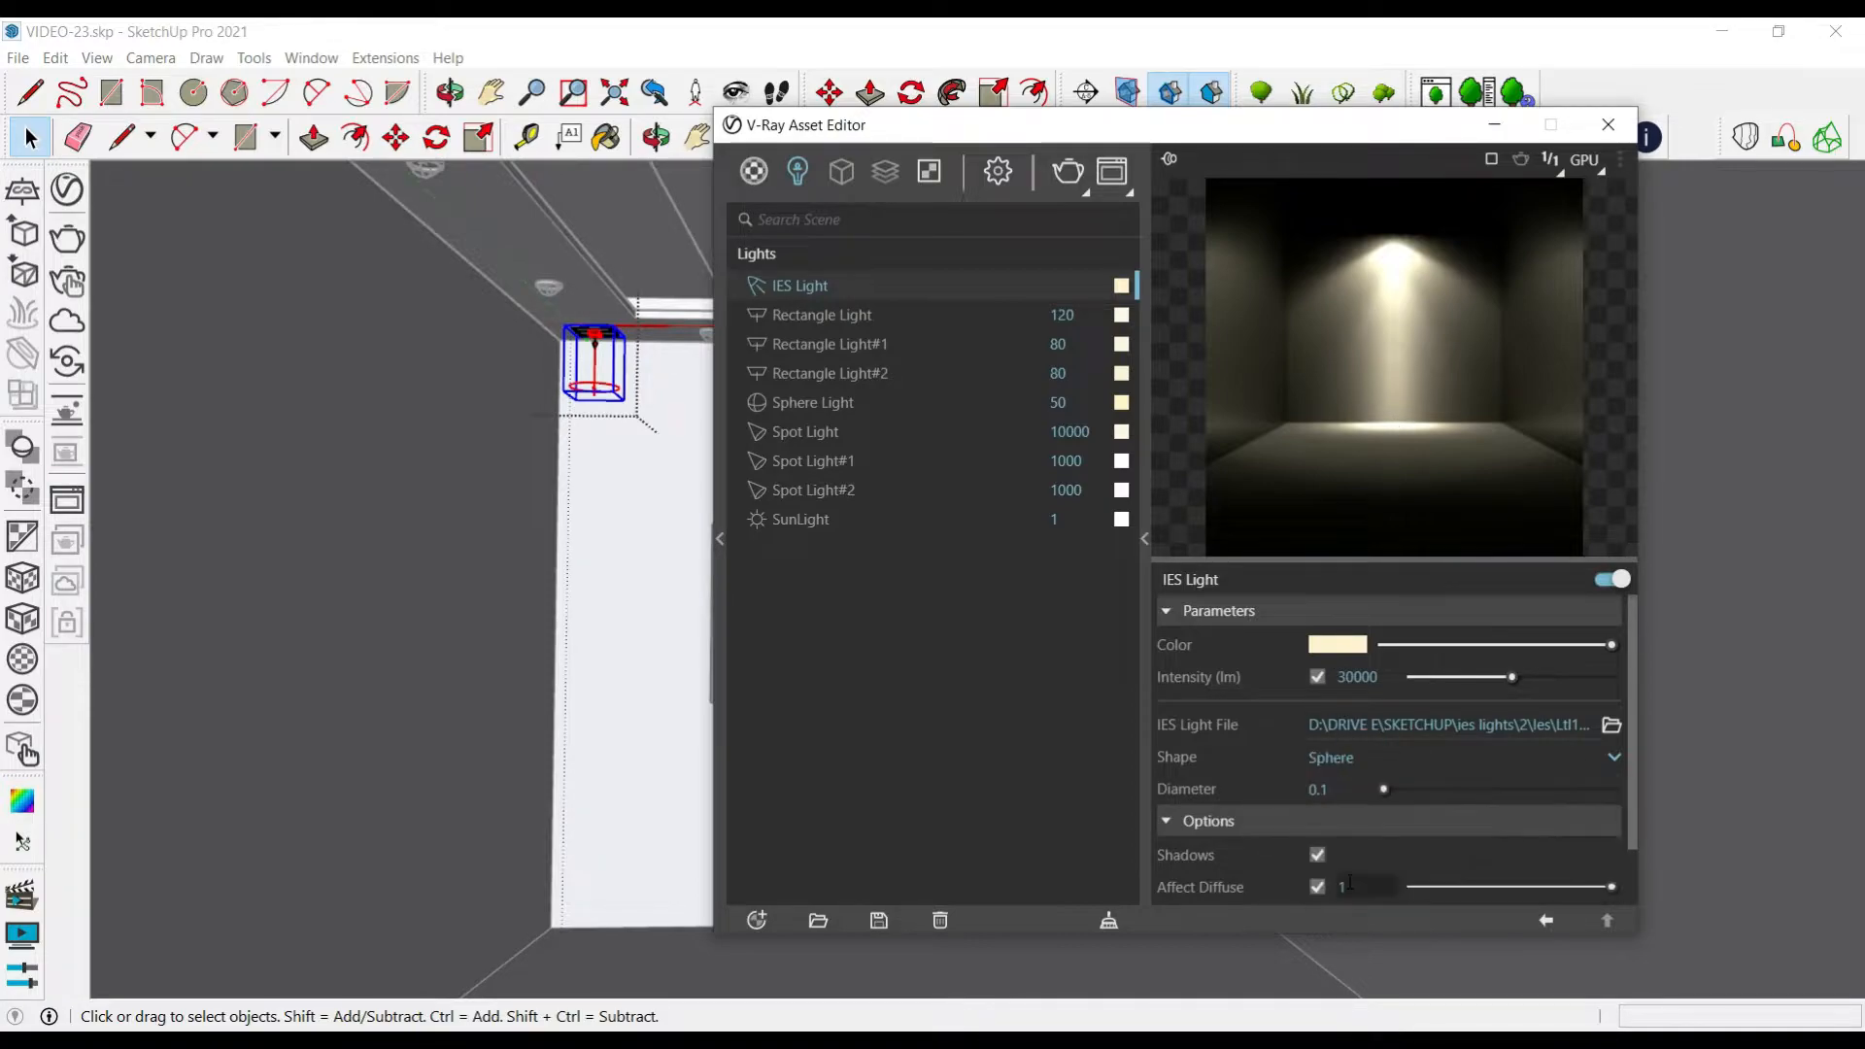
{"action": "left_click", "coordinate": [1358, 762]}
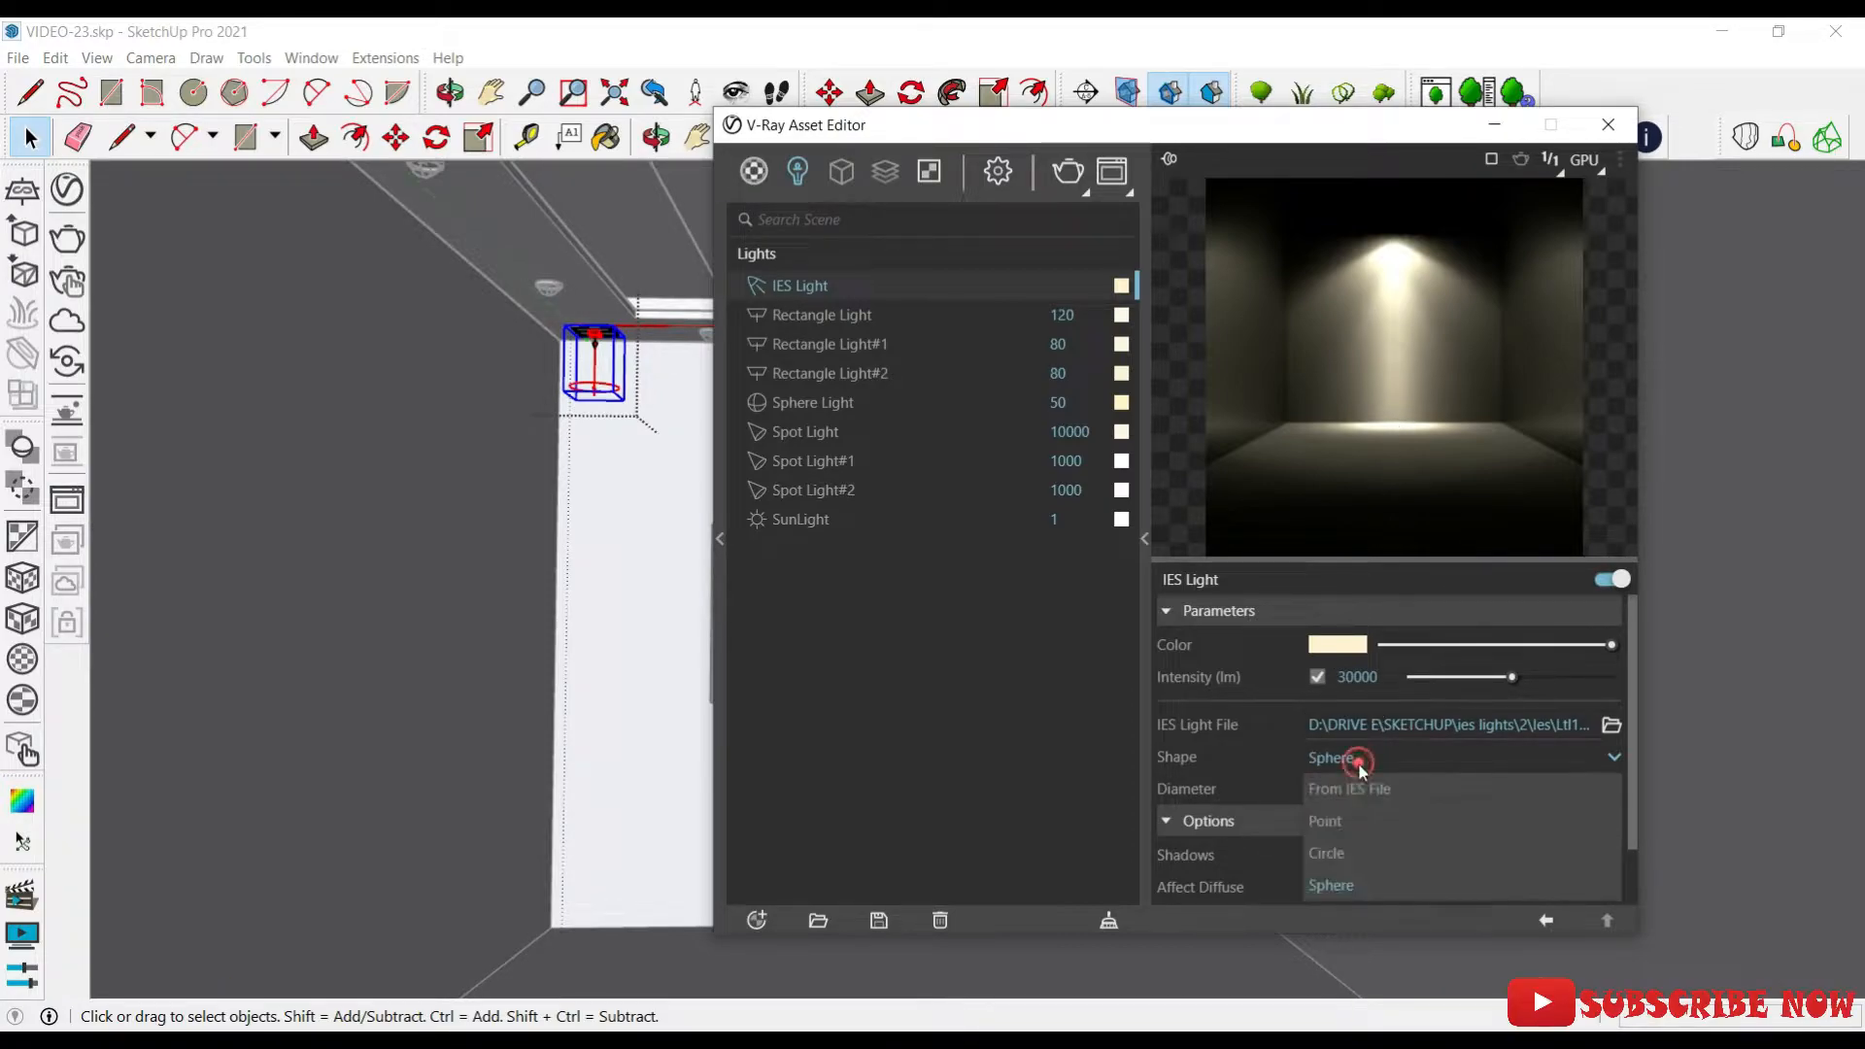
{"action": "left_click", "coordinate": [1352, 821]}
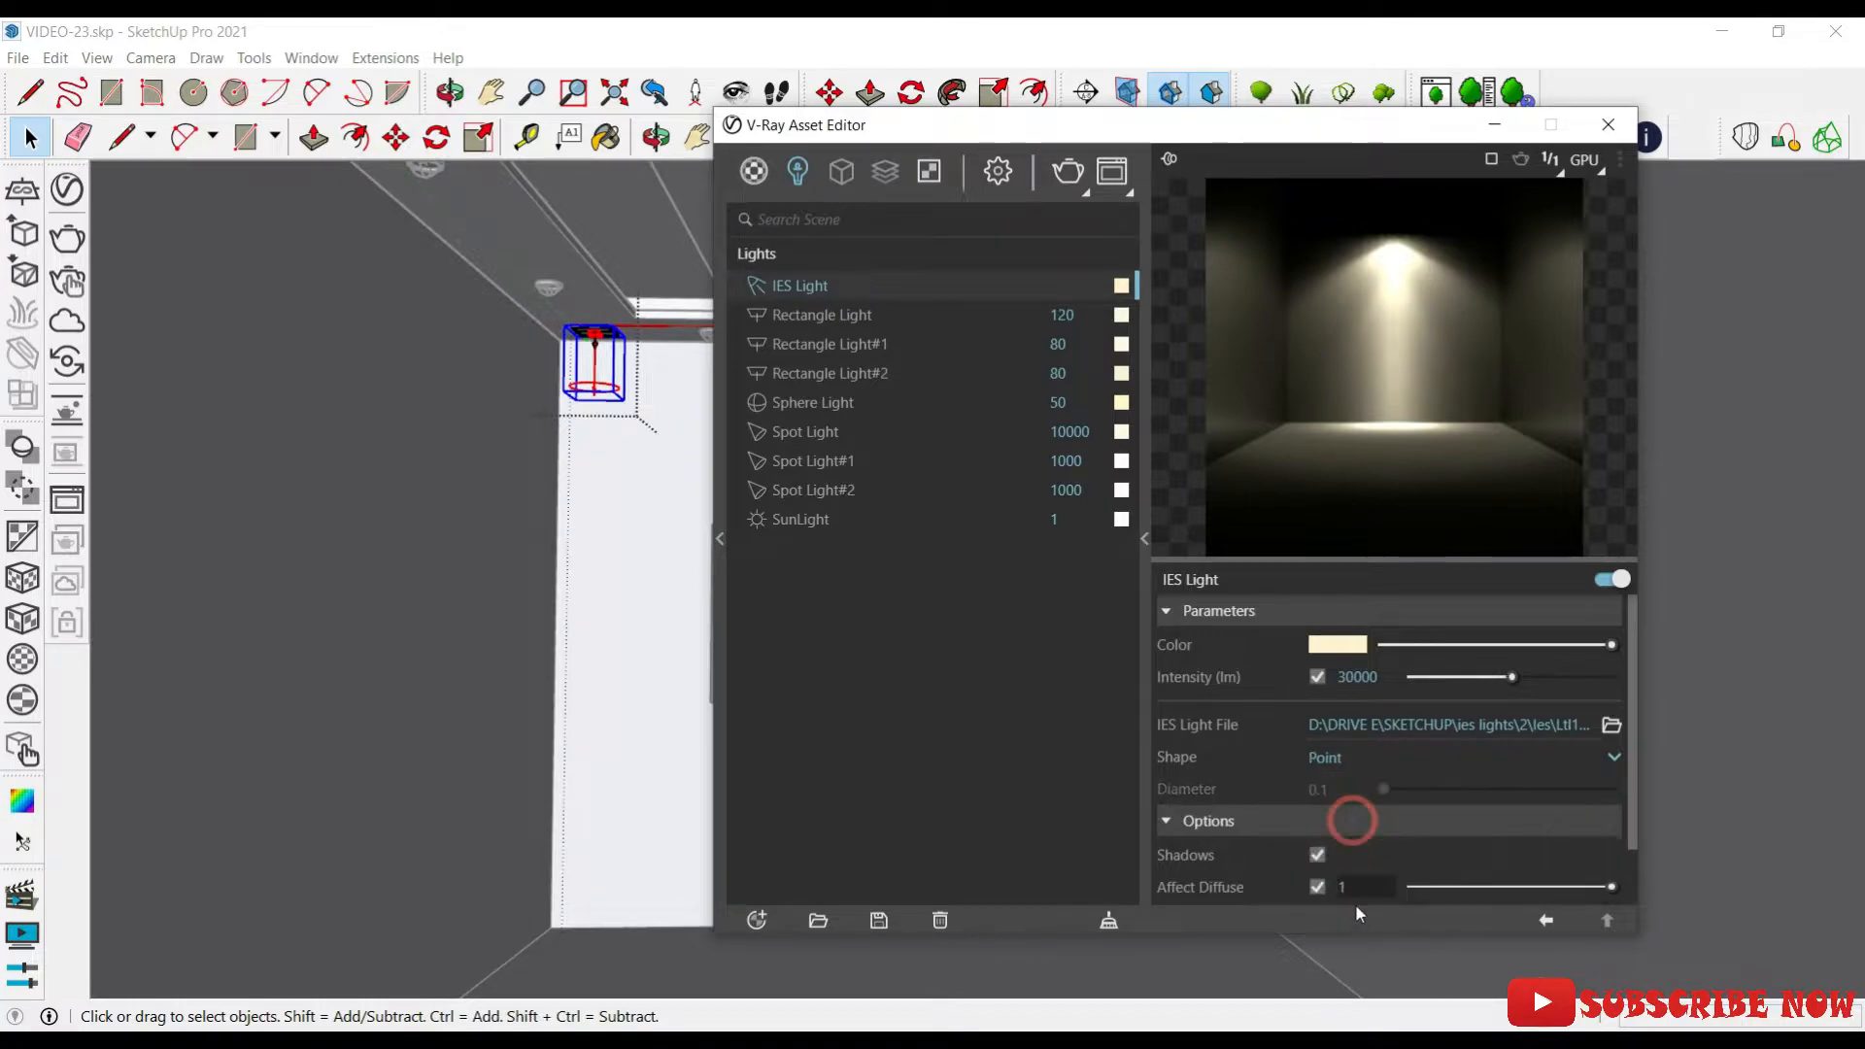
Replace the IES Light's file with LTL11974C.IES from the Ies folder inside ies lights\WALL LIGHTS
{"action": "left_click", "coordinate": [1612, 726]}
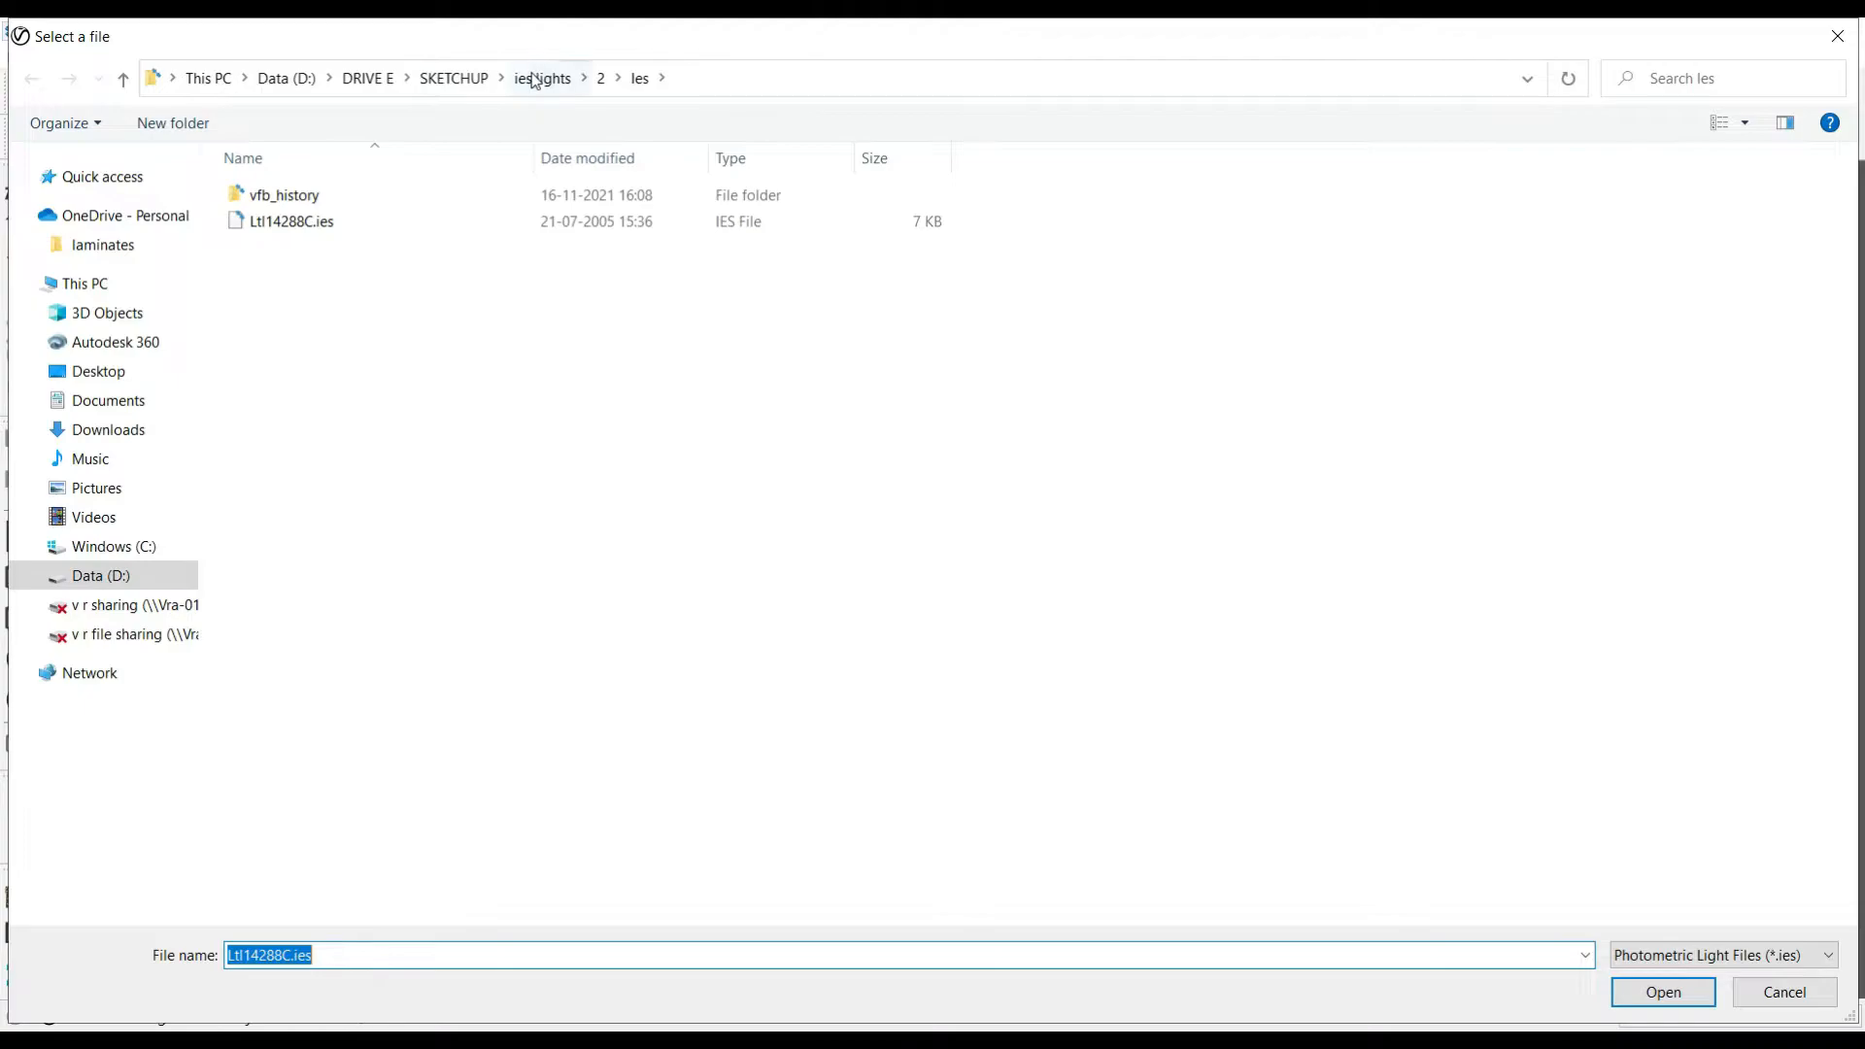
{"action": "left_click", "coordinate": [534, 80]}
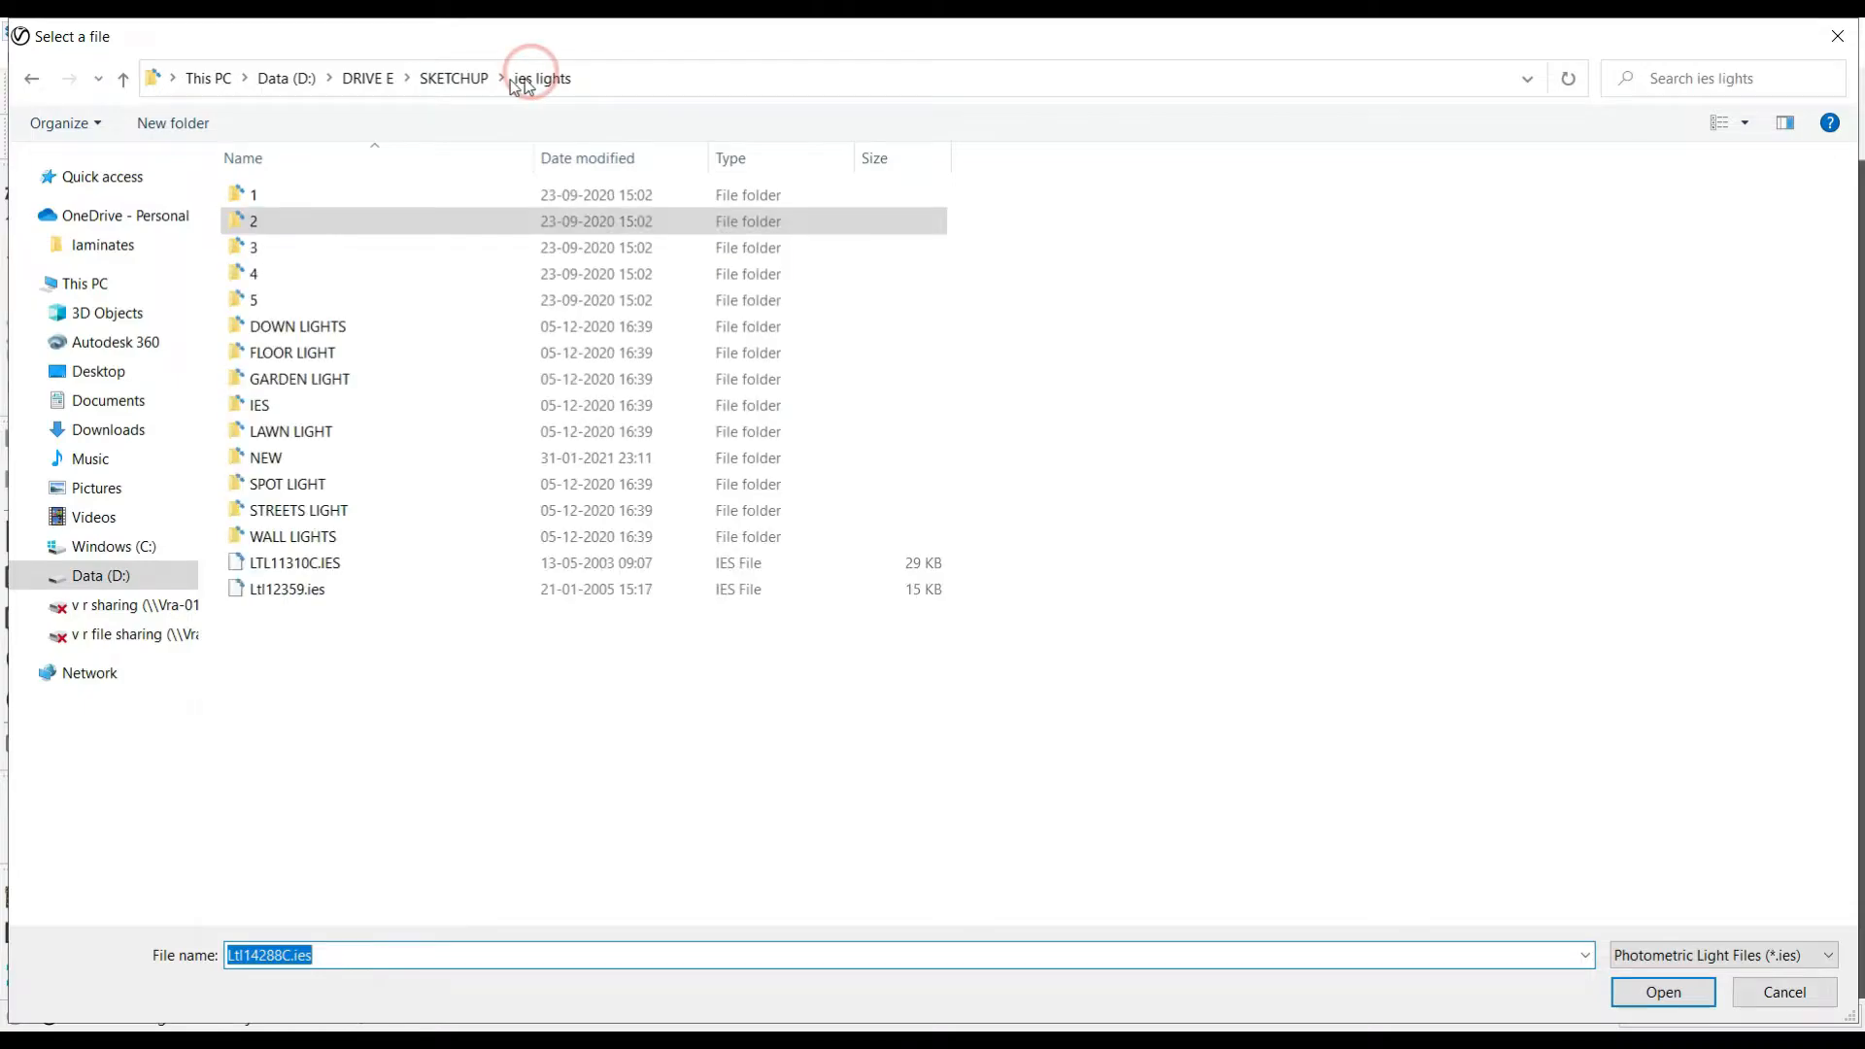
{"action": "double_click", "coordinate": [295, 535]}
{"action": "scroll", "coordinate": [331, 825], "scroll_direction": "down", "scroll_amount": 7}
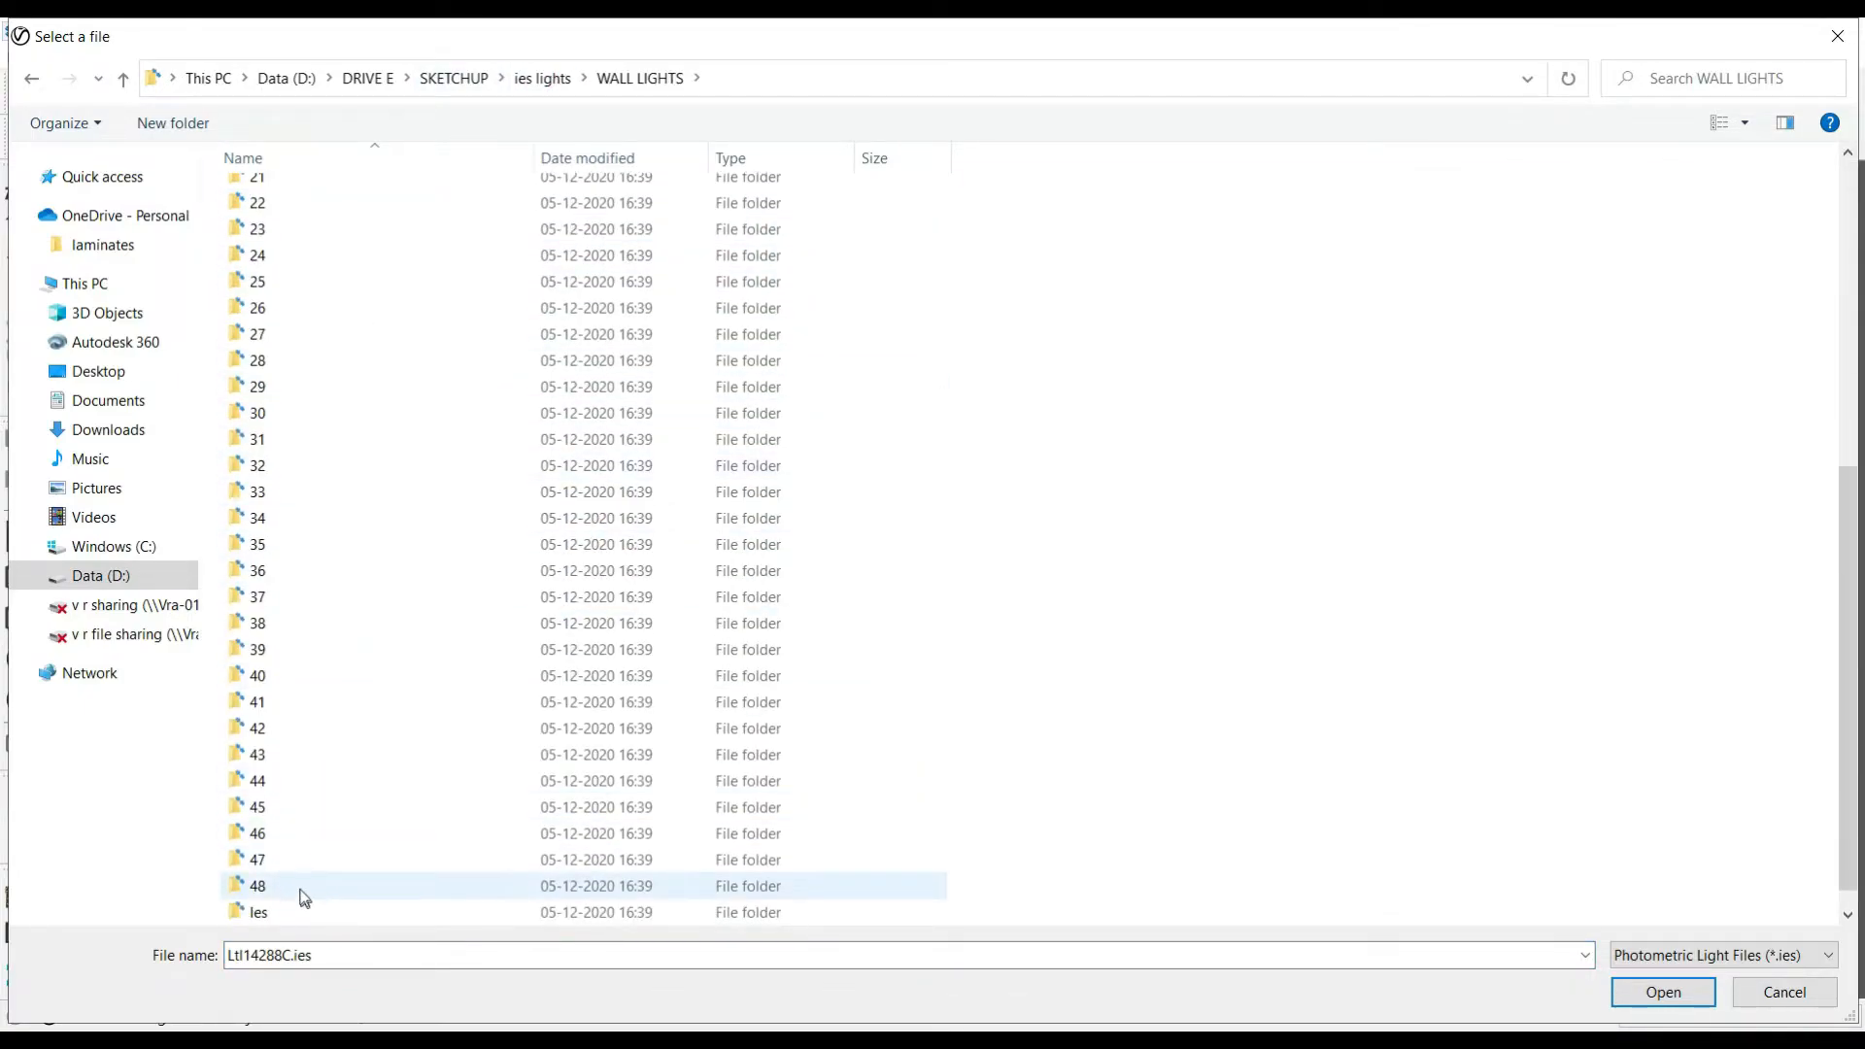
{"action": "double_click", "coordinate": [315, 908]}
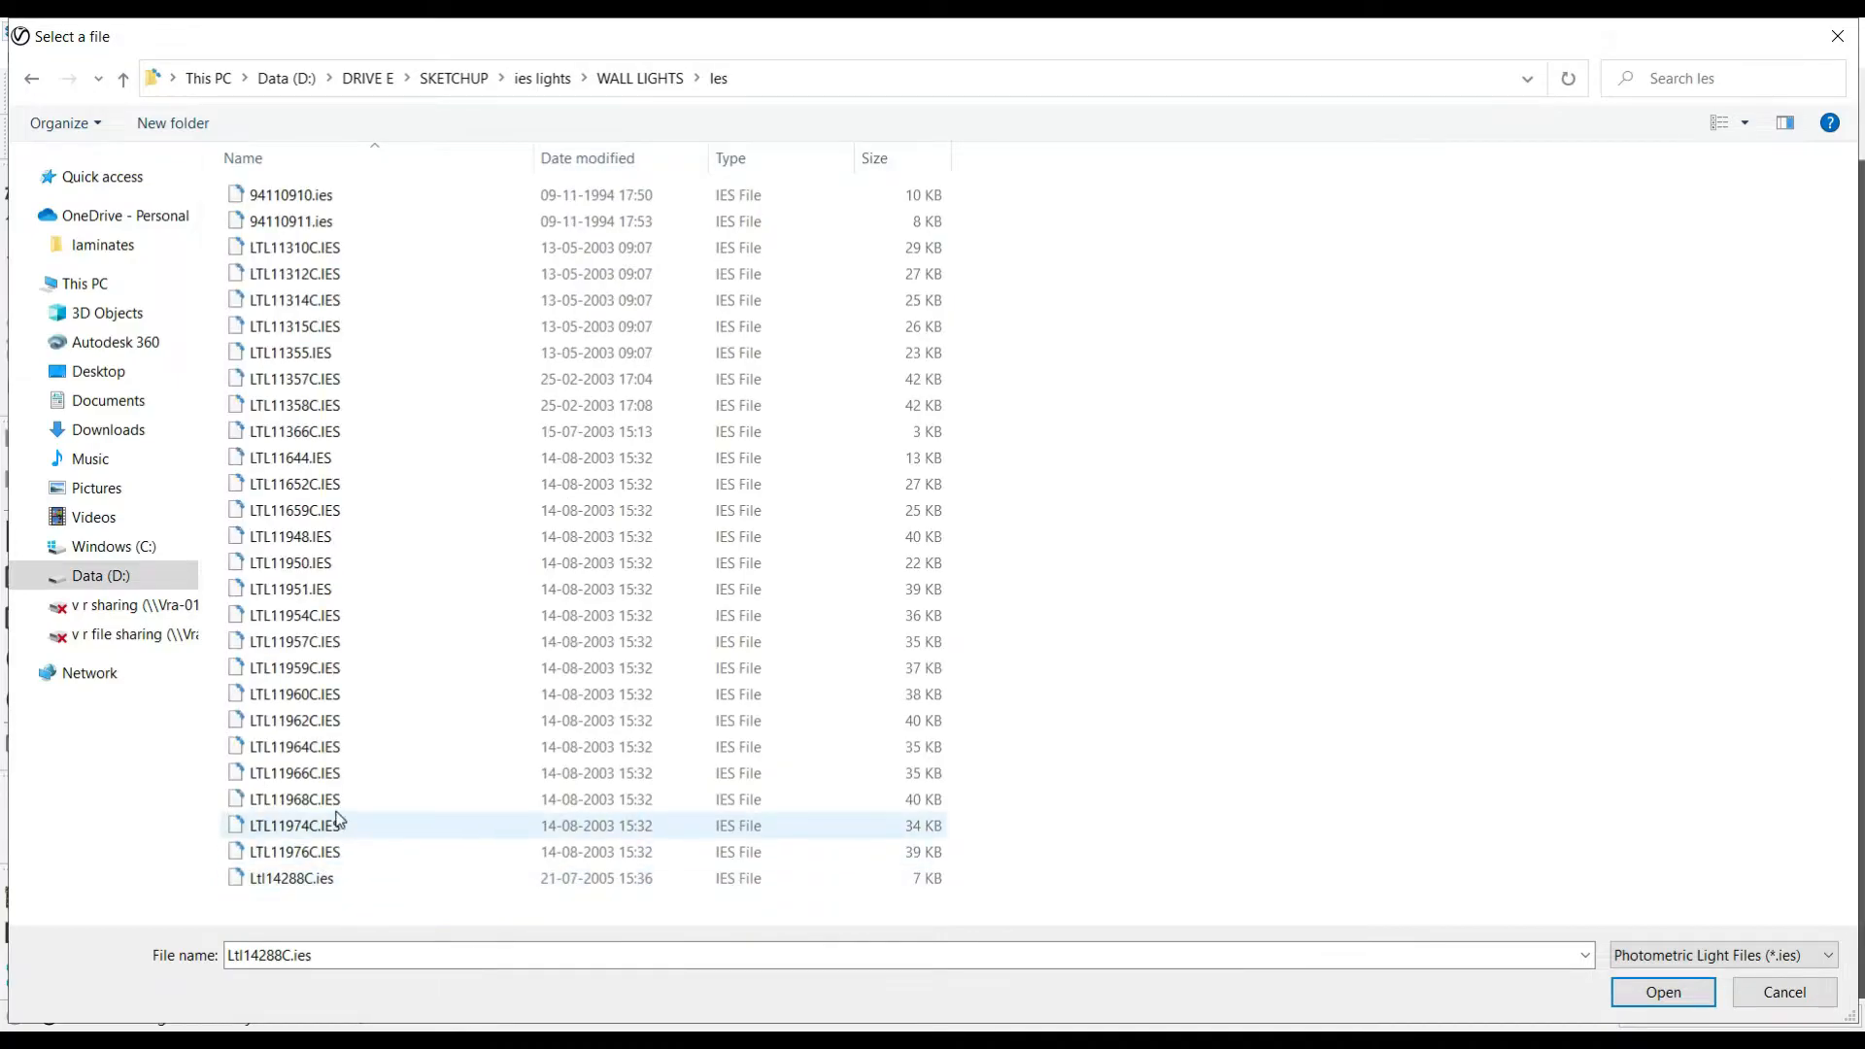
{"action": "double_click", "coordinate": [339, 823]}
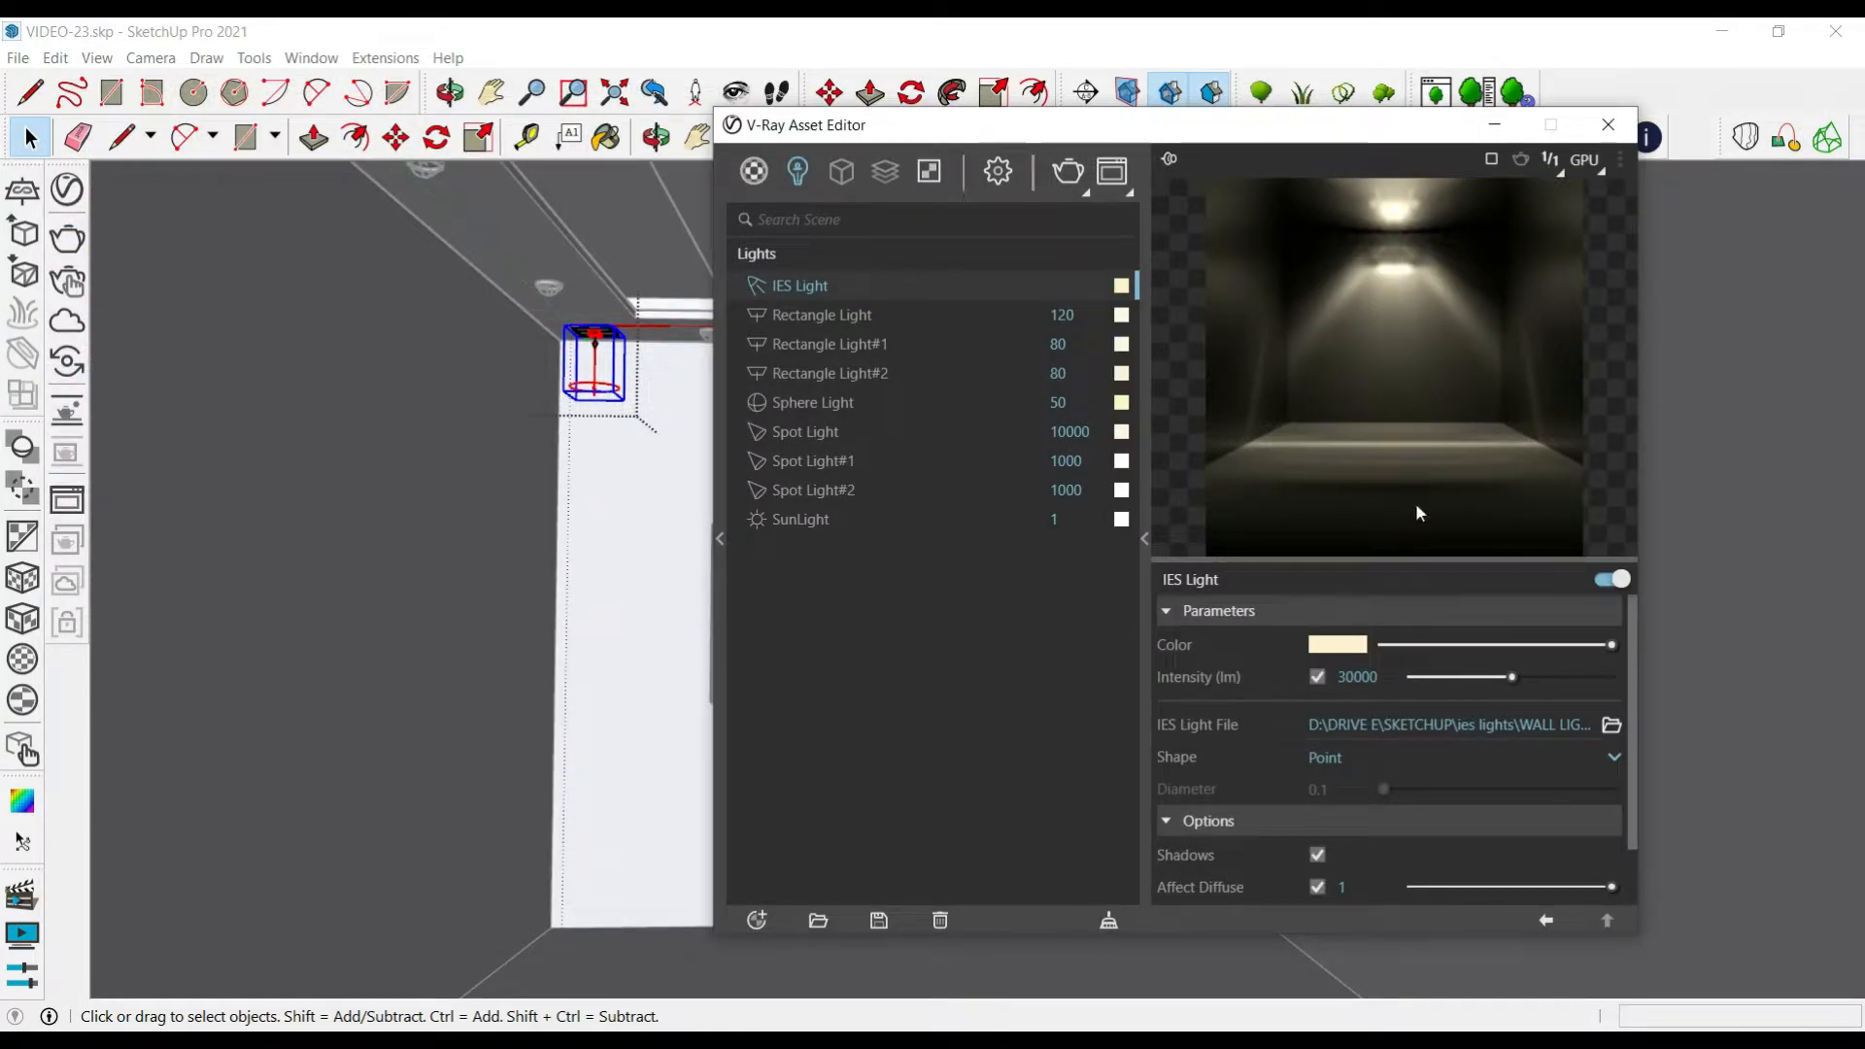
Close the V-Ray Asset Editor, frame the picture wall and start a V-Ray render
{"action": "left_click", "coordinate": [1610, 126]}
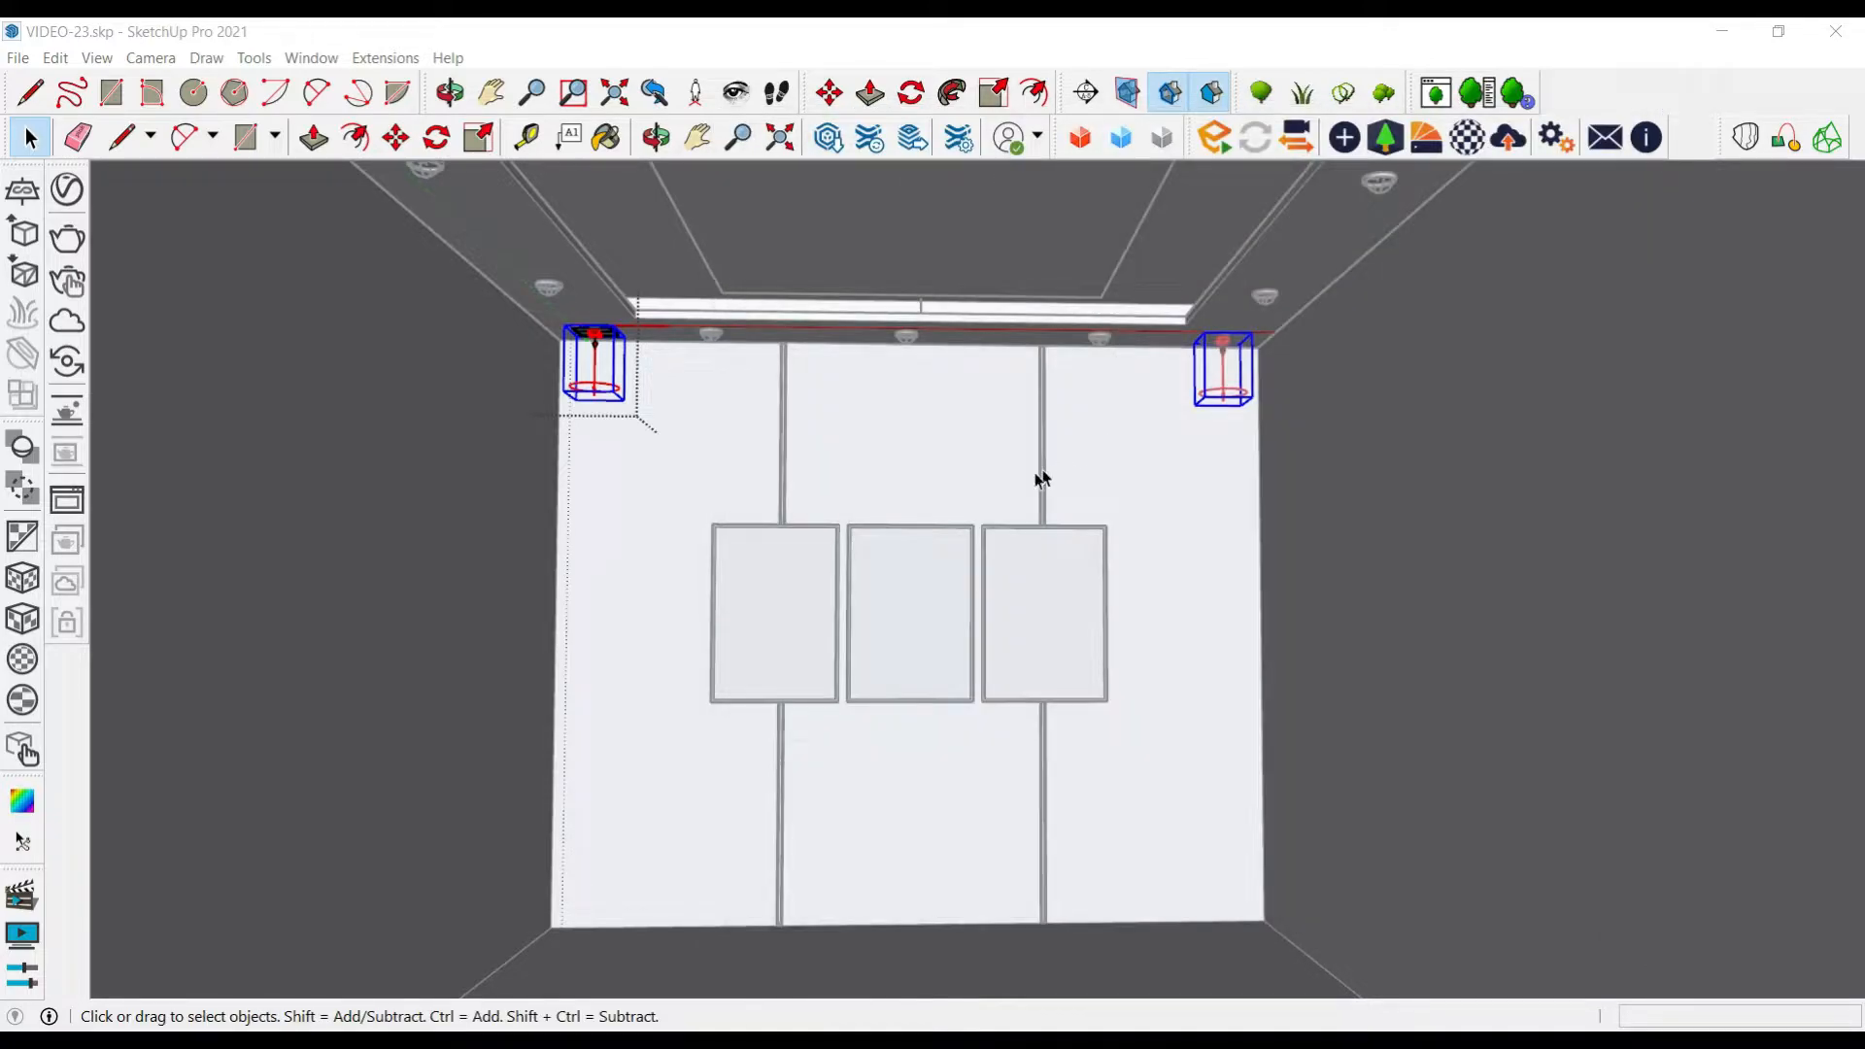
{"action": "middle_click_drag", "start_coordinate": [1028, 495], "coordinate": [1029, 508]}
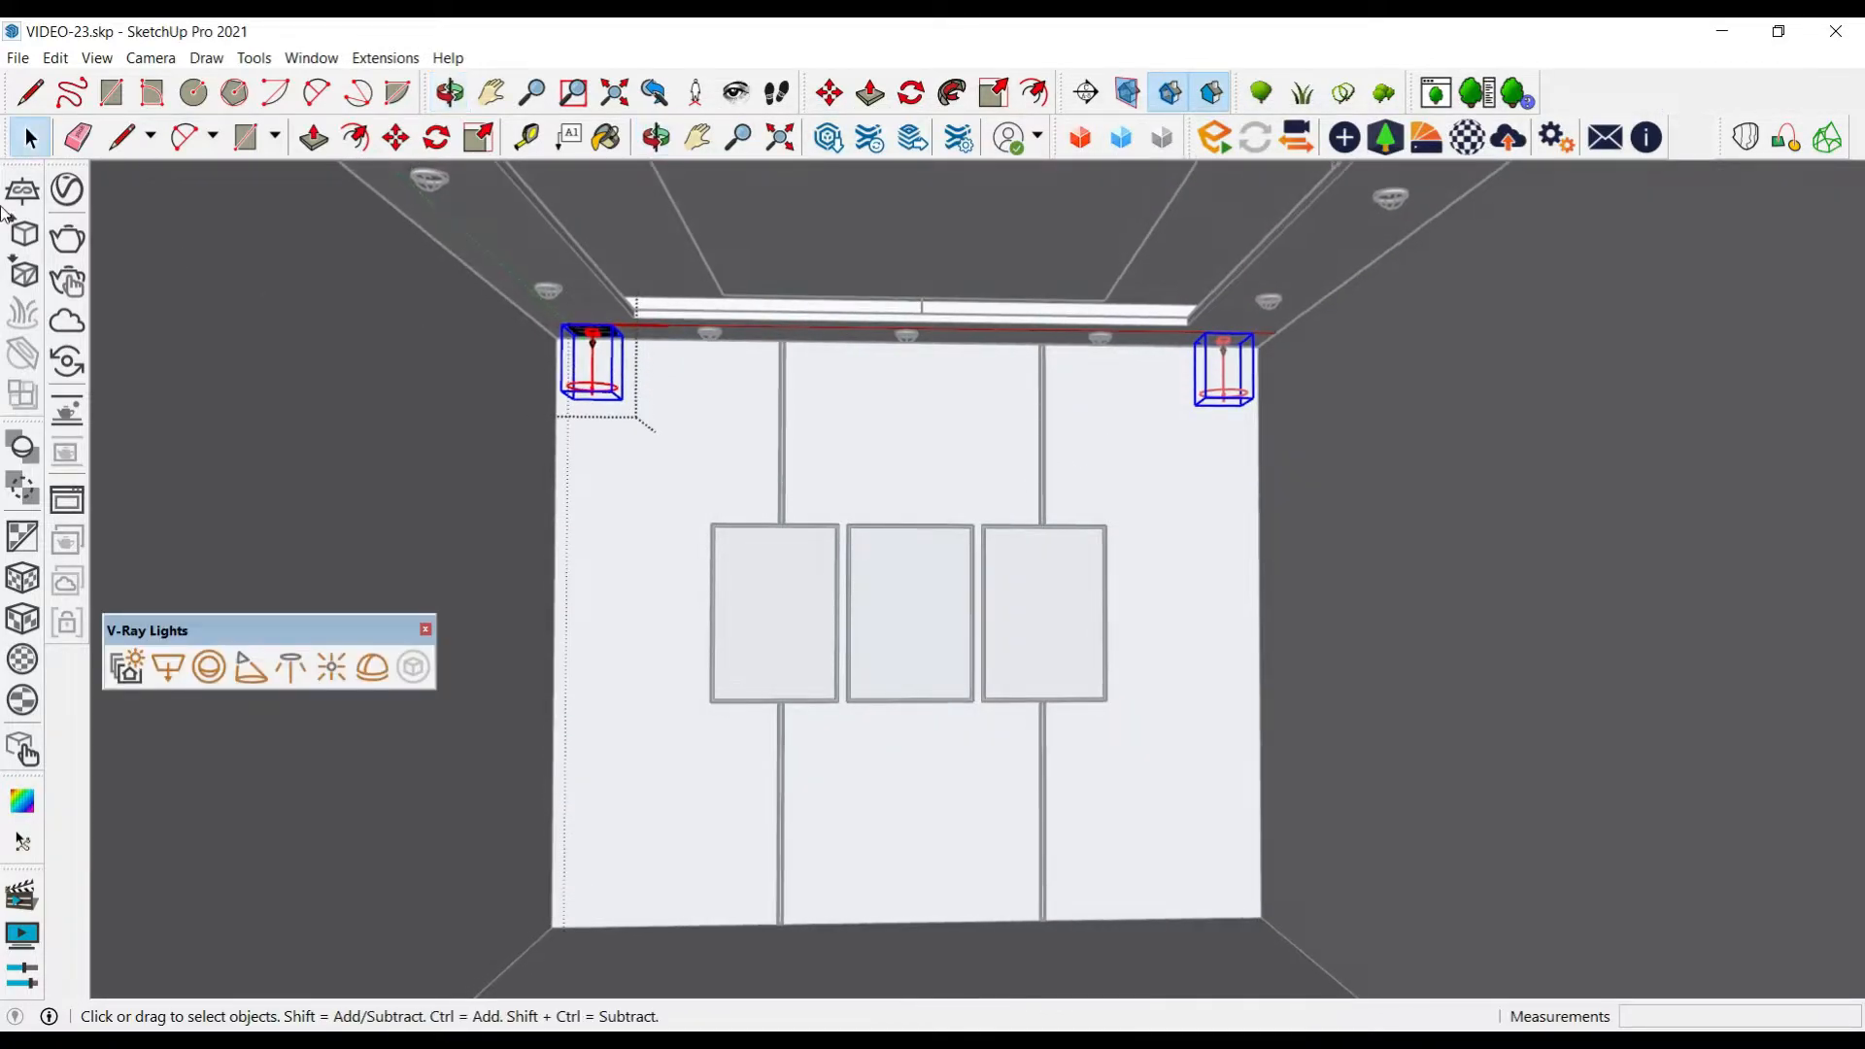
{"action": "left_click", "coordinate": [78, 254]}
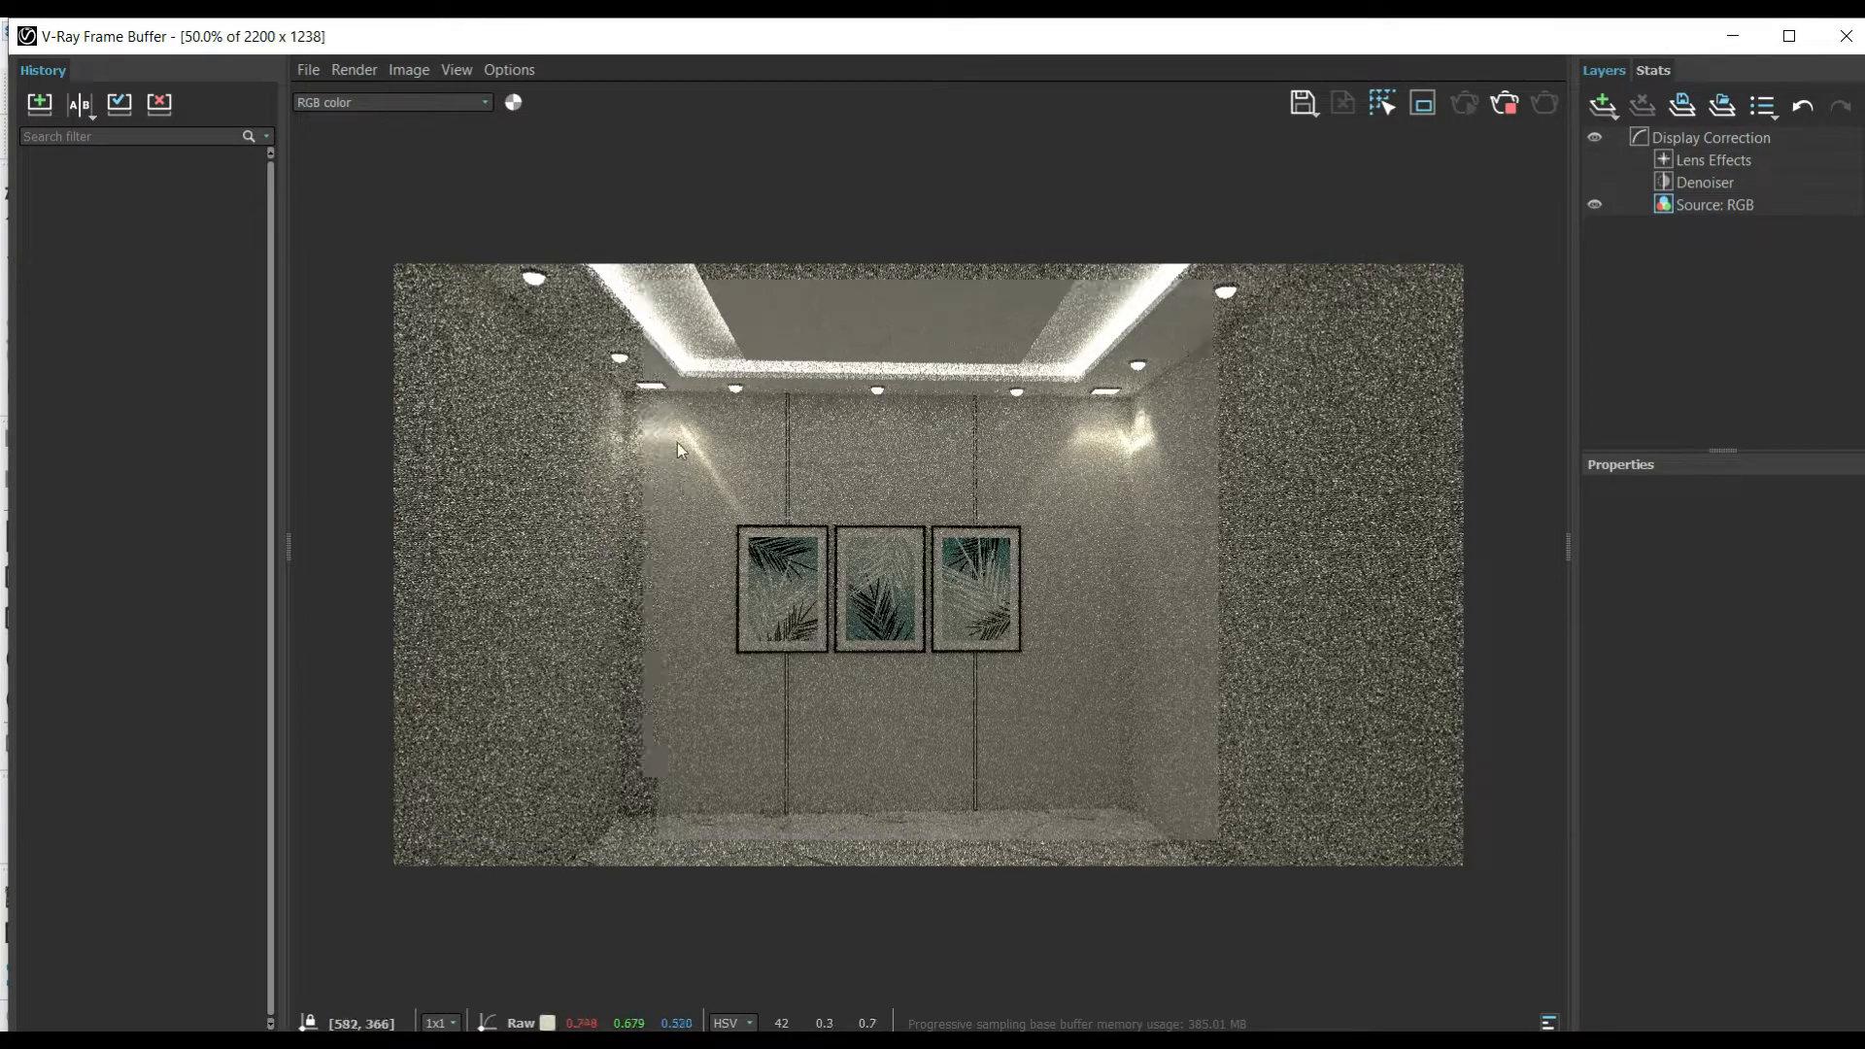
Examine the new IES light pattern at both wall corners and the floor in the render, and close the stopped render
{"action": "double_click", "coordinate": [1176, 459]}
{"action": "scroll", "coordinate": [1045, 421], "scroll_direction": "up", "scroll_amount": 1}
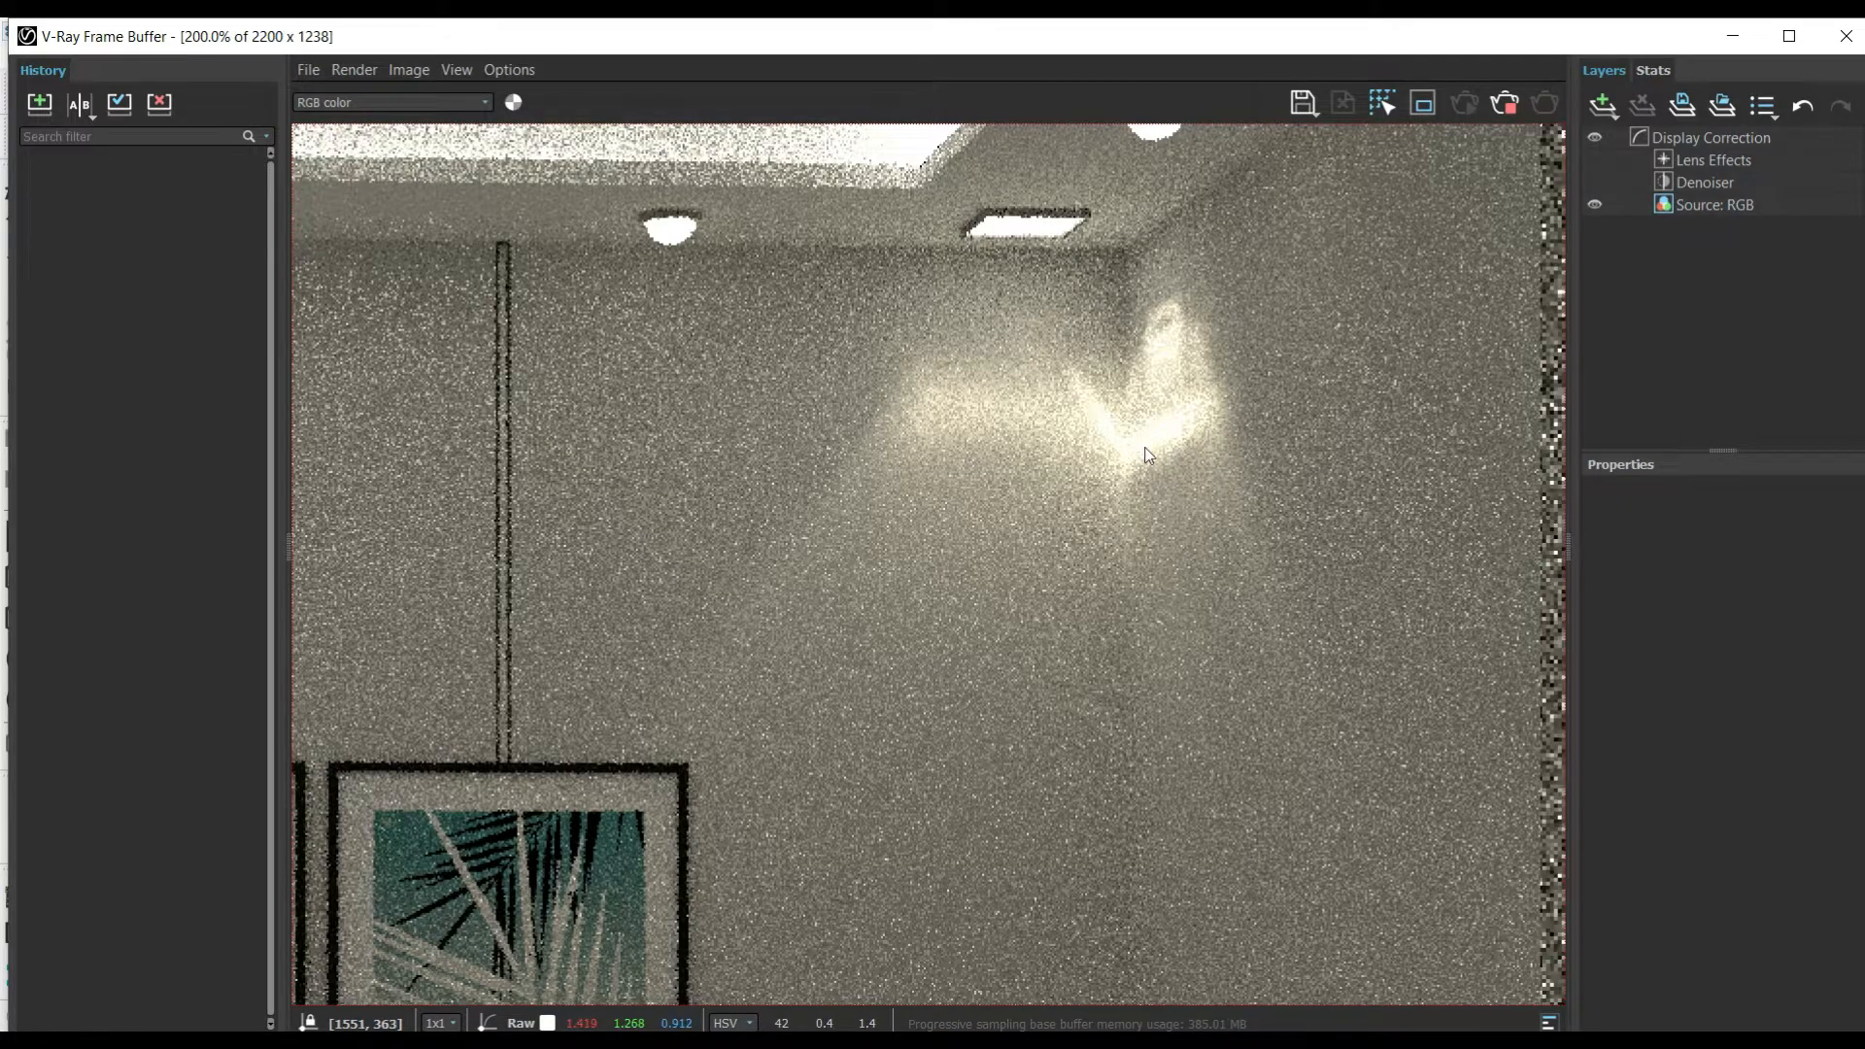
{"action": "scroll", "coordinate": [1057, 701], "scroll_direction": "down", "scroll_amount": 2}
{"action": "scroll", "coordinate": [1069, 707], "scroll_direction": "up", "scroll_amount": 1}
{"action": "scroll", "coordinate": [1058, 714], "scroll_direction": "down", "scroll_amount": 1}
{"action": "scroll", "coordinate": [1078, 777], "scroll_direction": "up", "scroll_amount": 2}
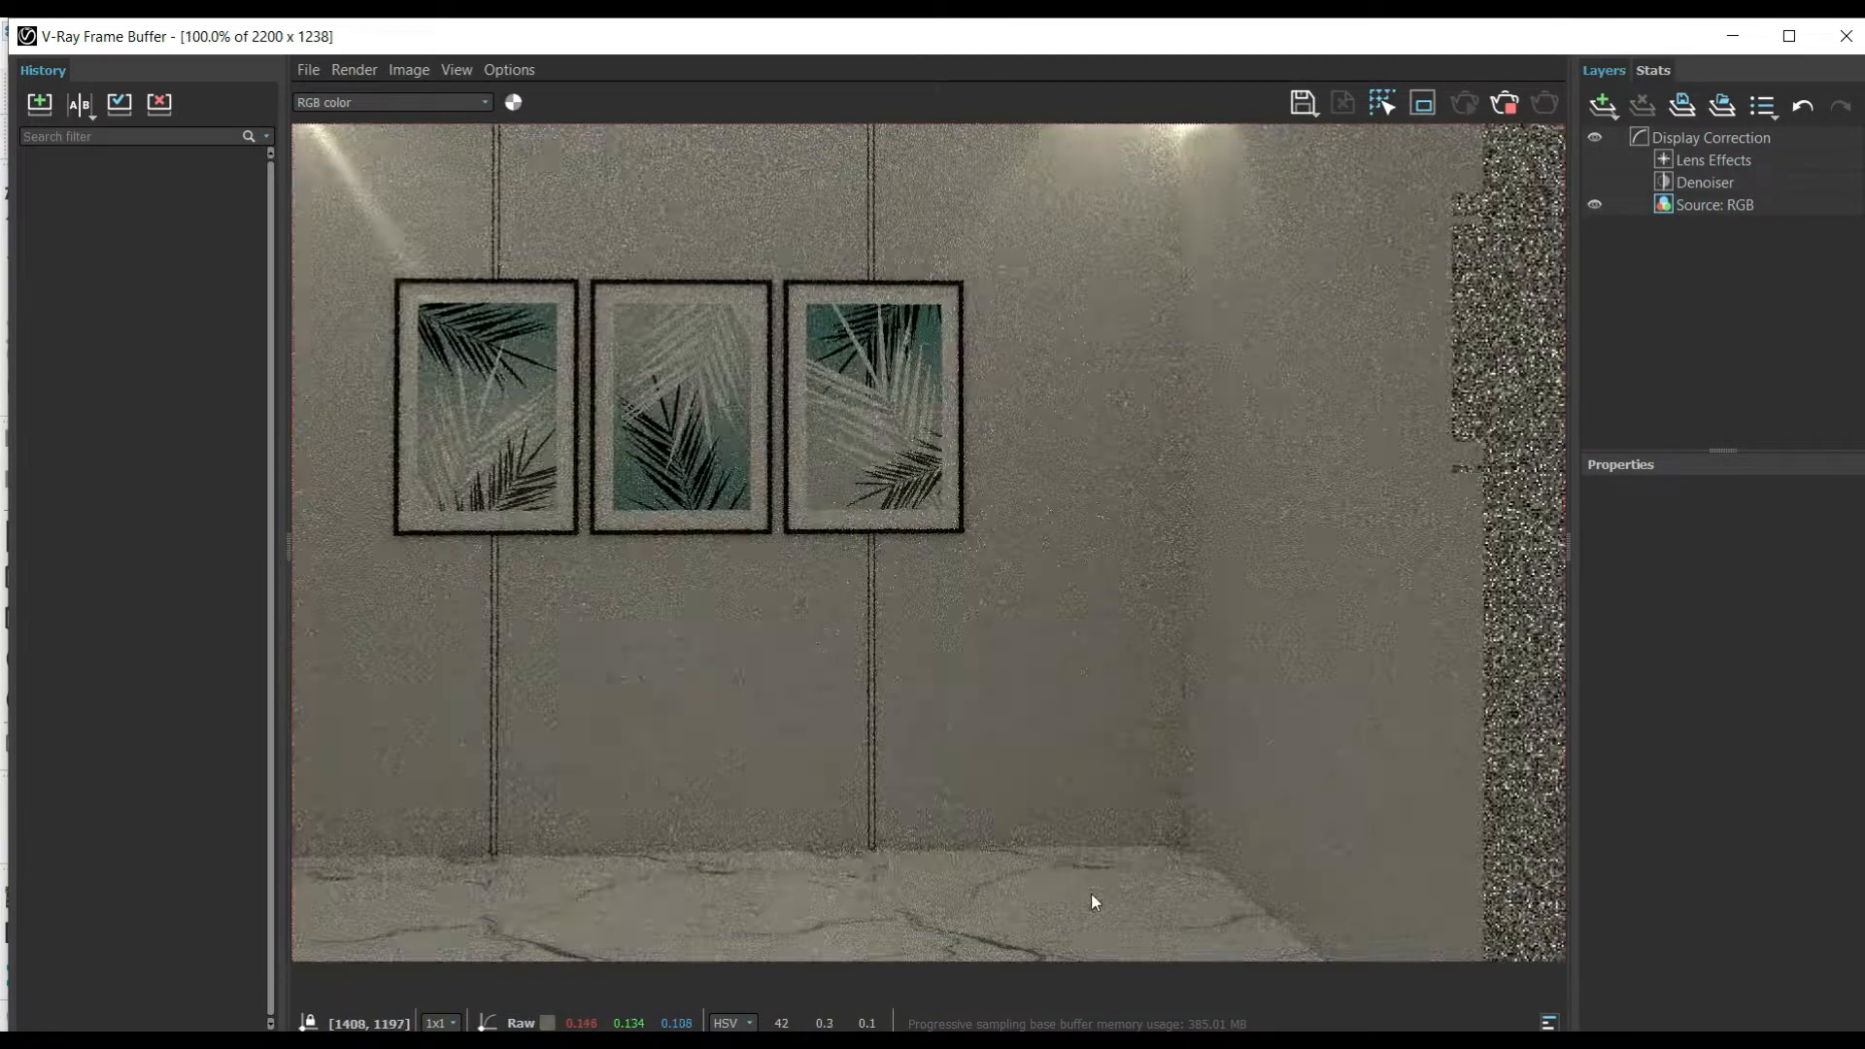
{"action": "scroll", "coordinate": [1164, 866], "scroll_direction": "up", "scroll_amount": 2}
{"action": "scroll", "coordinate": [1147, 644], "scroll_direction": "down", "scroll_amount": 5}
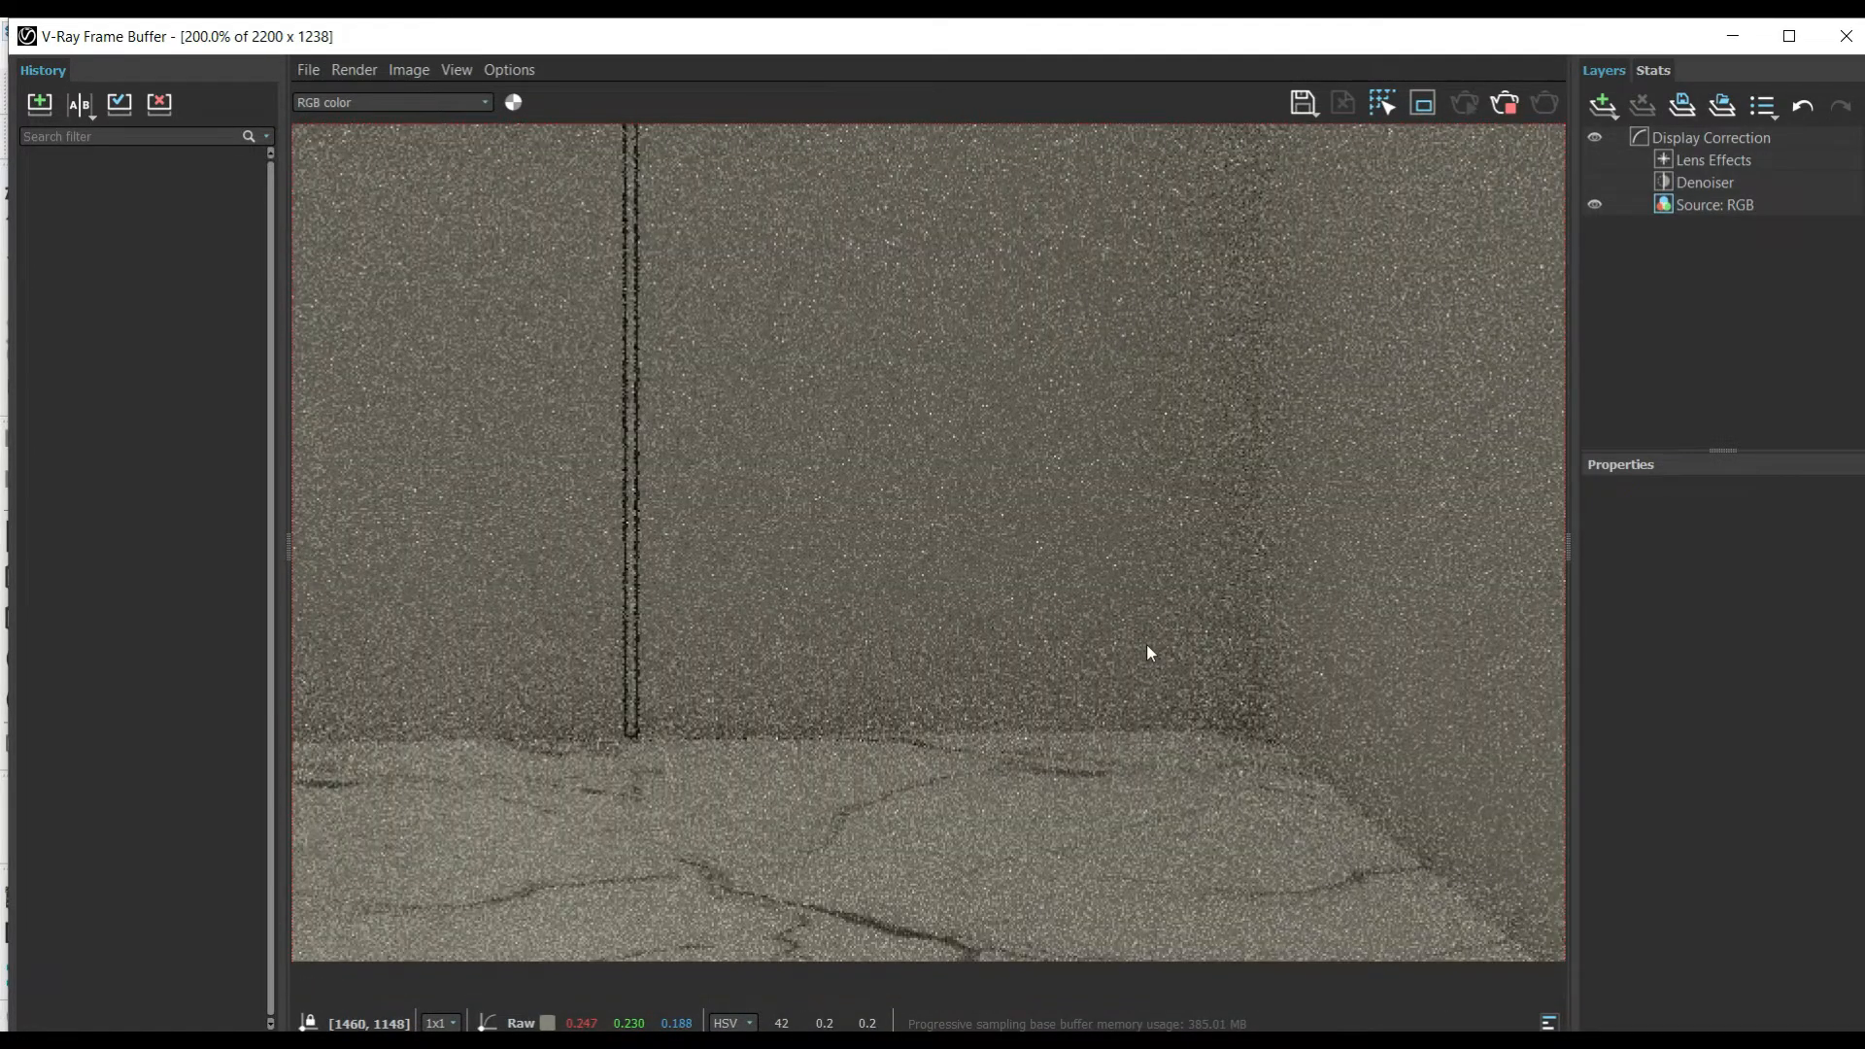
{"action": "scroll", "coordinate": [1073, 477], "scroll_direction": "up", "scroll_amount": 2}
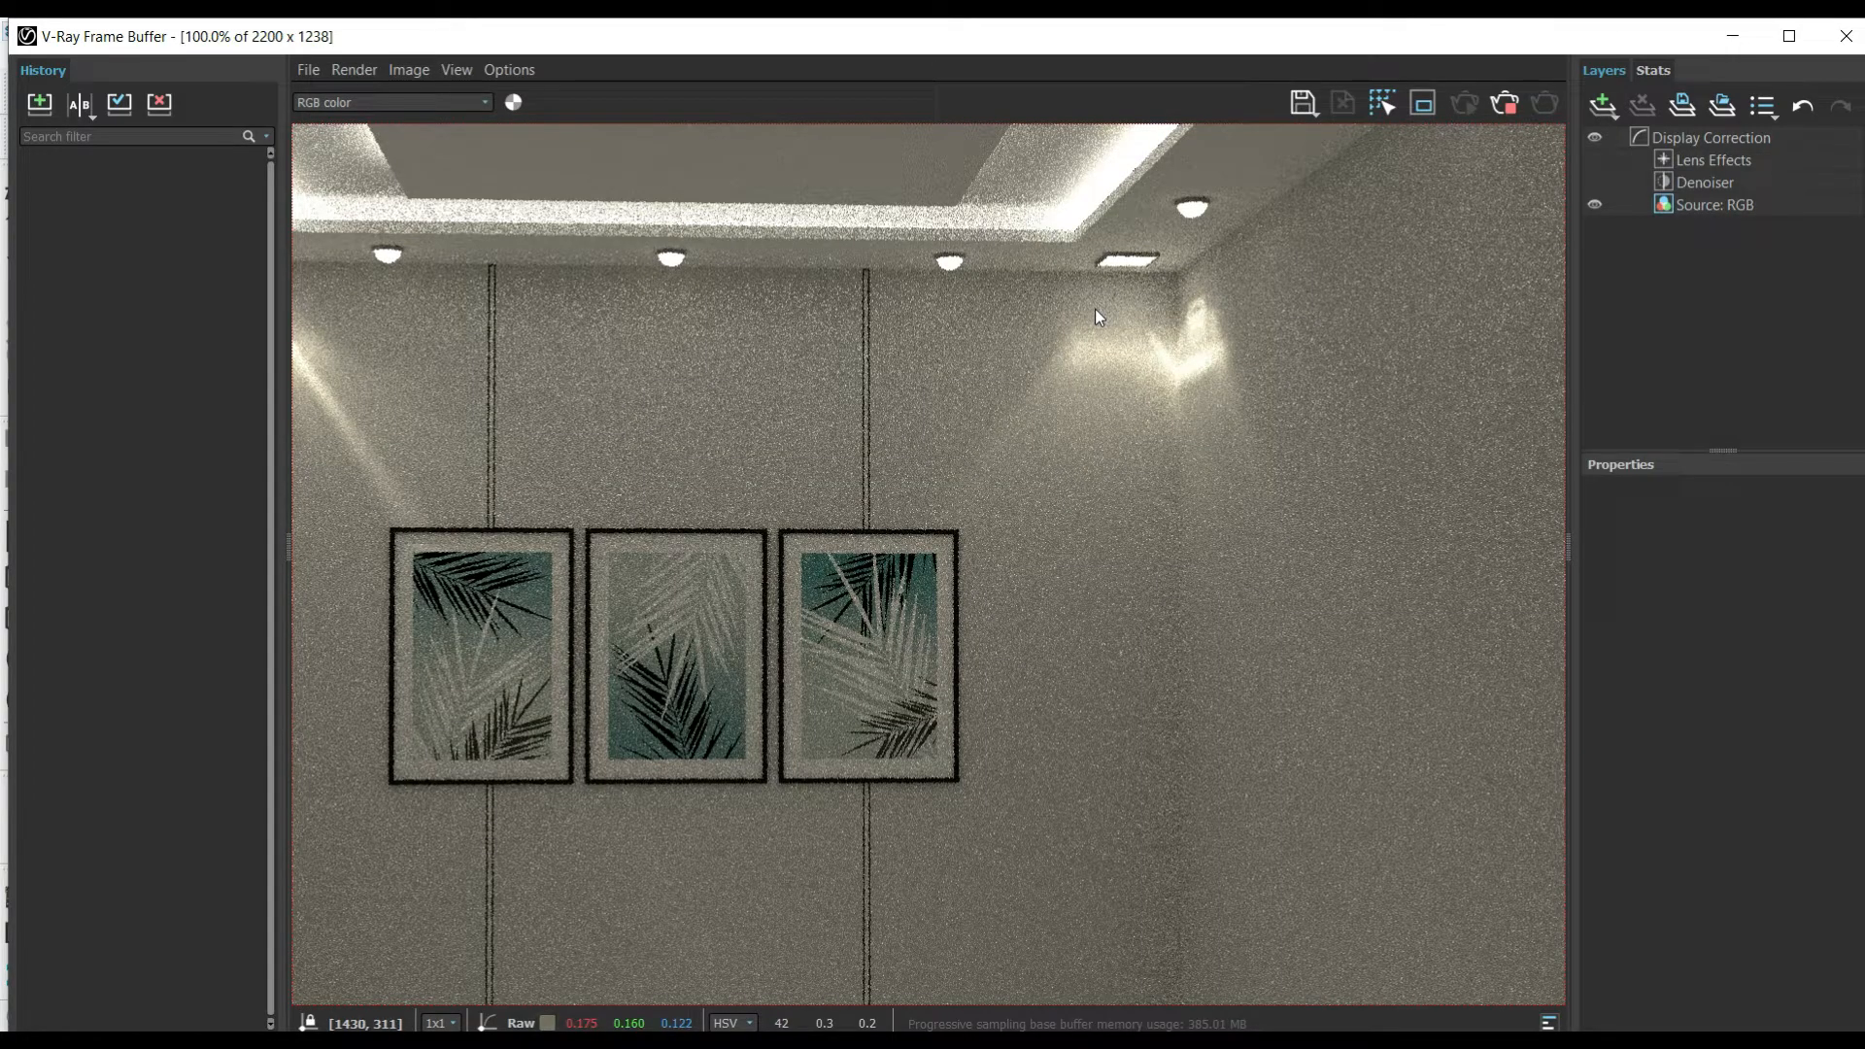
{"action": "scroll", "coordinate": [1258, 296], "scroll_direction": "up", "scroll_amount": 1}
{"action": "scroll", "coordinate": [991, 427], "scroll_direction": "down", "scroll_amount": 1}
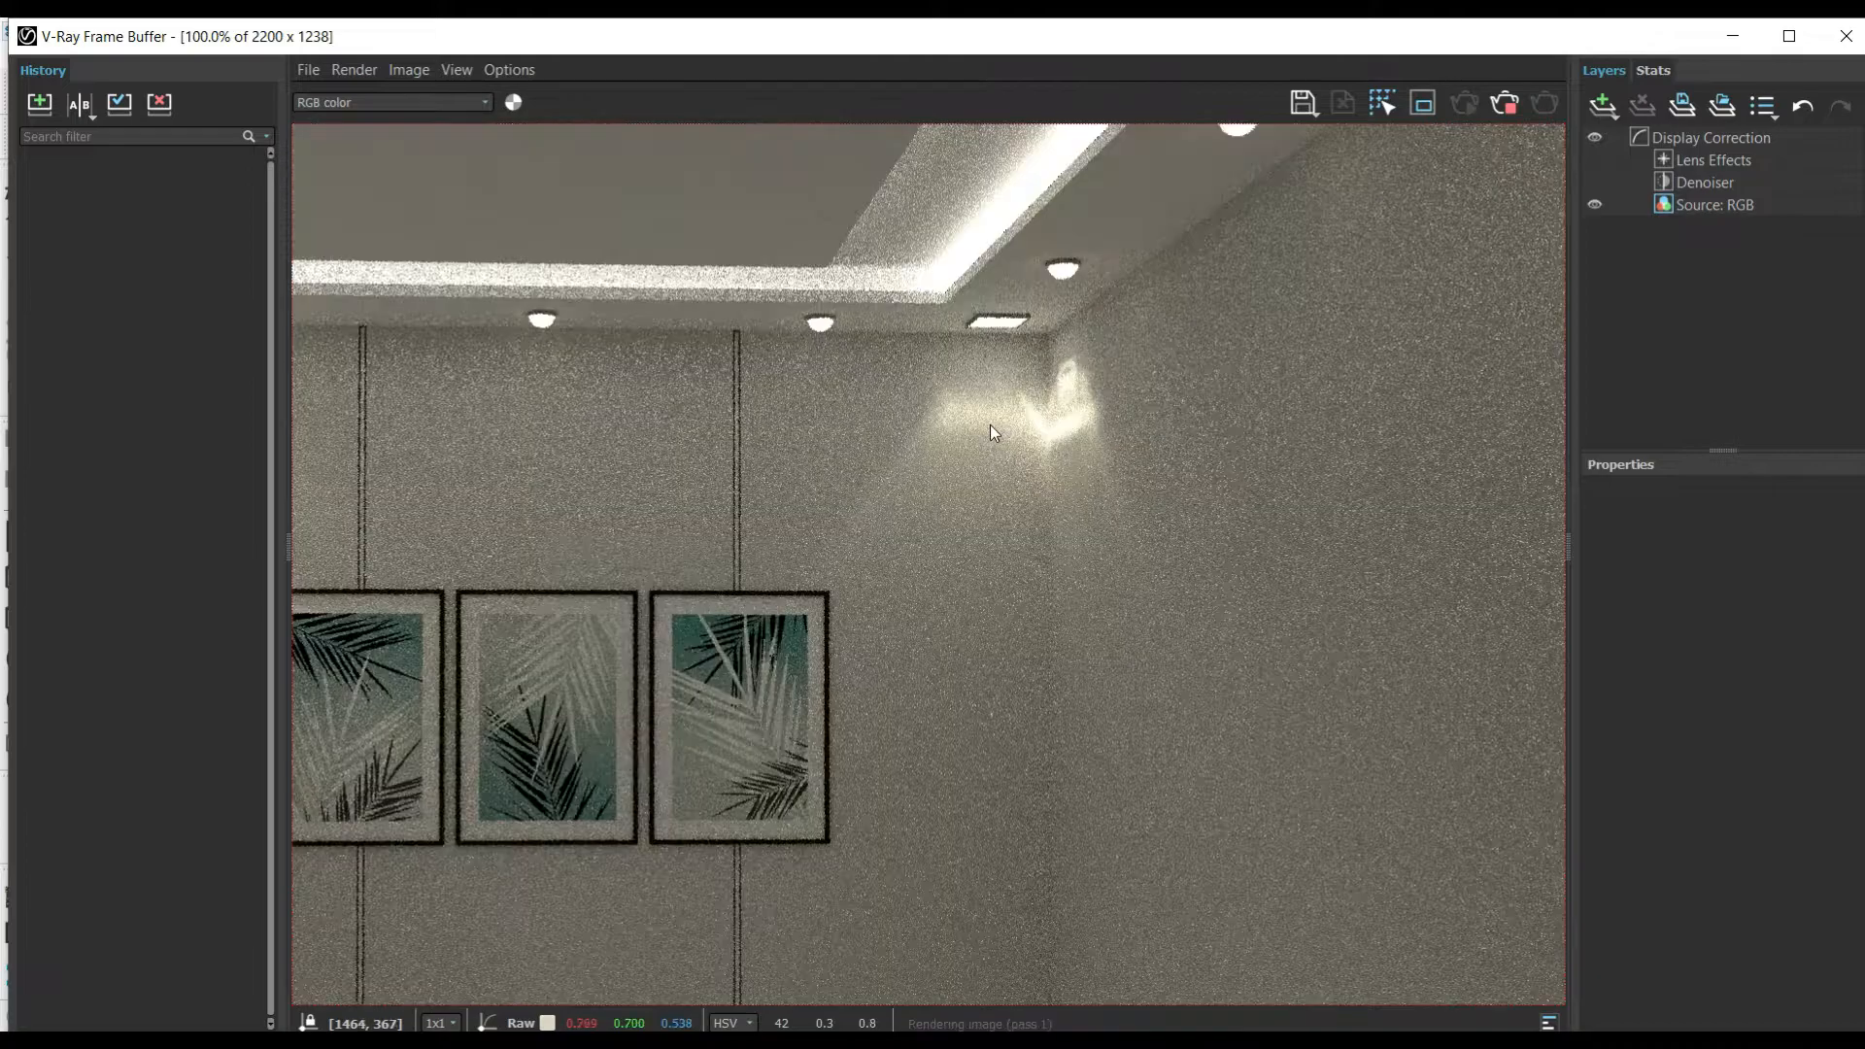
{"action": "scroll", "coordinate": [1409, 440], "scroll_direction": "down", "scroll_amount": 1}
{"action": "scroll", "coordinate": [678, 474], "scroll_direction": "up", "scroll_amount": 1}
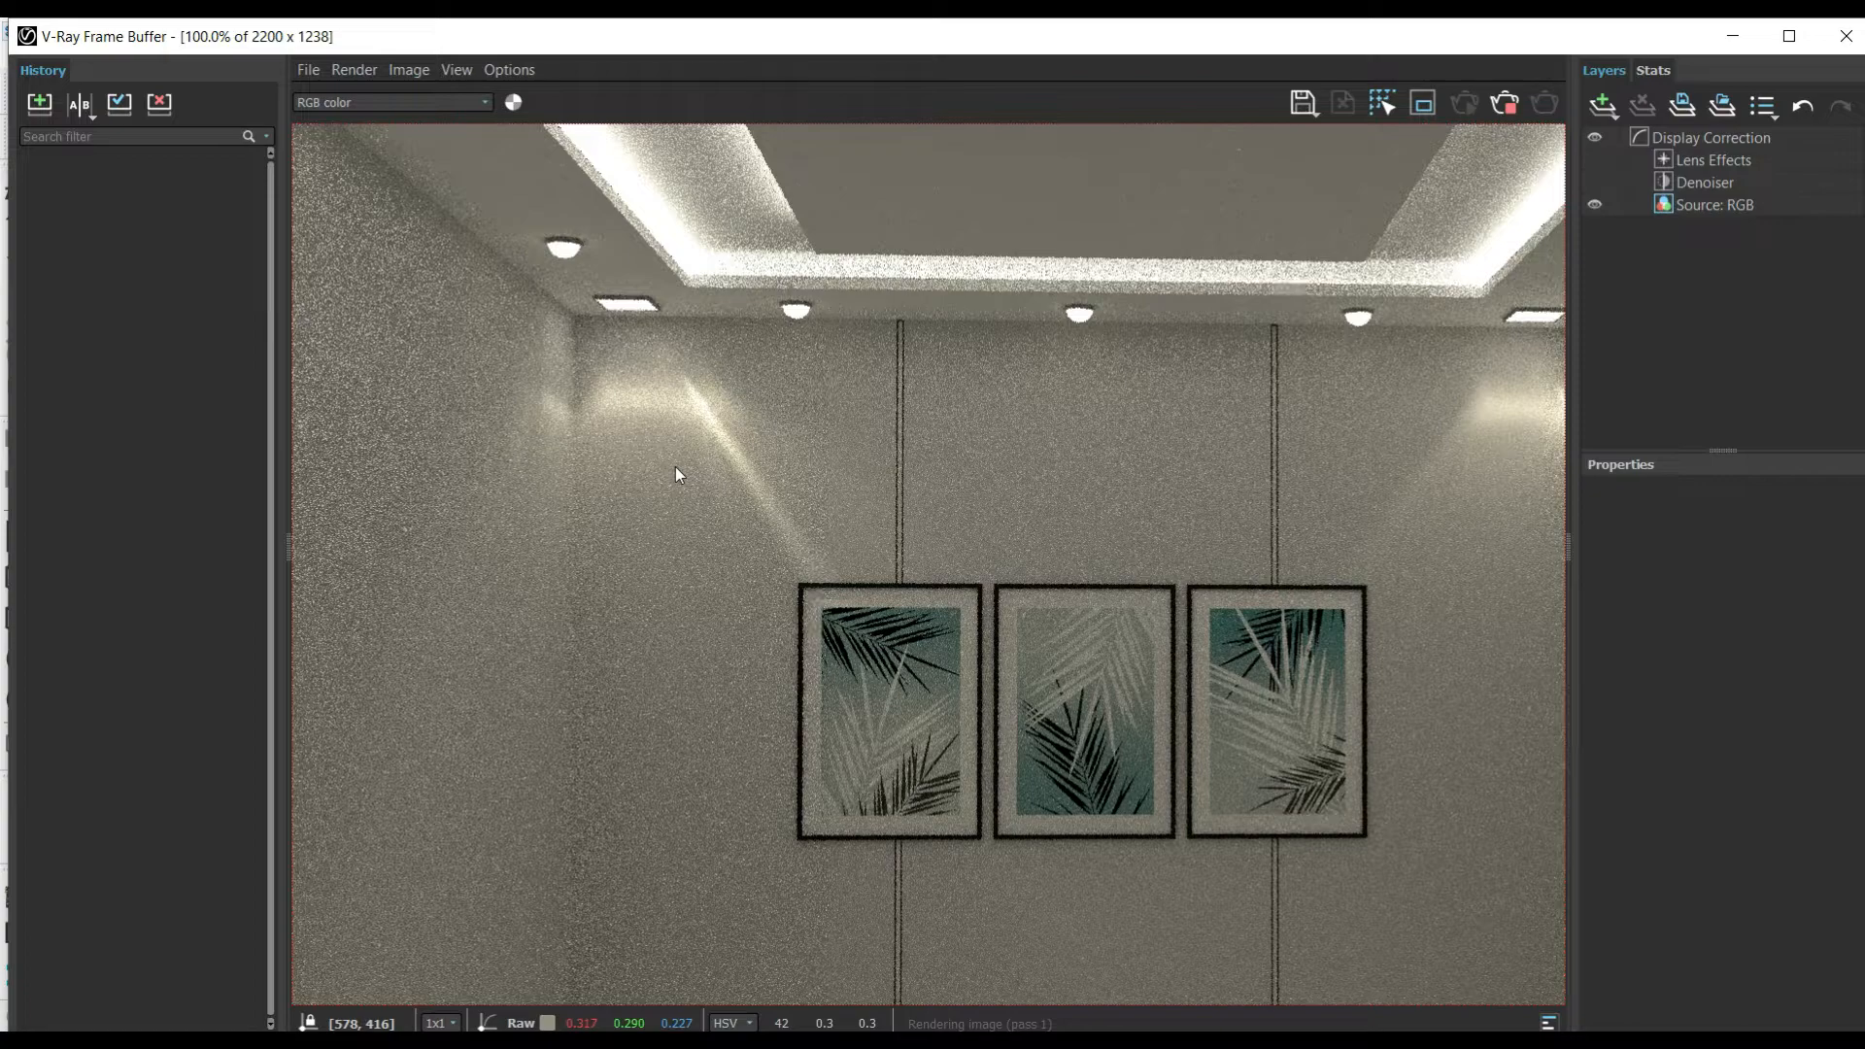
{"action": "scroll", "coordinate": [662, 470], "scroll_direction": "down", "scroll_amount": 1}
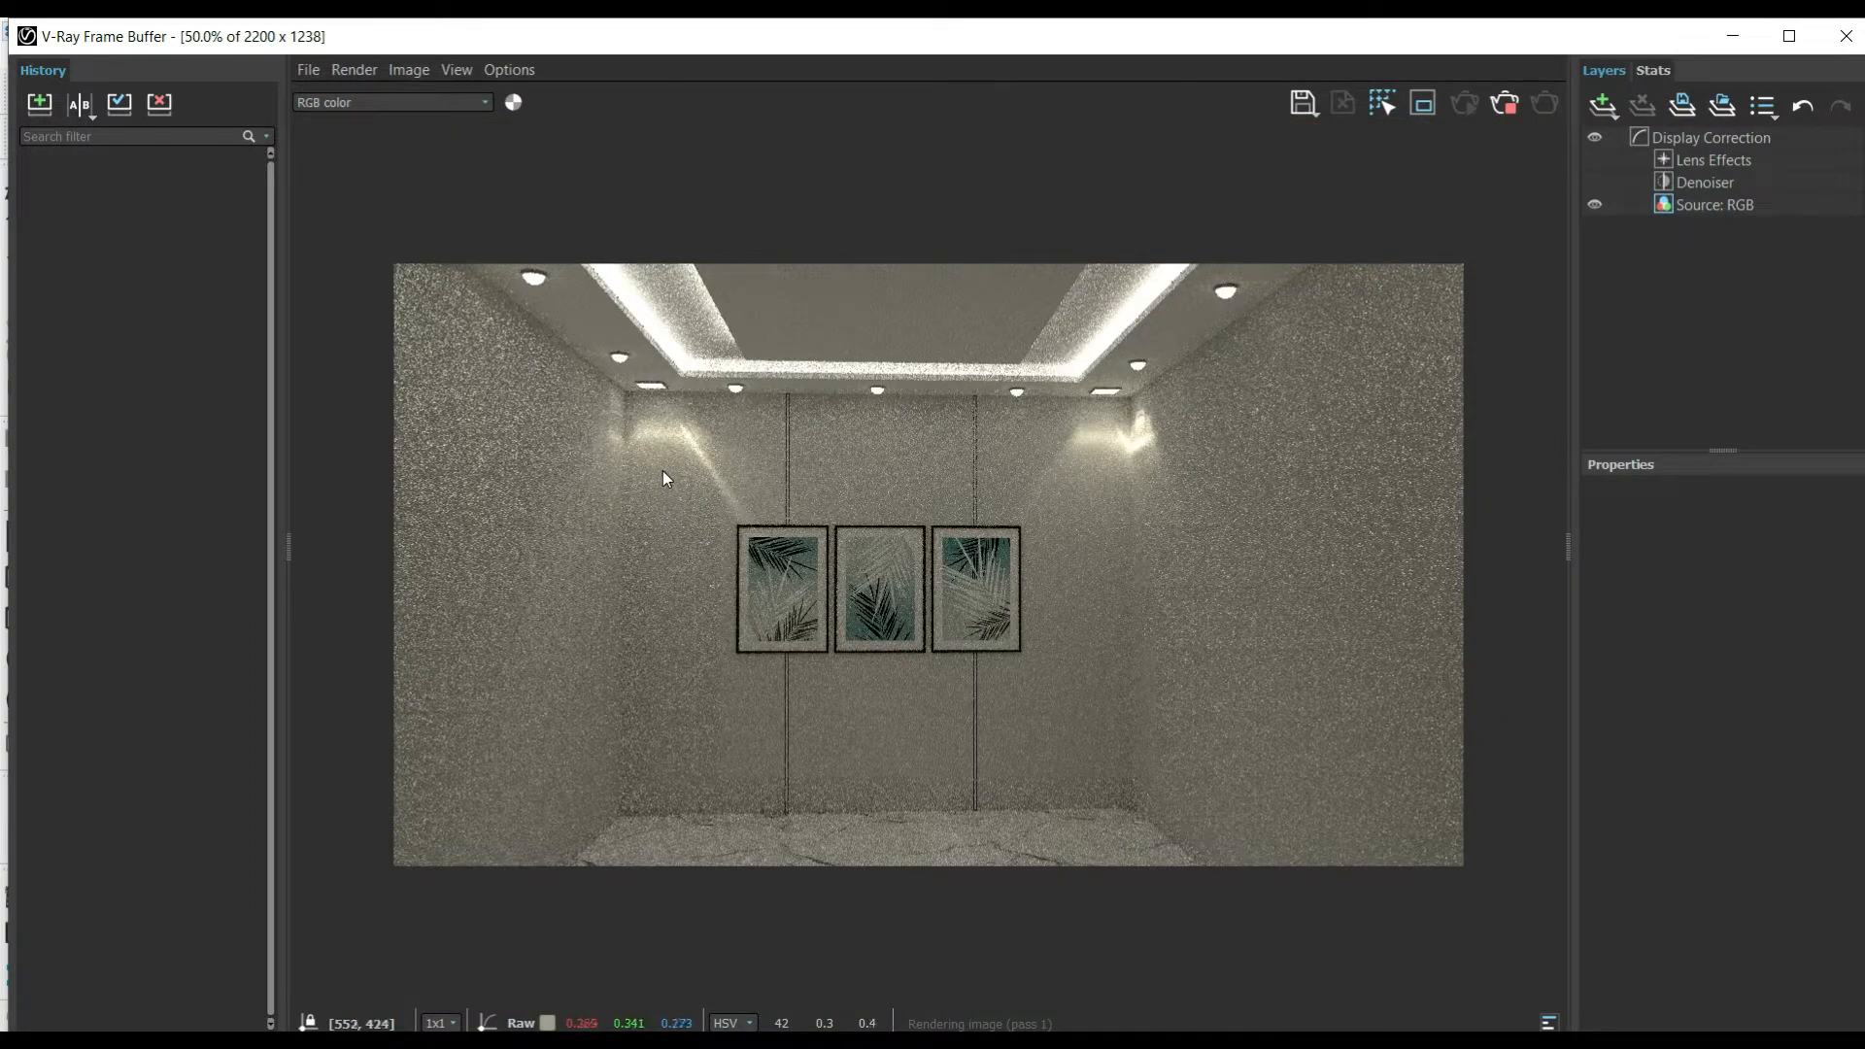
{"action": "scroll", "coordinate": [662, 471], "scroll_direction": "down", "scroll_amount": 1}
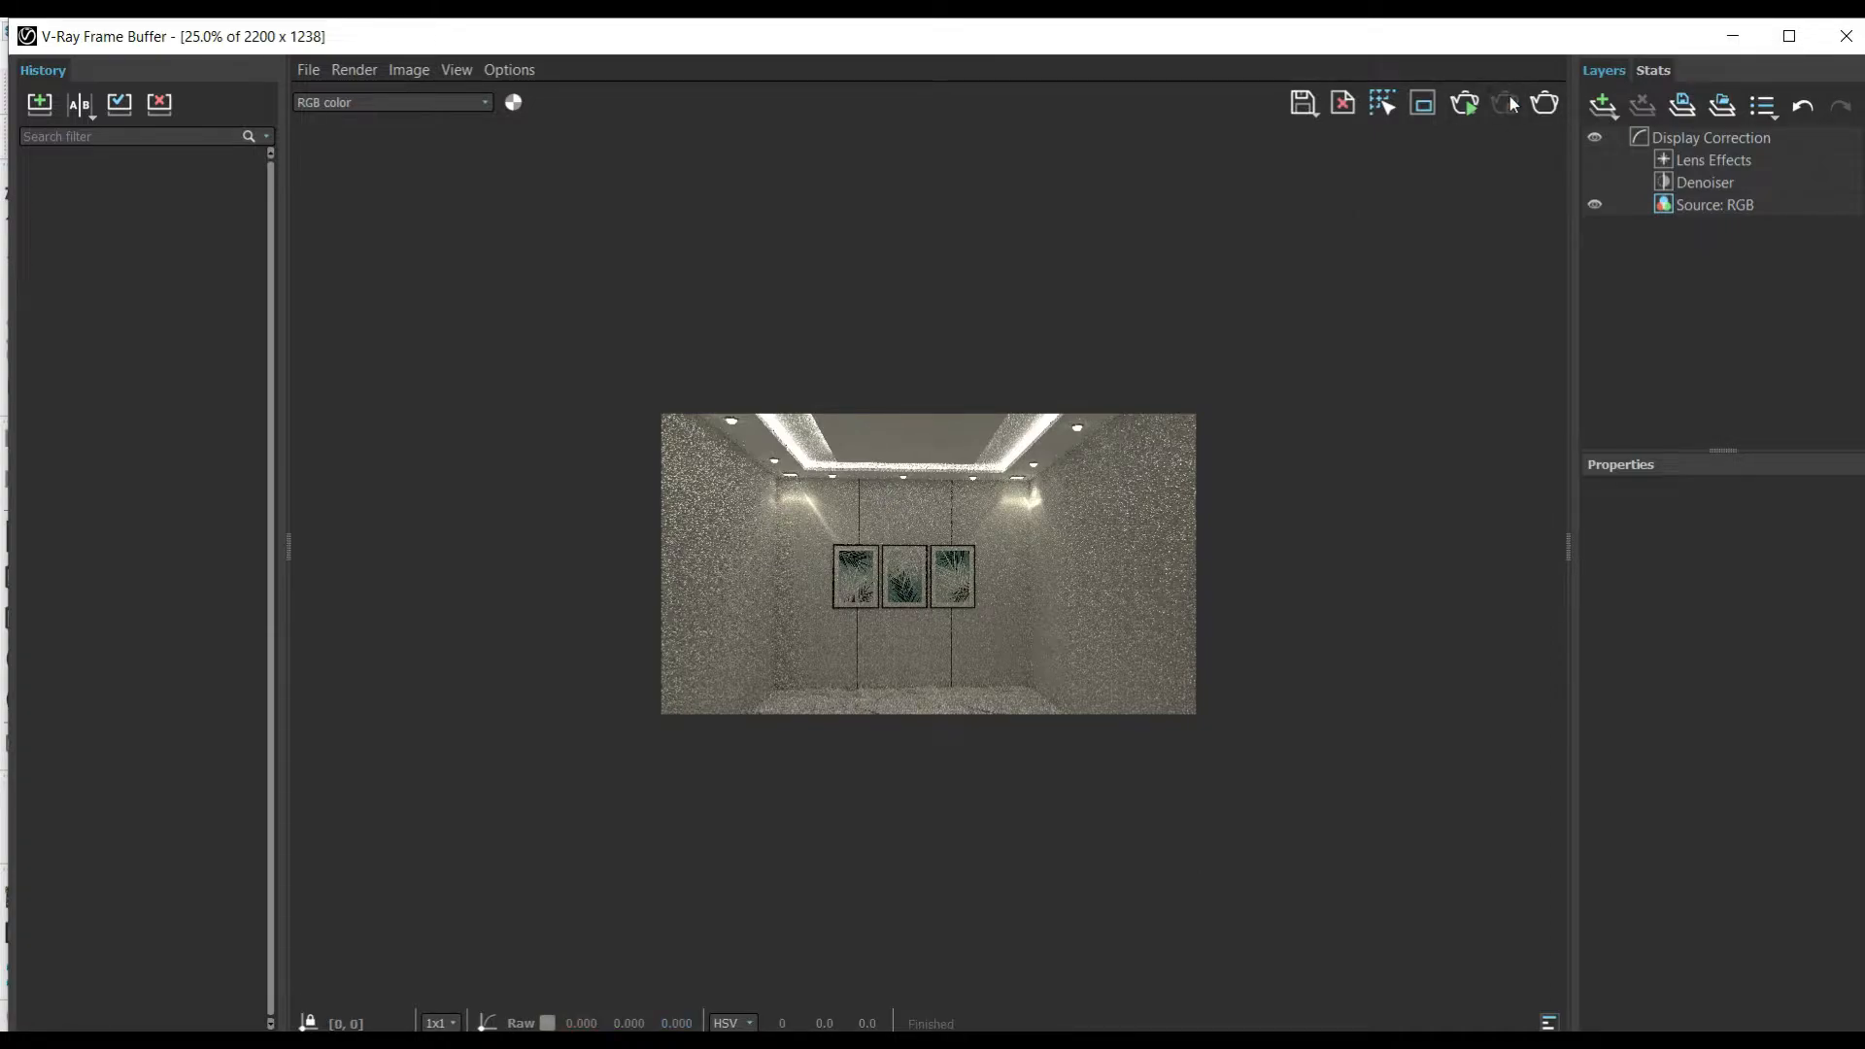
{"action": "left_click", "coordinate": [1846, 36]}
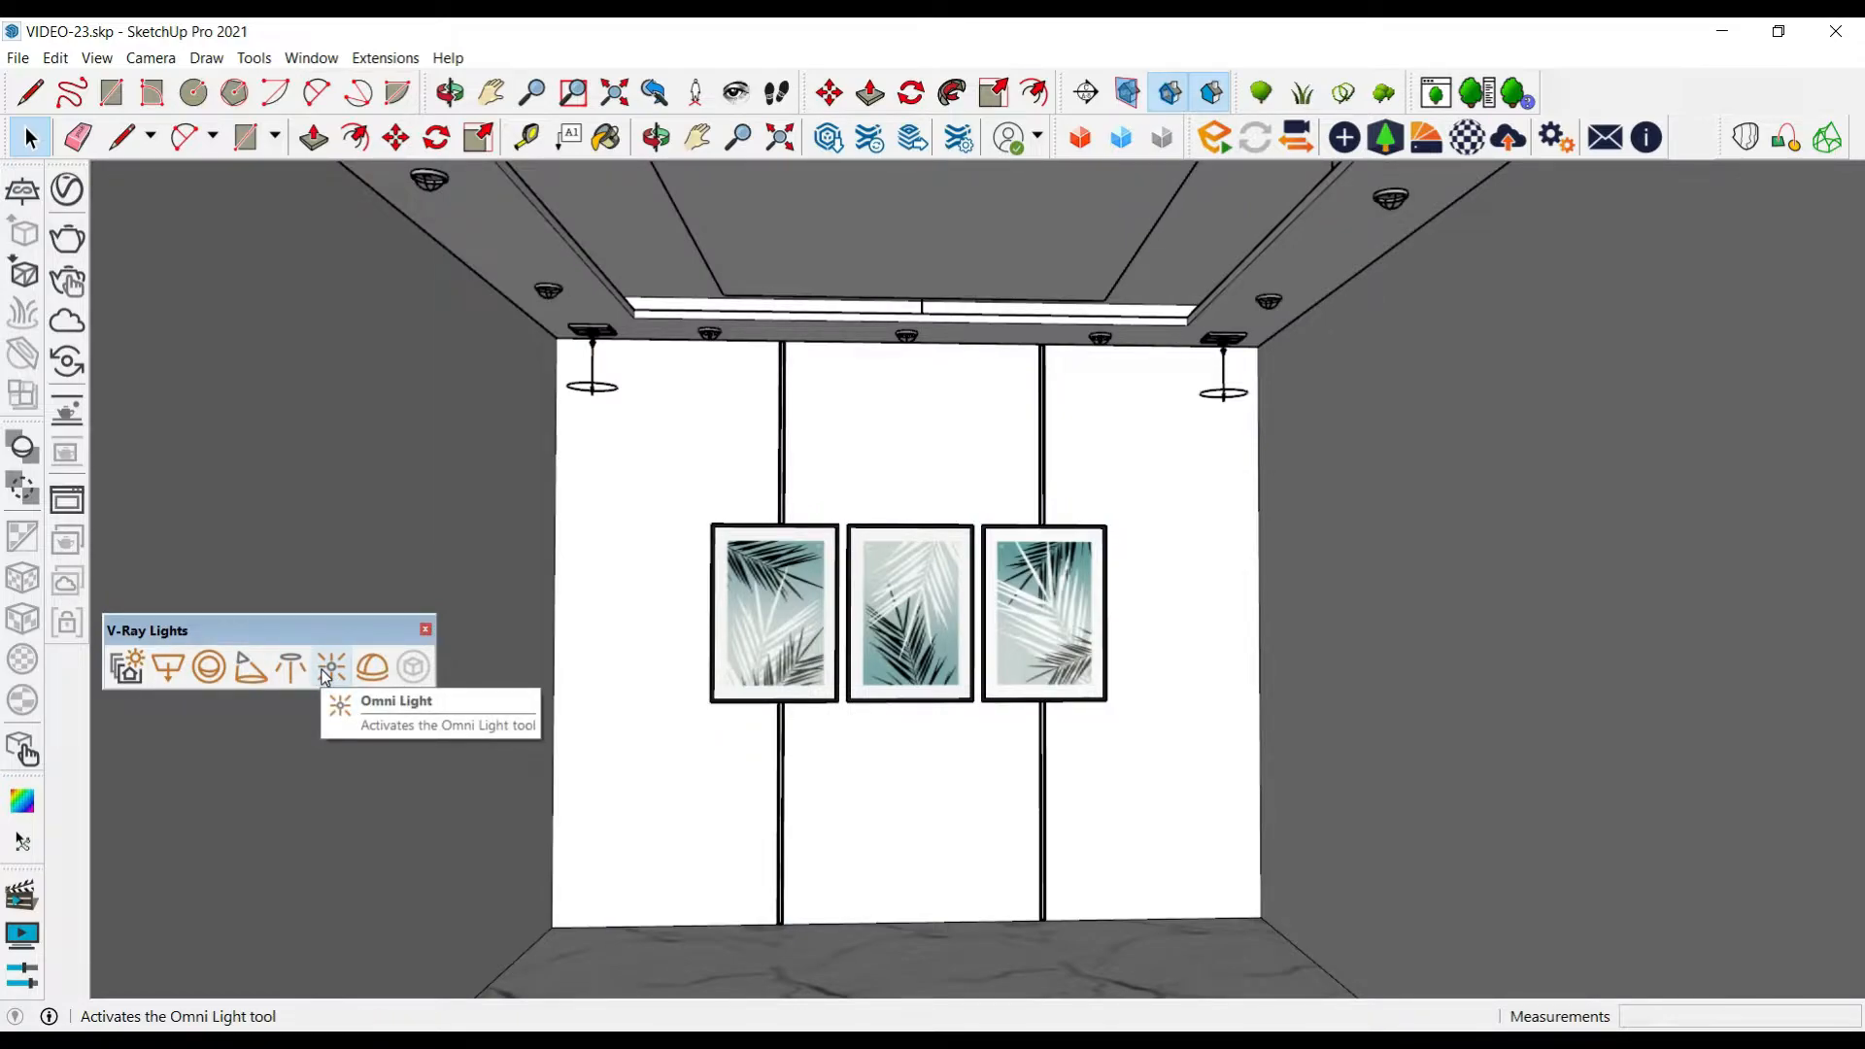
Place a V-Ray Omni Light on the floor beside the picture wall, below the first picture
{"action": "left_click", "coordinate": [330, 668]}
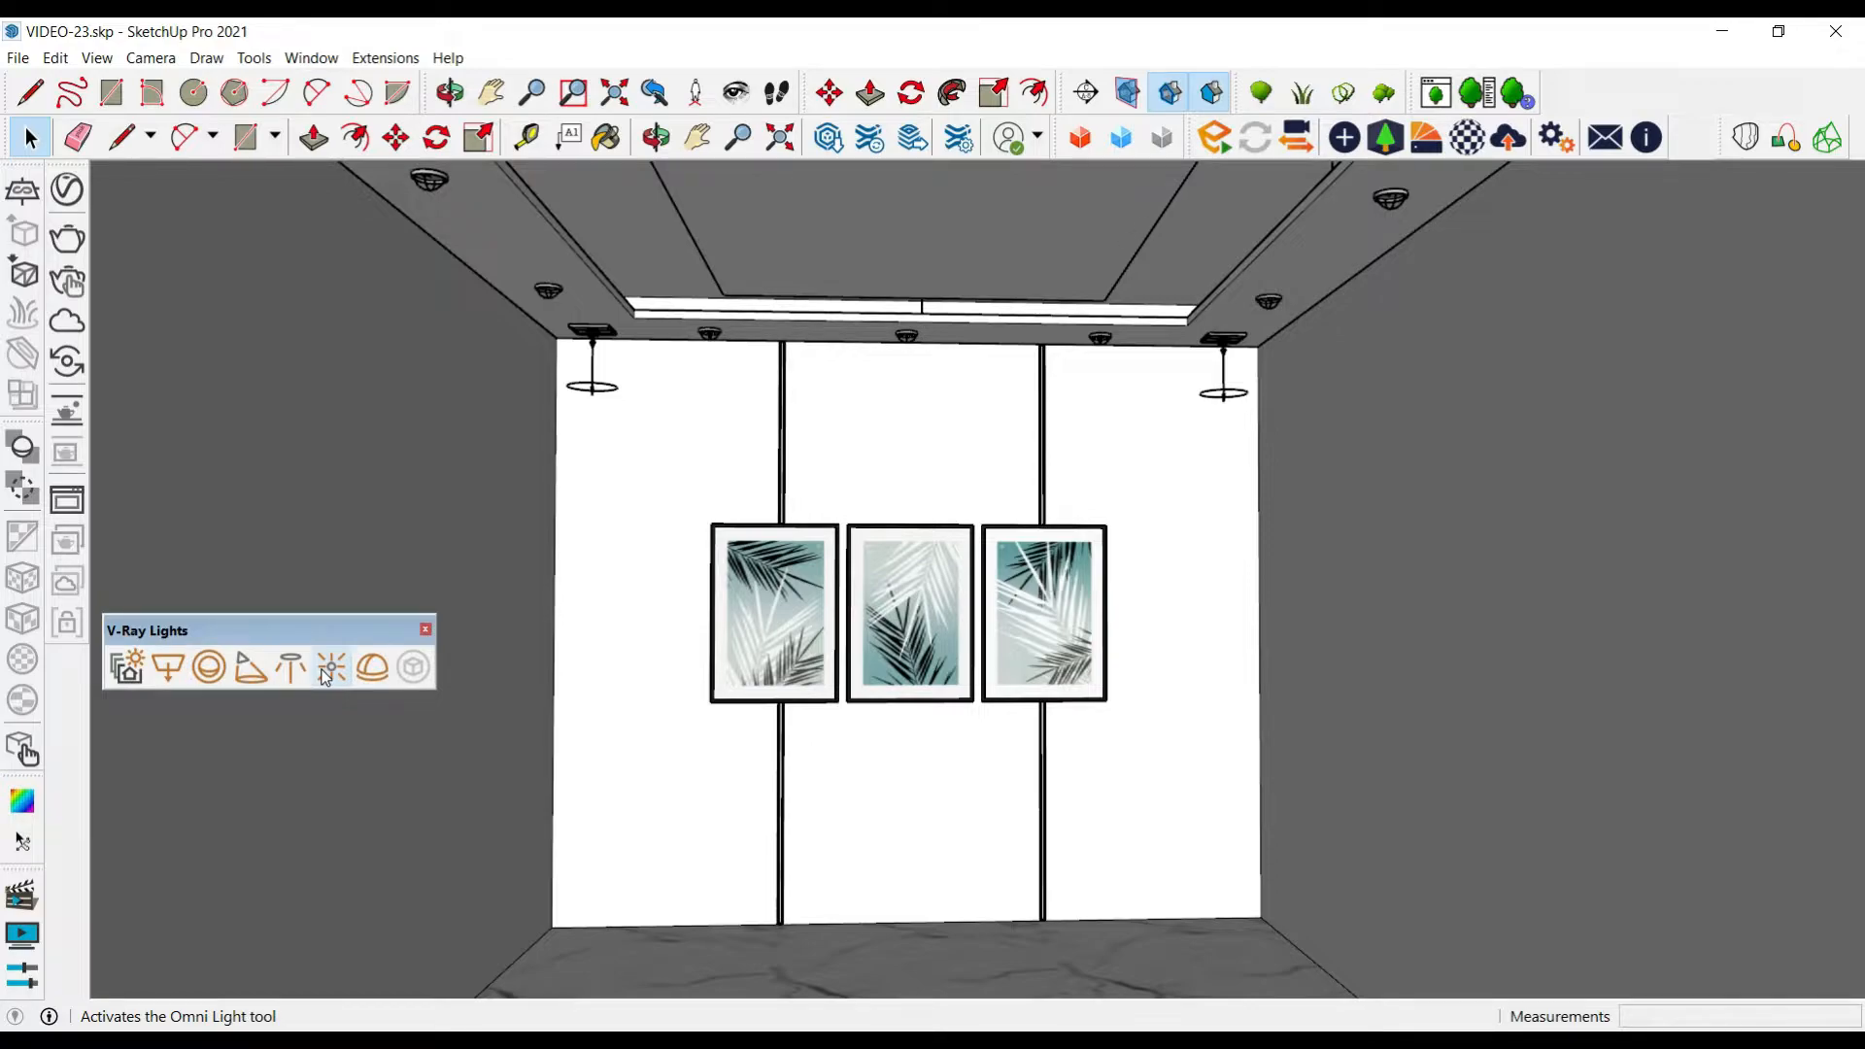
{"action": "left_click", "coordinate": [330, 670]}
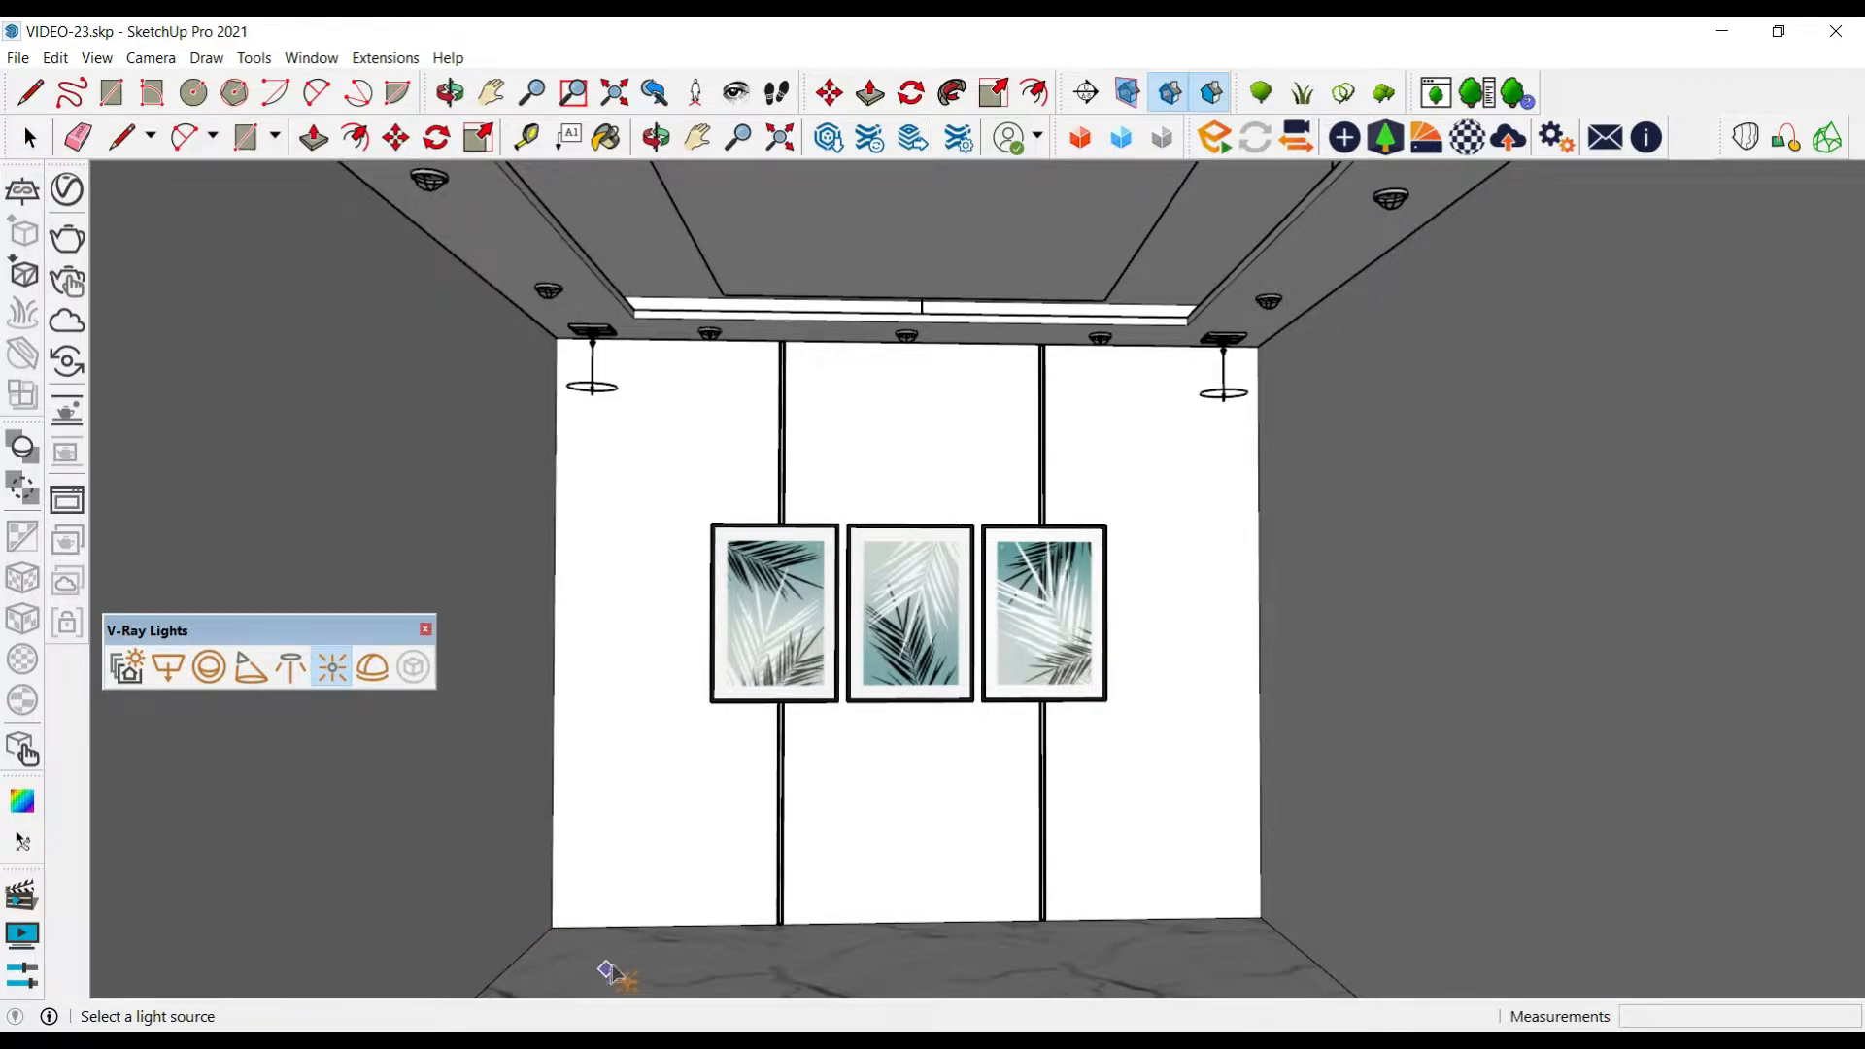
{"action": "left_click", "coordinate": [656, 939]}
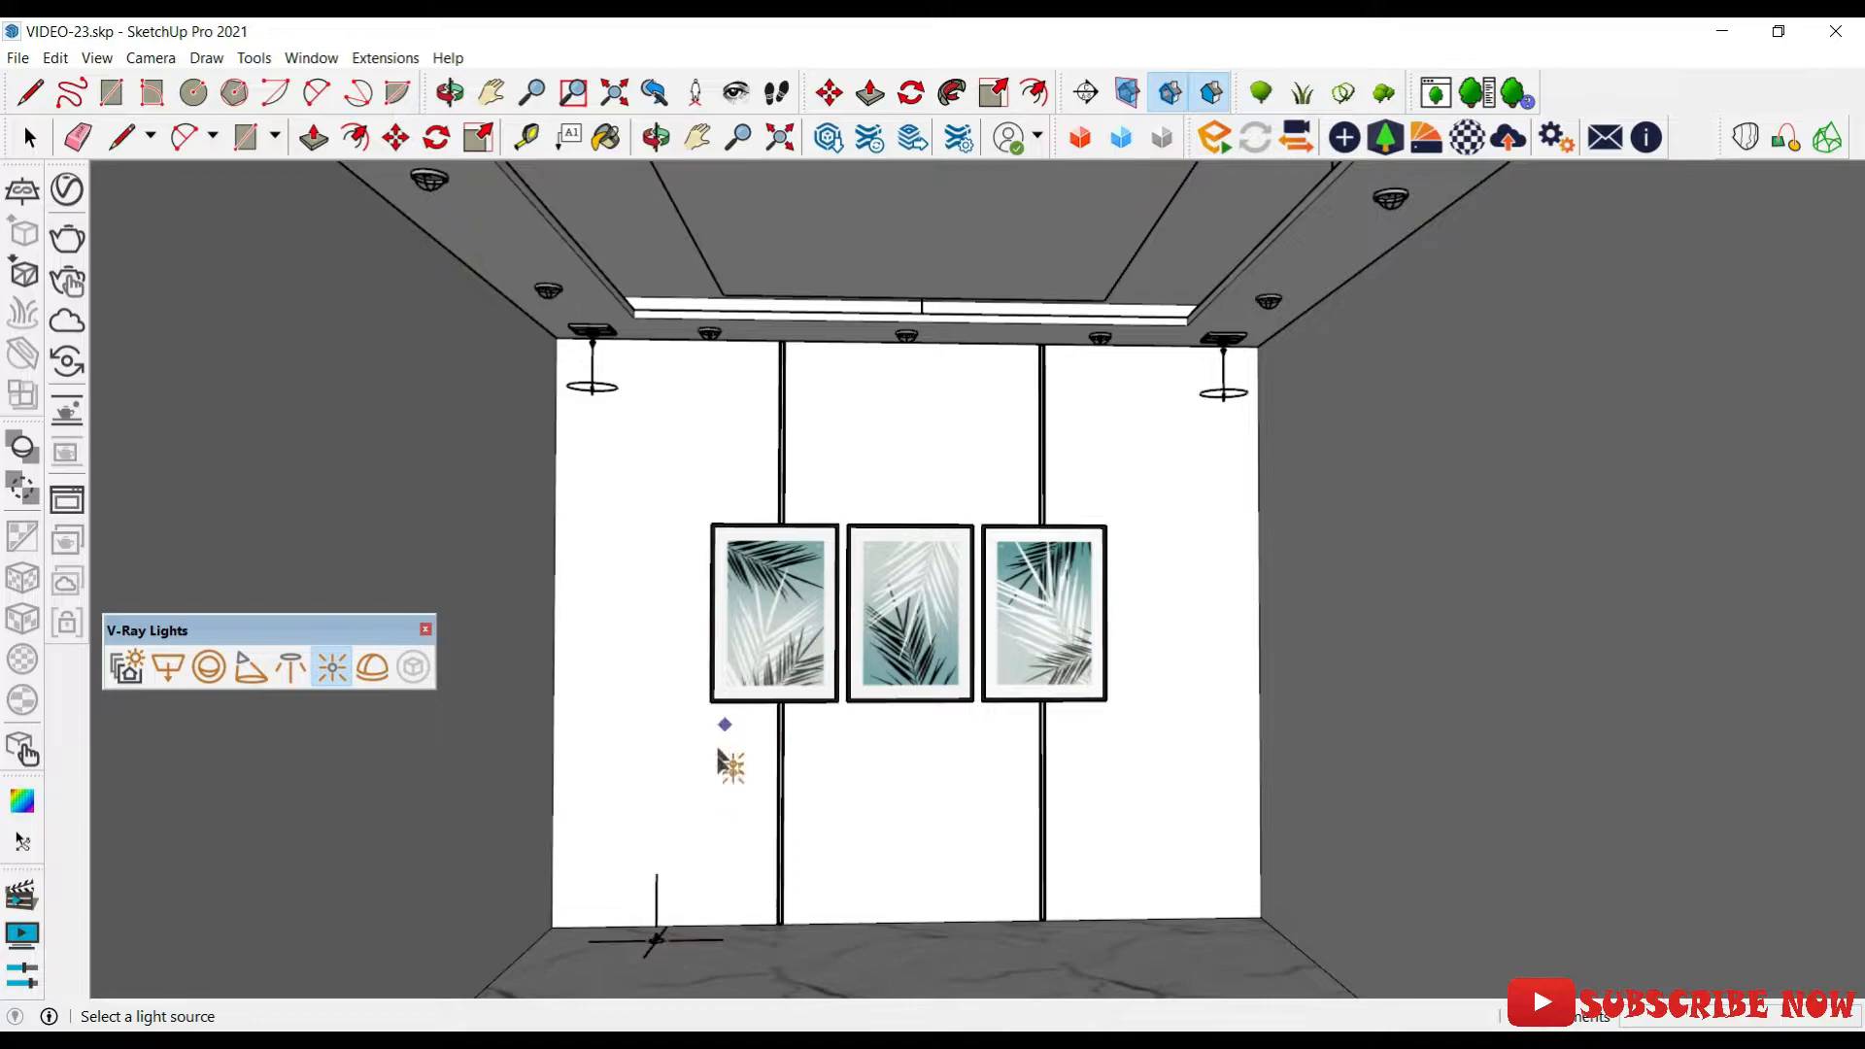
{"action": "left_click", "coordinate": [655, 939]}
{"action": "scroll", "coordinate": [670, 923], "scroll_direction": "down", "scroll_amount": 3}
{"action": "scroll", "coordinate": [685, 913], "scroll_direction": "up", "scroll_amount": 3}
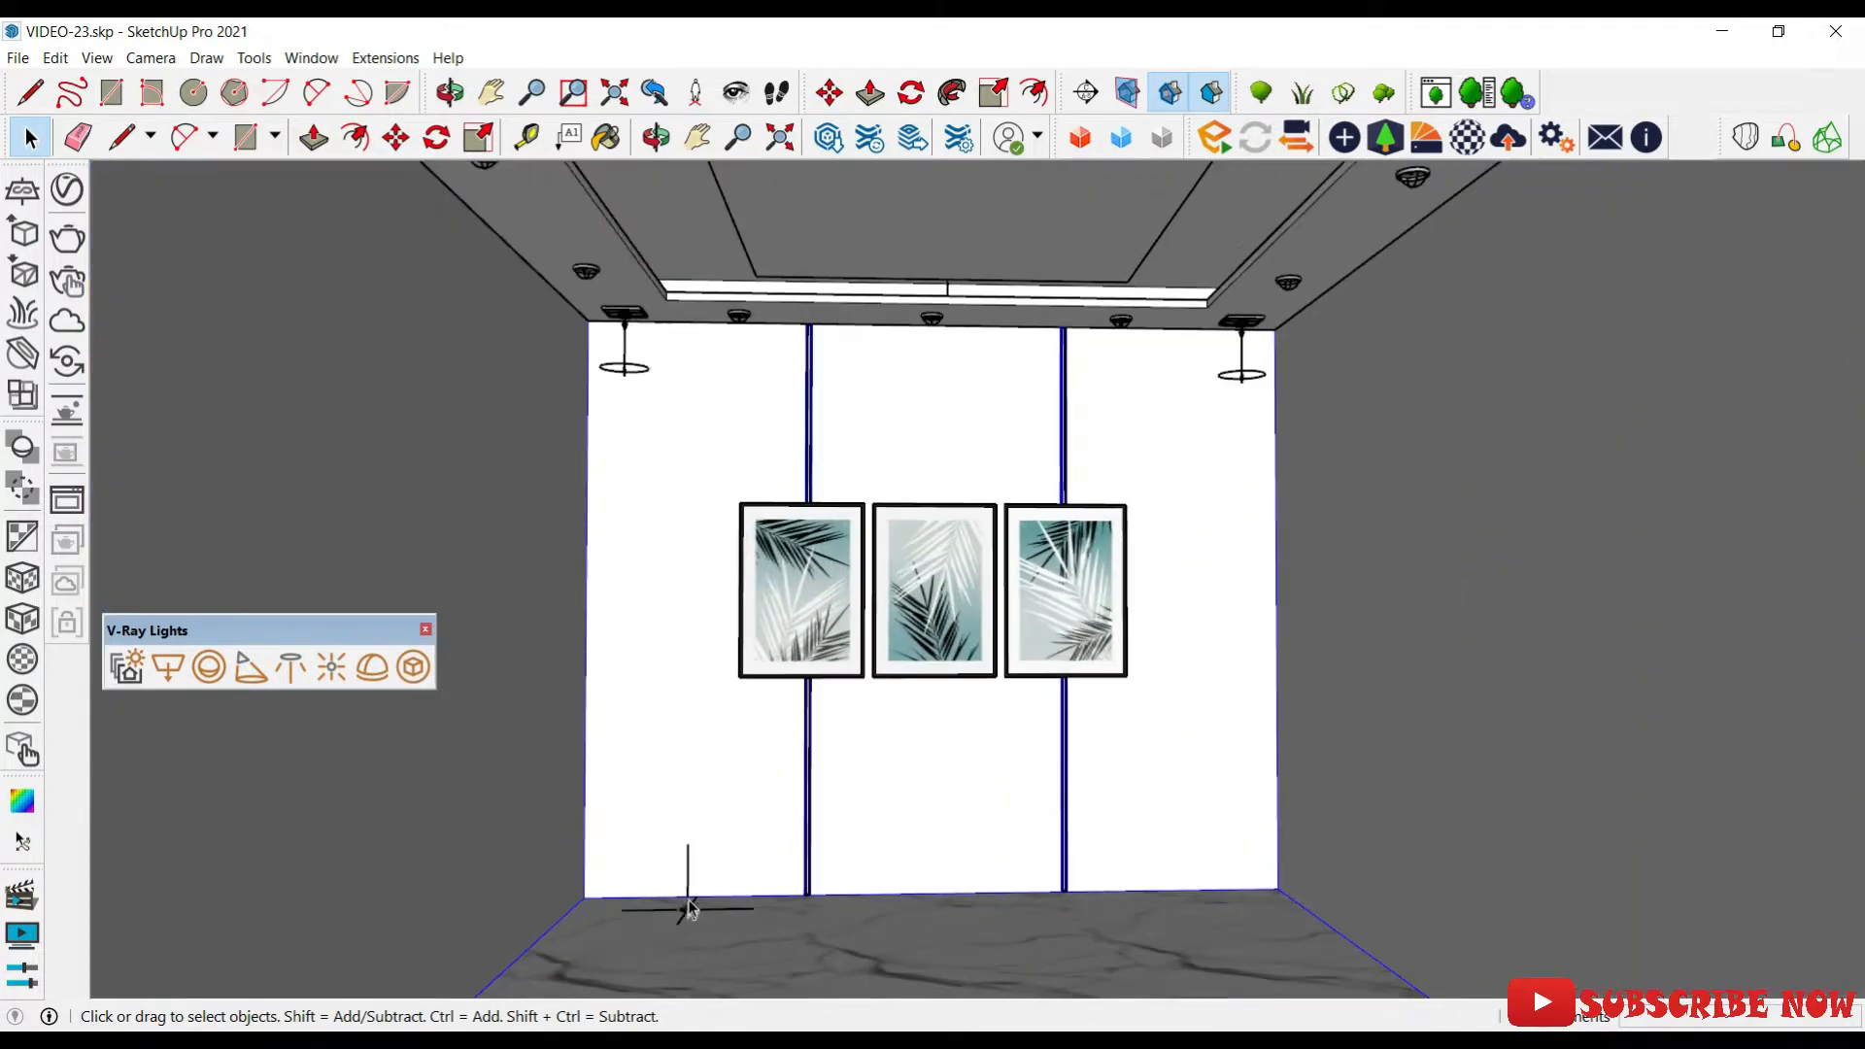
Raise the omni light about 2' straight above the floor
{"action": "left_click", "coordinate": [689, 911]}
{"action": "key", "text": "m"}
{"action": "left_click", "coordinate": [739, 853]}
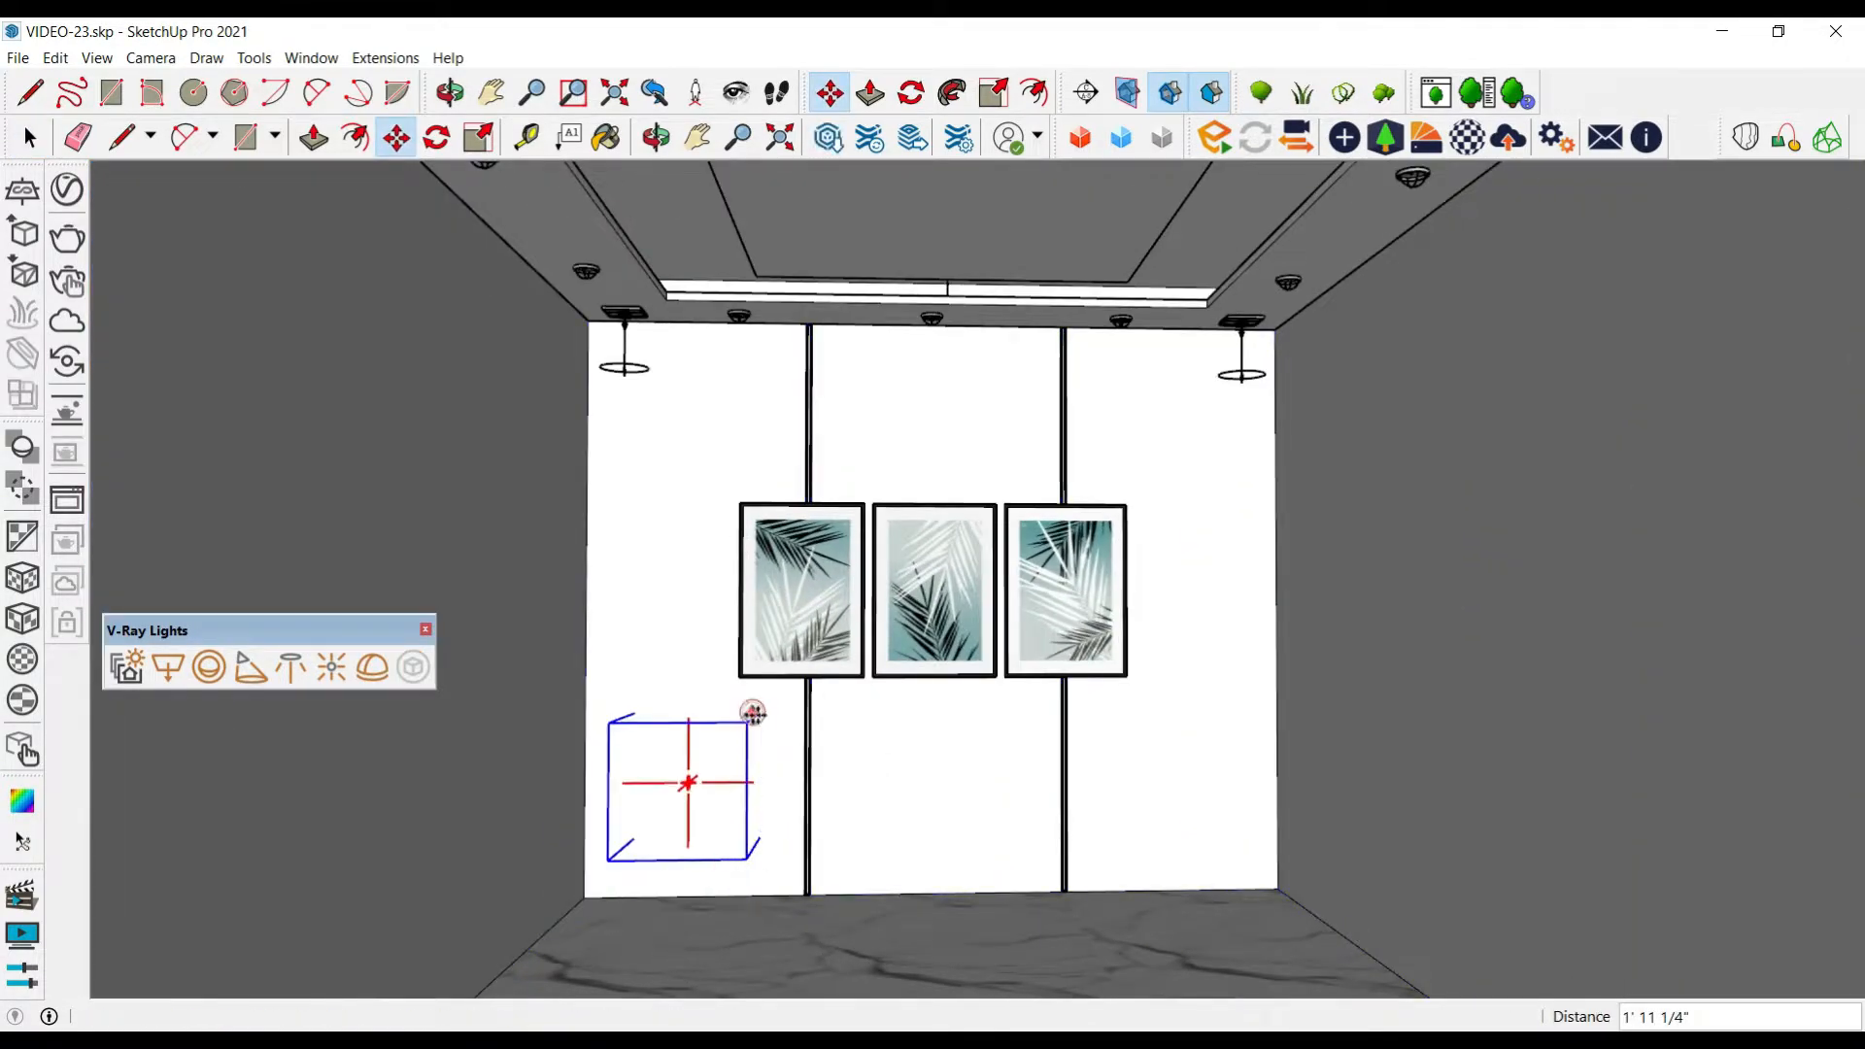
{"action": "scroll", "coordinate": [750, 745], "scroll_direction": "down", "scroll_amount": 3}
{"action": "left_click", "coordinate": [752, 745]}
{"action": "scroll", "coordinate": [770, 906], "scroll_direction": "up", "scroll_amount": 2}
Copy the omni light twice along the picture wall, spaced about 3' and about 3' 8" apart
{"action": "left_click", "coordinate": [774, 923]}
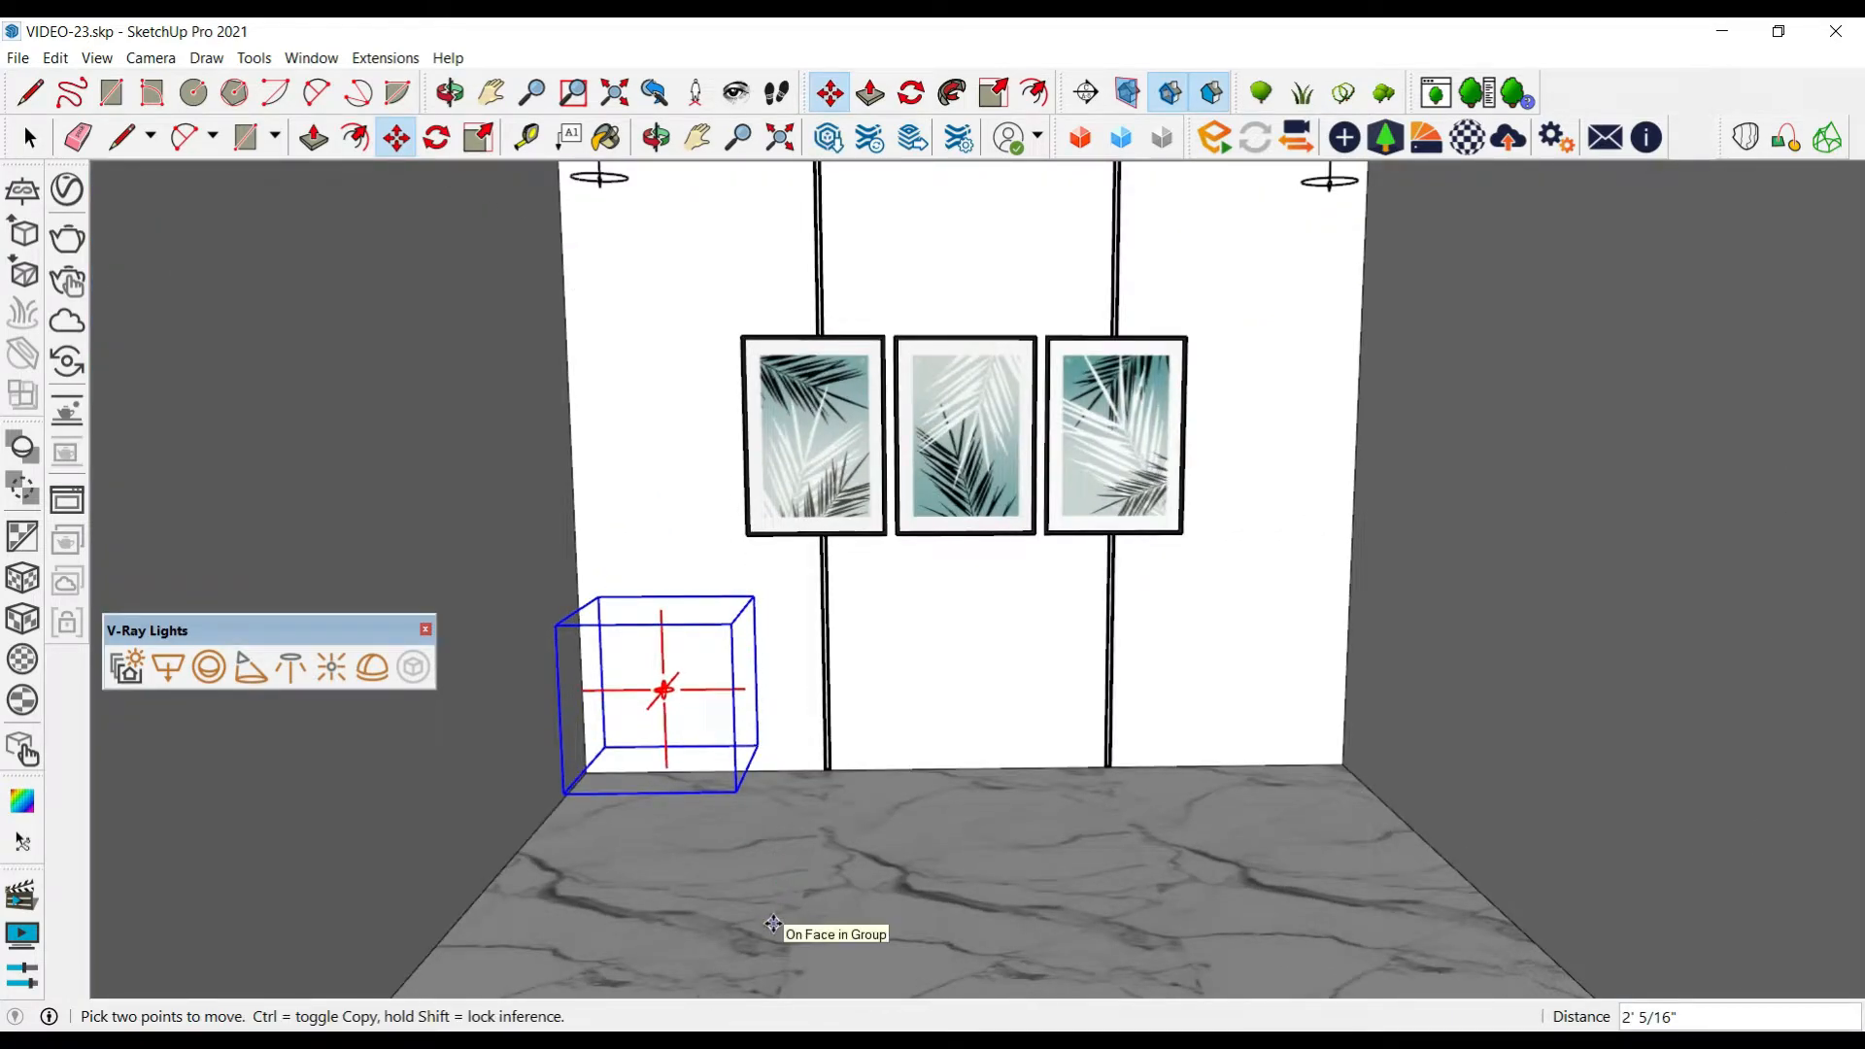
{"action": "scroll", "coordinate": [778, 918], "scroll_direction": "down", "scroll_amount": 3}
{"action": "key", "text": "ctrl"}
{"action": "left_click", "coordinate": [733, 851]}
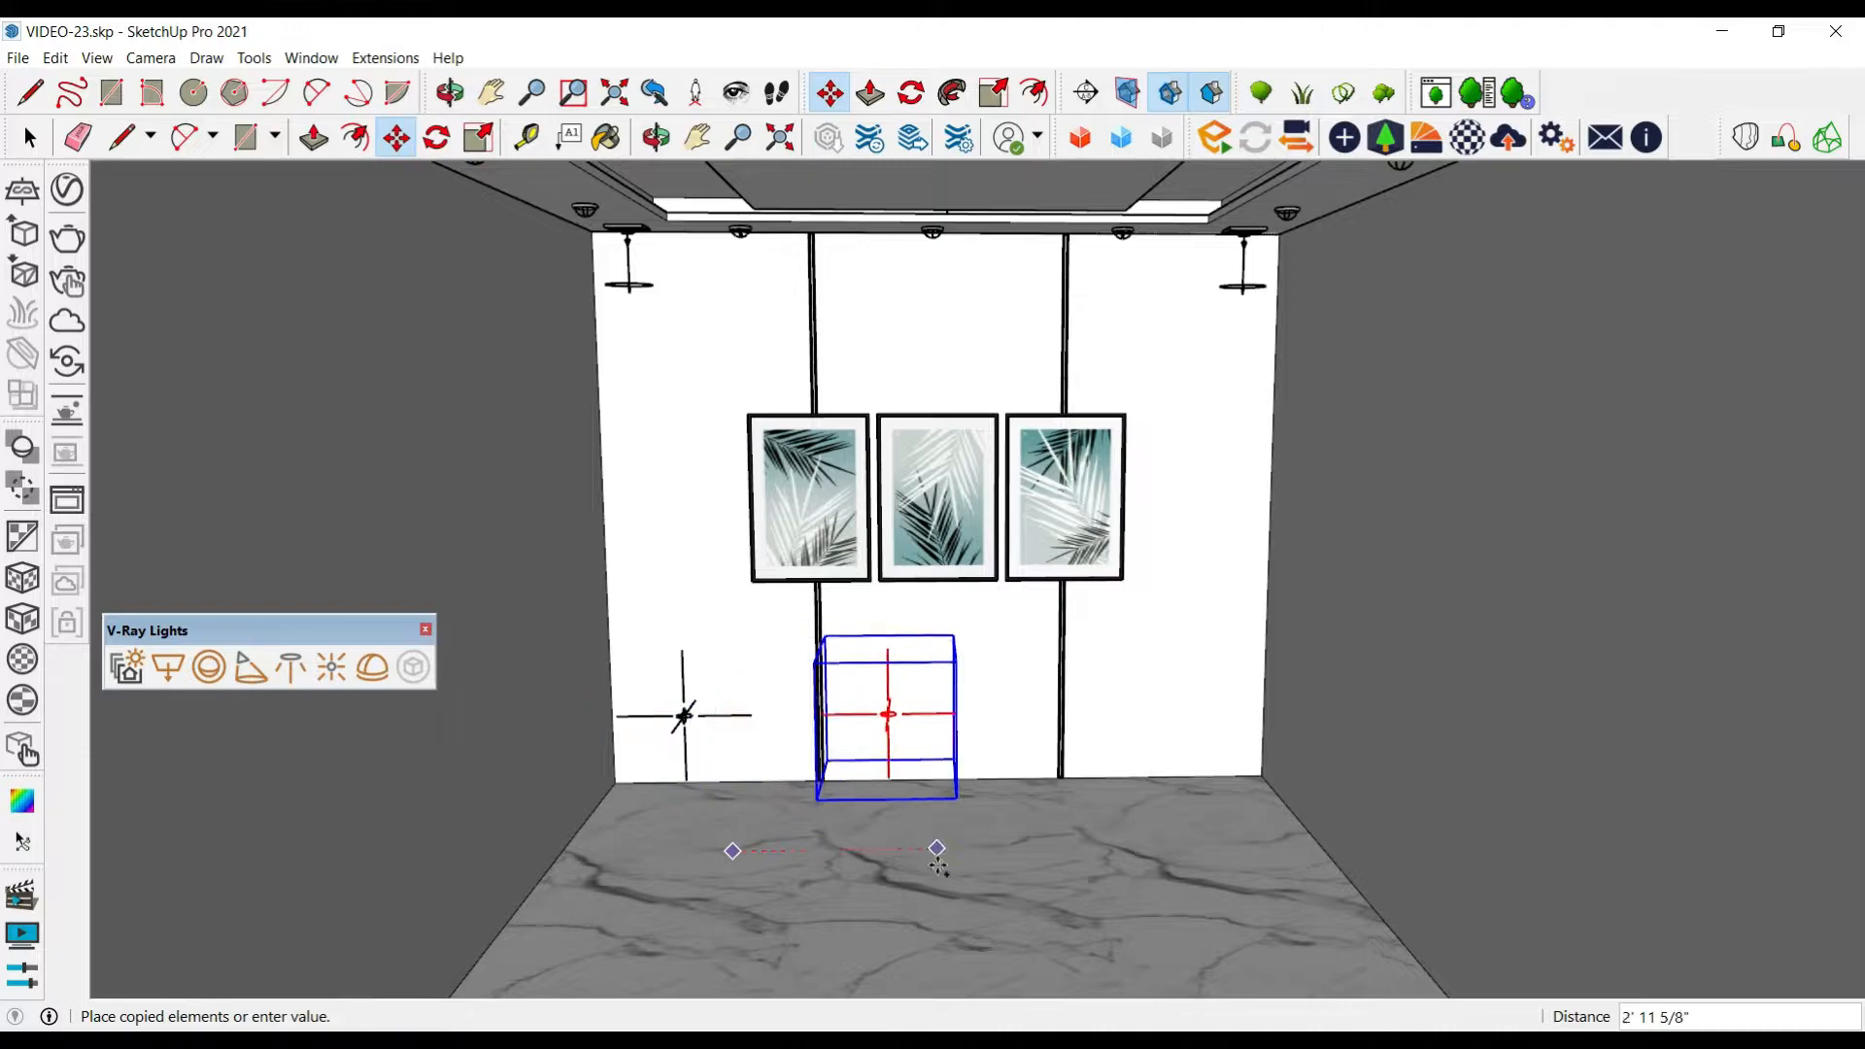
{"action": "left_click", "coordinate": [950, 846]}
{"action": "key", "text": "ctrl"}
{"action": "left_click", "coordinate": [874, 858]}
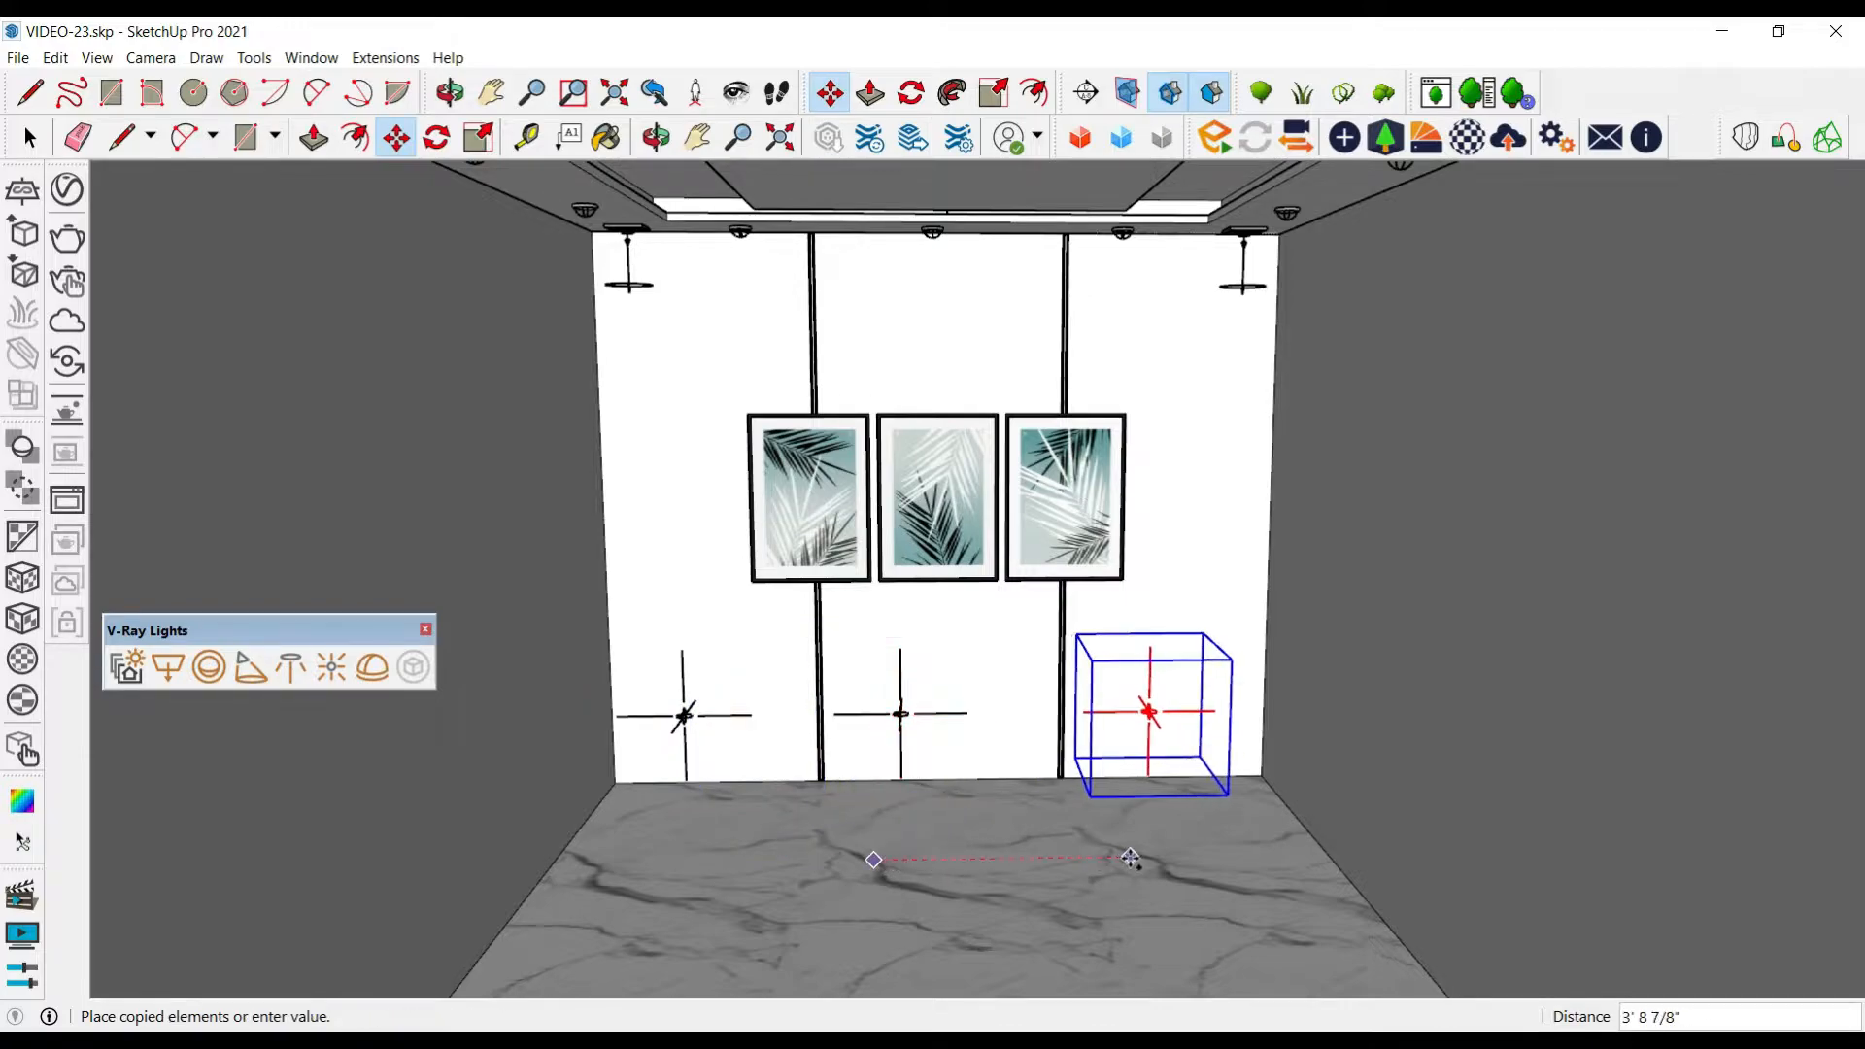
{"action": "left_click", "coordinate": [1125, 858]}
Select all three omni lights along the picture wall and make them a group
{"action": "key", "text": "space"}
{"action": "left_click", "coordinate": [671, 718], "text": "shift"}
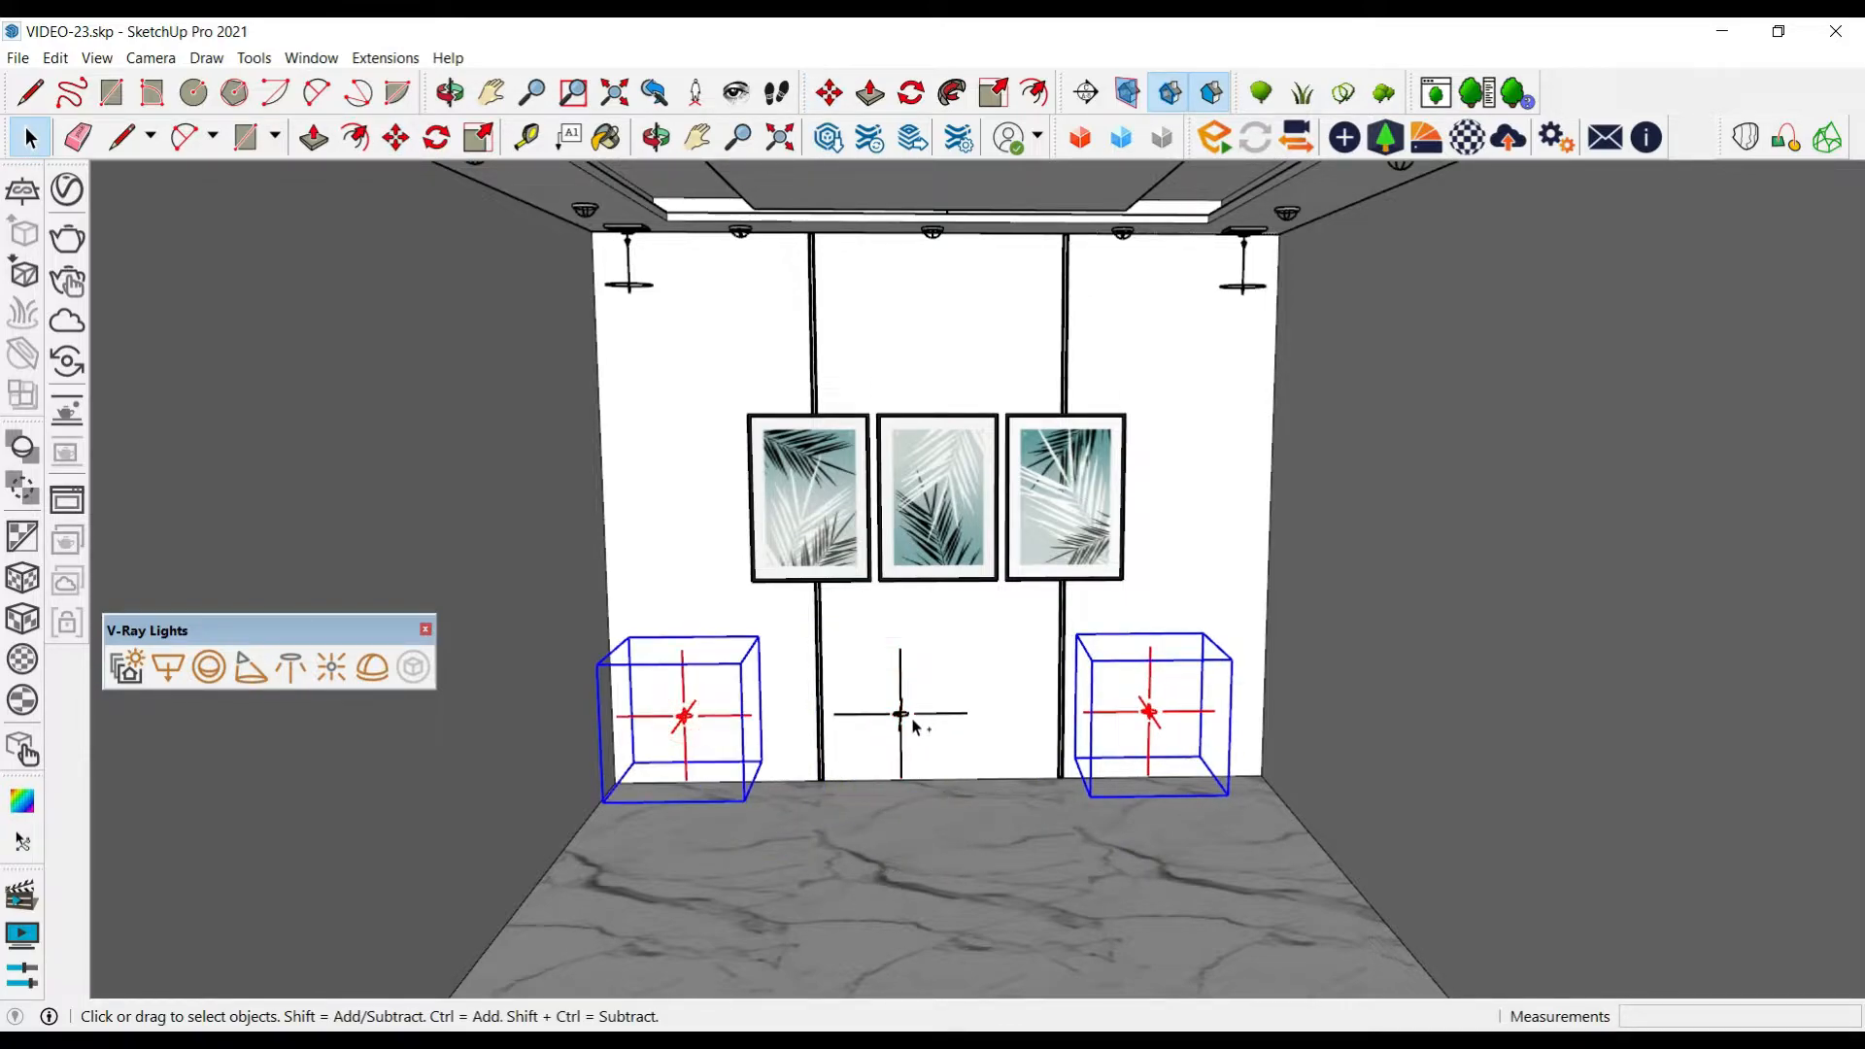
{"action": "left_click", "coordinate": [904, 716]}
{"action": "left_click", "coordinate": [685, 716], "text": "shift"}
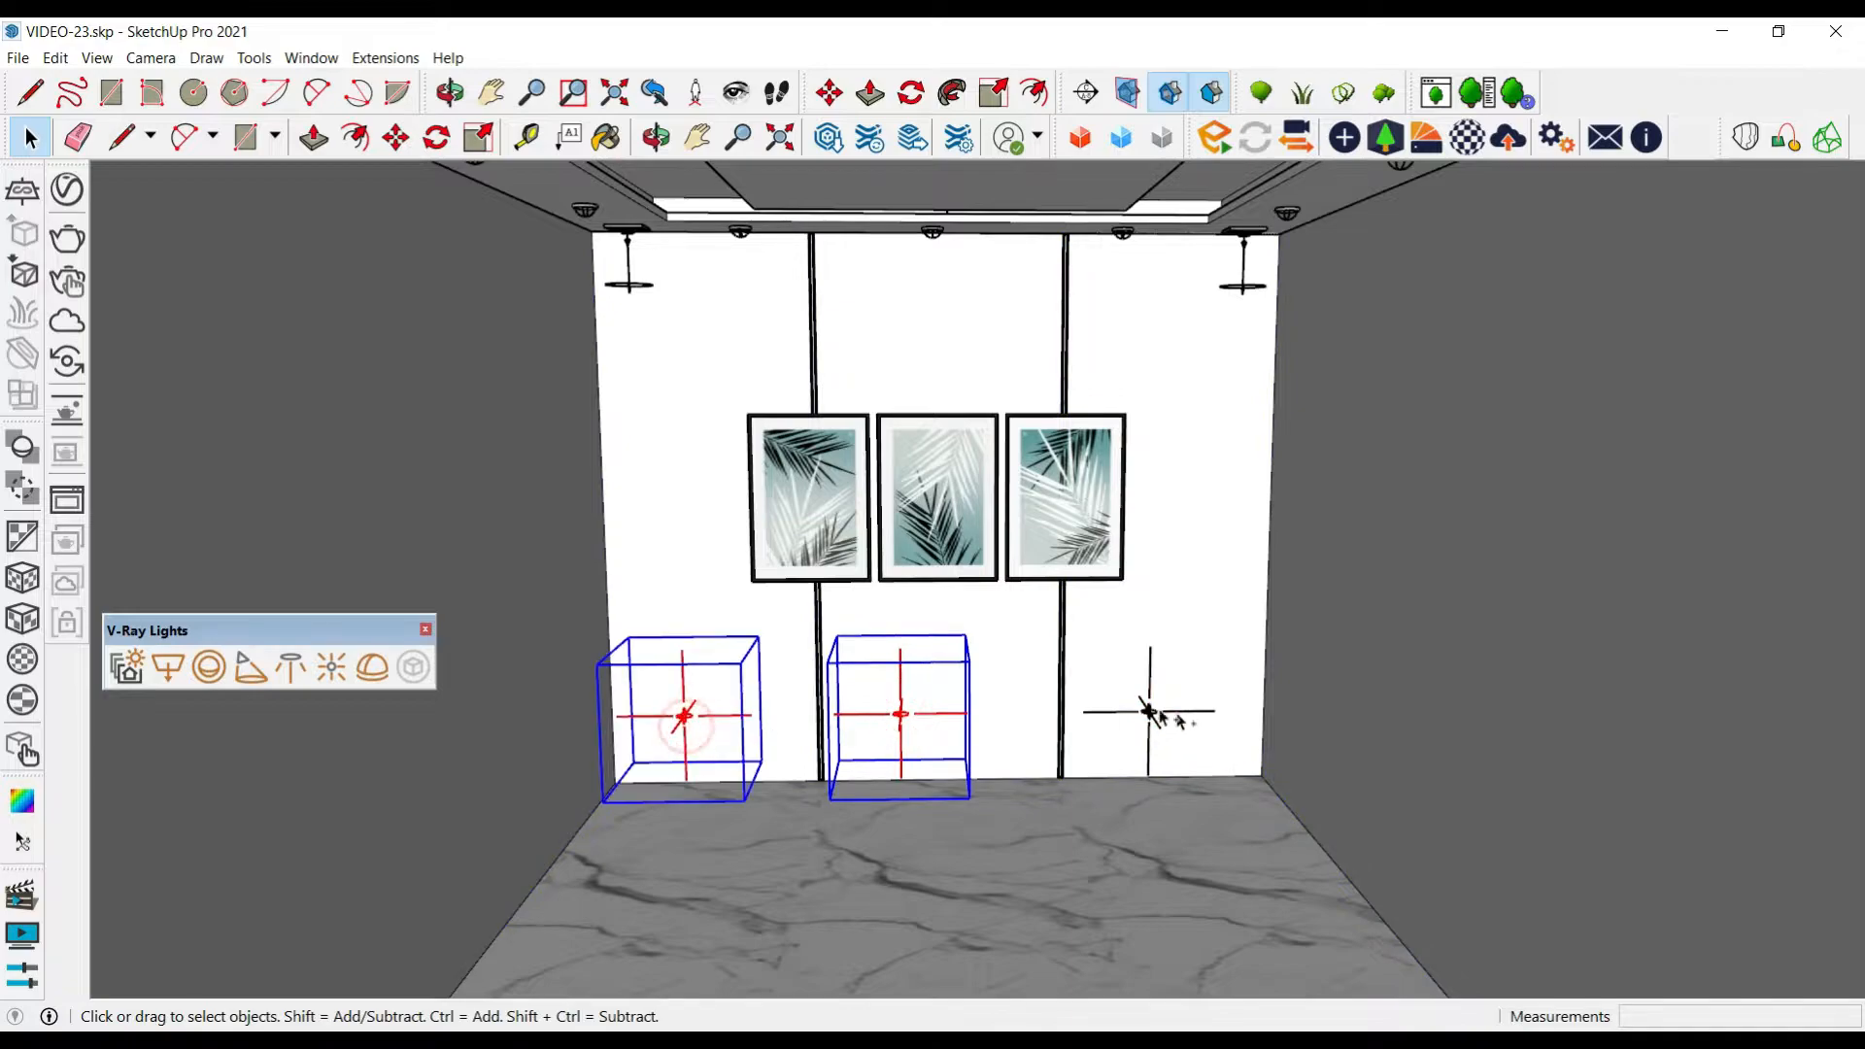
{"action": "left_click", "coordinate": [1149, 712], "text": "shift"}
{"action": "right_click", "coordinate": [1149, 712]}
{"action": "left_click", "coordinate": [1229, 407]}
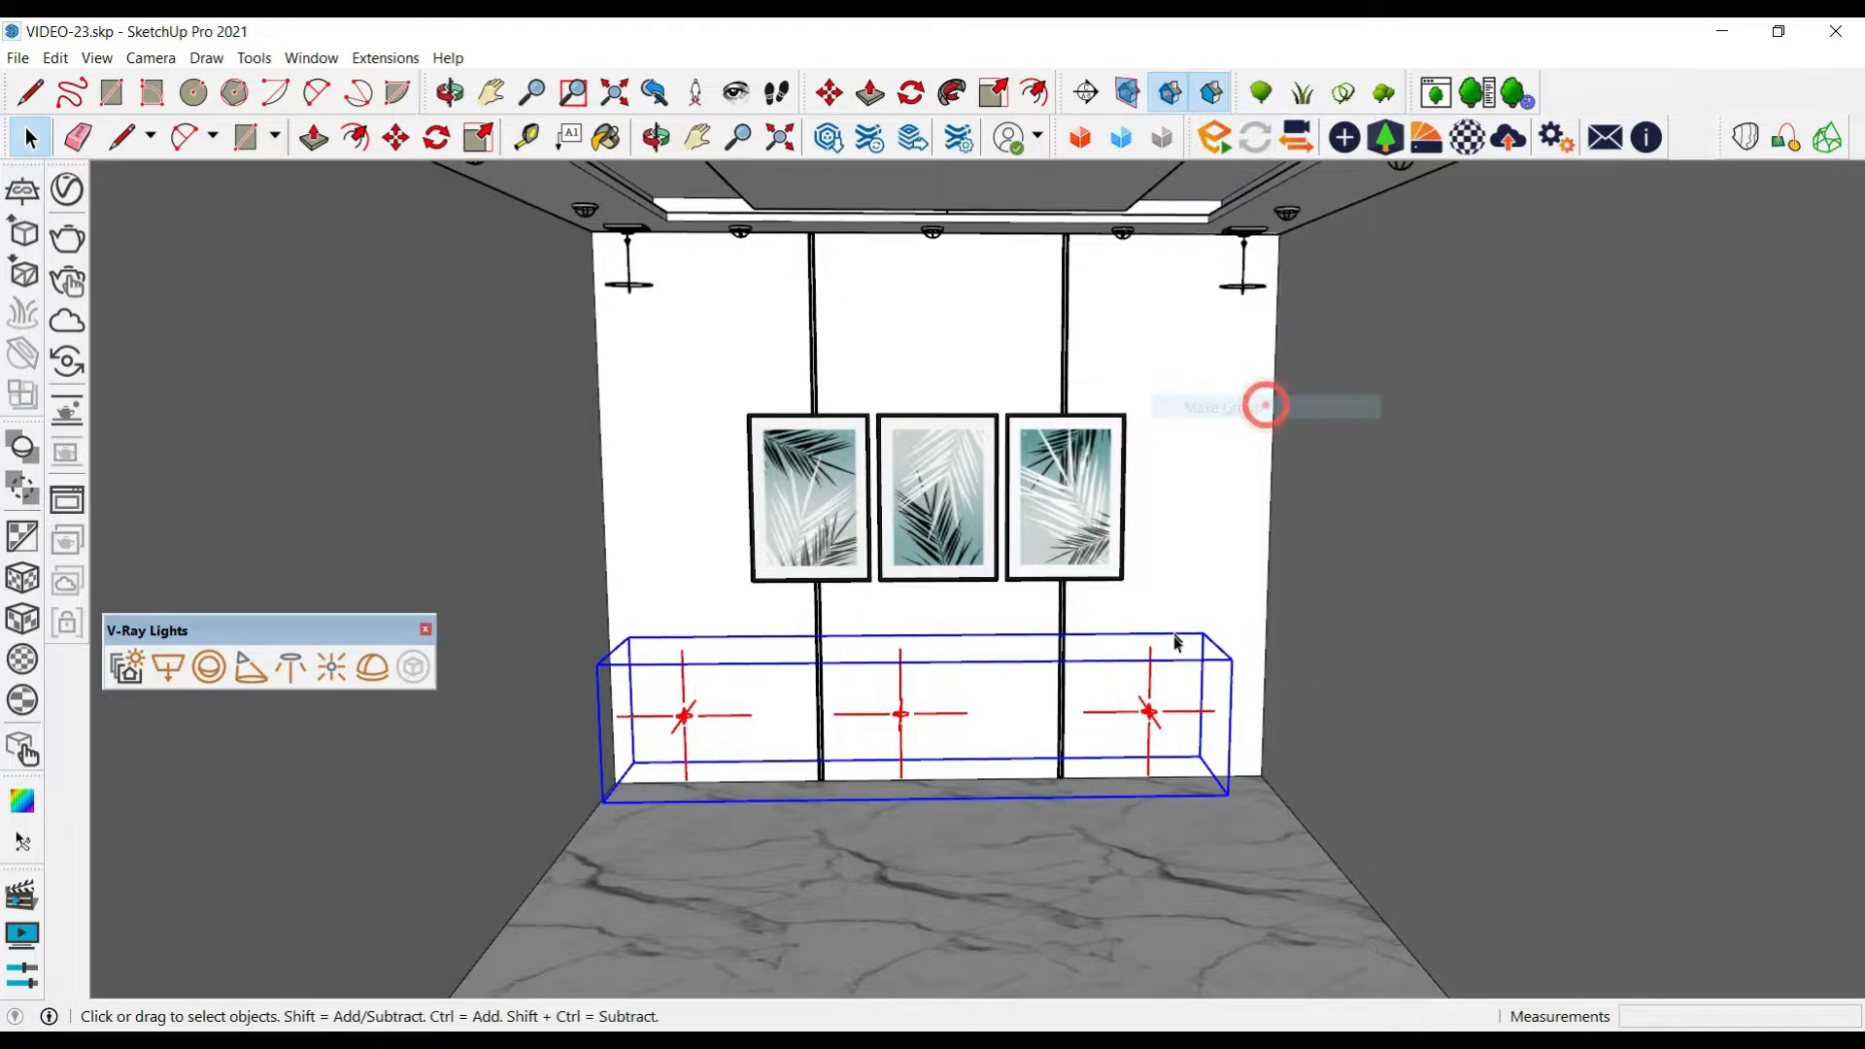
Inside the group, copy the row of three omni lights about 4' 2" straight up
{"action": "double_click", "coordinate": [1149, 712]}
{"action": "left_click_drag", "start_coordinate": [549, 571], "coordinate": [1487, 908]}
{"action": "middle_click_drag", "start_coordinate": [1487, 908], "coordinate": [1299, 657]}
{"action": "key", "text": "m"}
{"action": "key", "text": "ctrl"}
{"action": "left_click", "coordinate": [1338, 670]}
{"action": "left_click", "coordinate": [1341, 404]}
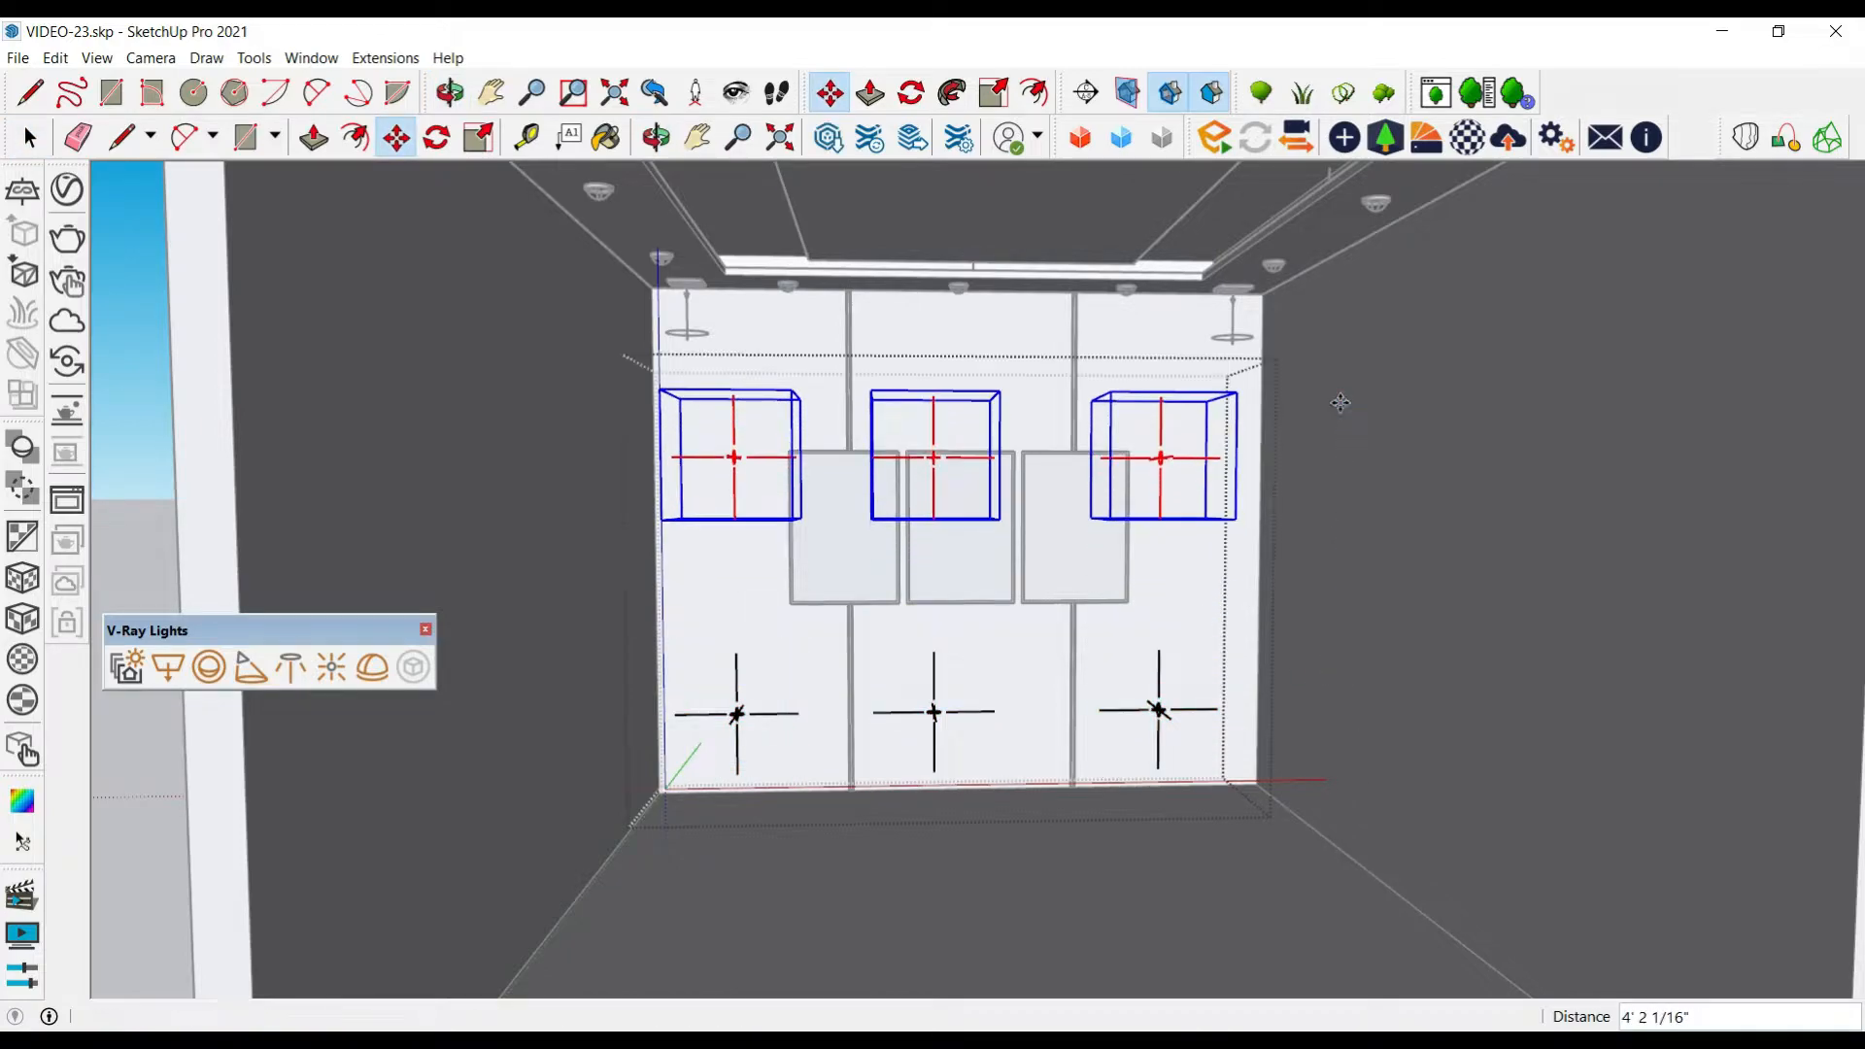
Select both rows of omni lights and move all six slightly upward
{"action": "key", "text": "space"}
{"action": "left_click_drag", "start_coordinate": [608, 331], "coordinate": [781, 549]}
{"action": "left_click_drag", "start_coordinate": [1396, 814], "coordinate": [1479, 874]}
{"action": "key", "text": "m"}
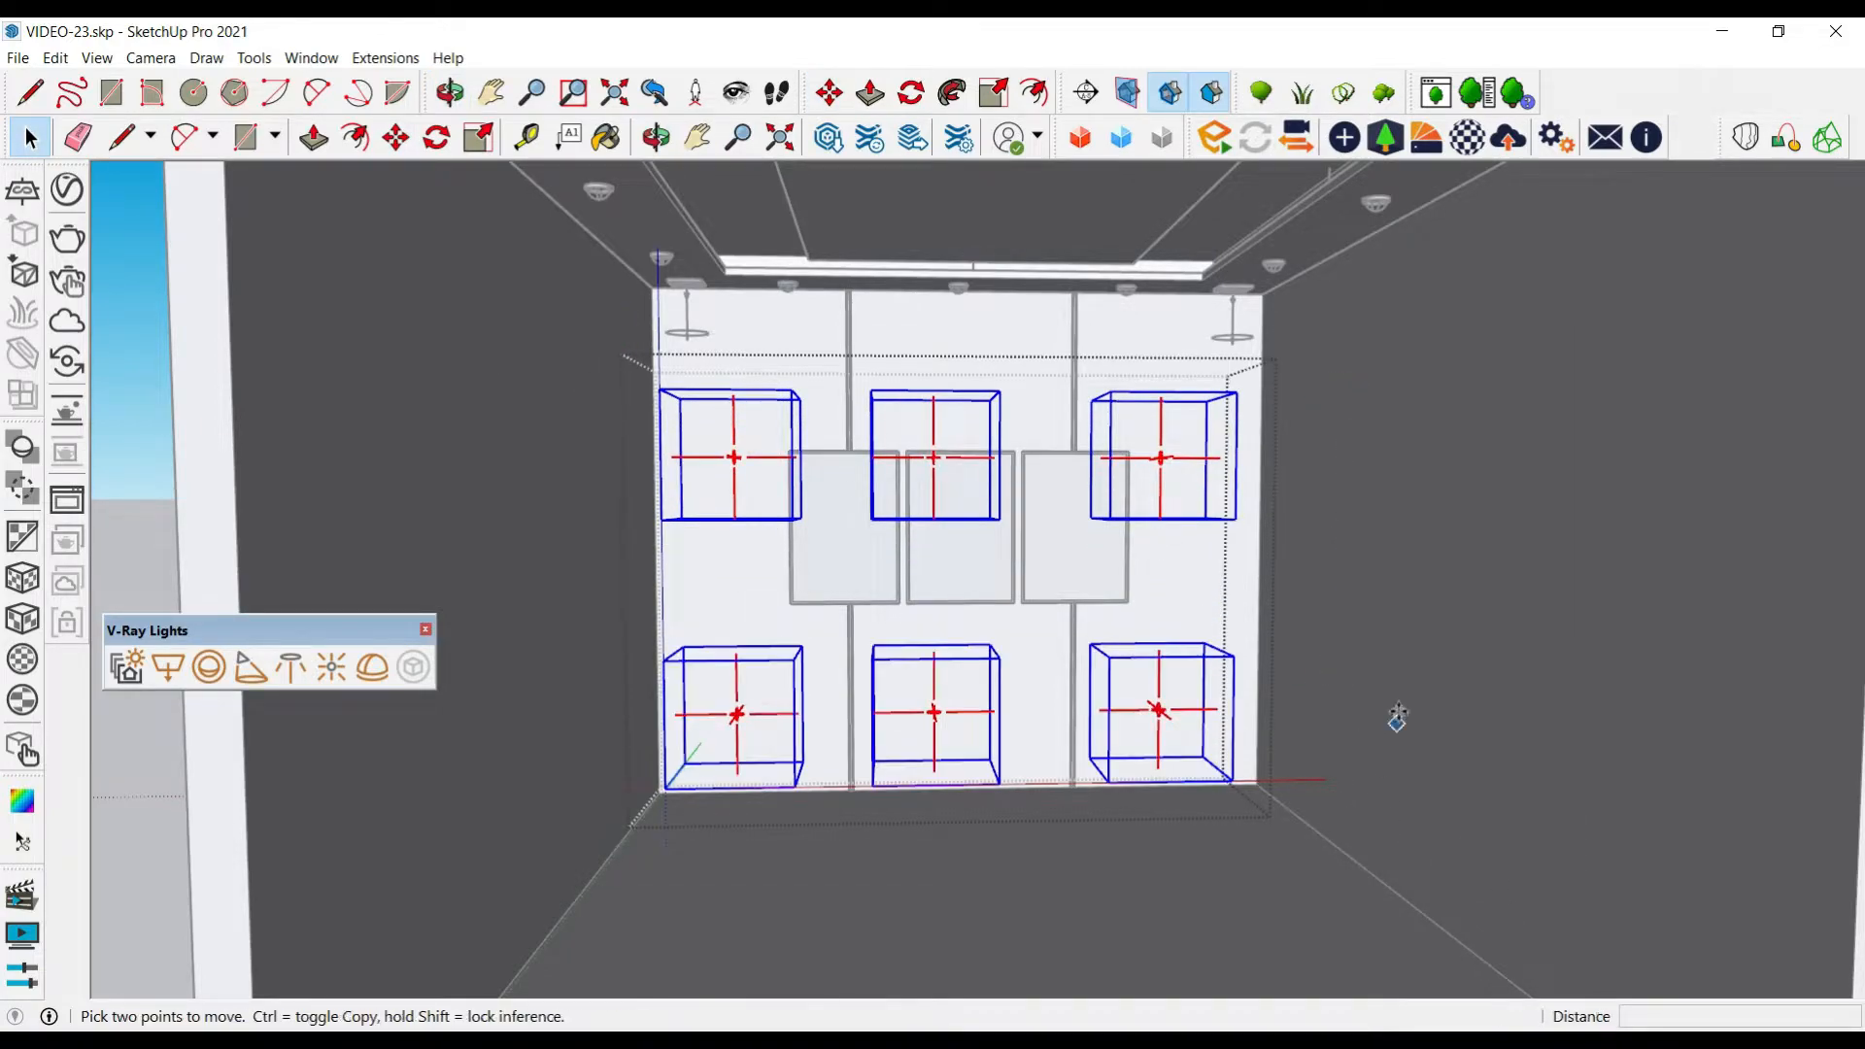
{"action": "left_click", "coordinate": [1400, 708]}
{"action": "left_click", "coordinate": [1399, 650]}
{"action": "key", "text": "space"}
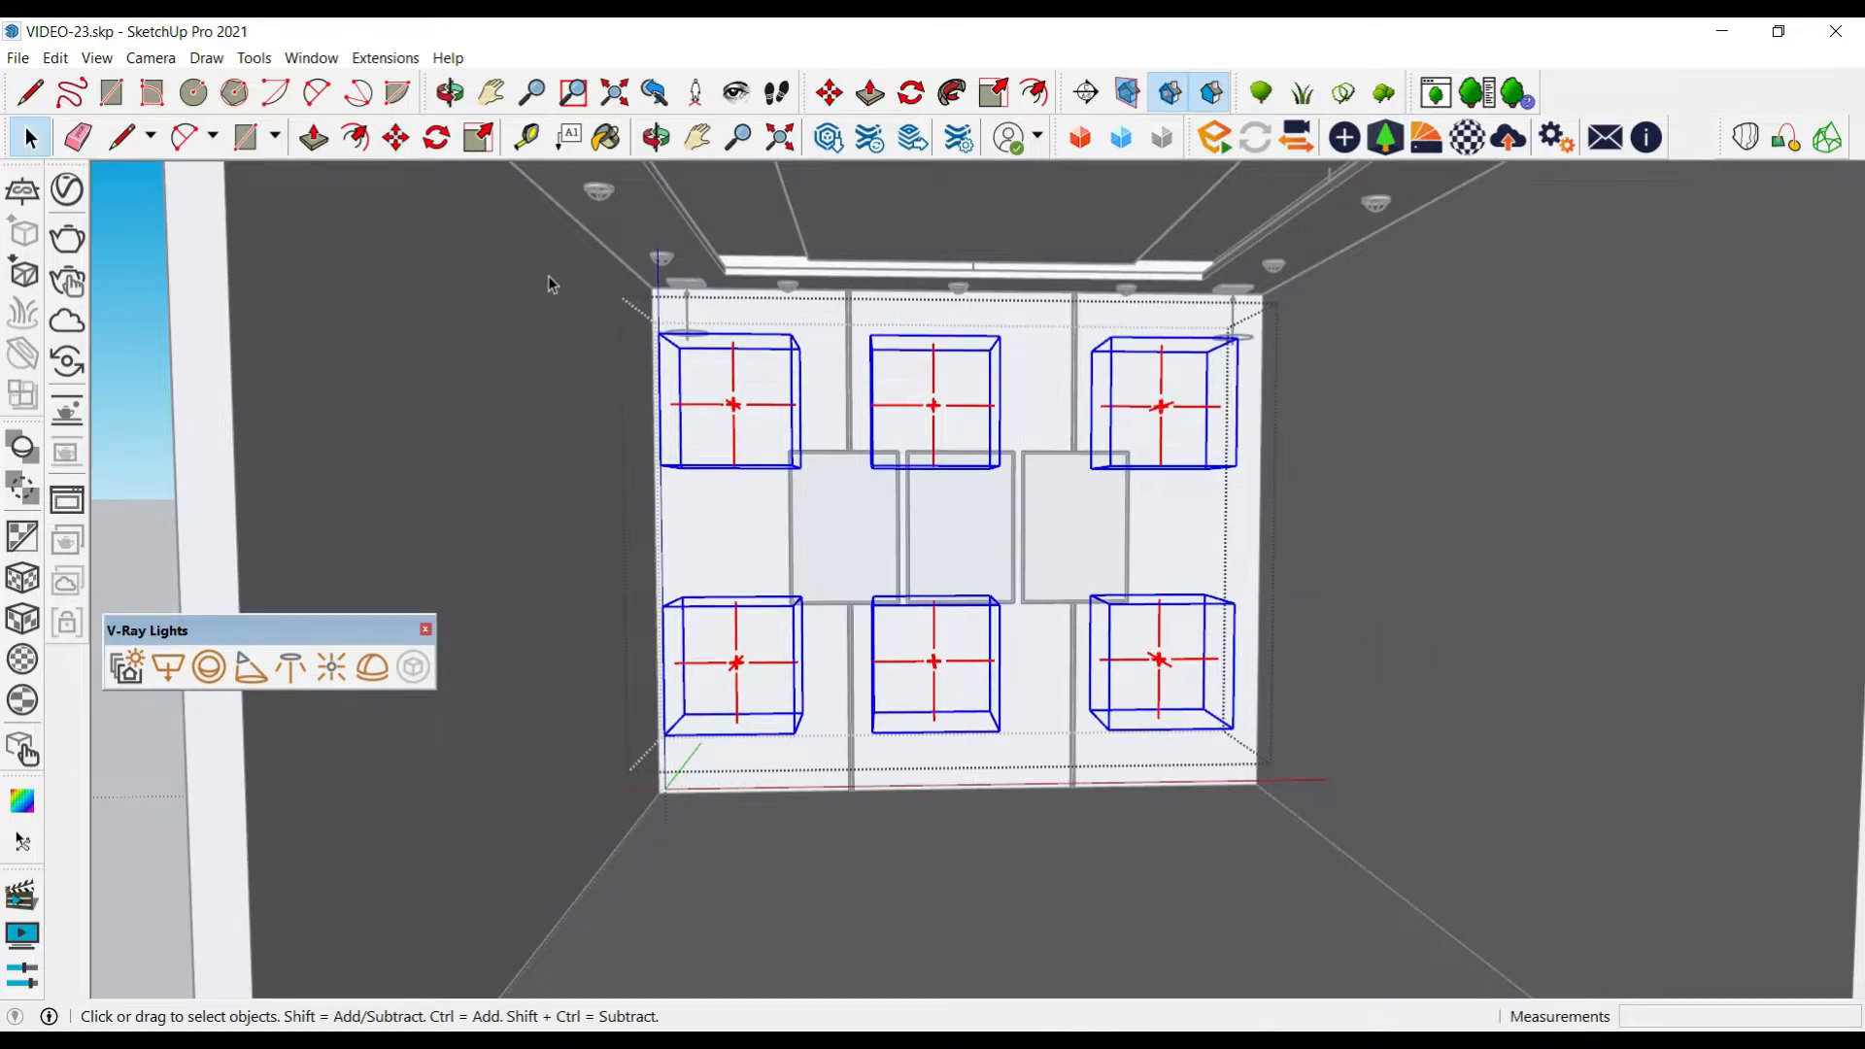
Copy the six omni lights about 10' 11" out from the picture wall, divide the distance with /2, and leave the group
{"action": "left_click_drag", "start_coordinate": [545, 262], "coordinate": [1594, 866]}
{"action": "key", "text": "m"}
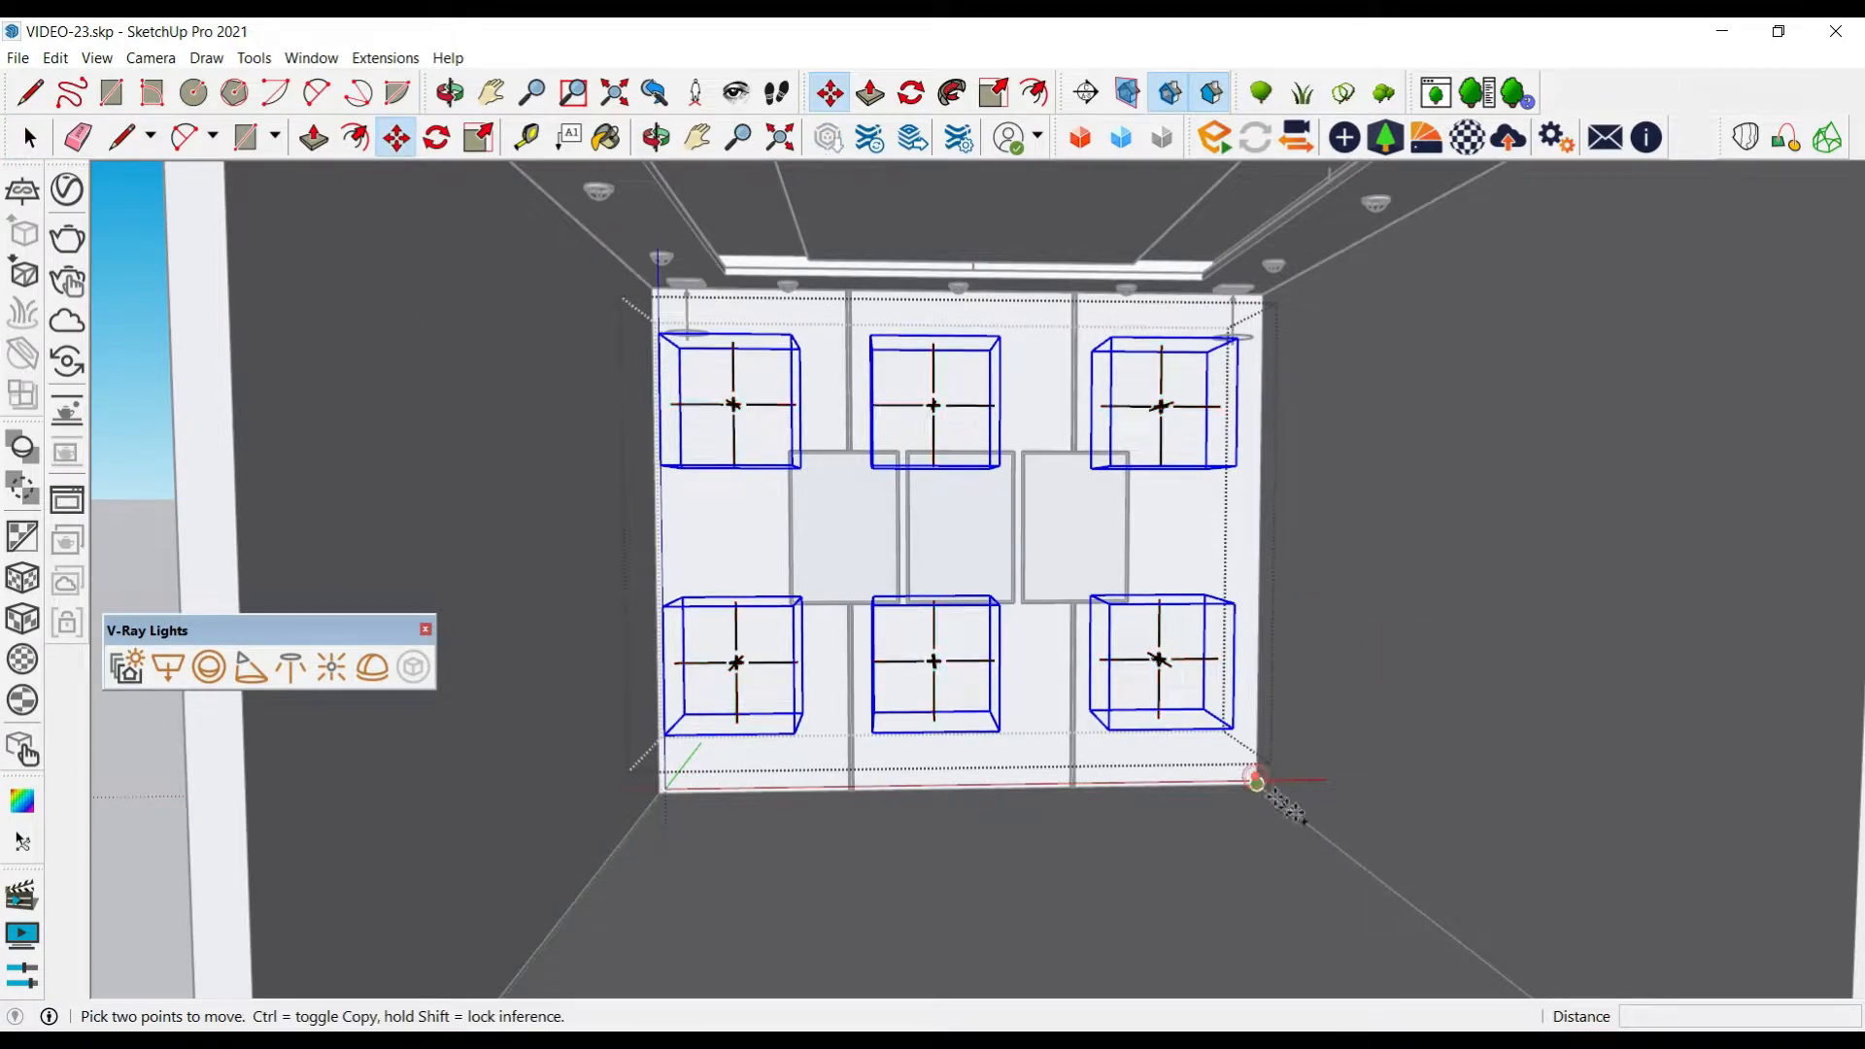
{"action": "key", "text": "ctrl"}
{"action": "left_click", "coordinate": [1256, 783]}
{"action": "left_click", "coordinate": [1540, 991]}
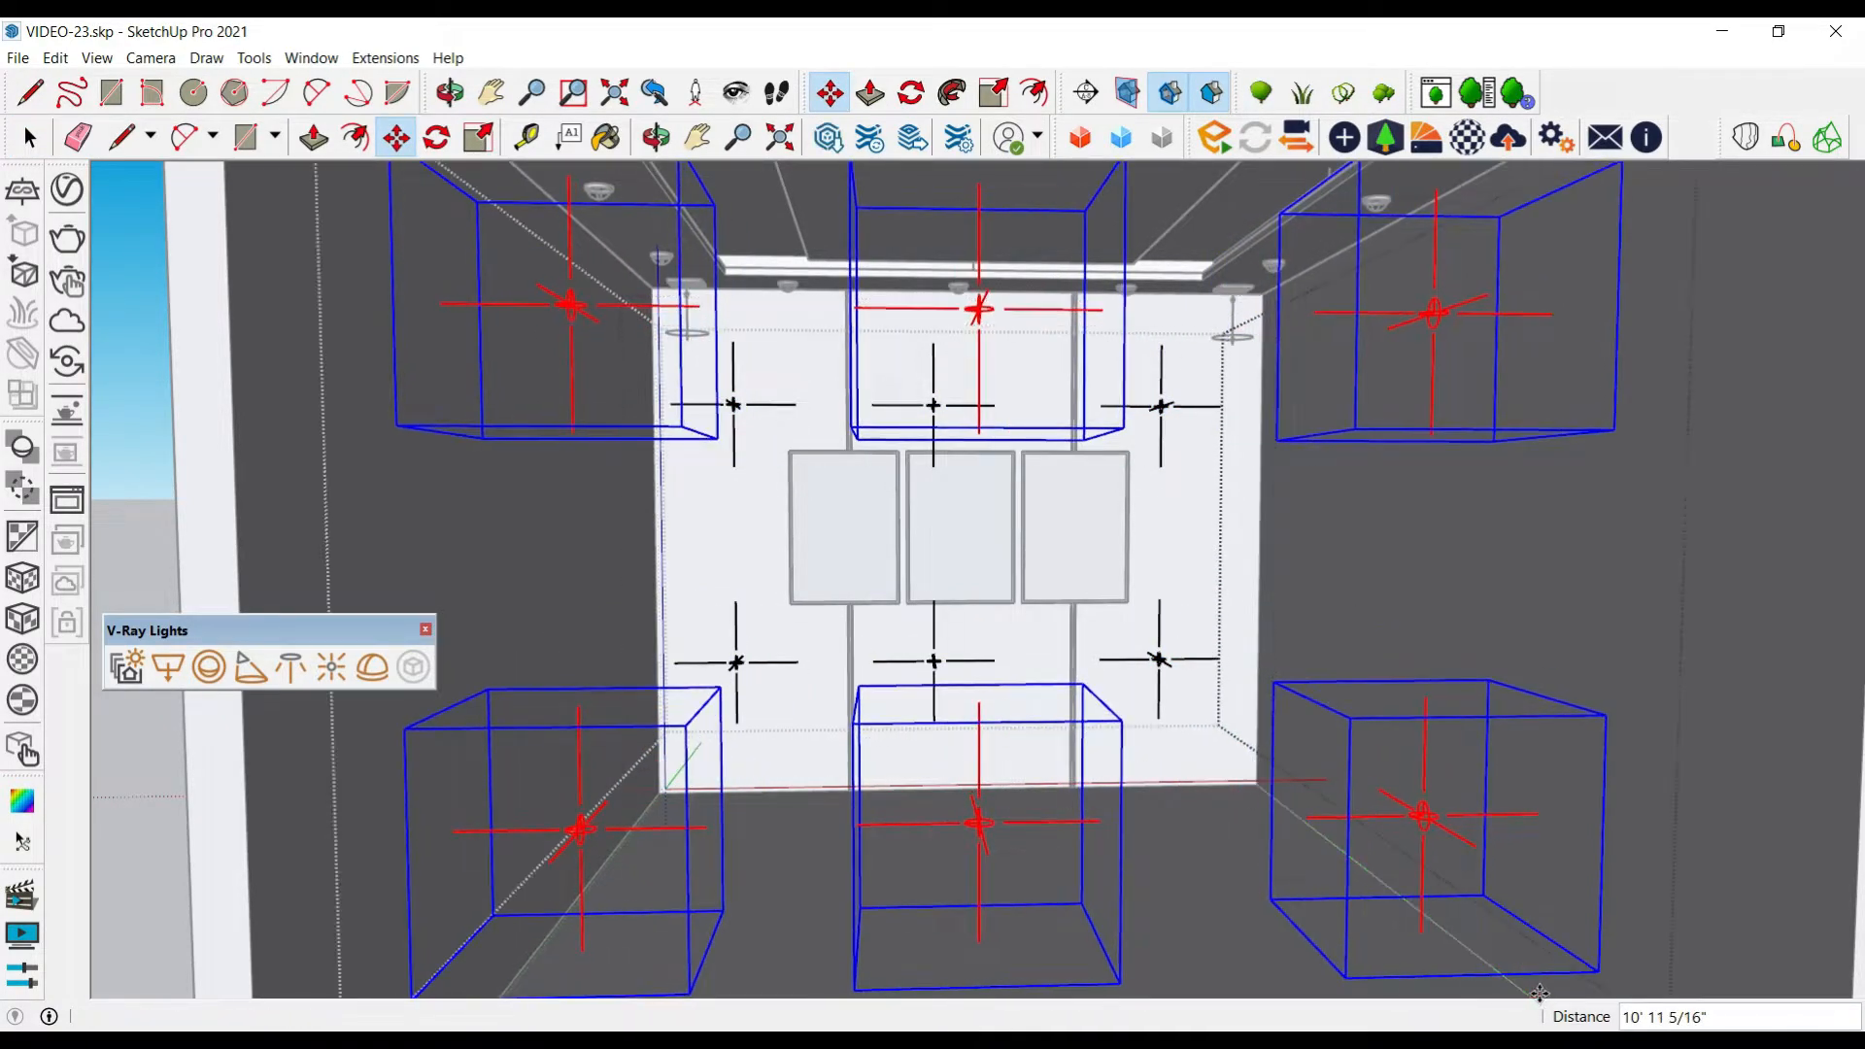
{"action": "type", "text": "/2"}
{"action": "key", "text": "Return"}
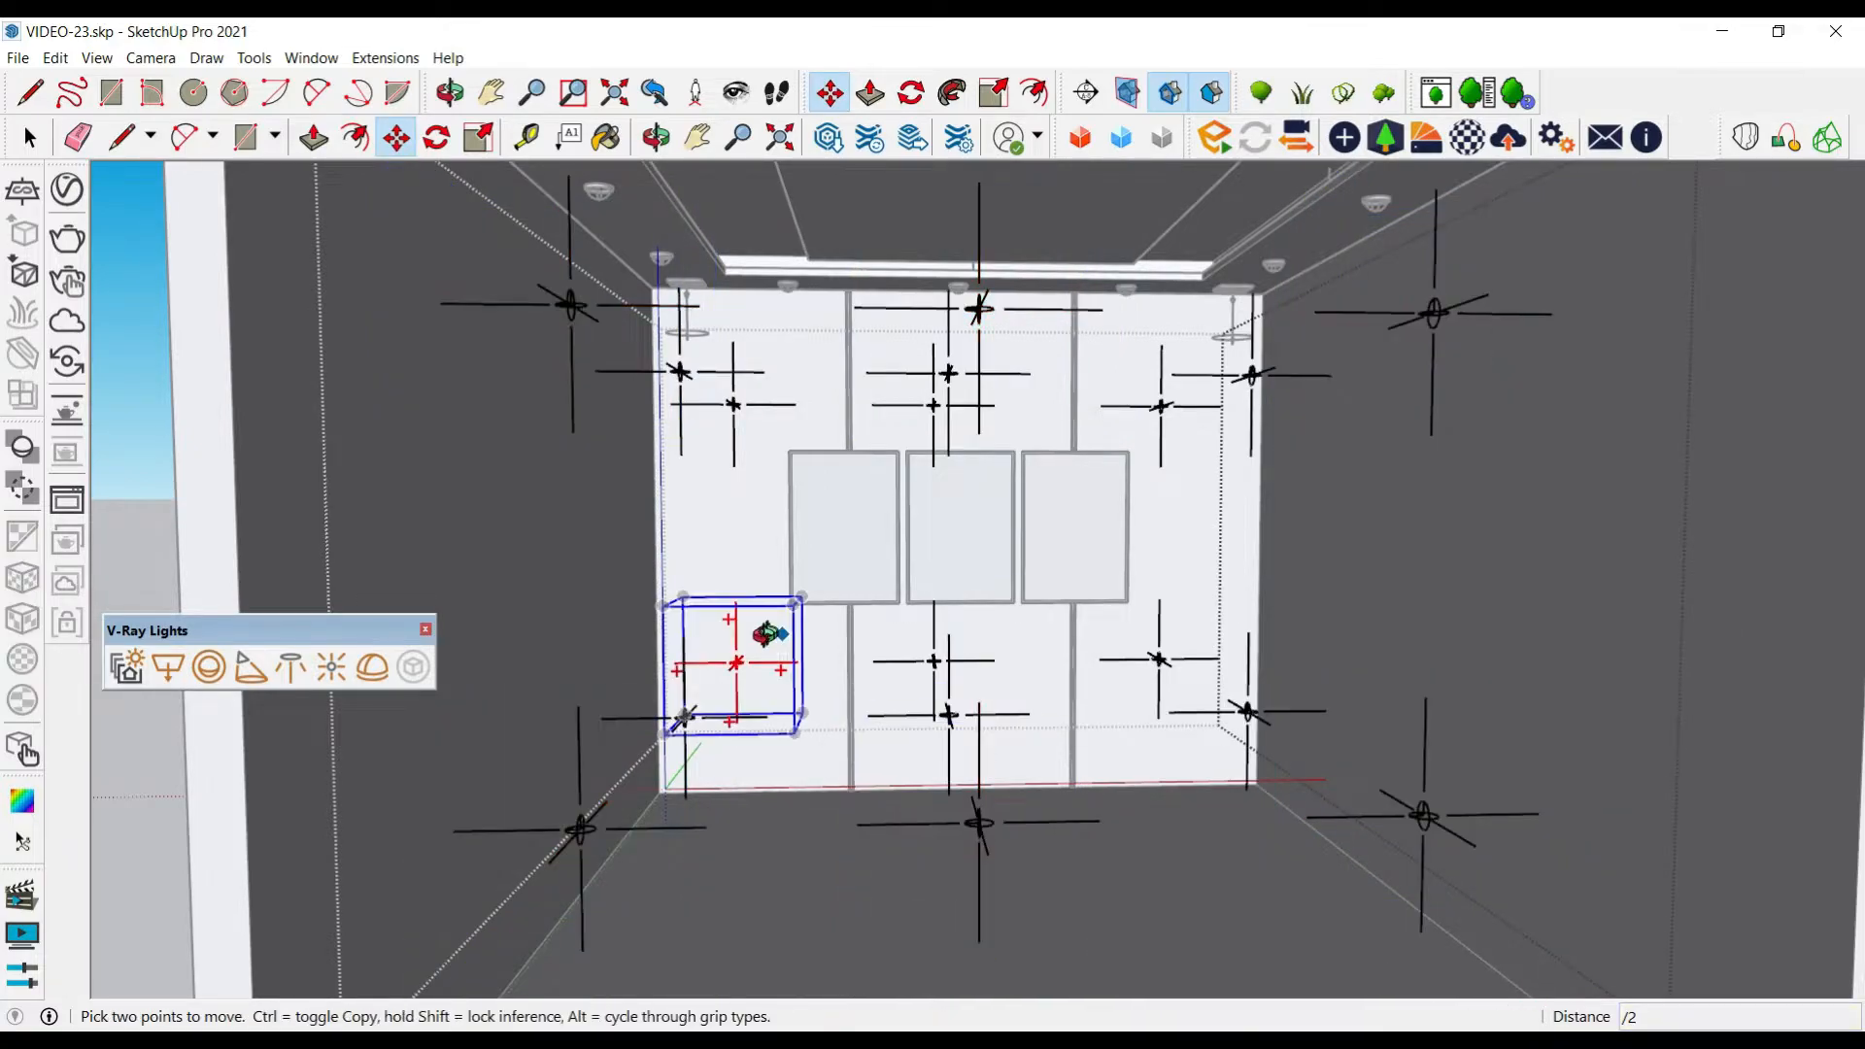
{"action": "key", "text": "space"}
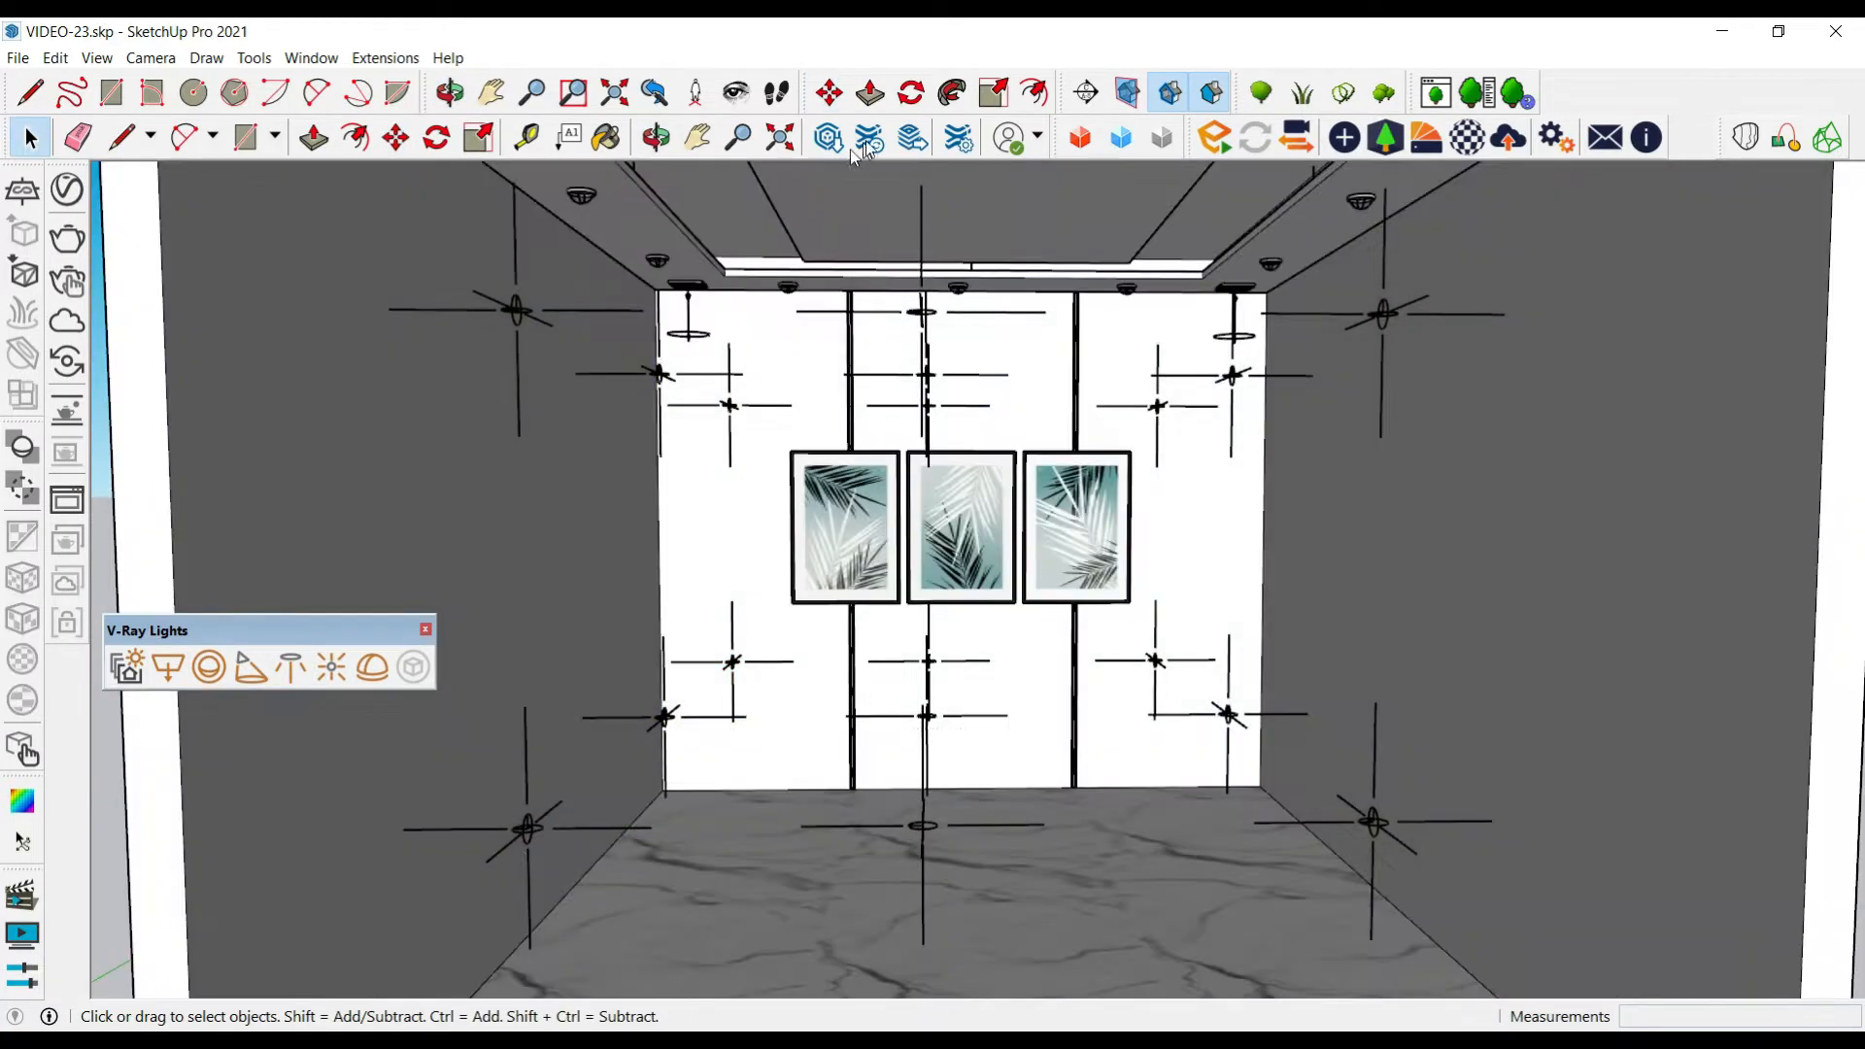
Frame the picture wall with Look Around and hide the group of omni lights
{"action": "left_click", "coordinate": [735, 92]}
{"action": "left_click_drag", "start_coordinate": [1671, 612], "coordinate": [1602, 630]}
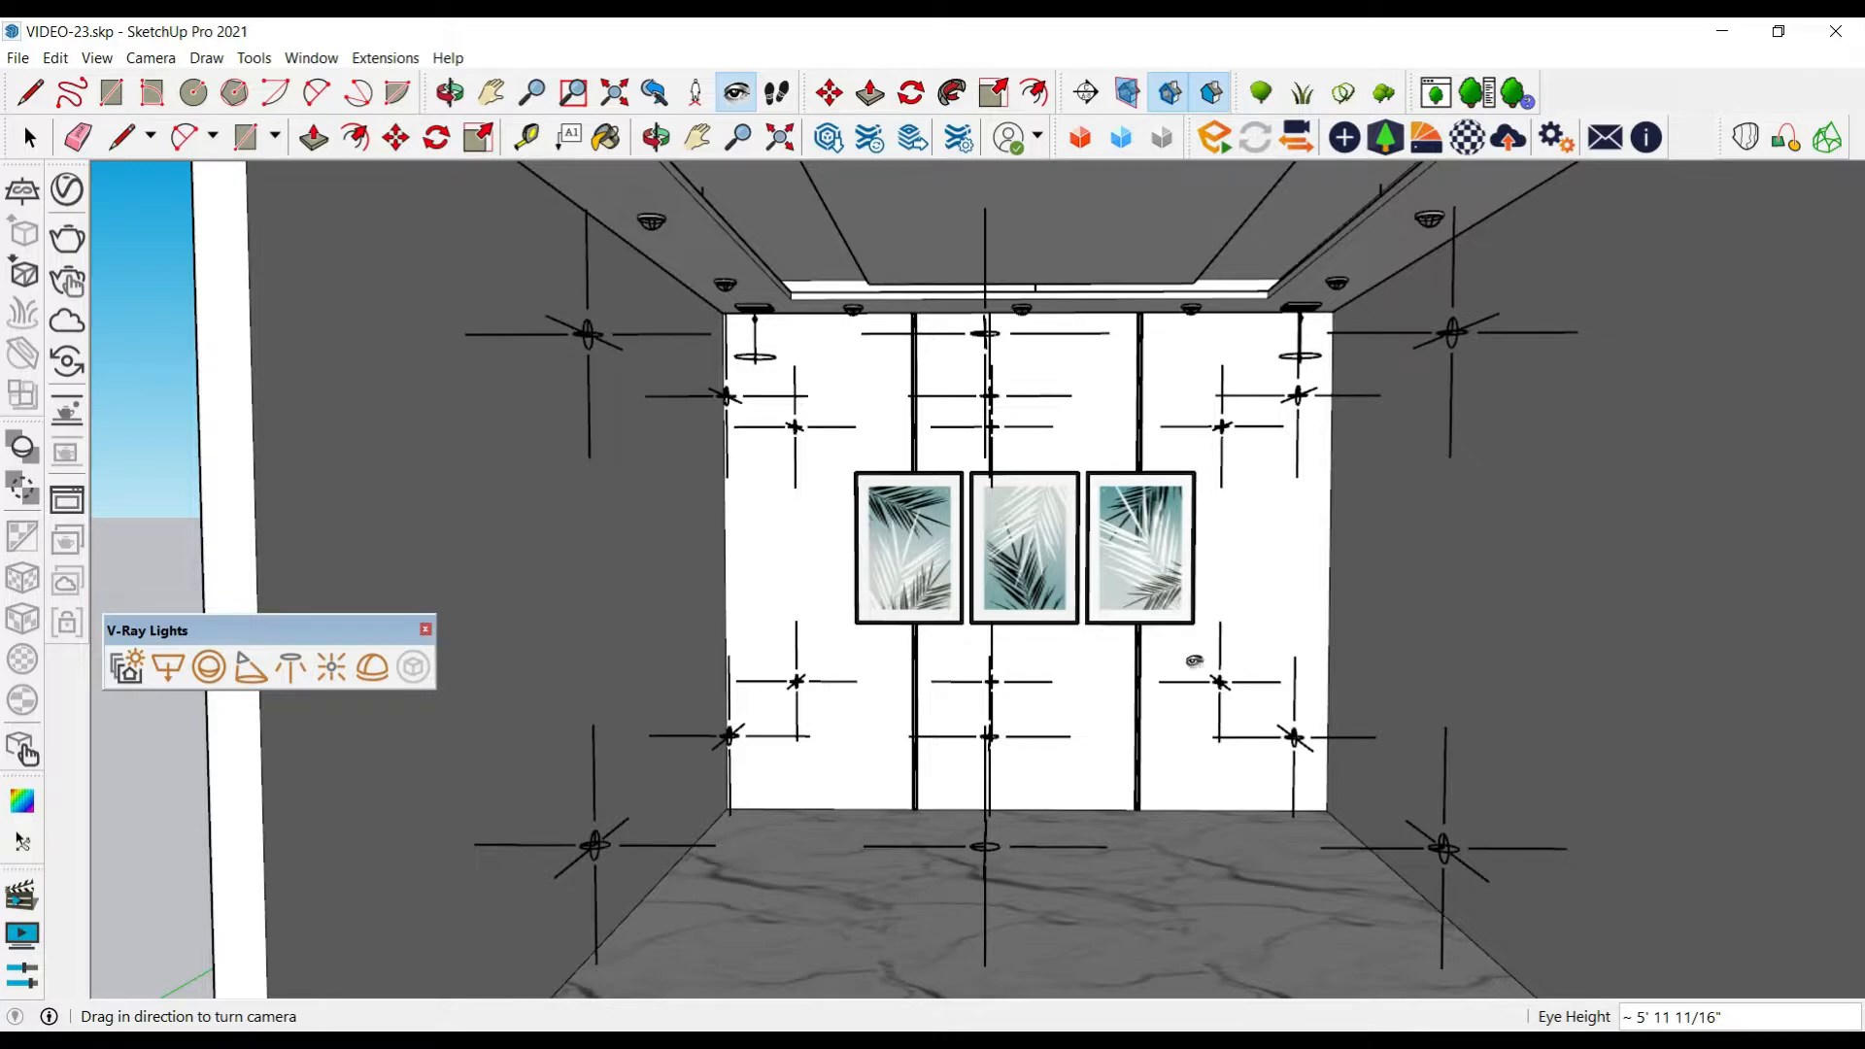
{"action": "scroll", "coordinate": [1195, 662], "scroll_direction": "up", "scroll_amount": 5}
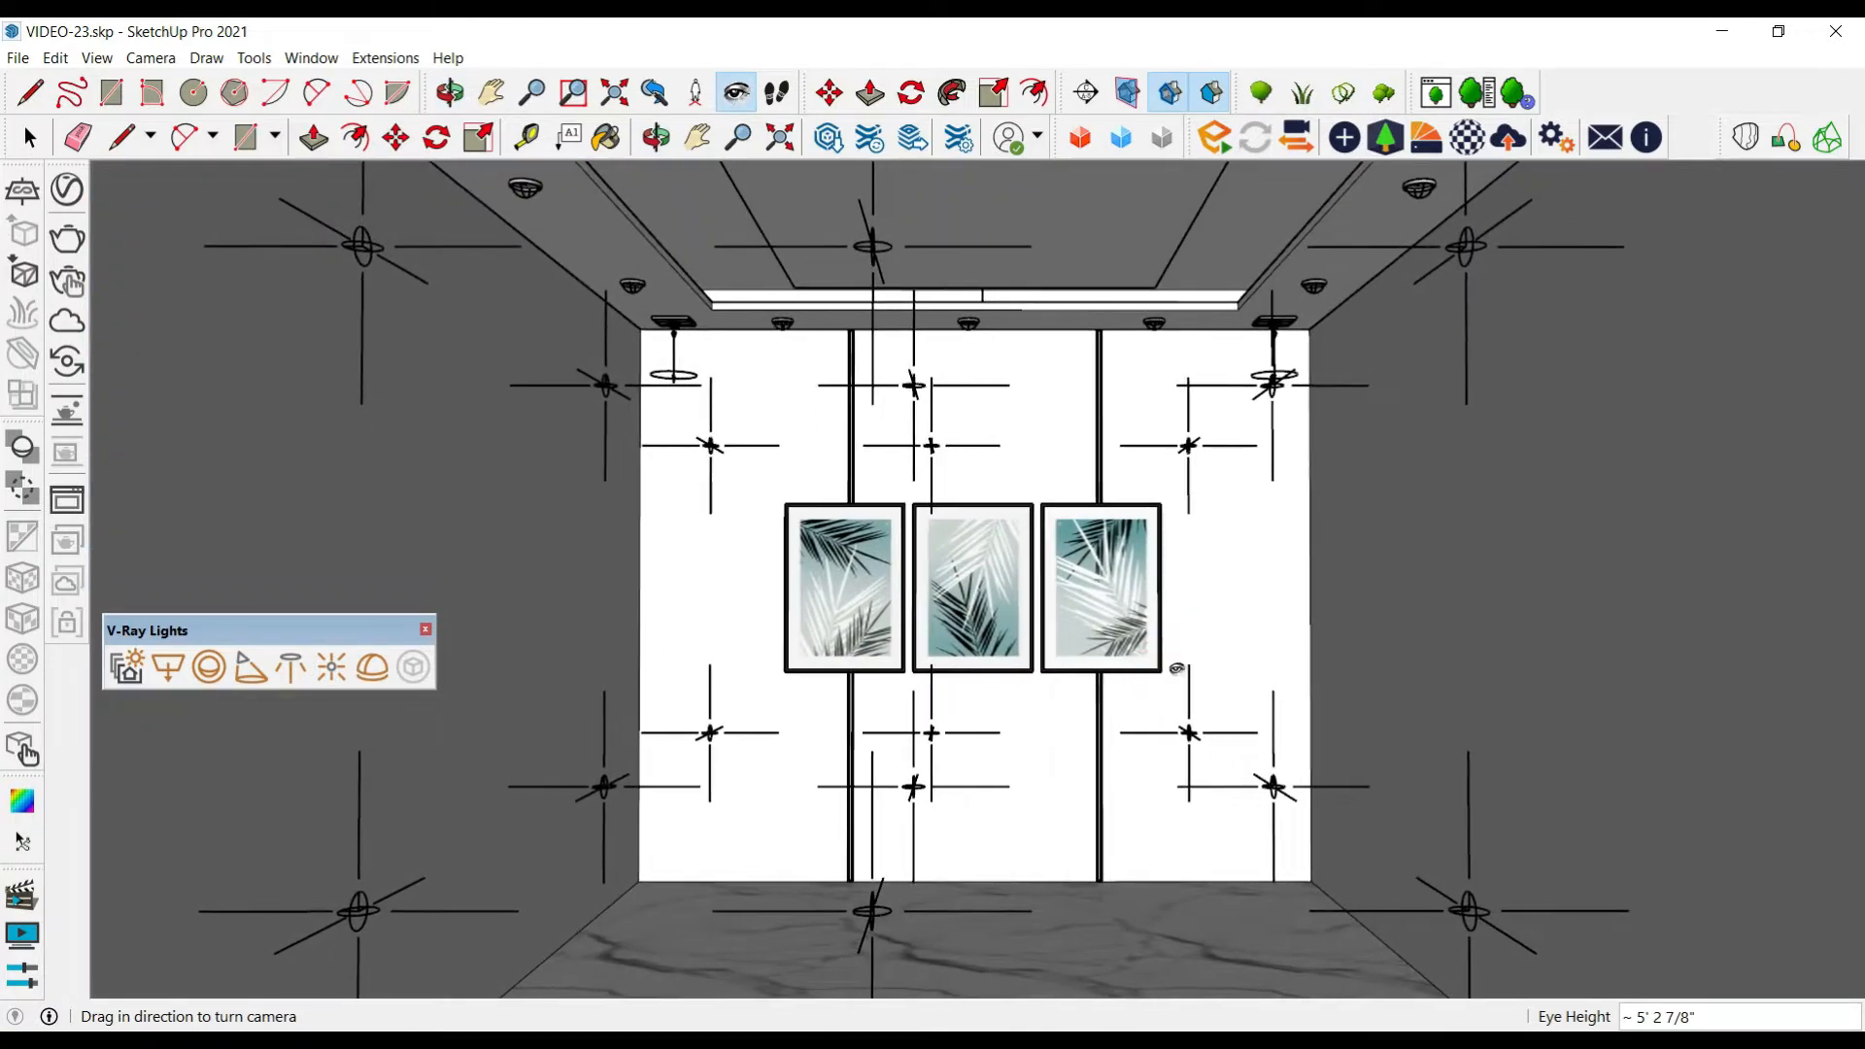
{"action": "middle_click_drag", "start_coordinate": [1177, 668], "coordinate": [1183, 657]}
{"action": "left_click_drag", "start_coordinate": [1195, 659], "coordinate": [1184, 655]}
{"action": "key", "text": "space"}
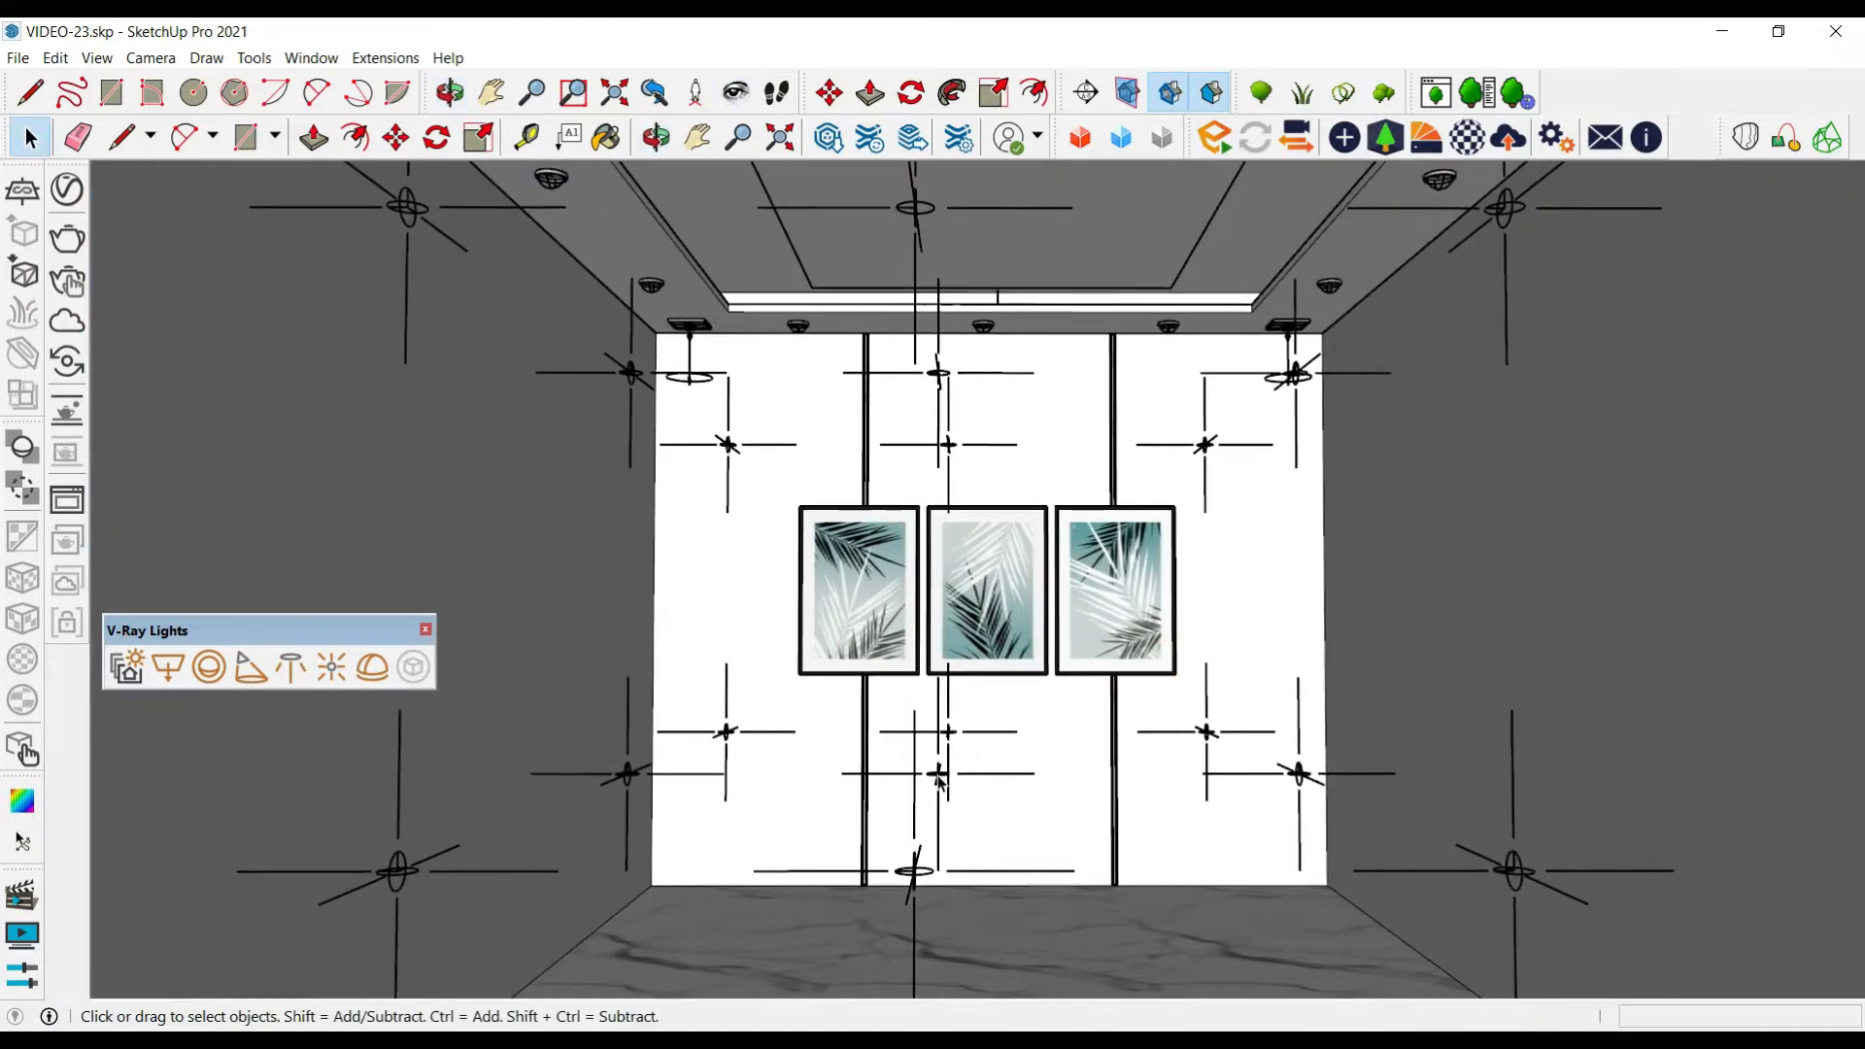
{"action": "right_click", "coordinate": [939, 777]}
{"action": "left_click", "coordinate": [1001, 316]}
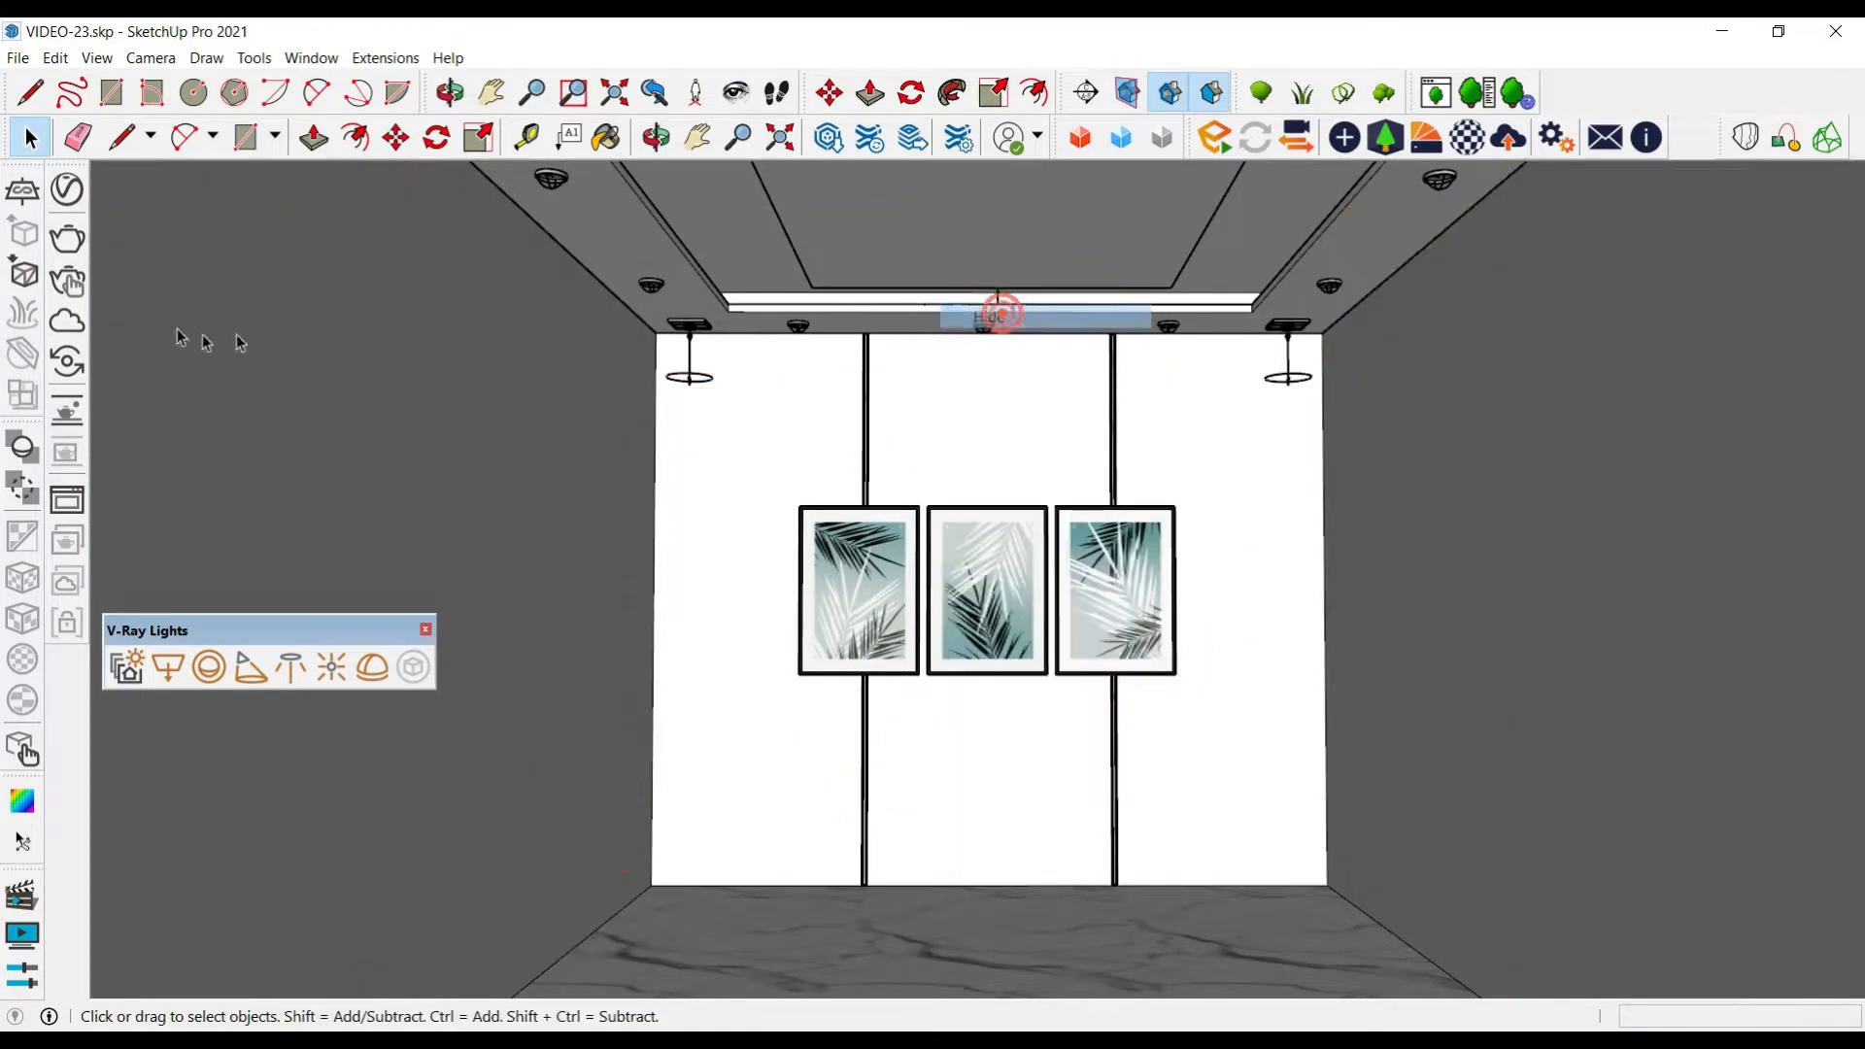
Render the scene without the omni lights, save the image to the render history, stop rendering and close the frame buffer
{"action": "left_click", "coordinate": [68, 237]}
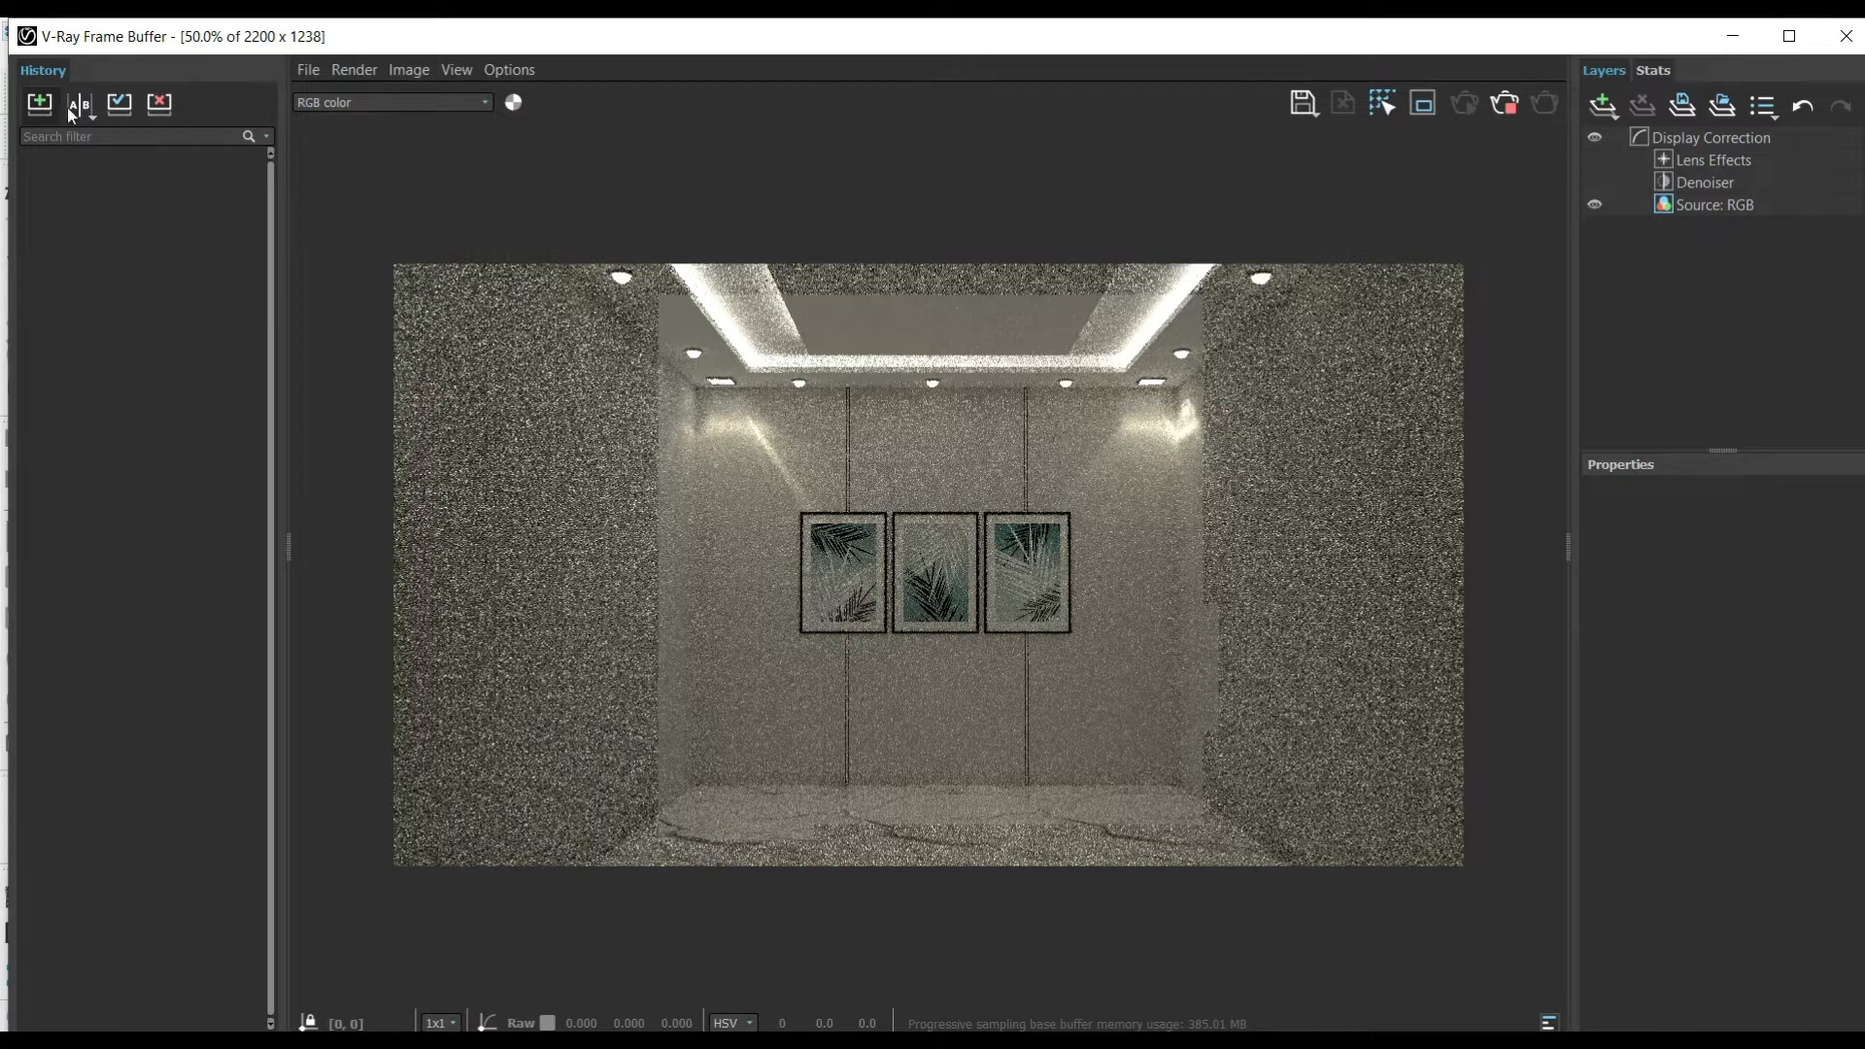
{"action": "left_click", "coordinate": [35, 109]}
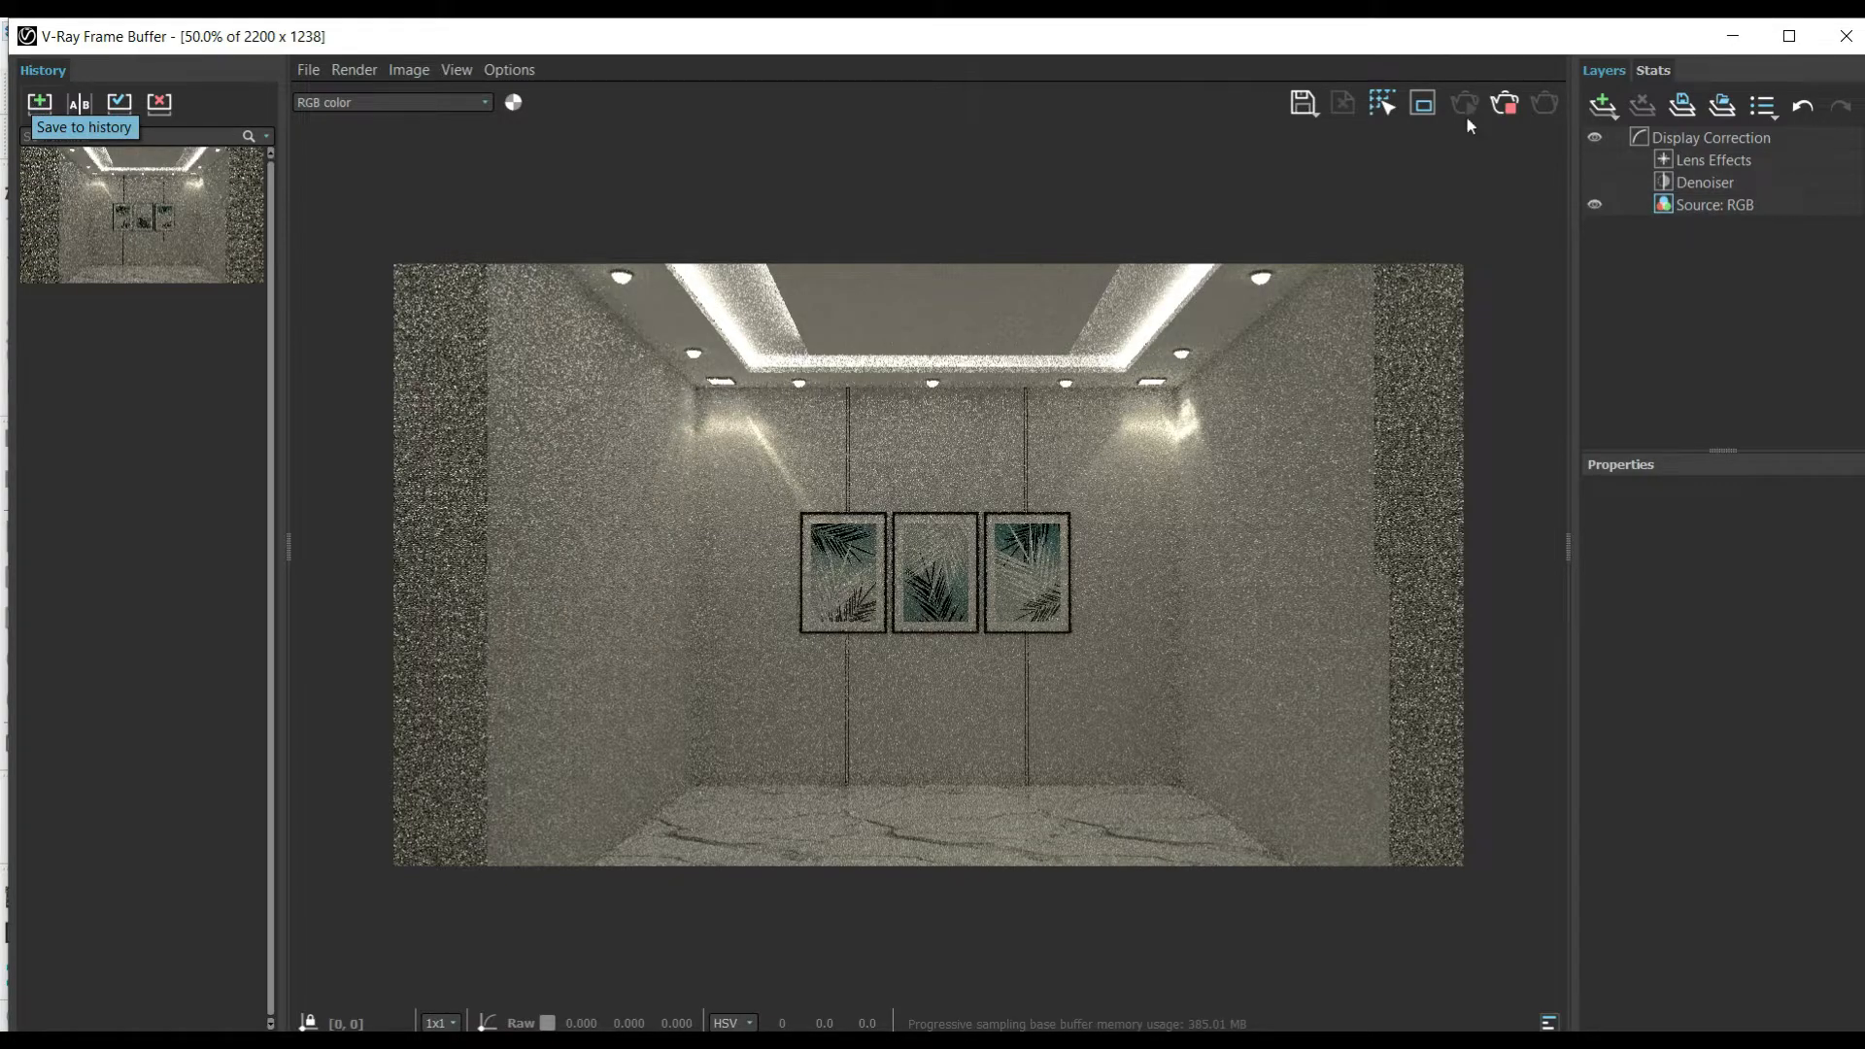
{"action": "left_click", "coordinate": [1502, 110]}
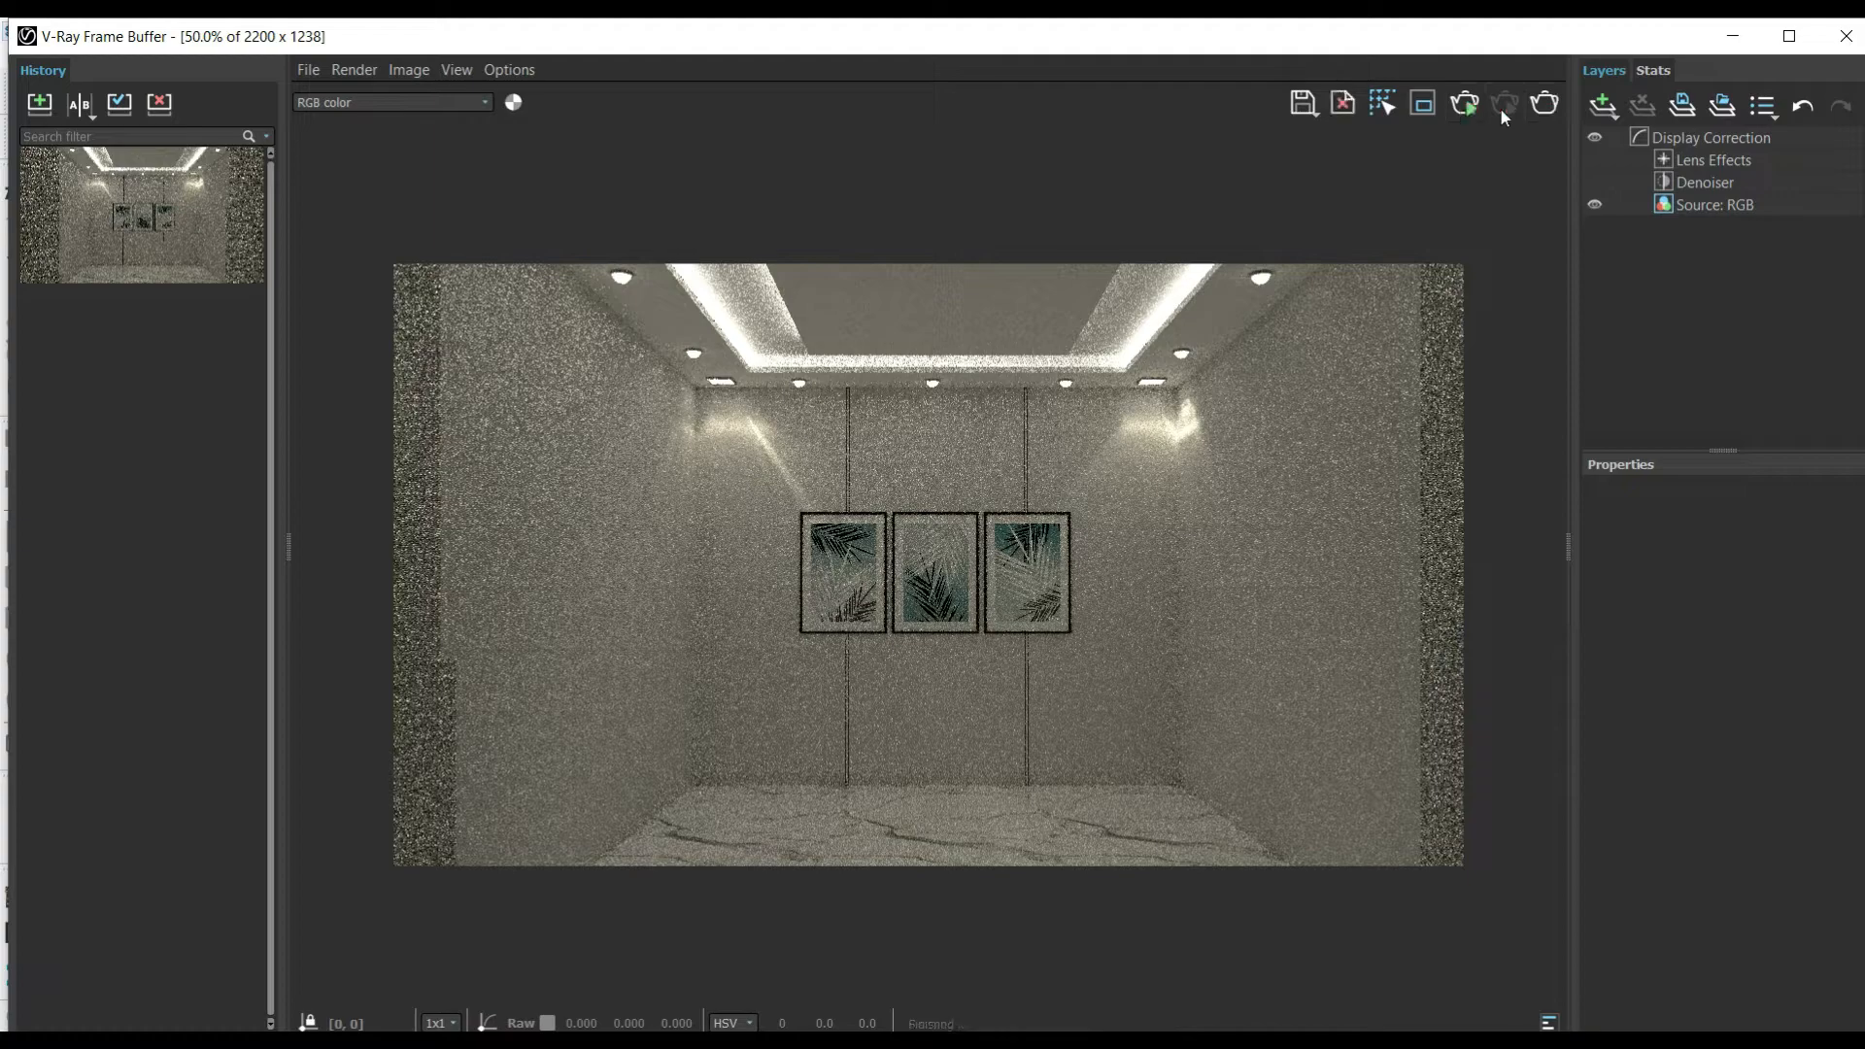
{"action": "left_click", "coordinate": [1846, 36]}
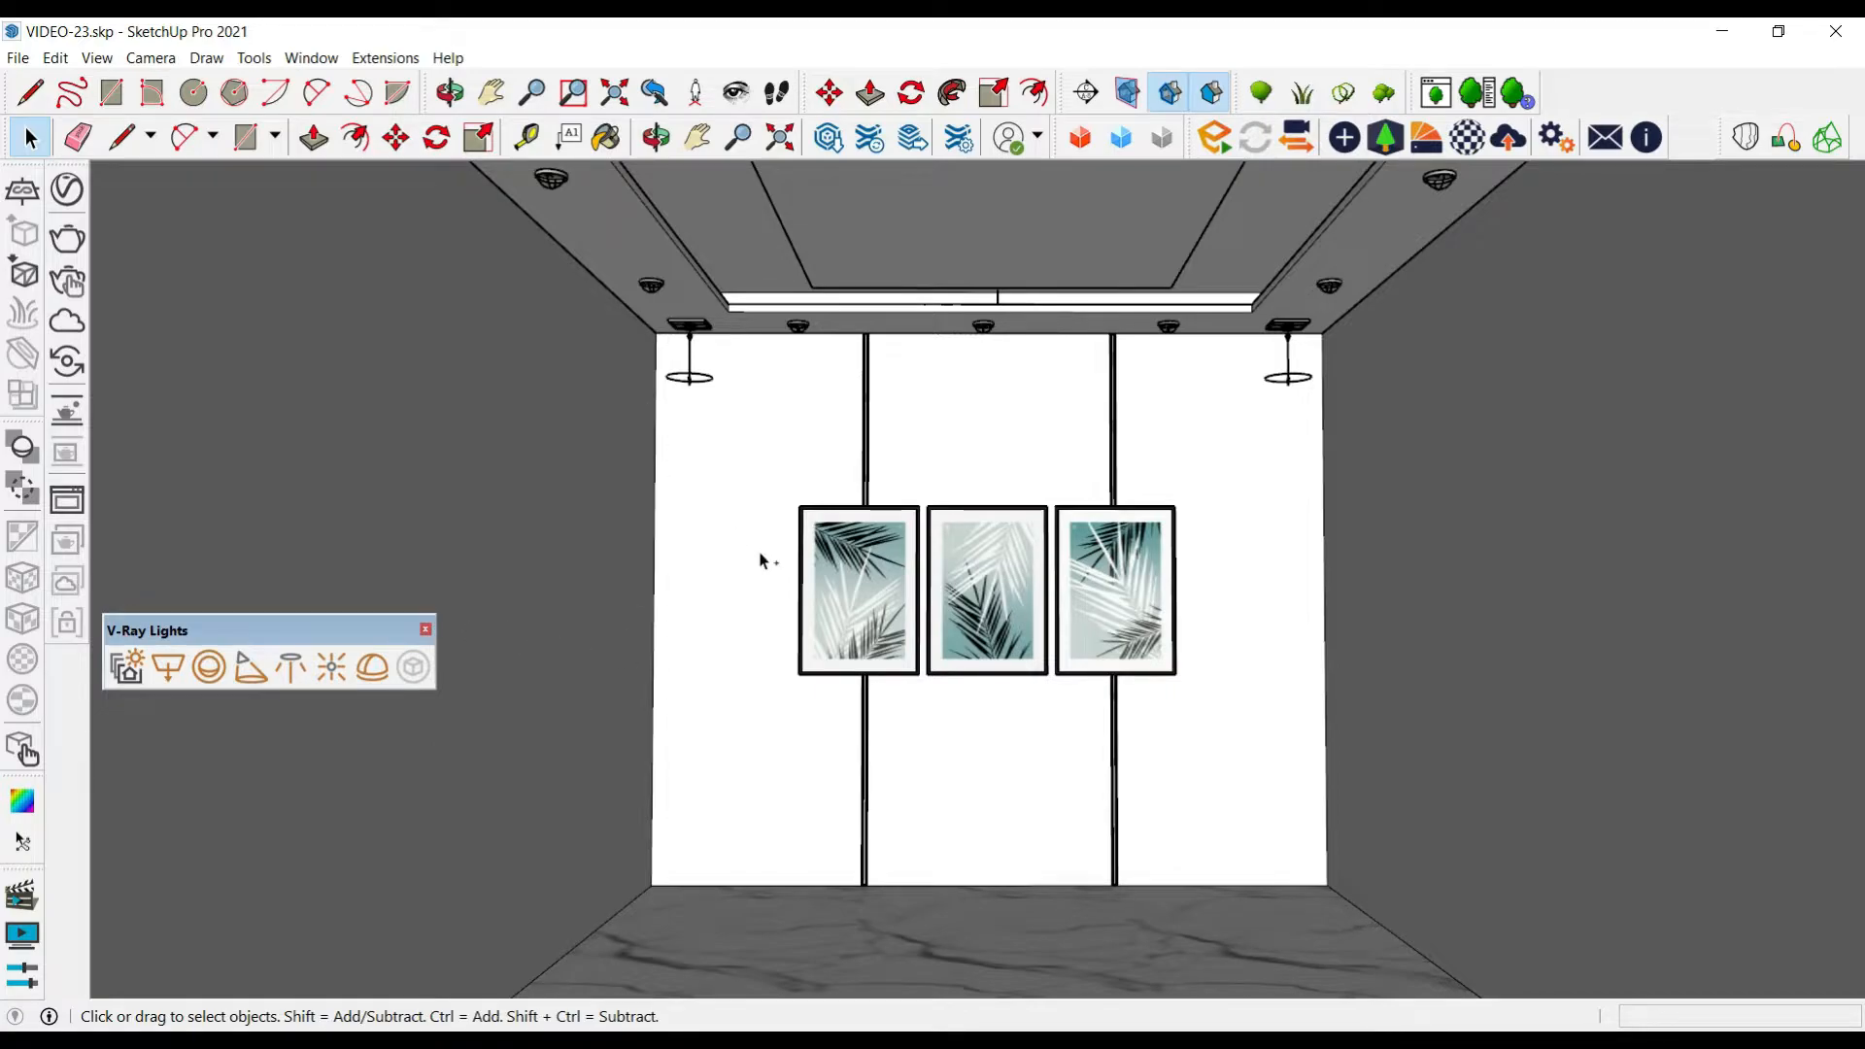
Undo hiding the omni lights, render the scene with them, inspect the wall lighting up close and stop the render
{"action": "key", "text": "ctrl+z"}
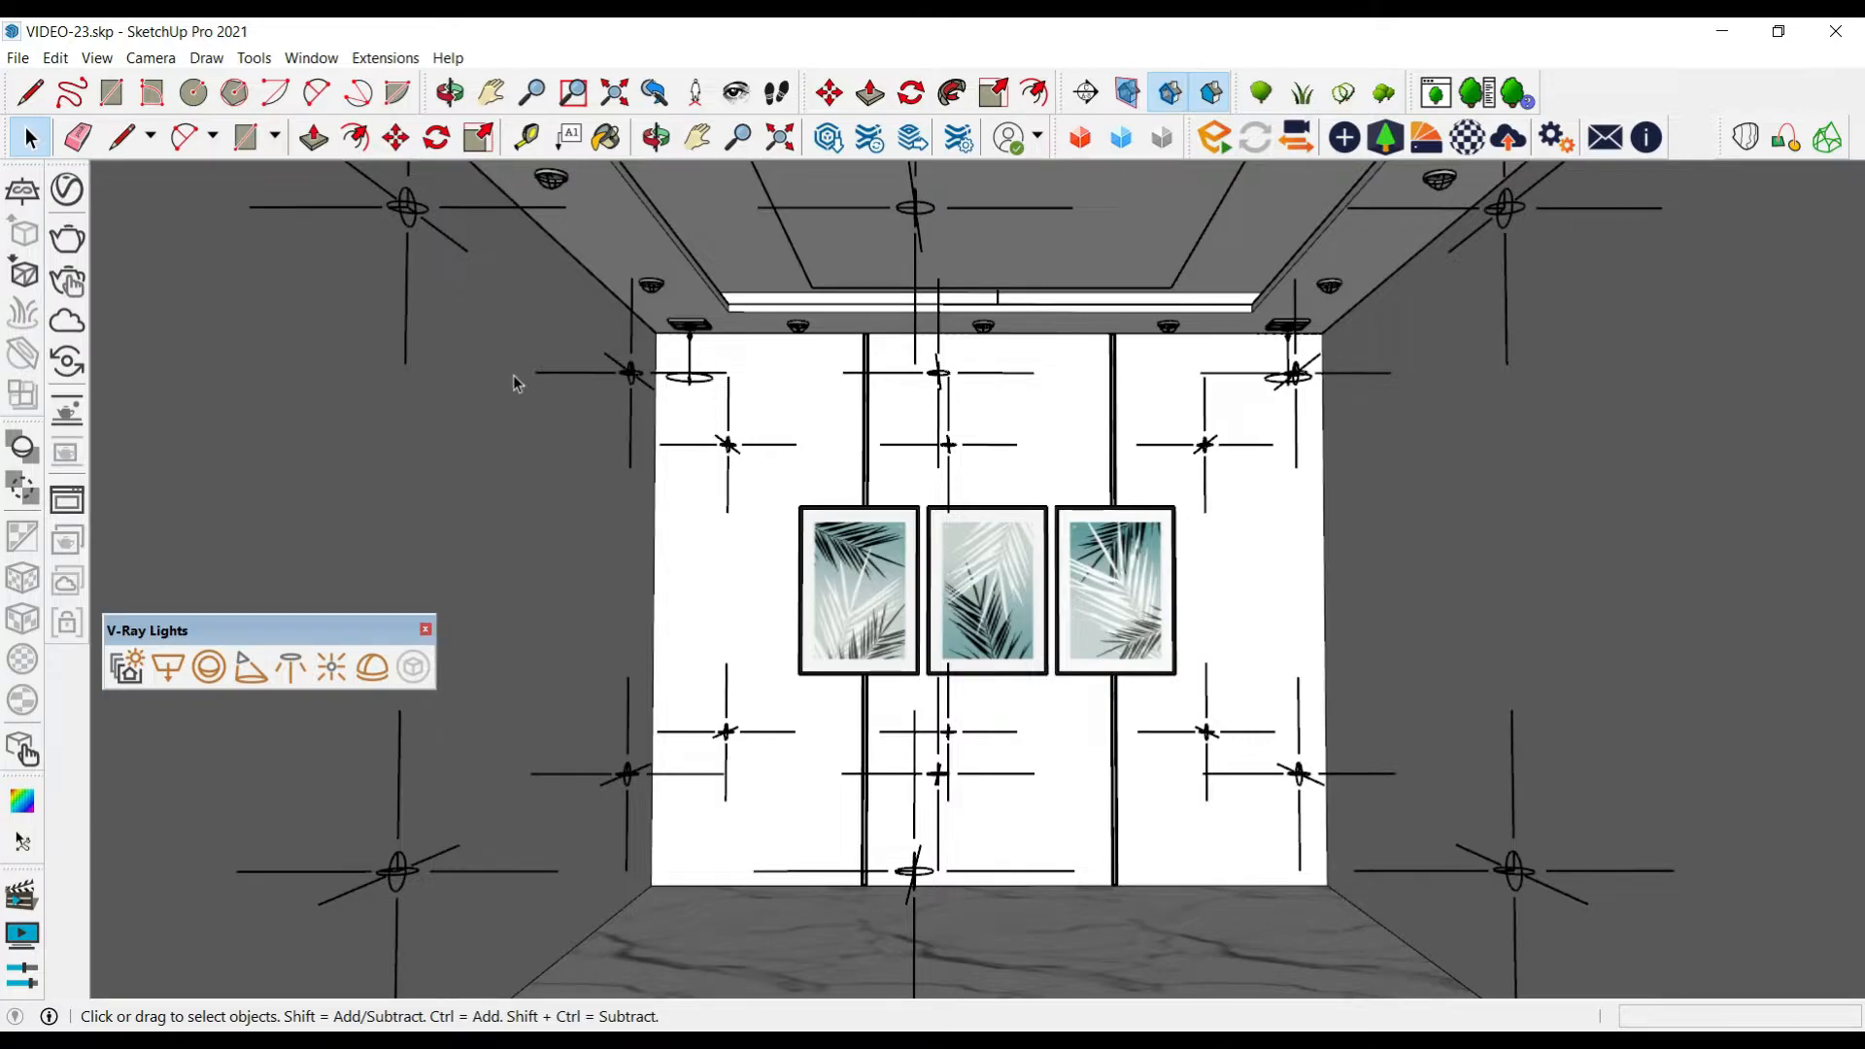
{"action": "left_click", "coordinate": [67, 239]}
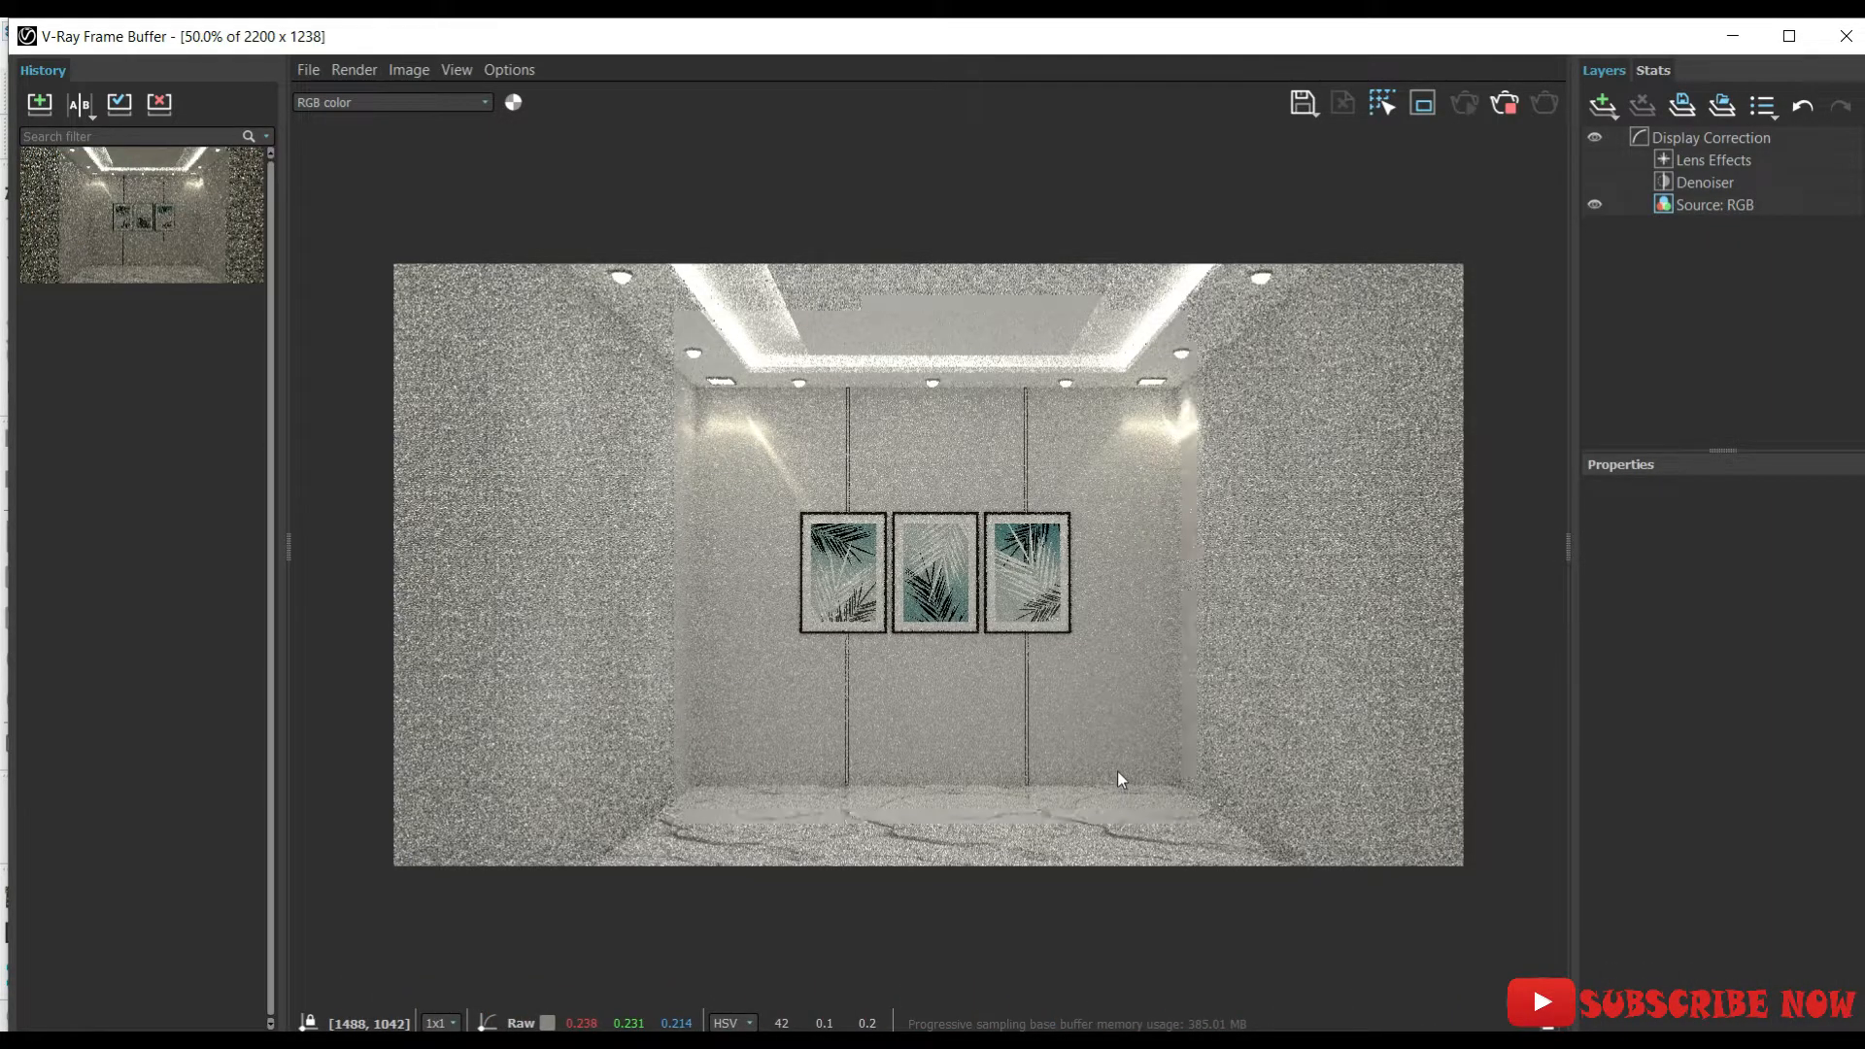
{"action": "double_click", "coordinate": [1236, 433]}
{"action": "scroll", "coordinate": [1236, 433], "scroll_direction": "up", "scroll_amount": 1}
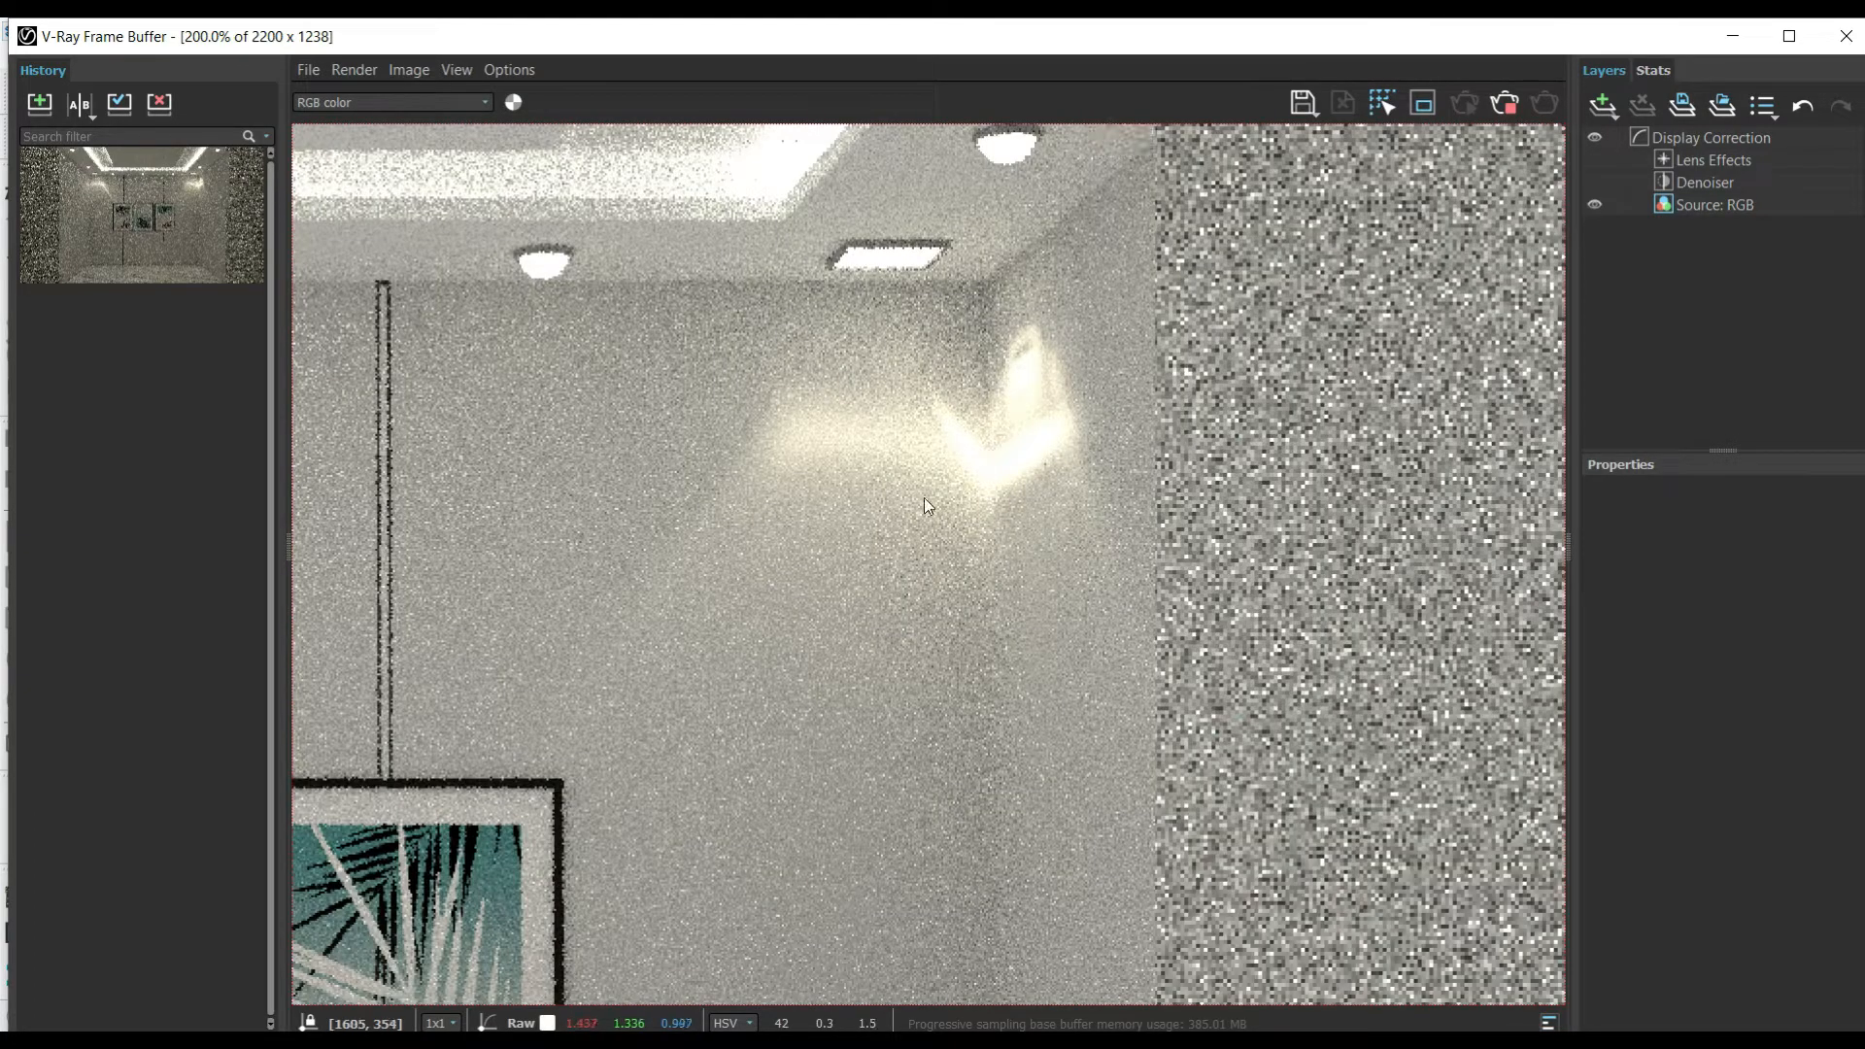
{"action": "middle_click_drag", "start_coordinate": [379, 519], "coordinate": [801, 525]}
{"action": "middle_click_drag", "start_coordinate": [295, 573], "coordinate": [886, 588]}
{"action": "scroll", "coordinate": [684, 575], "scroll_direction": "down", "scroll_amount": 3}
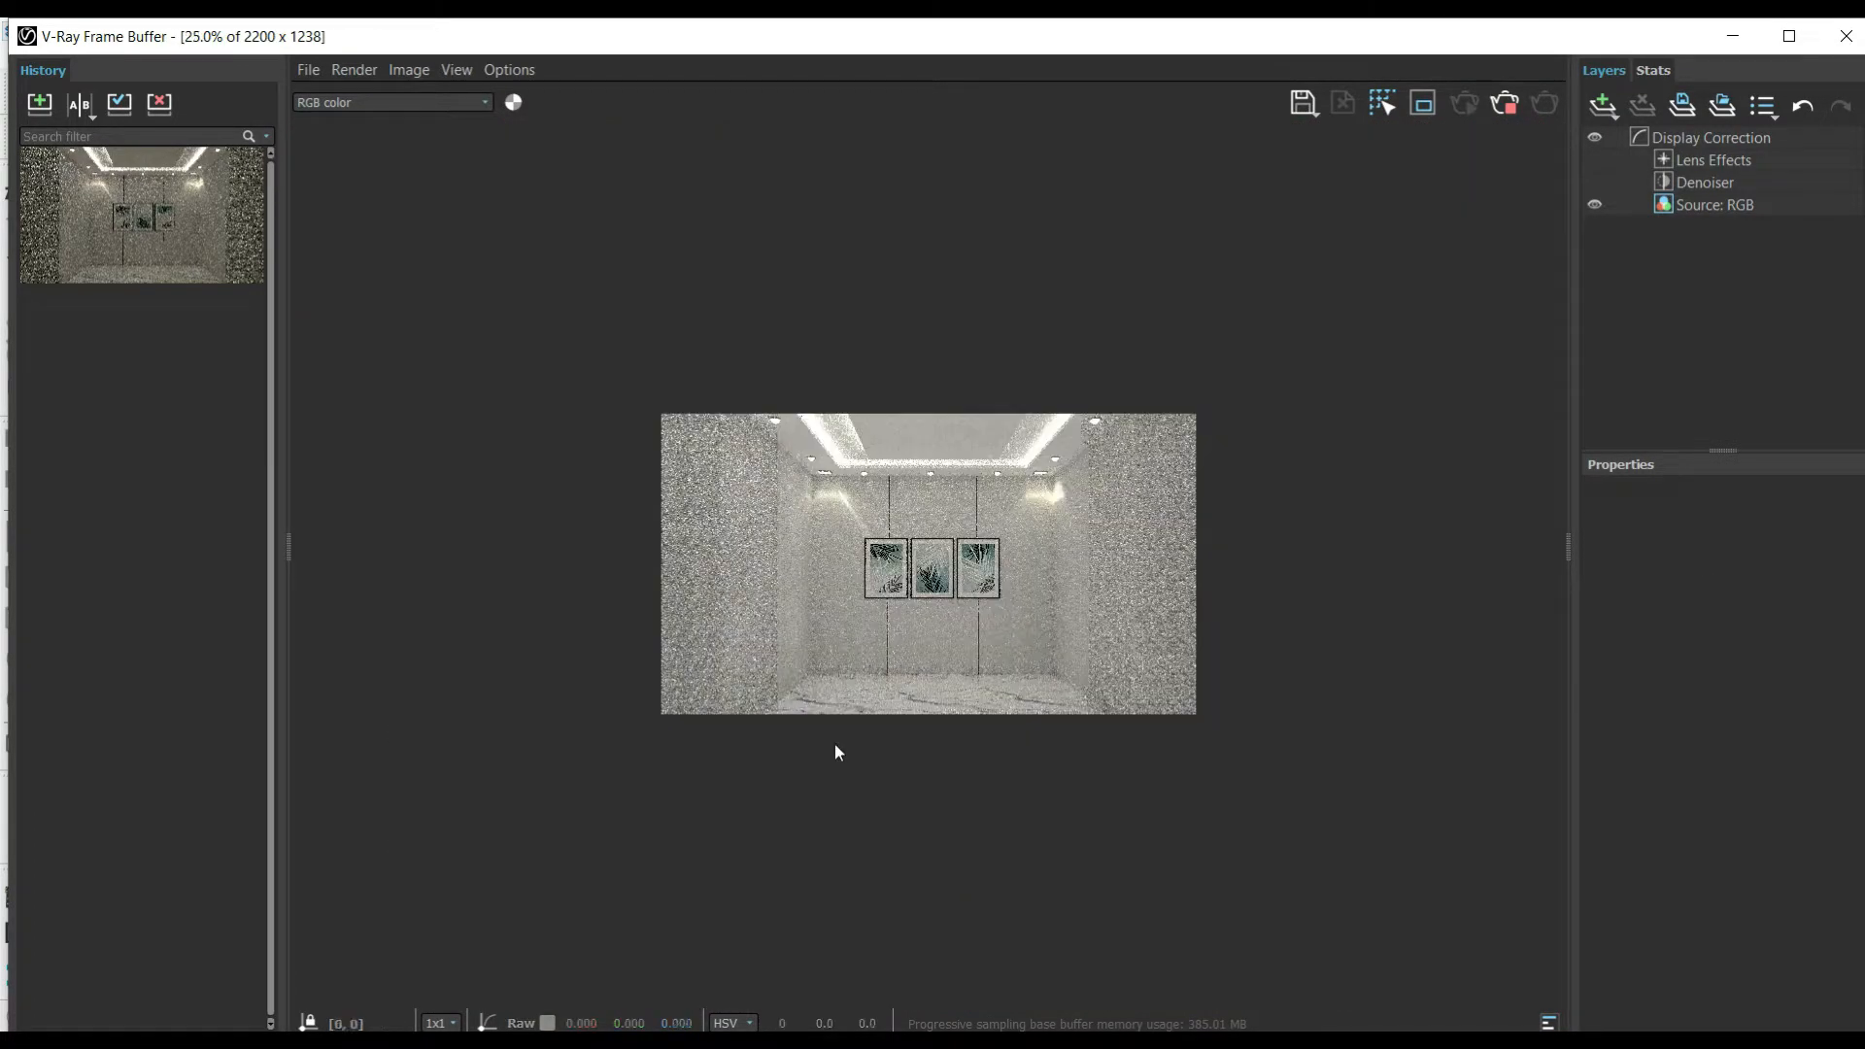
{"action": "scroll", "coordinate": [837, 754], "scroll_direction": "up", "scroll_amount": 1}
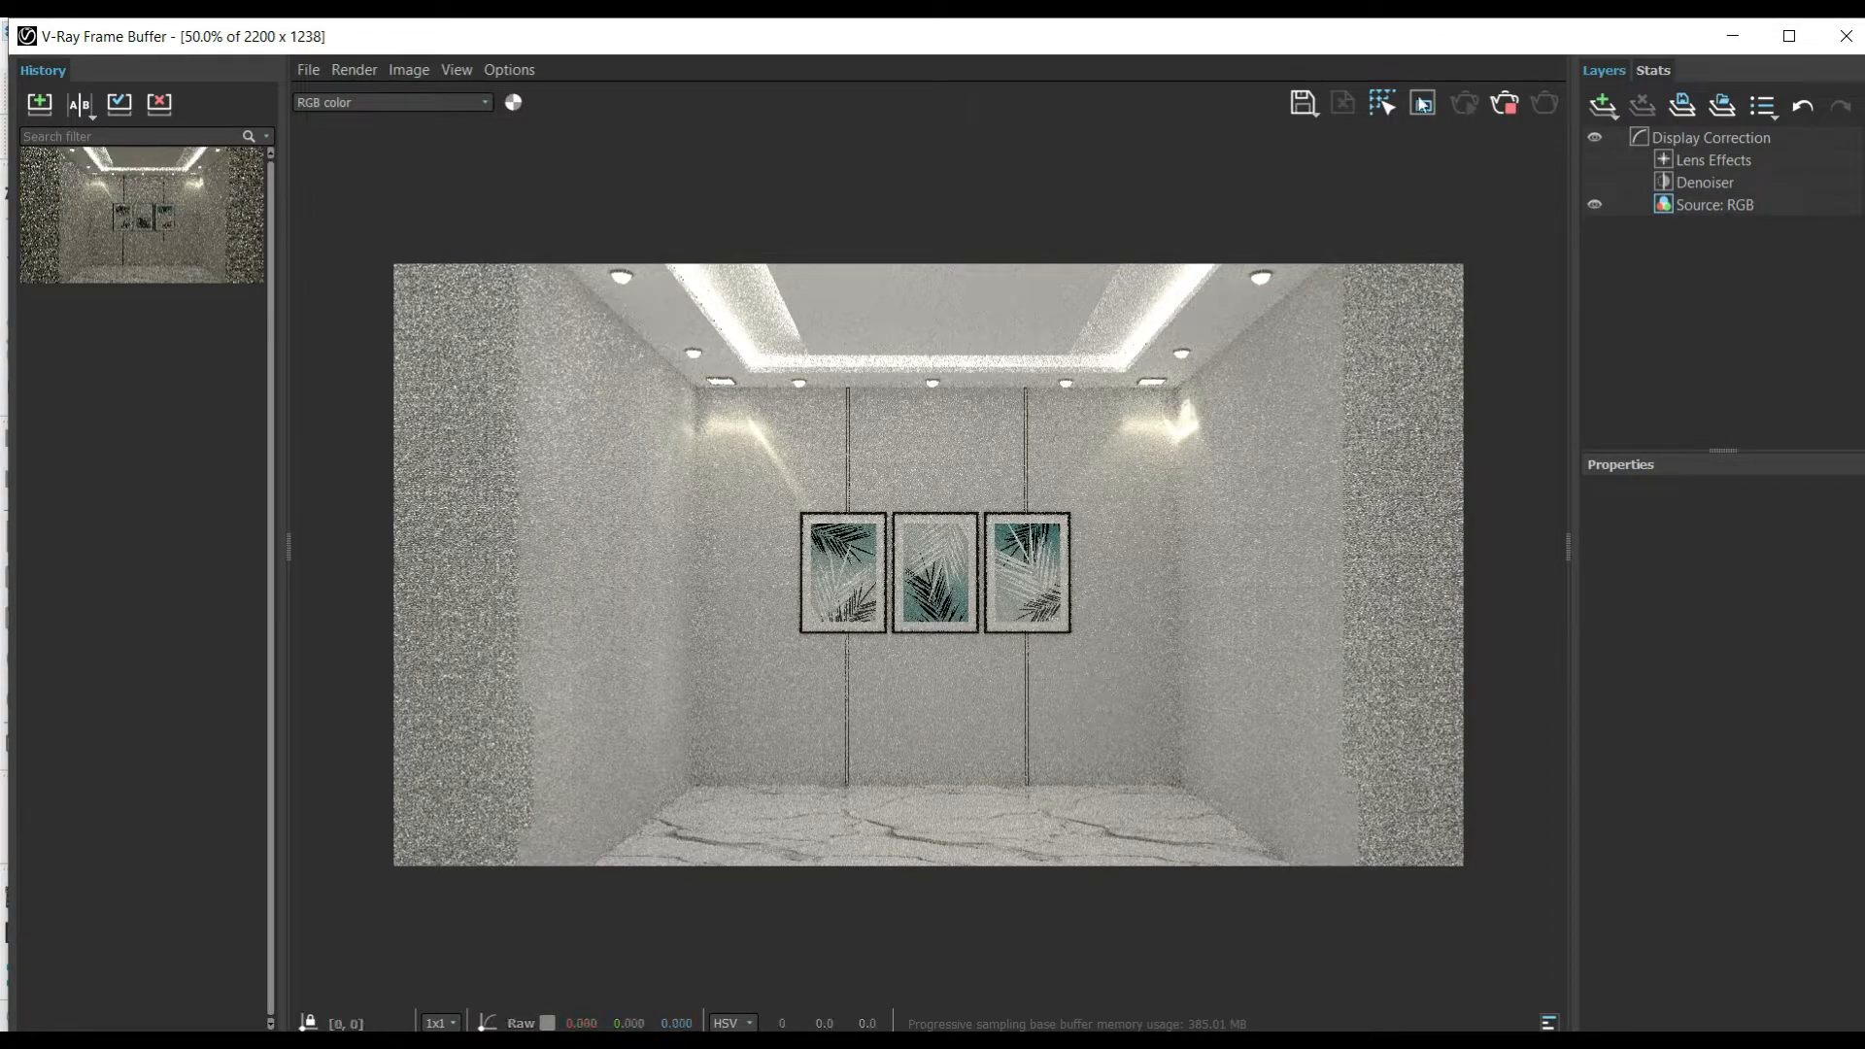
{"action": "left_click", "coordinate": [1502, 109]}
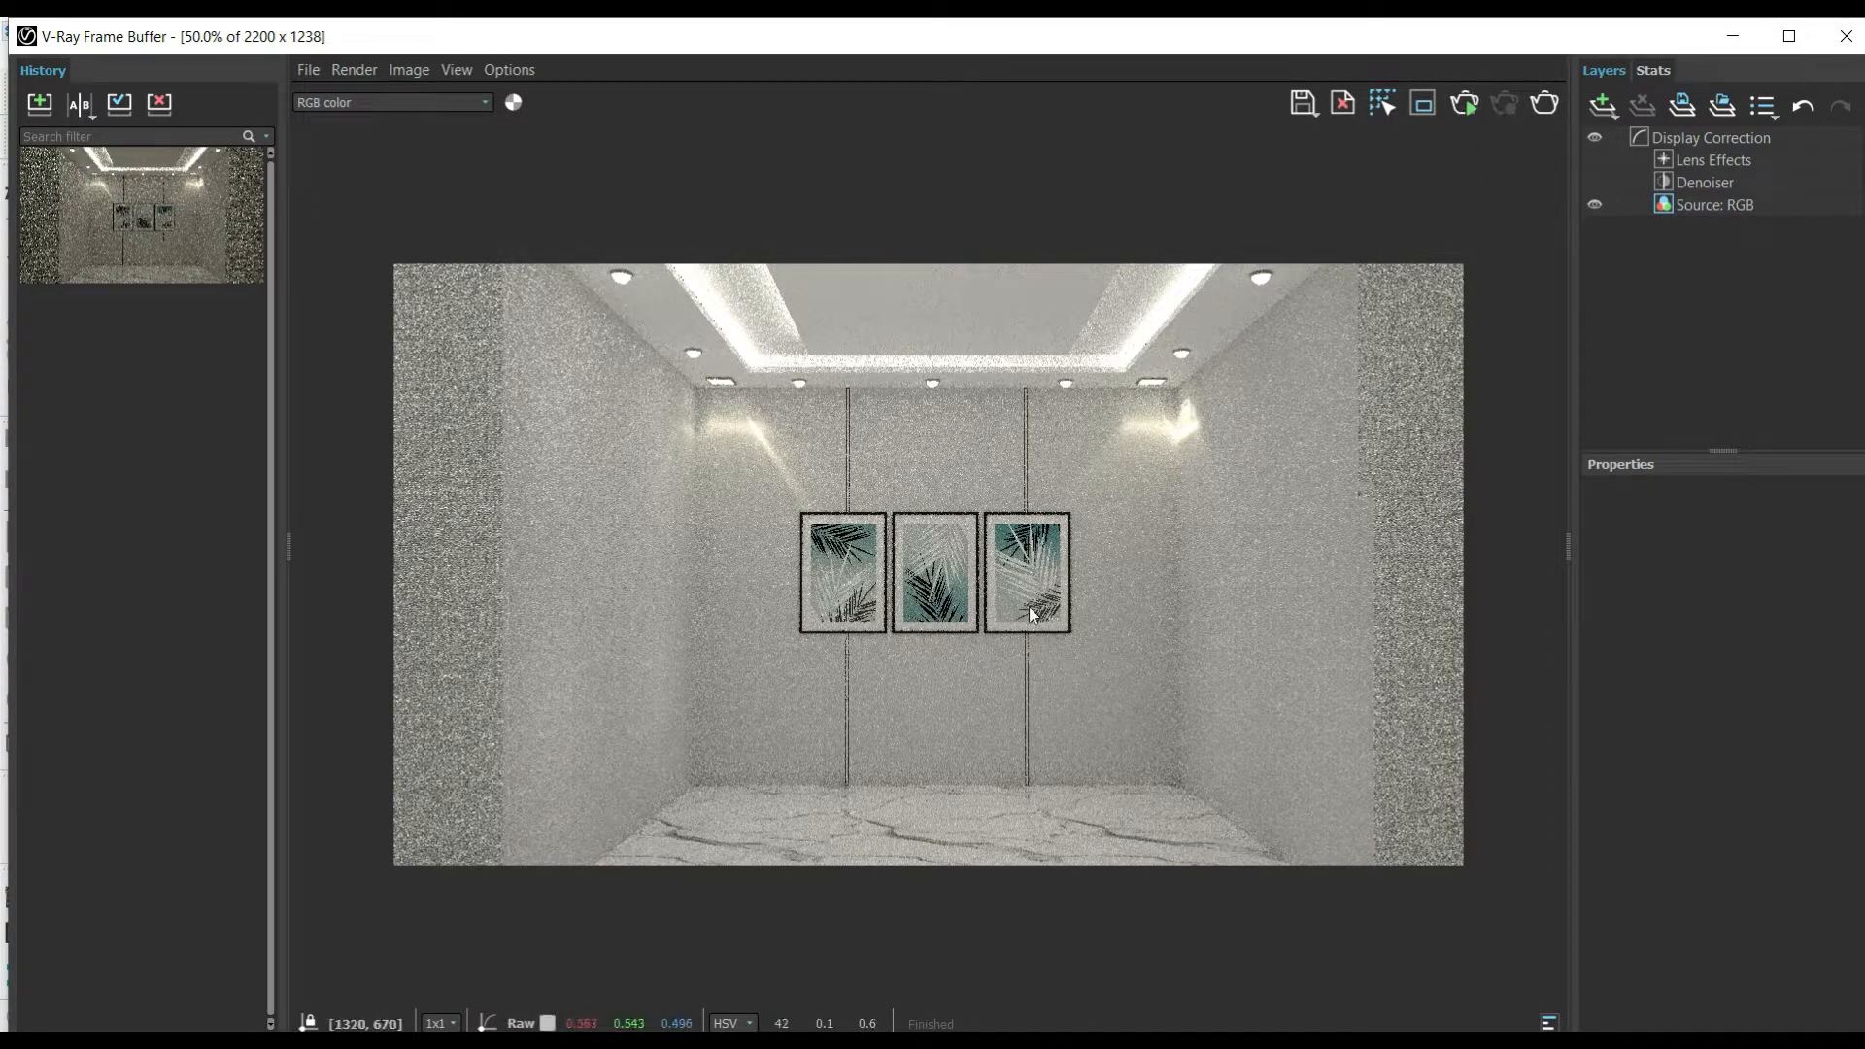
Inspect the omni-lit render around the pictures and save it to the render history
{"action": "scroll", "coordinate": [1119, 622], "scroll_direction": "up", "scroll_amount": 1}
{"action": "scroll", "coordinate": [942, 641], "scroll_direction": "down", "scroll_amount": 1}
{"action": "scroll", "coordinate": [1104, 464], "scroll_direction": "up", "scroll_amount": 1}
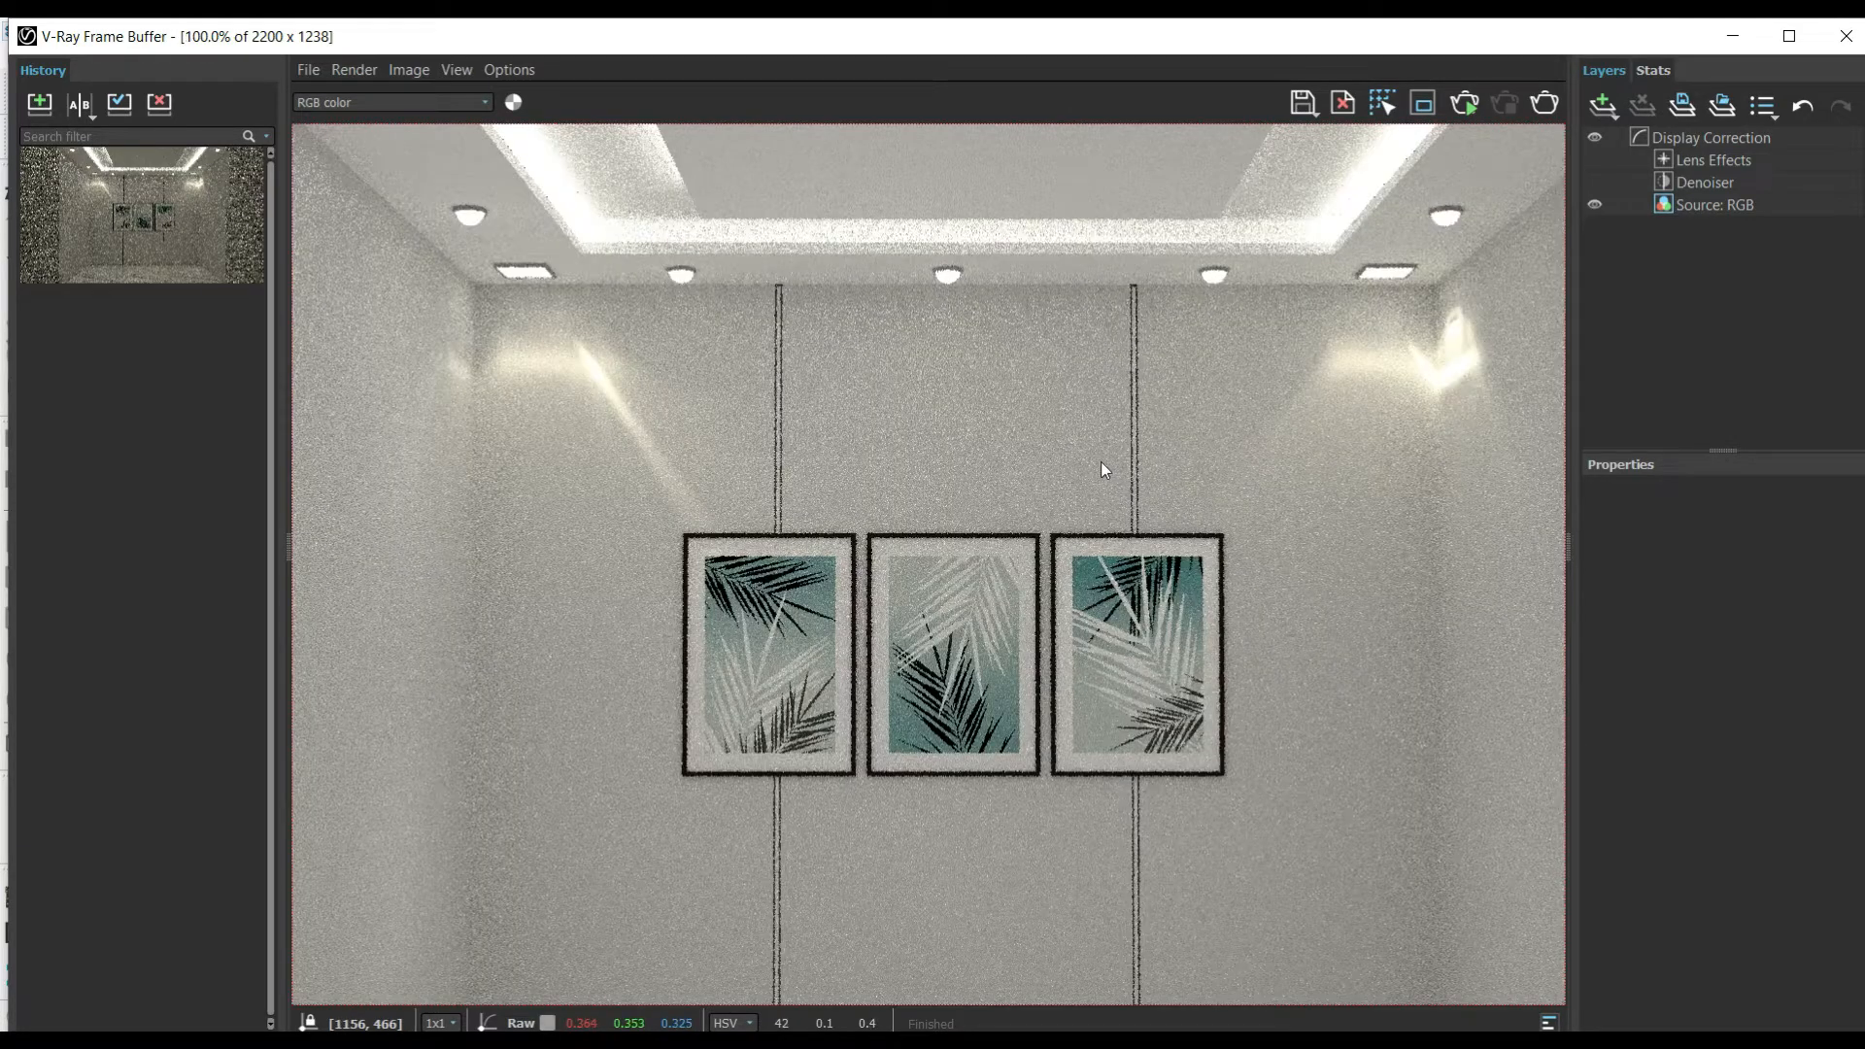
{"action": "left_click", "coordinate": [35, 107]}
{"action": "scroll", "coordinate": [816, 603], "scroll_direction": "down", "scroll_amount": 2}
{"action": "scroll", "coordinate": [909, 612], "scroll_direction": "up", "scroll_amount": 2}
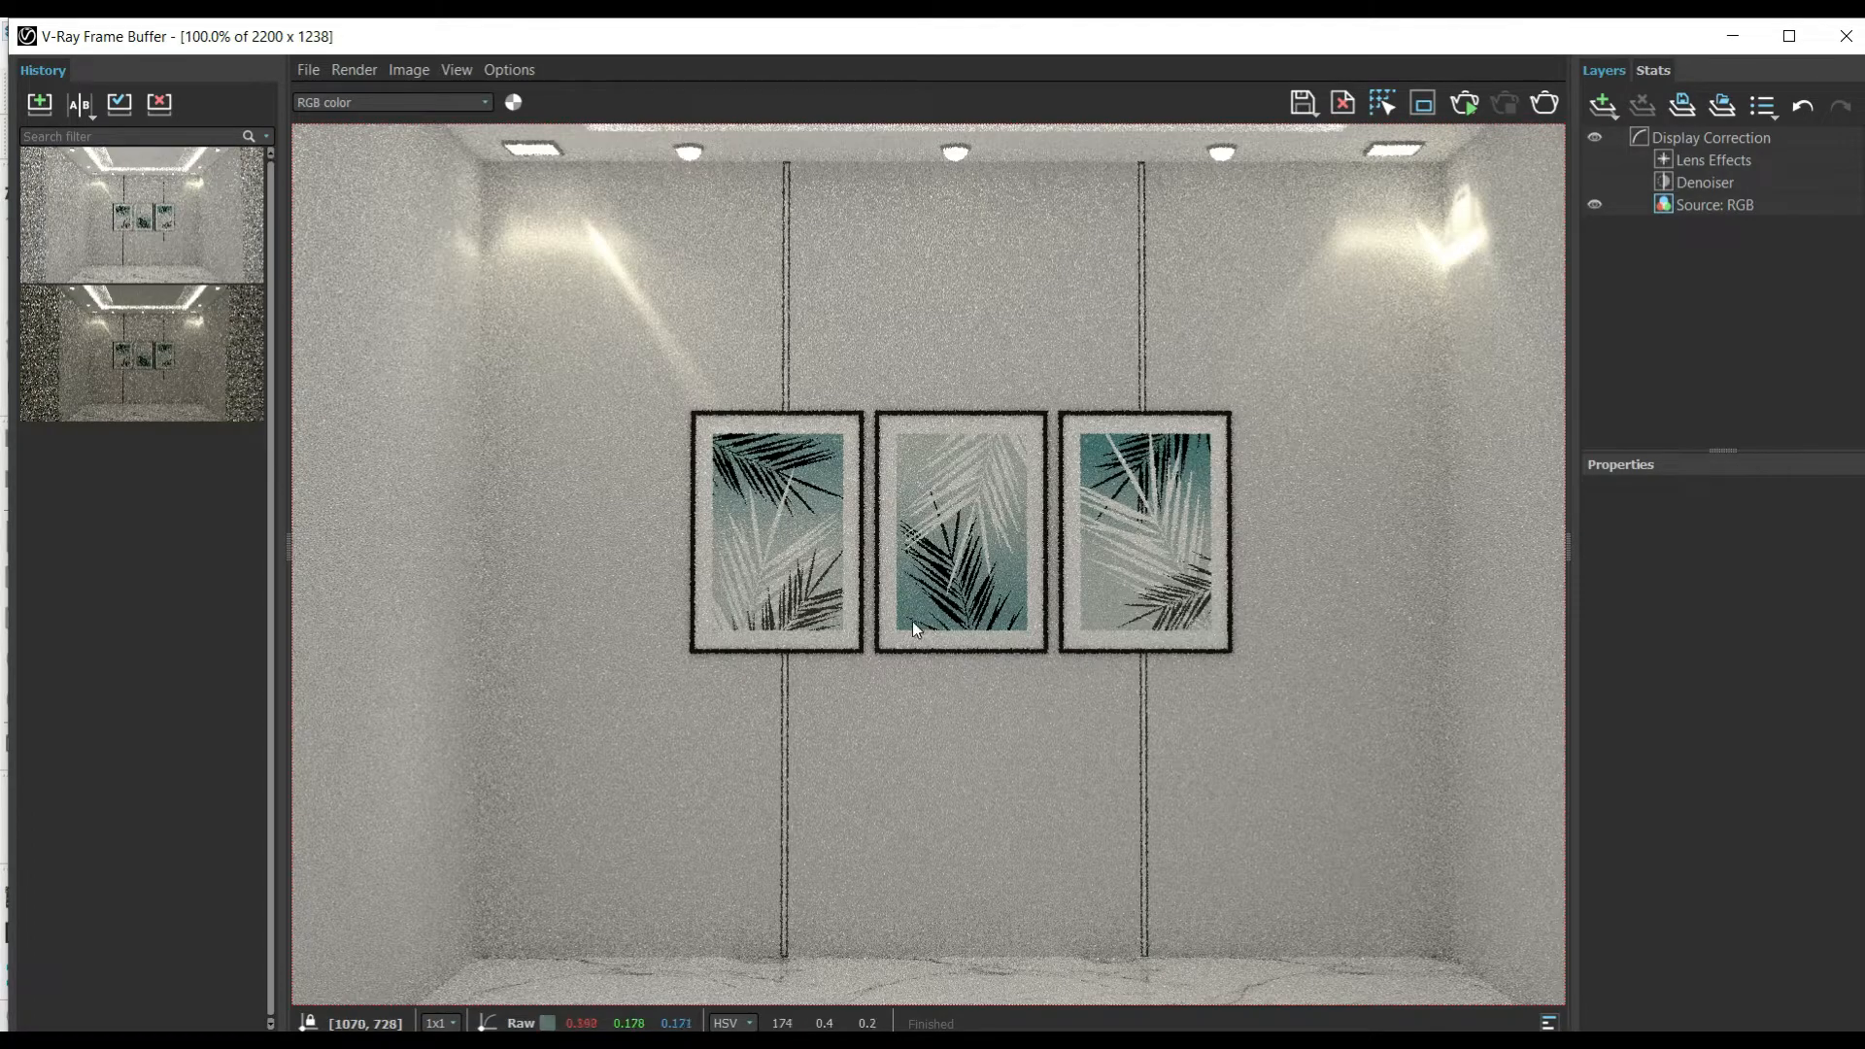
{"action": "scroll", "coordinate": [321, 379], "scroll_direction": "down", "scroll_amount": 2}
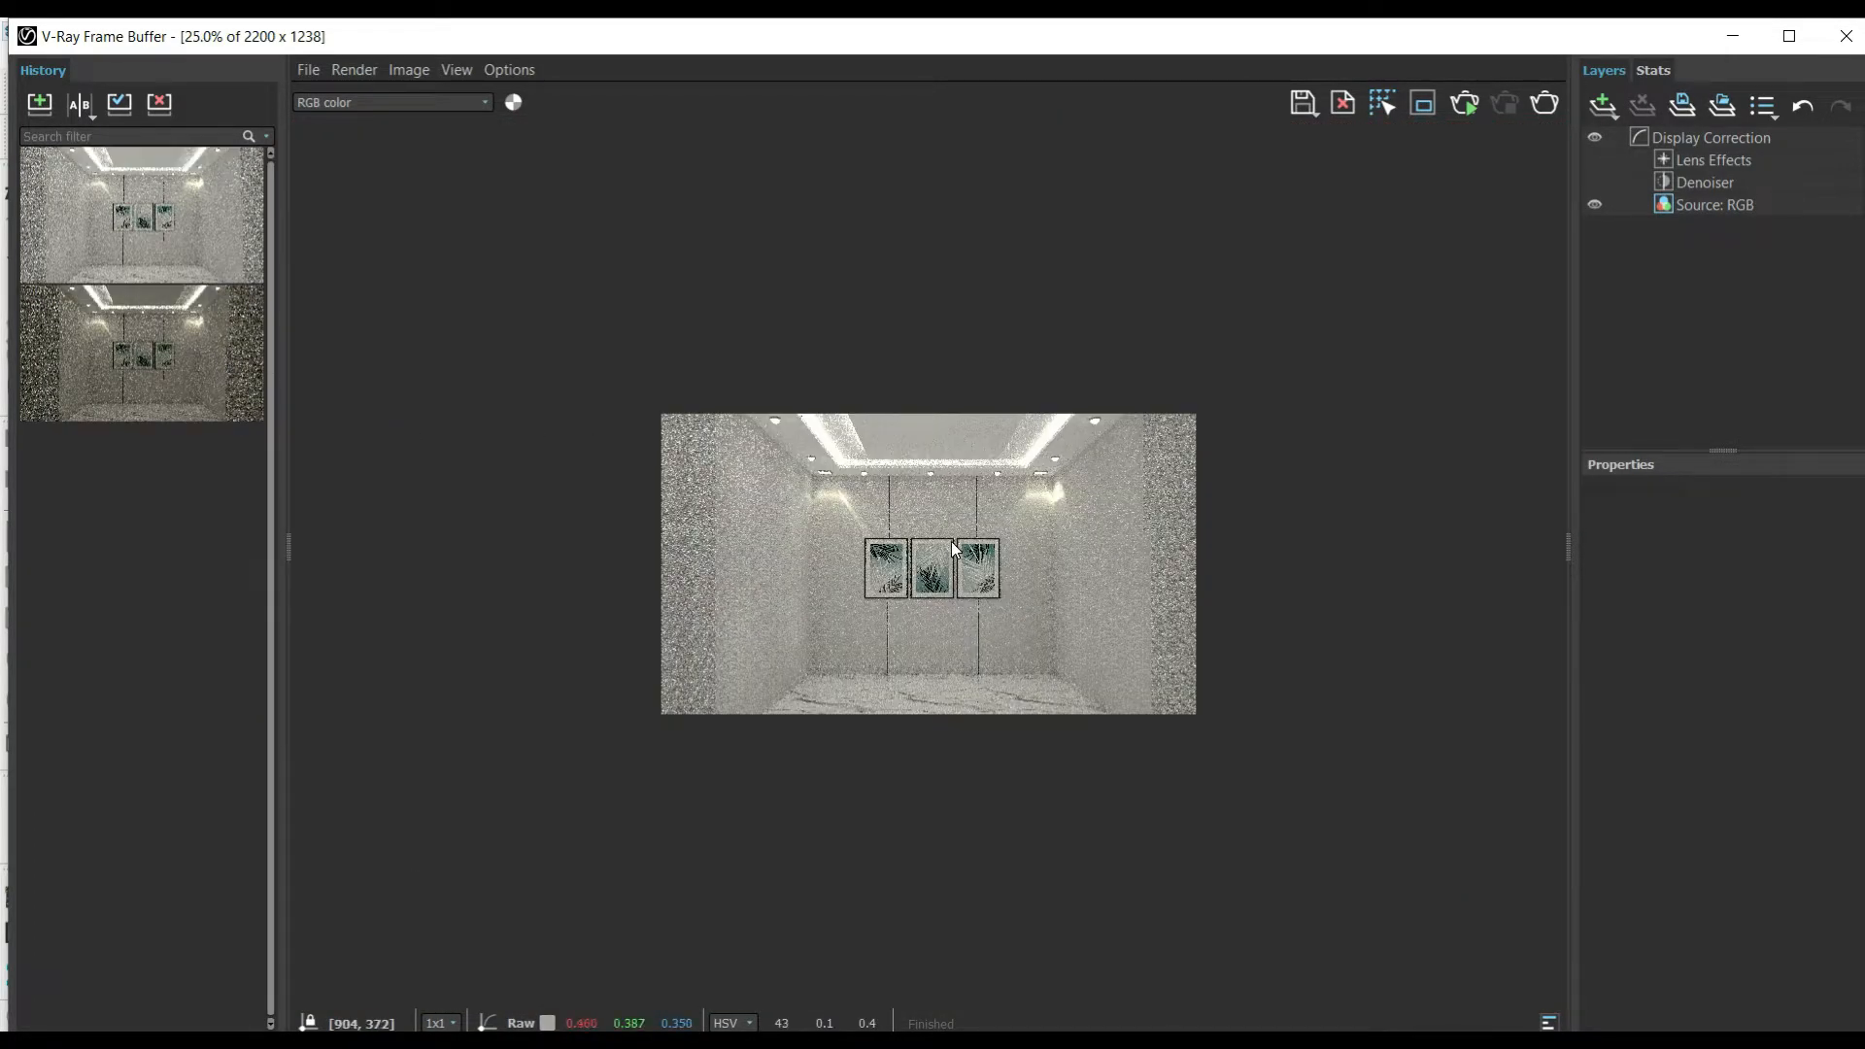
{"action": "scroll", "coordinate": [953, 540], "scroll_direction": "up", "scroll_amount": 1}
Compare the saved renders without and with omni lights by loading each into the frame buffer, and minimize the frame buffer
{"action": "right_click", "coordinate": [171, 388]}
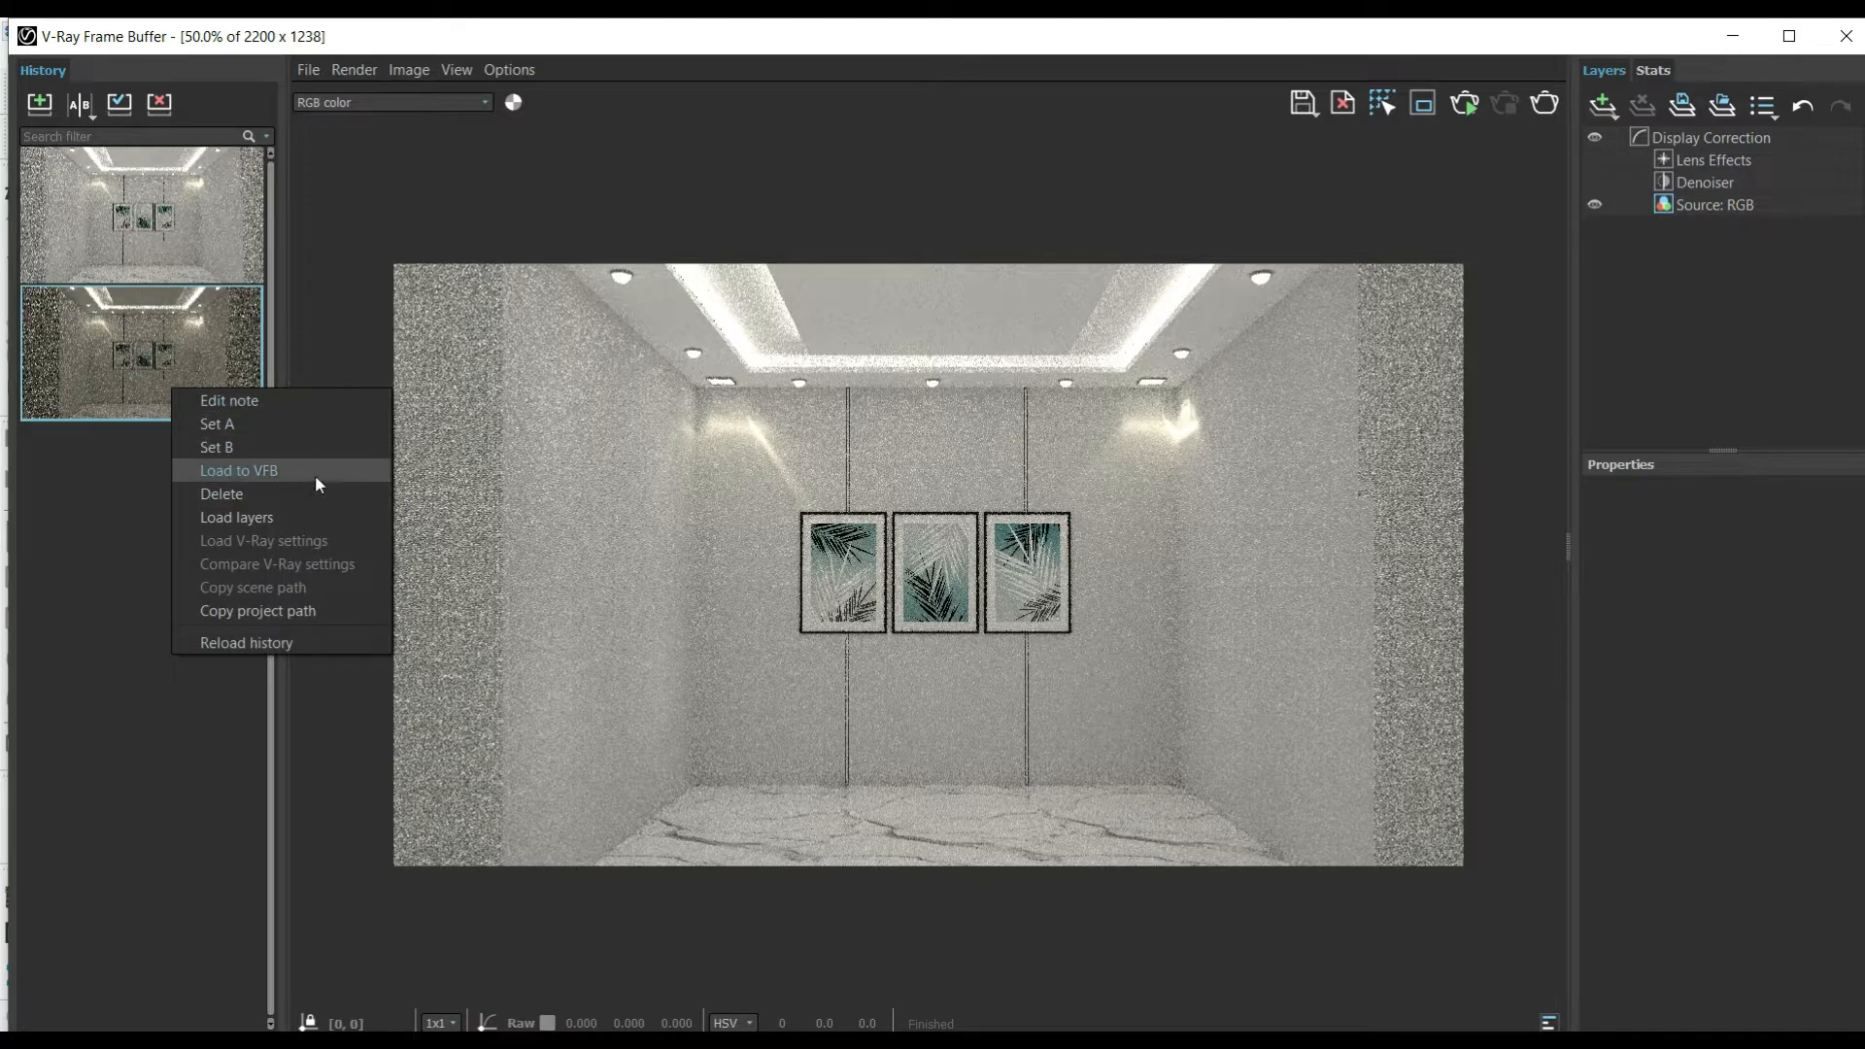
{"action": "left_click", "coordinate": [324, 470]}
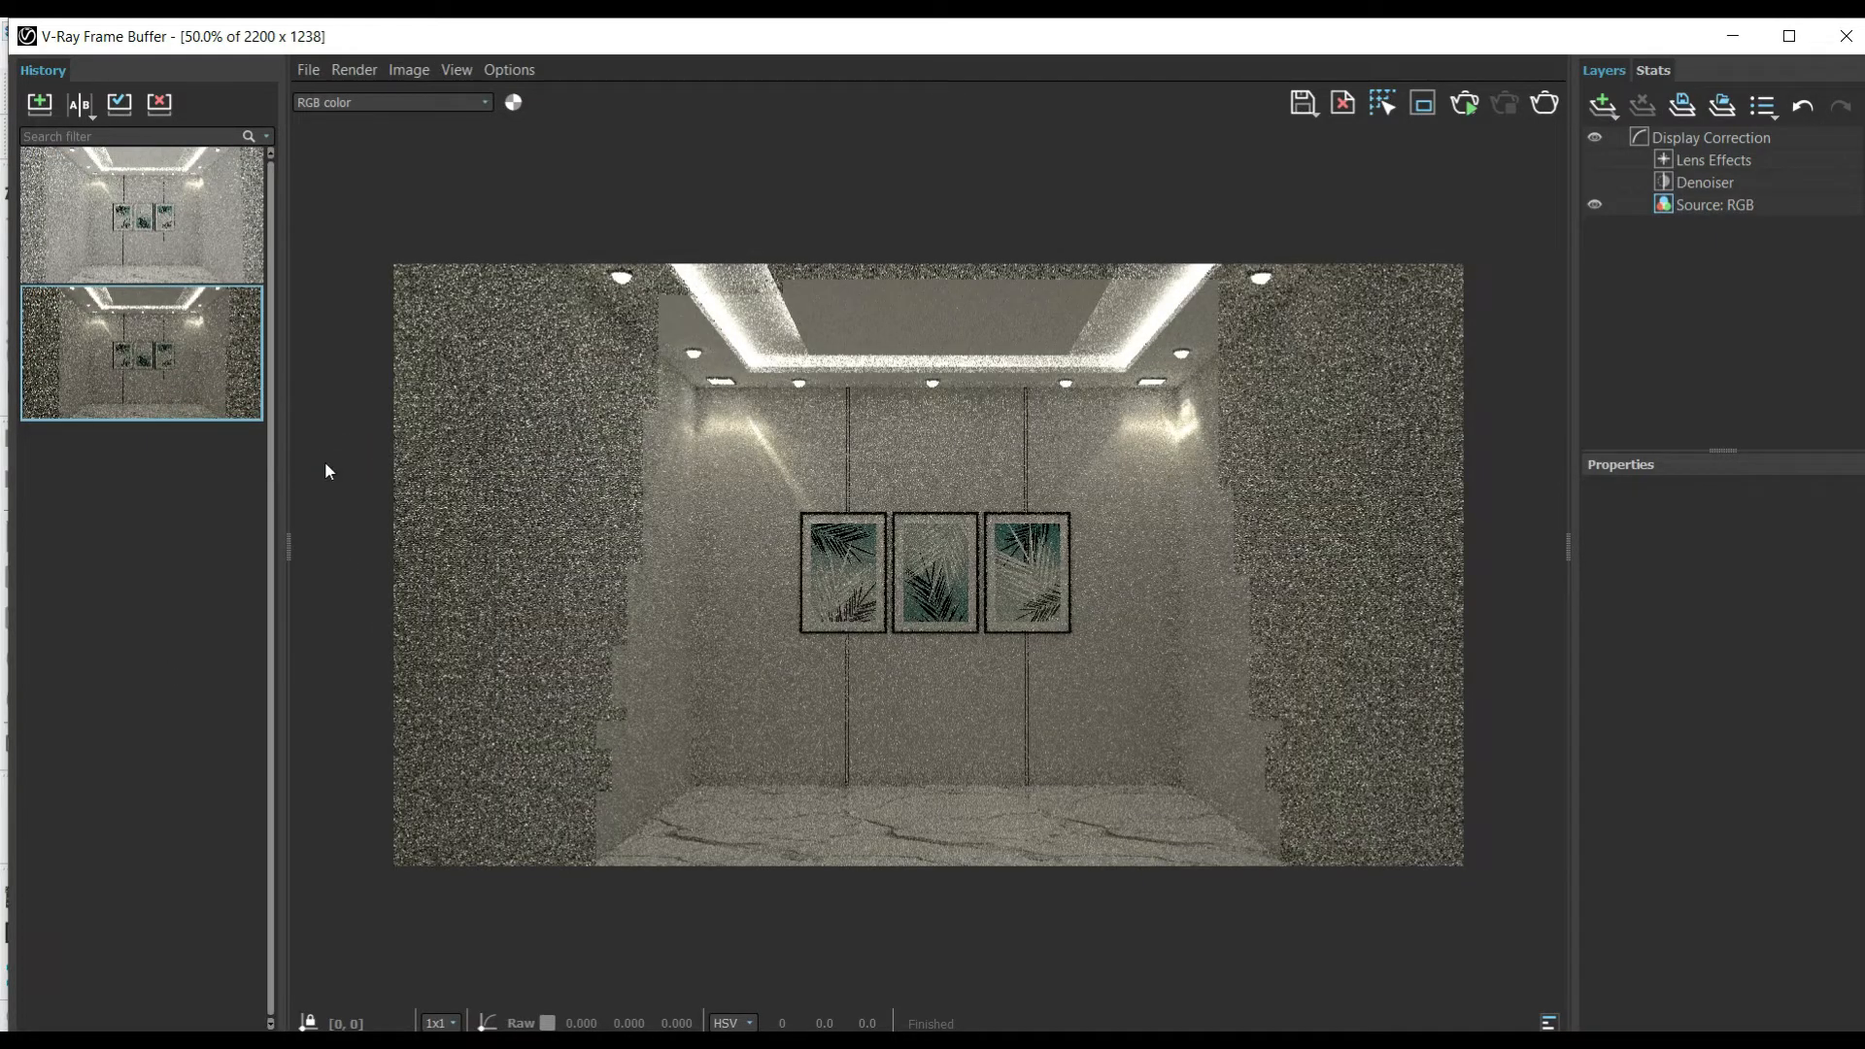
{"action": "scroll", "coordinate": [1127, 714], "scroll_direction": "up", "scroll_amount": 1}
{"action": "scroll", "coordinate": [1127, 716], "scroll_direction": "down", "scroll_amount": 1}
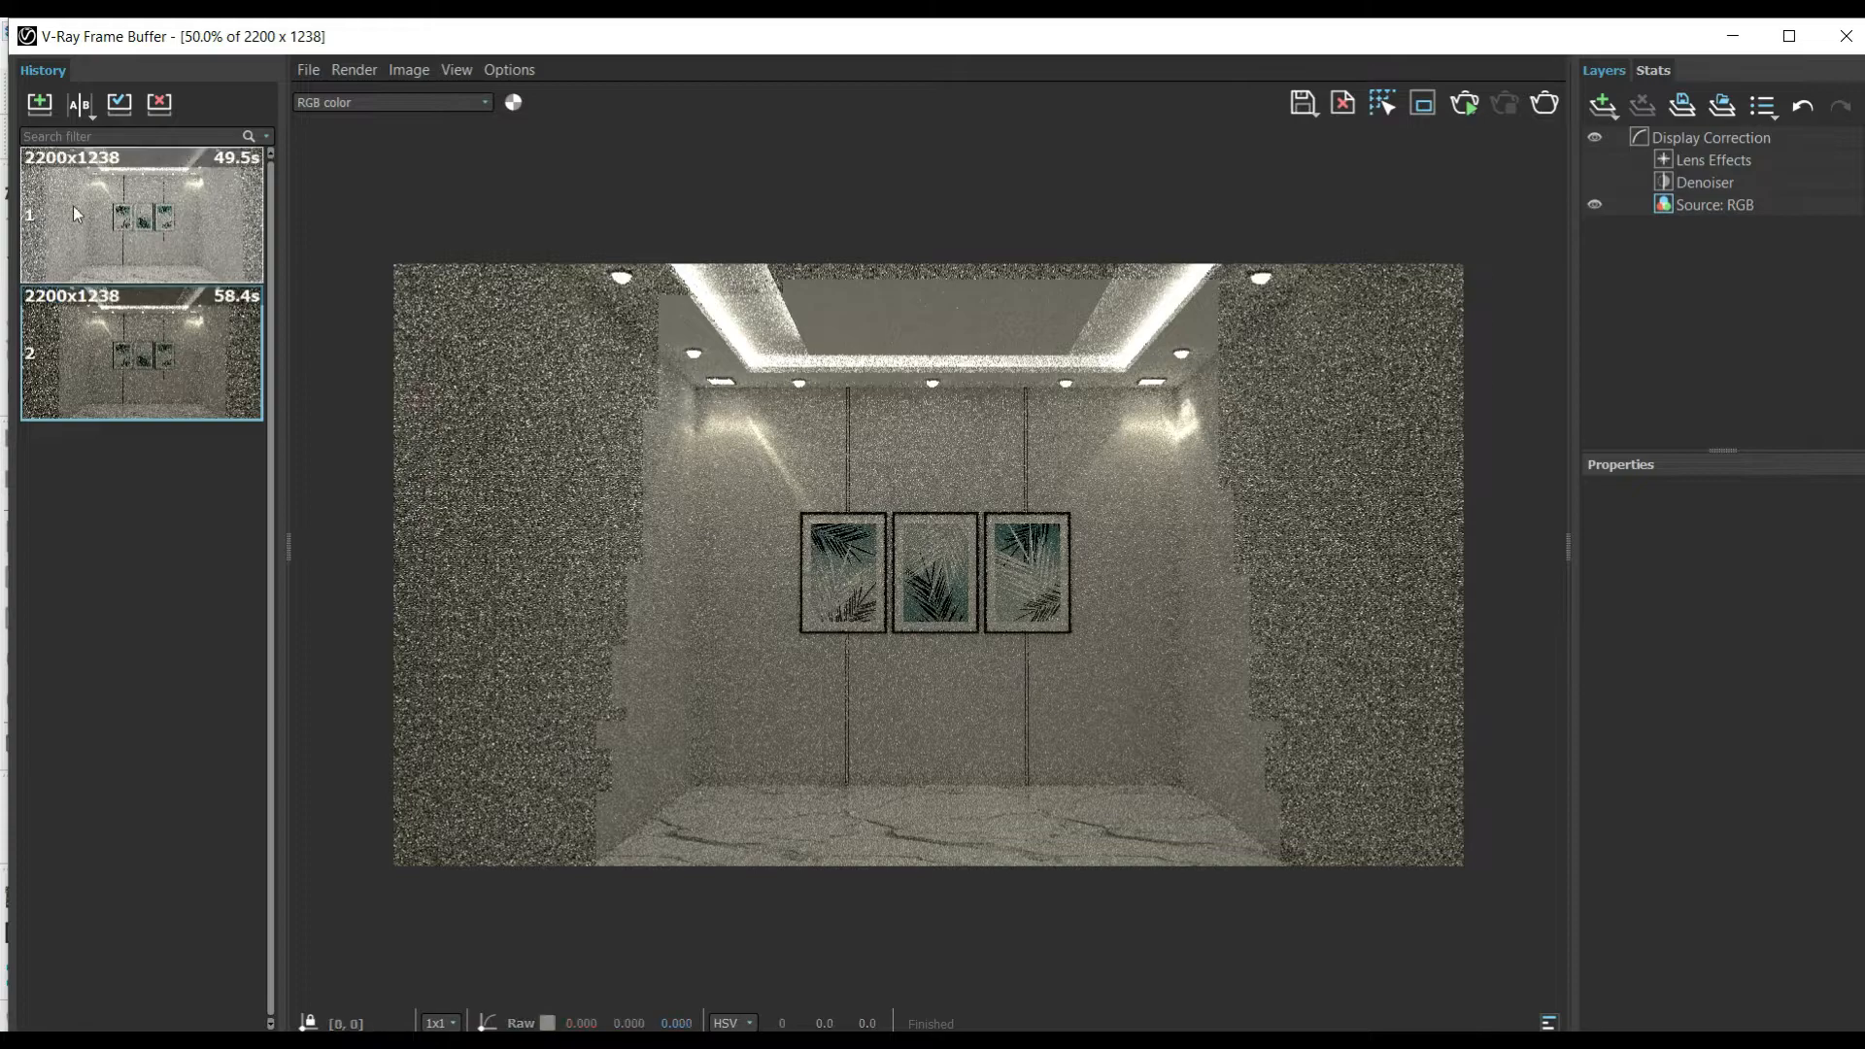
{"action": "right_click", "coordinate": [159, 243]}
{"action": "left_click", "coordinate": [265, 312]}
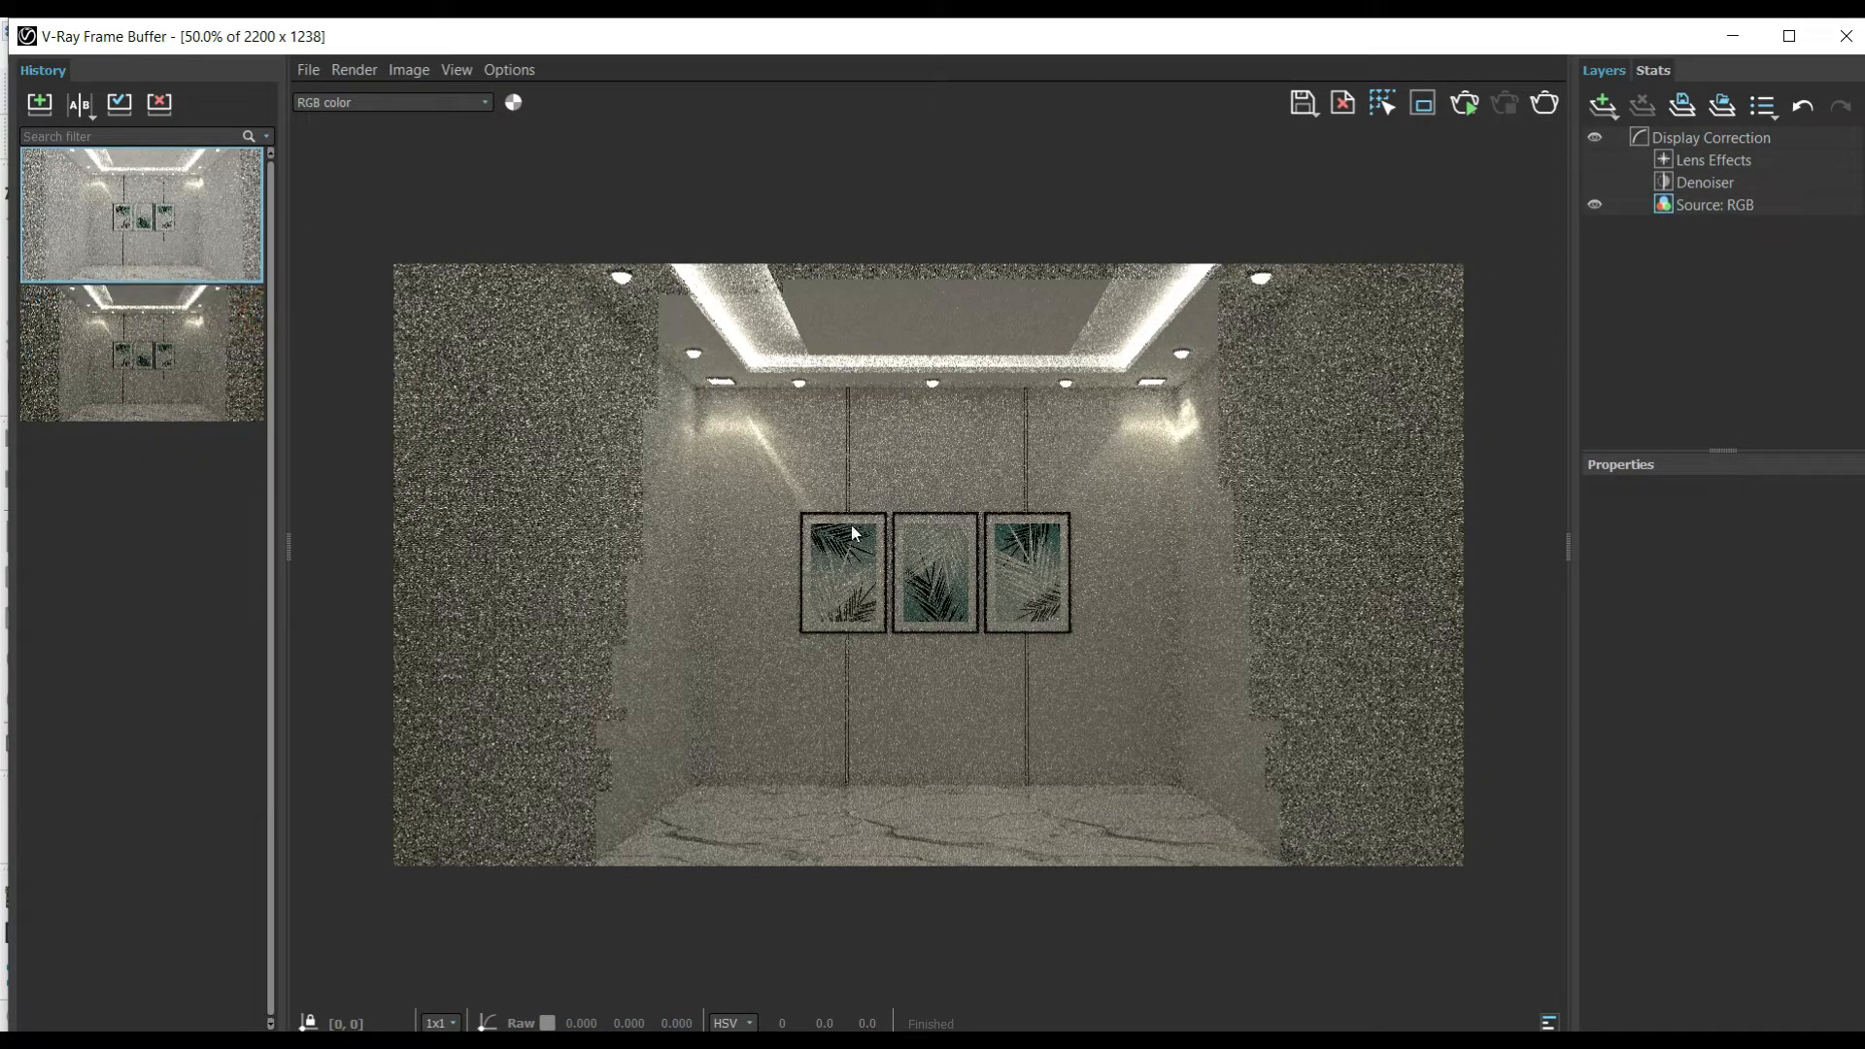
{"action": "scroll", "coordinate": [1068, 539], "scroll_direction": "up", "scroll_amount": 1}
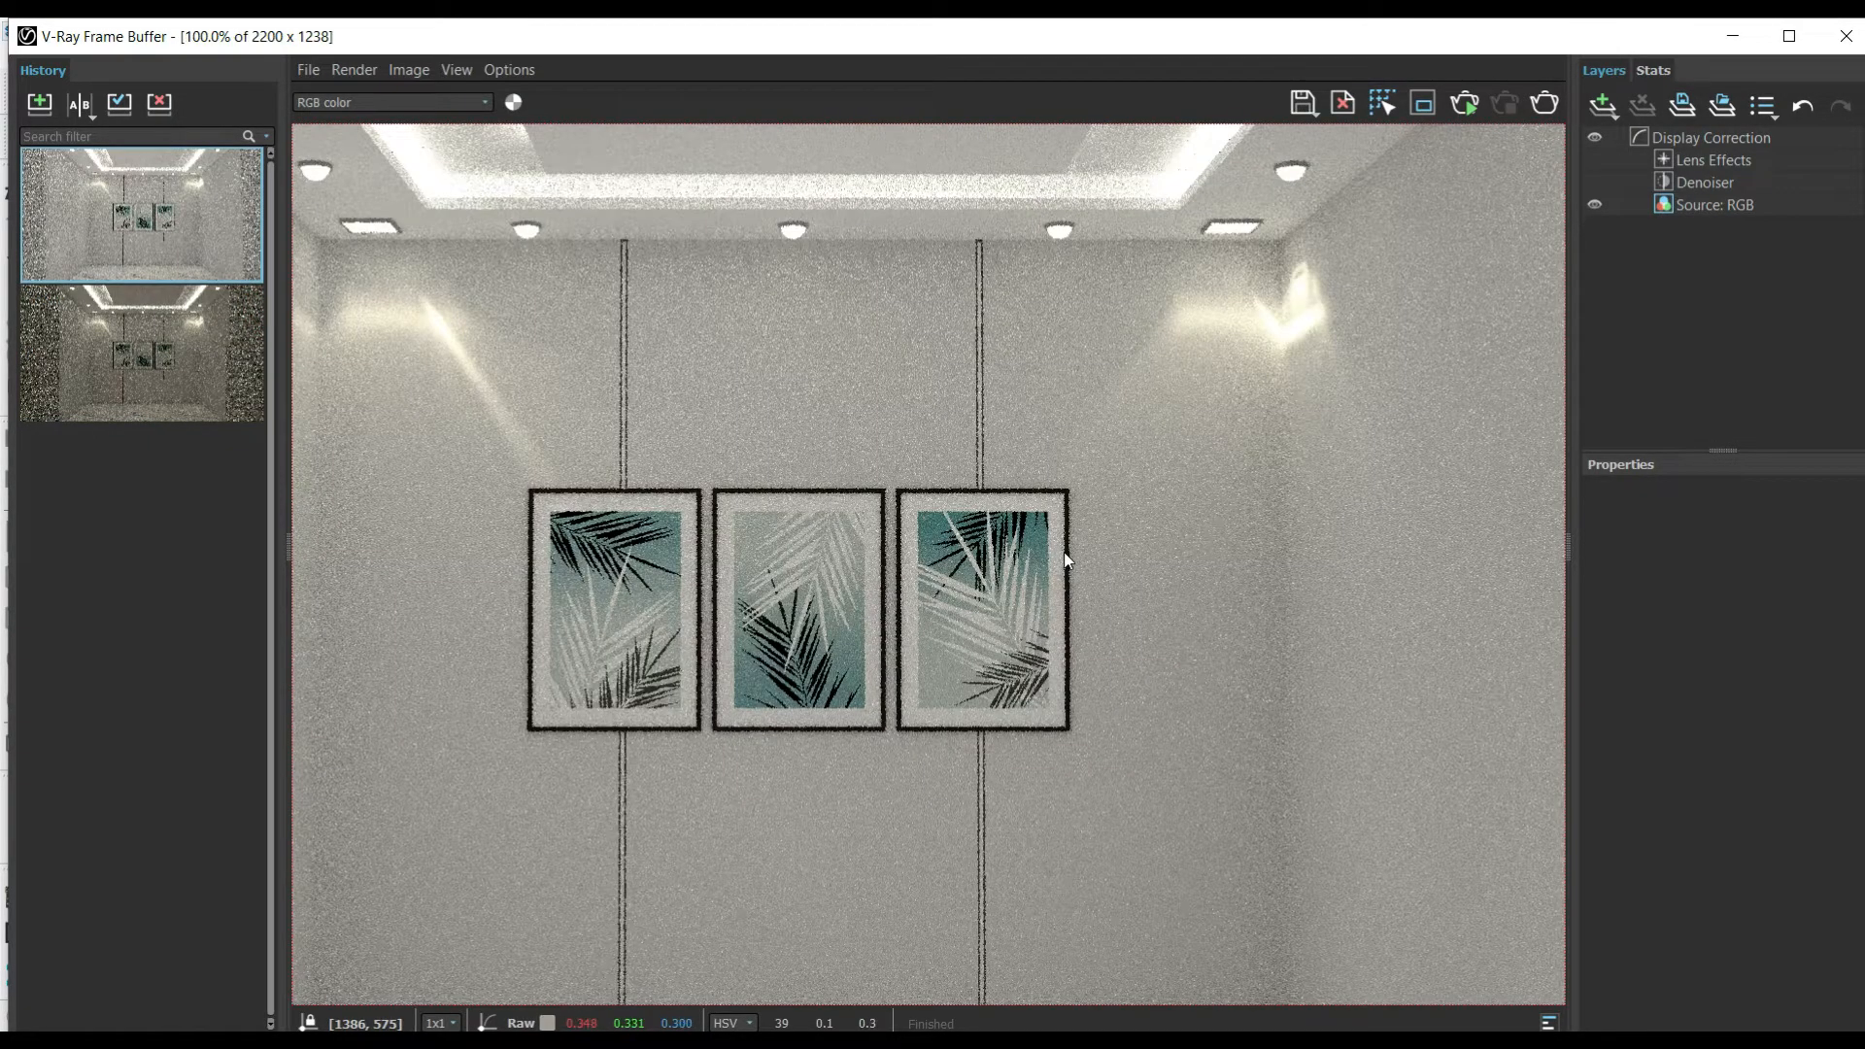
{"action": "scroll", "coordinate": [1064, 552], "scroll_direction": "down", "scroll_amount": 1}
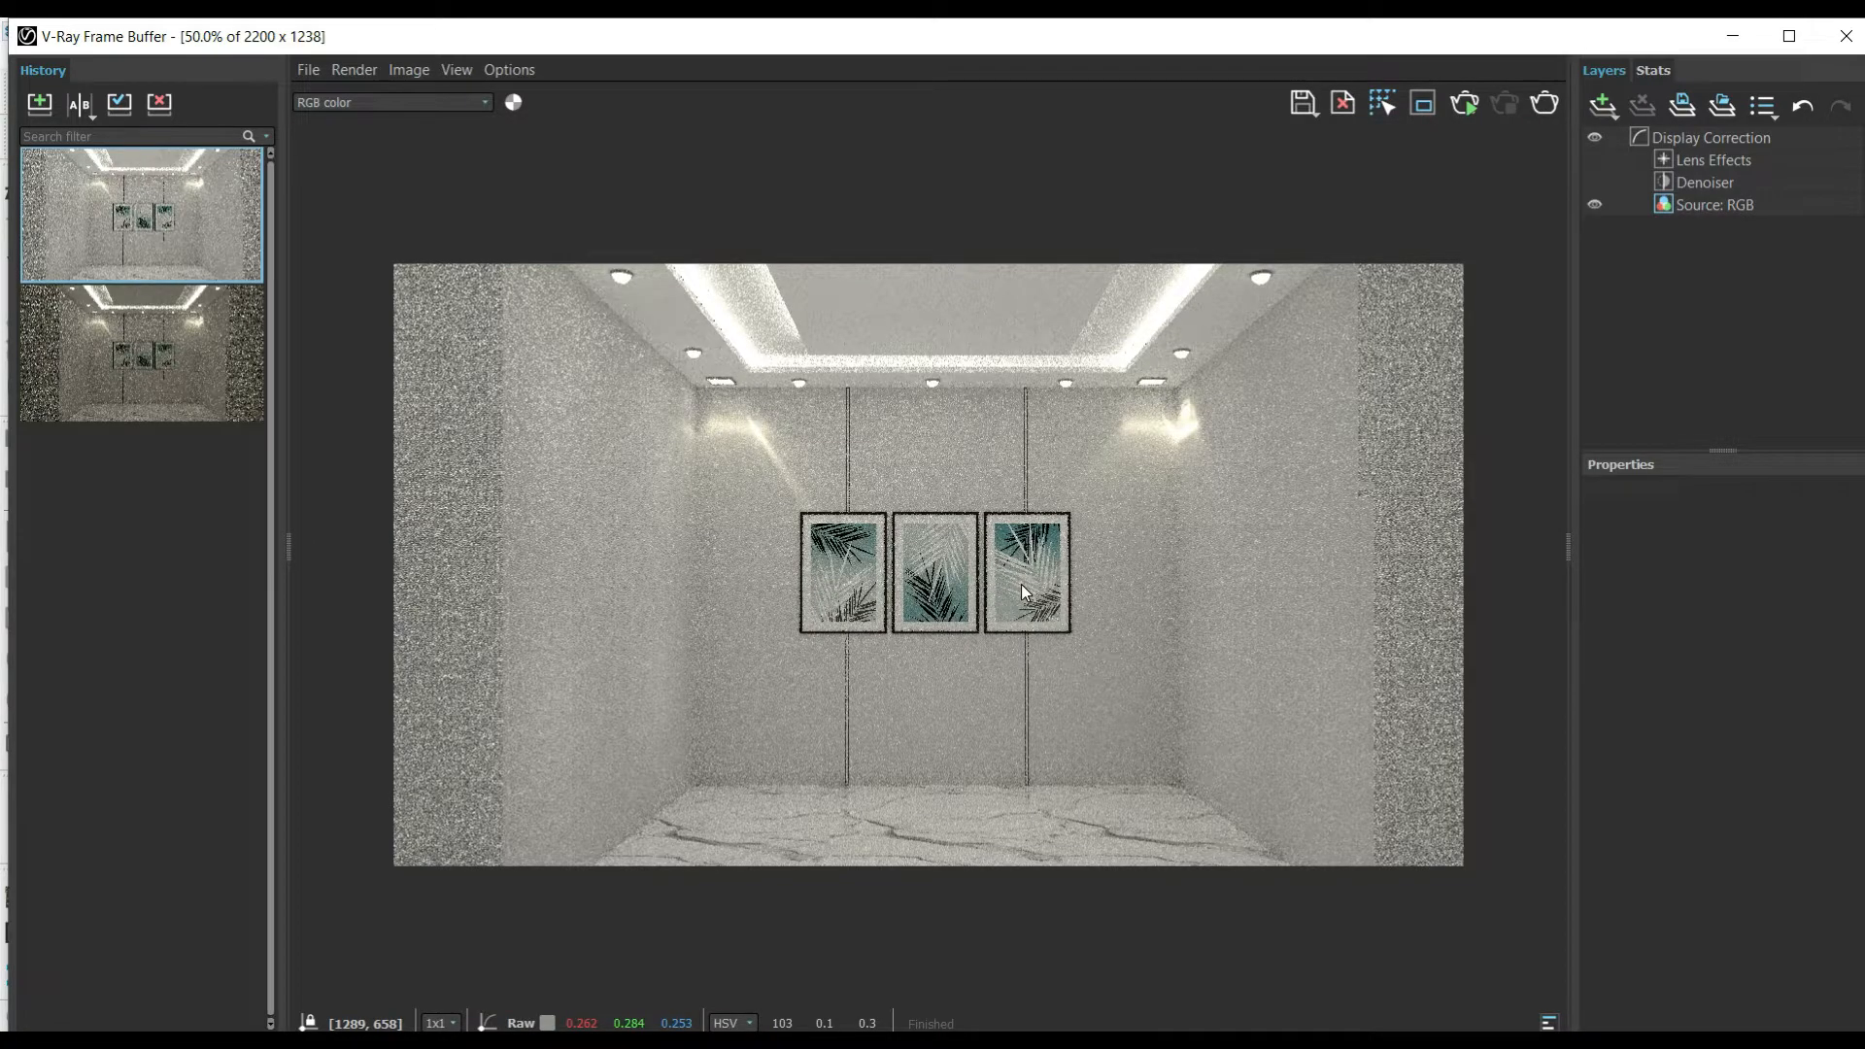
{"action": "left_click", "coordinate": [1733, 36]}
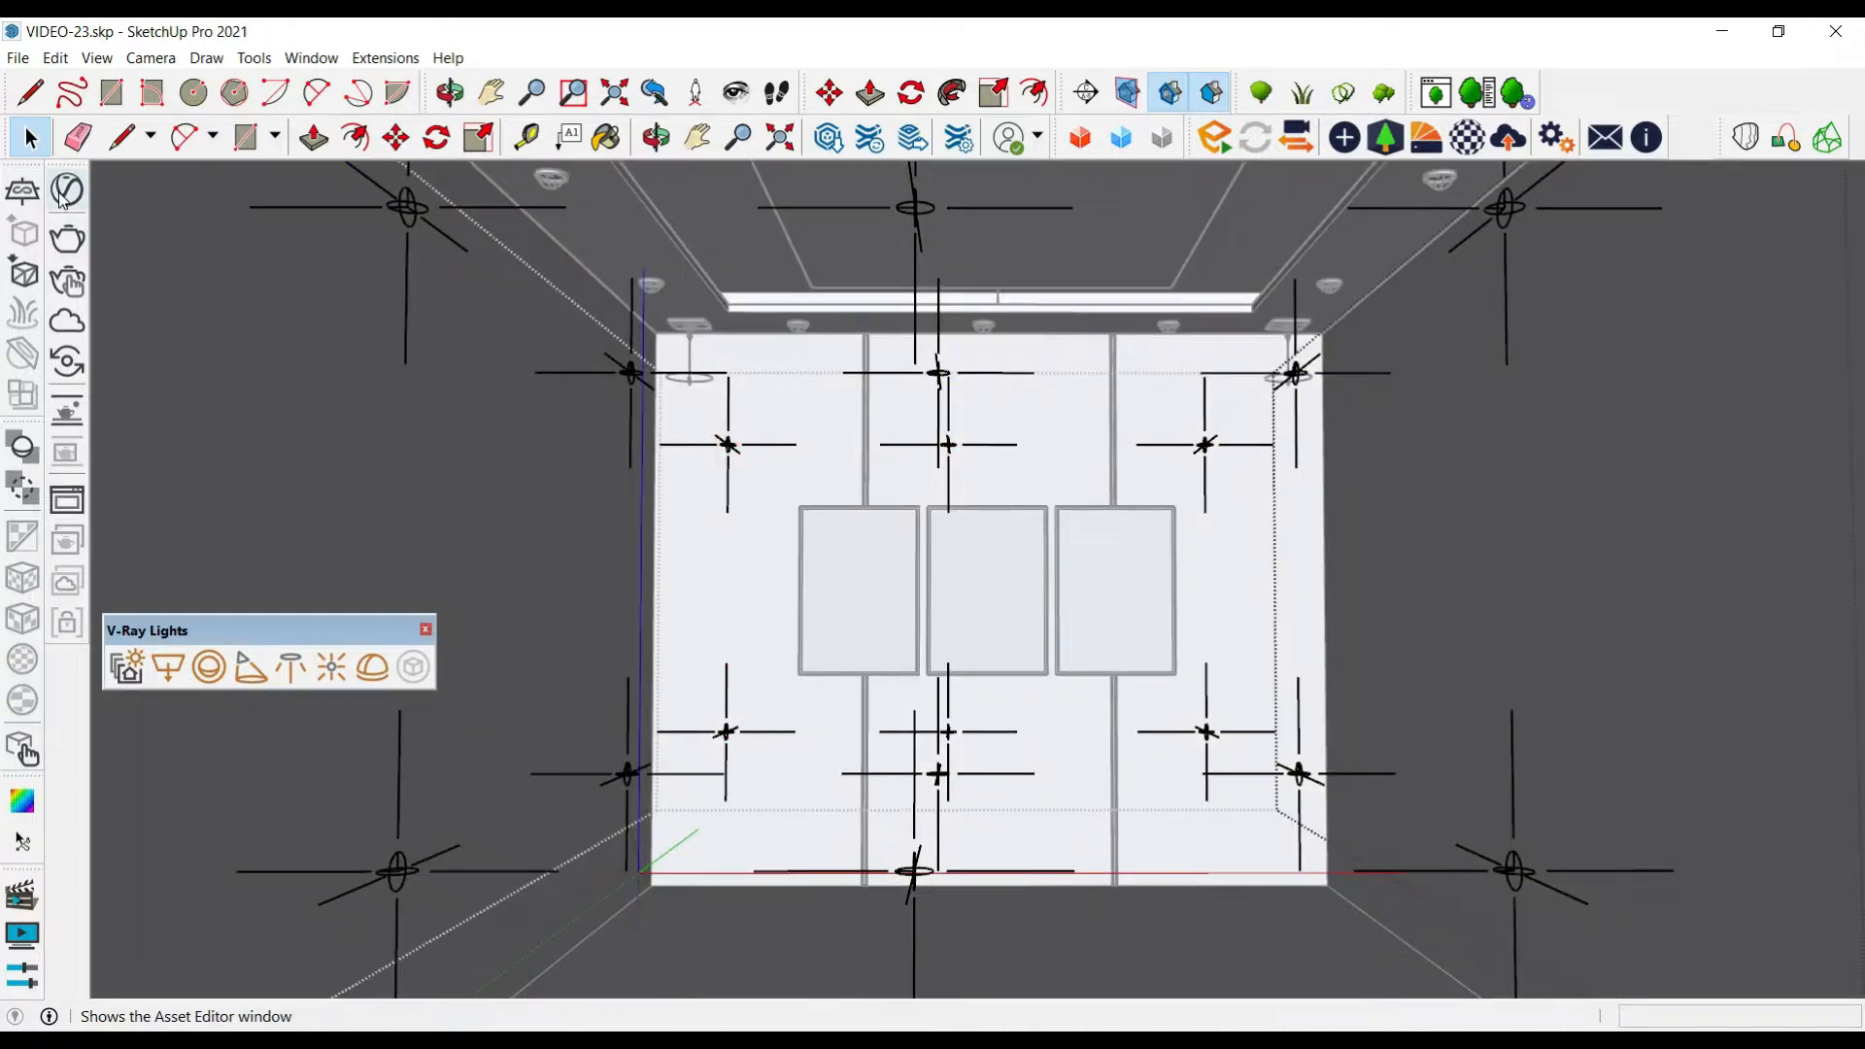
Examine the Omni Light's color, intensity, units, decay, shadow and affect options in the Asset Editor, and close it
{"action": "left_click", "coordinate": [67, 189]}
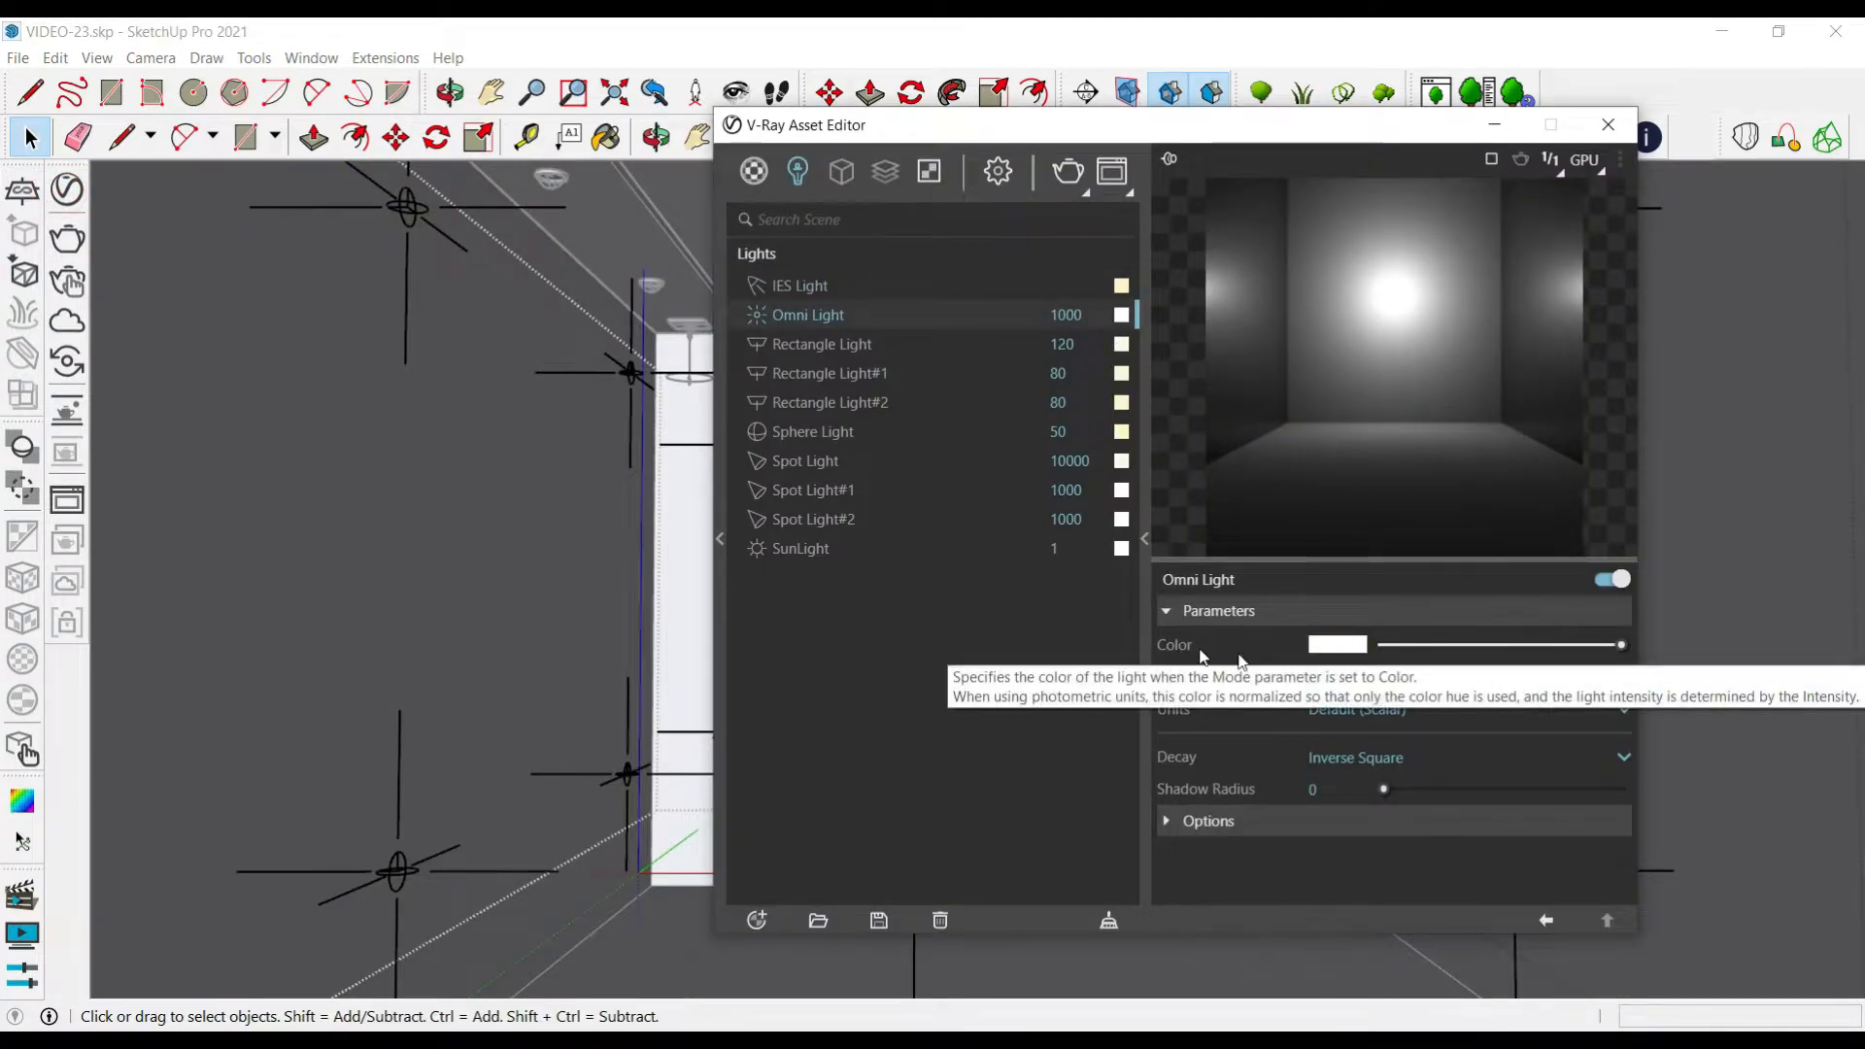
{"action": "mouse_move", "coordinate": [1184, 705]}
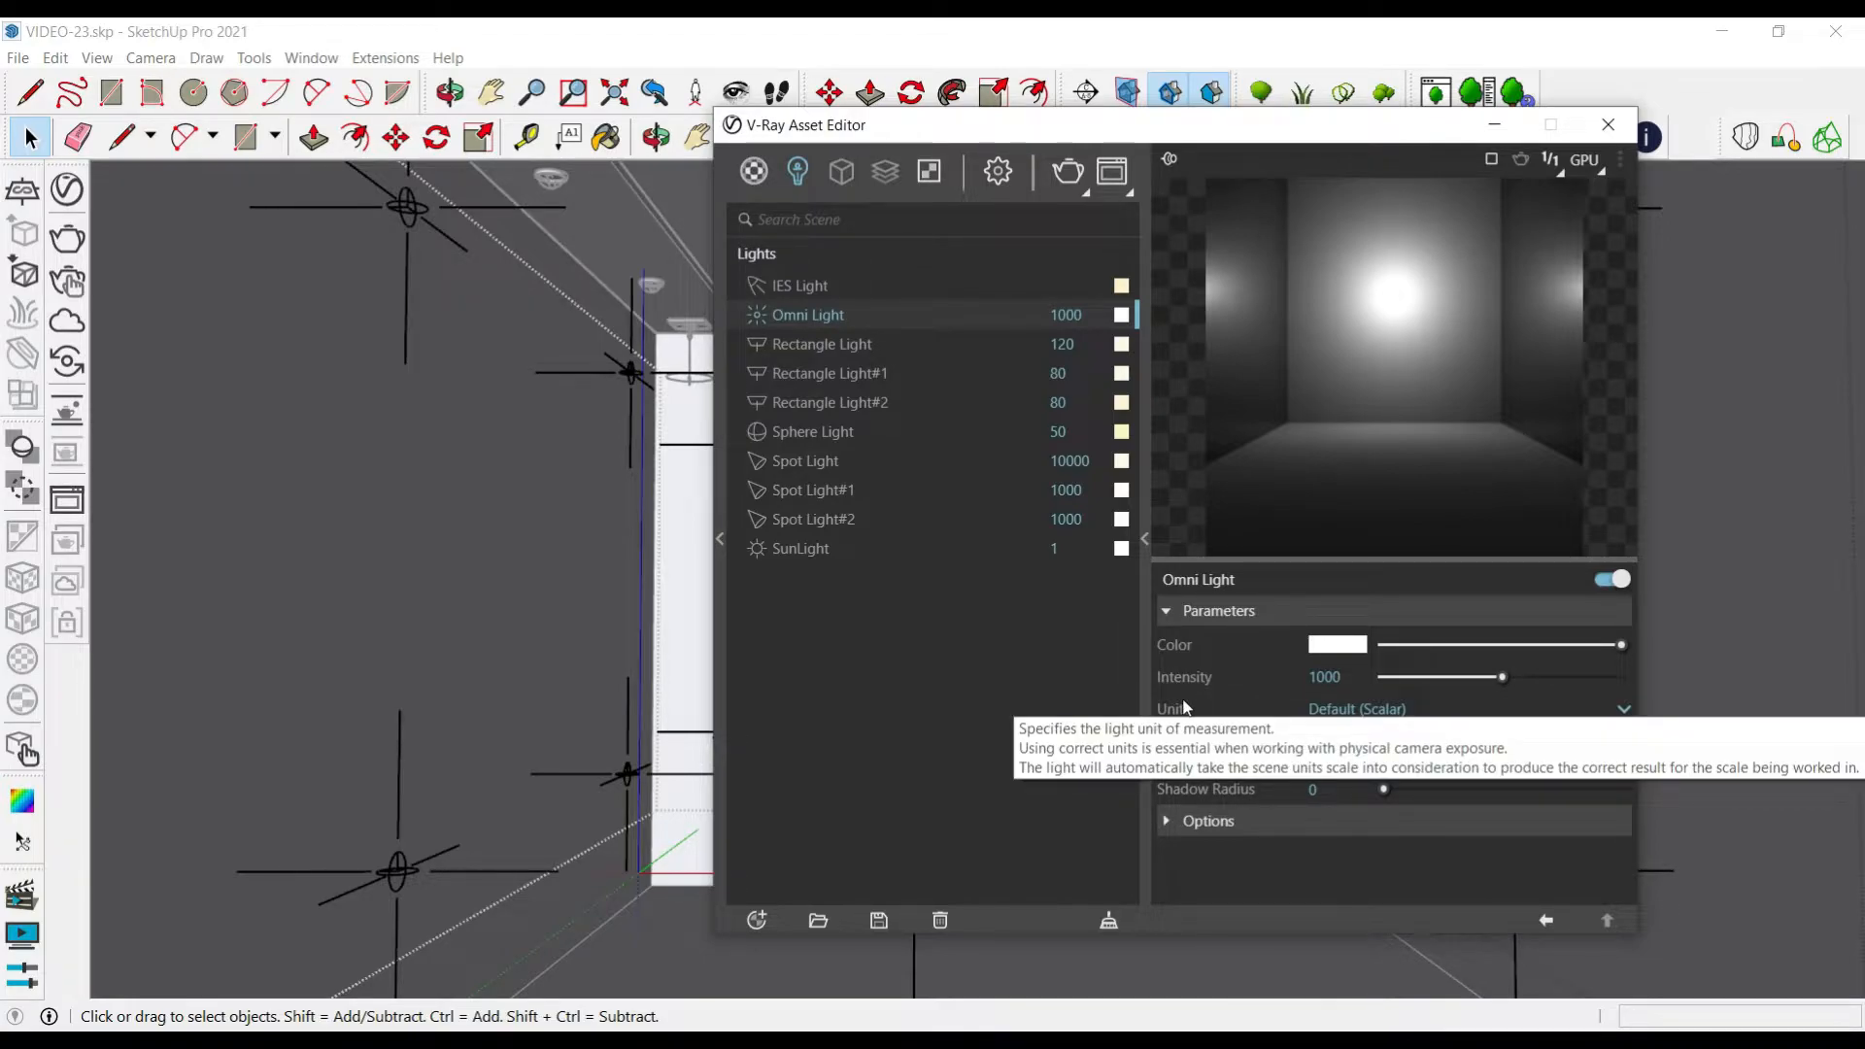
{"action": "left_click", "coordinate": [1346, 715]}
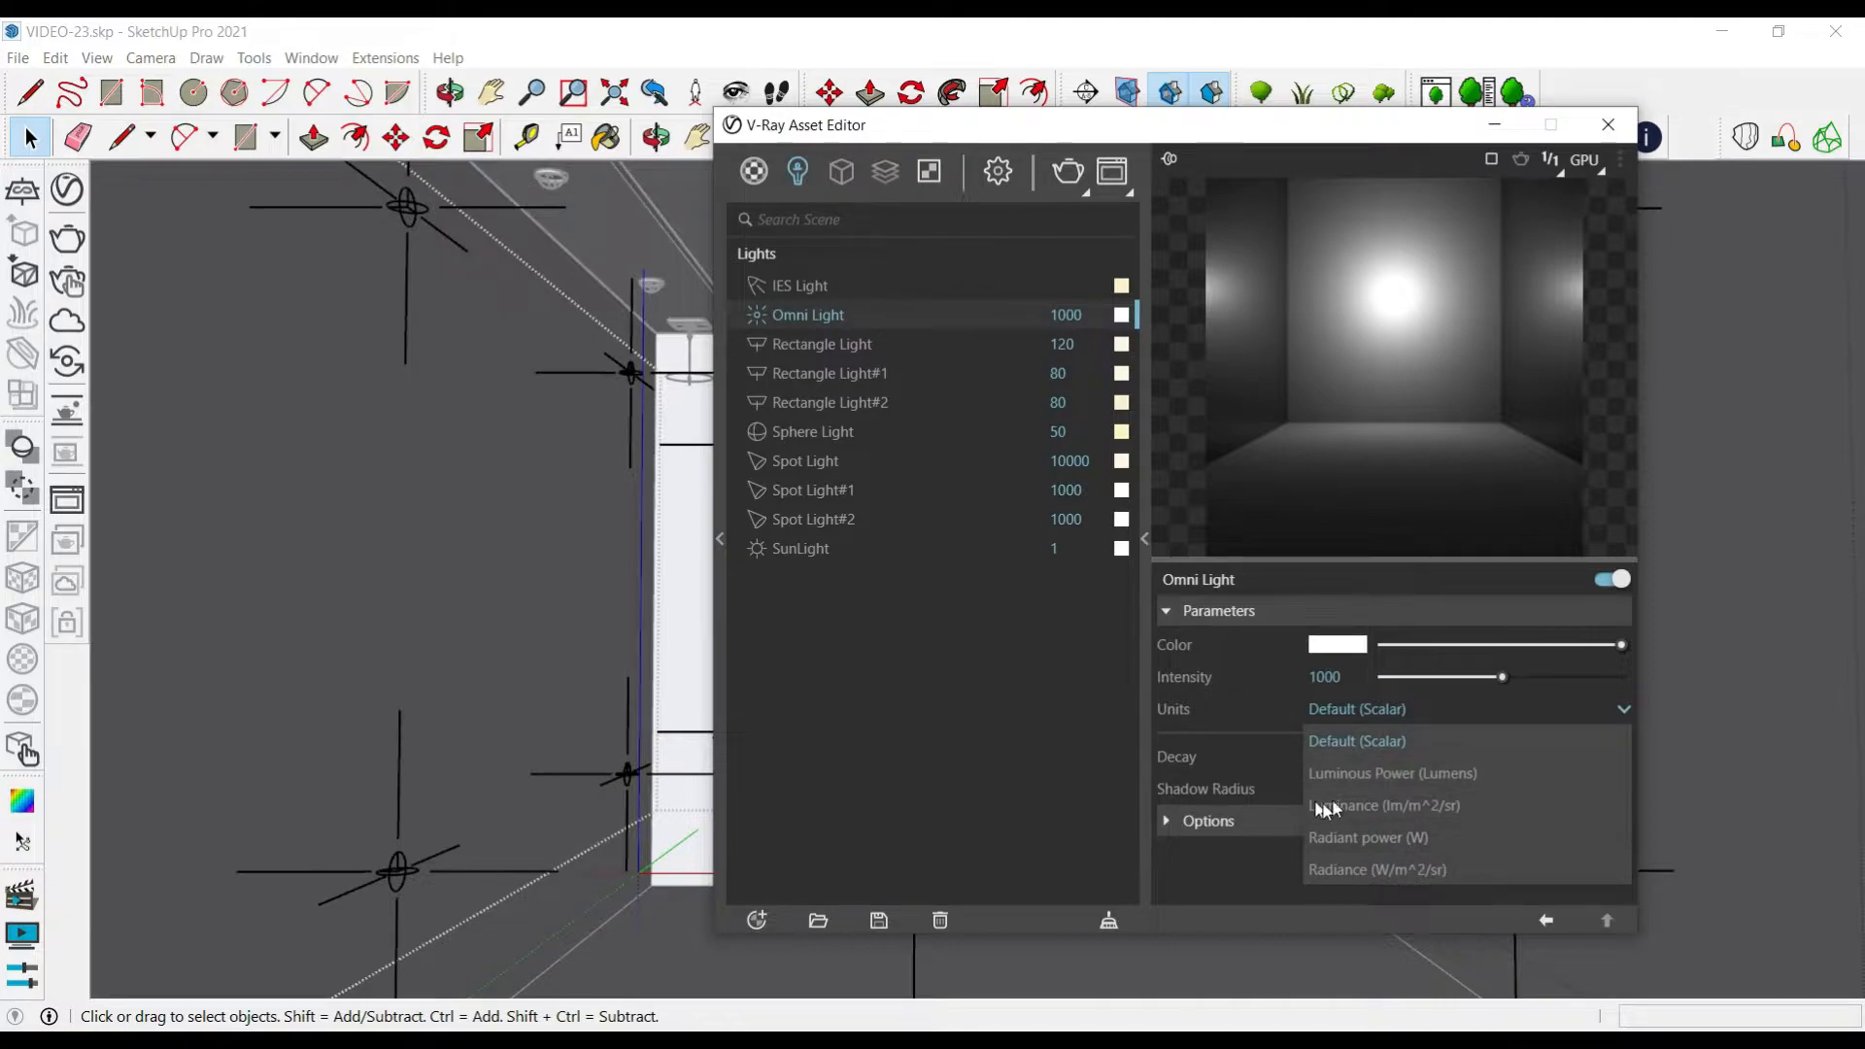
{"action": "left_click", "coordinate": [1348, 741]}
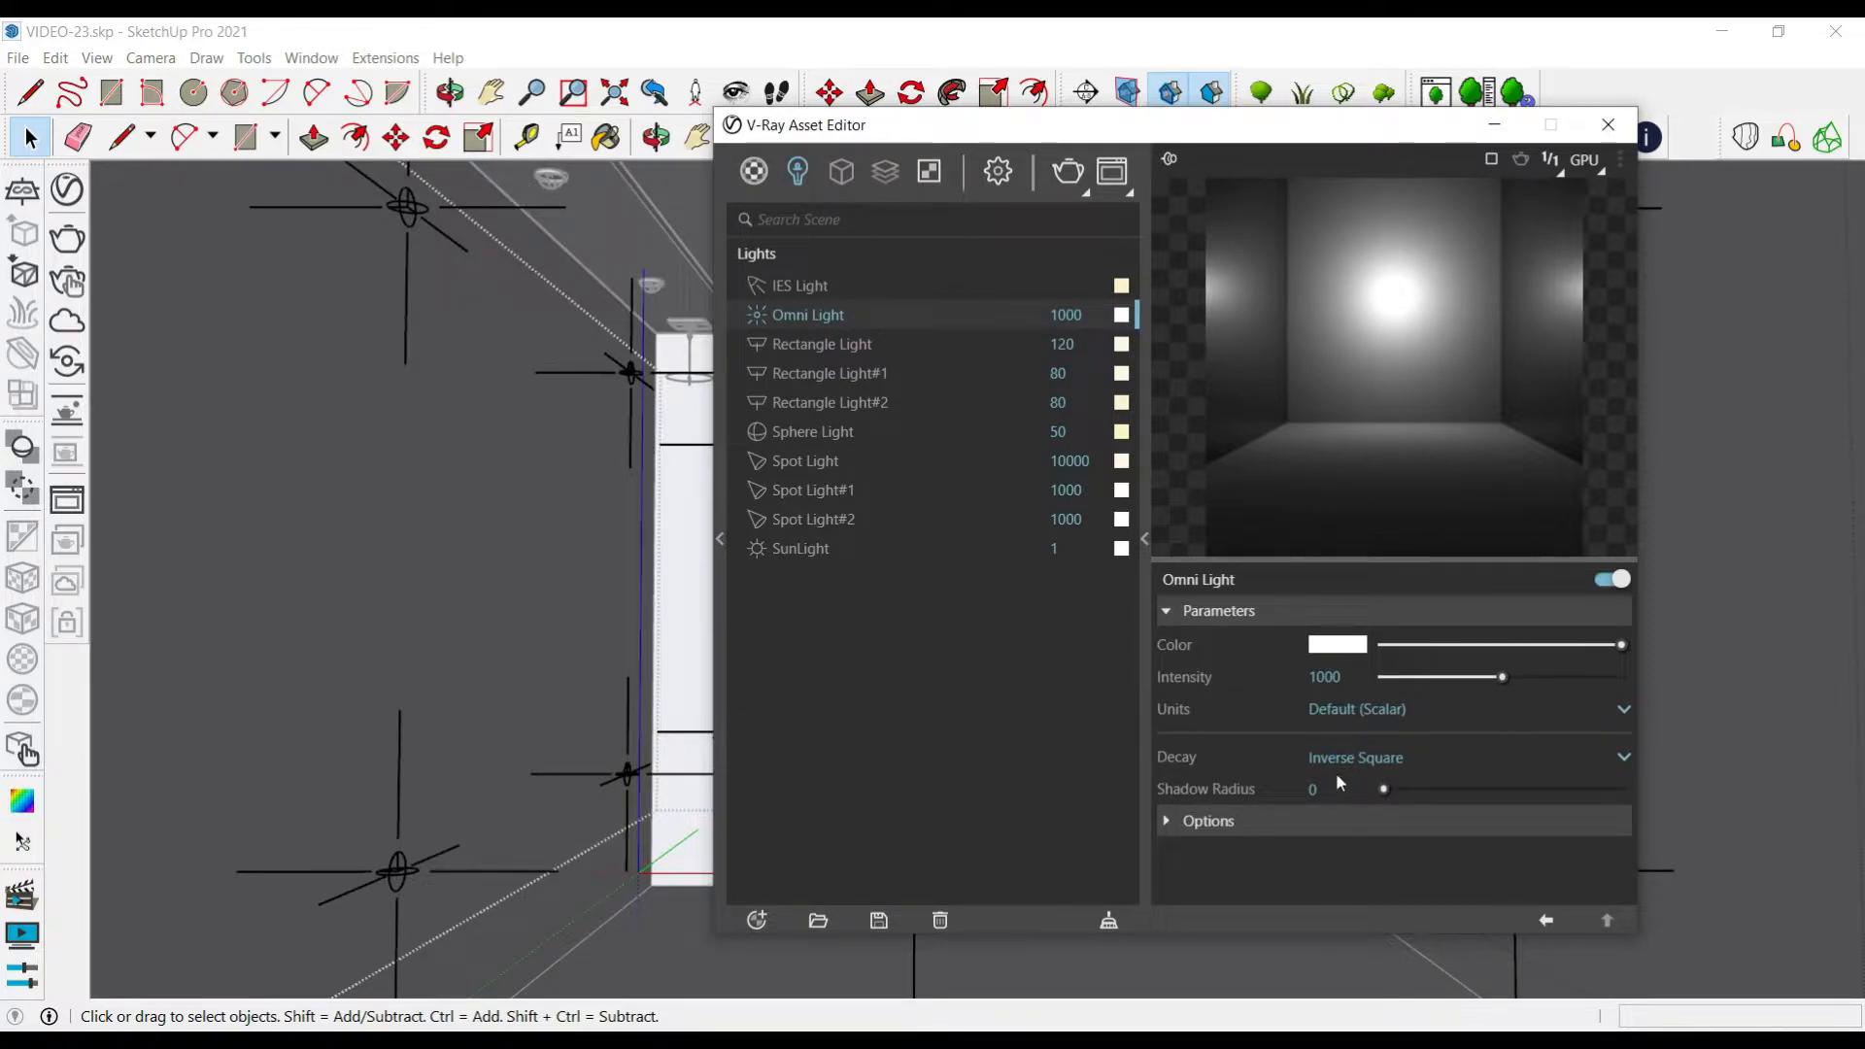
{"action": "left_click", "coordinate": [1208, 821]}
{"action": "scroll", "coordinate": [1263, 777], "scroll_direction": "down", "scroll_amount": 2}
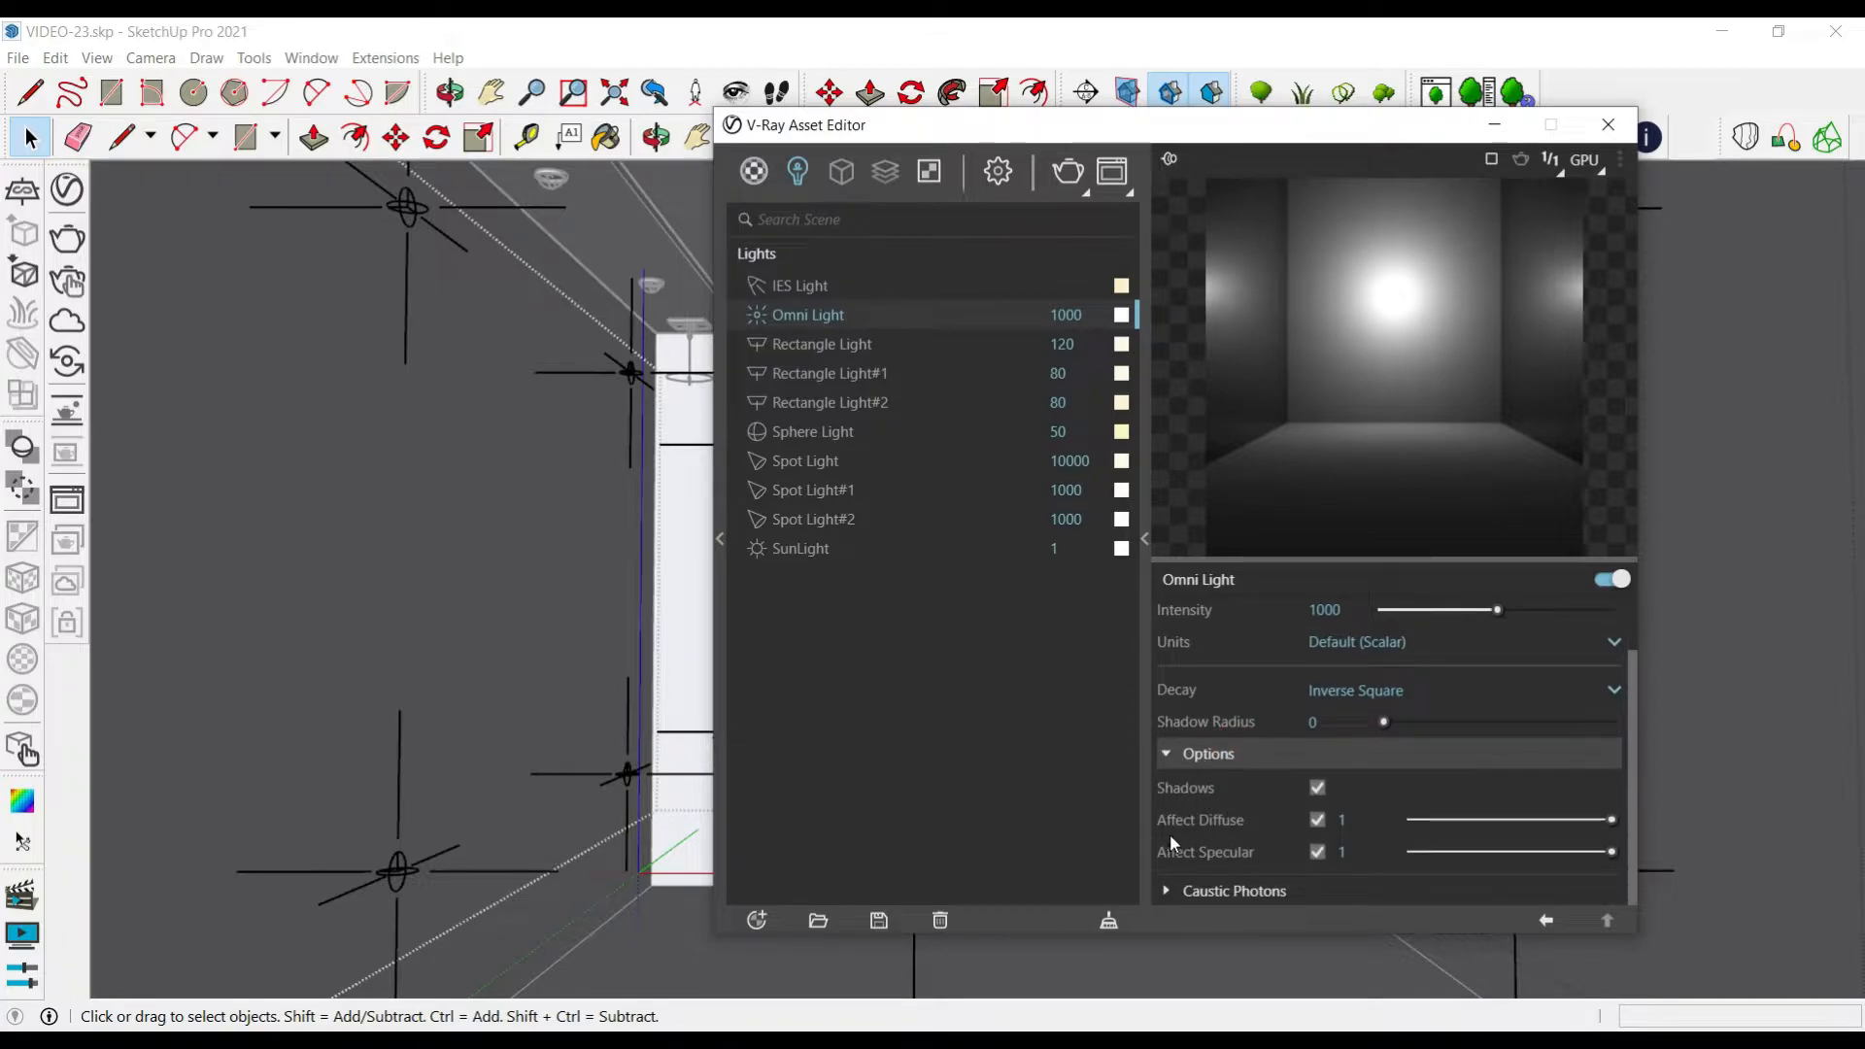
{"action": "mouse_move", "coordinate": [1612, 852]}
{"action": "left_mouse_down"}
{"action": "mouse_move", "coordinate": [1444, 849]}
{"action": "mouse_move", "coordinate": [1619, 853]}
{"action": "left_mouse_up"}
{"action": "scroll", "coordinate": [1383, 696], "scroll_direction": "up", "scroll_amount": 1}
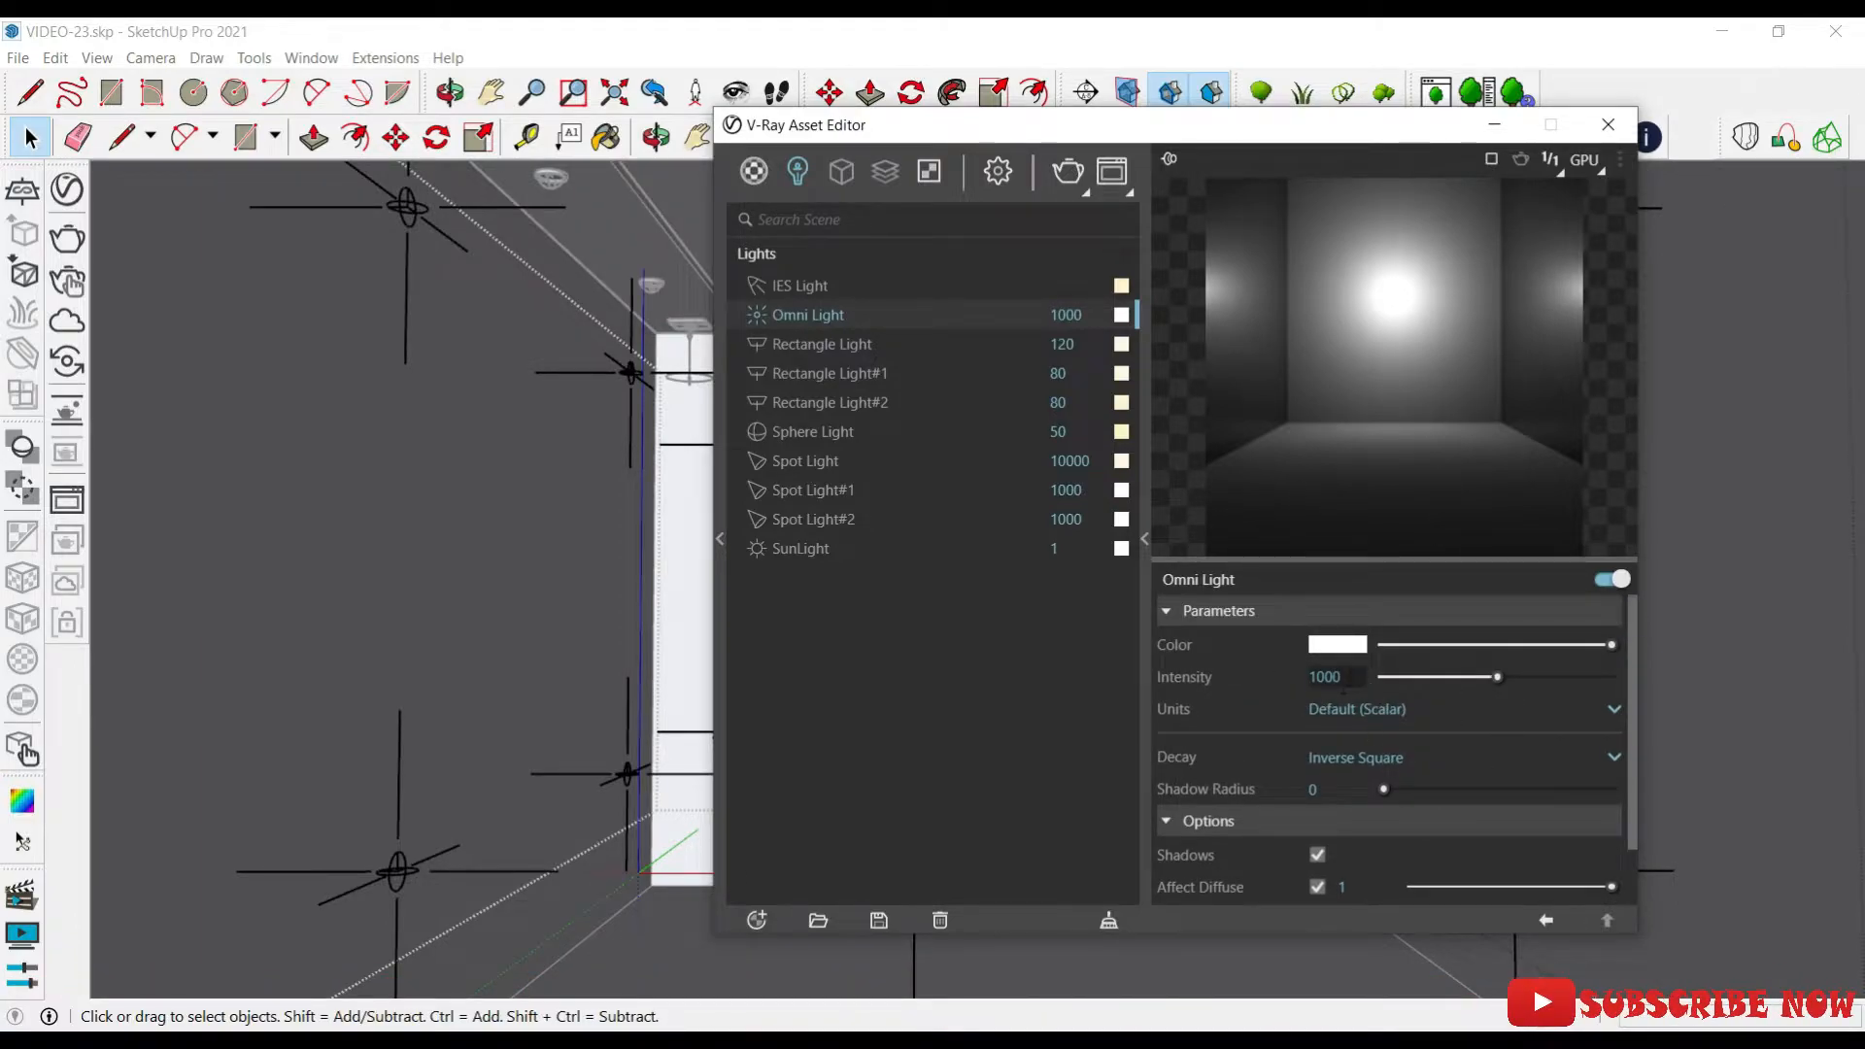
{"action": "left_click", "coordinate": [1609, 125]}
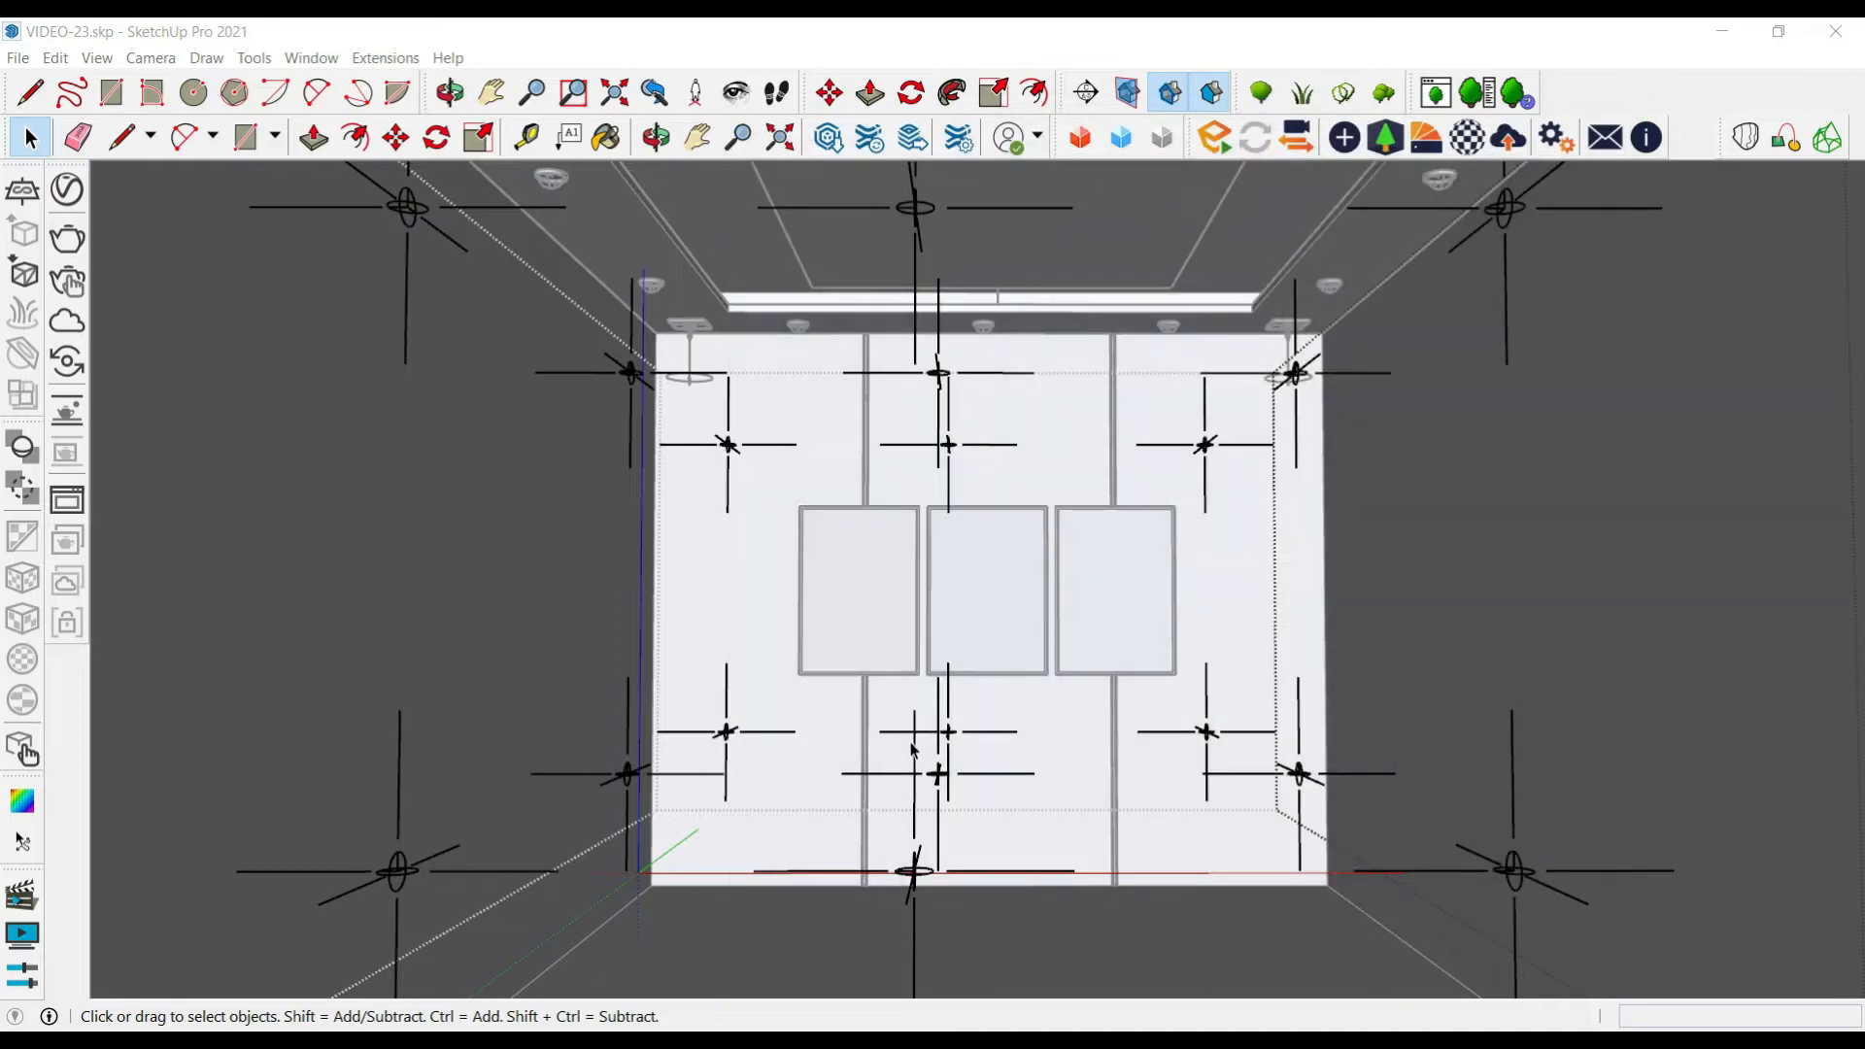
{"action": "middle_click_drag", "start_coordinate": [903, 719], "coordinate": [895, 749]}
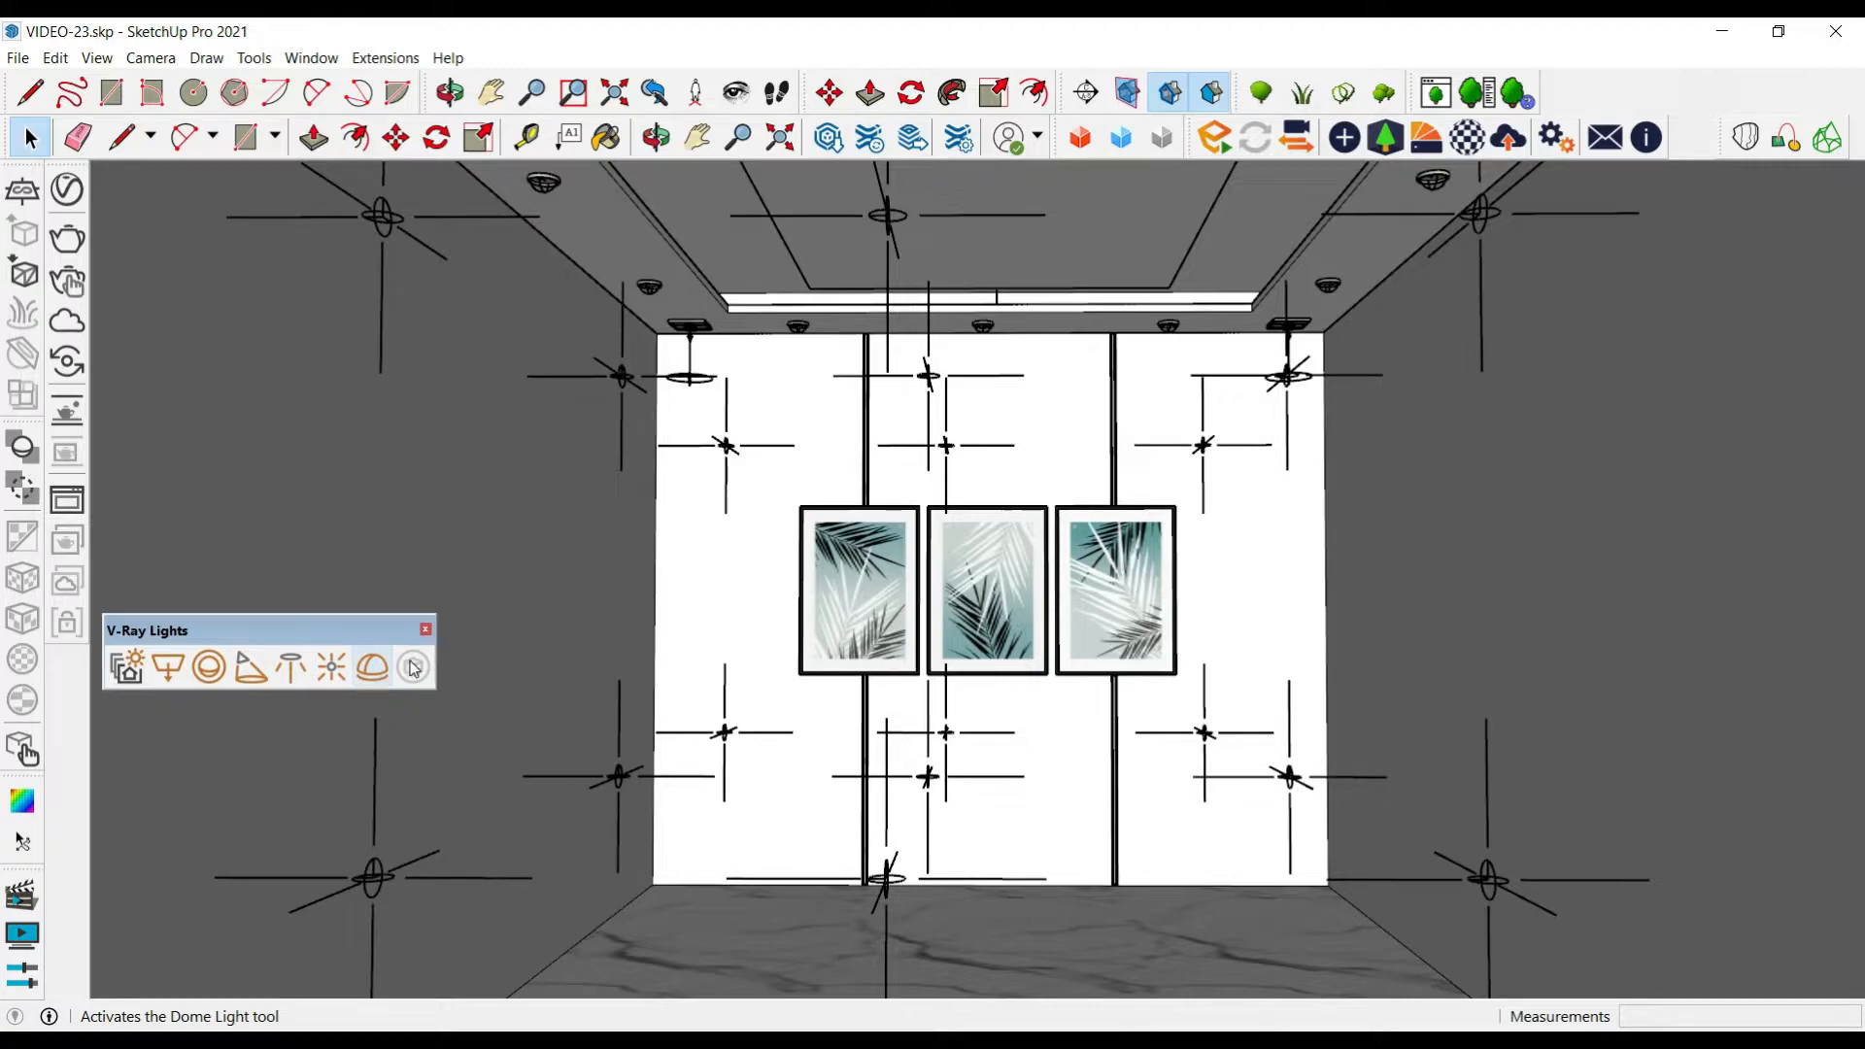
{"action": "scroll", "coordinate": [1172, 414], "scroll_direction": "down", "scroll_amount": 6}
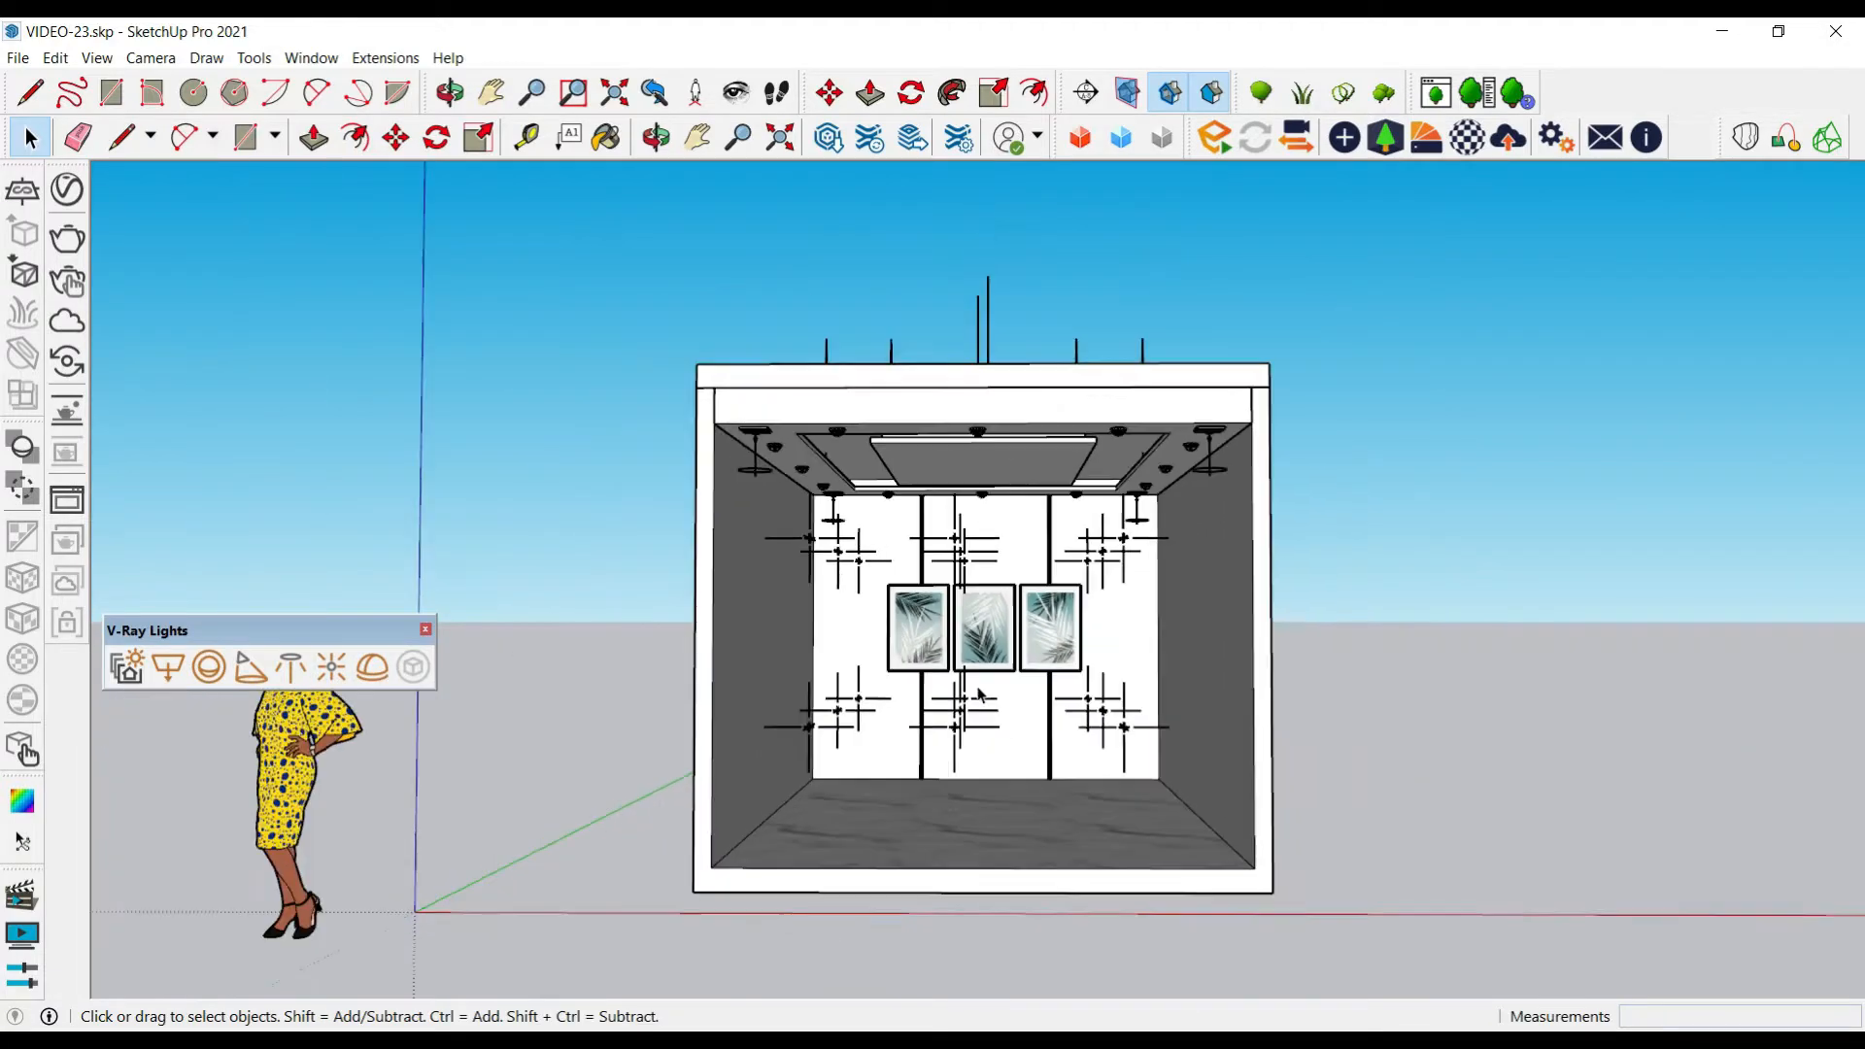
{"action": "middle_click_drag", "start_coordinate": [980, 694], "coordinate": [1099, 617]}
{"action": "scroll", "coordinate": [1099, 618], "scroll_direction": "up", "scroll_amount": 3}
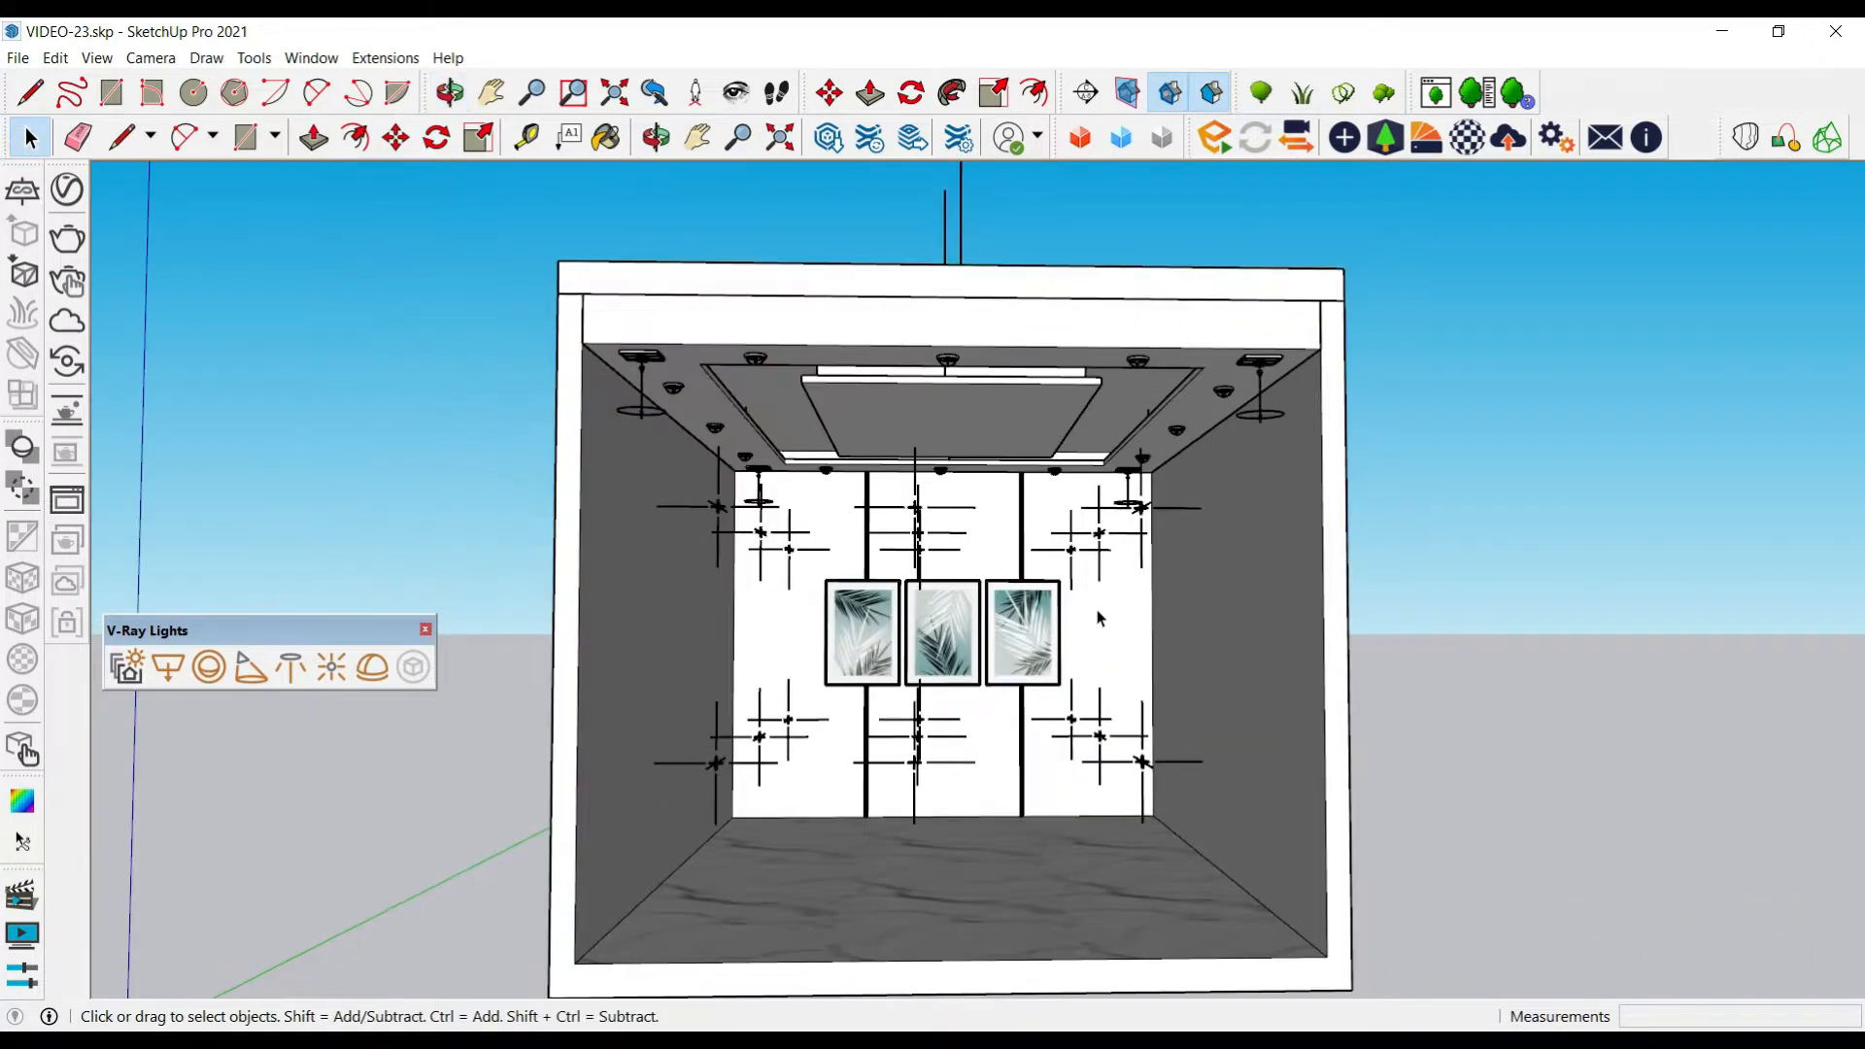
{"action": "scroll", "coordinate": [1099, 618], "scroll_direction": "down", "scroll_amount": 3}
{"action": "middle_click_drag", "start_coordinate": [1411, 696], "coordinate": [1407, 678]}
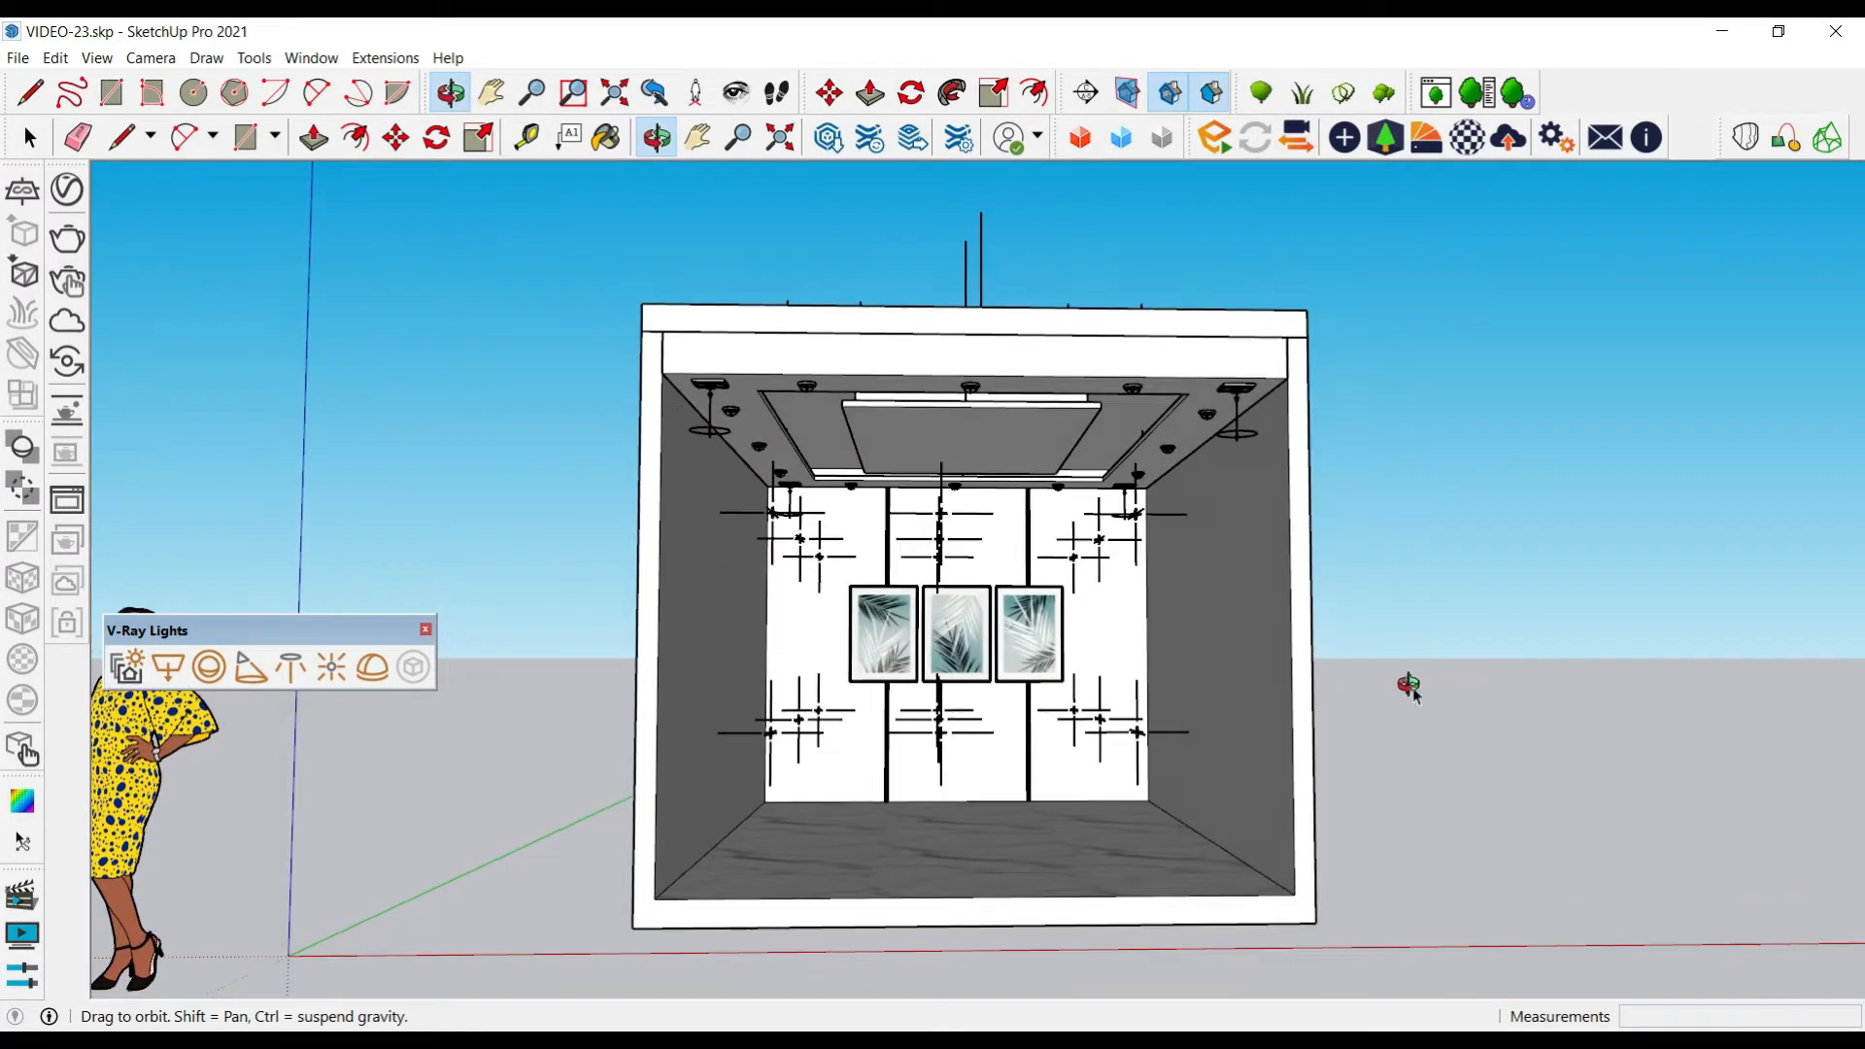
Render the room before adding a dome light, inspect the dark background around it, stop the render and close the frame buffer
{"action": "left_click", "coordinate": [72, 234]}
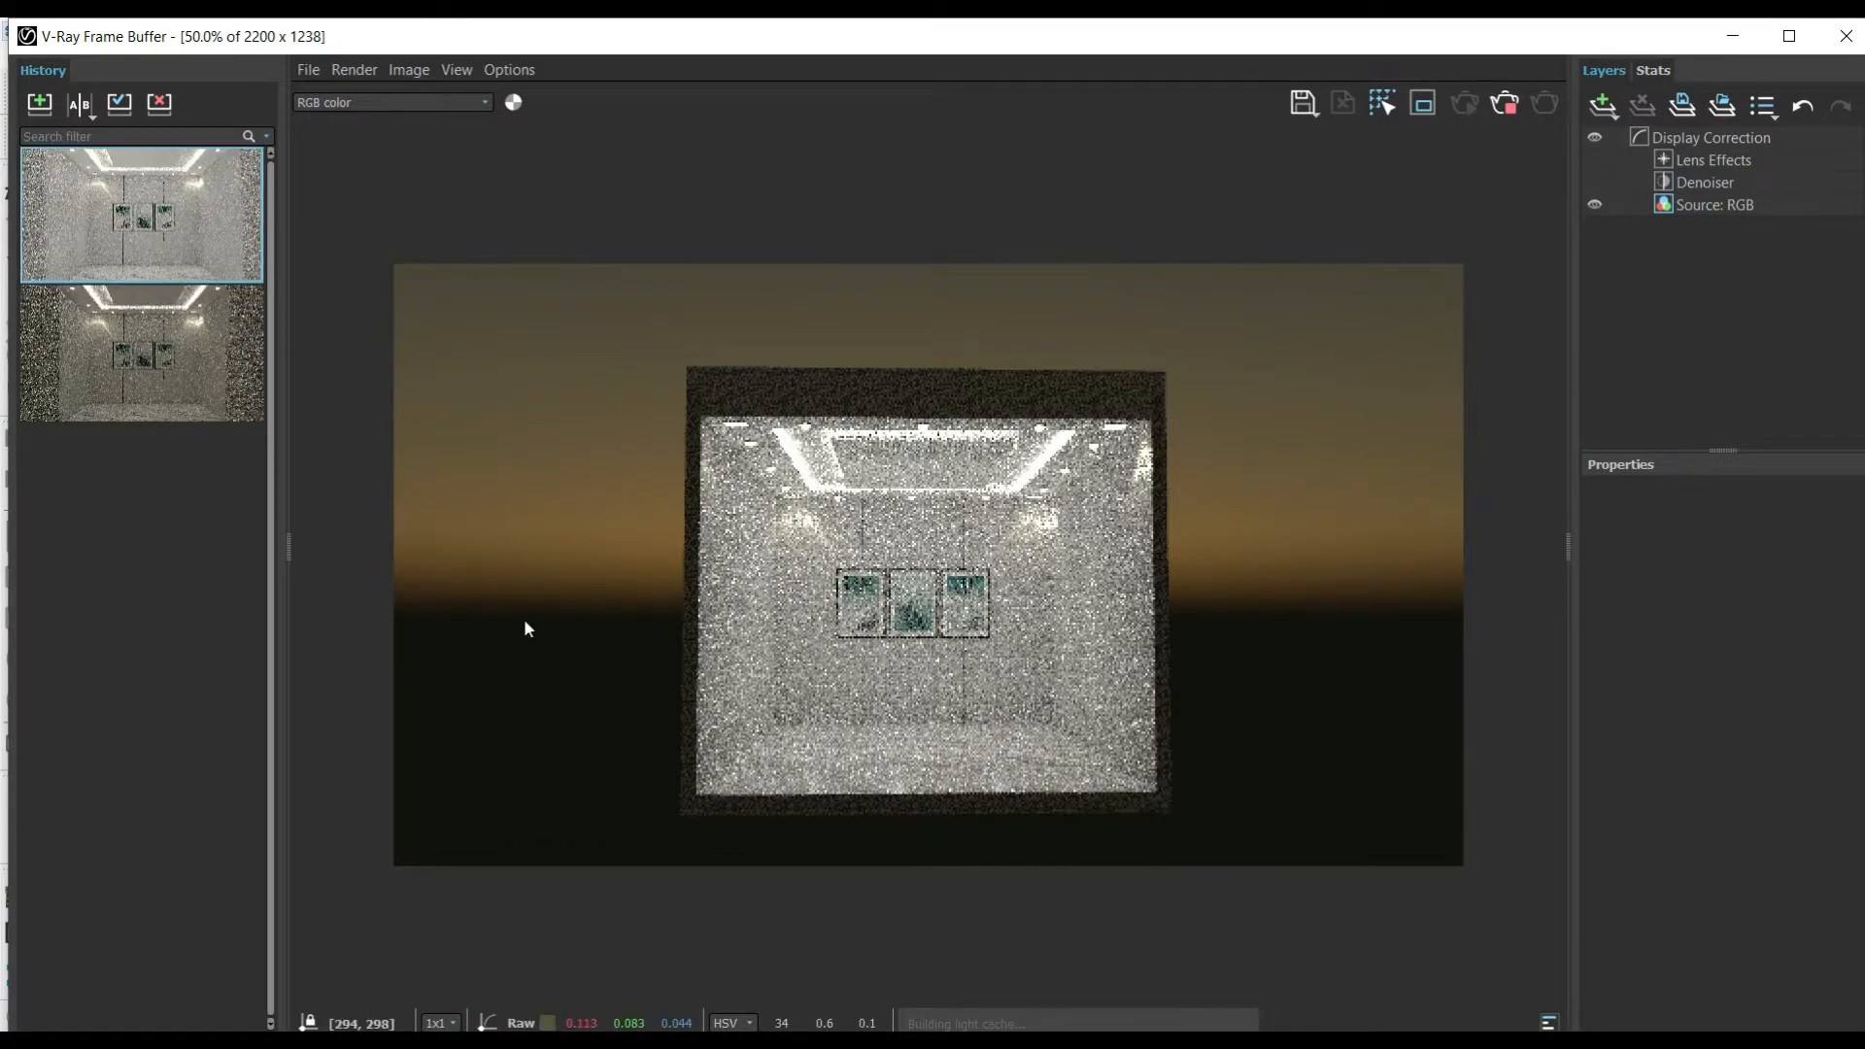
{"action": "scroll", "coordinate": [500, 667], "scroll_direction": "up", "scroll_amount": 2}
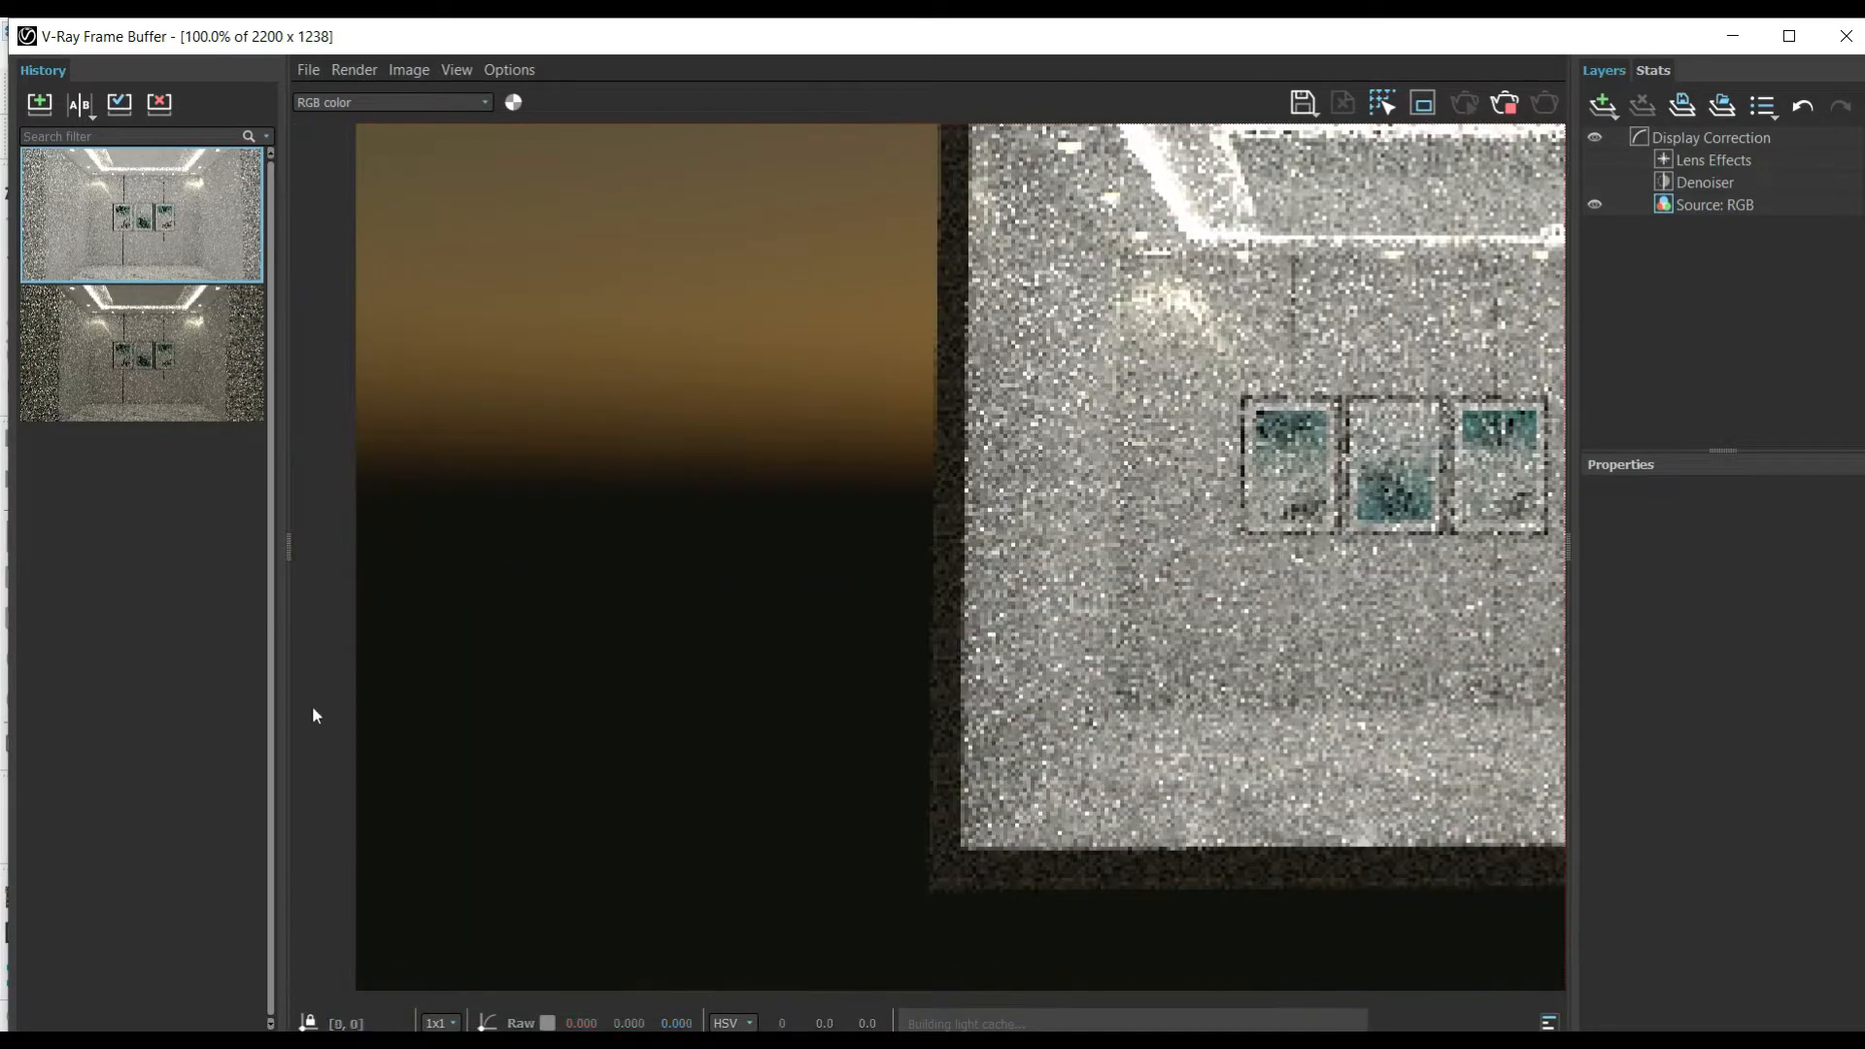
{"action": "scroll", "coordinate": [383, 677], "scroll_direction": "down", "scroll_amount": 2}
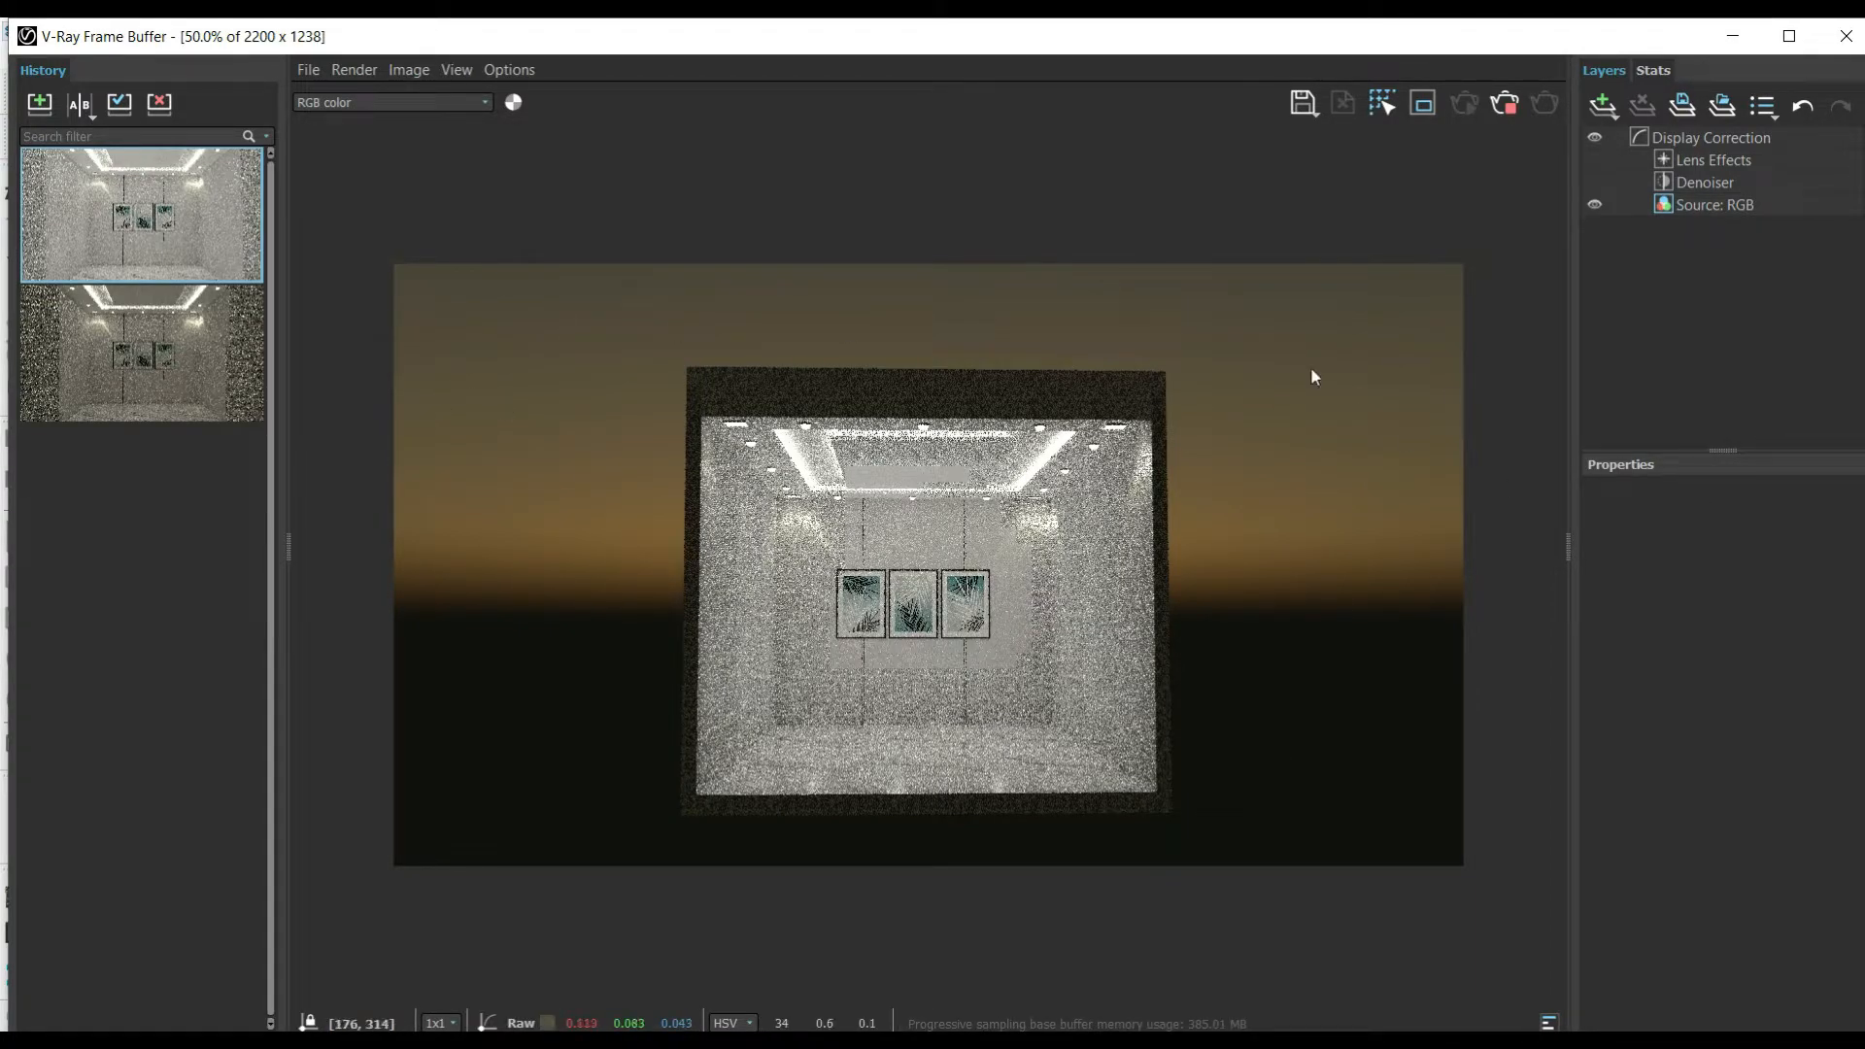
{"action": "scroll", "coordinate": [1263, 569], "scroll_direction": "up", "scroll_amount": 2}
{"action": "middle_click_drag", "start_coordinate": [1259, 559], "coordinate": [1228, 761]}
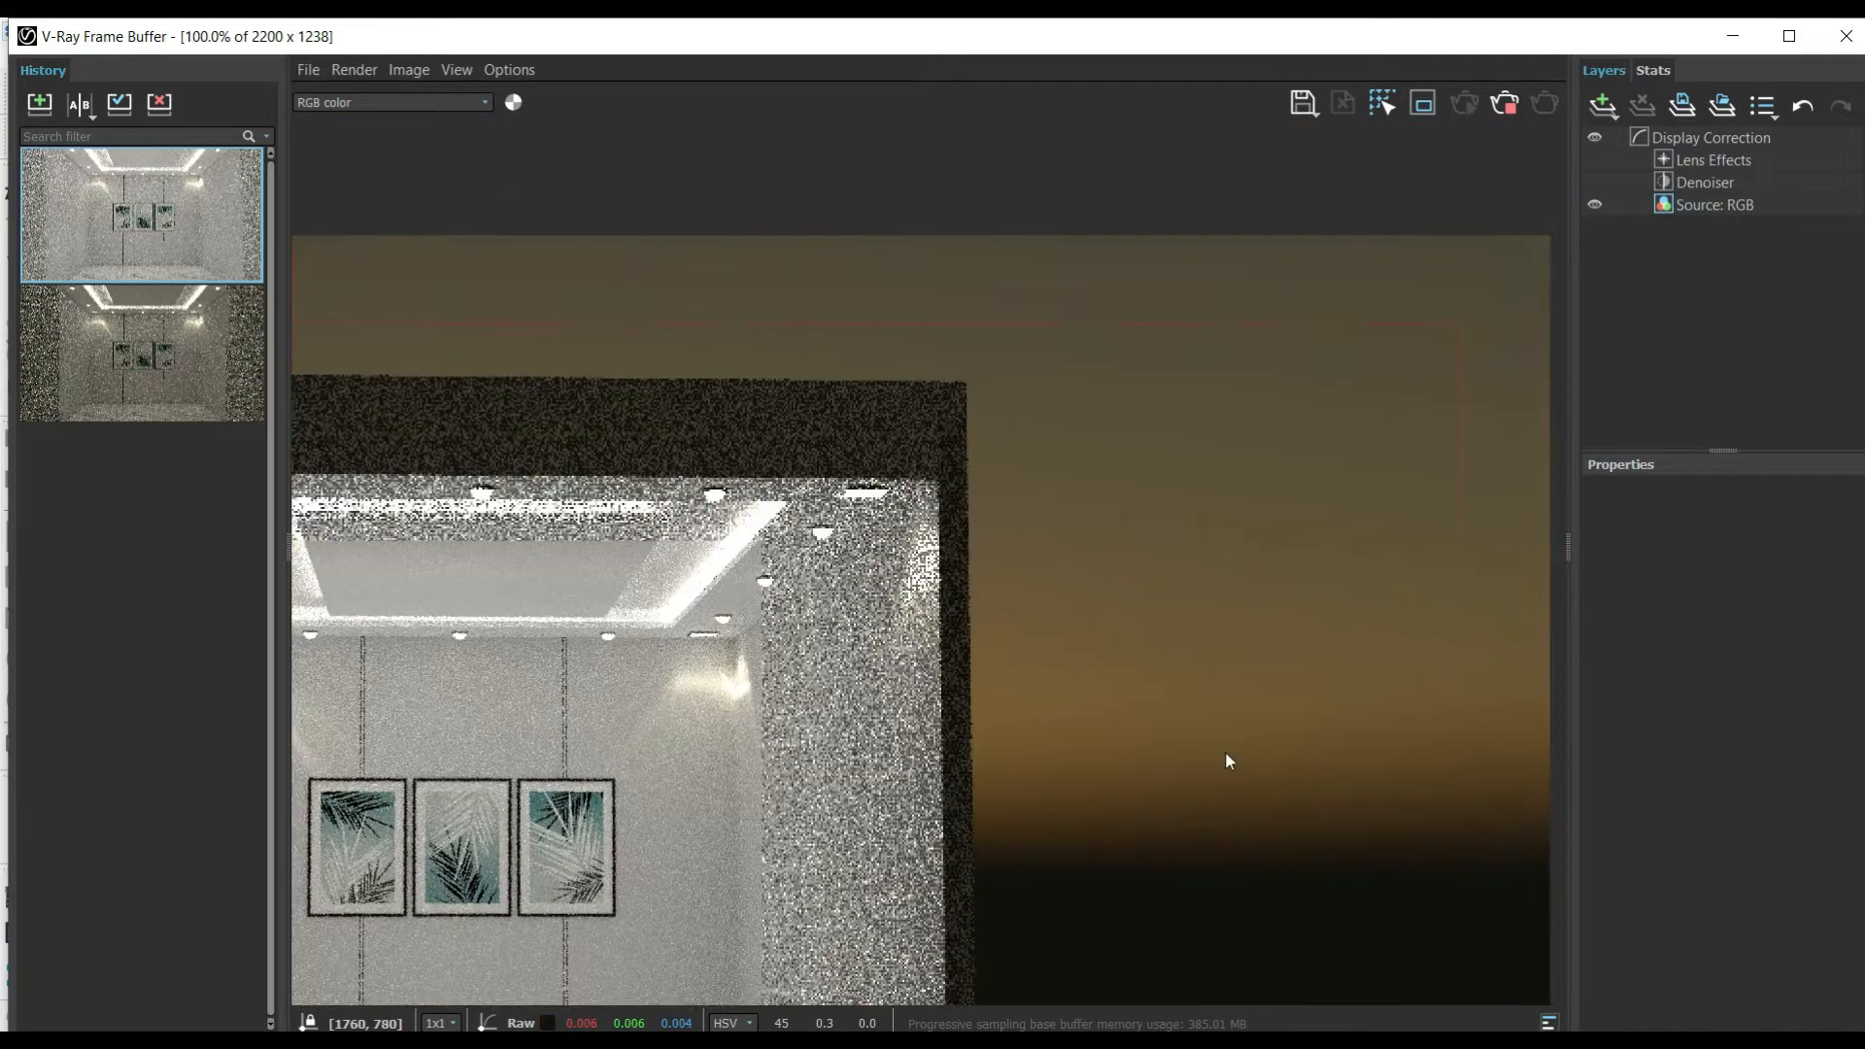
{"action": "scroll", "coordinate": [1199, 479], "scroll_direction": "down", "scroll_amount": 2}
{"action": "scroll", "coordinate": [1290, 533], "scroll_direction": "up", "scroll_amount": 1}
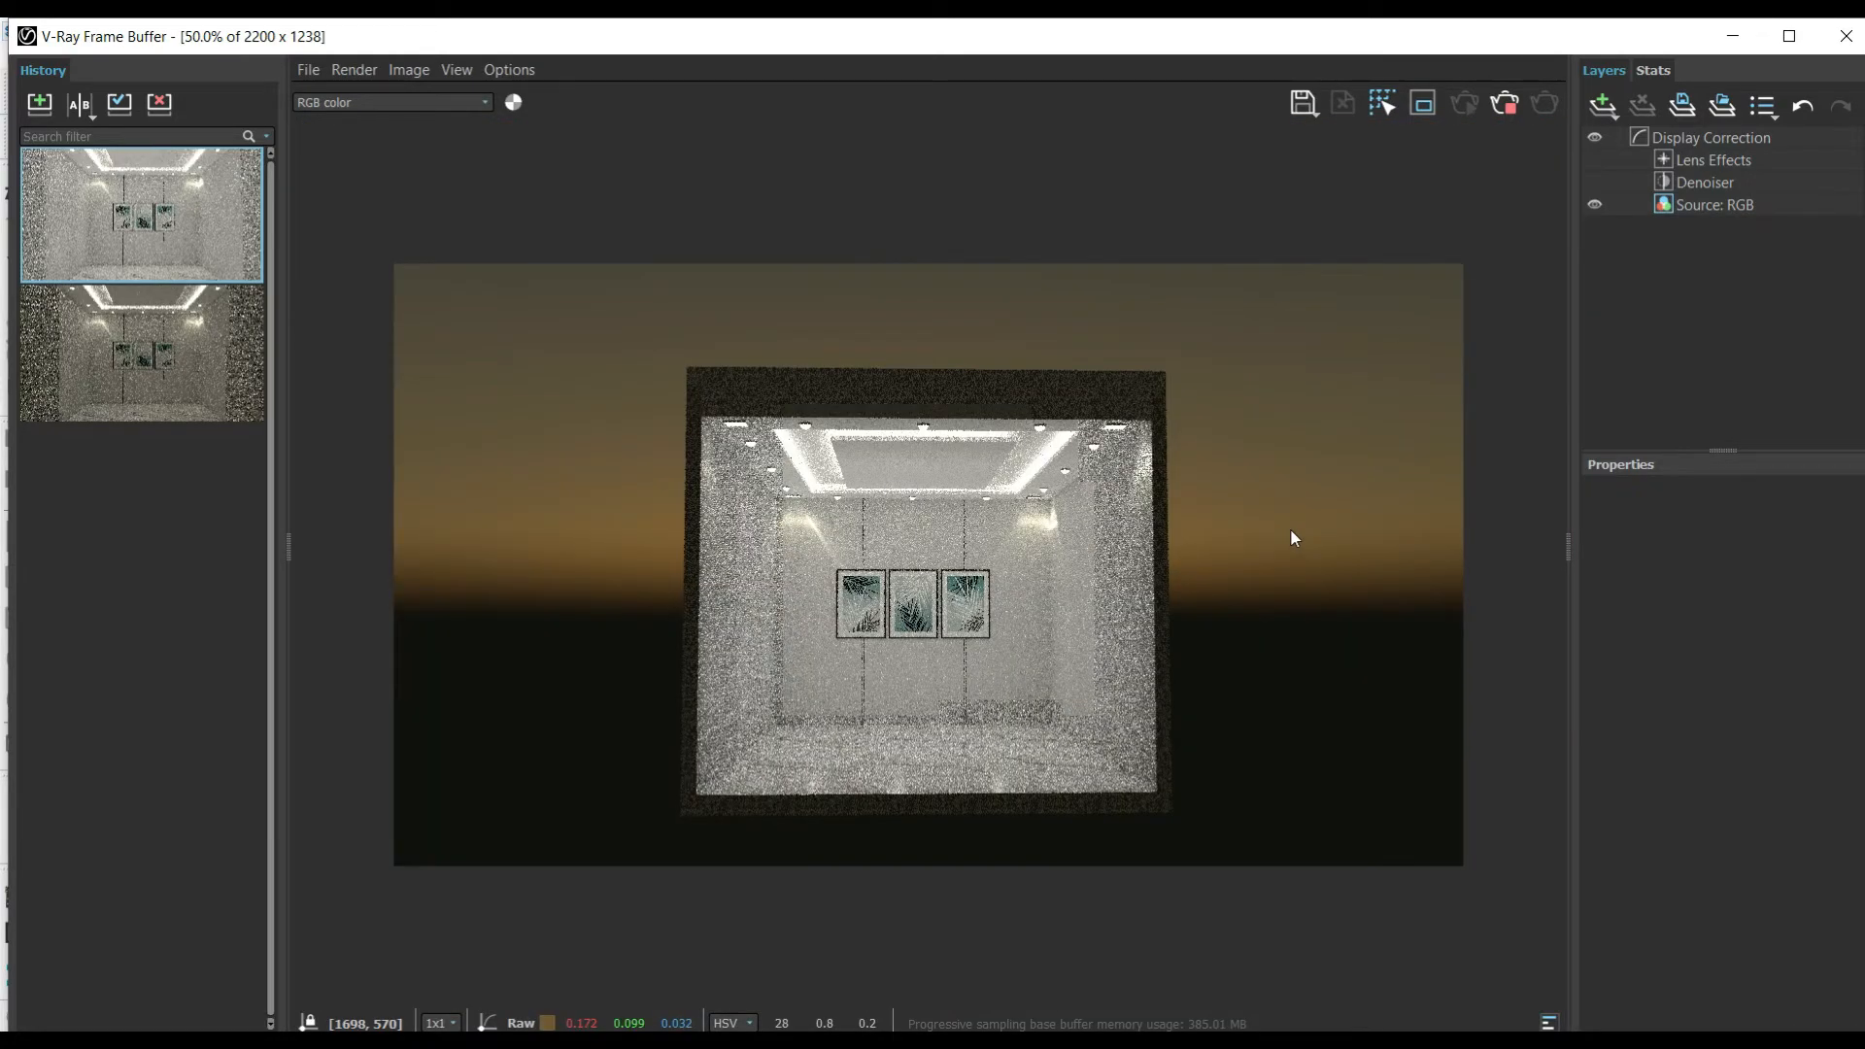
{"action": "left_click", "coordinate": [1504, 104]}
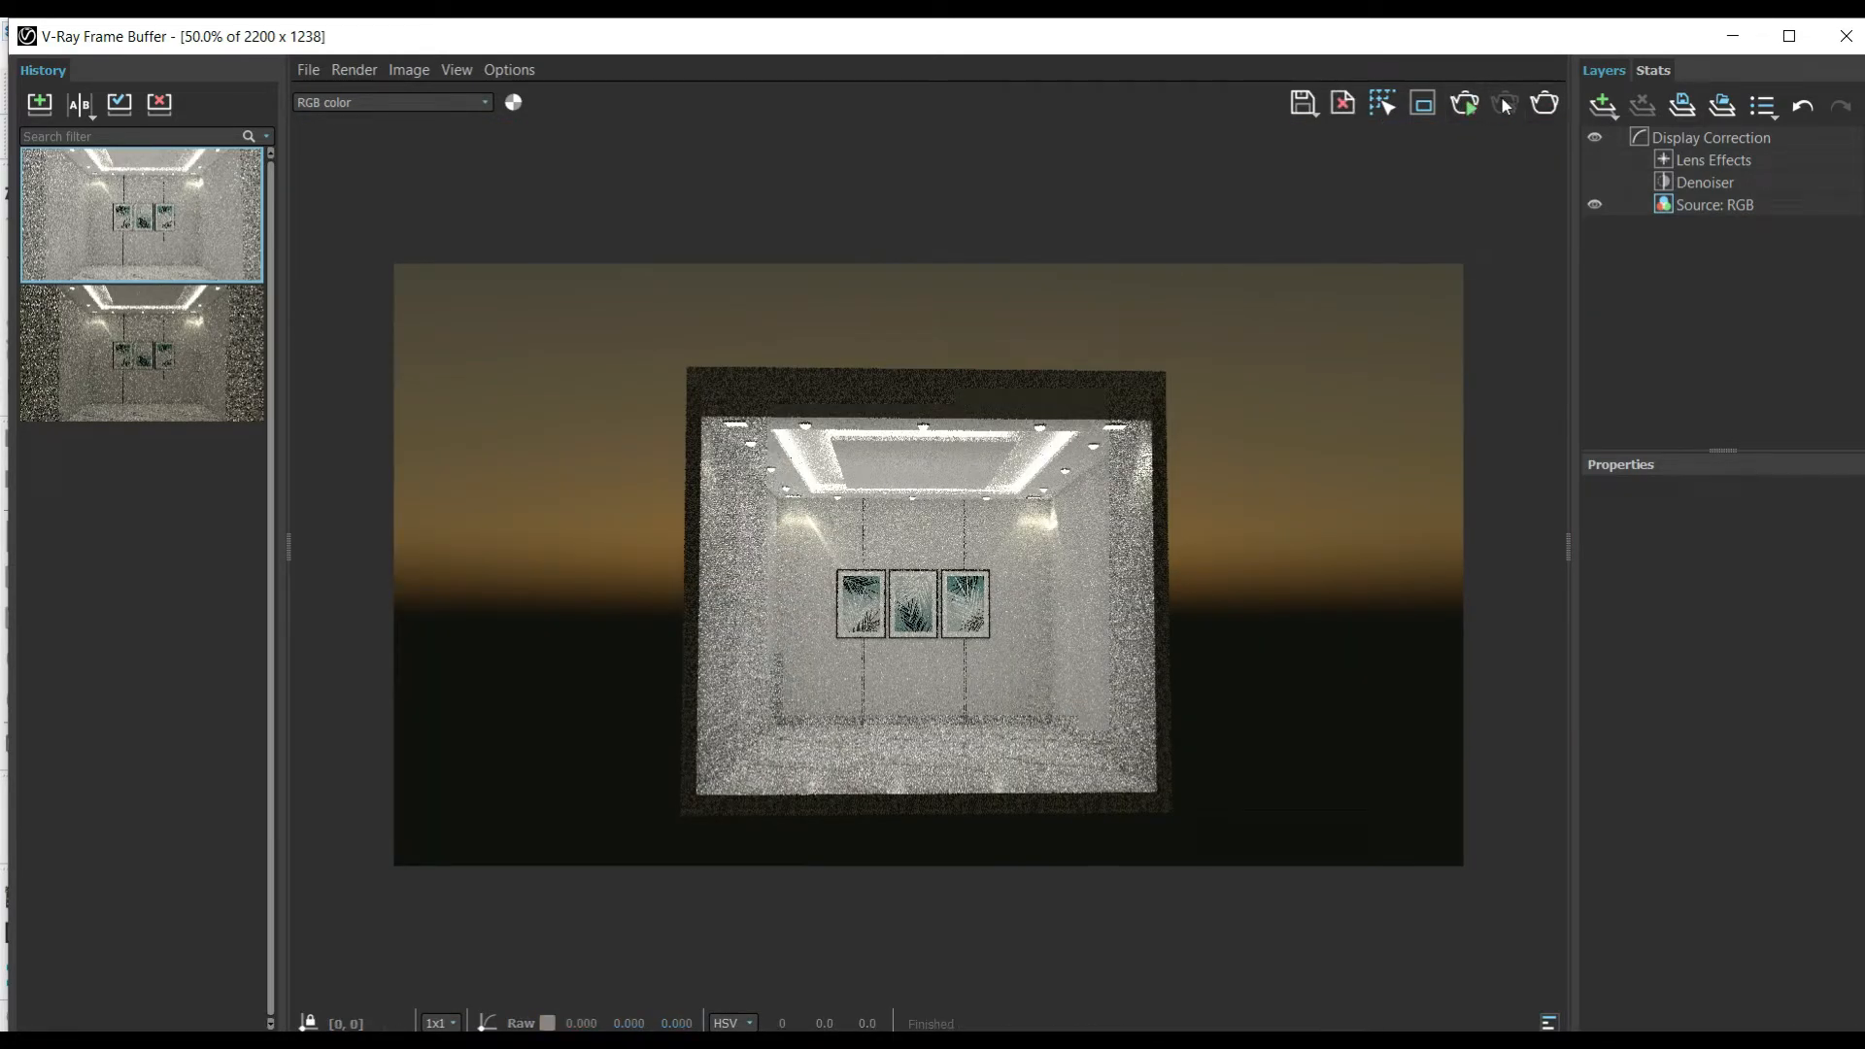
{"action": "left_click", "coordinate": [1845, 37]}
Place a V-Ray Dome Light on the marble floor inside the room
{"action": "middle_click_drag", "start_coordinate": [1239, 879], "coordinate": [1249, 797]}
{"action": "left_click", "coordinate": [372, 668]}
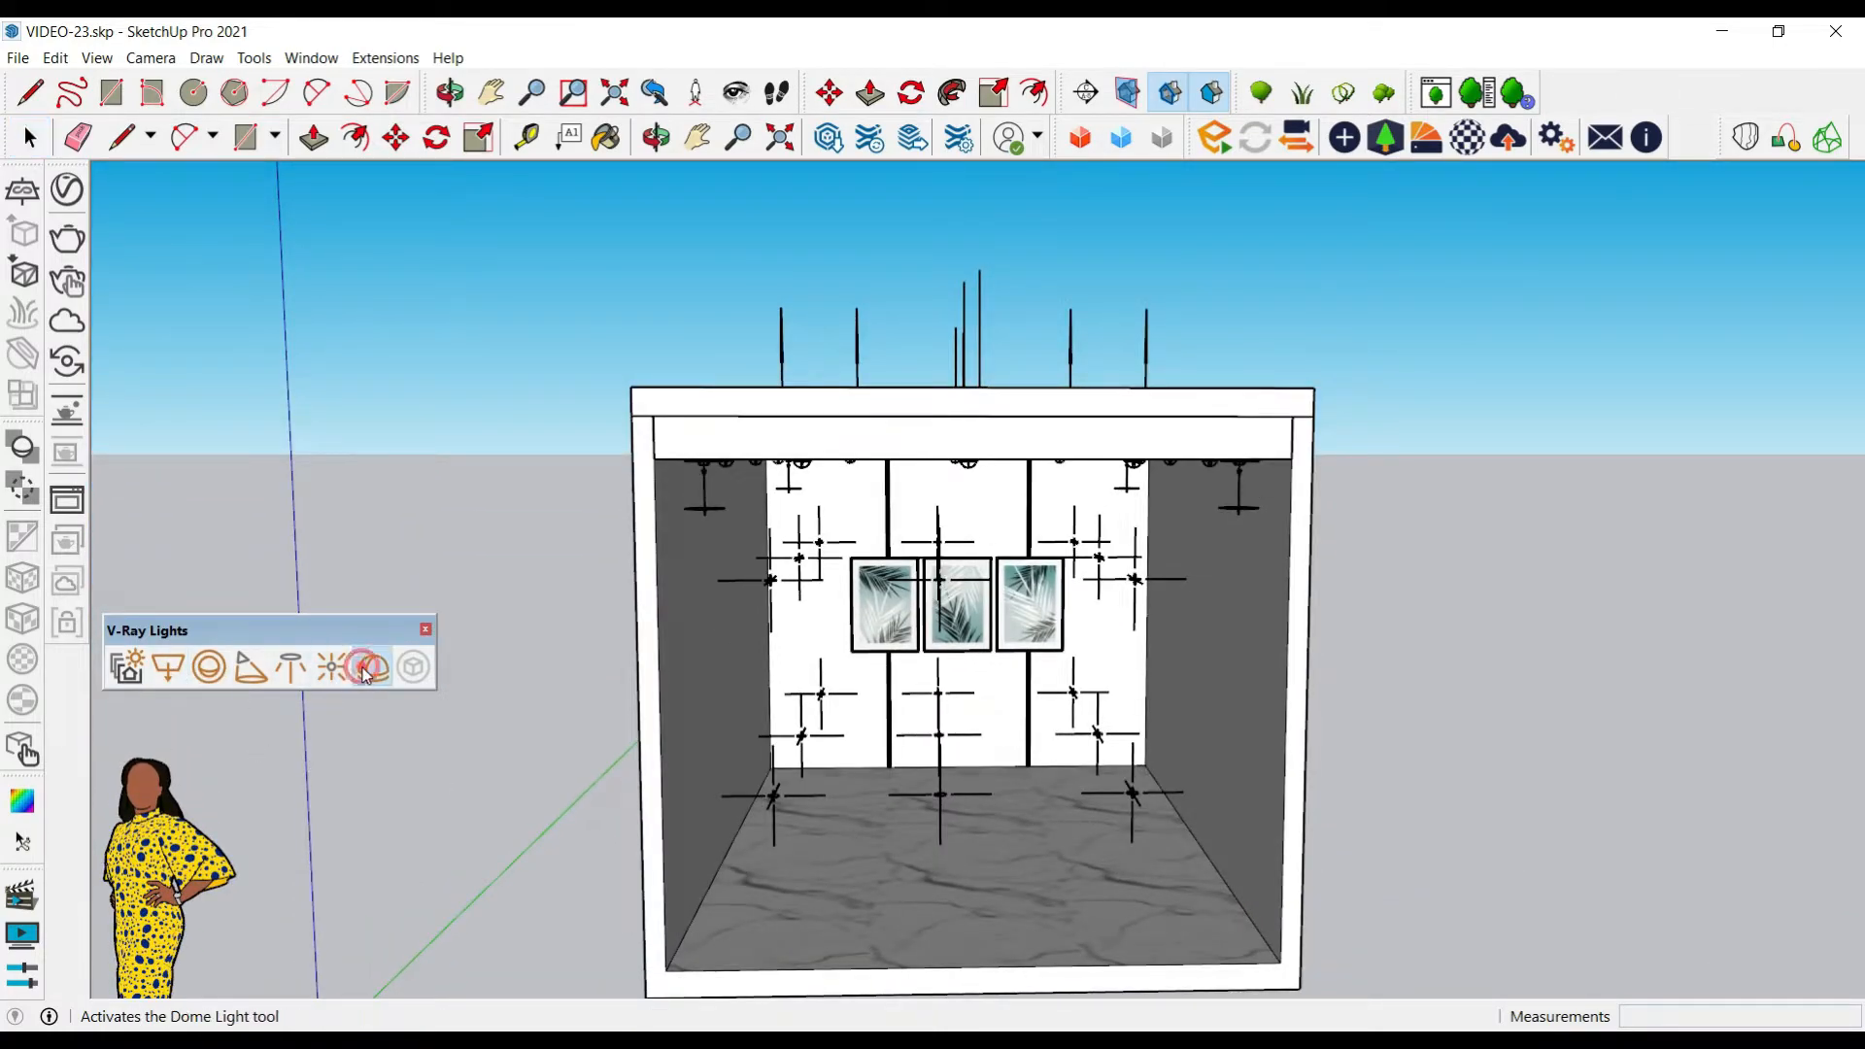
{"action": "left_click", "coordinate": [989, 857]}
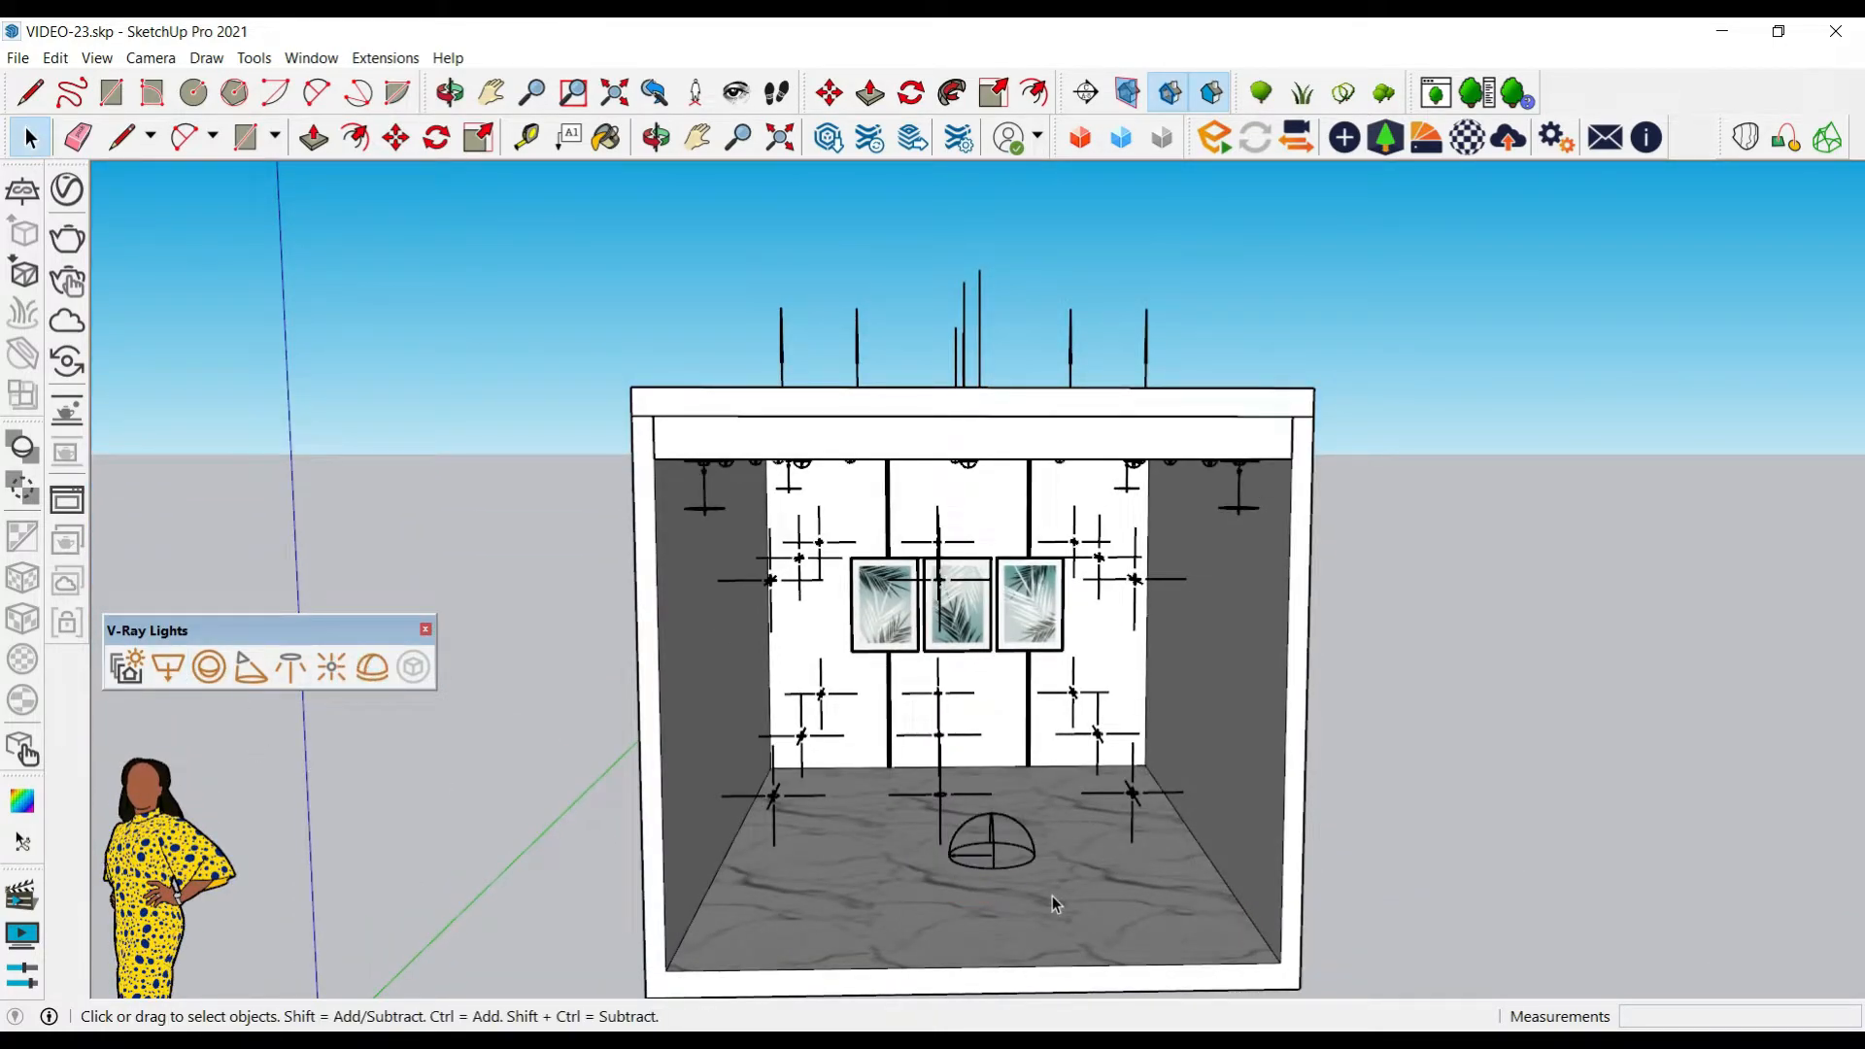
Select the dome light, examine its parameters in the Asset Editor and close the editor
{"action": "scroll", "coordinate": [1022, 871], "scroll_direction": "up", "scroll_amount": 3}
{"action": "middle_click_drag", "start_coordinate": [1022, 871], "coordinate": [1025, 811]}
{"action": "left_click", "coordinate": [1025, 811]}
{"action": "left_click", "coordinate": [67, 189]}
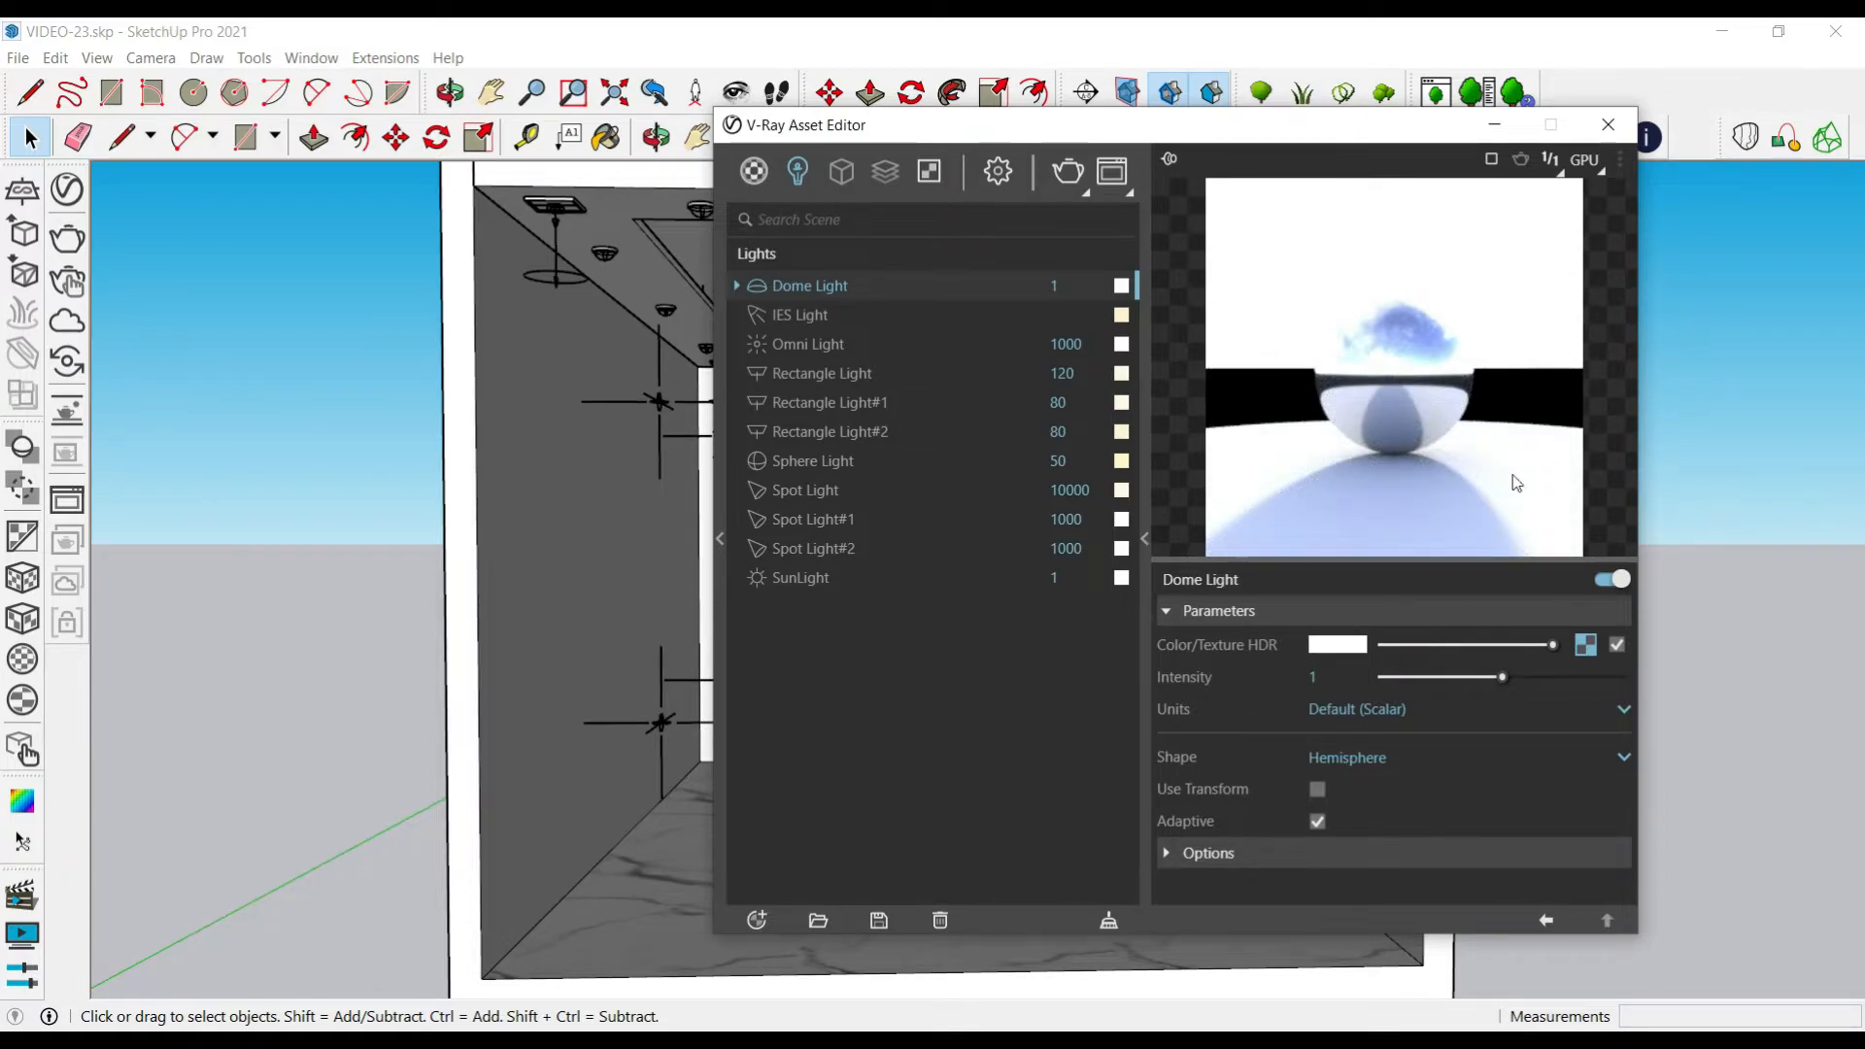
{"action": "left_click", "coordinate": [1608, 125]}
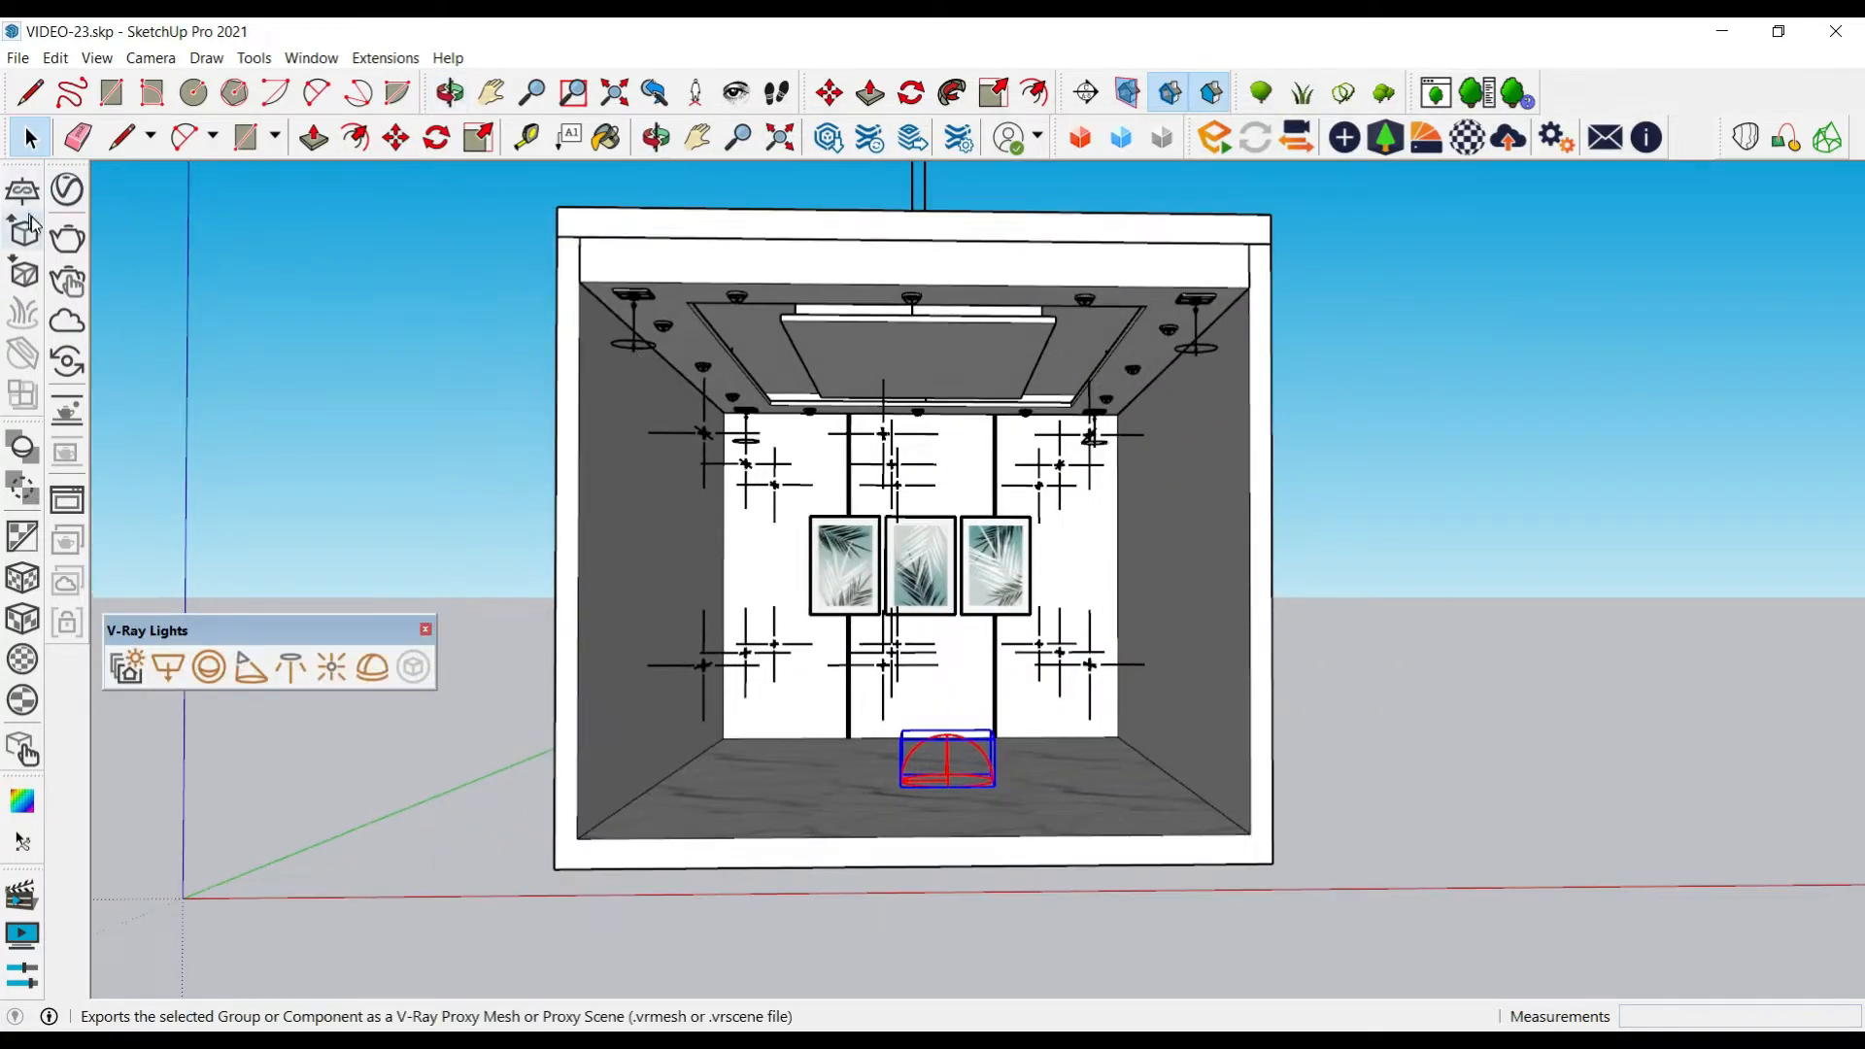
Render the room with the dome light, inspect the sky background on both sides and stop the render
{"action": "left_click", "coordinate": [67, 241]}
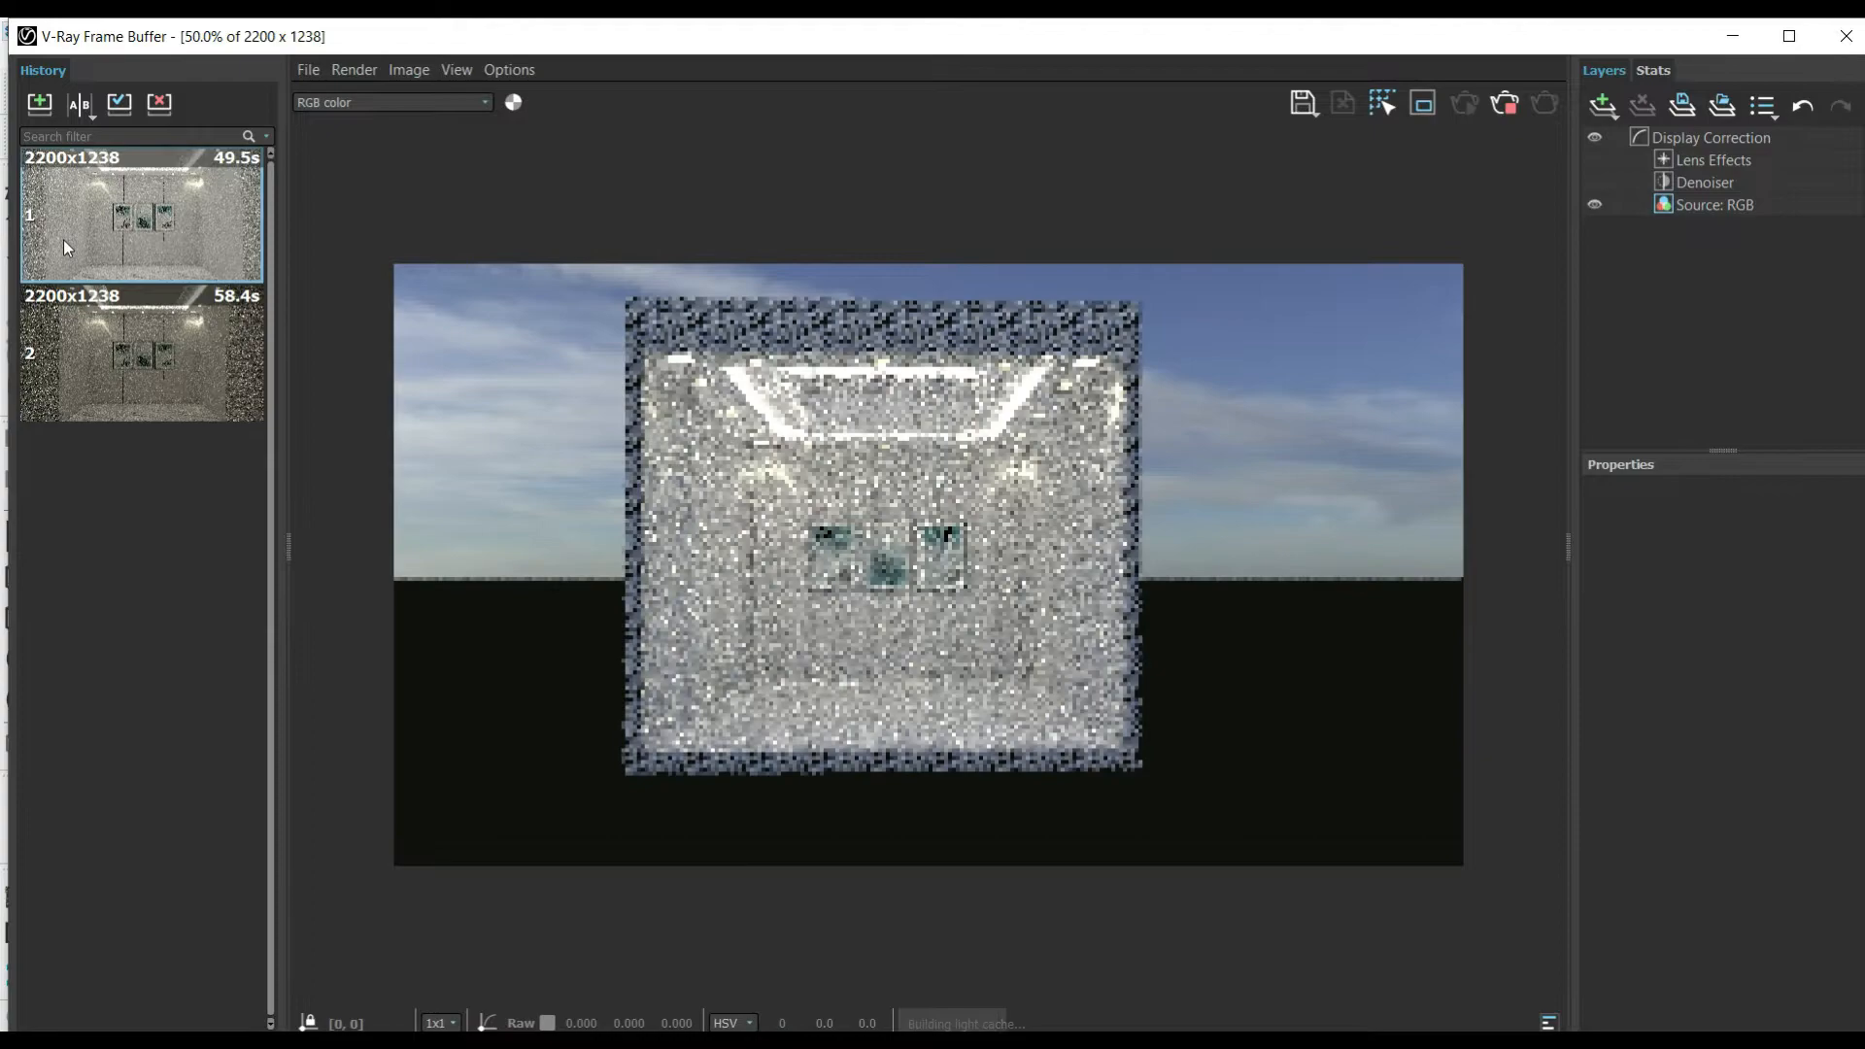
{"action": "scroll", "coordinate": [491, 388], "scroll_direction": "up", "scroll_amount": 2}
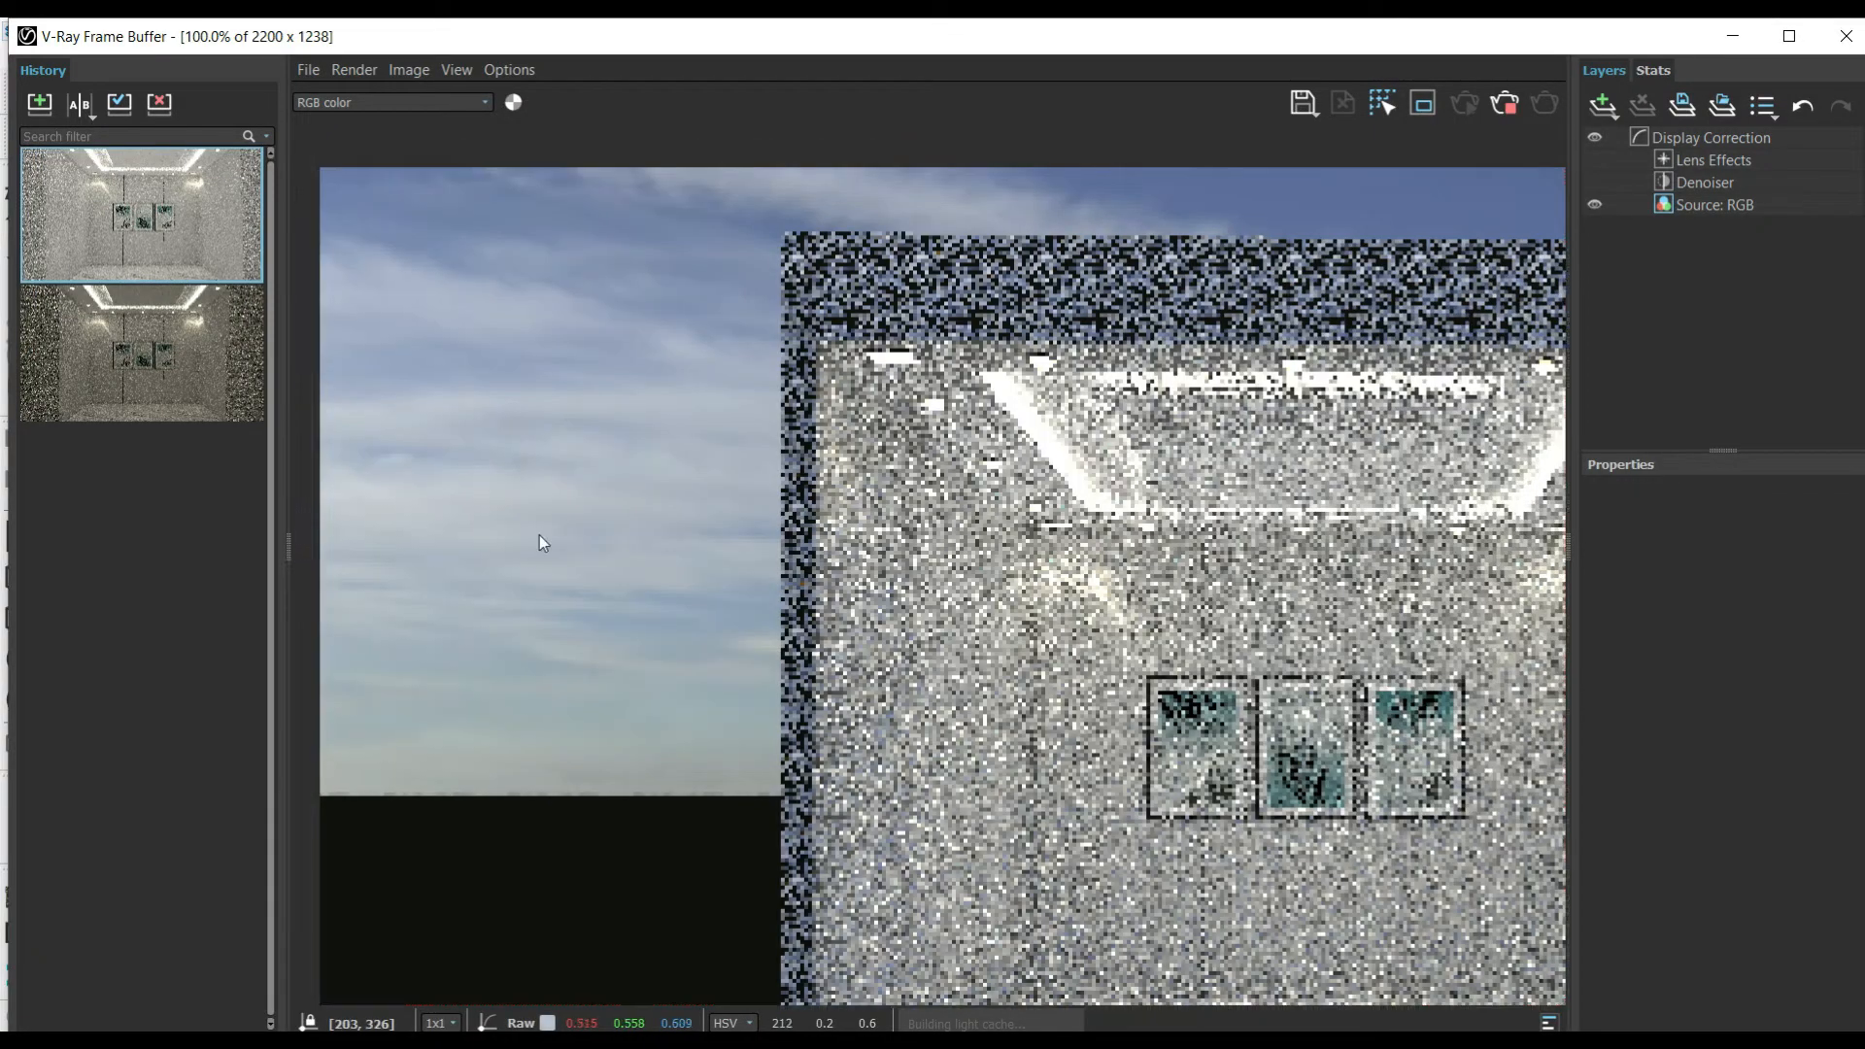
{"action": "scroll", "coordinate": [515, 444], "scroll_direction": "down", "scroll_amount": 2}
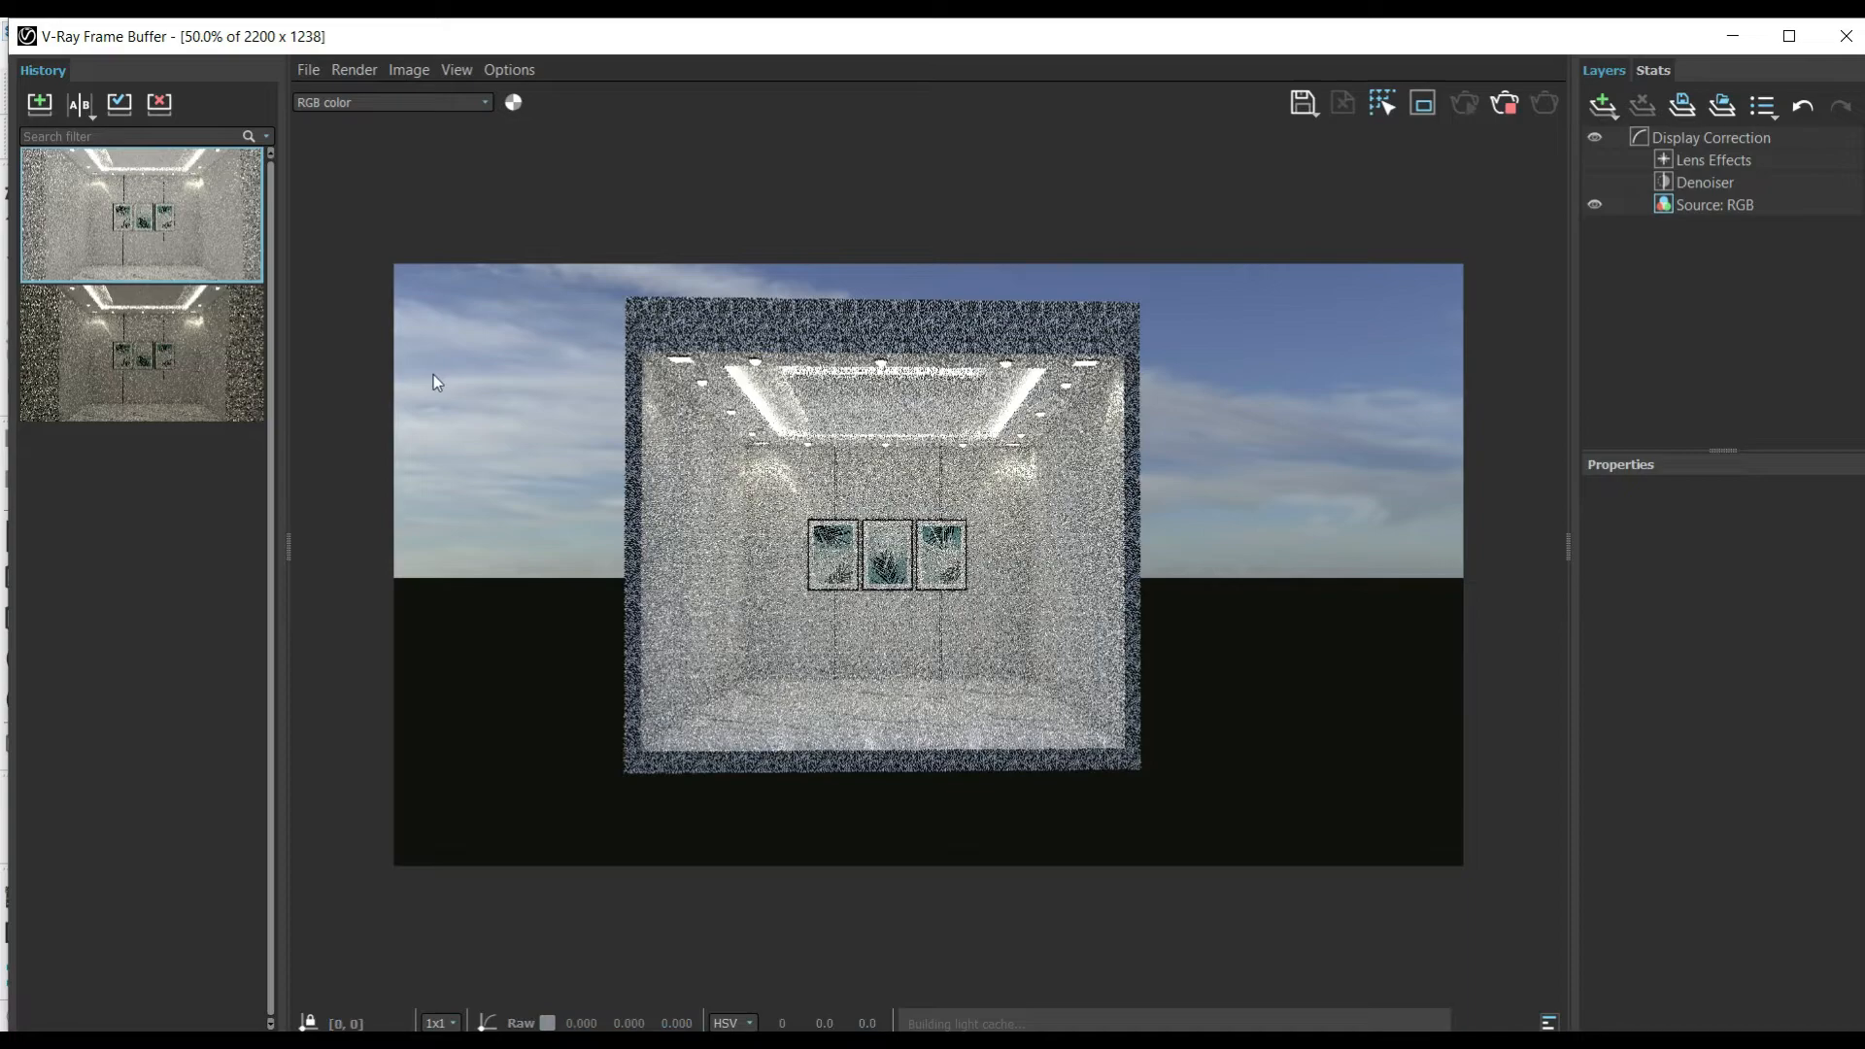
{"action": "scroll", "coordinate": [1315, 683], "scroll_direction": "up", "scroll_amount": 1}
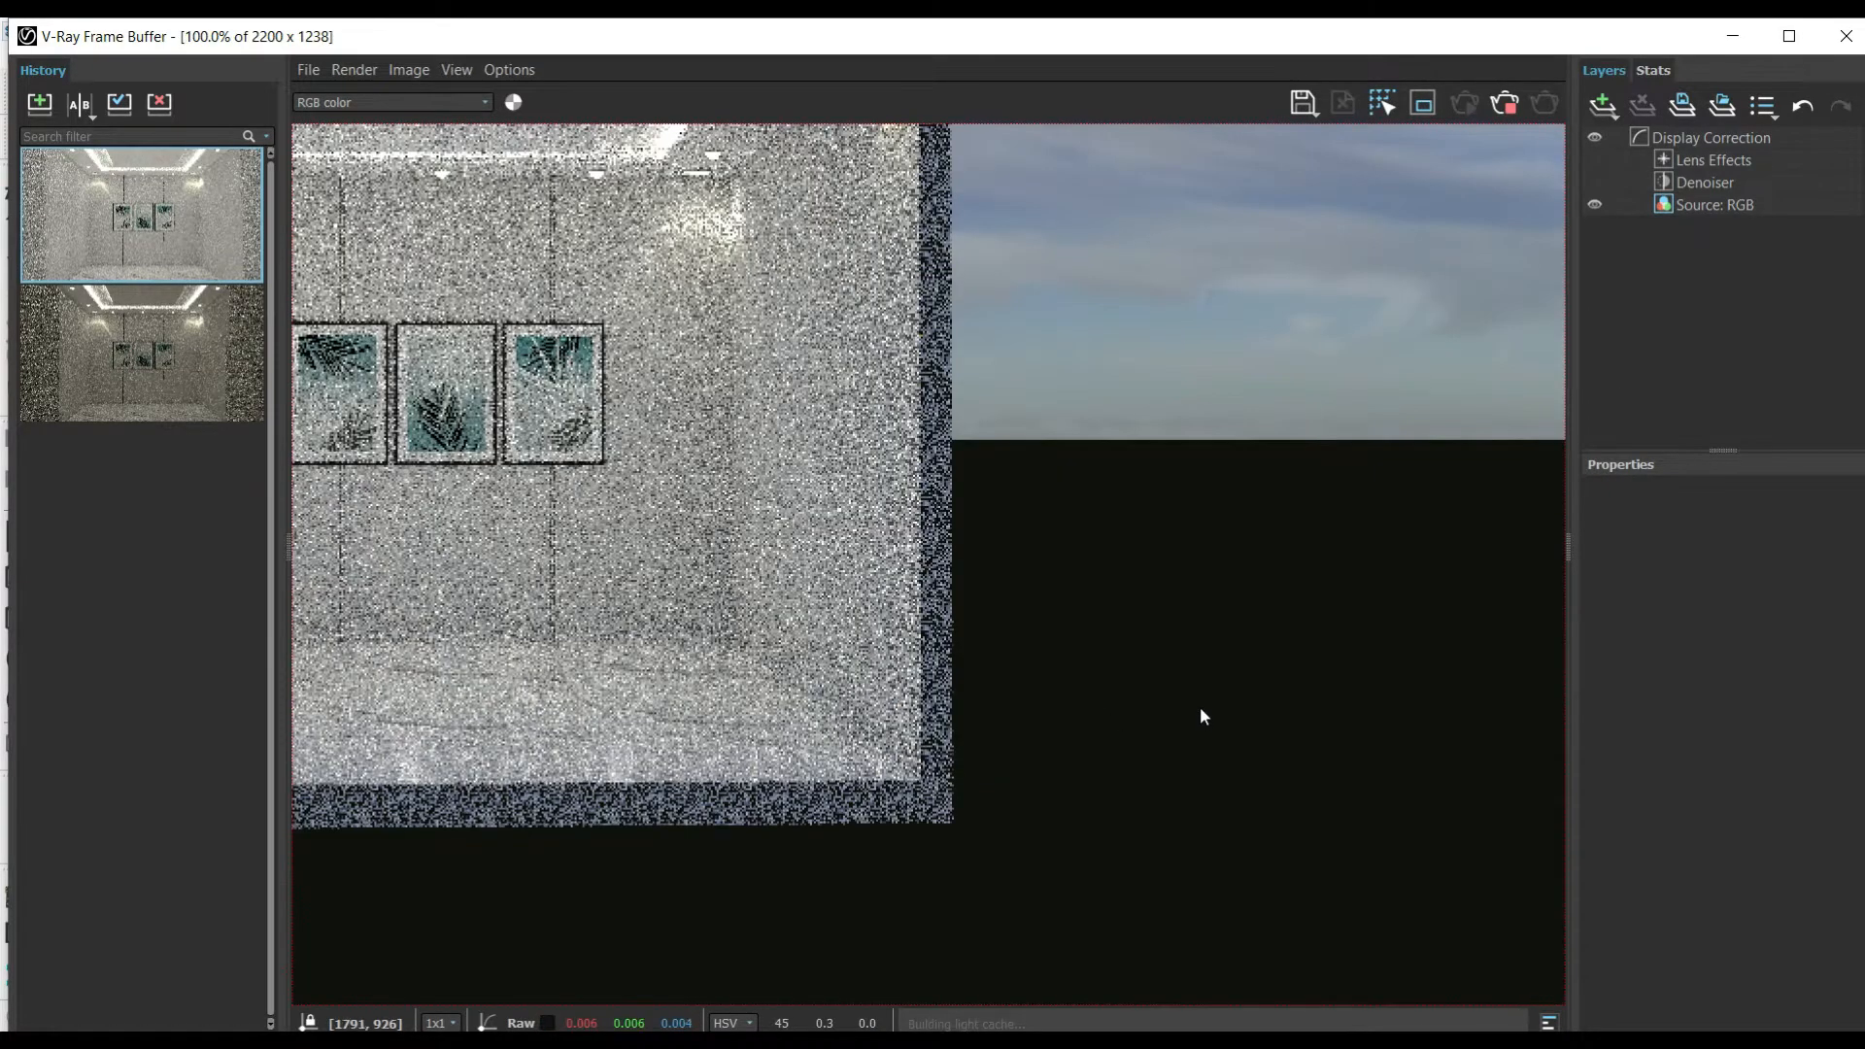
{"action": "scroll", "coordinate": [1200, 705], "scroll_direction": "down", "scroll_amount": 1}
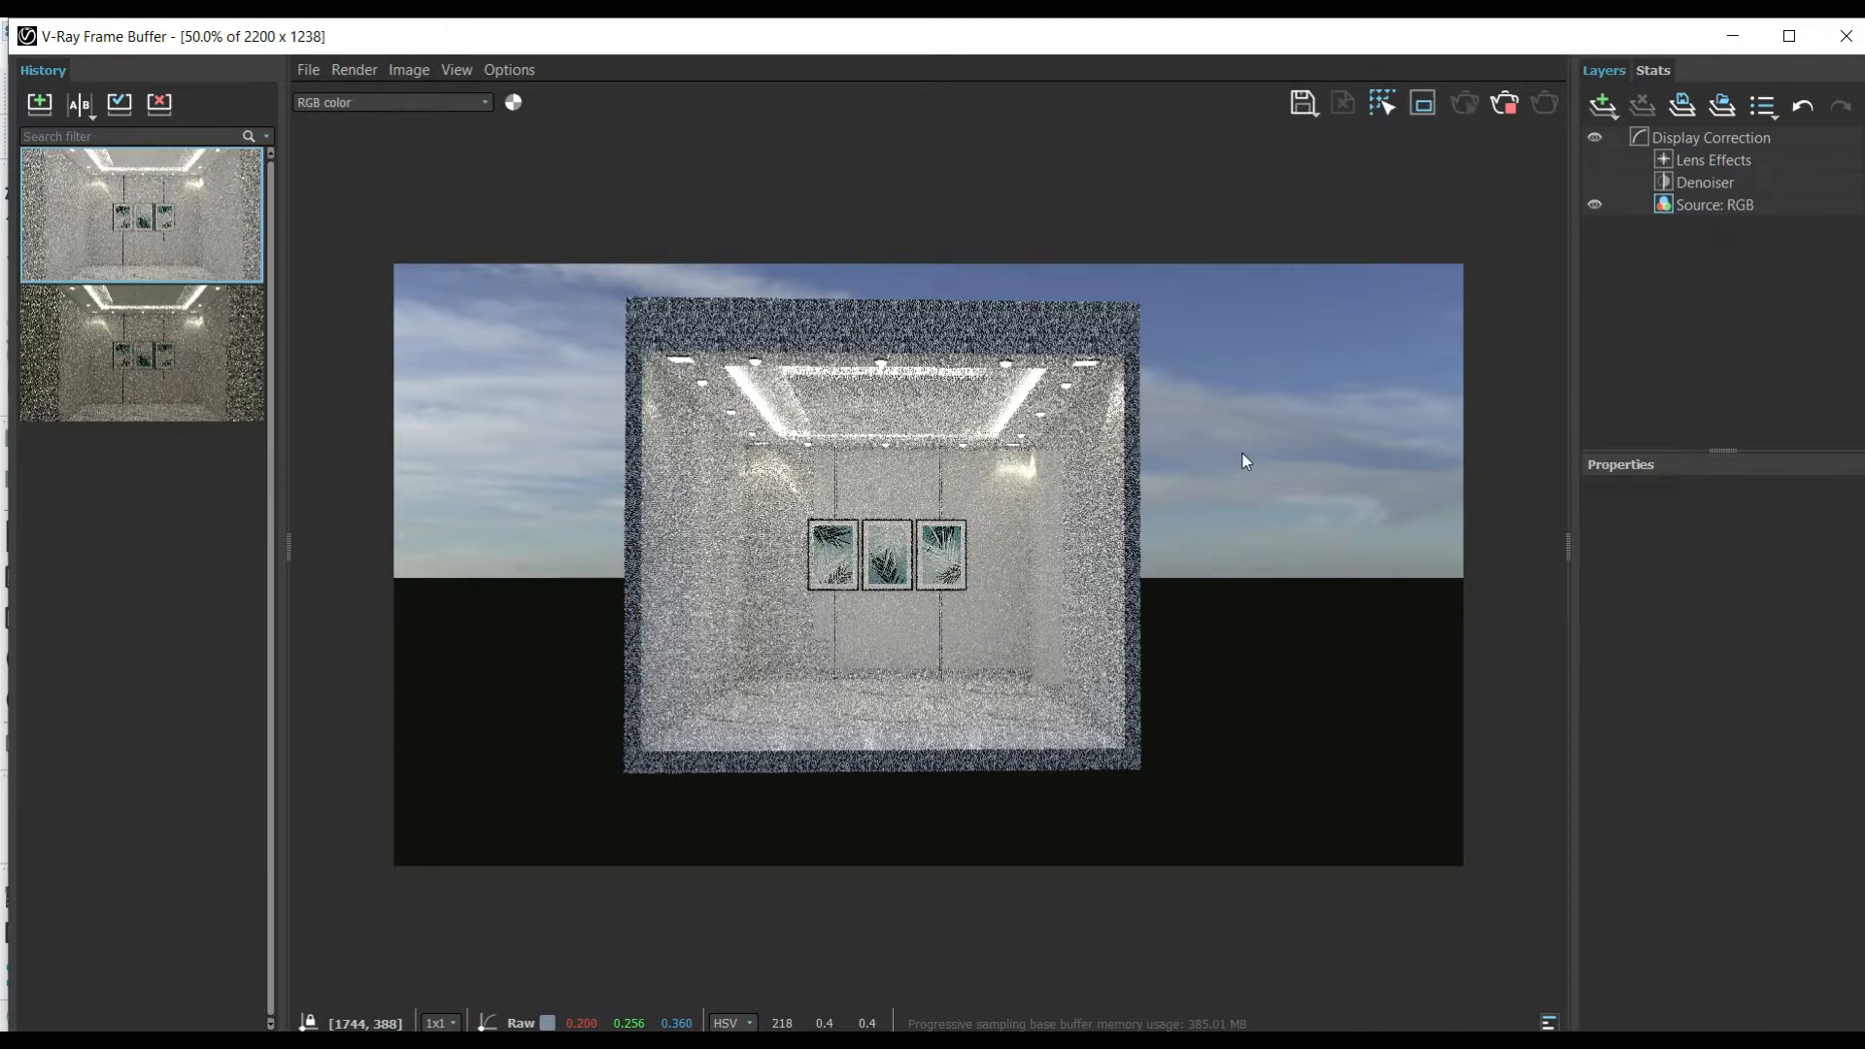
{"action": "left_click", "coordinate": [1509, 104]}
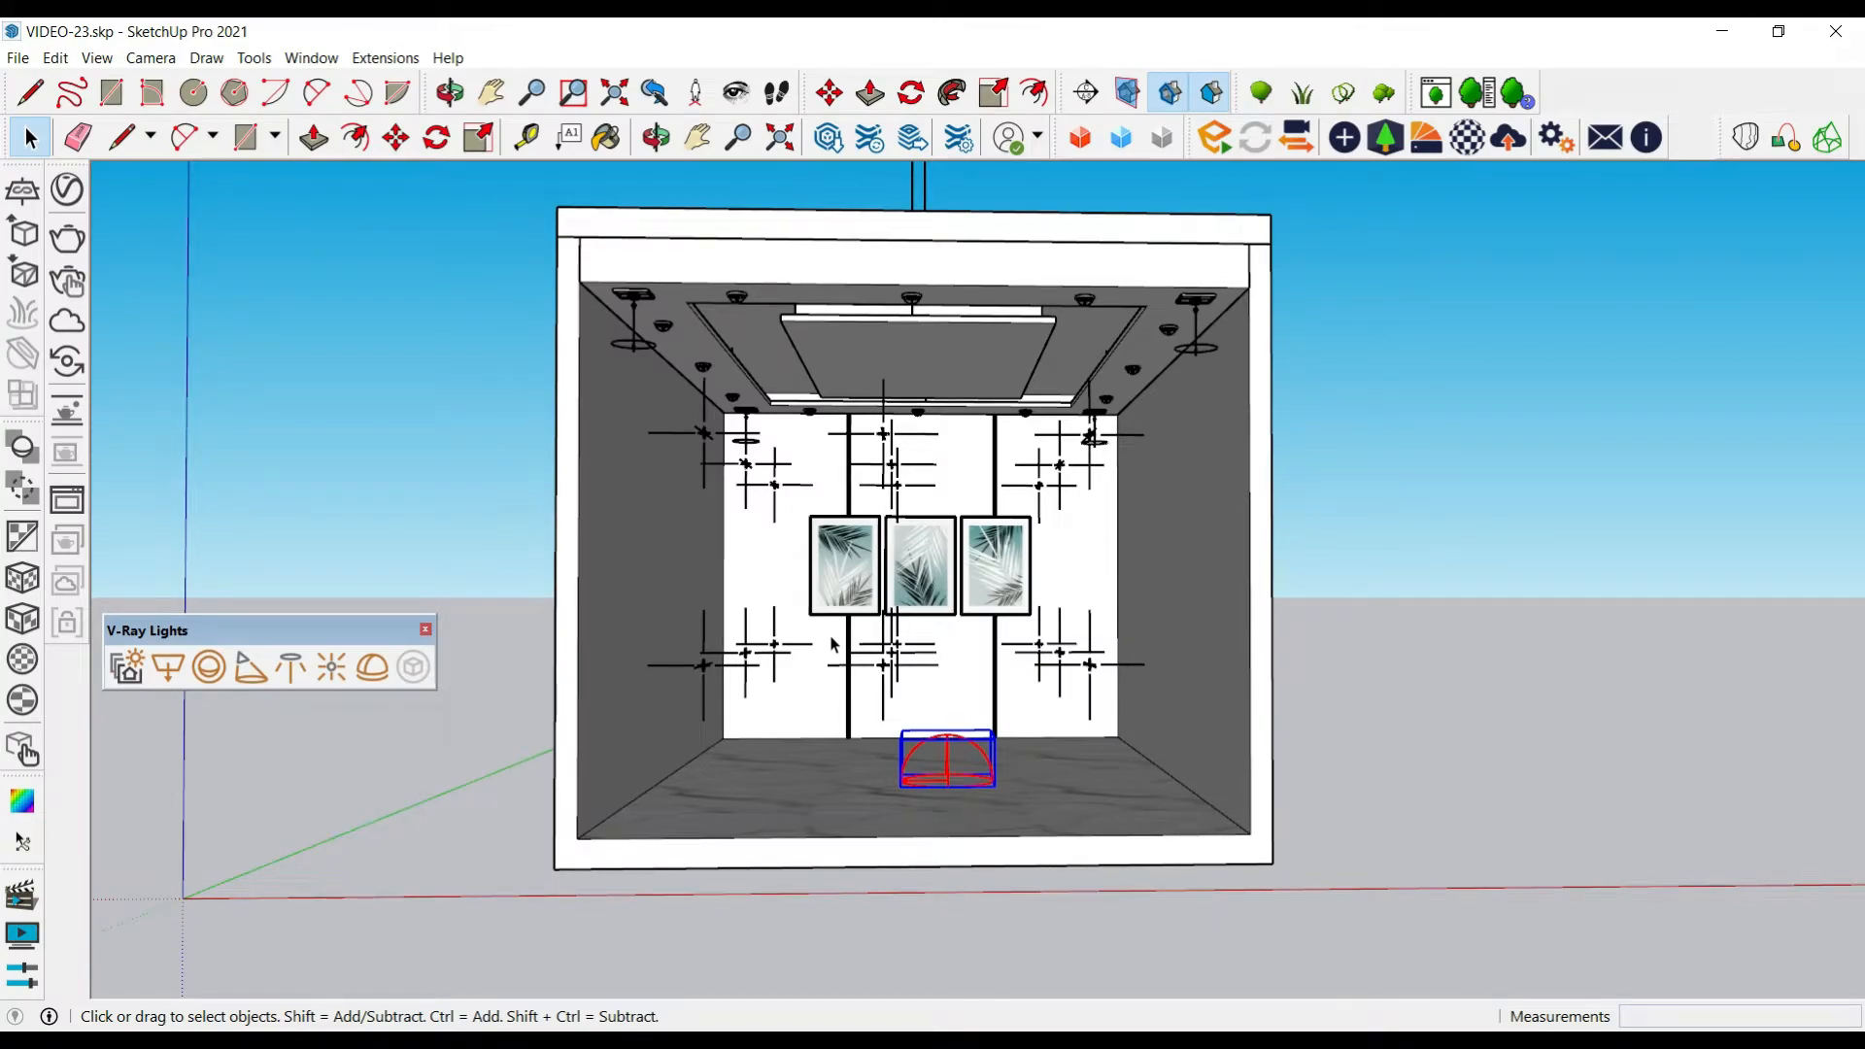
Reopen the dome light's settings in the Asset Editor beside the model and review its Shape options, keeping Hemisphere
{"action": "scroll", "coordinate": [998, 687], "scroll_direction": "up", "scroll_amount": 8}
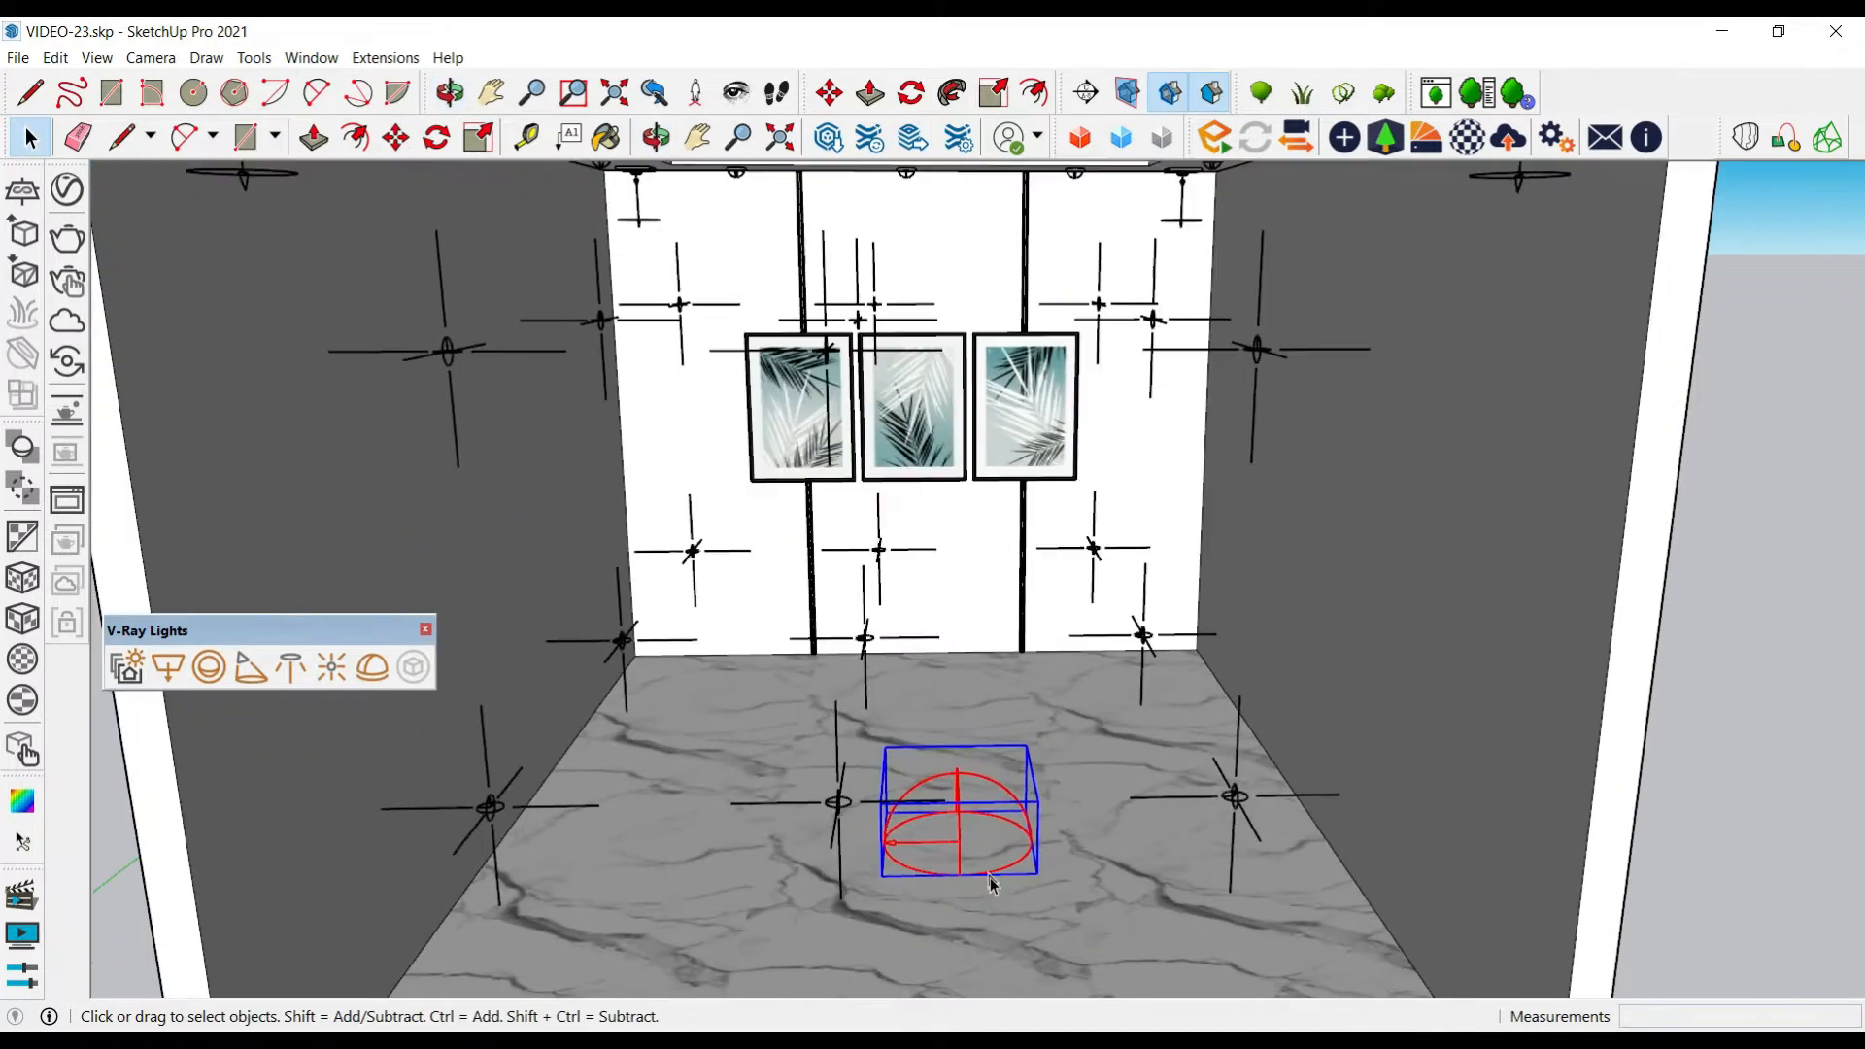
{"action": "scroll", "coordinate": [993, 884], "scroll_direction": "up", "scroll_amount": 2}
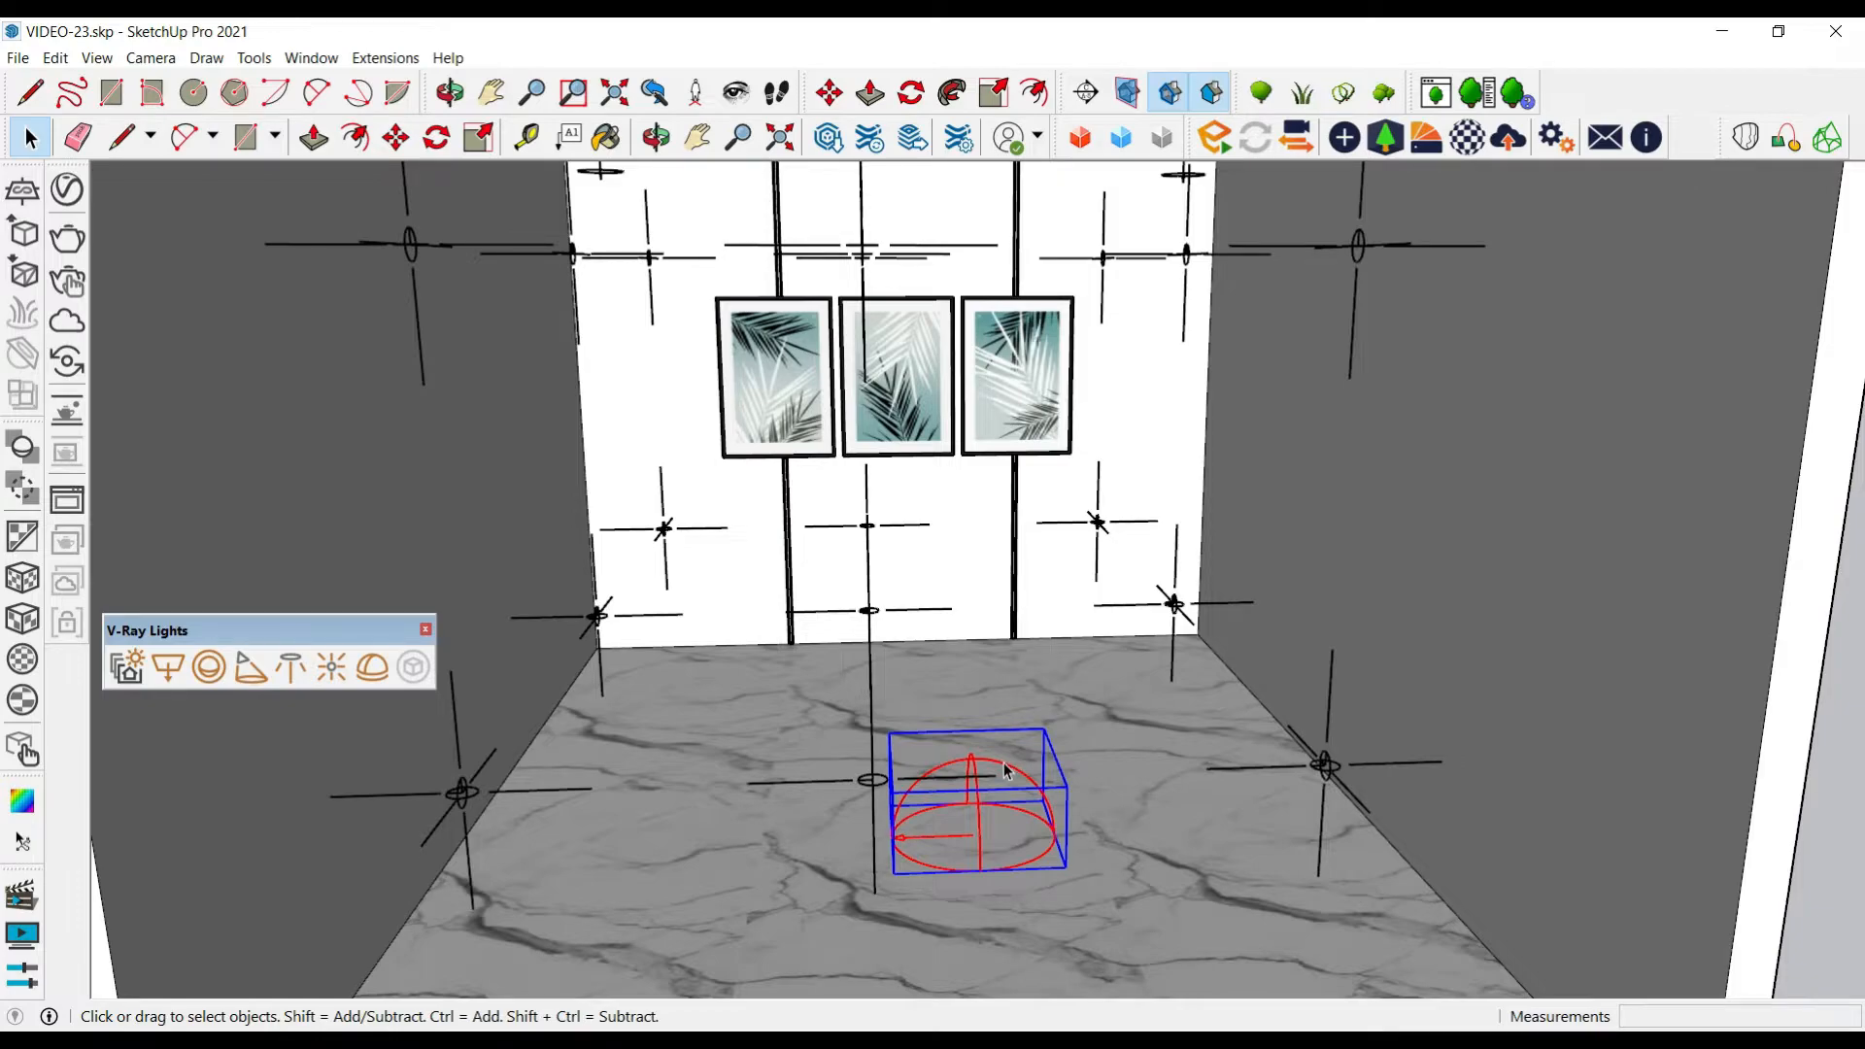
{"action": "left_click", "coordinate": [68, 191]}
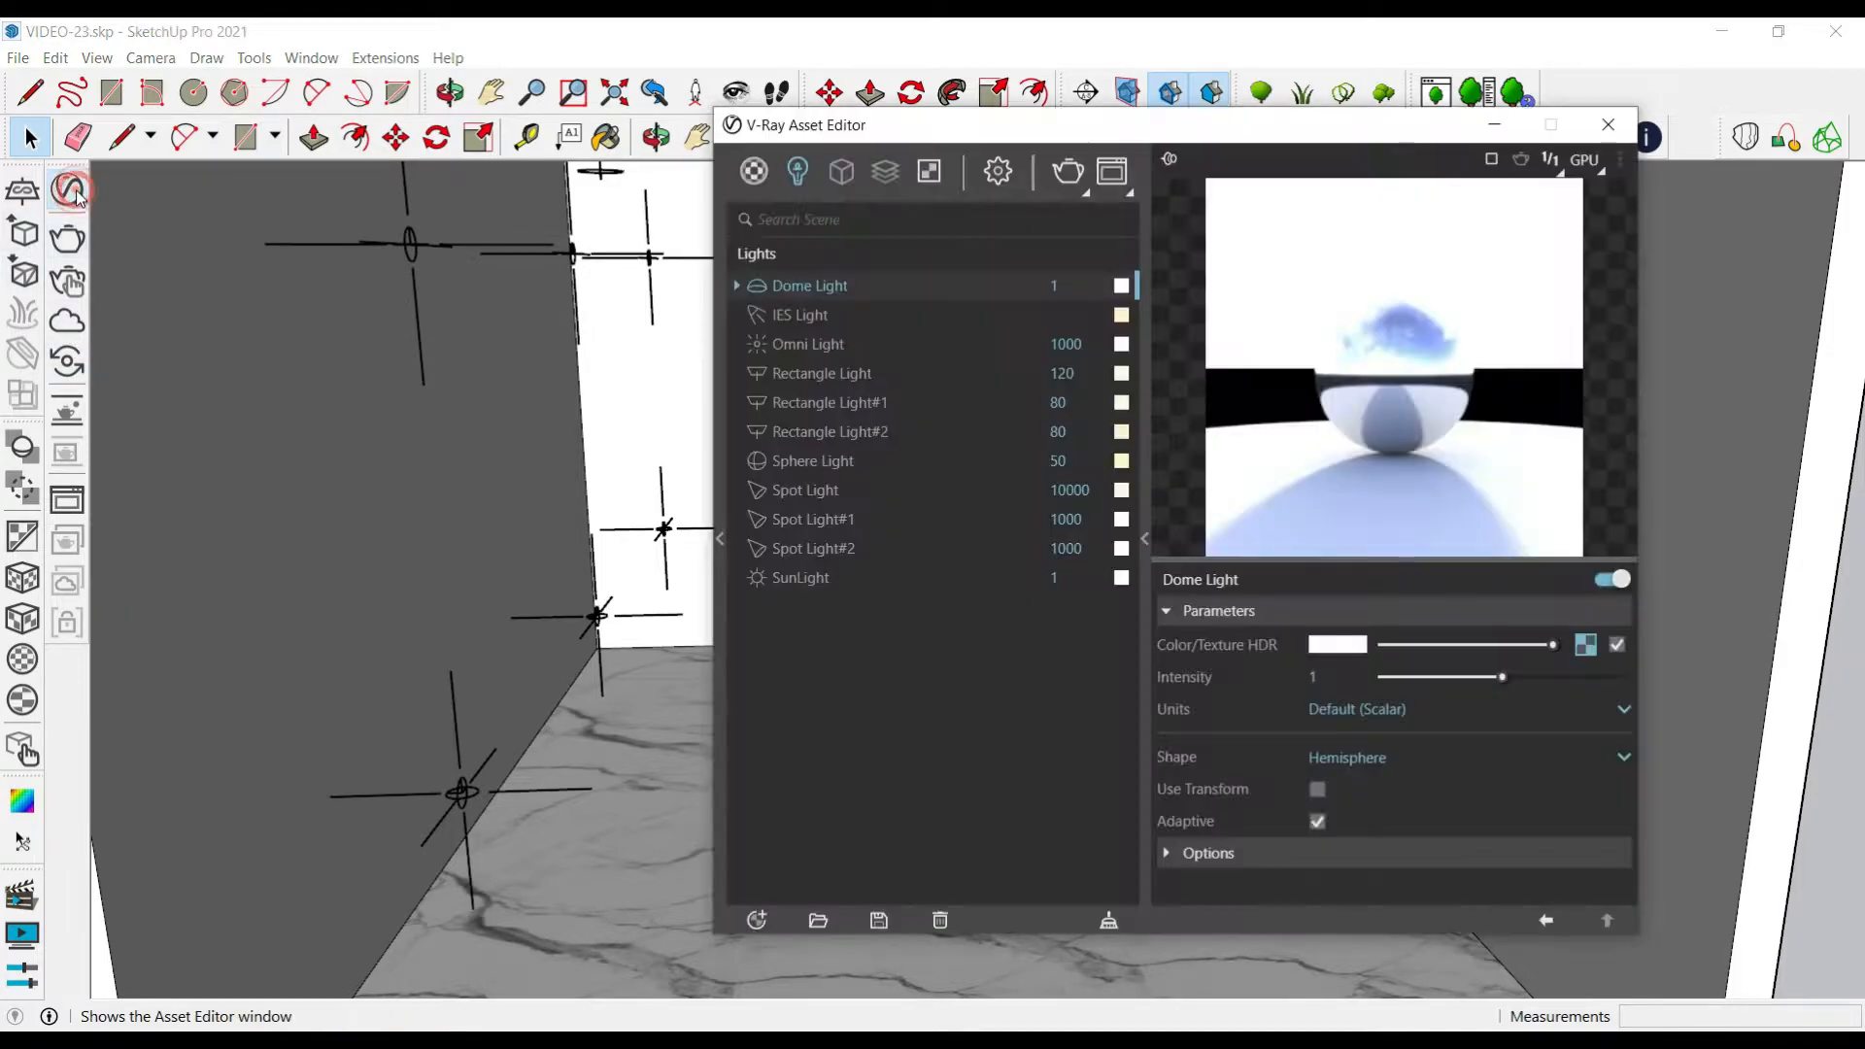
{"action": "left_click_drag", "start_coordinate": [1253, 146], "coordinate": [591, 108]}
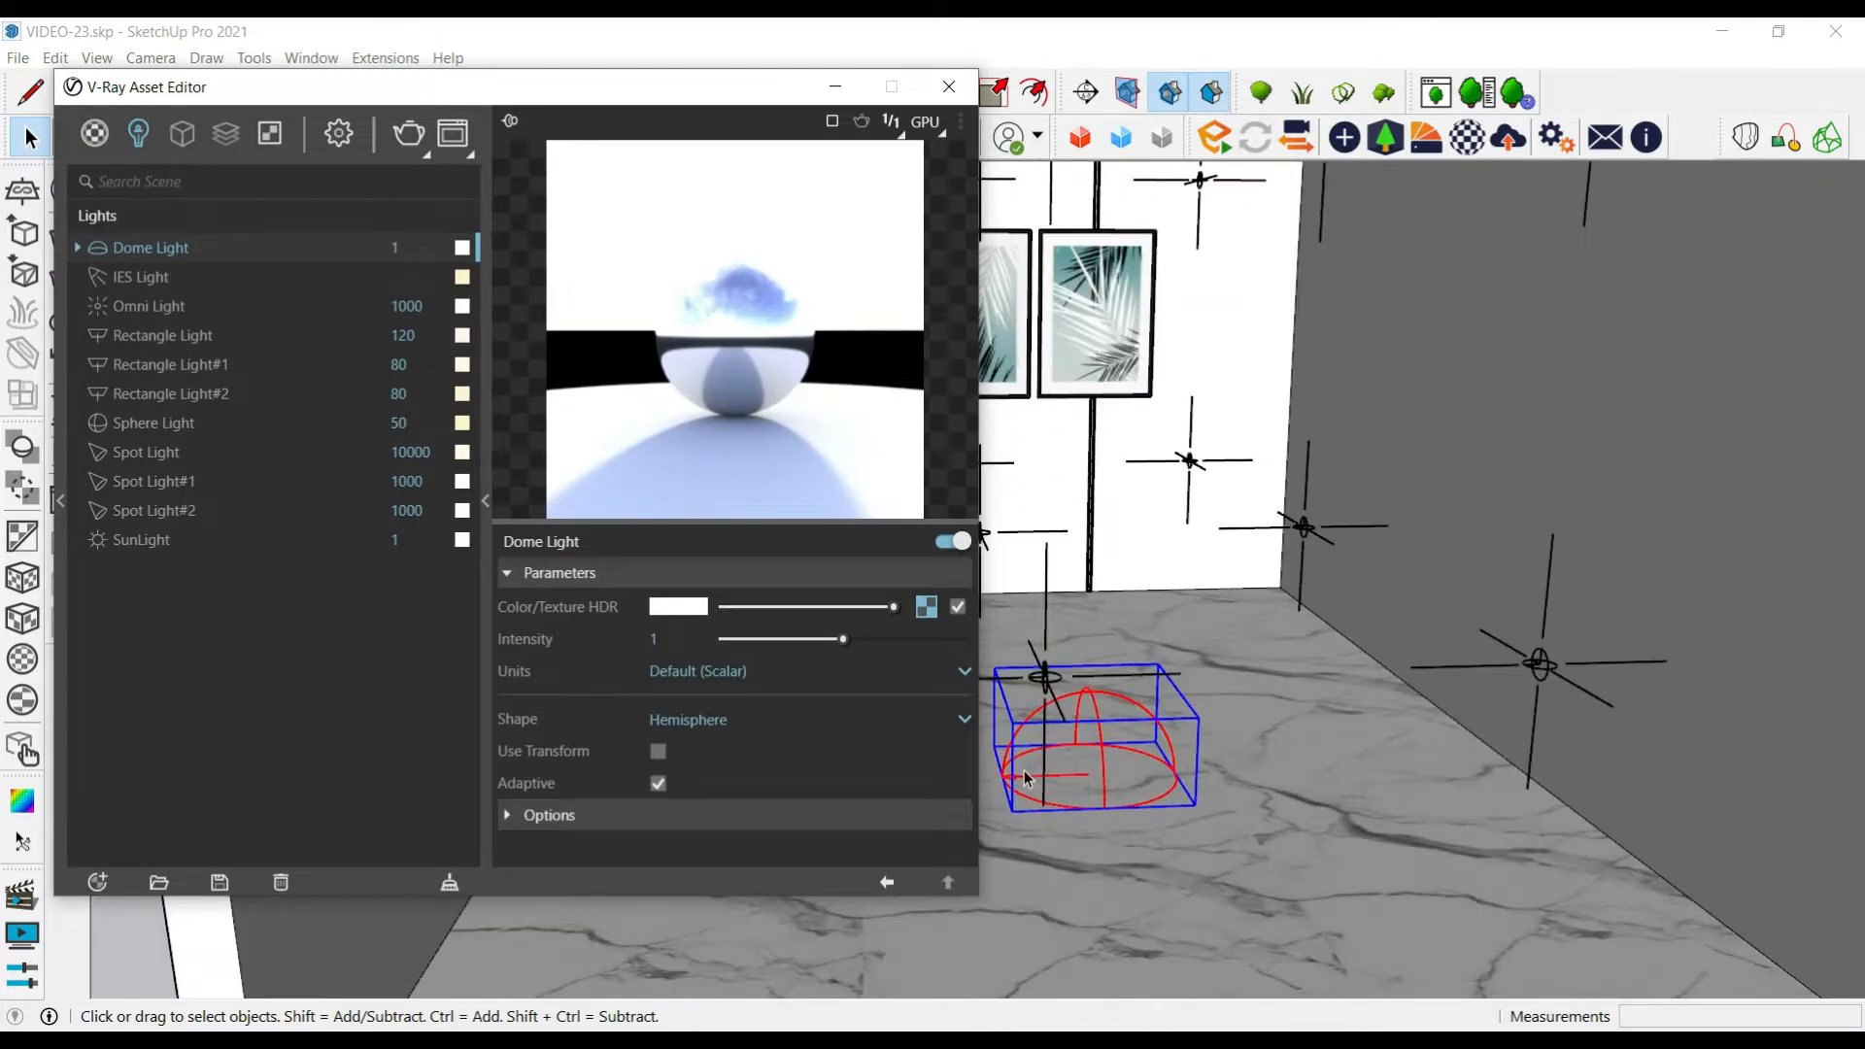
{"action": "scroll", "coordinate": [1170, 562], "scroll_direction": "down", "scroll_amount": 3}
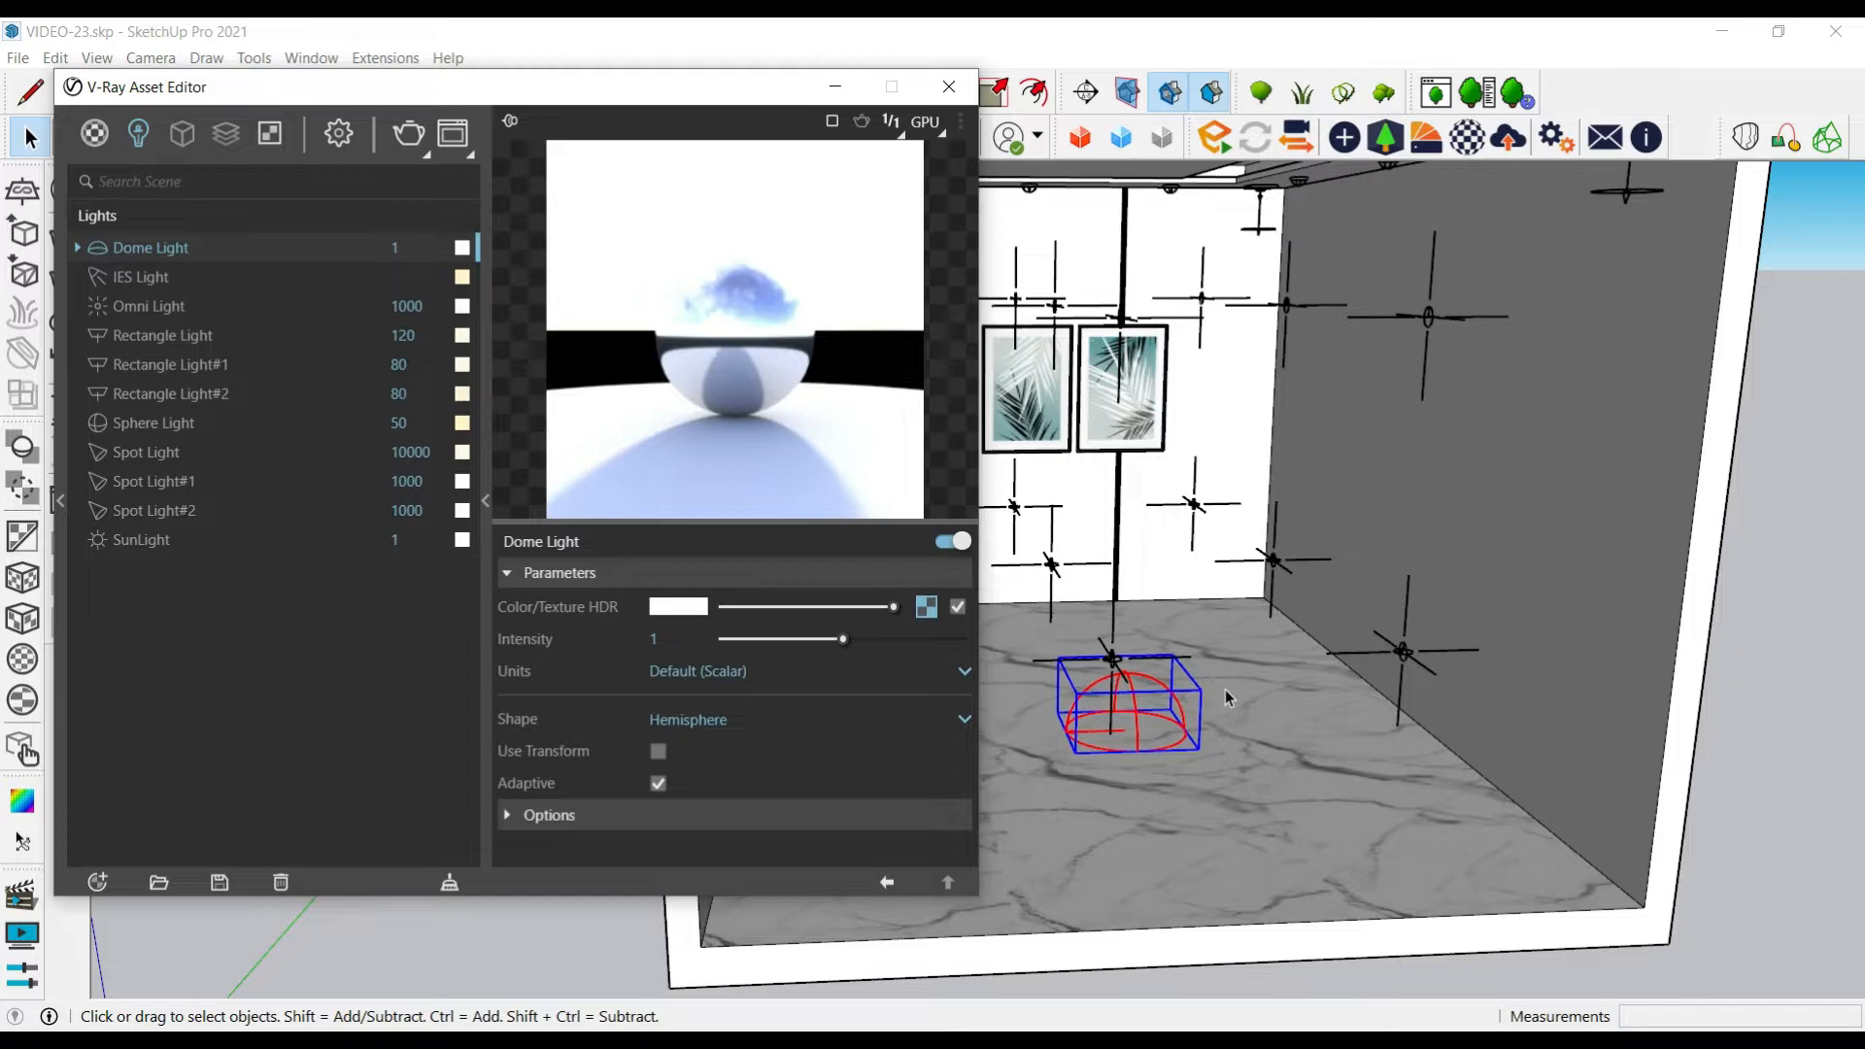
{"action": "left_click", "coordinate": [916, 719]}
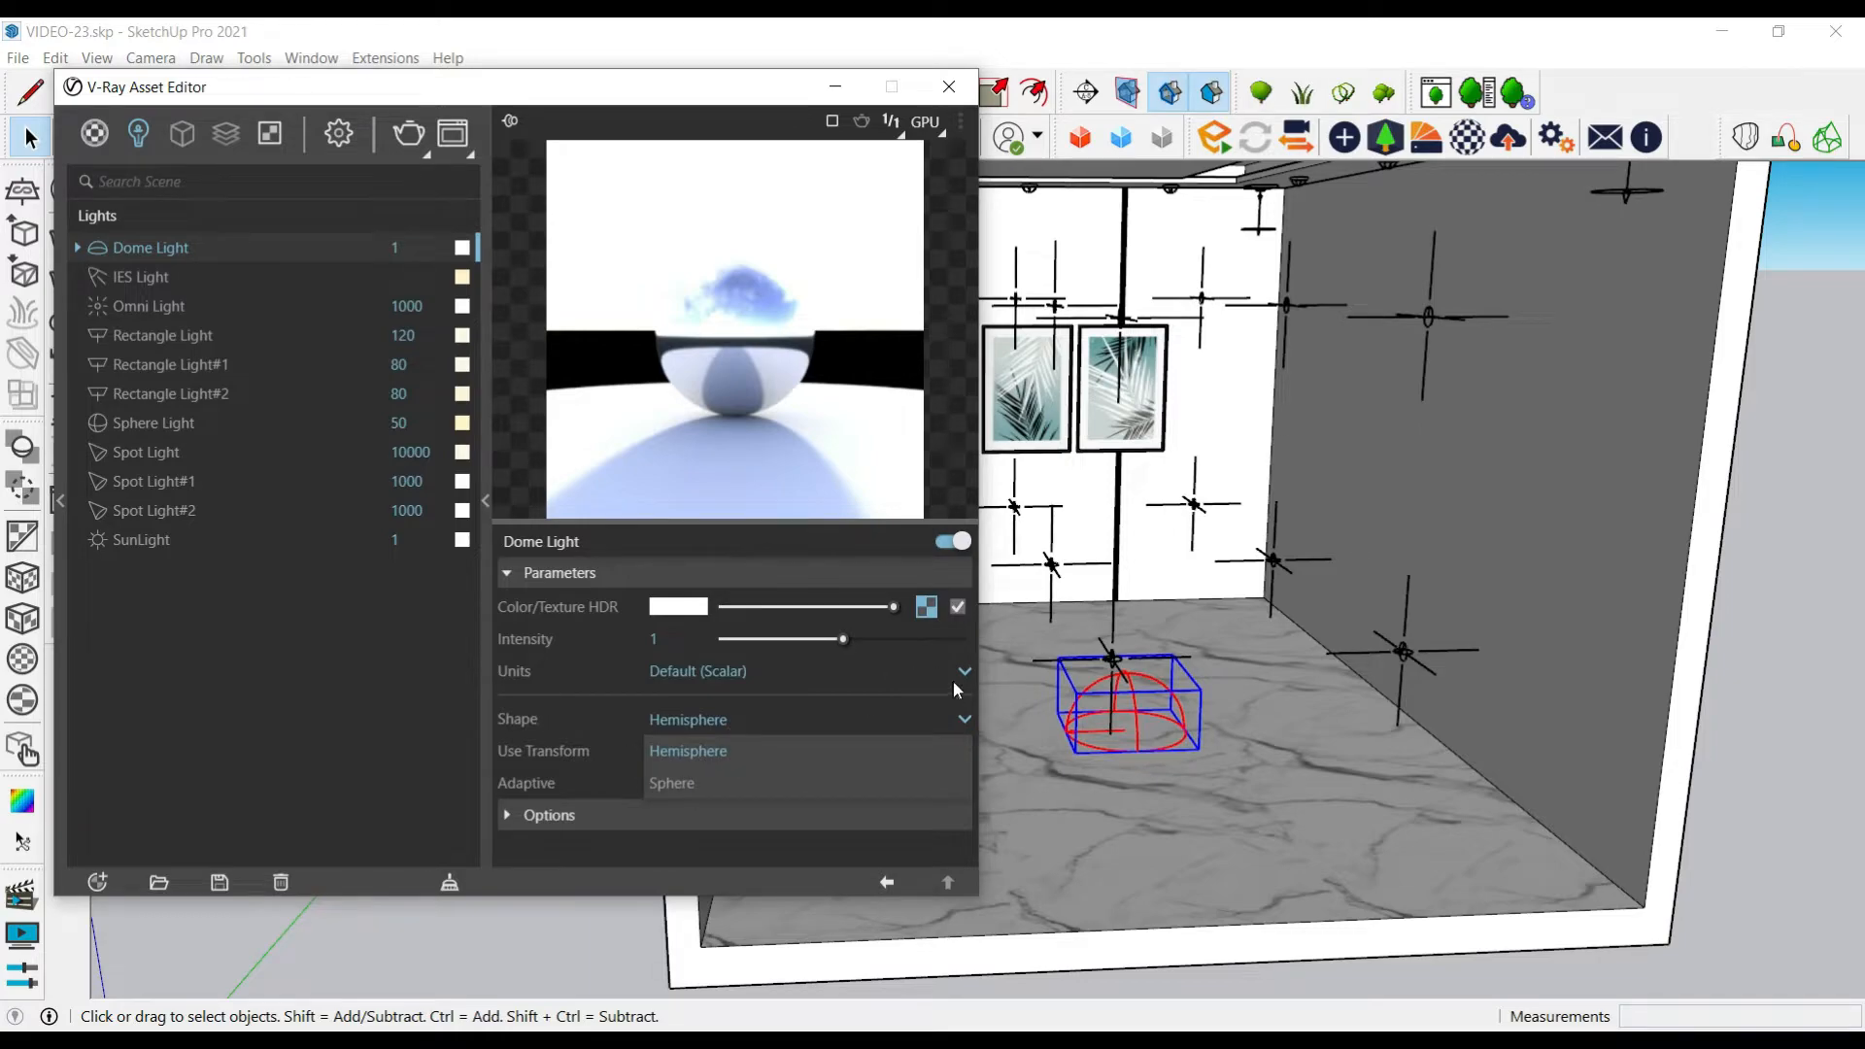
{"action": "left_click", "coordinate": [958, 717]}
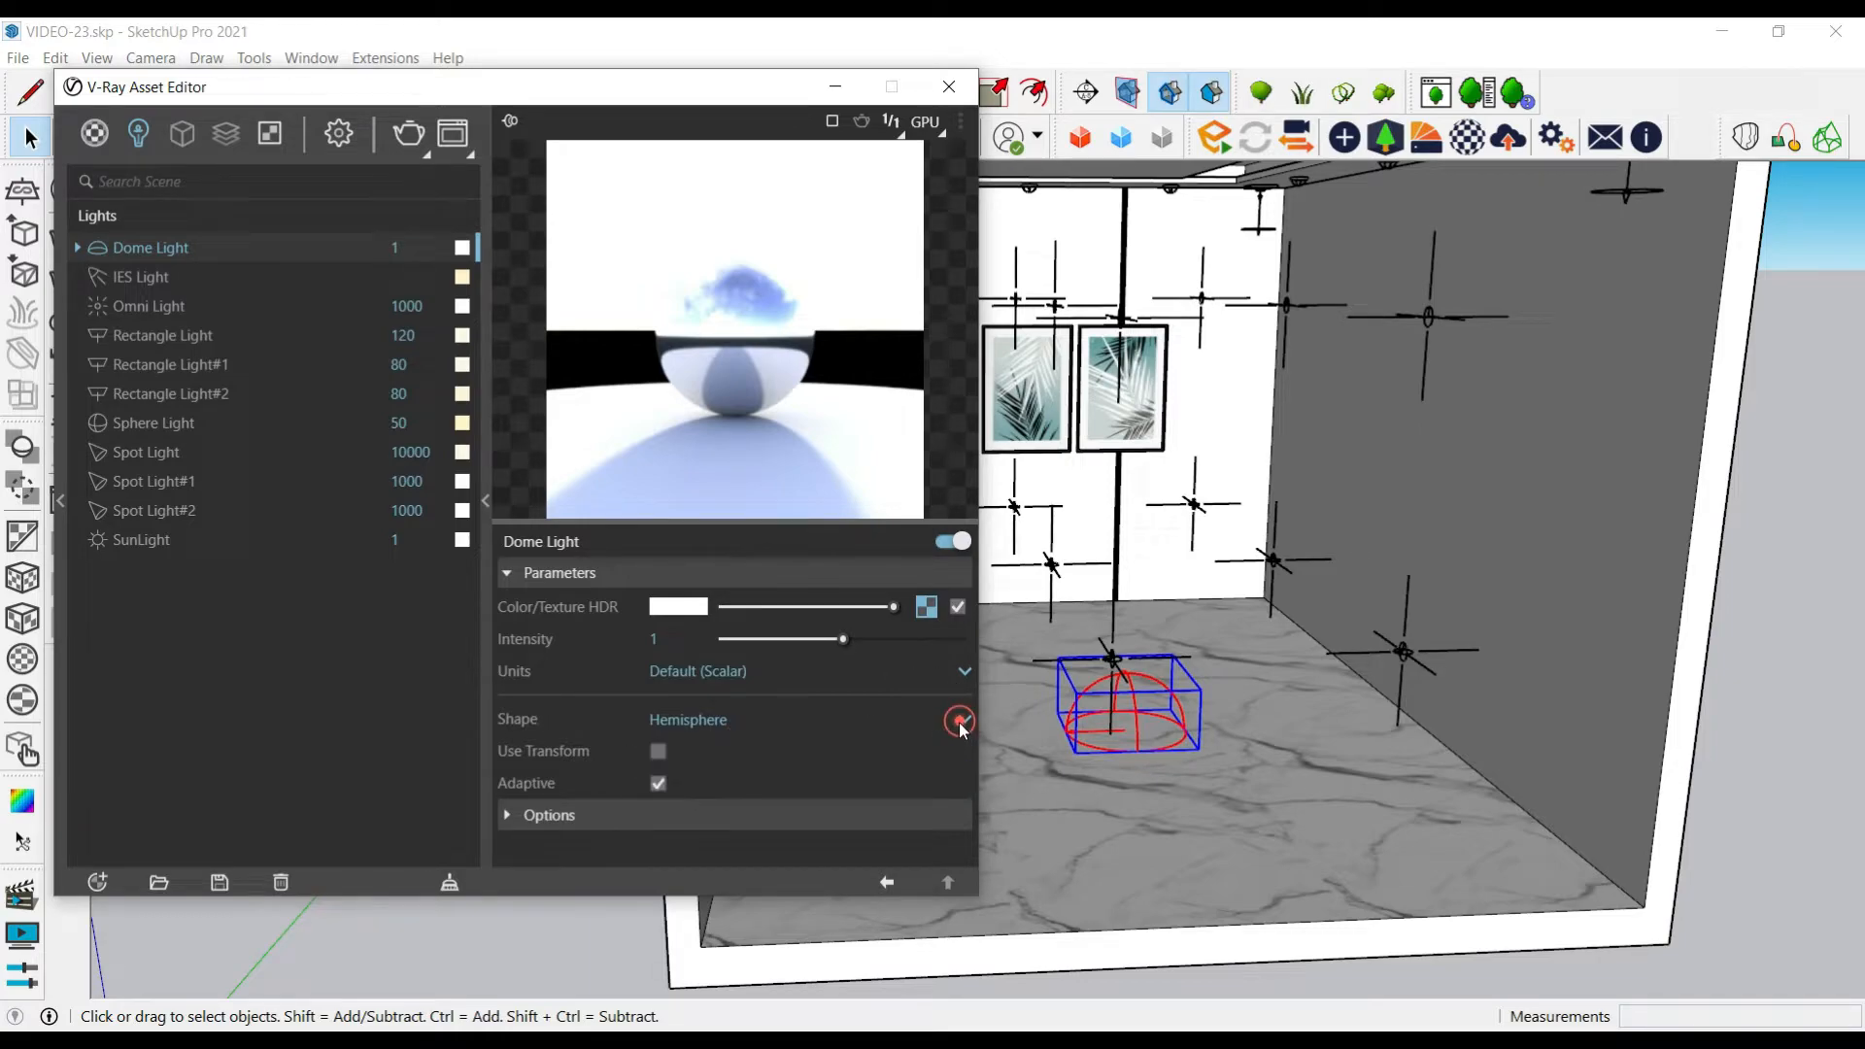
{"action": "left_click", "coordinate": [927, 608]}
{"action": "left_click", "coordinate": [961, 607]}
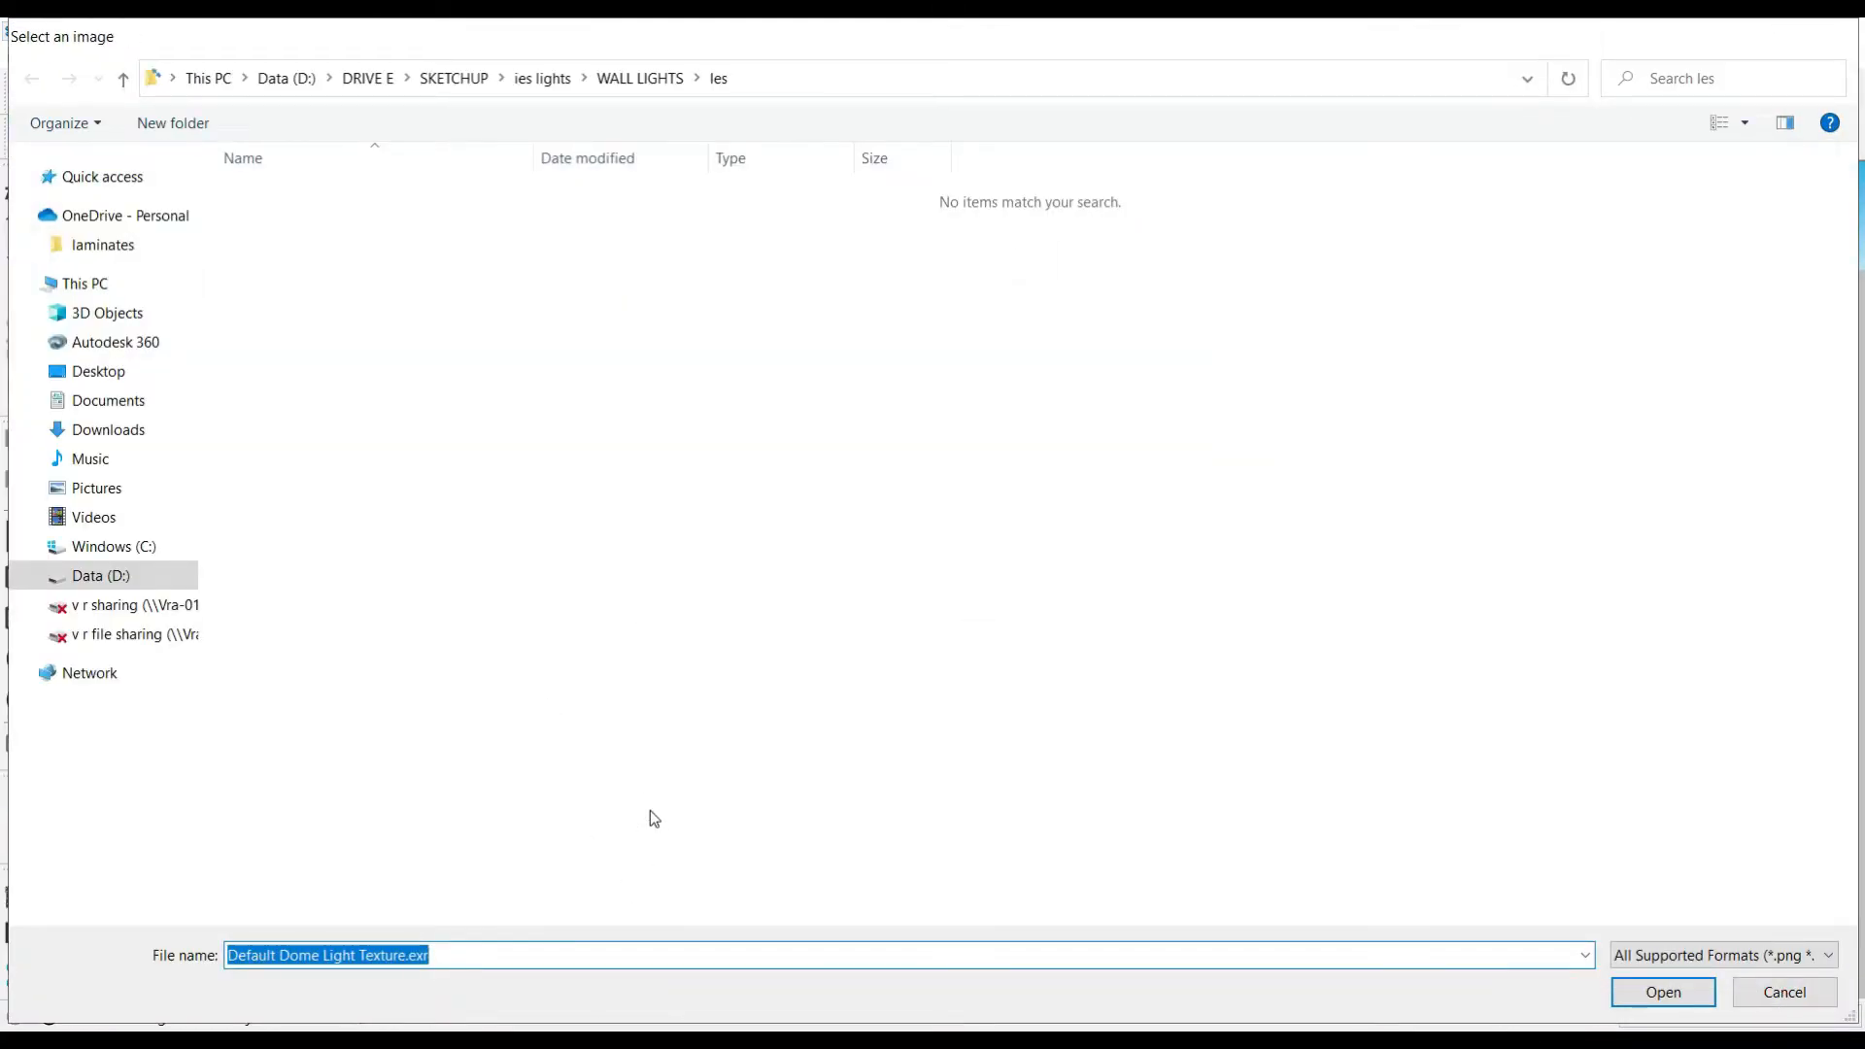
{"action": "key", "text": "Escape"}
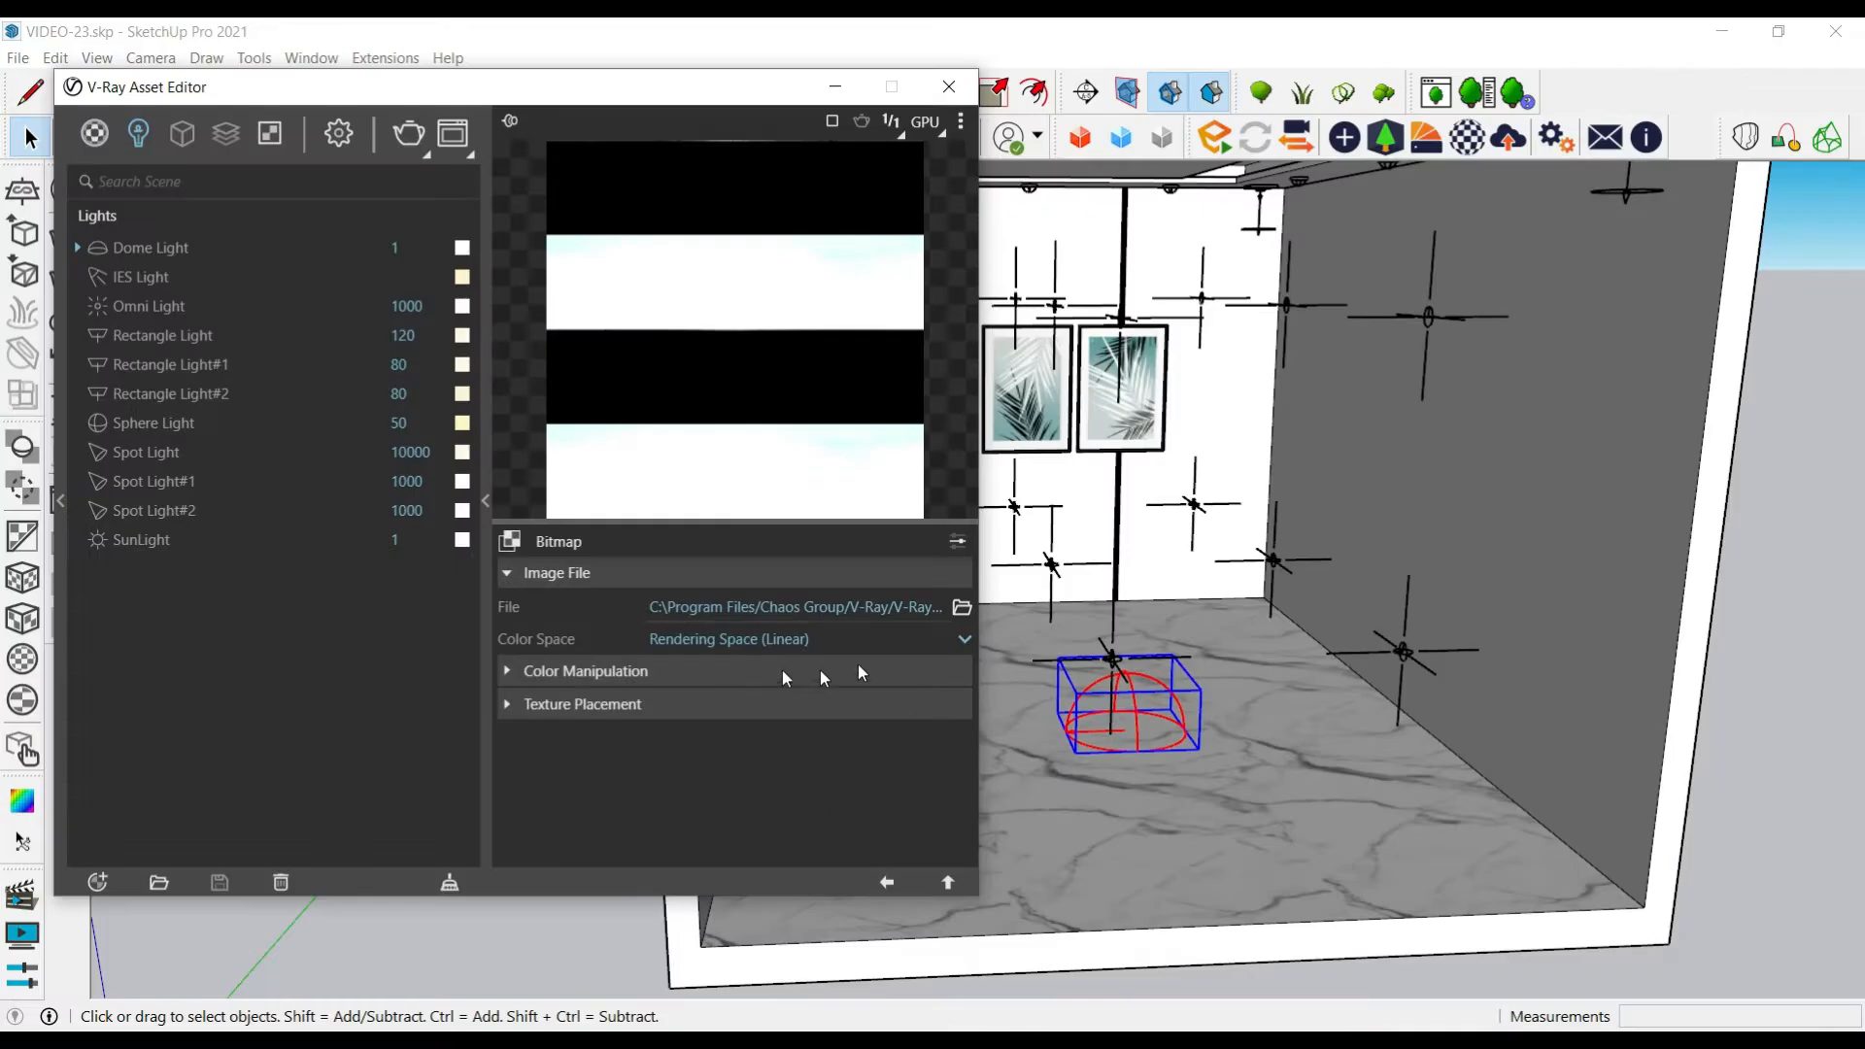
{"action": "left_click", "coordinate": [885, 882]}
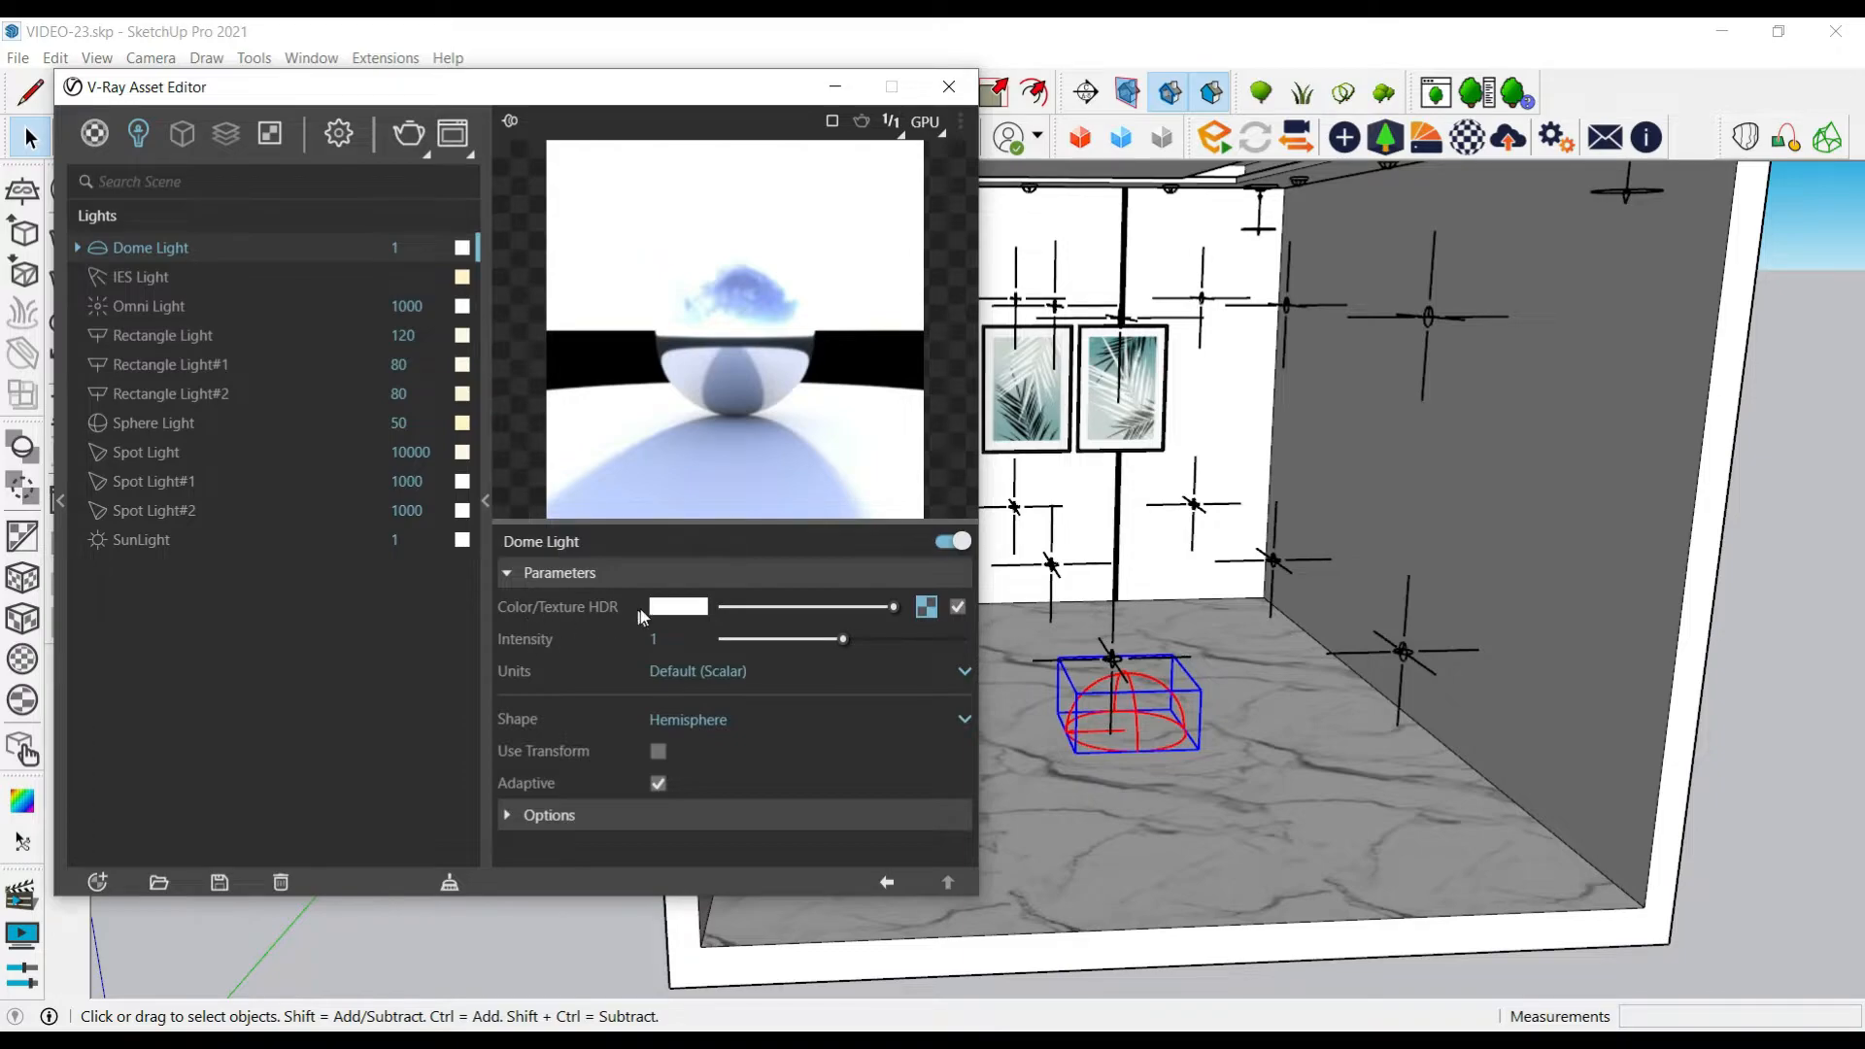
Load champagne_castle_1_4k.hdr from the desktop's MATERIAL folder as the dome light's HDR texture and return to the light's parameters
{"action": "left_click", "coordinate": [927, 607]}
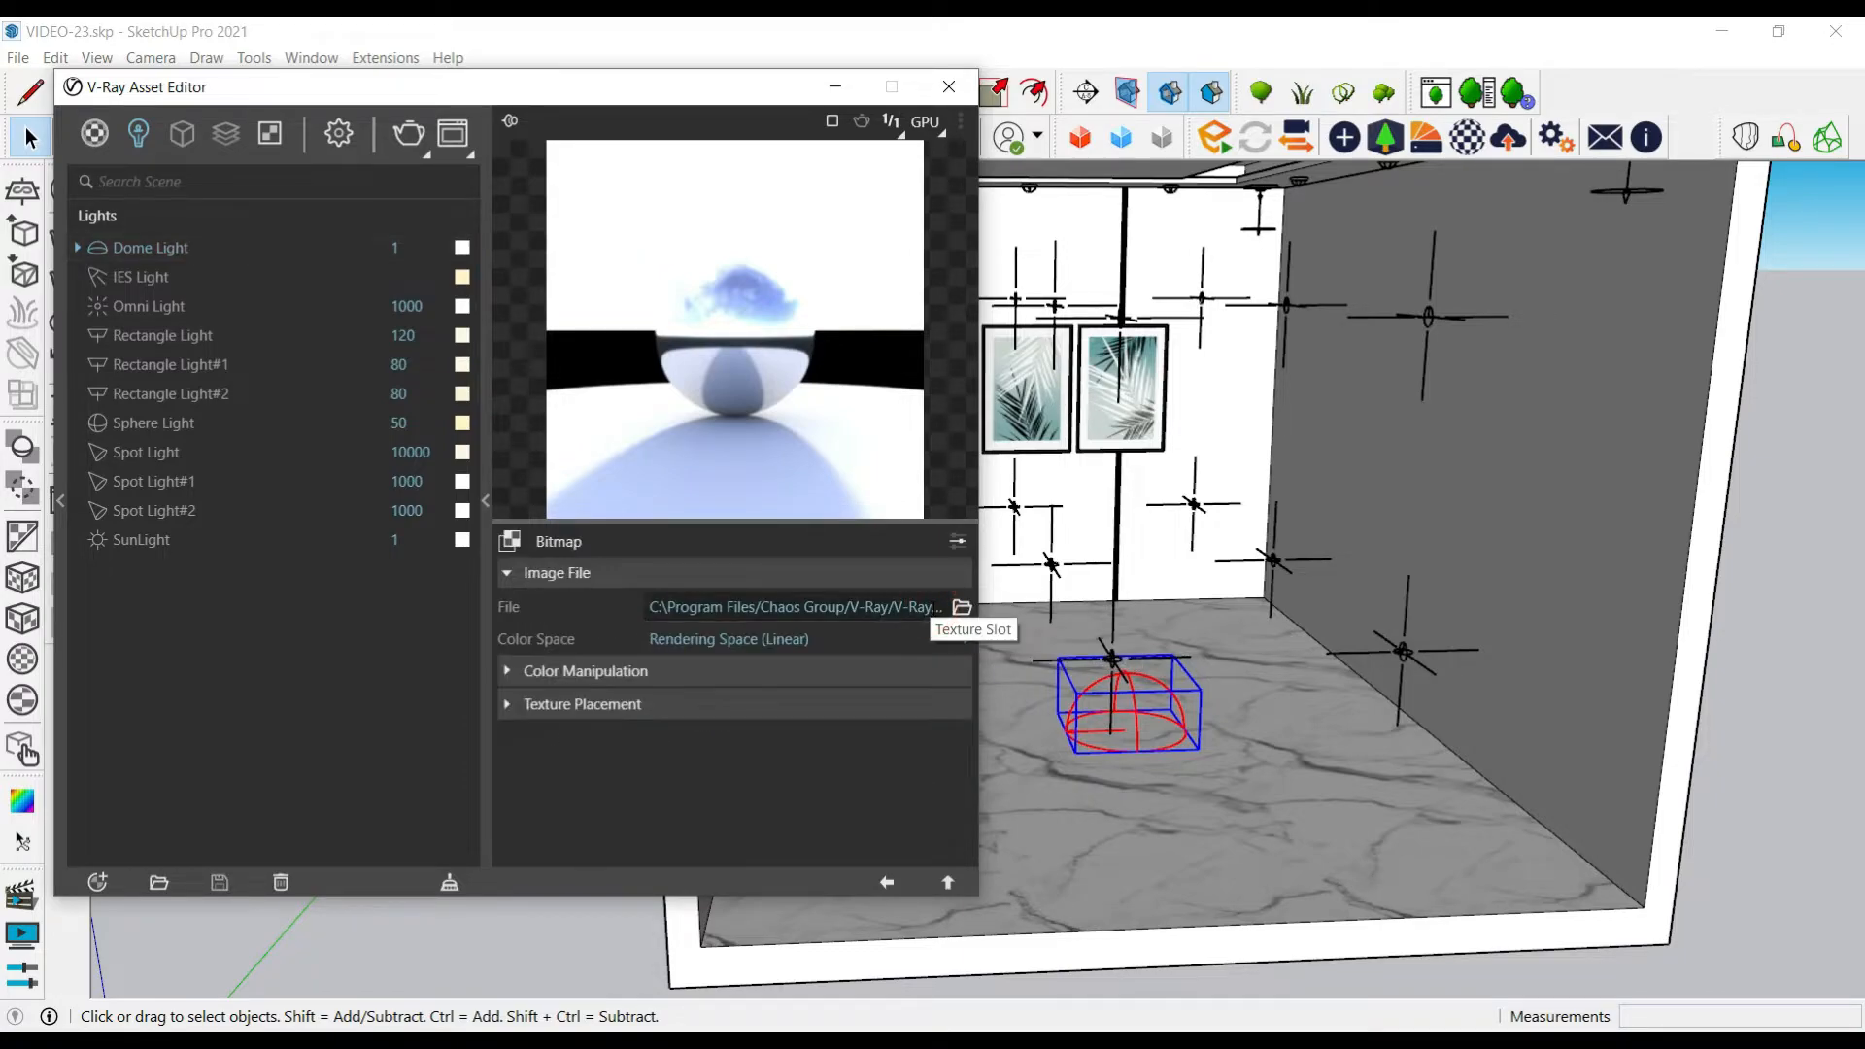
{"action": "left_click", "coordinate": [959, 606]}
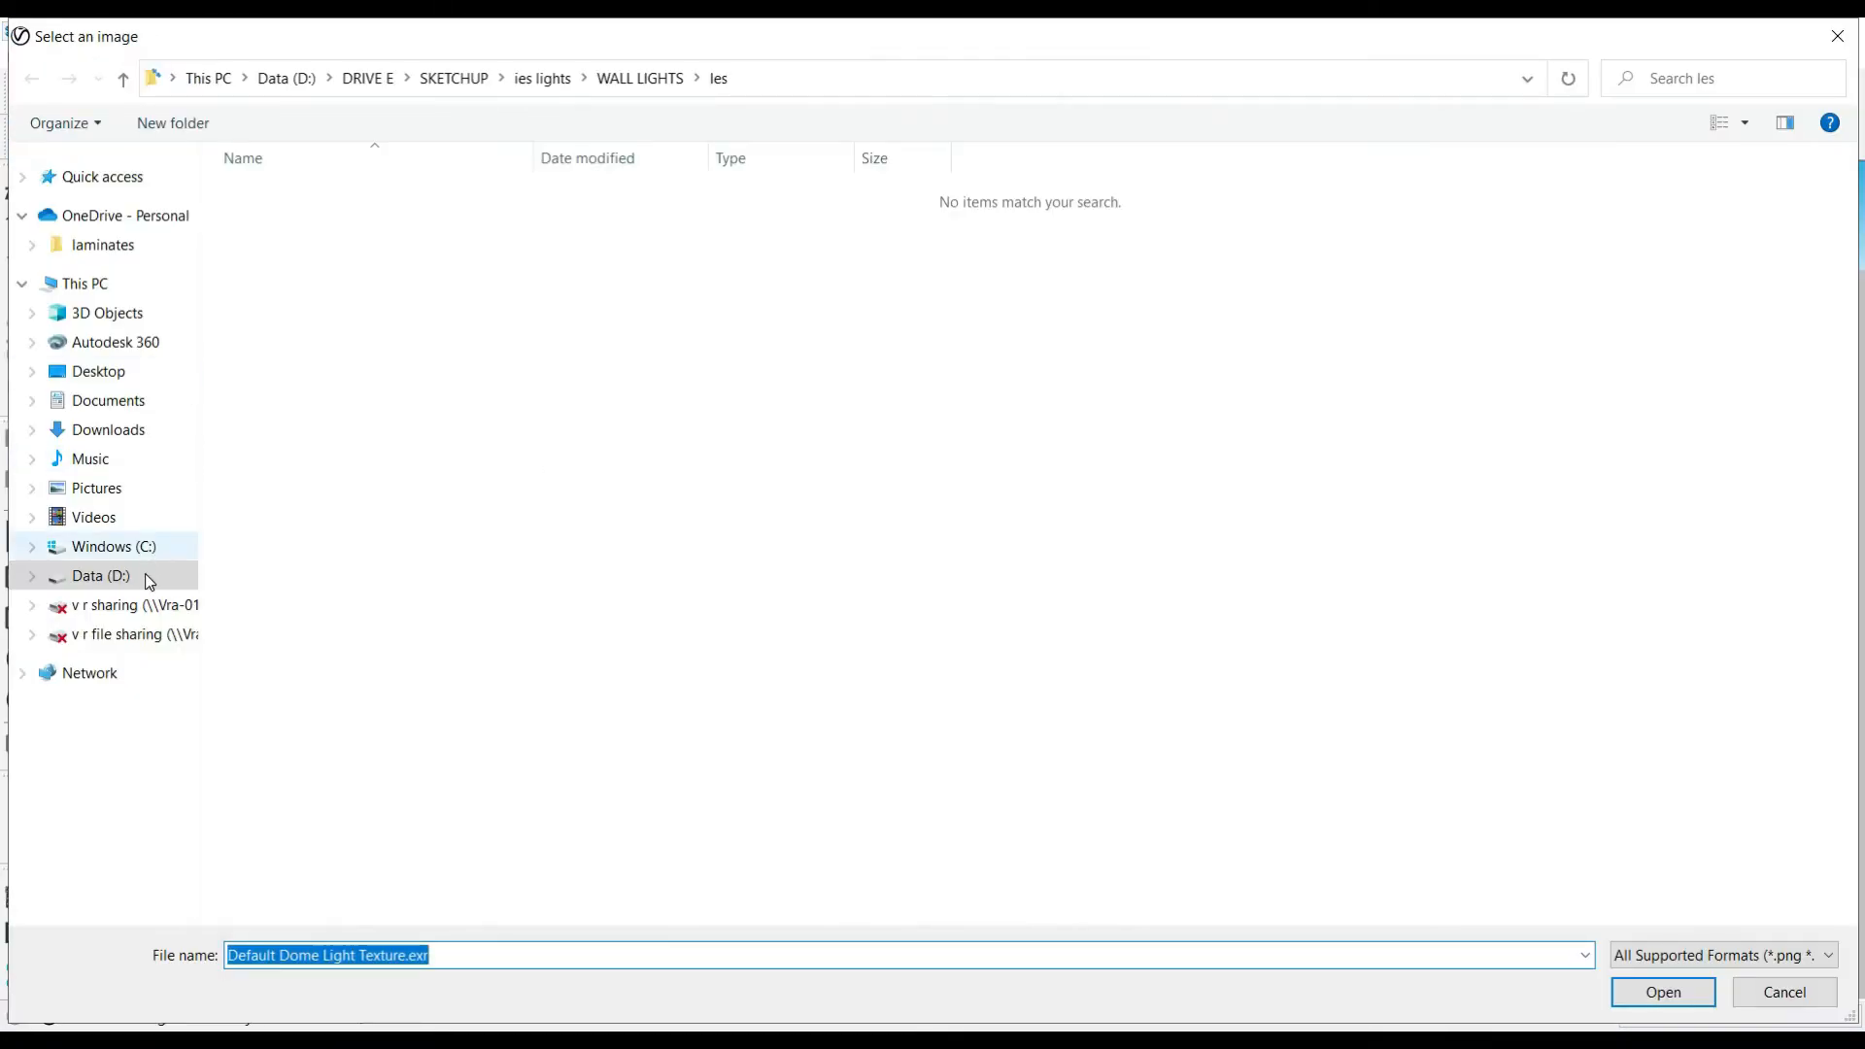
{"action": "left_click", "coordinate": [140, 380]}
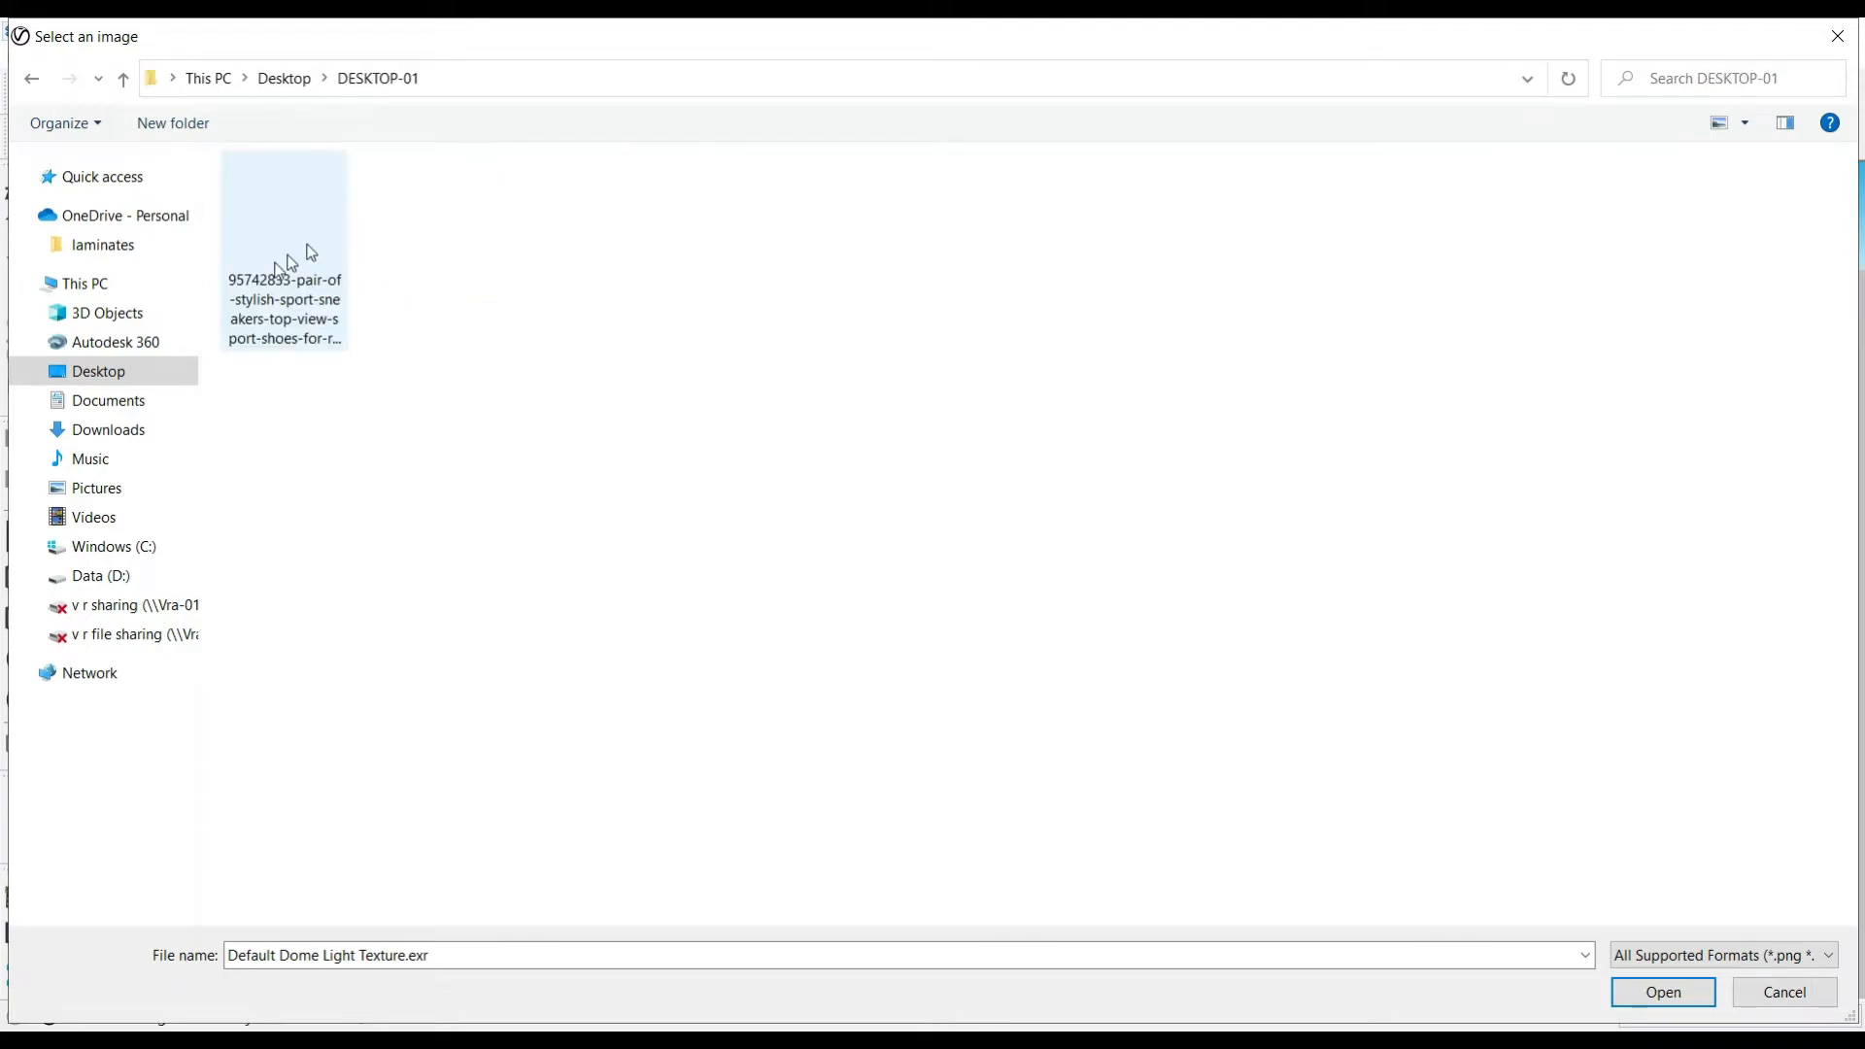
{"action": "double_click", "coordinate": [402, 218]}
{"action": "left_click", "coordinate": [291, 214]}
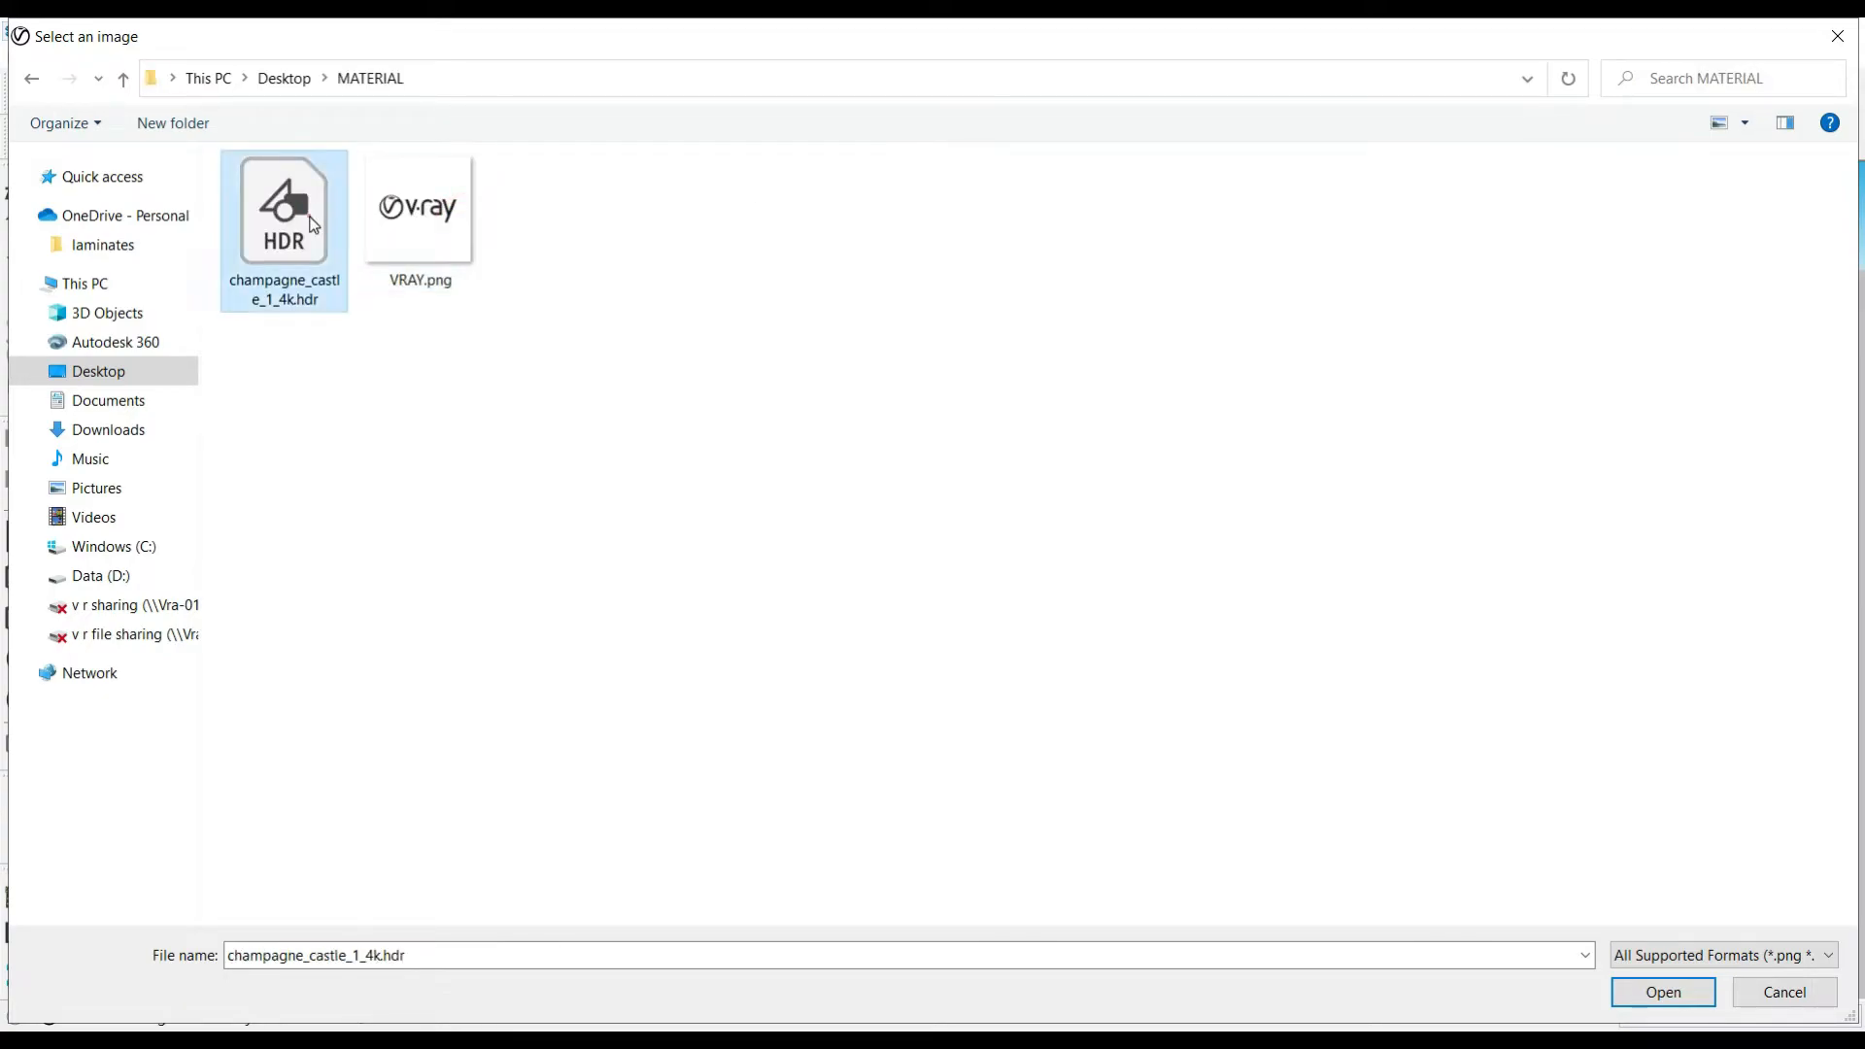
{"action": "double_click", "coordinate": [308, 222]}
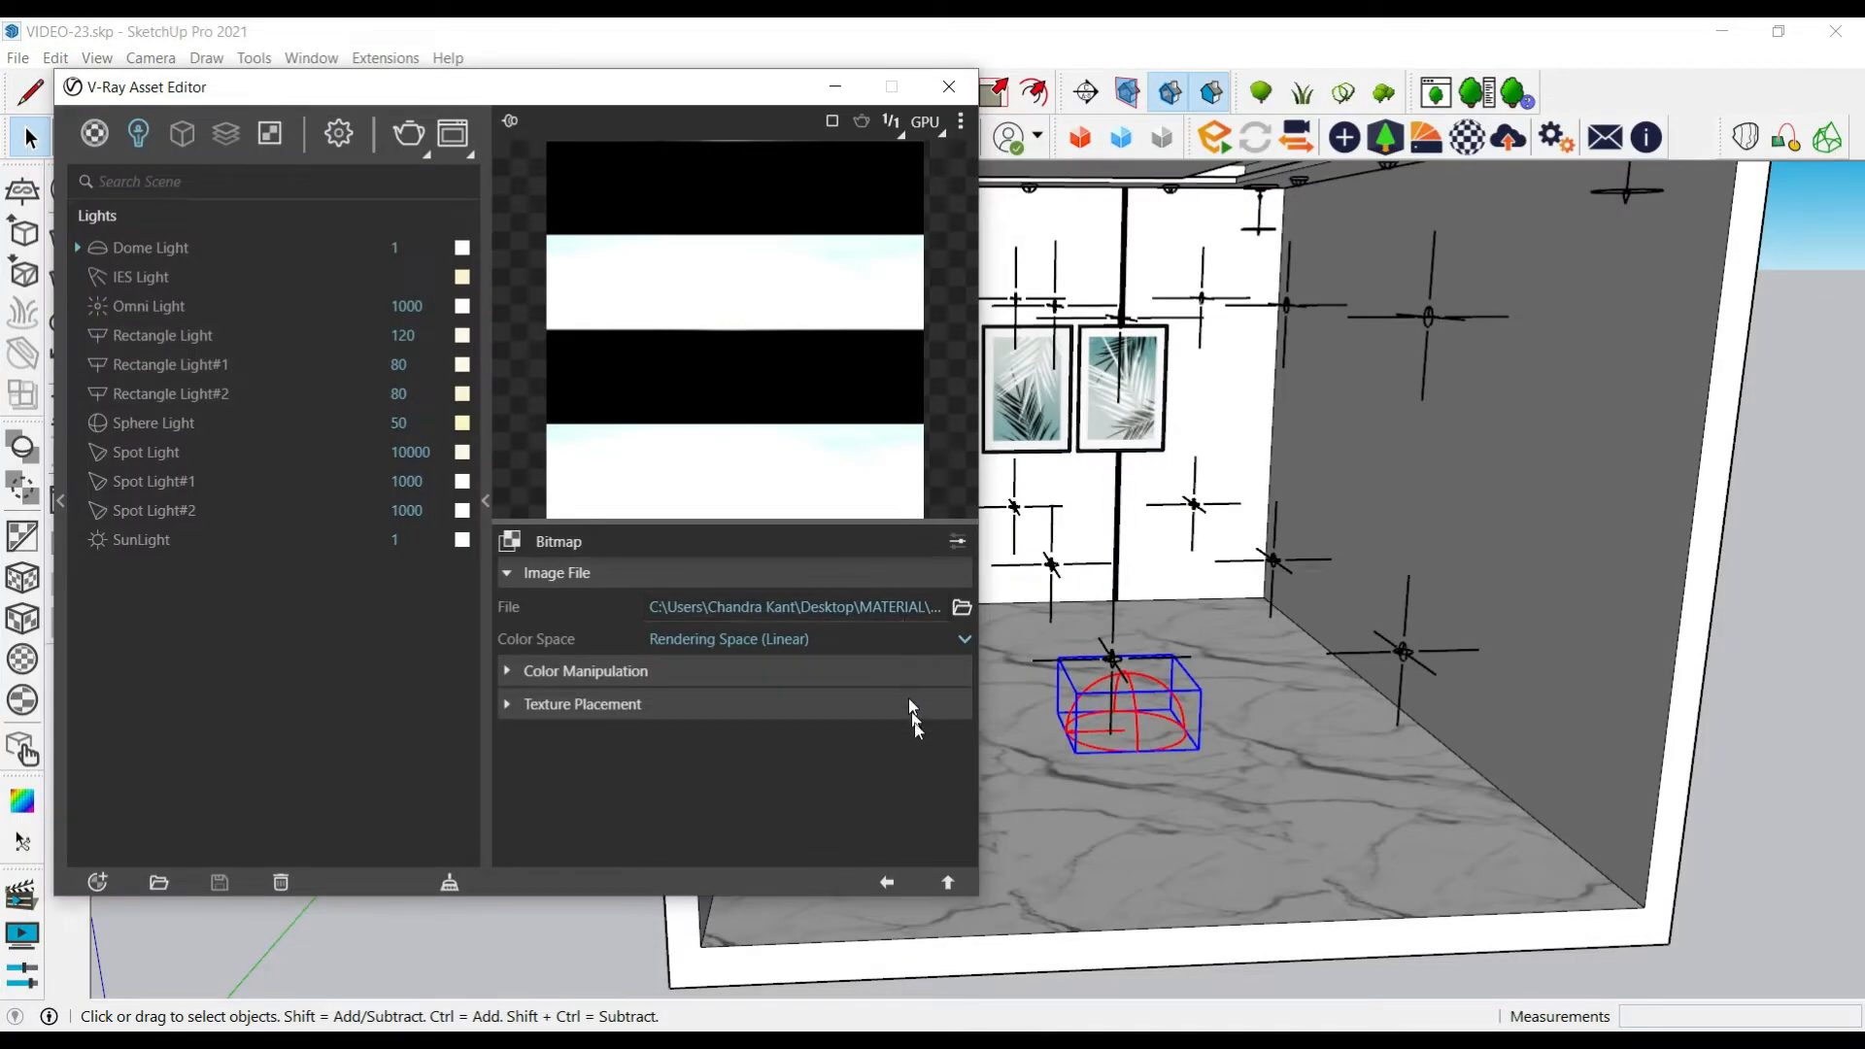
{"action": "middle_click_drag", "start_coordinate": [1200, 701], "coordinate": [1174, 711]}
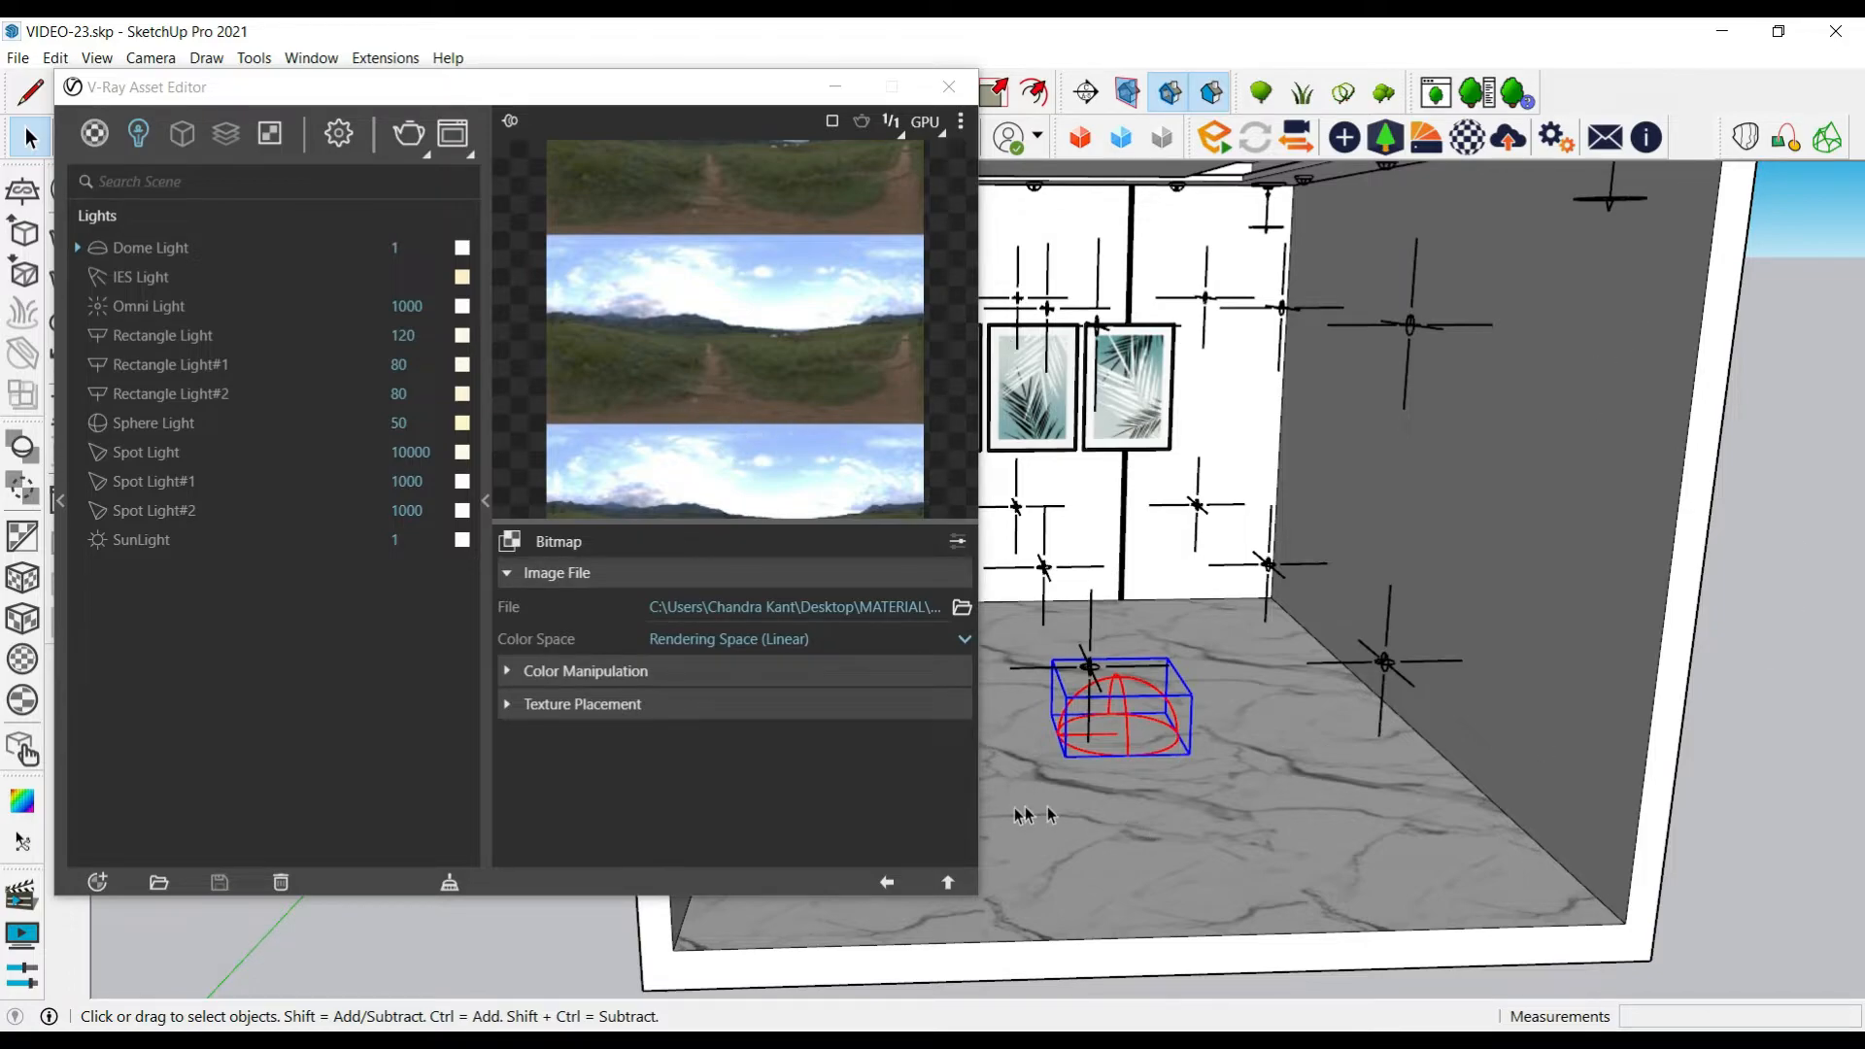
{"action": "left_click", "coordinate": [949, 882]}
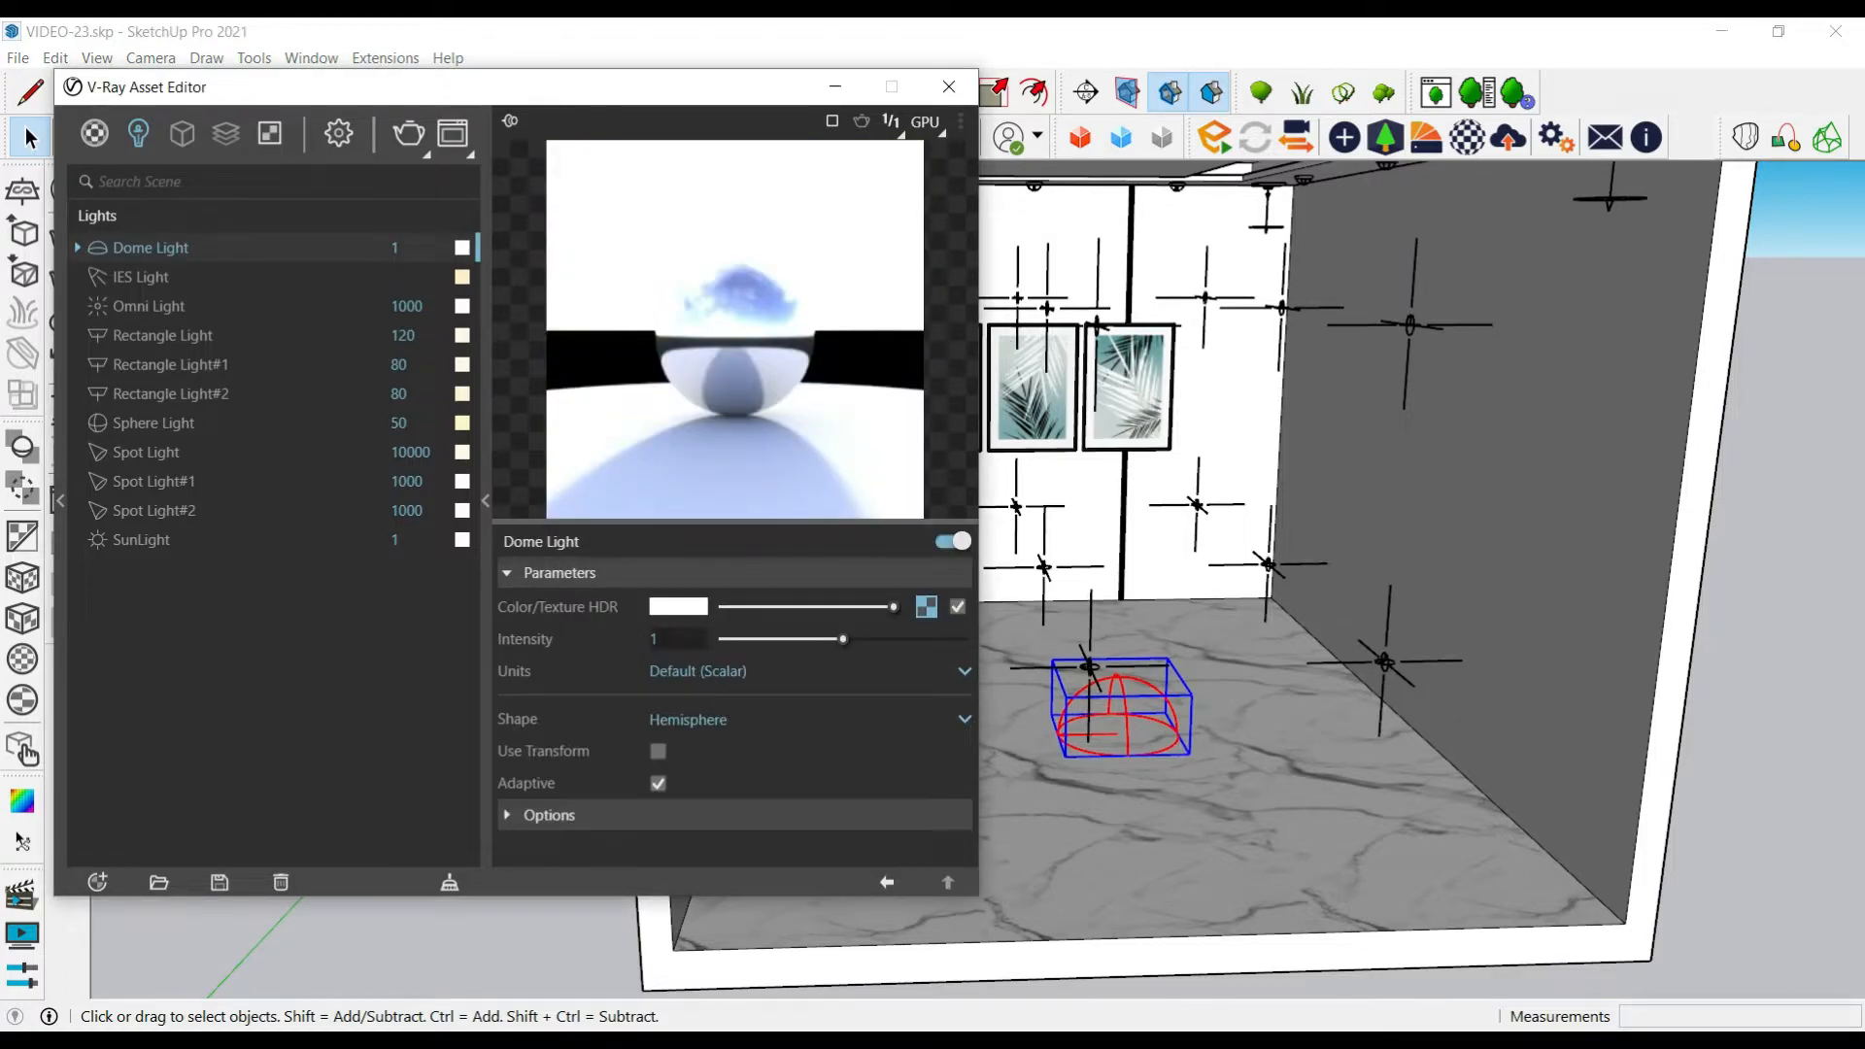
Set the Dome Light's intensity to 6
{"action": "left_click", "coordinate": [665, 636]}
{"action": "scroll", "coordinate": [1267, 834], "scroll_direction": "down", "scroll_amount": 3}
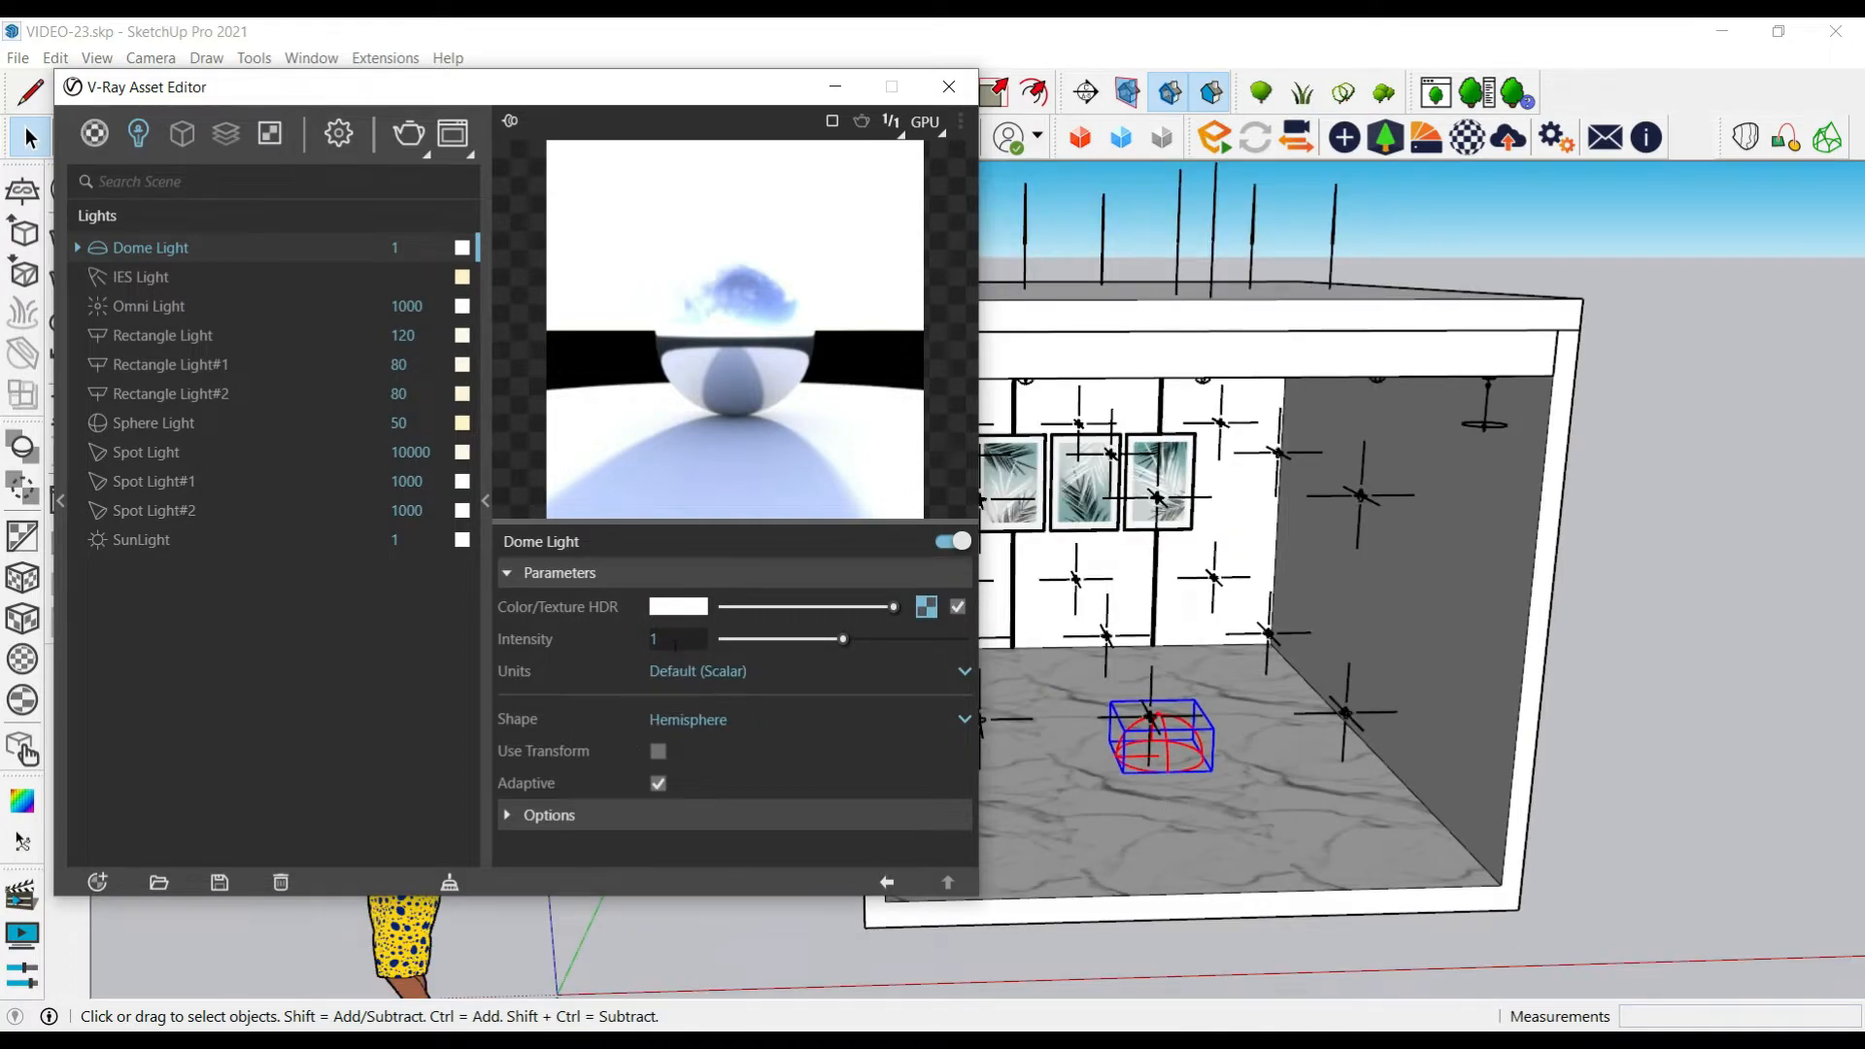
{"action": "left_click_drag", "start_coordinate": [674, 642], "coordinate": [650, 641]}
{"action": "type", "text": "6"}
{"action": "key", "text": "Return"}
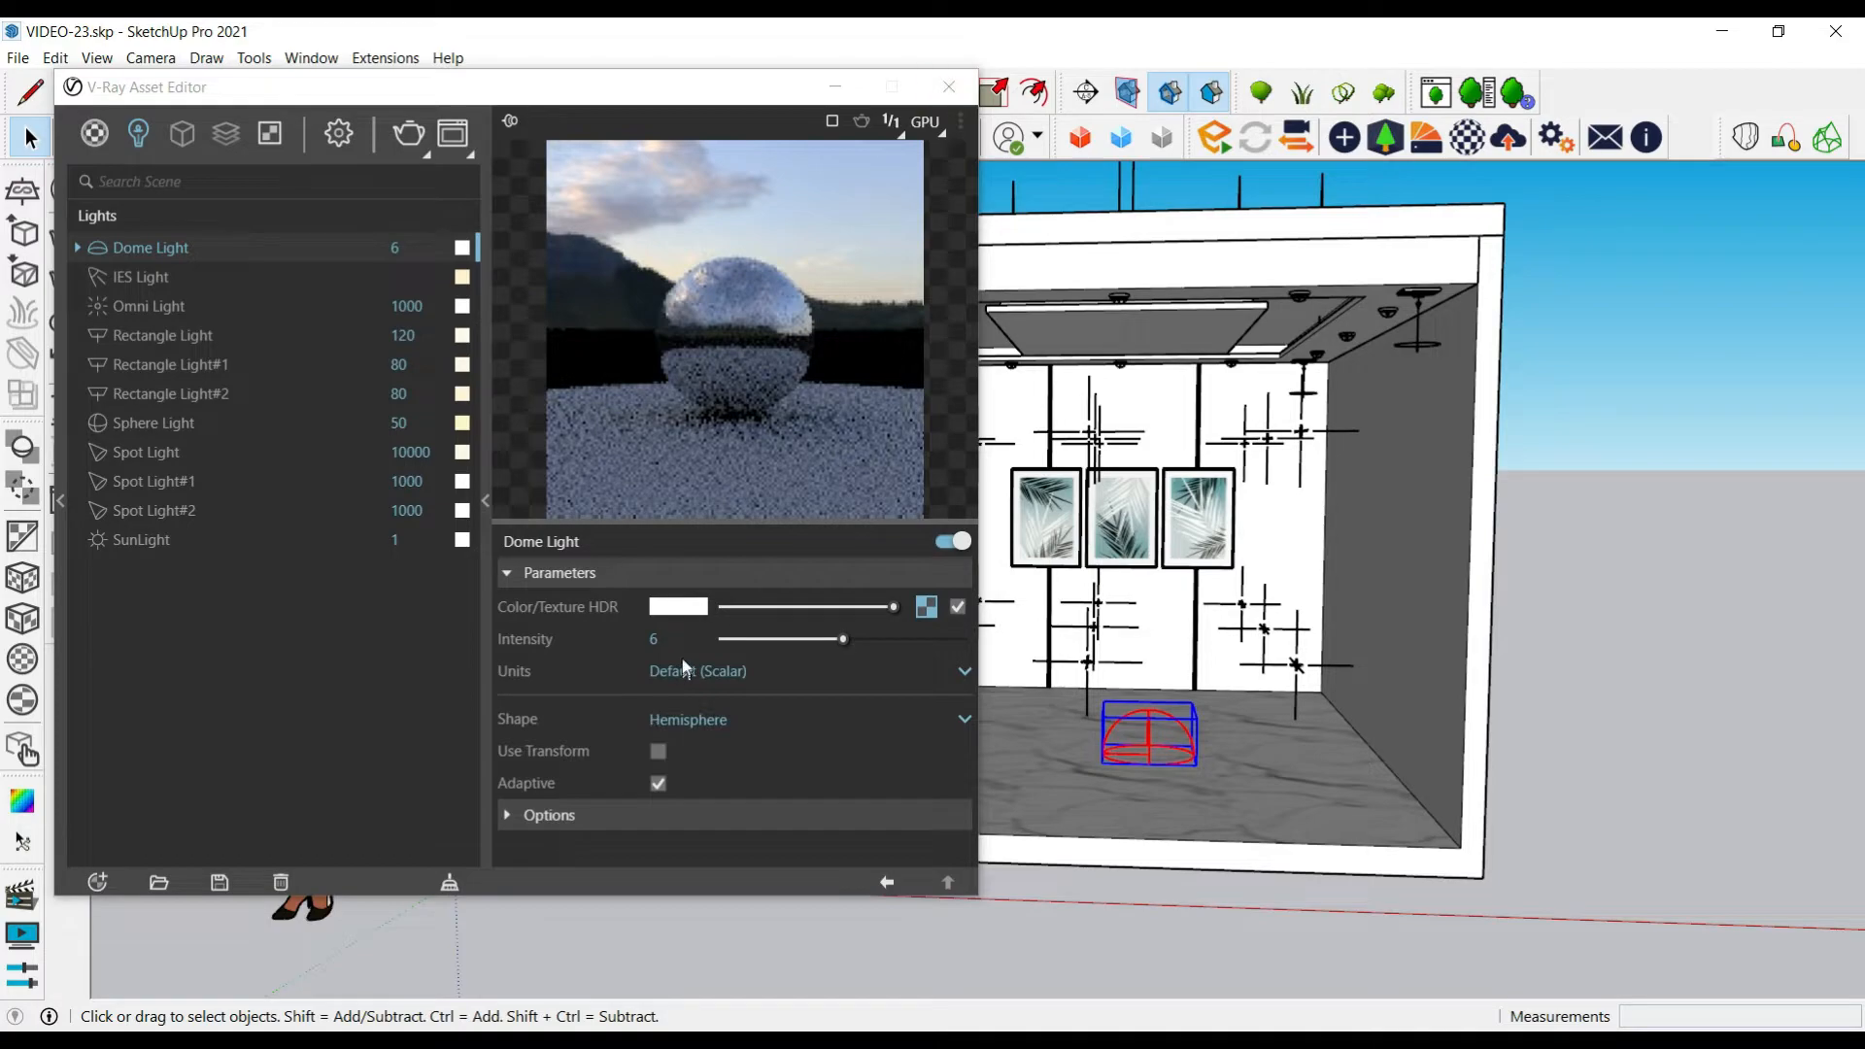
Confirm the dome light's intensity of 6 and close the Asset Editor
{"action": "left_click_drag", "start_coordinate": [674, 638], "coordinate": [580, 633]}
{"action": "key", "text": "Return"}
{"action": "middle_click_drag", "start_coordinate": [1143, 767], "coordinate": [1117, 765]}
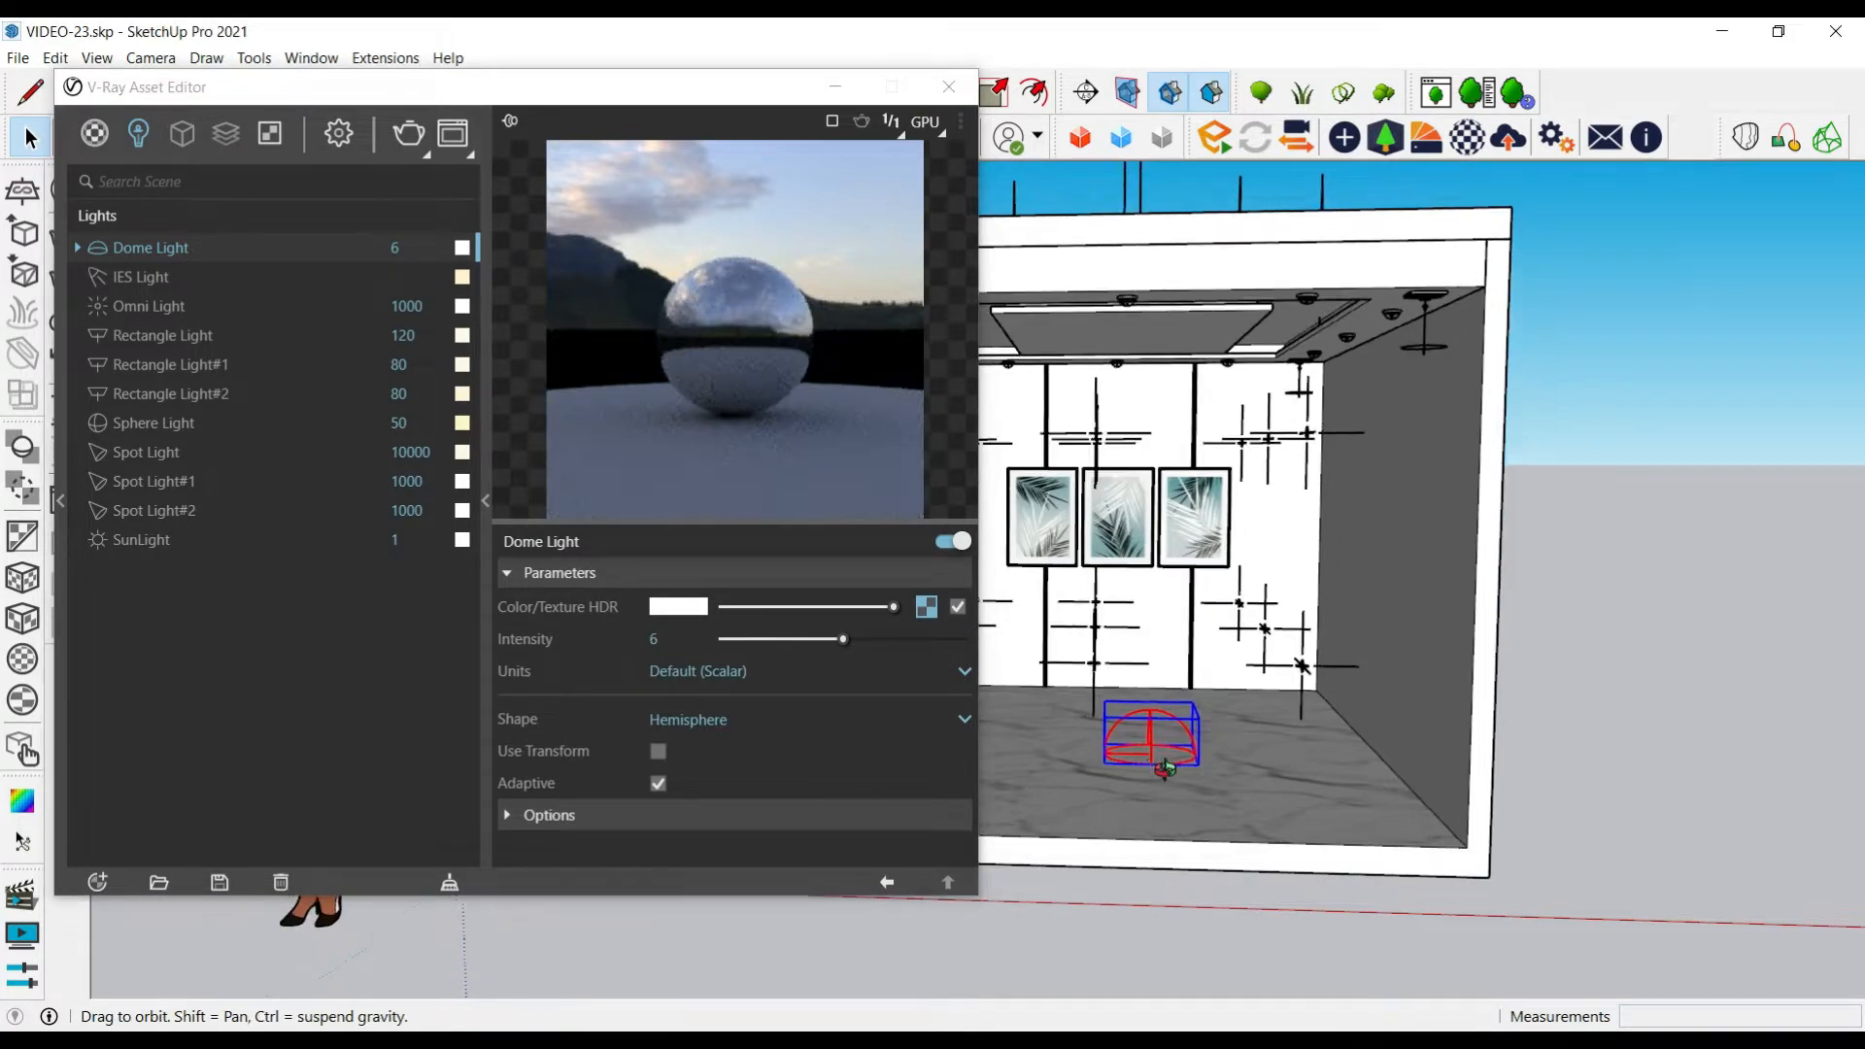
{"action": "left_click", "coordinate": [949, 87]}
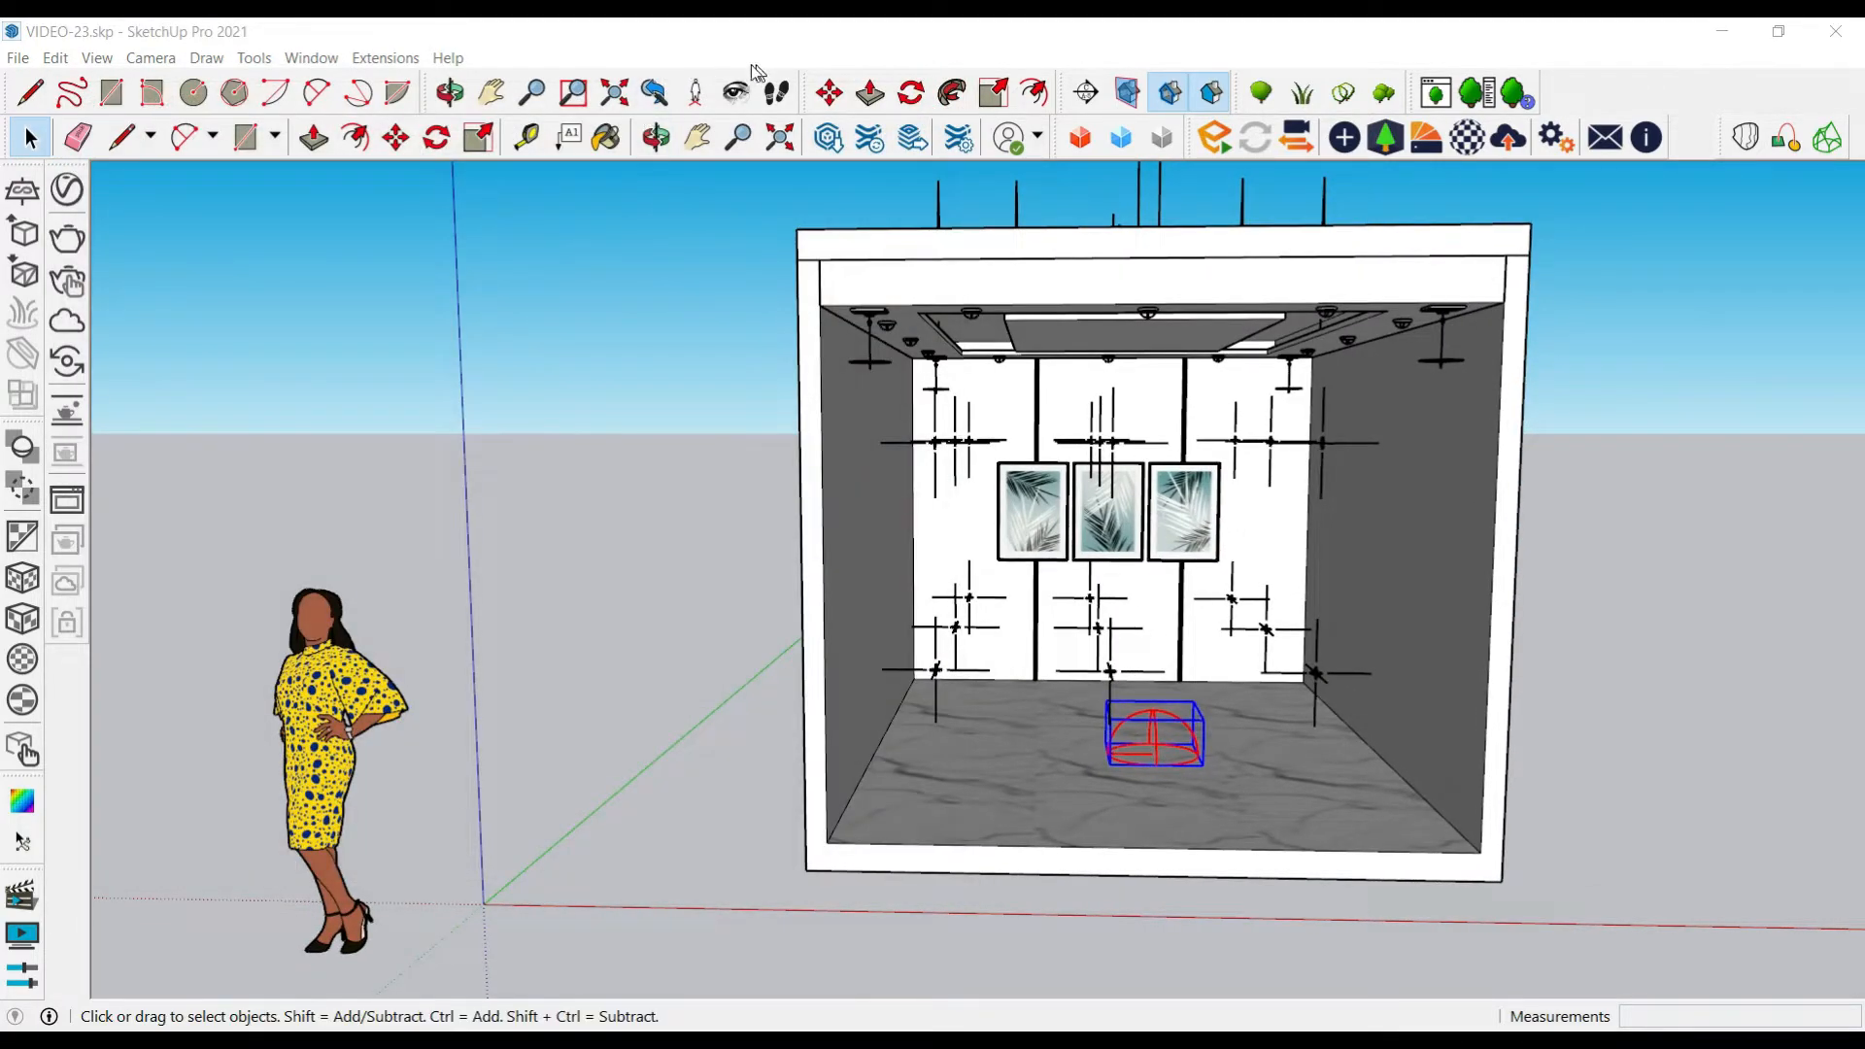
Frame the whole room from the front with background around it and start a V-Ray render
{"action": "left_click", "coordinate": [735, 92]}
{"action": "left_click_drag", "start_coordinate": [878, 503], "coordinate": [1020, 427]}
{"action": "middle_click_drag", "start_coordinate": [1083, 646], "coordinate": [1062, 608]}
{"action": "left_click_drag", "start_coordinate": [1062, 608], "coordinate": [1068, 616]}
{"action": "scroll", "coordinate": [1068, 615], "scroll_direction": "down", "scroll_amount": 2}
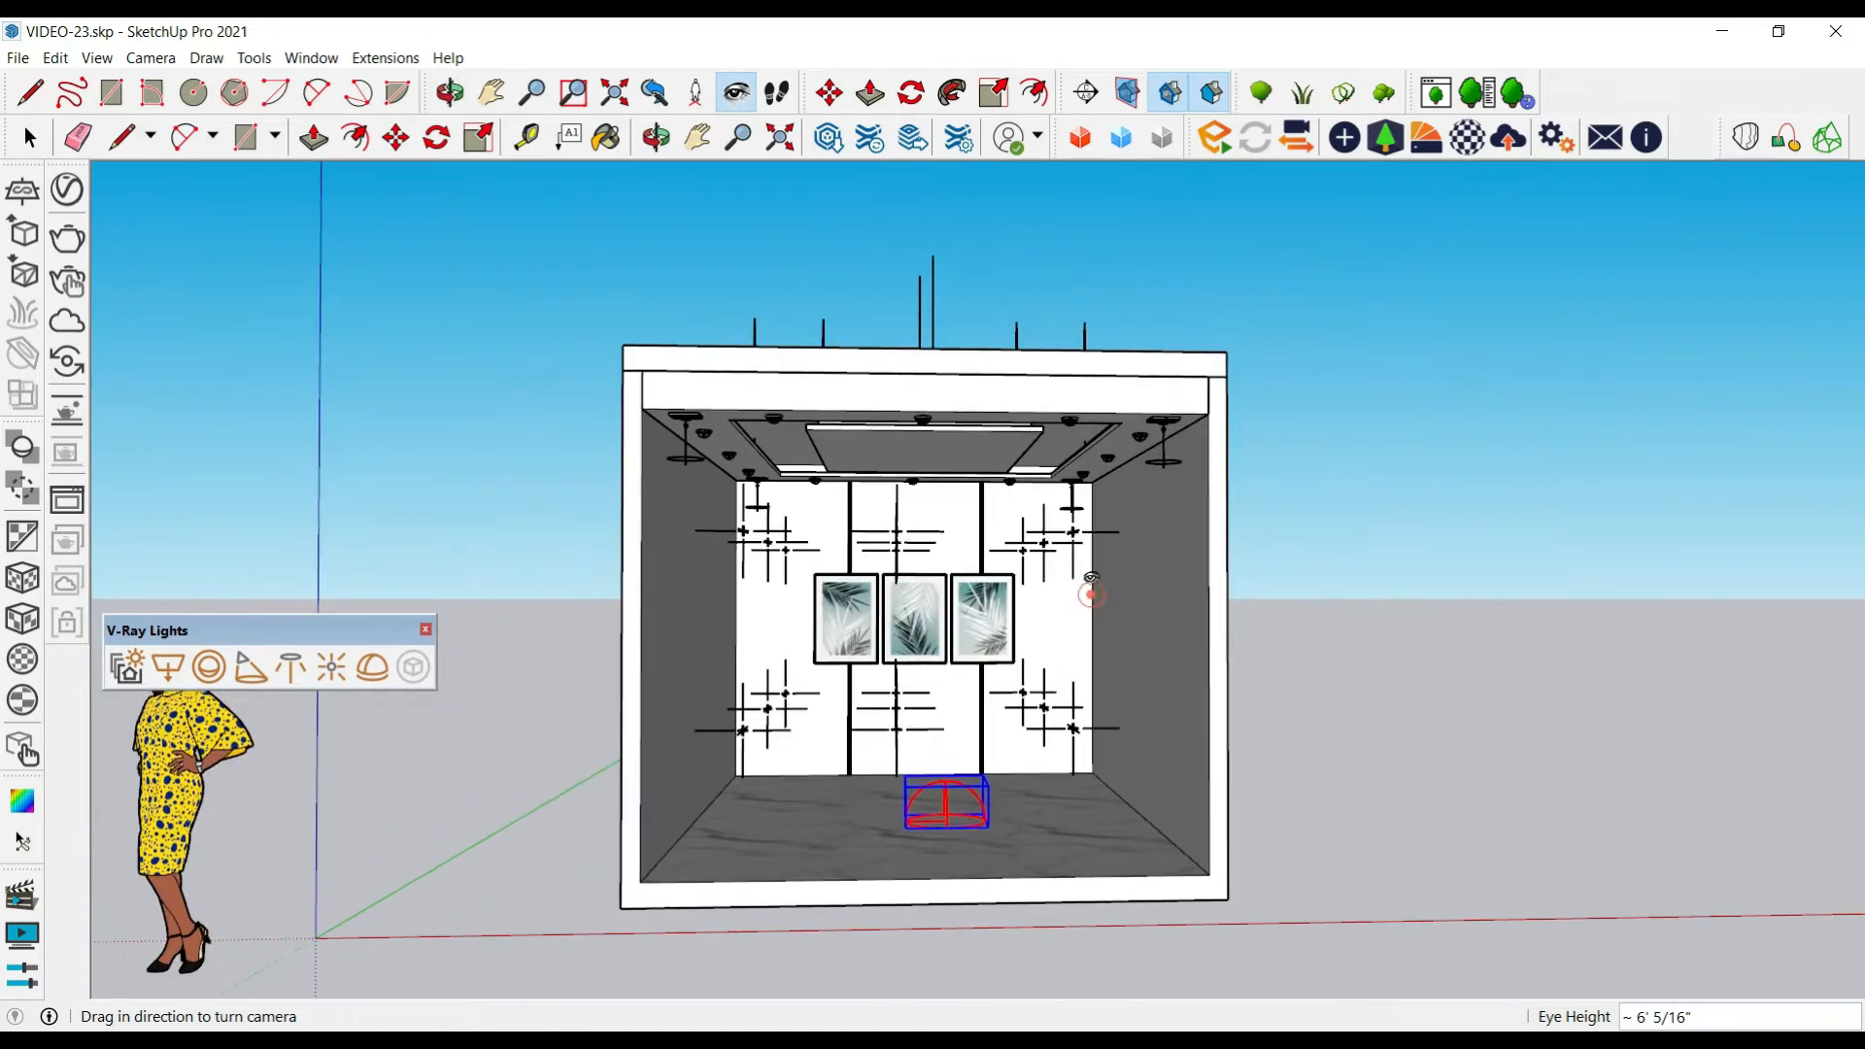
{"action": "left_click", "coordinate": [69, 245]}
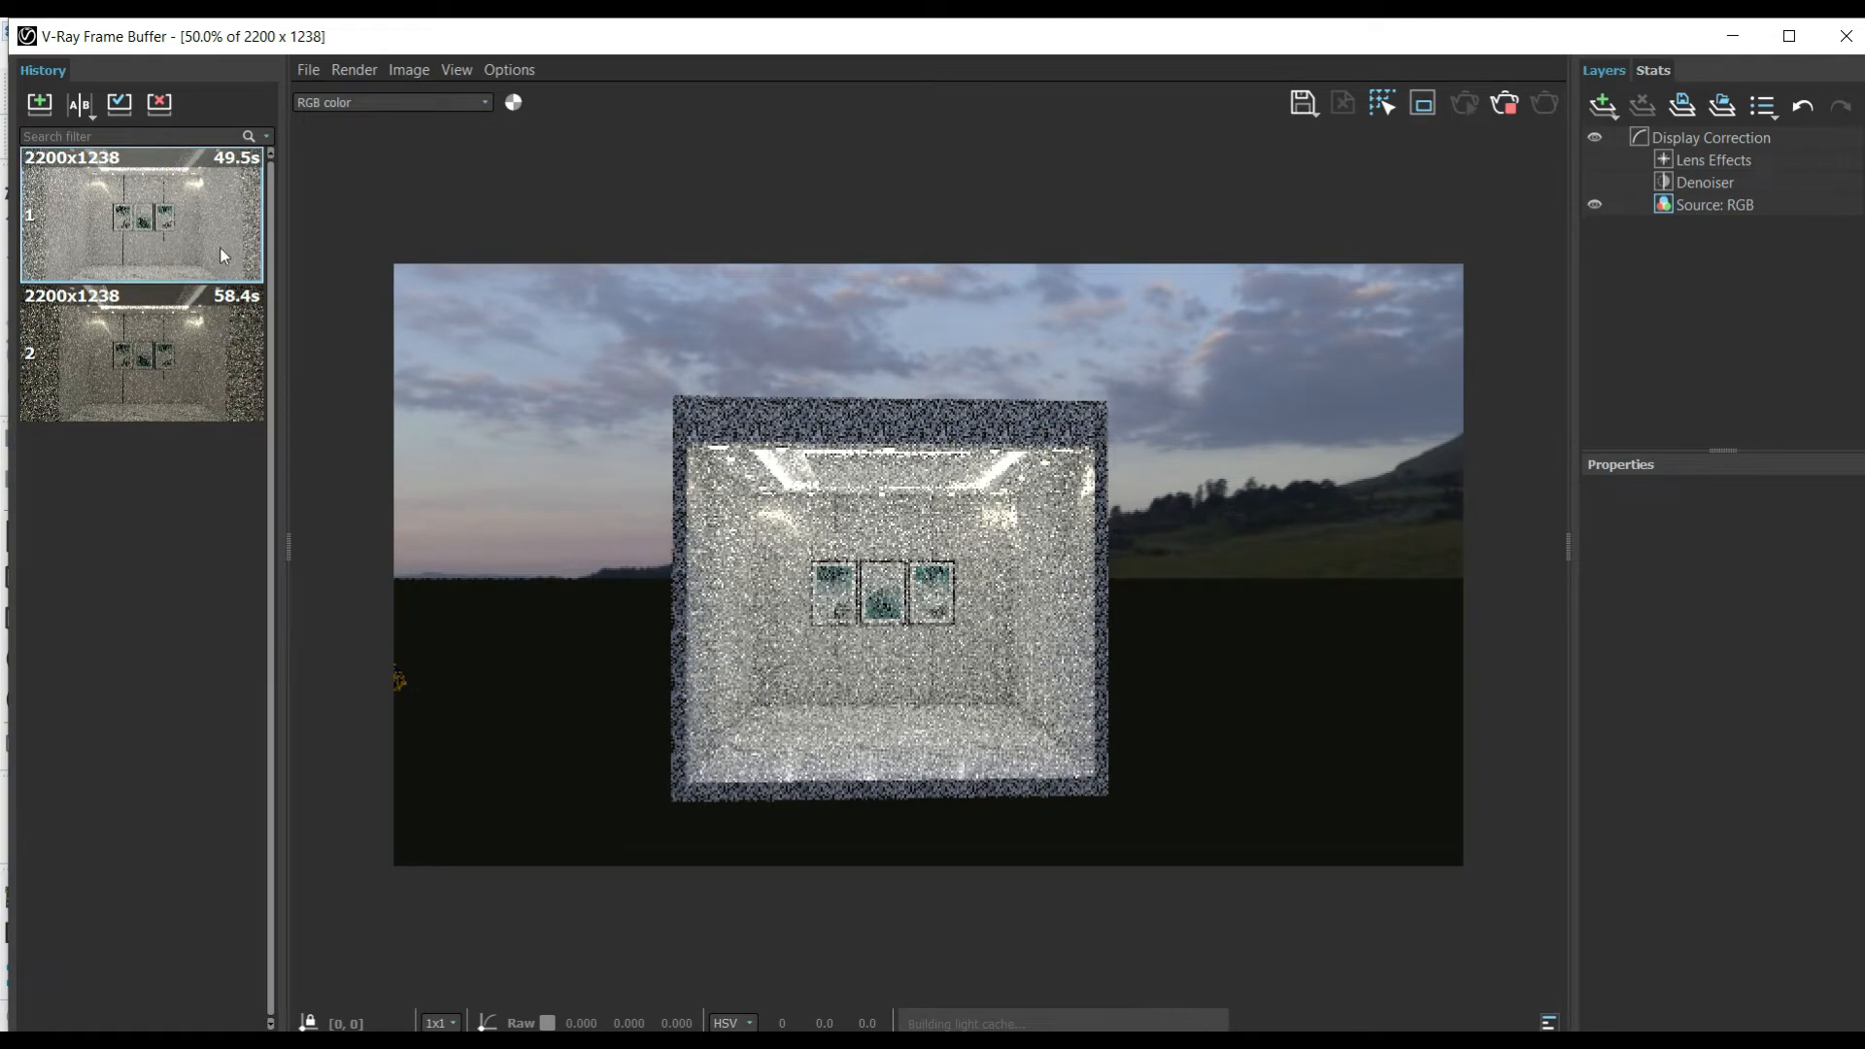
Examine the HDR sky background on both sides and the lit interior in the render, and close the frame buffer
{"action": "scroll", "coordinate": [527, 406], "scroll_direction": "up", "scroll_amount": 1}
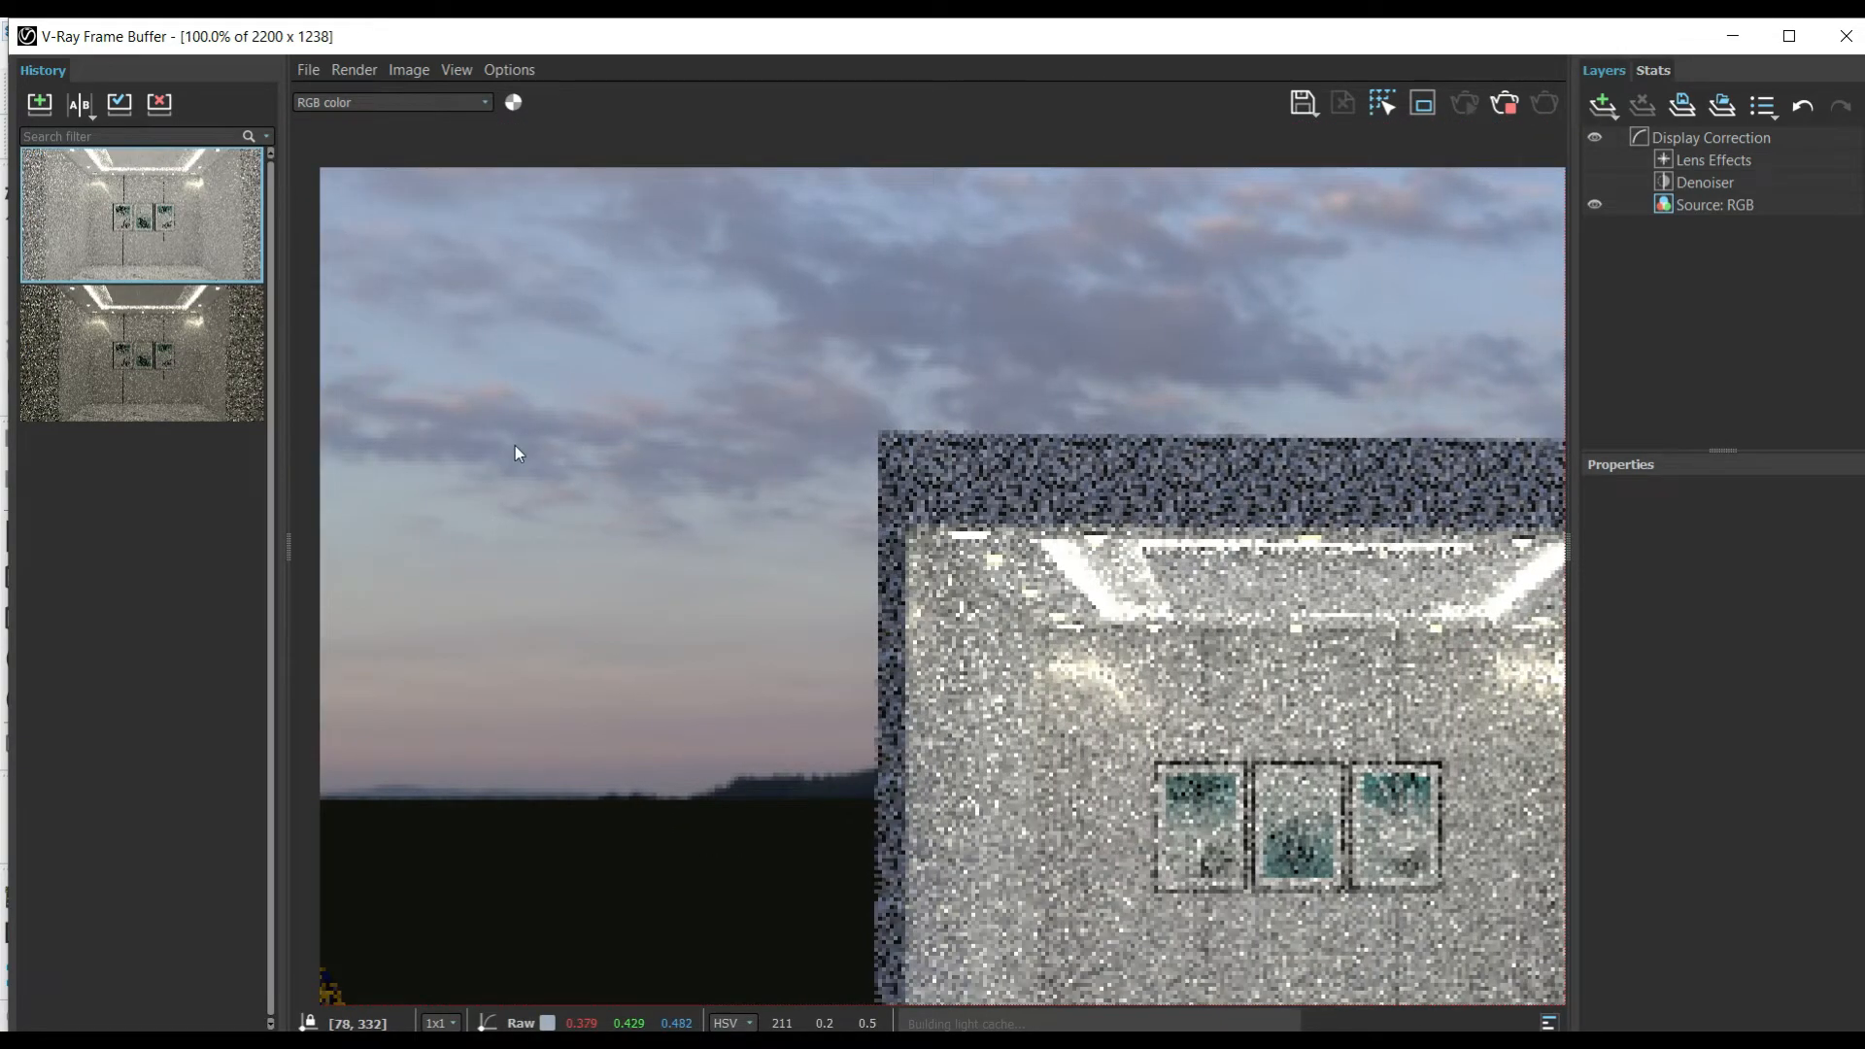
{"action": "scroll", "coordinate": [515, 447], "scroll_direction": "down", "scroll_amount": 1}
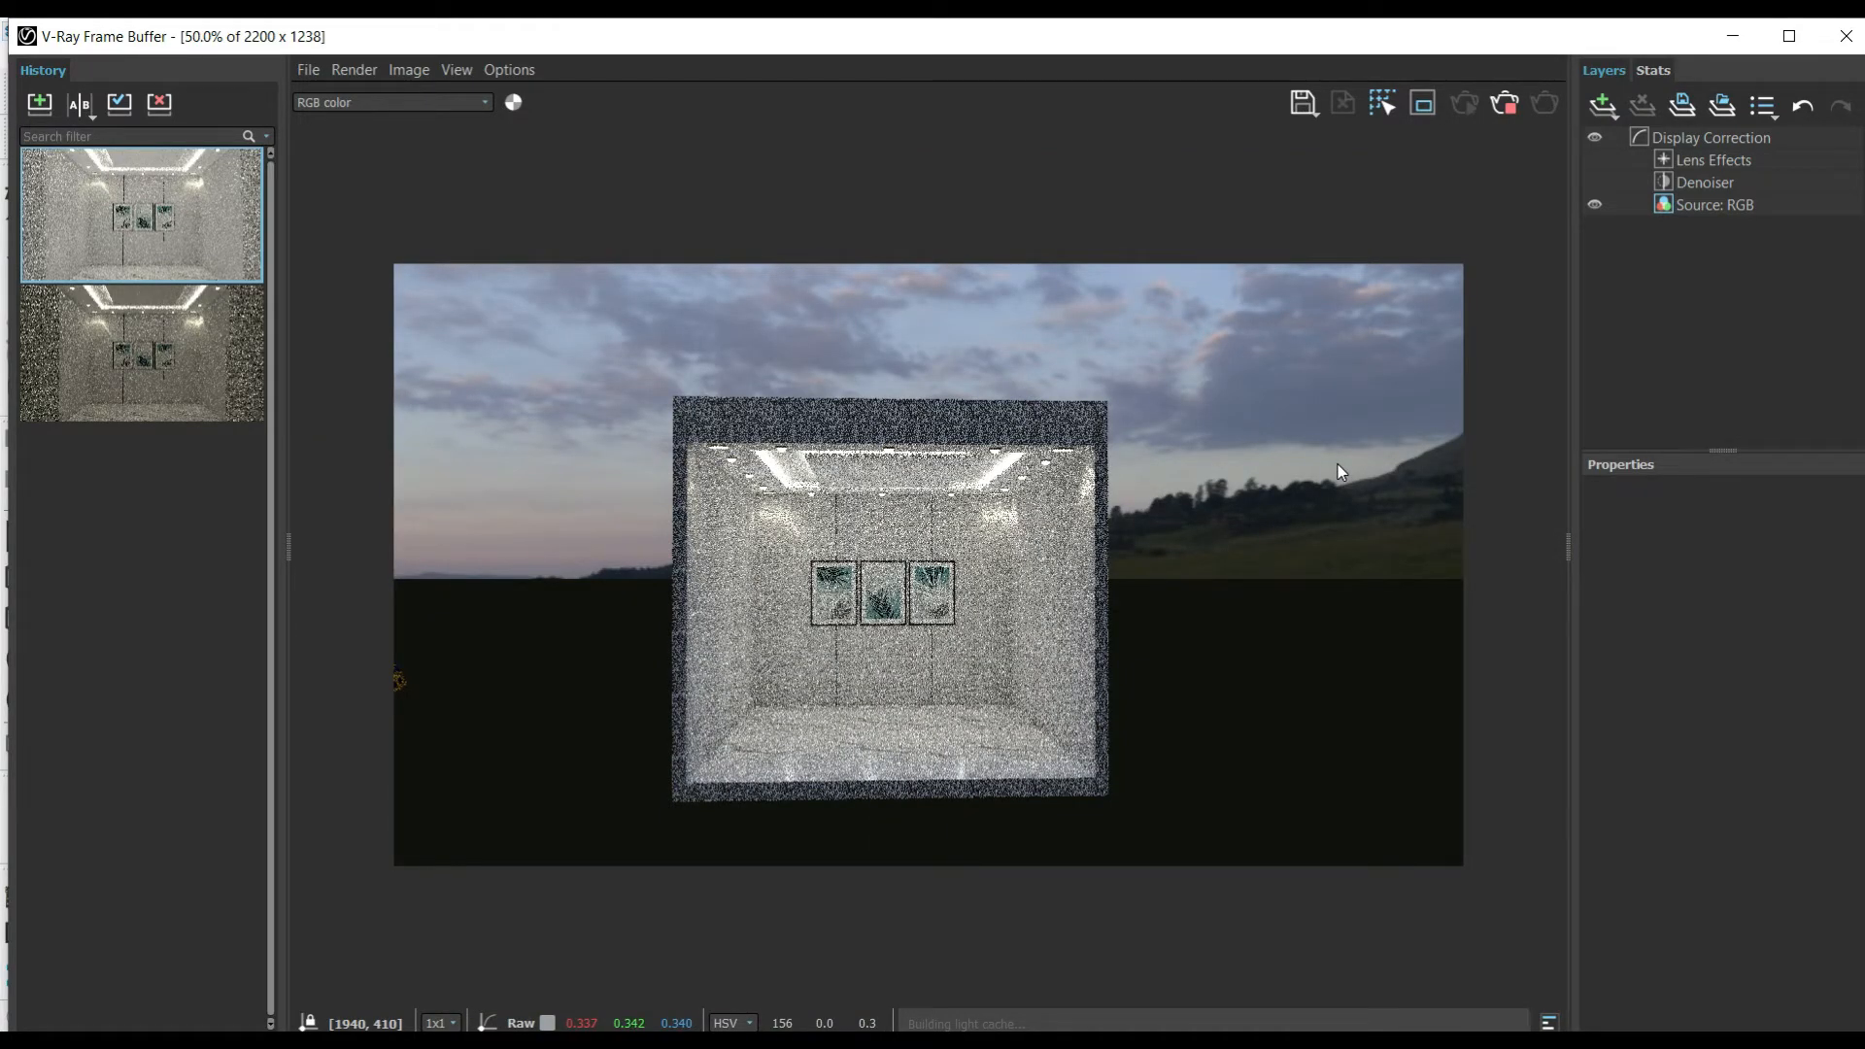
{"action": "scroll", "coordinate": [1337, 472], "scroll_direction": "up", "scroll_amount": 1}
{"action": "middle_click_drag", "start_coordinate": [1226, 329], "coordinate": [1275, 557]}
{"action": "scroll", "coordinate": [1240, 358], "scroll_direction": "up", "scroll_amount": 1}
{"action": "scroll", "coordinate": [979, 503], "scroll_direction": "down", "scroll_amount": 2}
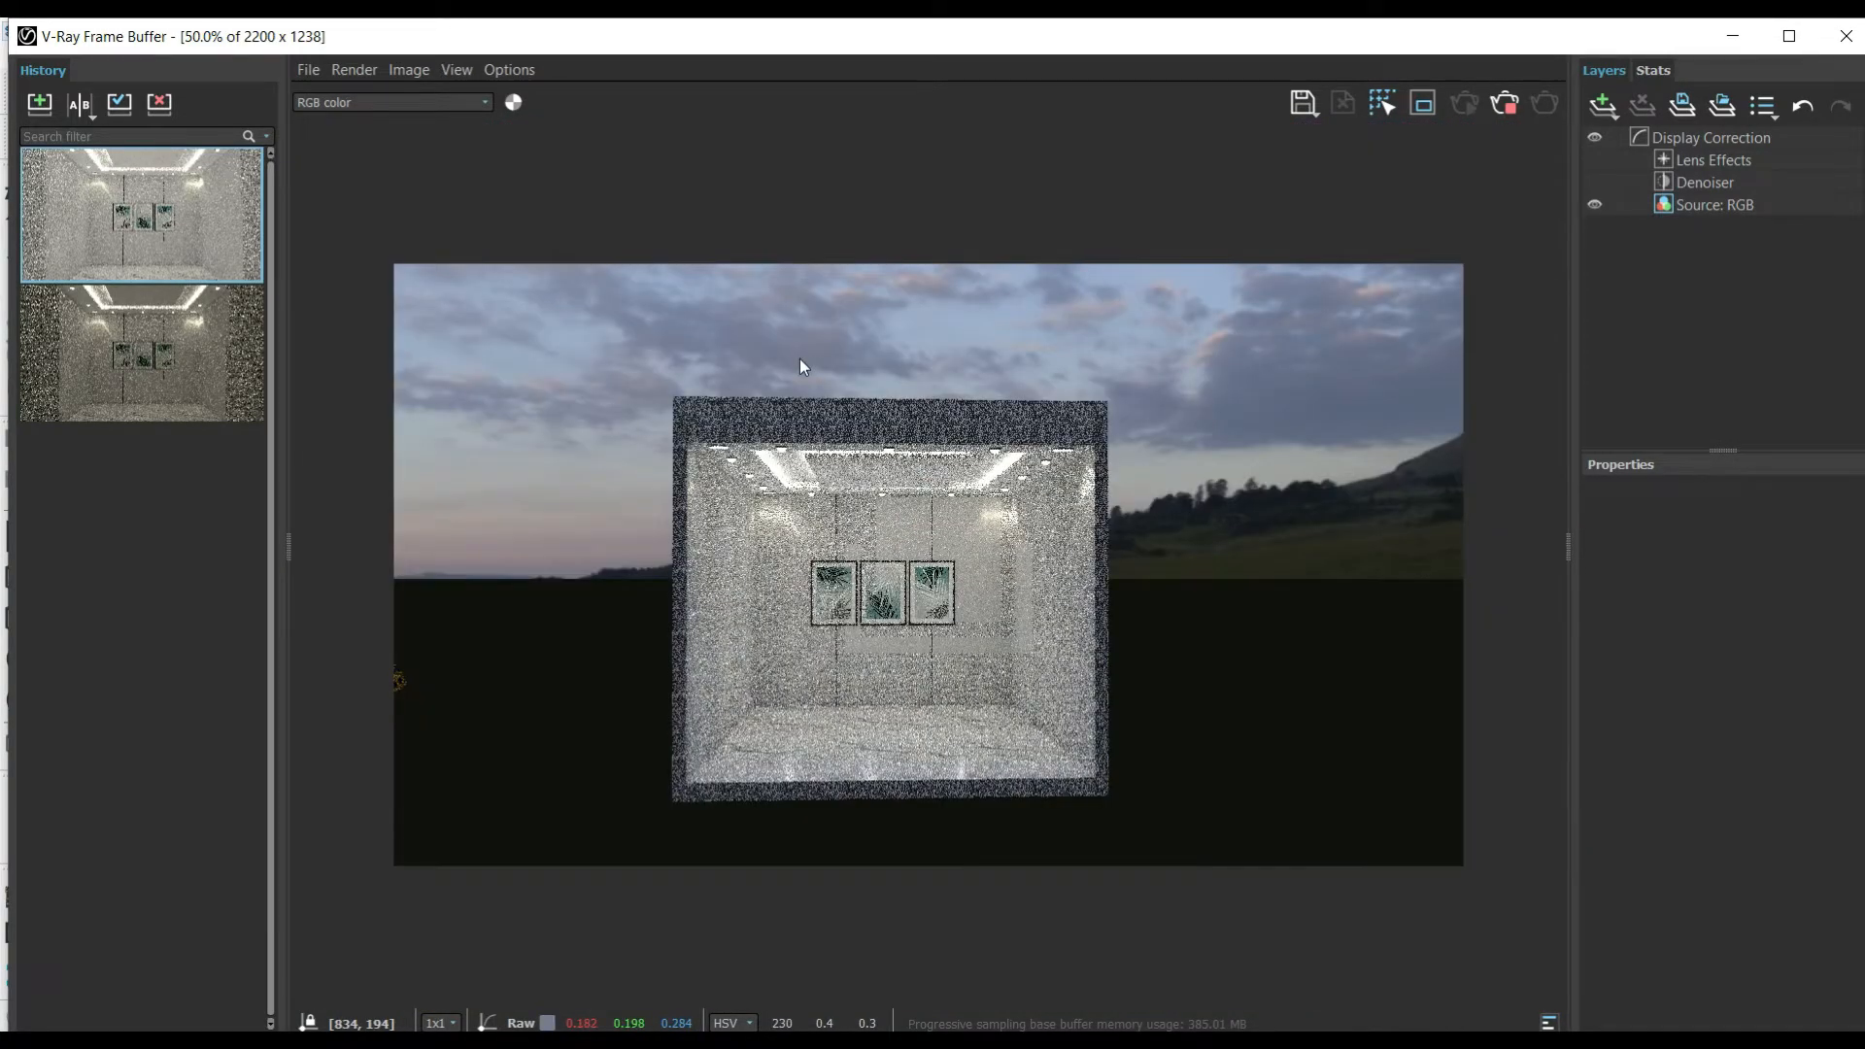
{"action": "scroll", "coordinate": [1371, 592], "scroll_direction": "up", "scroll_amount": 1}
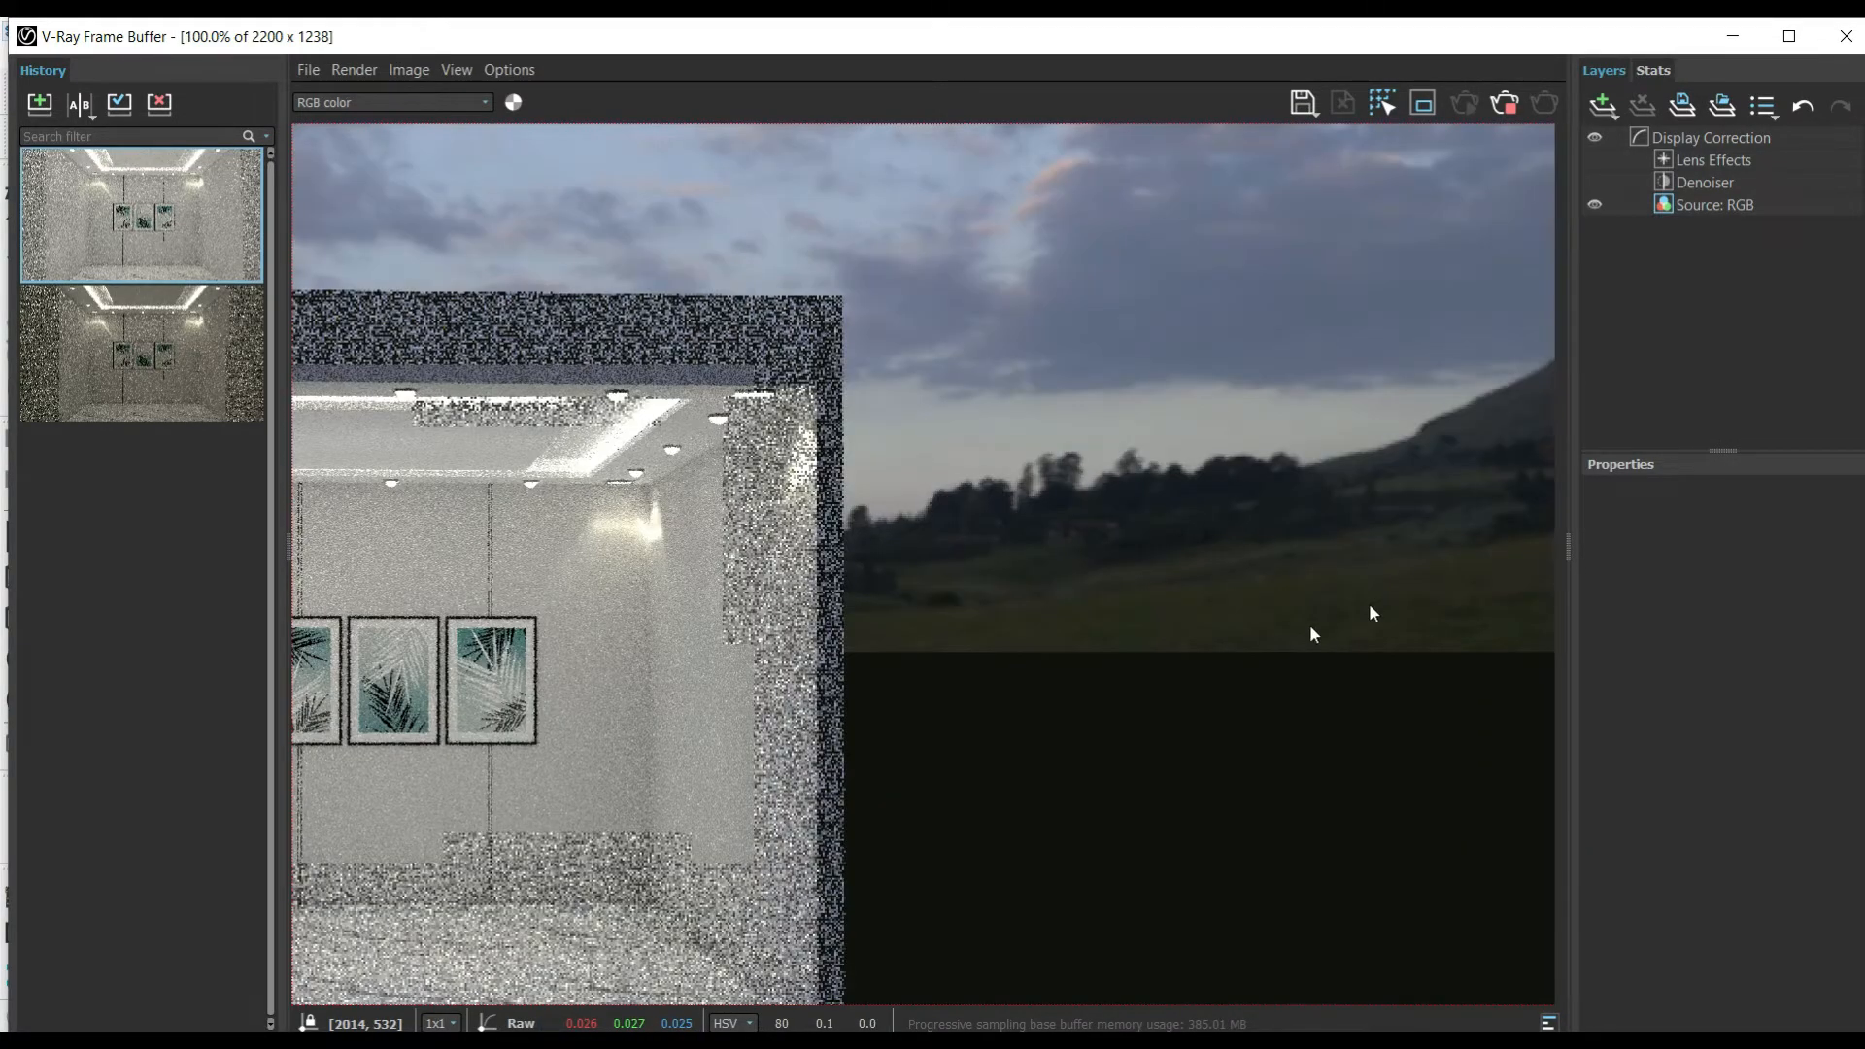
{"action": "scroll", "coordinate": [1370, 607], "scroll_direction": "down", "scroll_amount": 2}
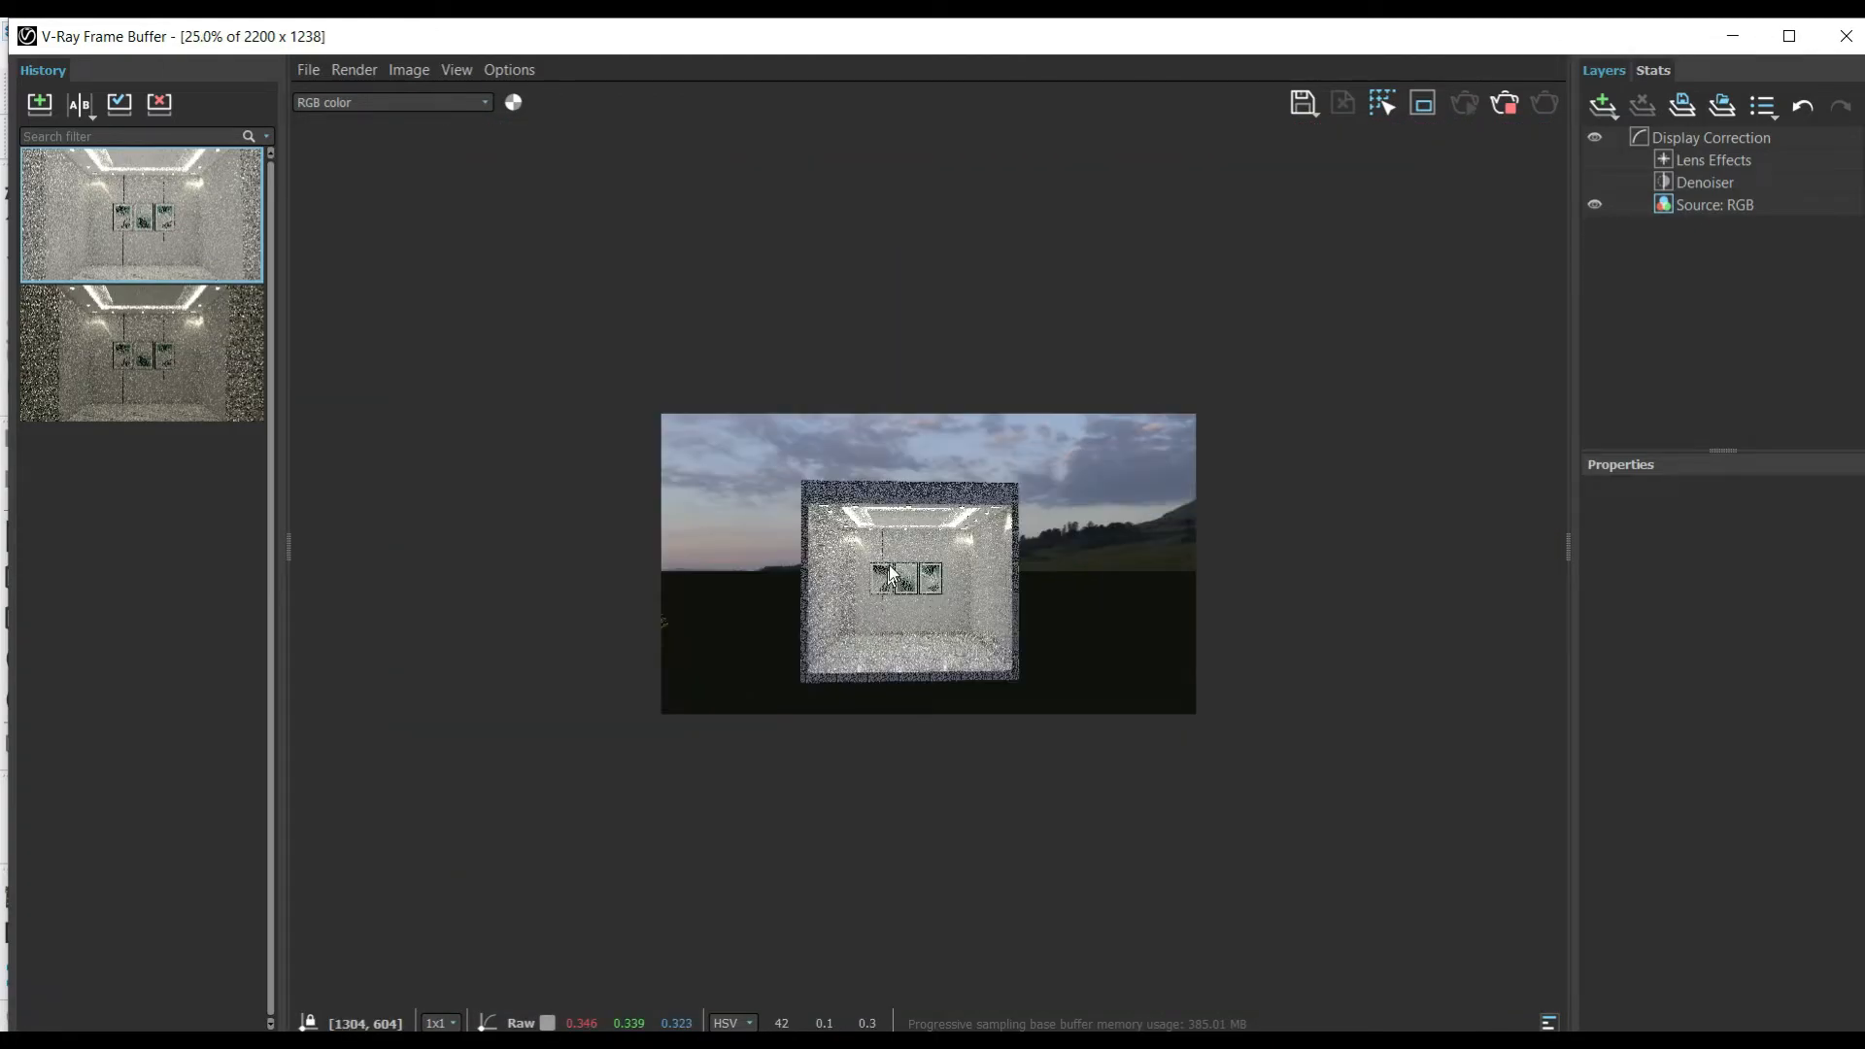
{"action": "scroll", "coordinate": [1246, 628], "scroll_direction": "up", "scroll_amount": 3}
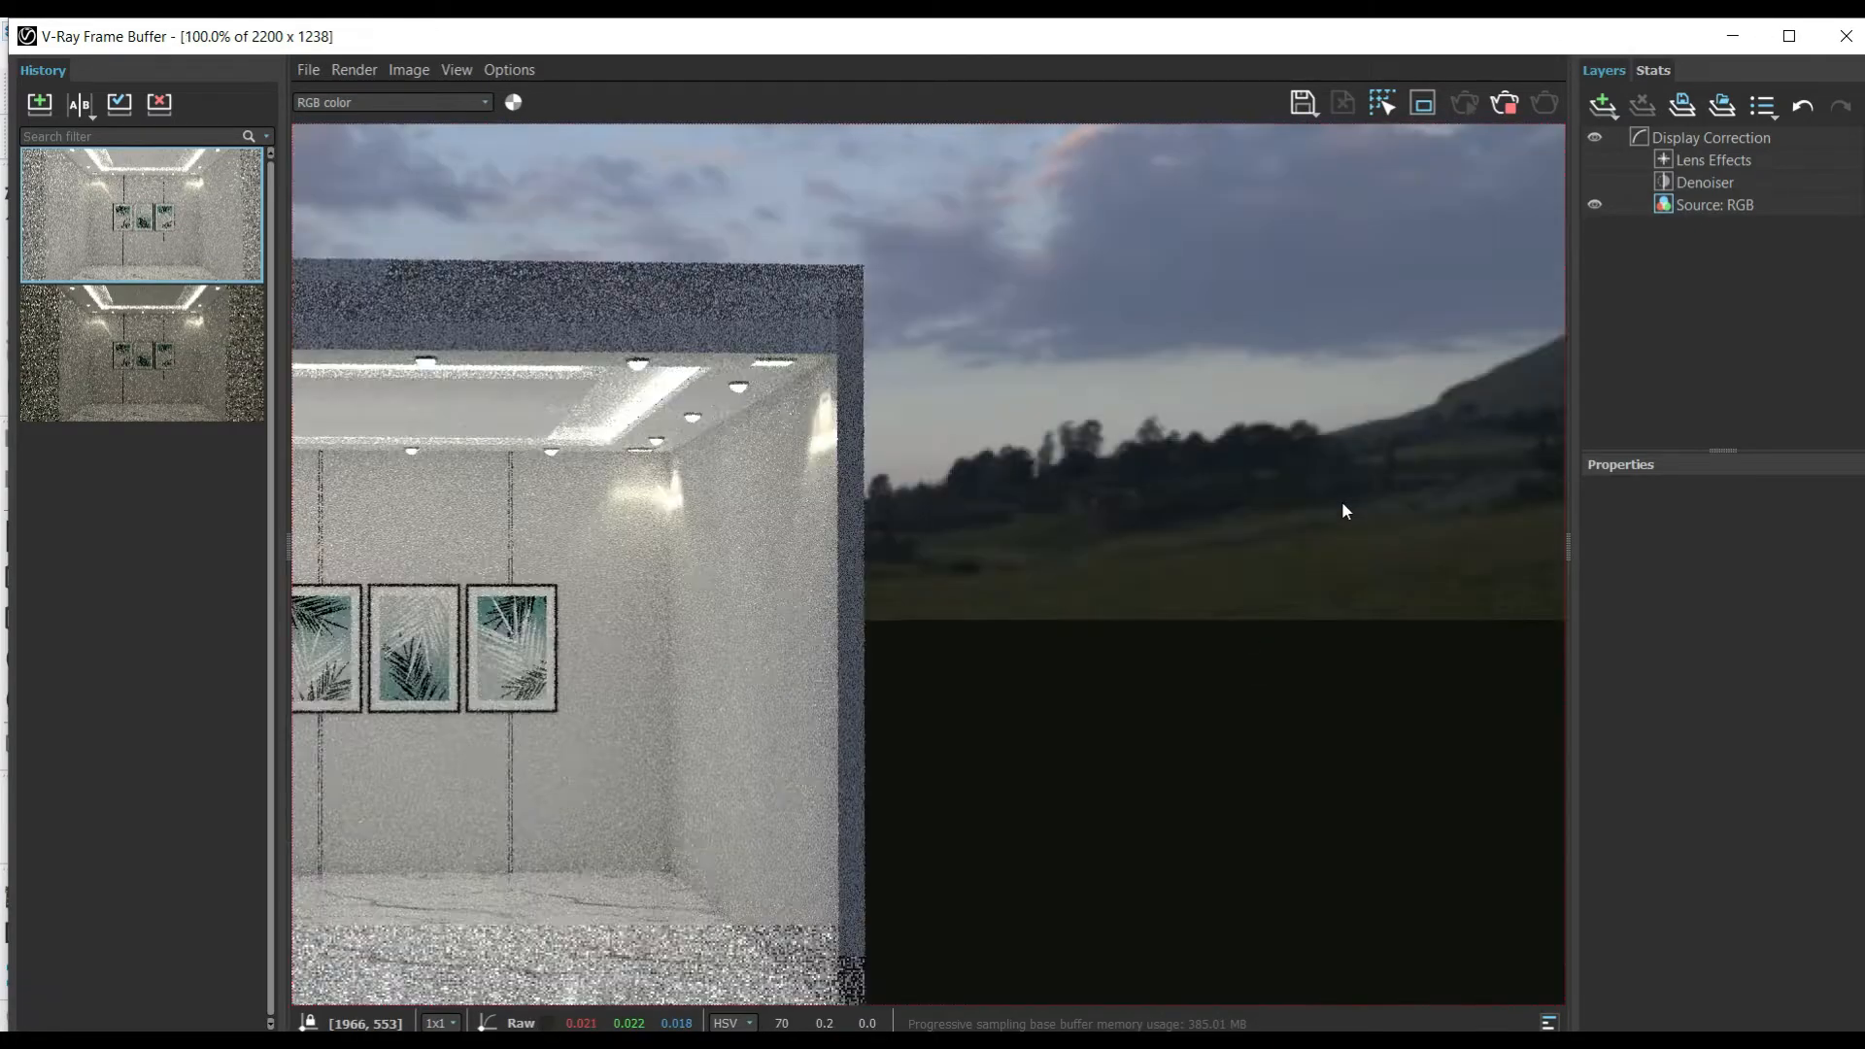
{"action": "scroll", "coordinate": [1123, 357], "scroll_direction": "down", "scroll_amount": 2}
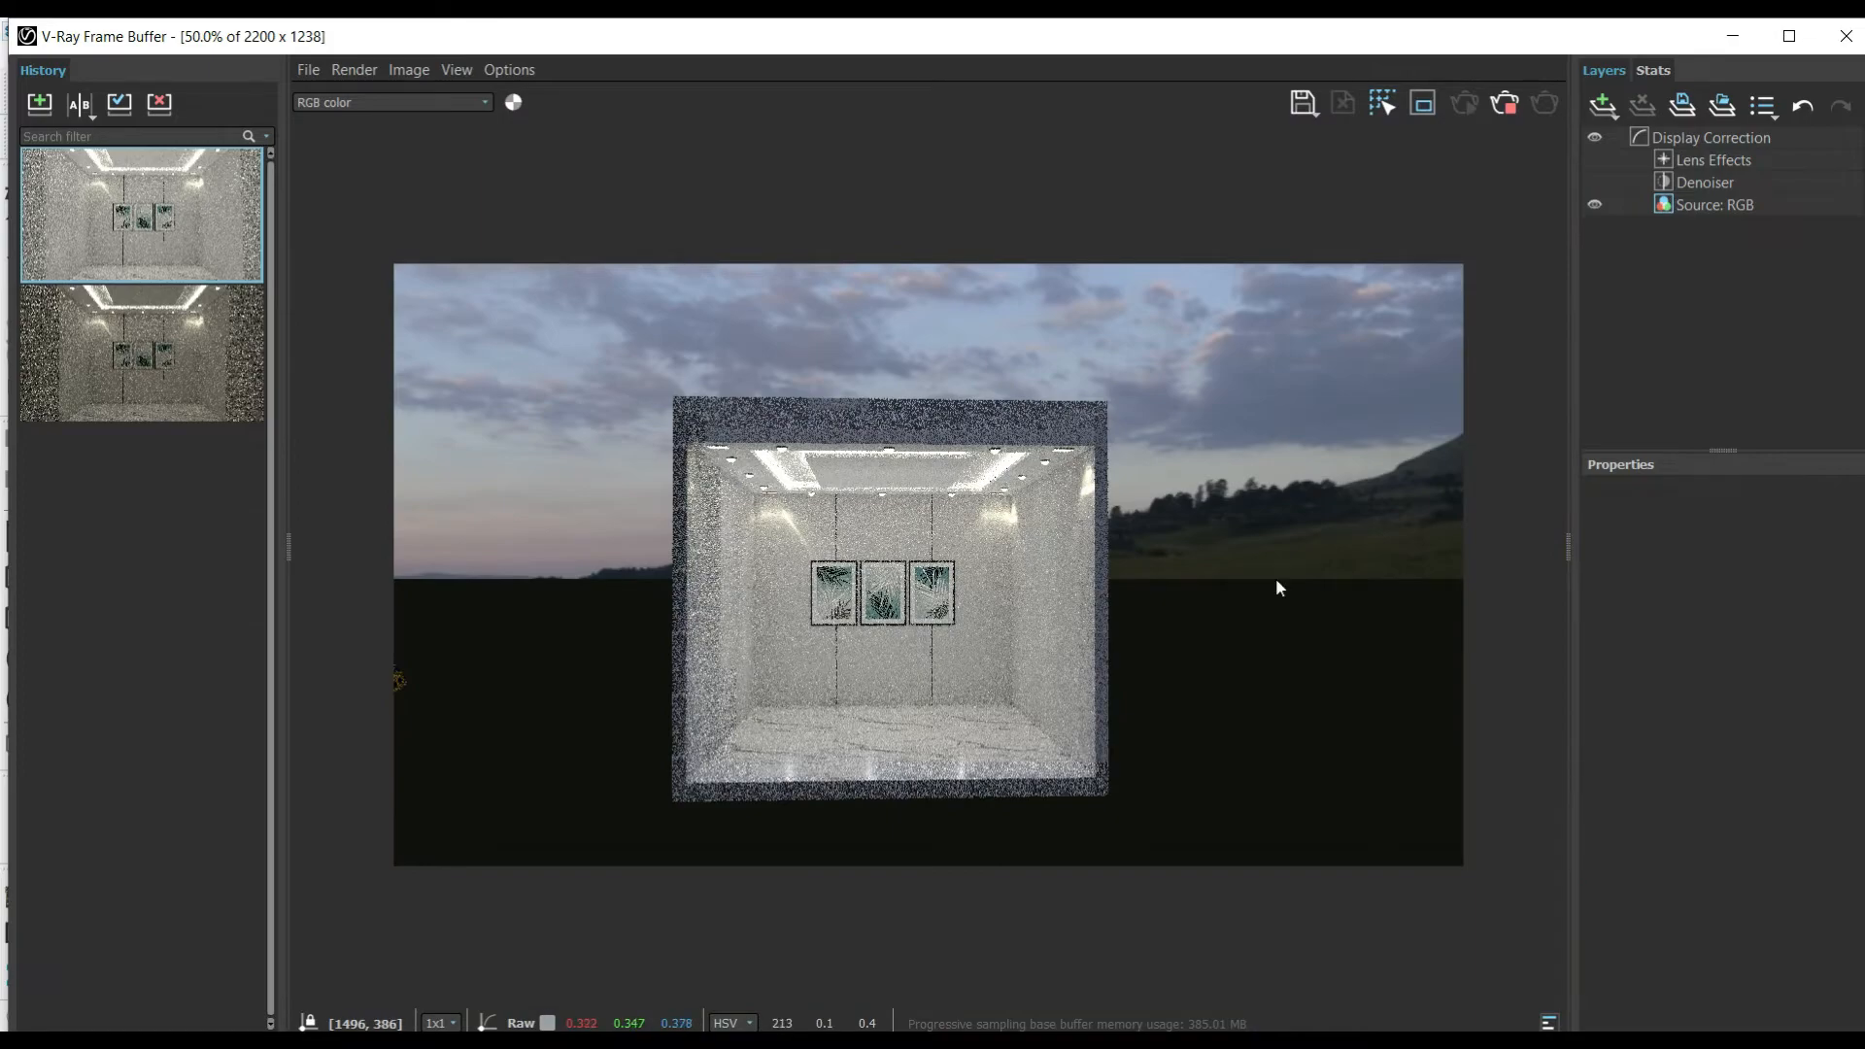
{"action": "scroll", "coordinate": [967, 706], "scroll_direction": "up", "scroll_amount": 1}
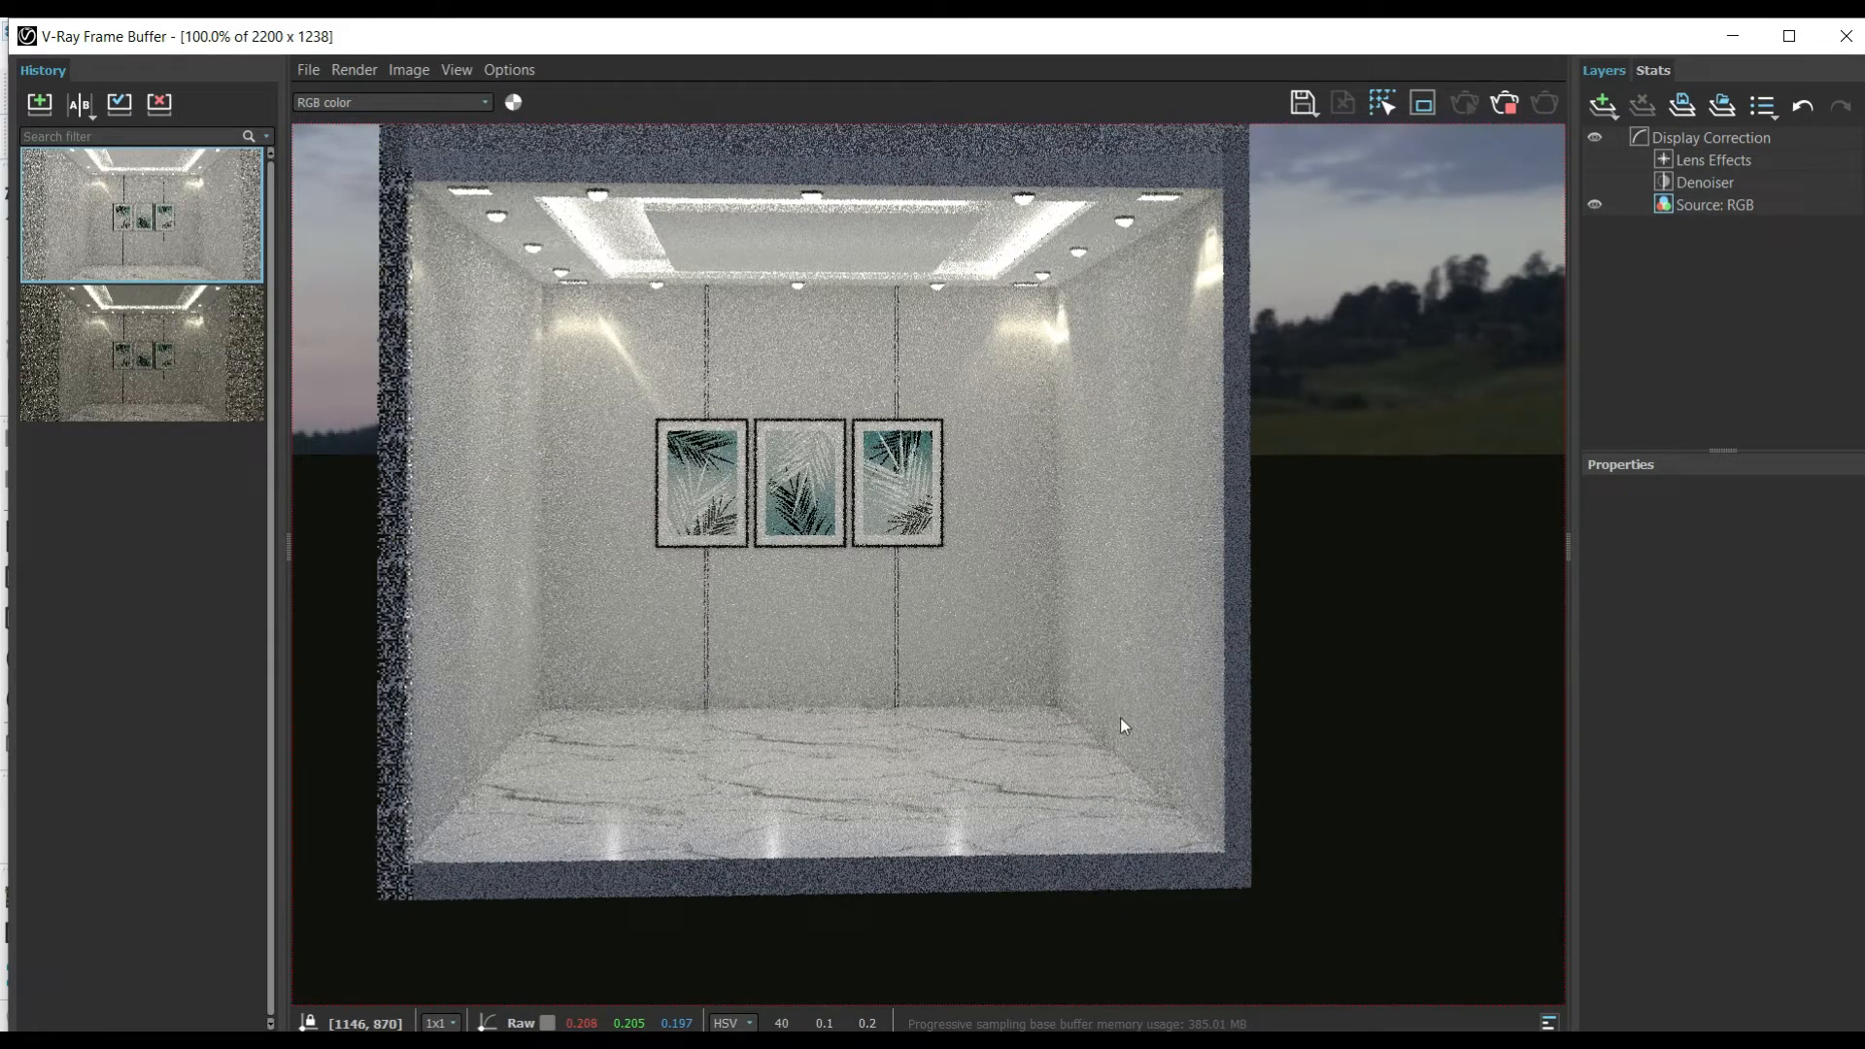
{"action": "middle_click_drag", "start_coordinate": [935, 662], "coordinate": [1127, 709]}
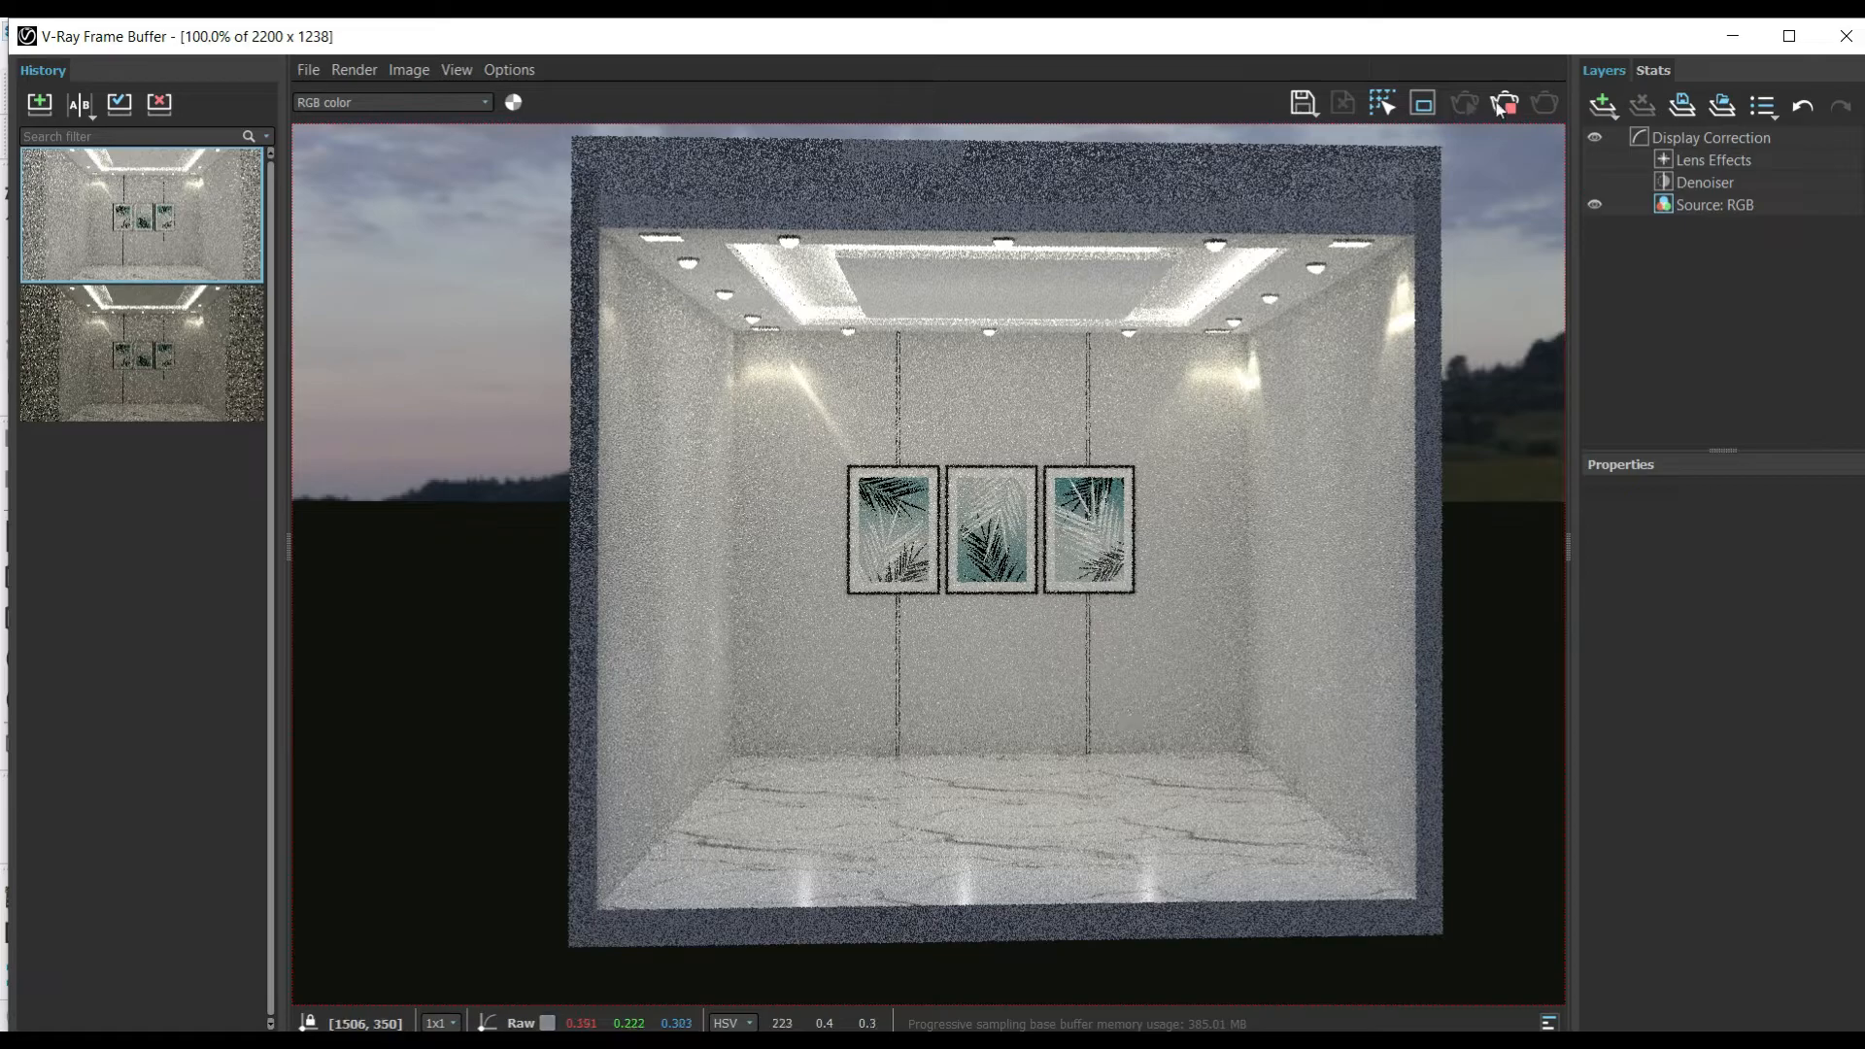
{"action": "left_click", "coordinate": [1846, 36]}
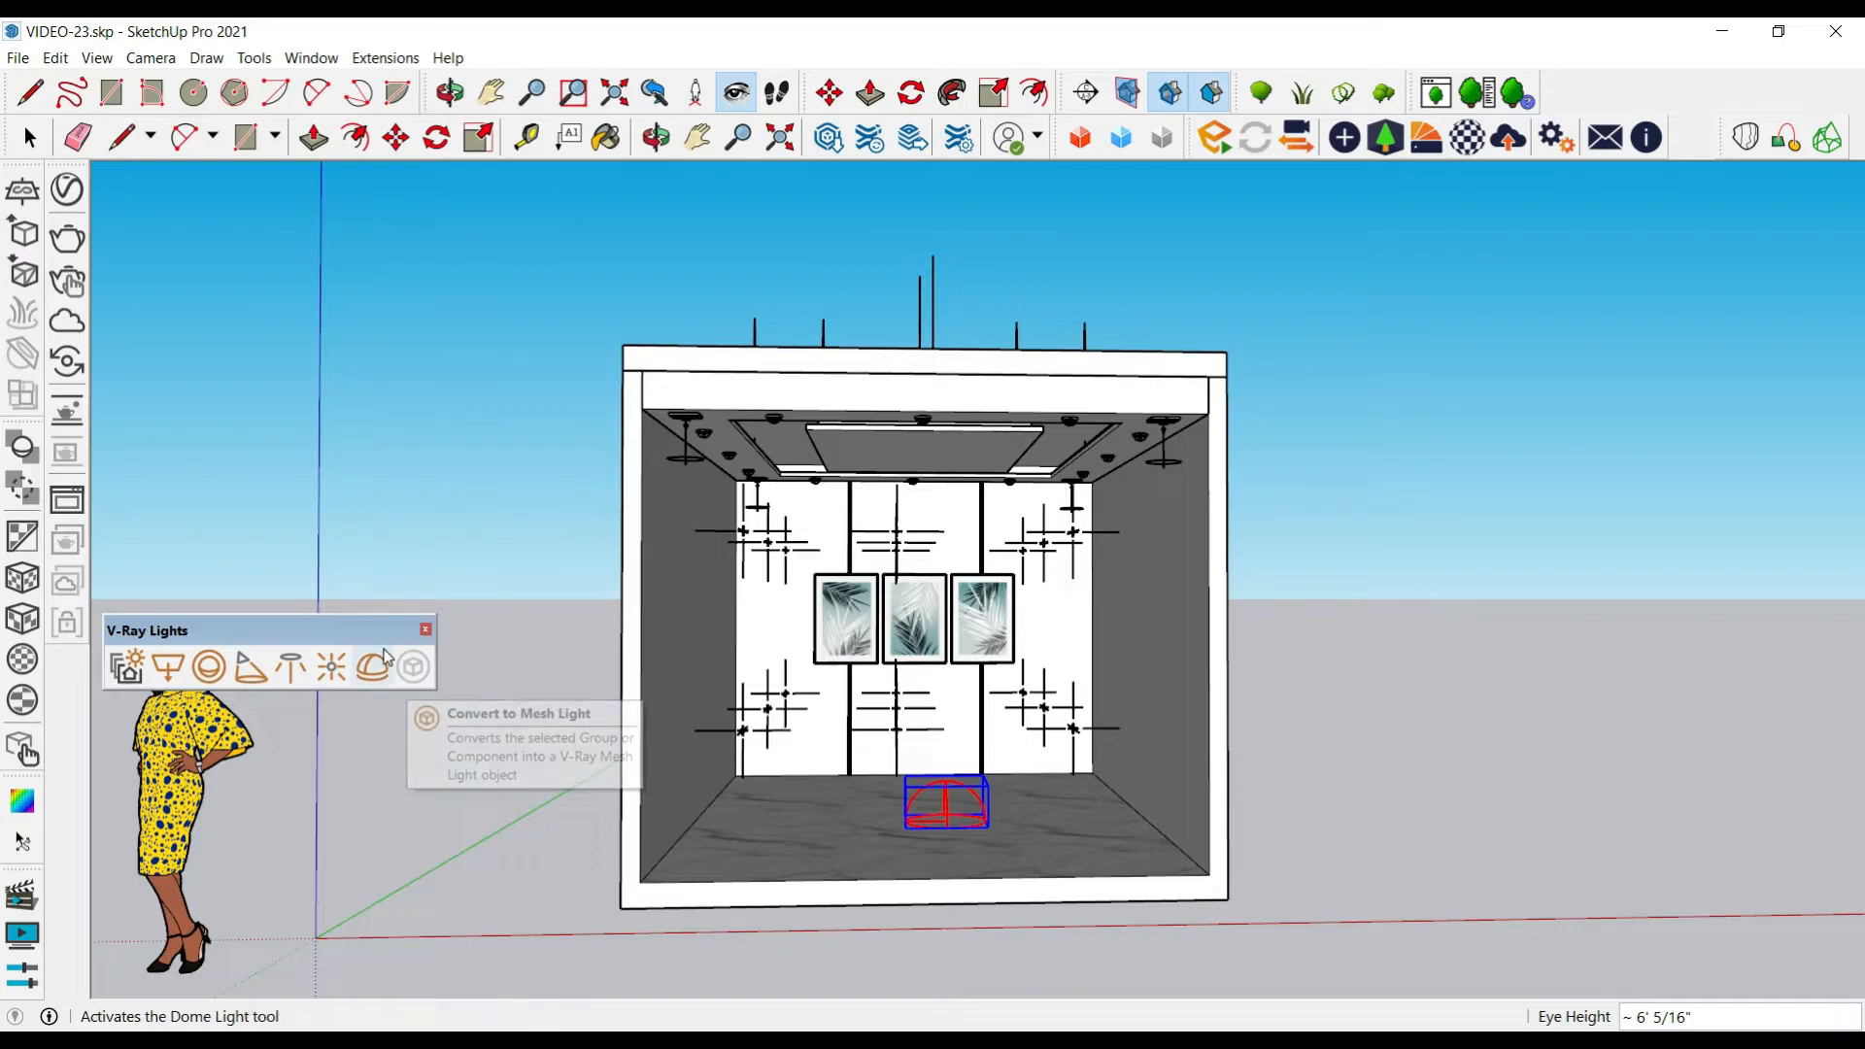
{"action": "scroll", "coordinate": [884, 692], "scroll_direction": "up", "scroll_amount": 3}
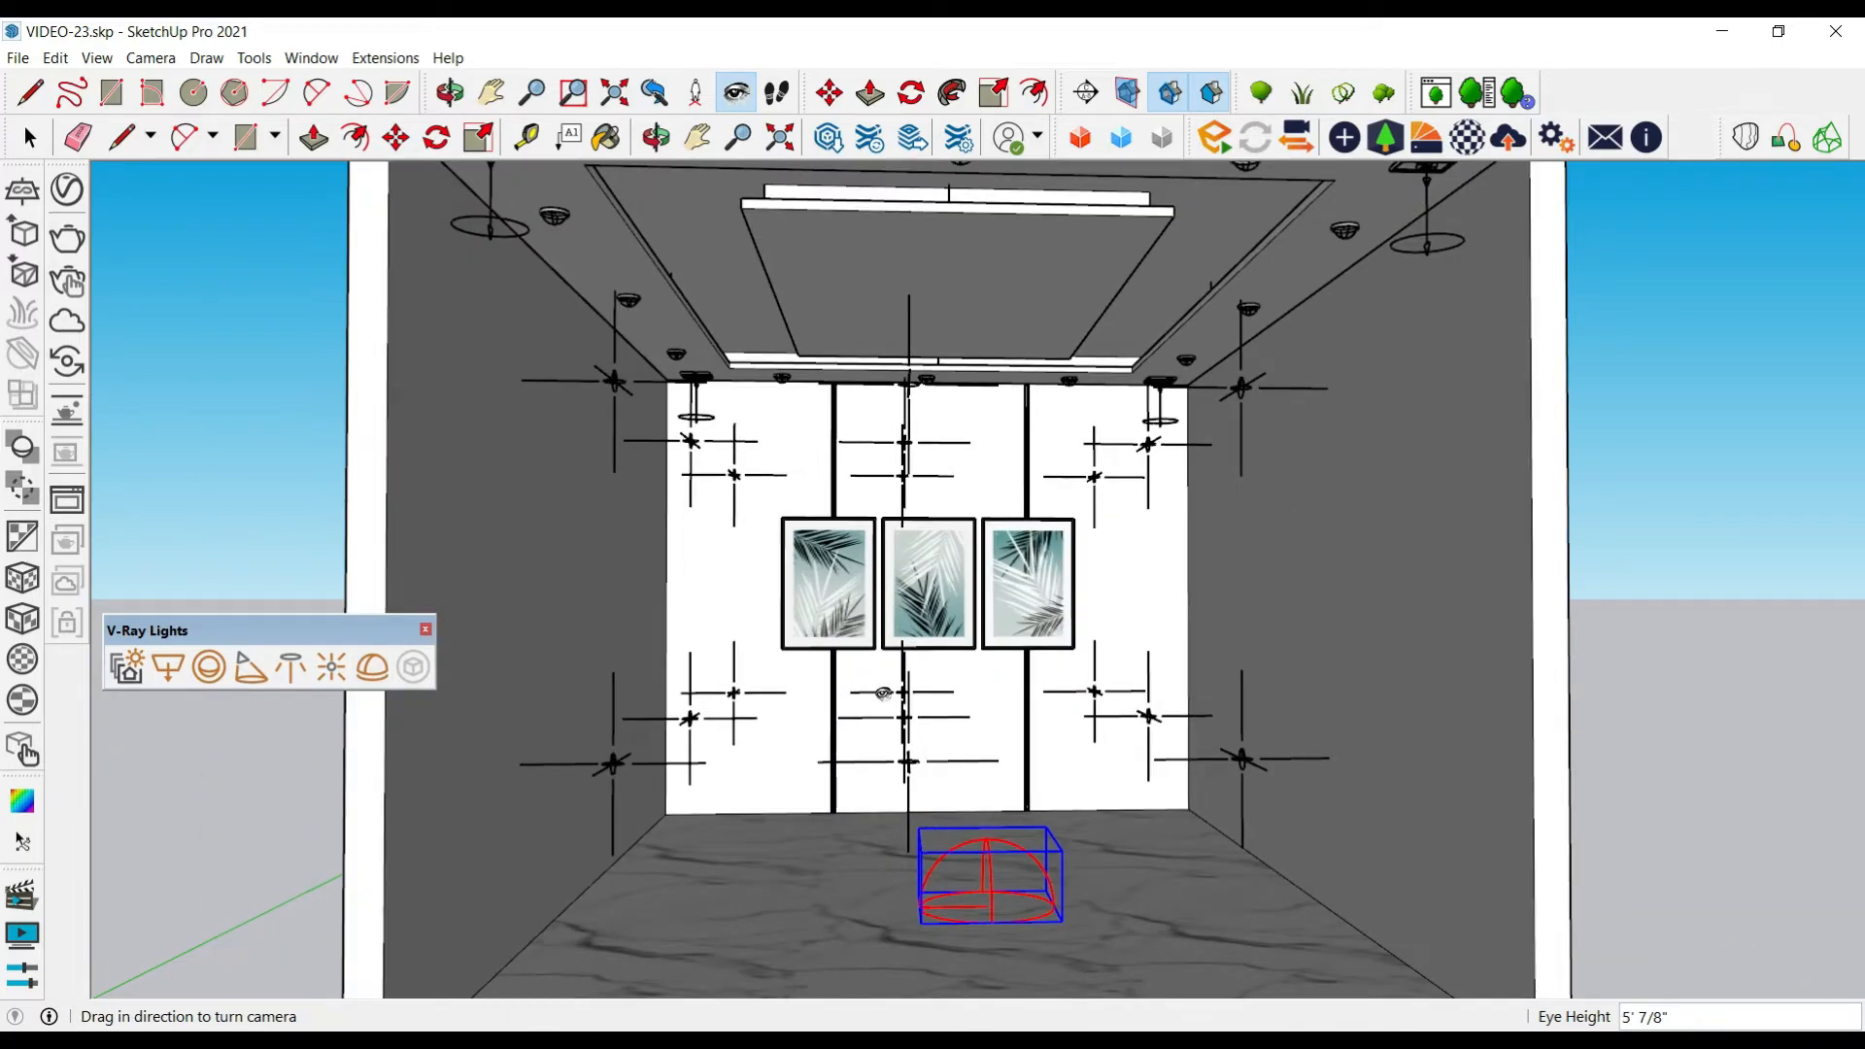
{"action": "left_click_drag", "start_coordinate": [1001, 569], "coordinate": [1015, 583]}
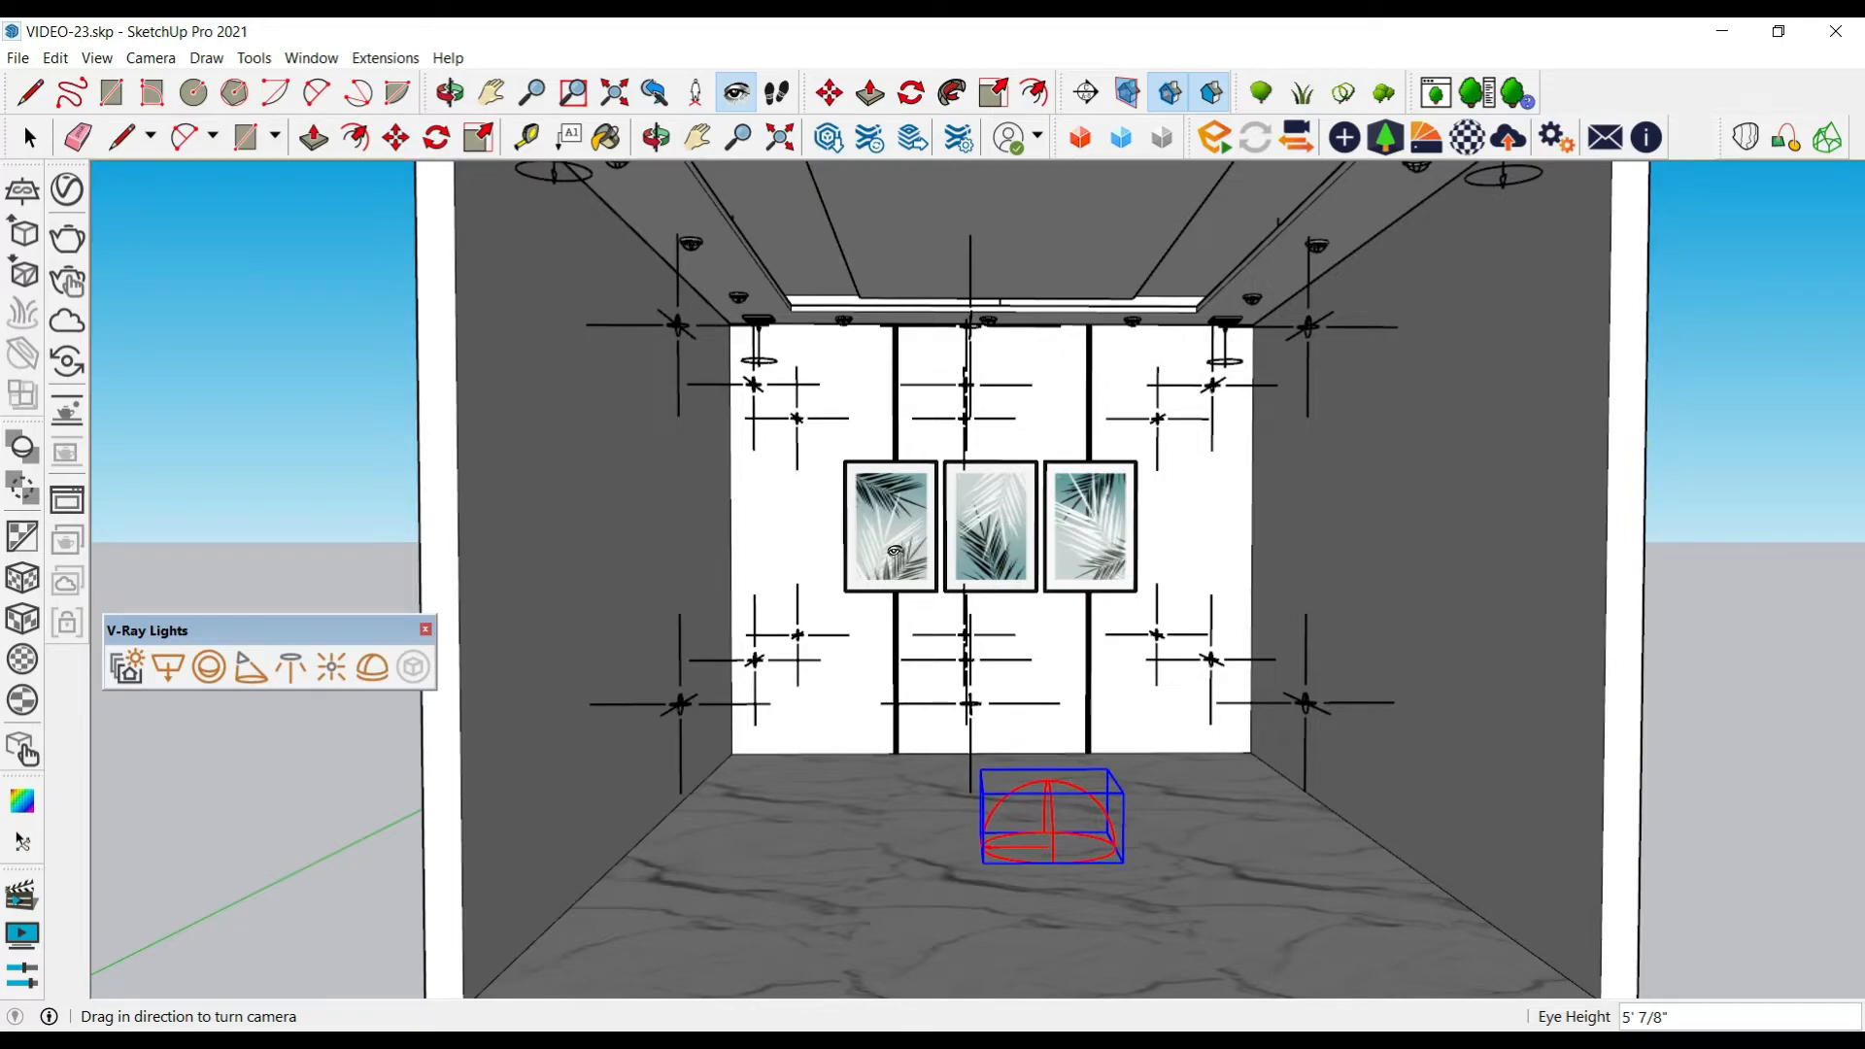
{"action": "scroll", "coordinate": [895, 550], "scroll_direction": "up", "scroll_amount": 8}
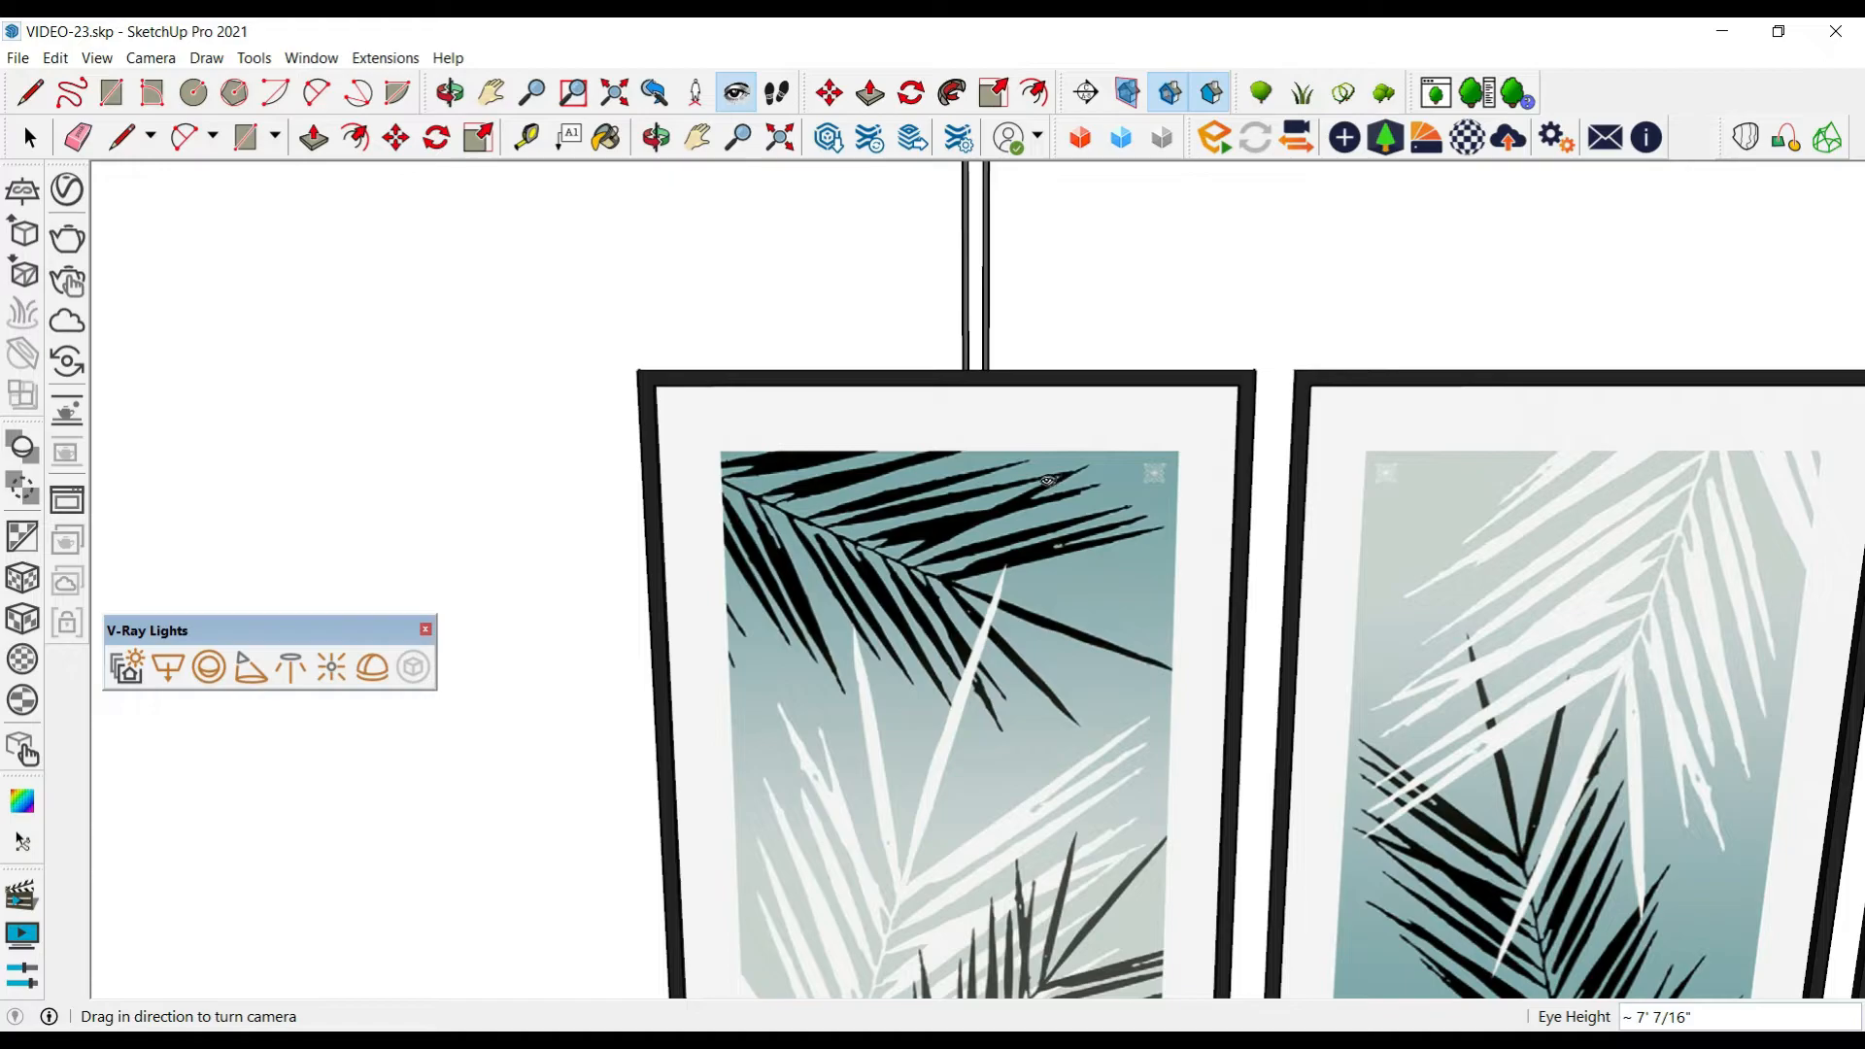
{"action": "scroll", "coordinate": [1047, 480], "scroll_direction": "down", "scroll_amount": 10}
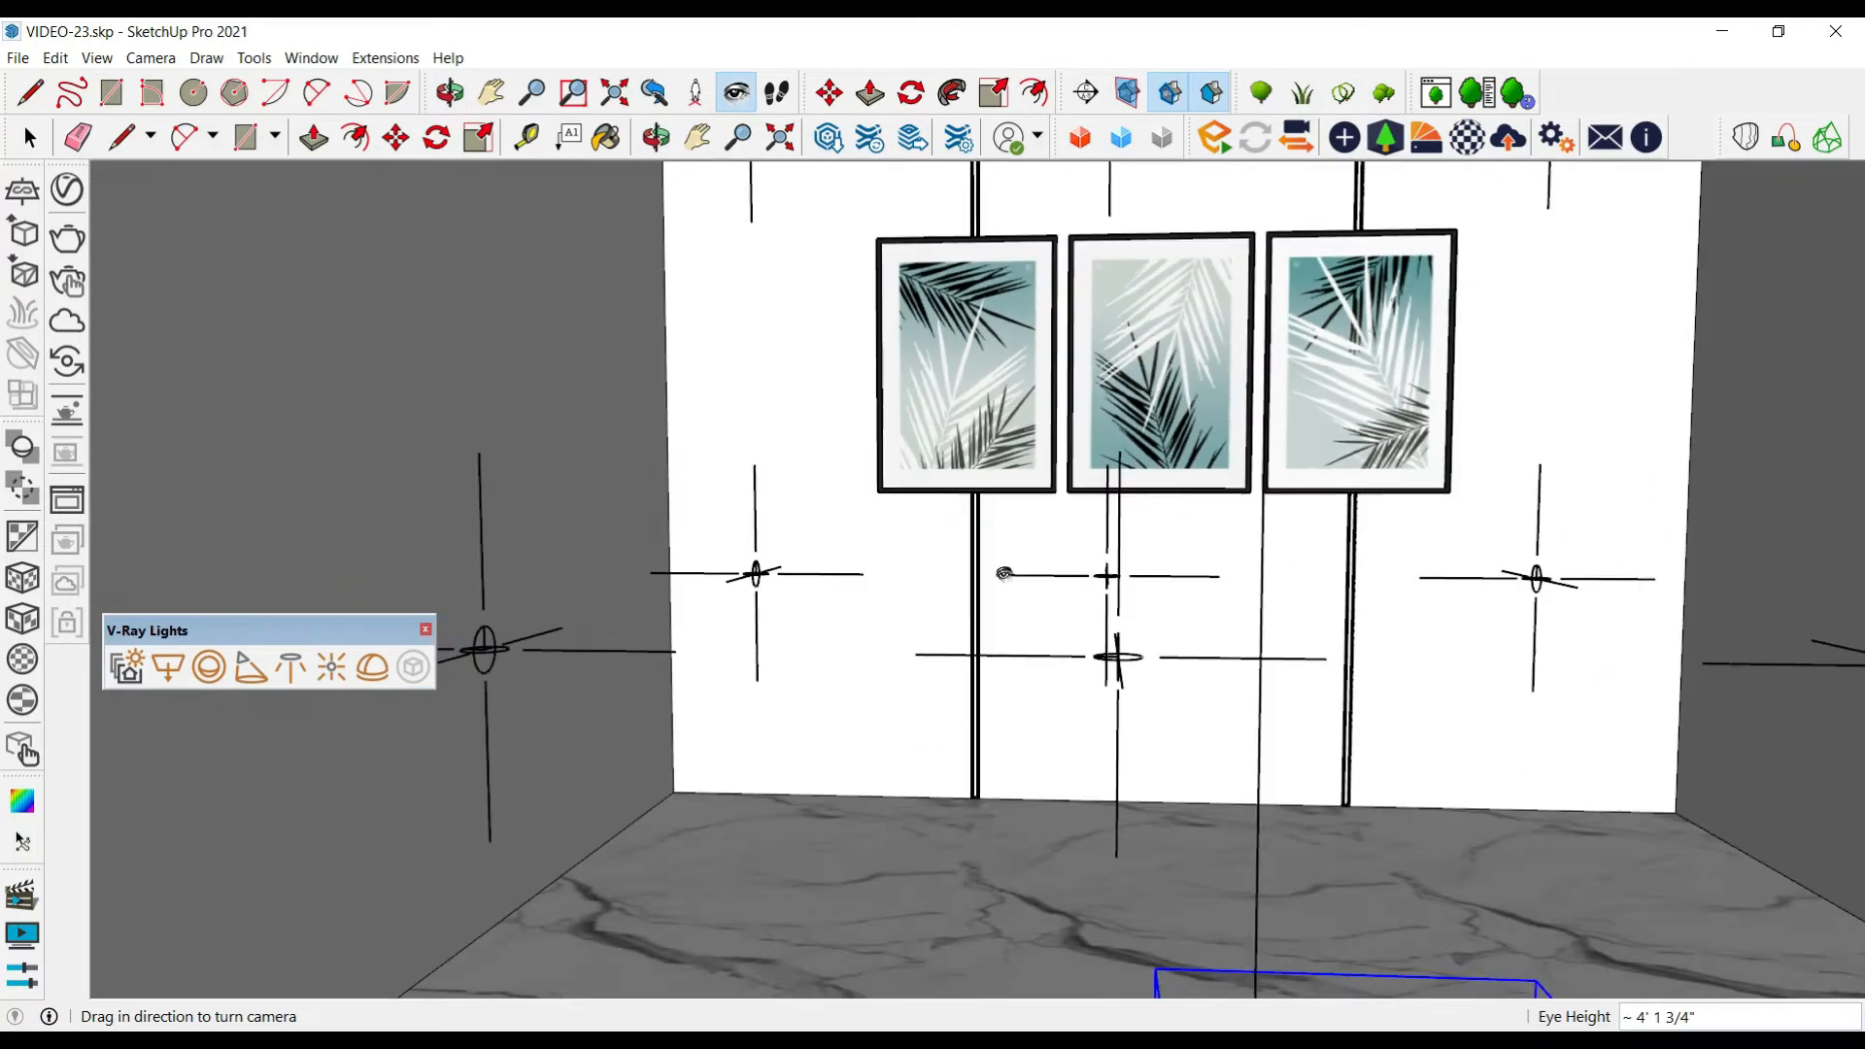
{"action": "scroll", "coordinate": [1003, 573], "scroll_direction": "down", "scroll_amount": 6}
{"action": "middle_click_drag", "start_coordinate": [1034, 598], "coordinate": [1087, 616]}
{"action": "key", "text": "space"}
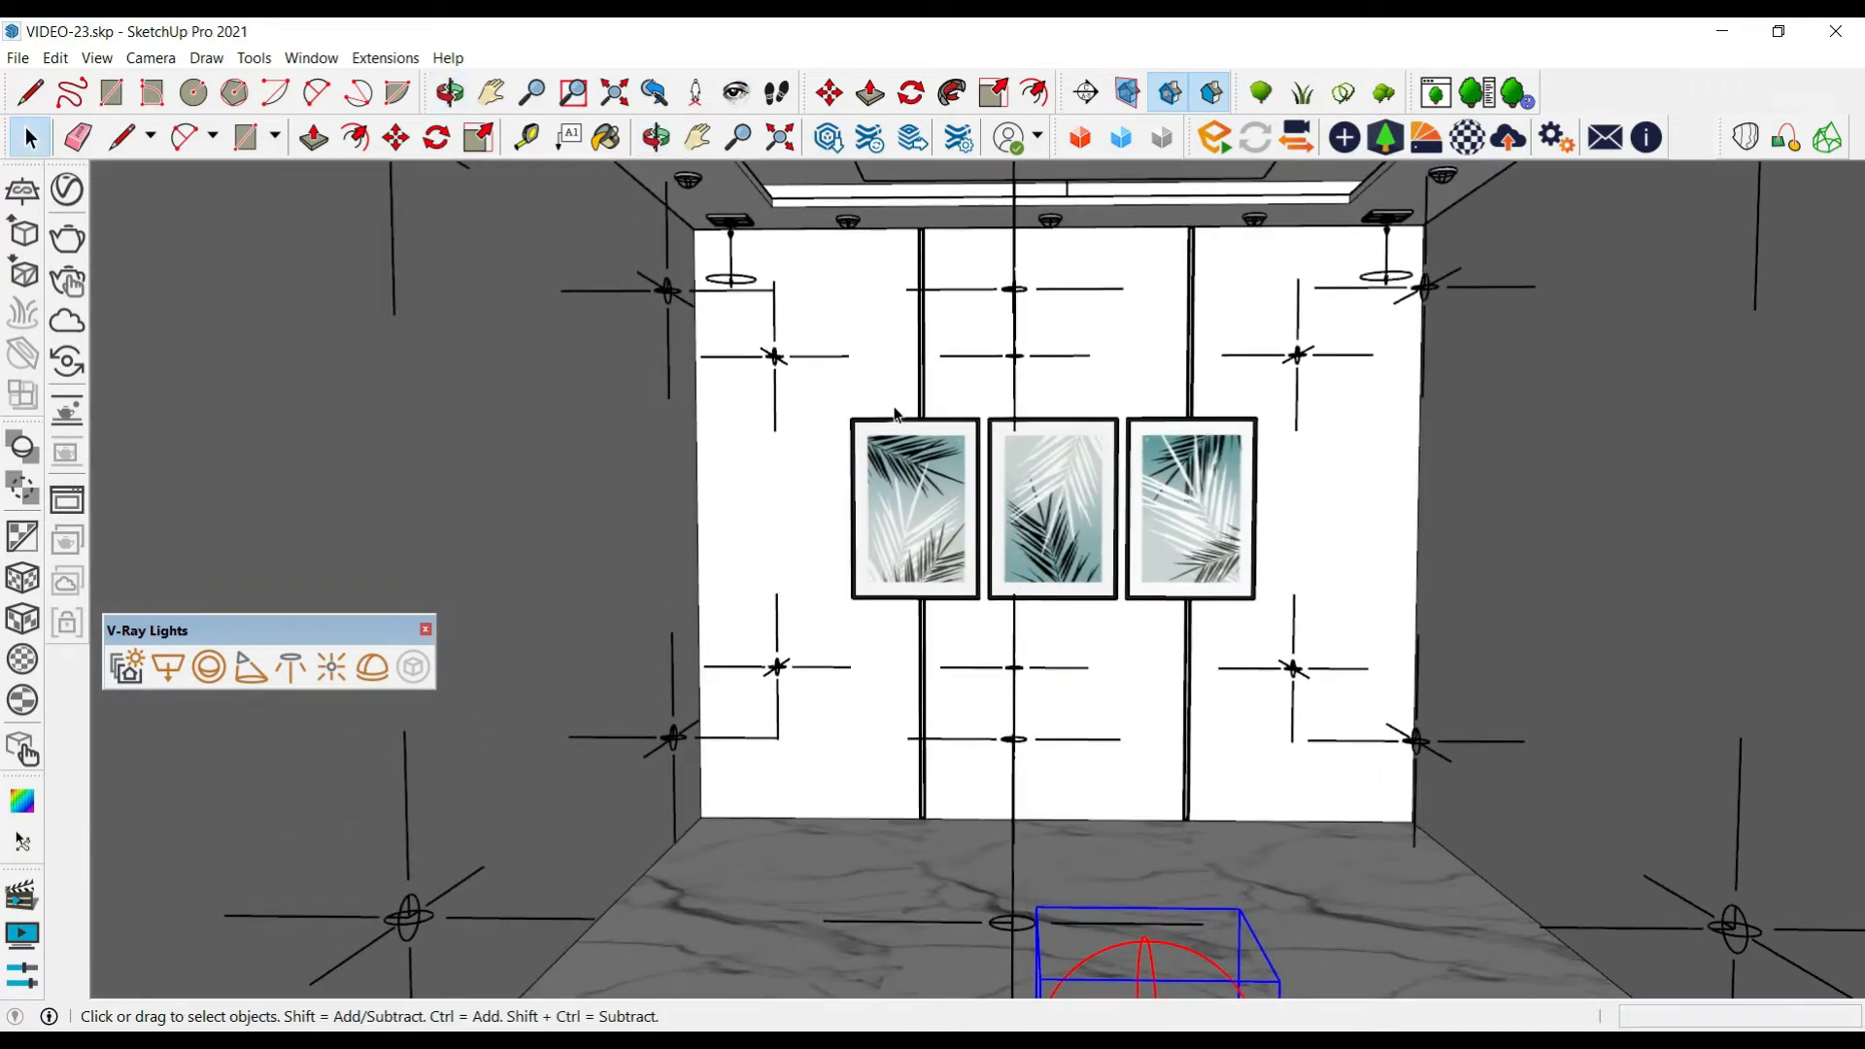
Draw a small upright rectangle on the back wall's central panel above the pictures and select it
{"action": "scroll", "coordinate": [895, 413], "scroll_direction": "up", "scroll_amount": 3}
{"action": "scroll", "coordinate": [964, 615], "scroll_direction": "down", "scroll_amount": 1}
{"action": "key", "text": "r"}
{"action": "left_click", "coordinate": [1021, 299]}
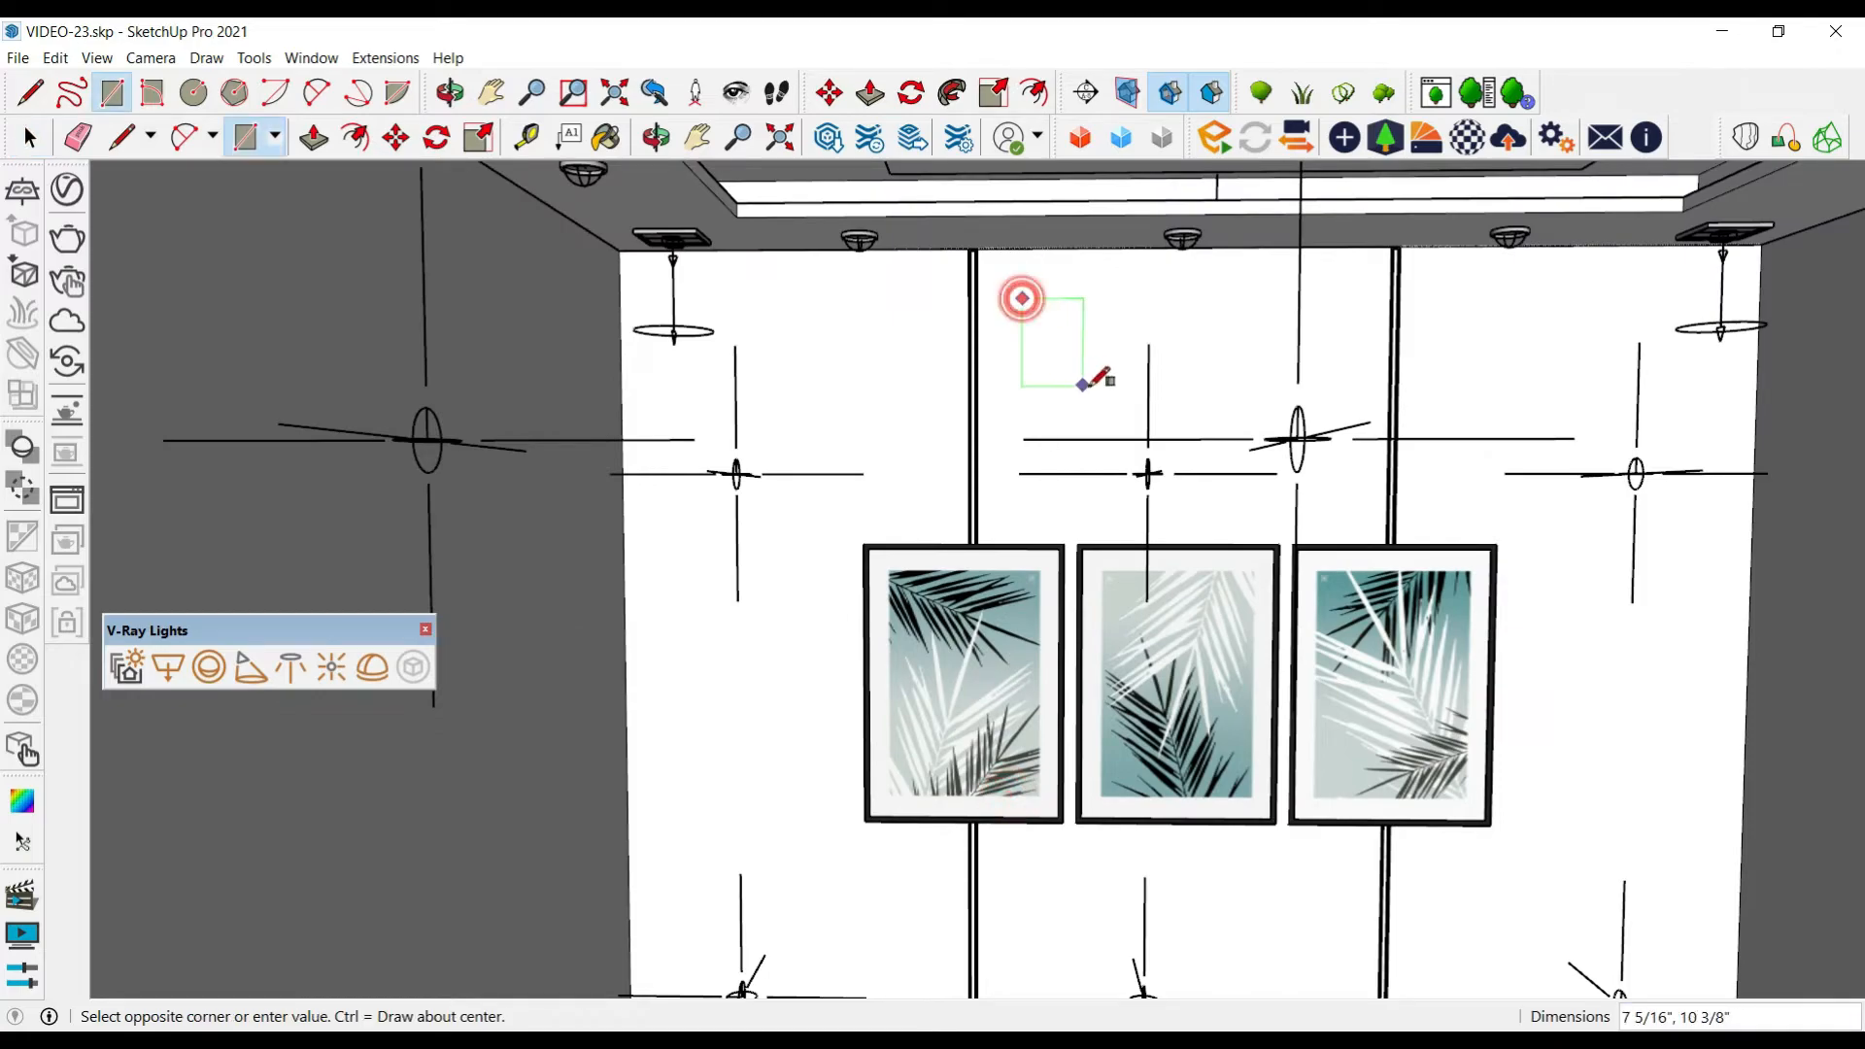
{"action": "left_click", "coordinate": [1110, 404]}
{"action": "key", "text": "space"}
{"action": "left_click", "coordinate": [1083, 366]}
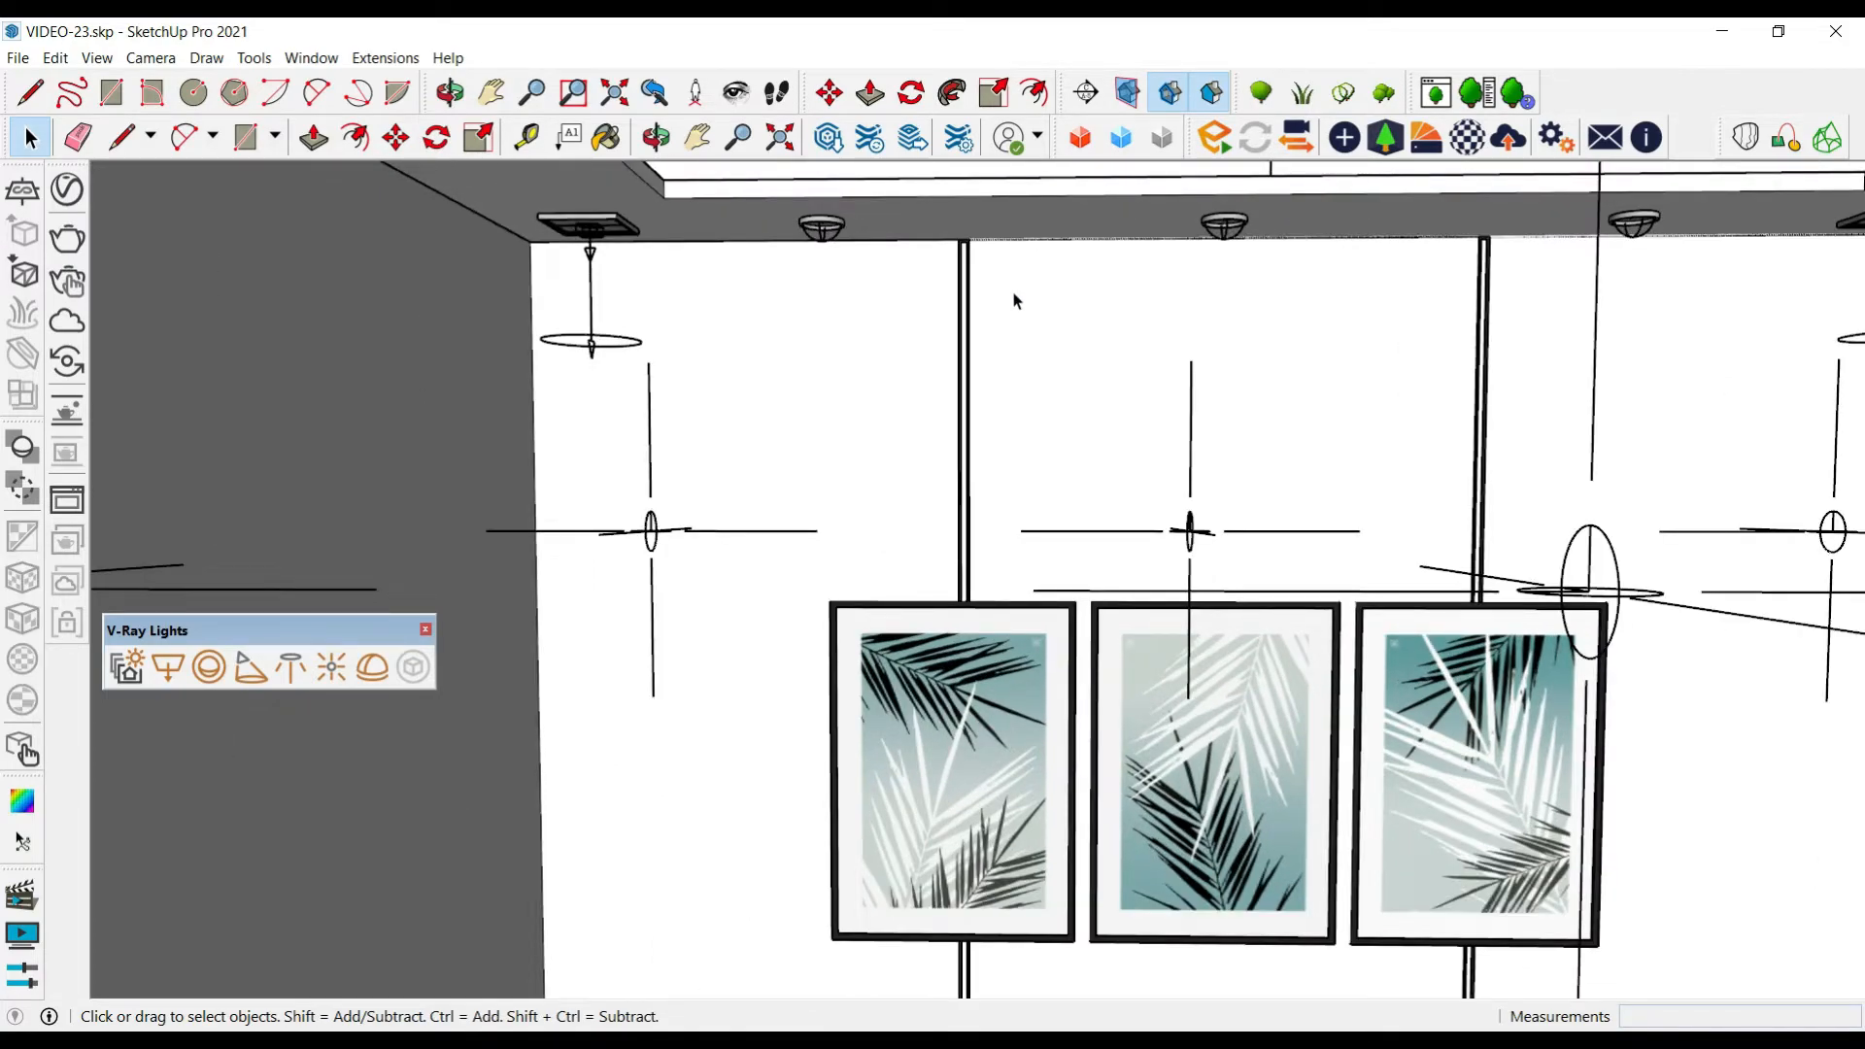
Select the vertical profile on the back wall behind the first picture and reach the narrow strip inside it
{"action": "scroll", "coordinate": [987, 352], "scroll_direction": "up", "scroll_amount": 2}
{"action": "scroll", "coordinate": [927, 258], "scroll_direction": "up", "scroll_amount": 4}
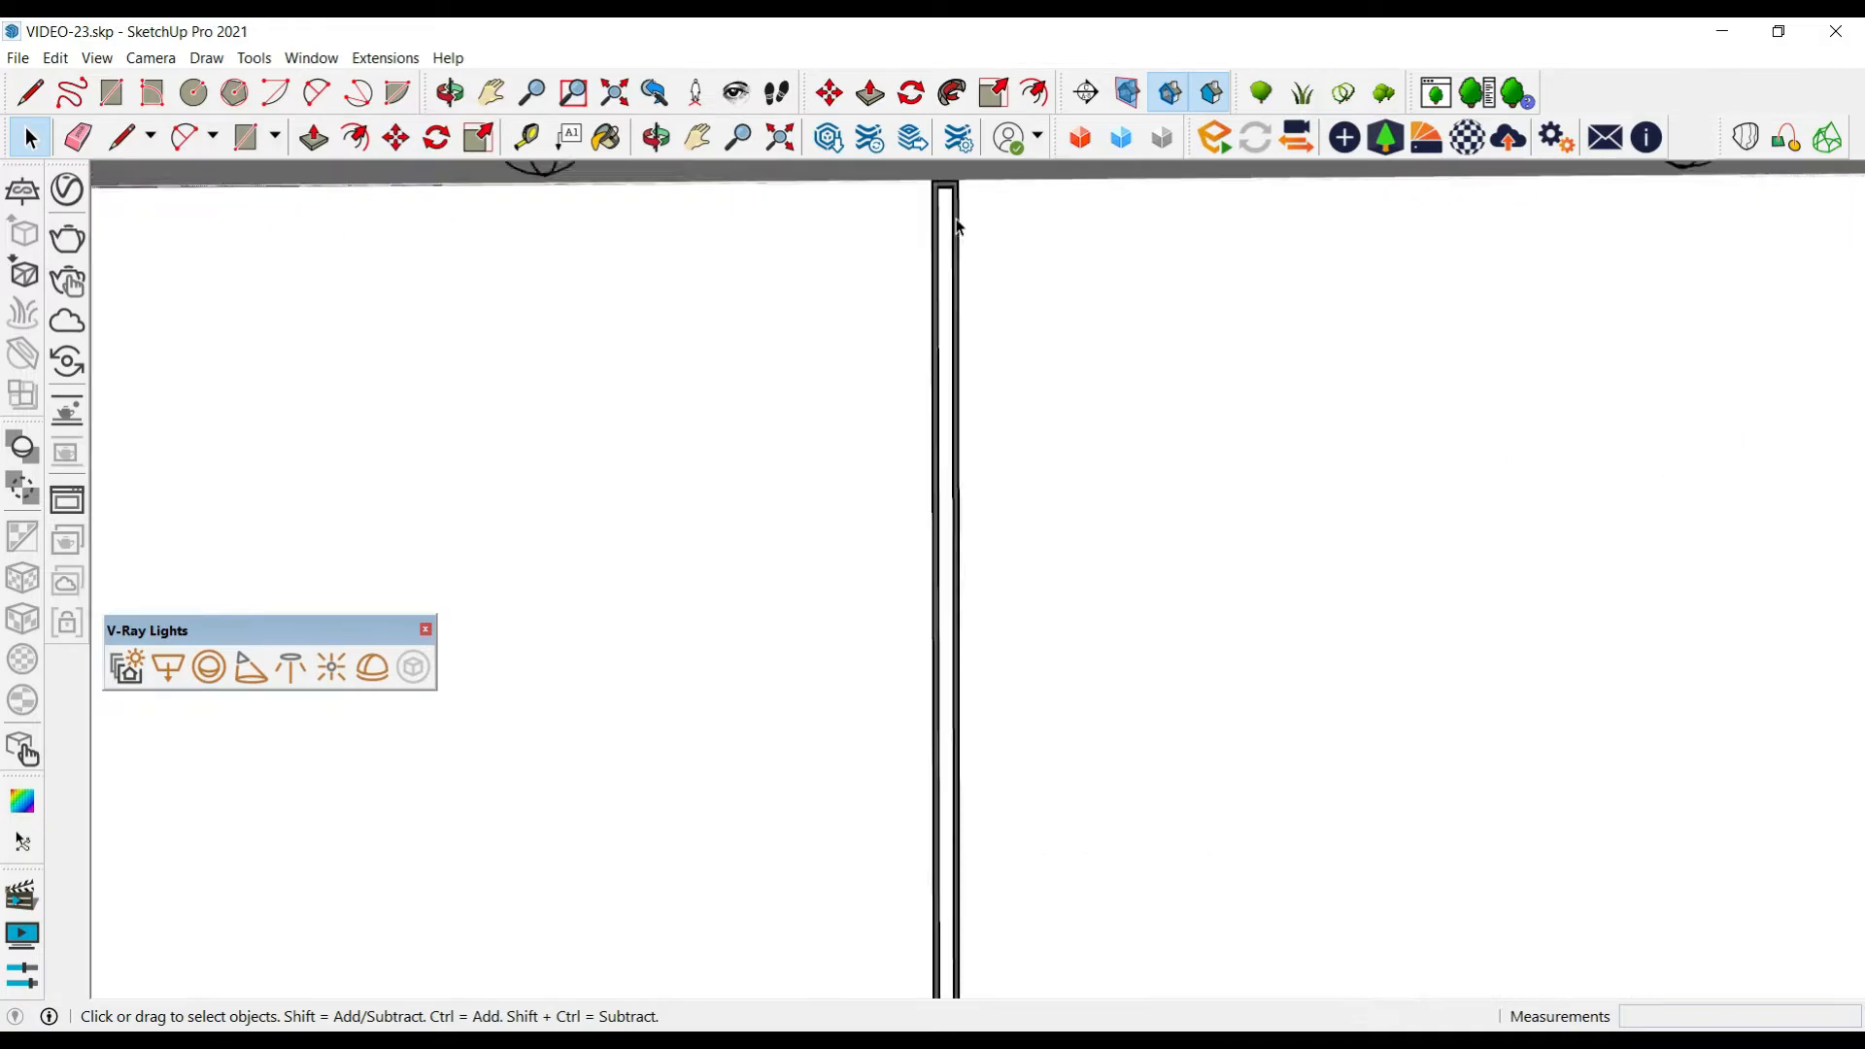
{"action": "left_click", "coordinate": [938, 229]}
{"action": "scroll", "coordinate": [947, 224], "scroll_direction": "down", "scroll_amount": 3}
{"action": "scroll", "coordinate": [948, 224], "scroll_direction": "down", "scroll_amount": 4}
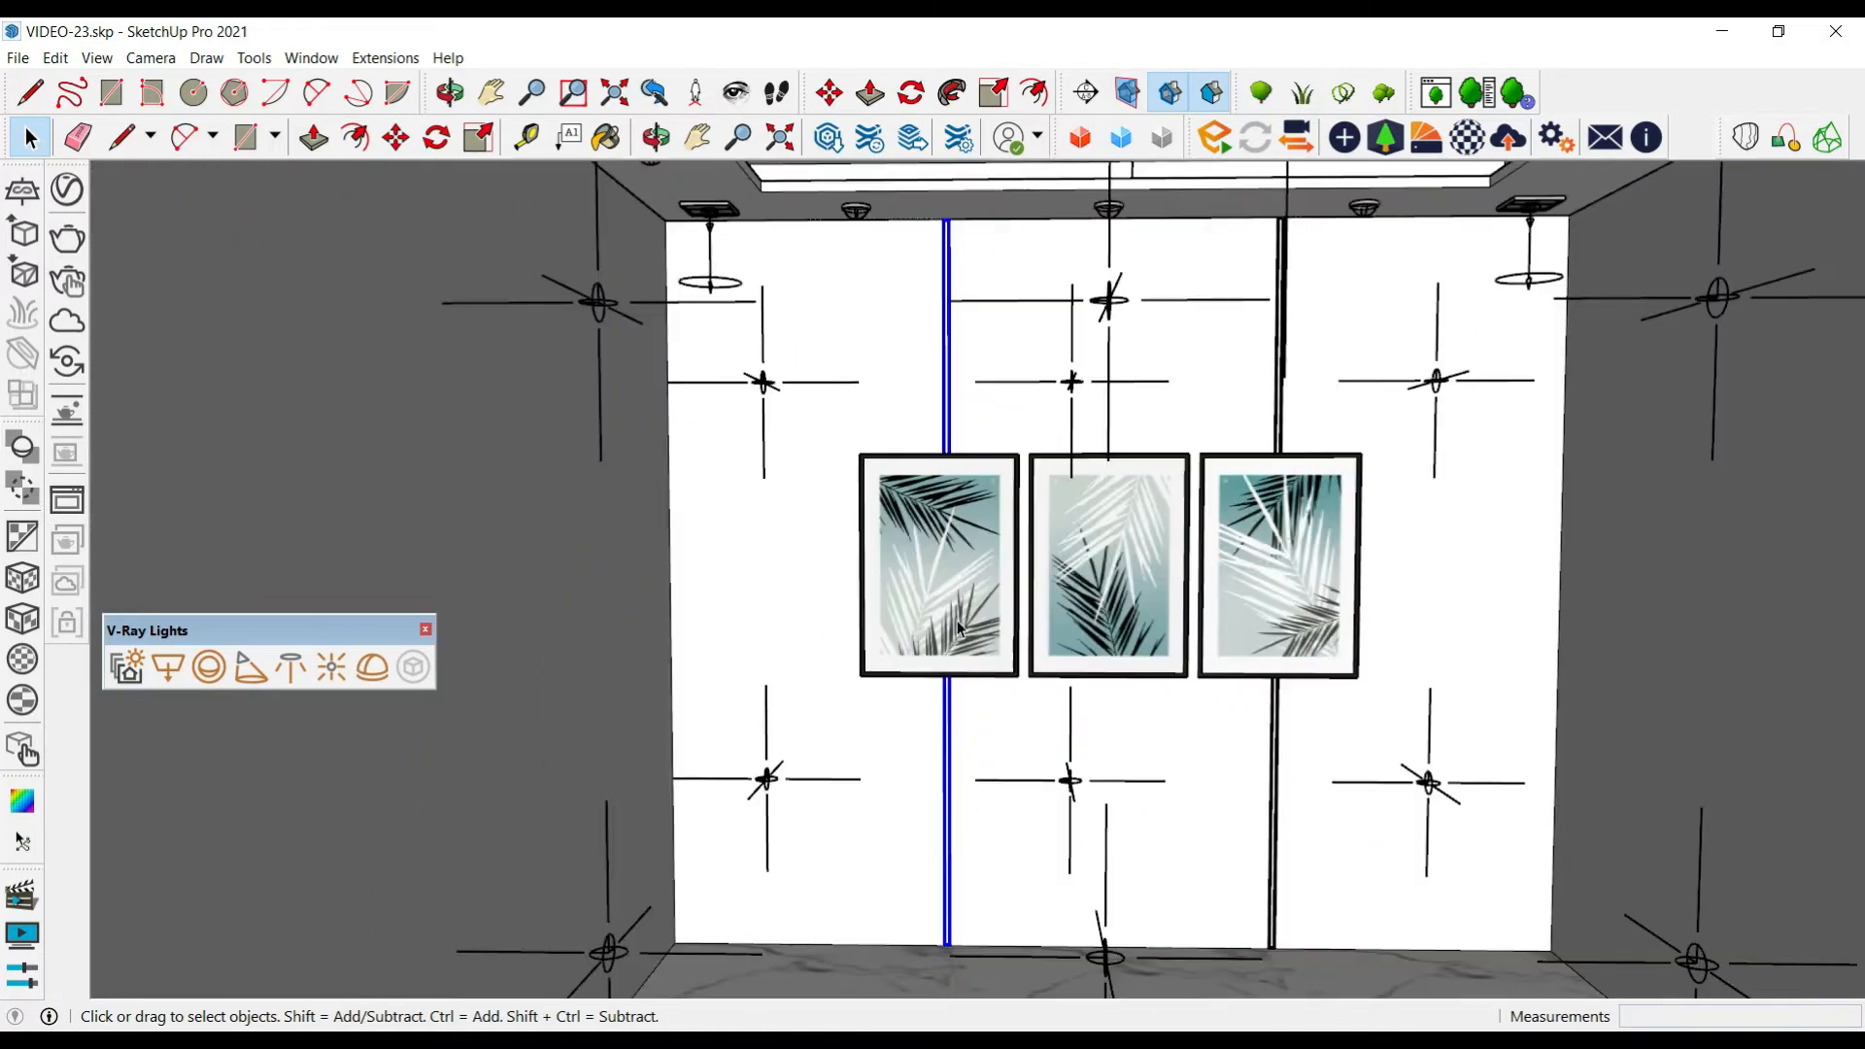
{"action": "scroll", "coordinate": [949, 222], "scroll_direction": "up", "scroll_amount": 6}
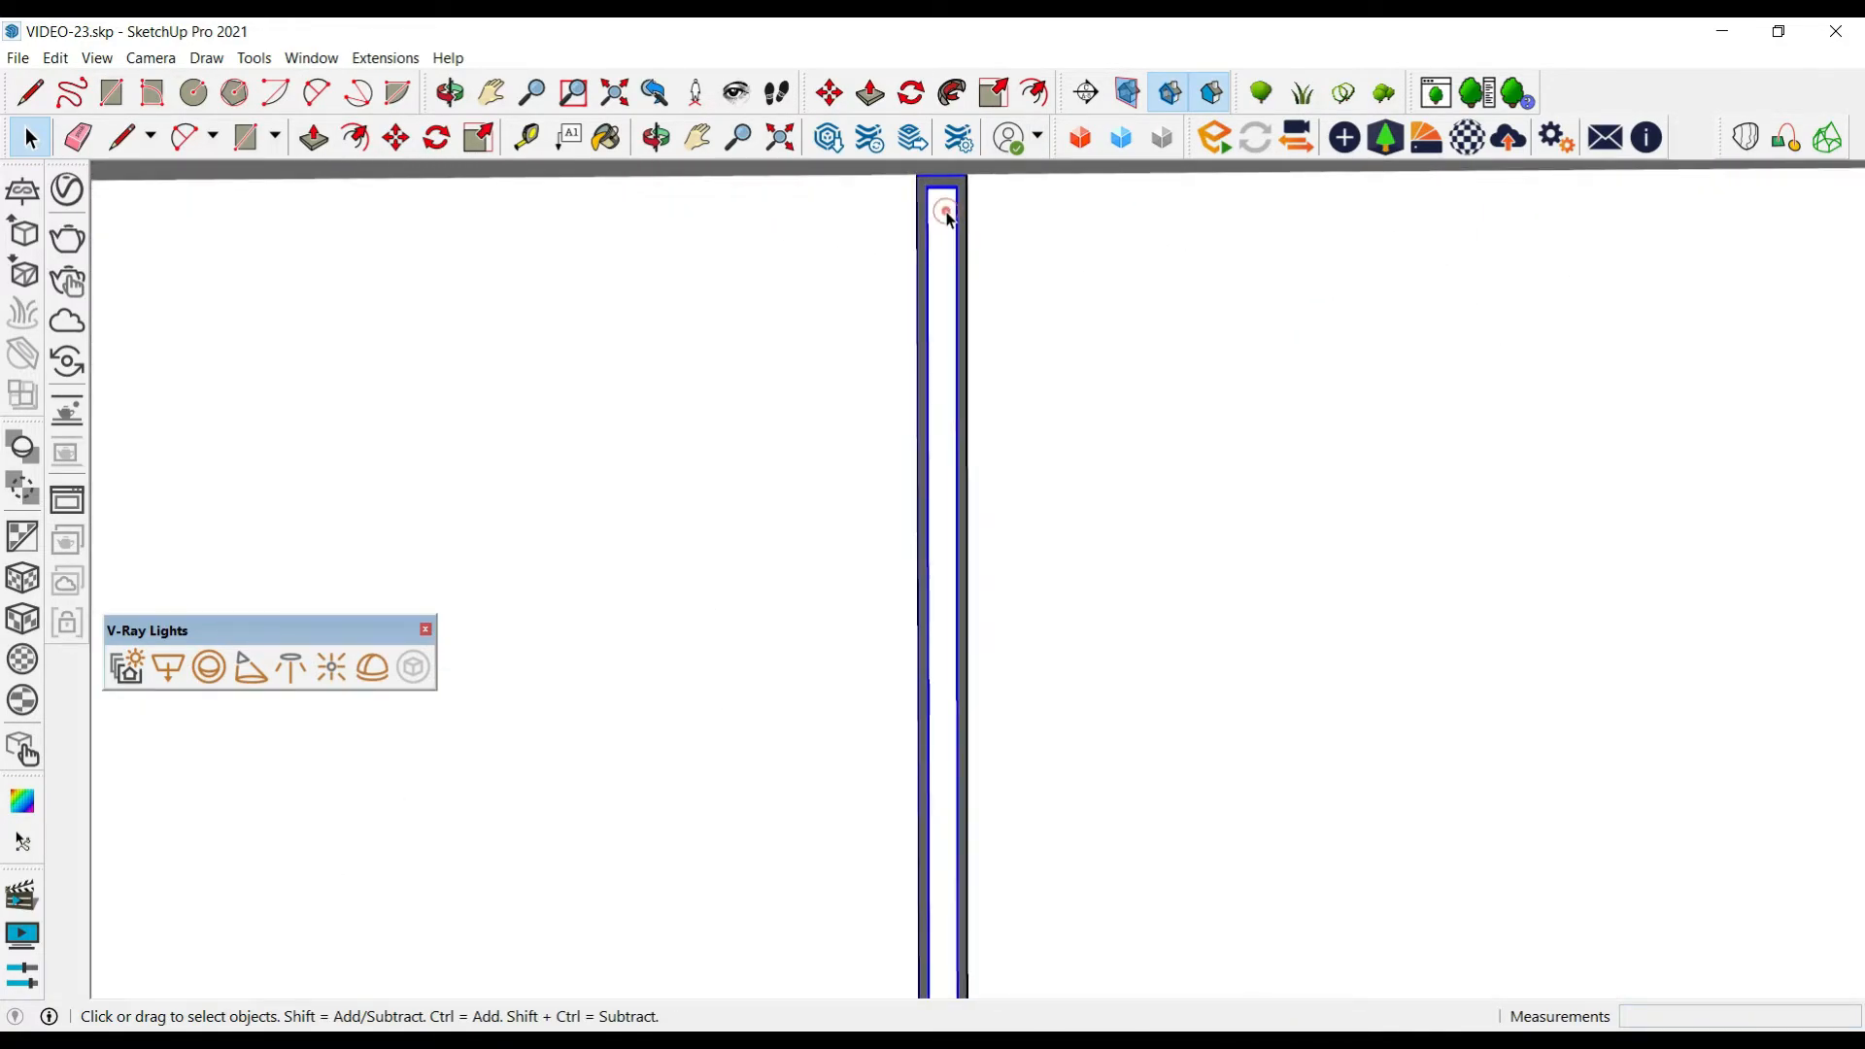
{"action": "key", "text": "m"}
{"action": "left_click", "coordinate": [945, 228]}
{"action": "left_click", "coordinate": [1195, 317]}
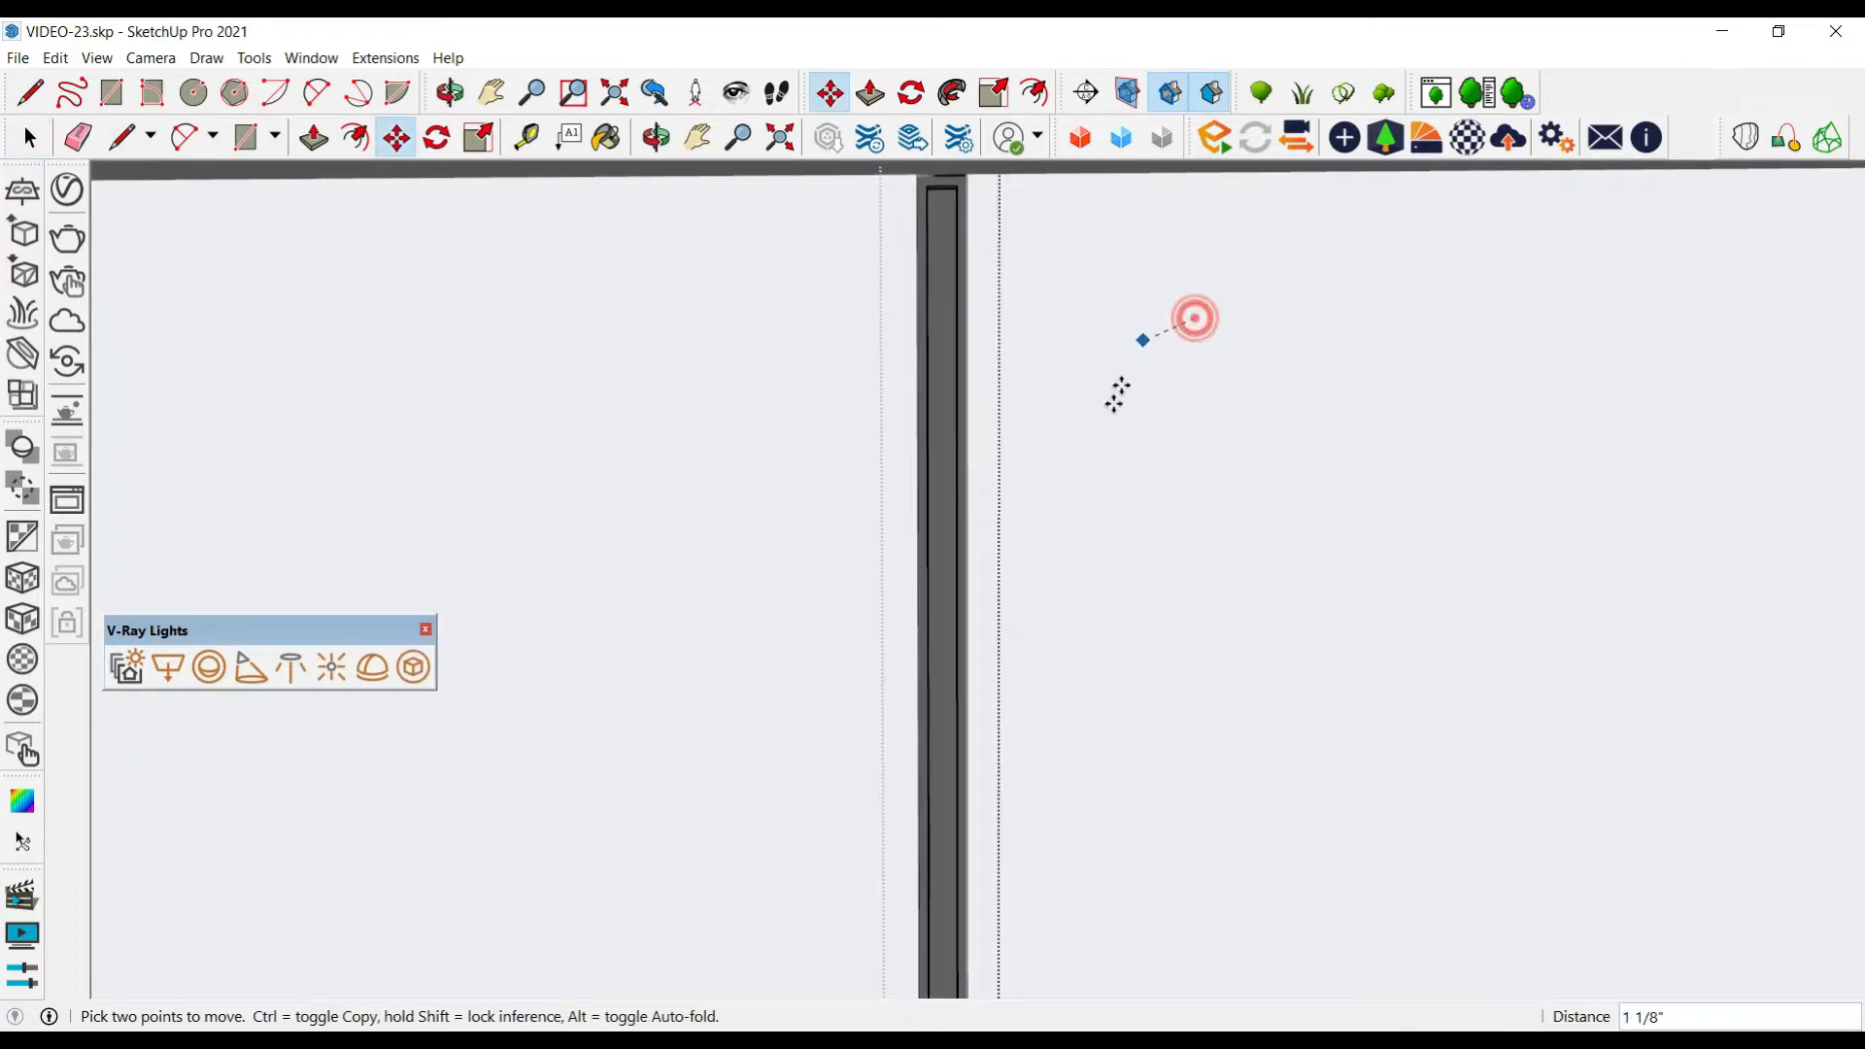
{"action": "key", "text": "Escape"}
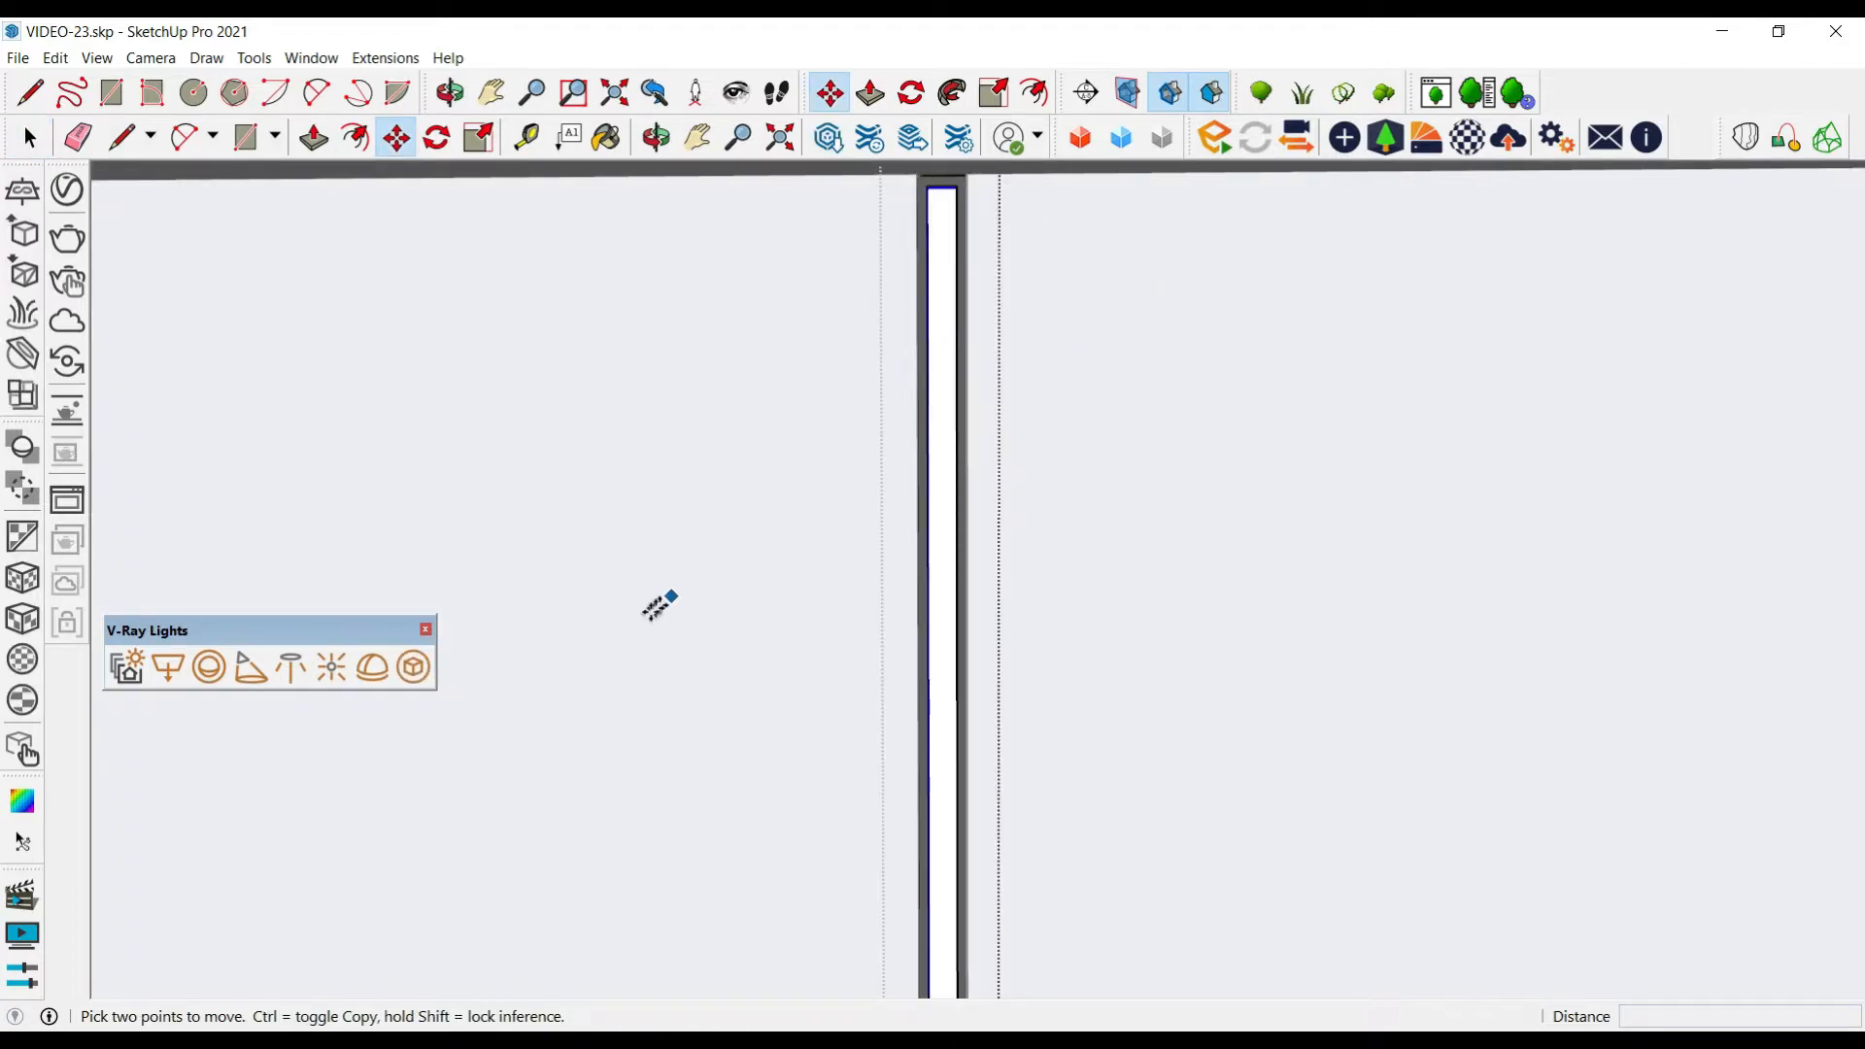
Convert the narrow strip inside the vertical wall profile into a V-Ray mesh light
{"action": "left_click", "coordinate": [415, 667]}
{"action": "scroll", "coordinate": [1069, 301], "scroll_direction": "down", "scroll_amount": 6}
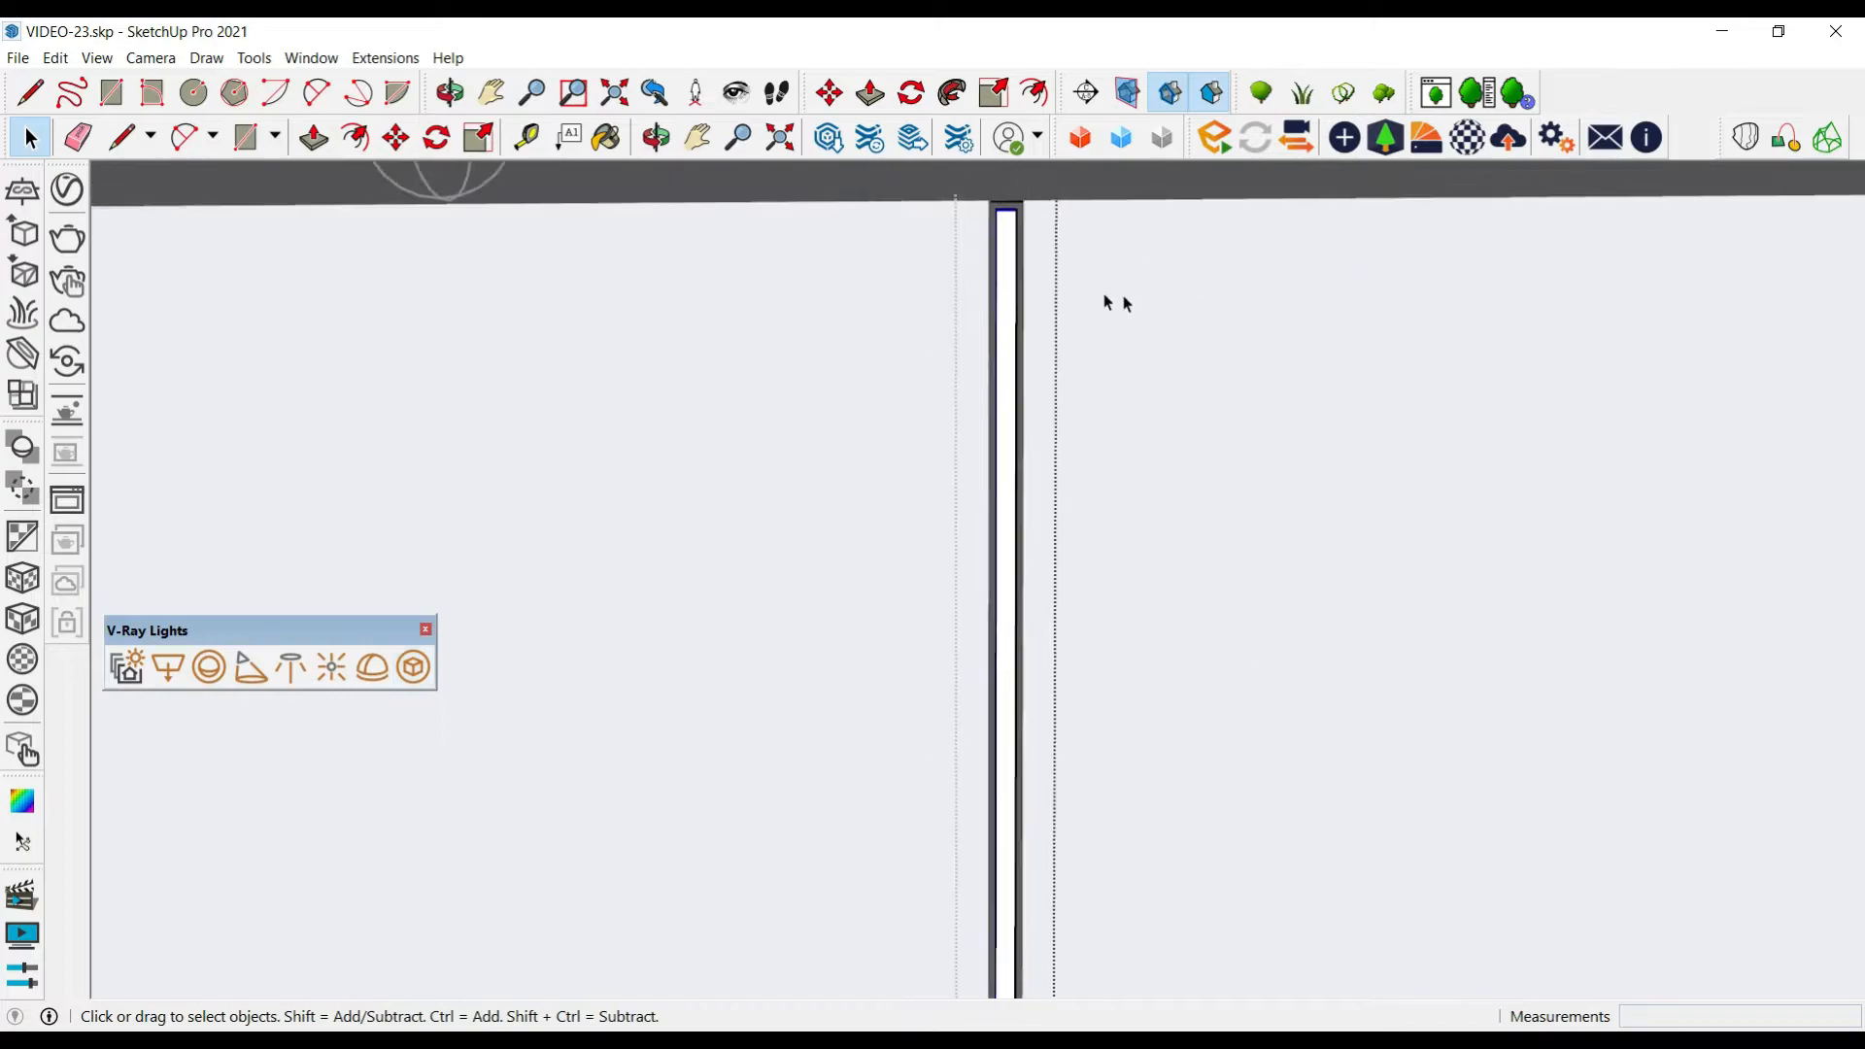
{"action": "scroll", "coordinate": [980, 307], "scroll_direction": "up", "scroll_amount": 5}
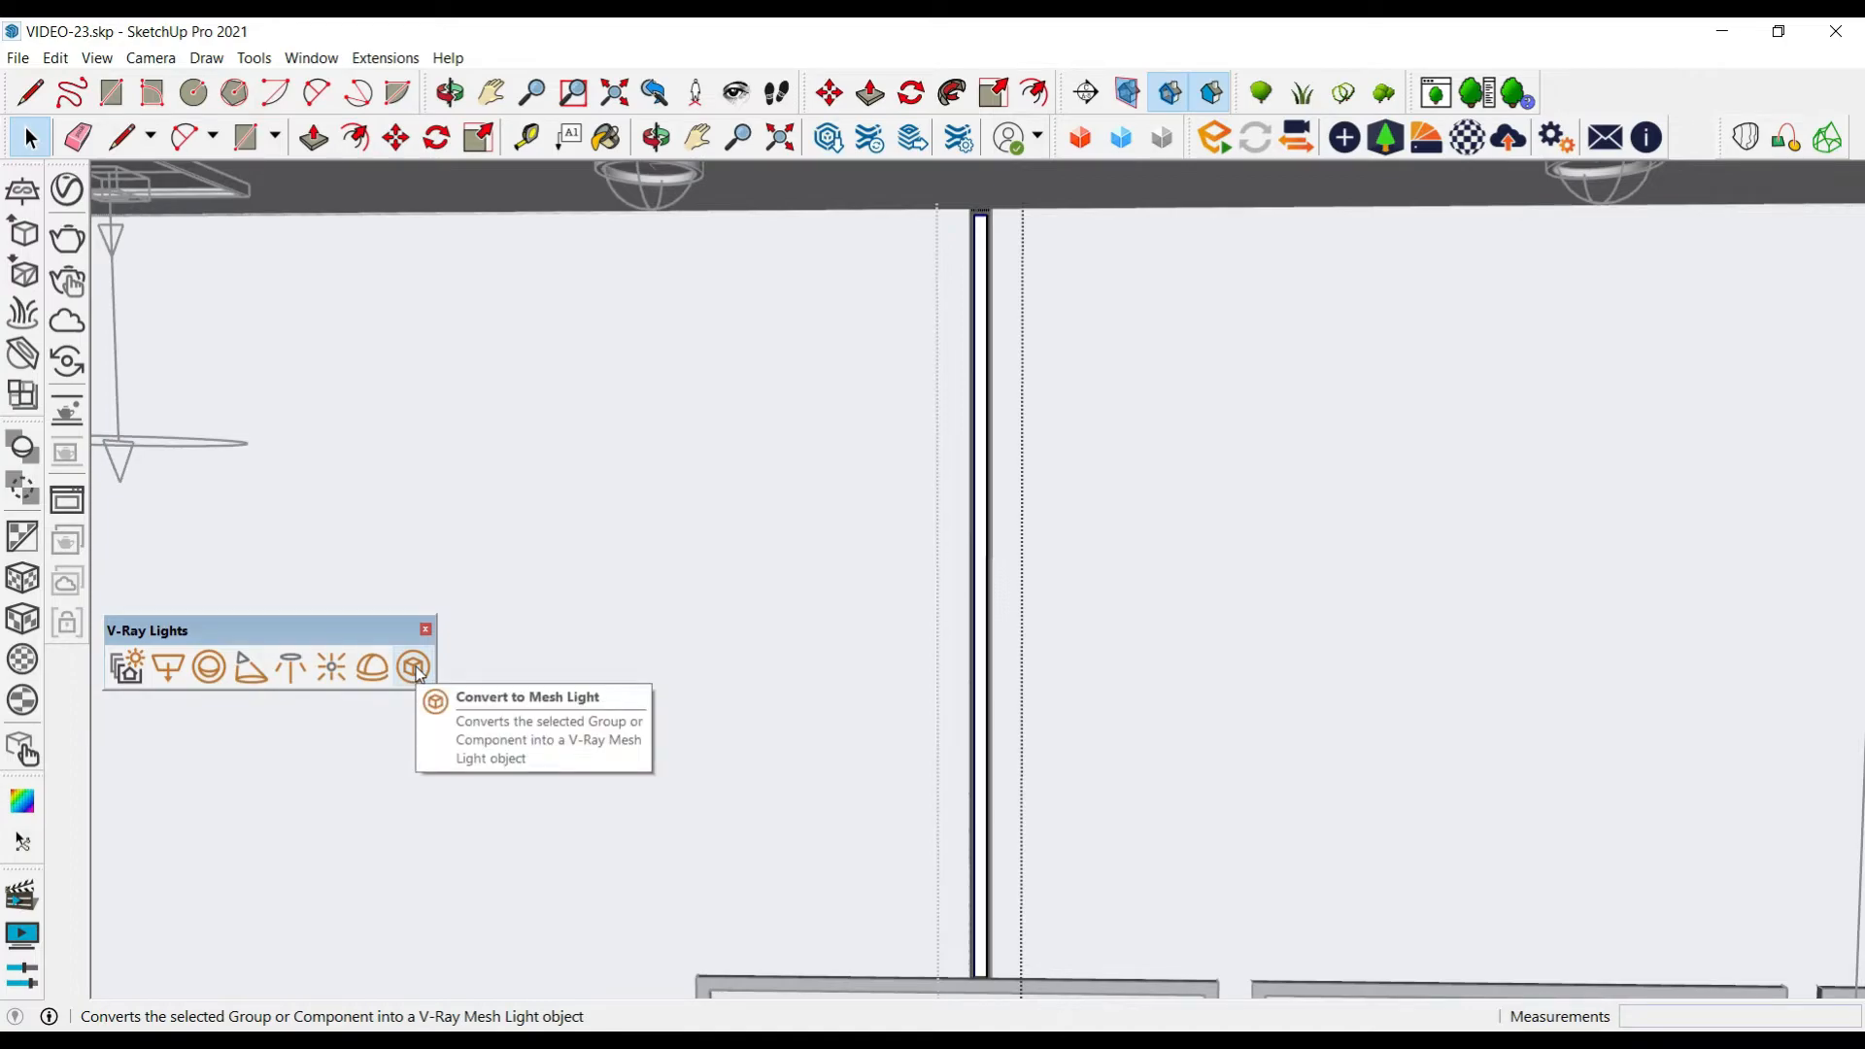
{"action": "scroll", "coordinate": [962, 437], "scroll_direction": "down", "scroll_amount": 7}
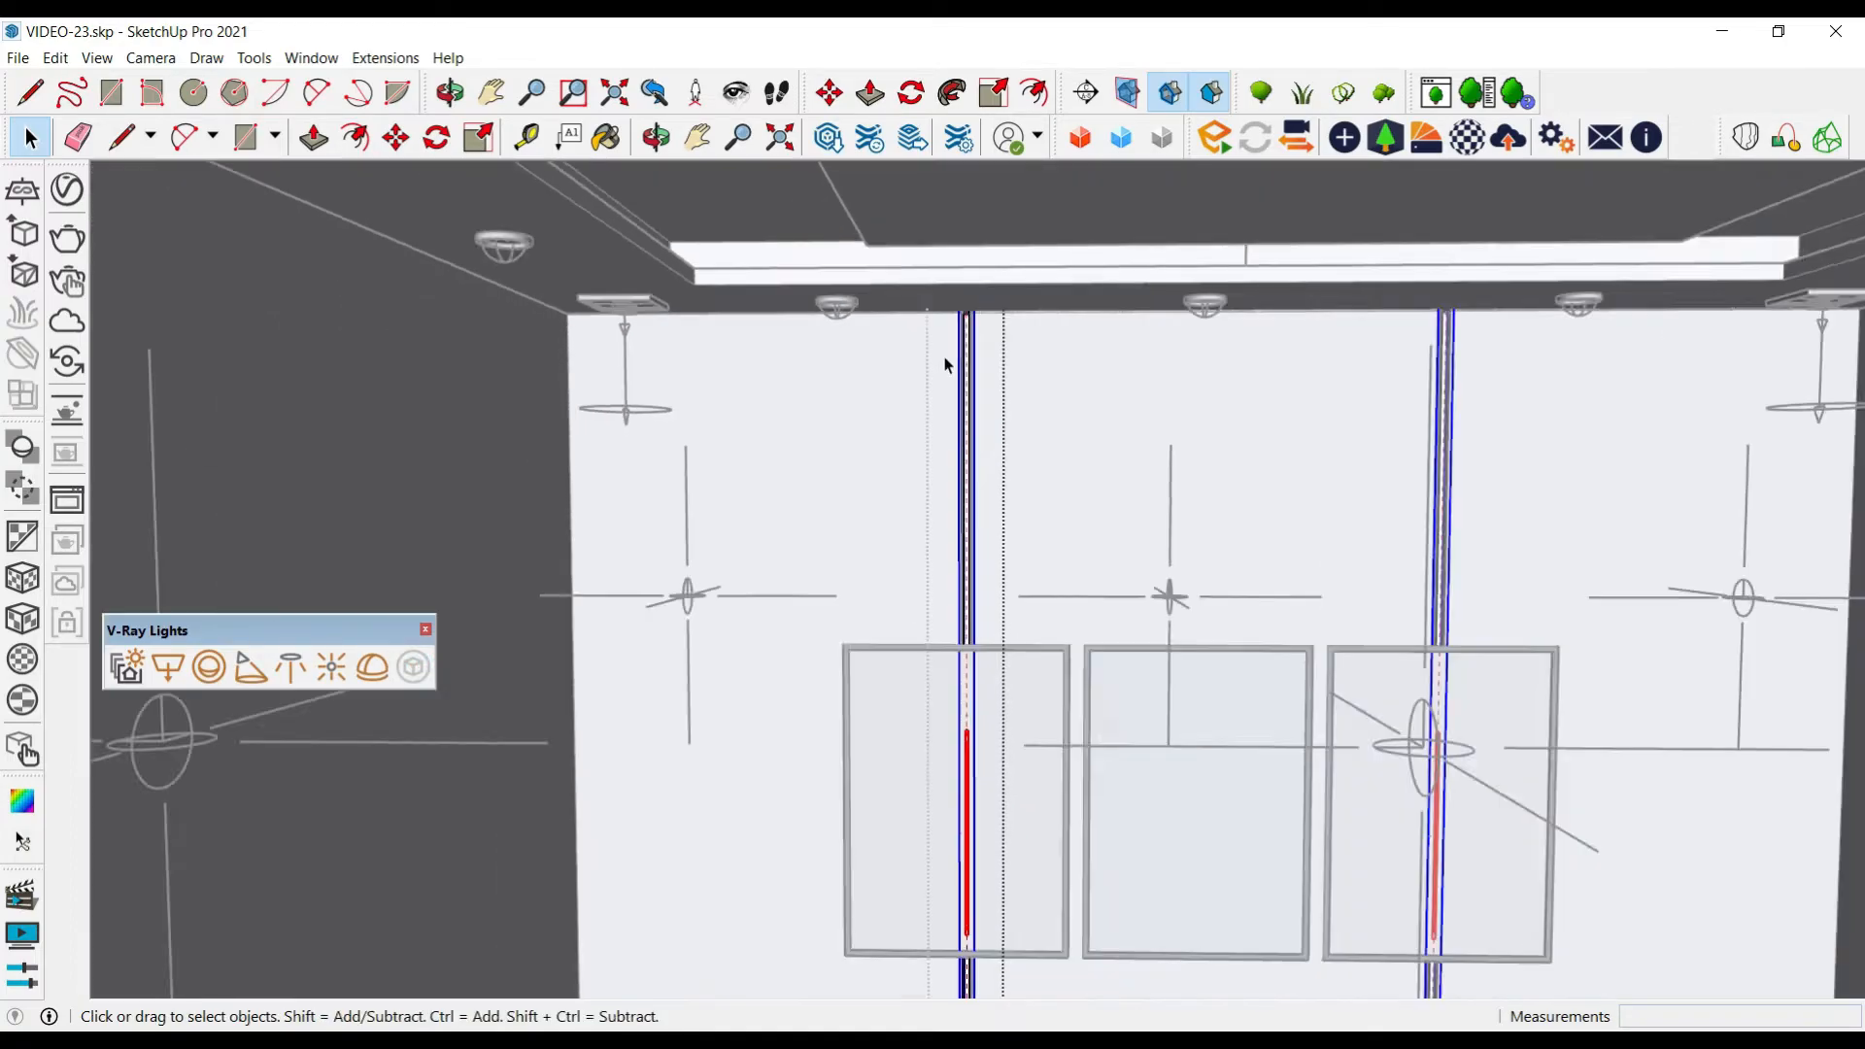
Select the mesh light in the wall profile behind the first picture and set its intensity to 50
{"action": "scroll", "coordinate": [984, 728], "scroll_direction": "up", "scroll_amount": 3}
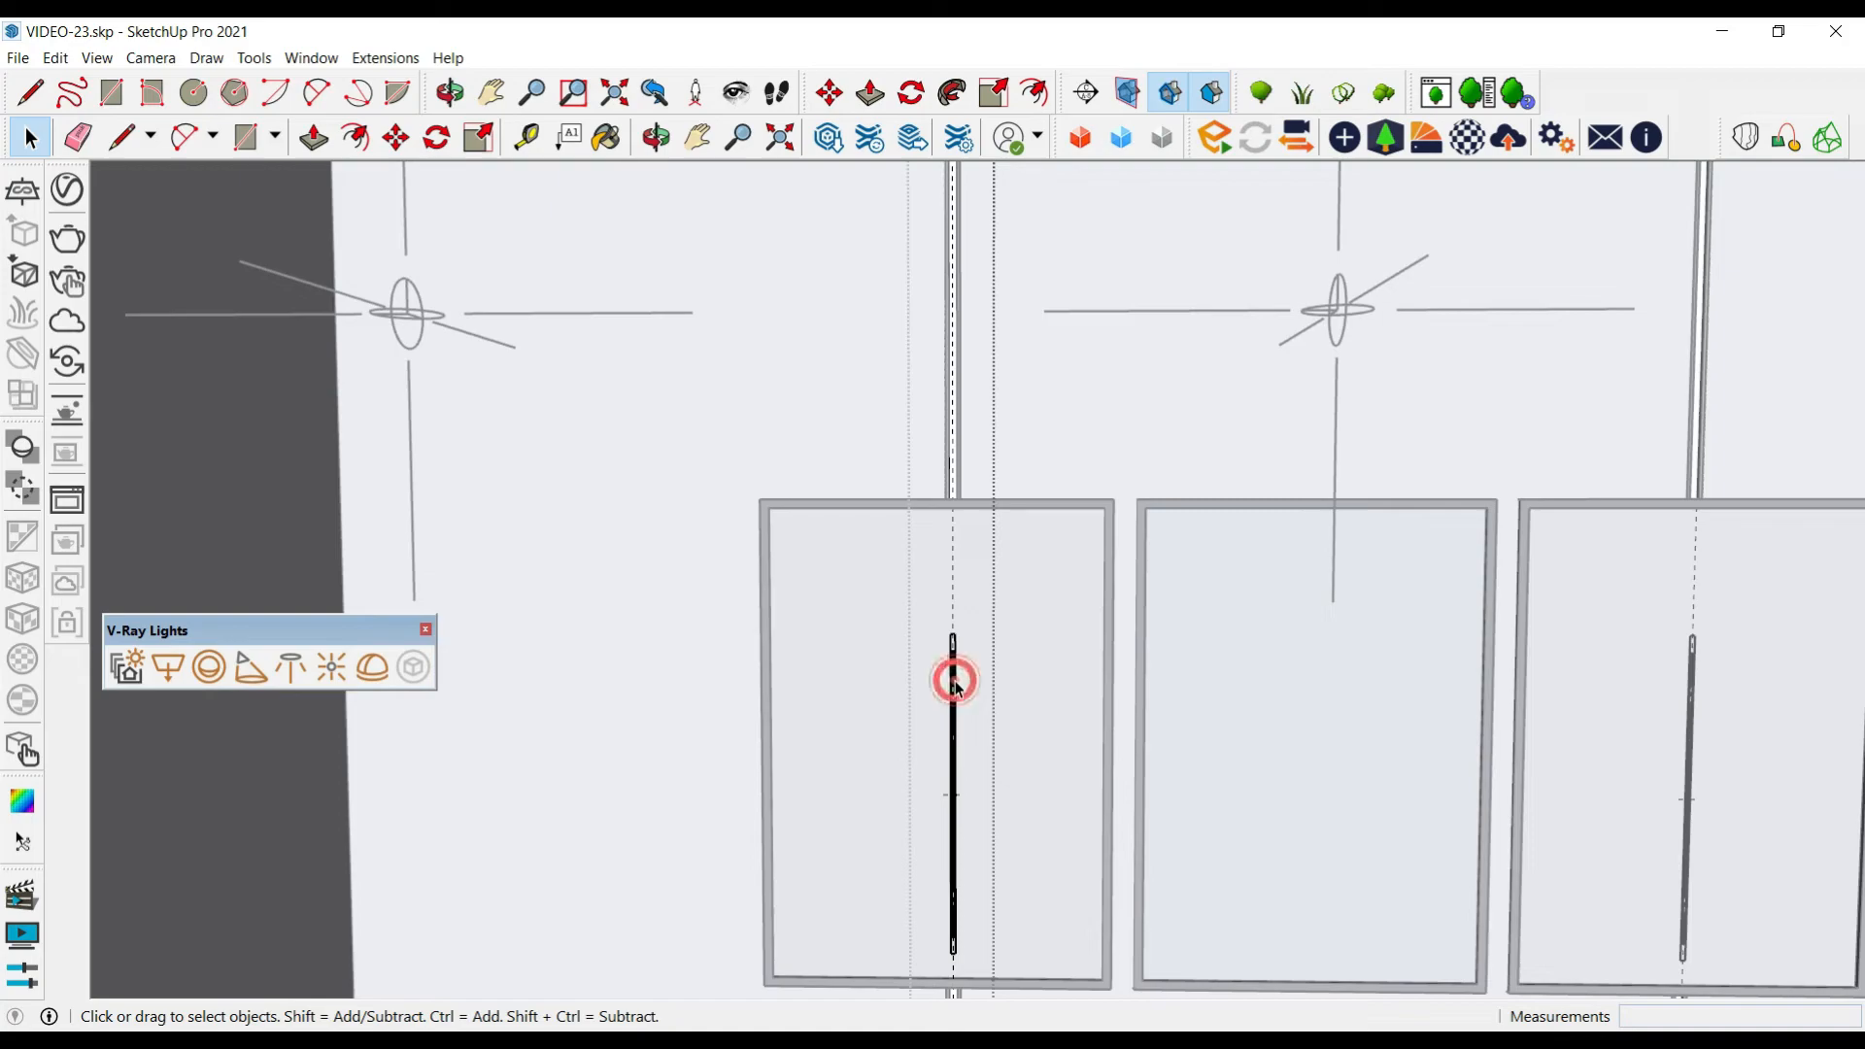
{"action": "scroll", "coordinate": [953, 641], "scroll_direction": "up", "scroll_amount": 3}
{"action": "left_click", "coordinate": [950, 626]}
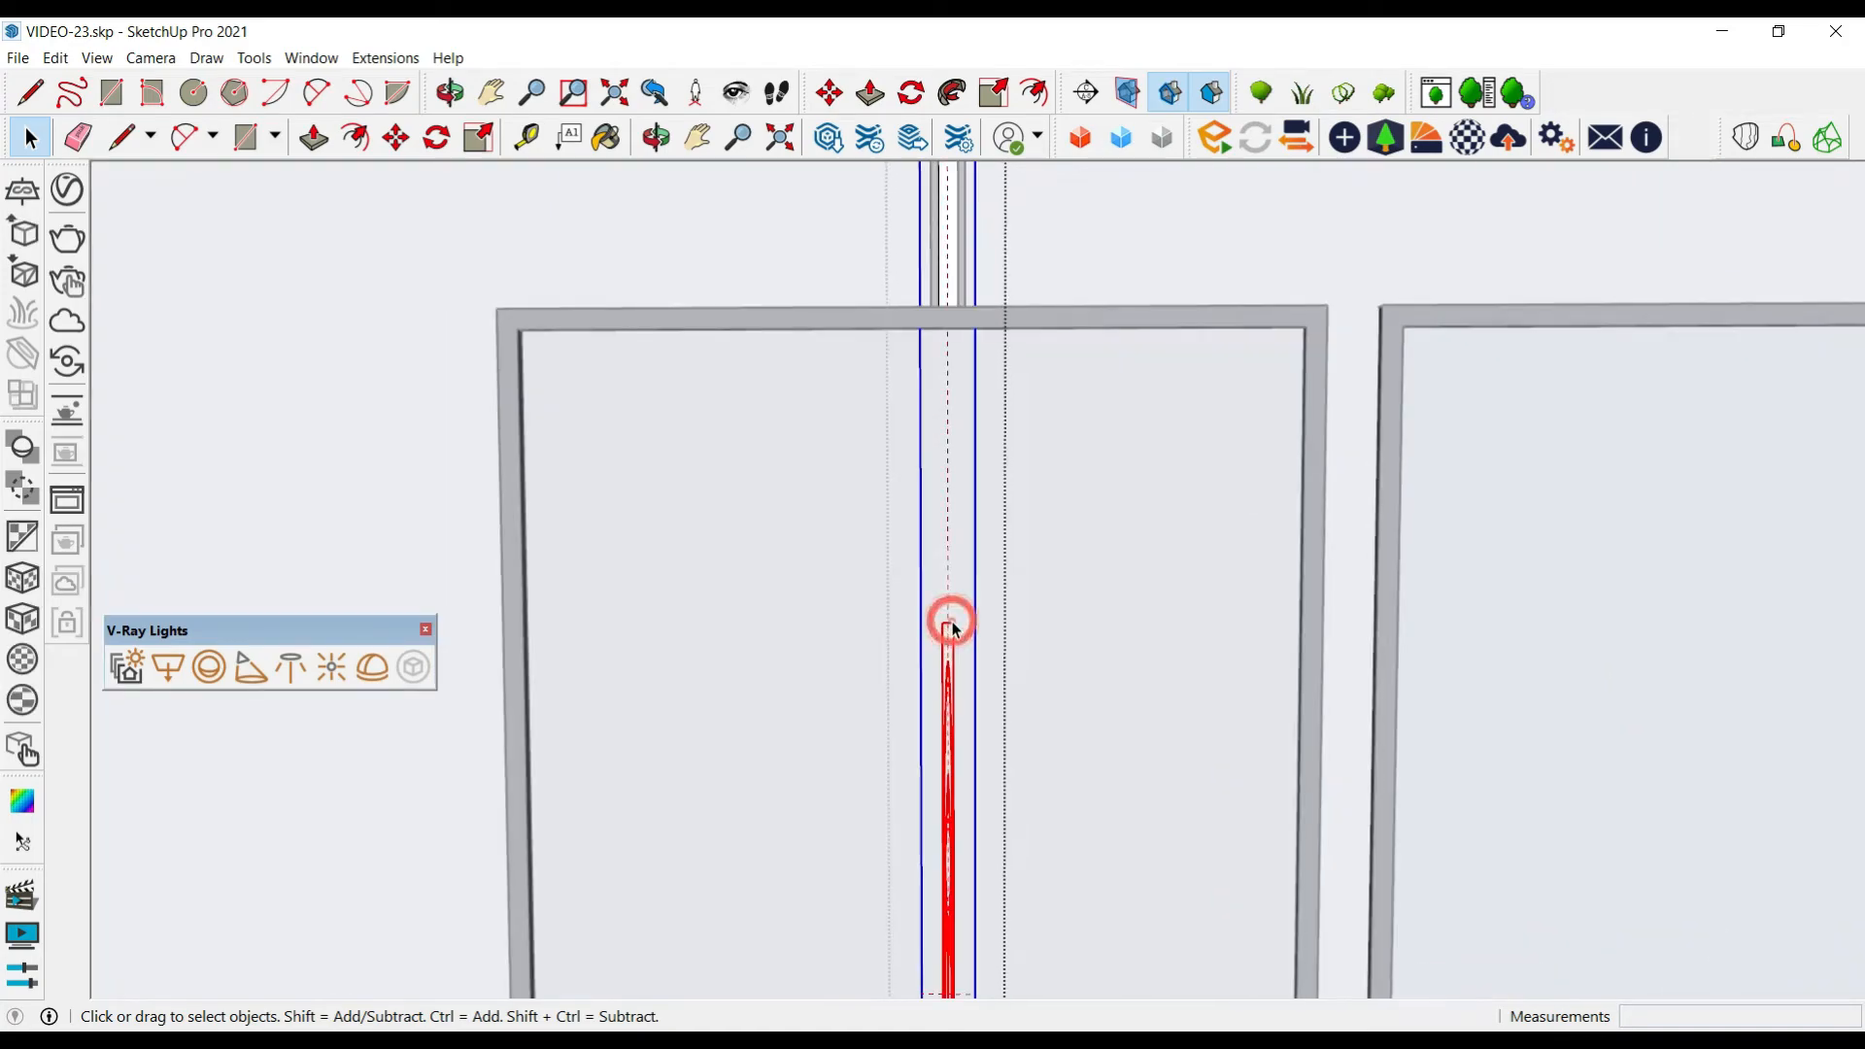
{"action": "left_click", "coordinate": [957, 627]}
{"action": "left_click", "coordinate": [950, 627]}
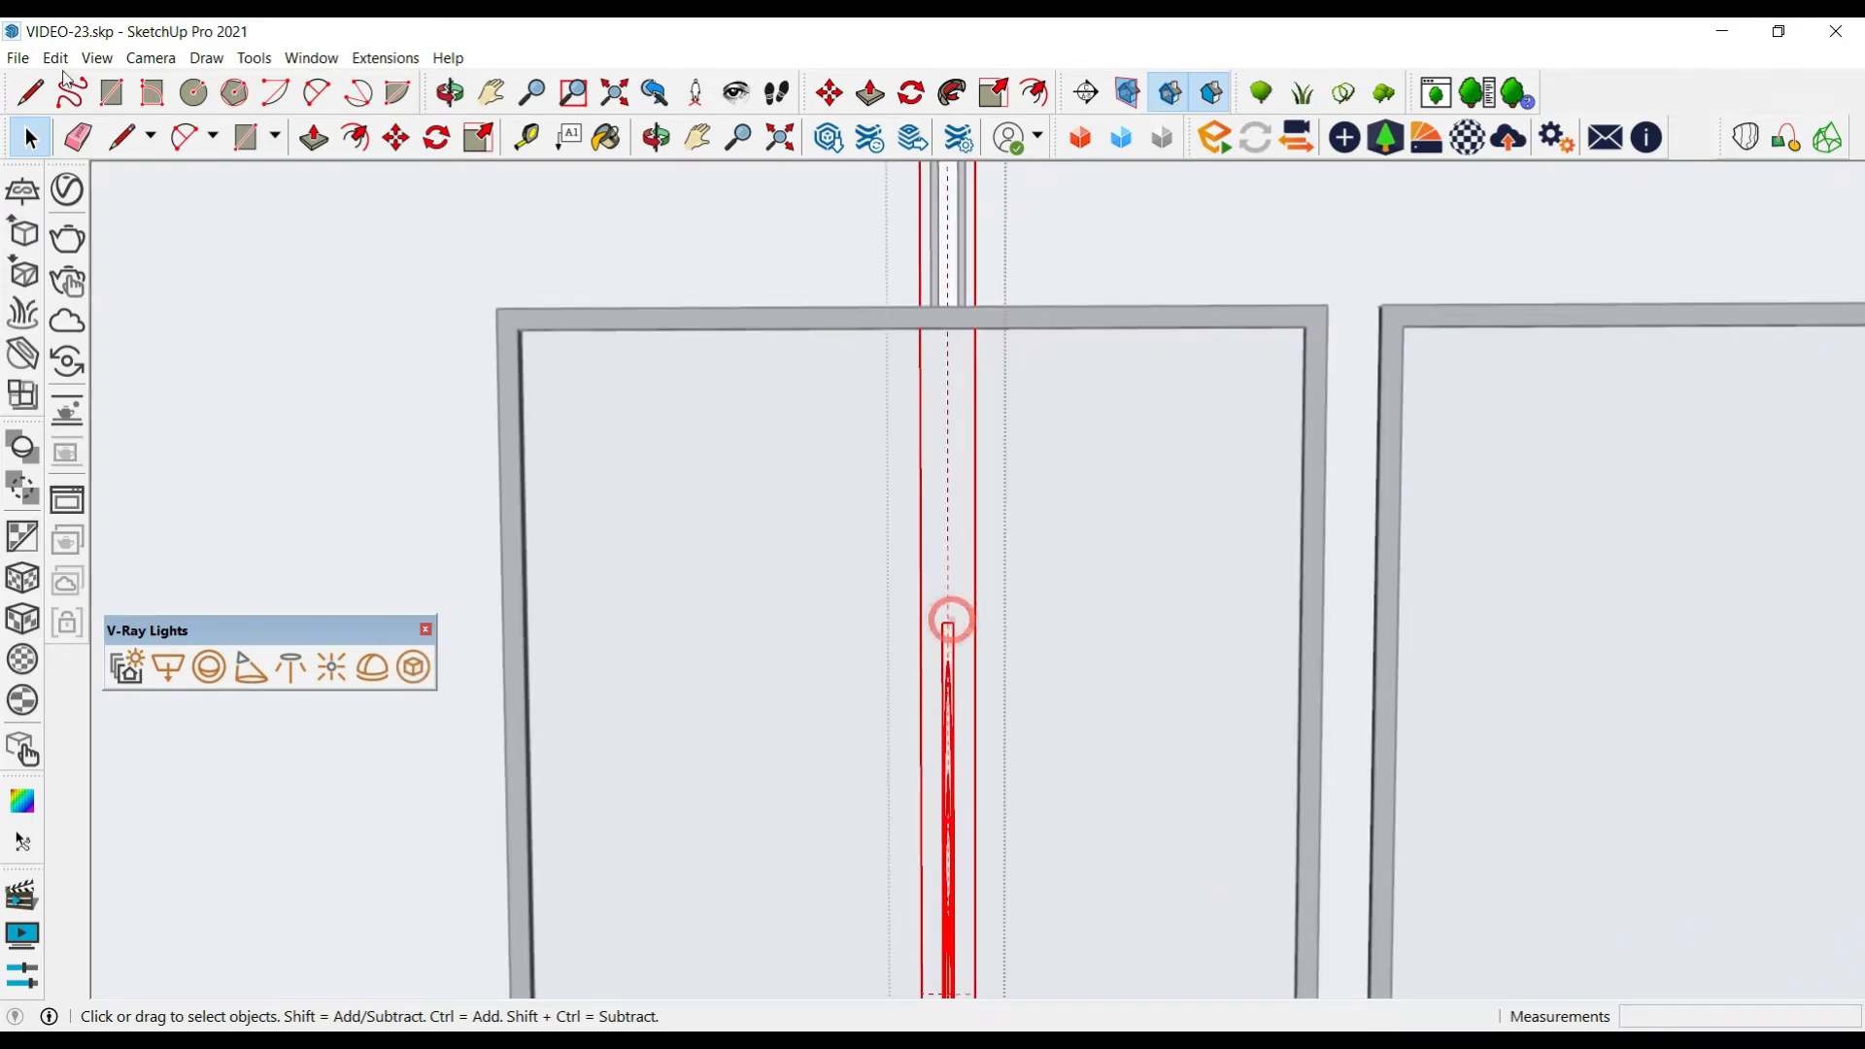
{"action": "left_click", "coordinate": [66, 188]}
{"action": "double_click", "coordinate": [679, 639]}
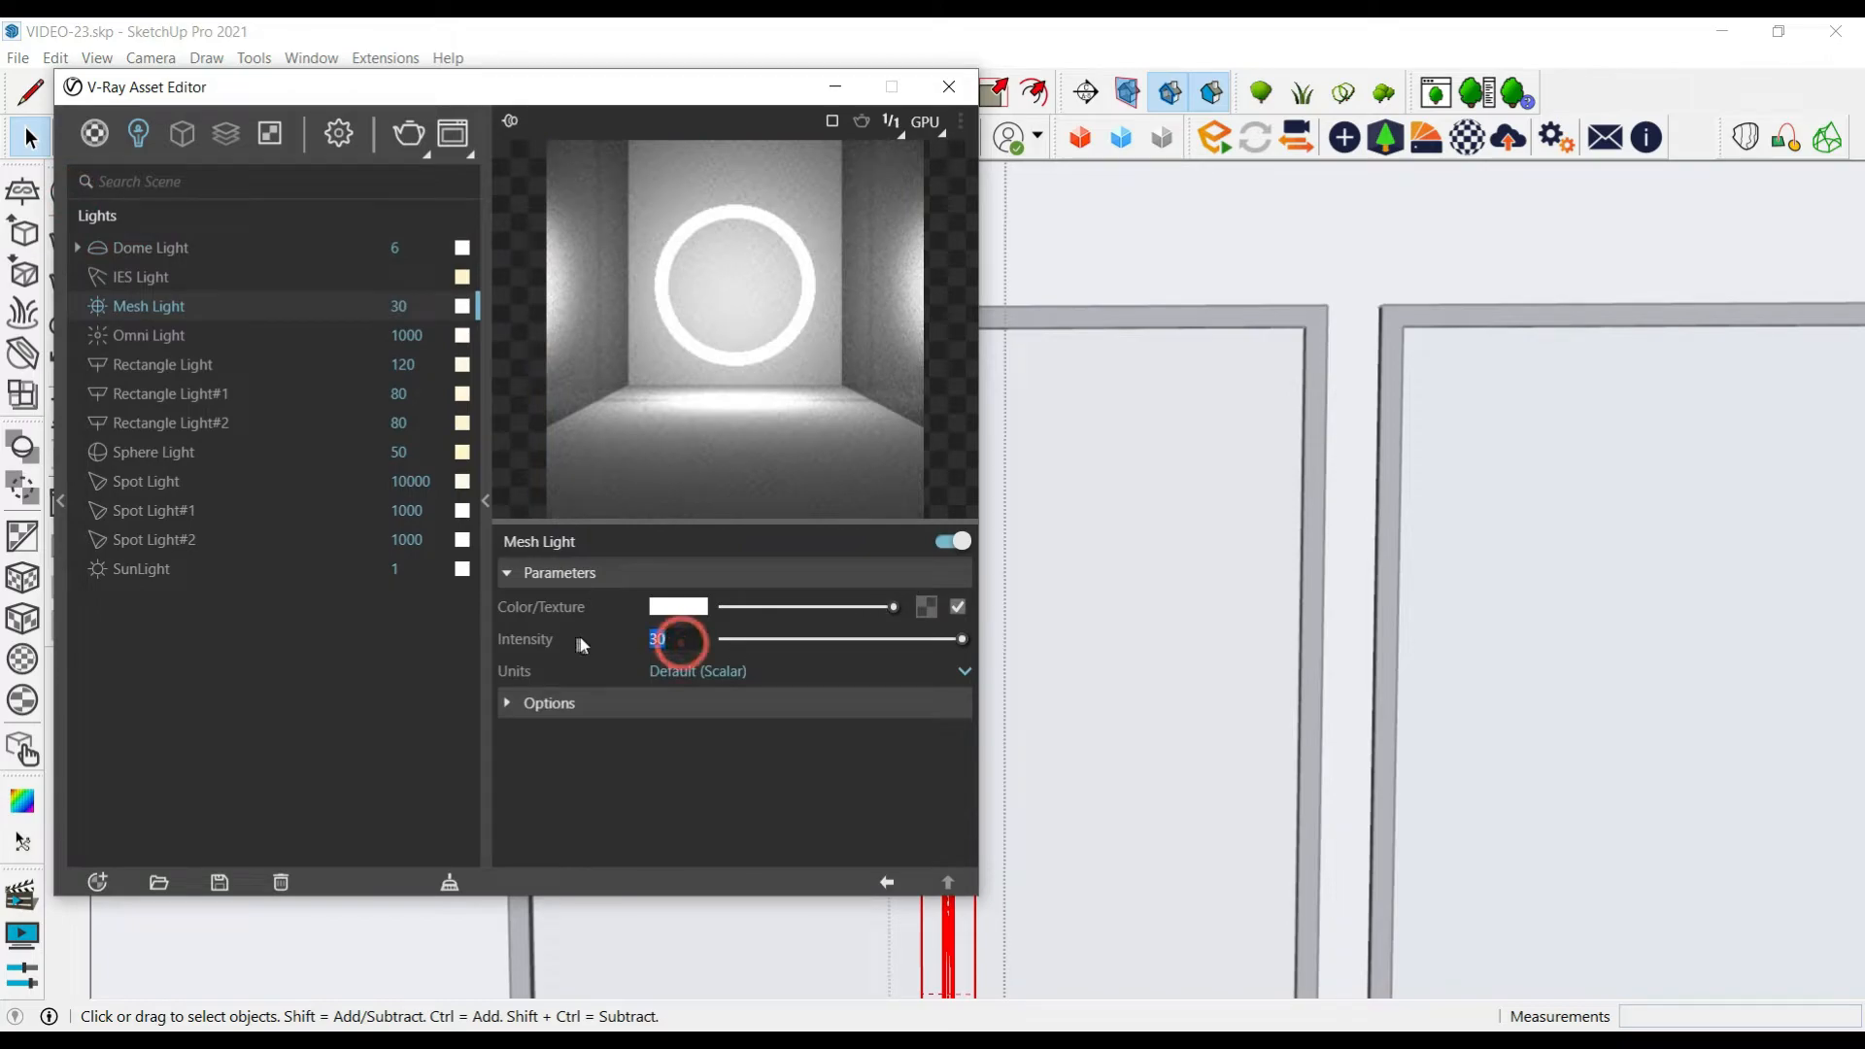
{"action": "type", "text": "50"}
Set the mesh light's color to a pale warm yellow of about R 1, G 0.971, B 0.855
{"action": "left_click", "coordinate": [696, 604]}
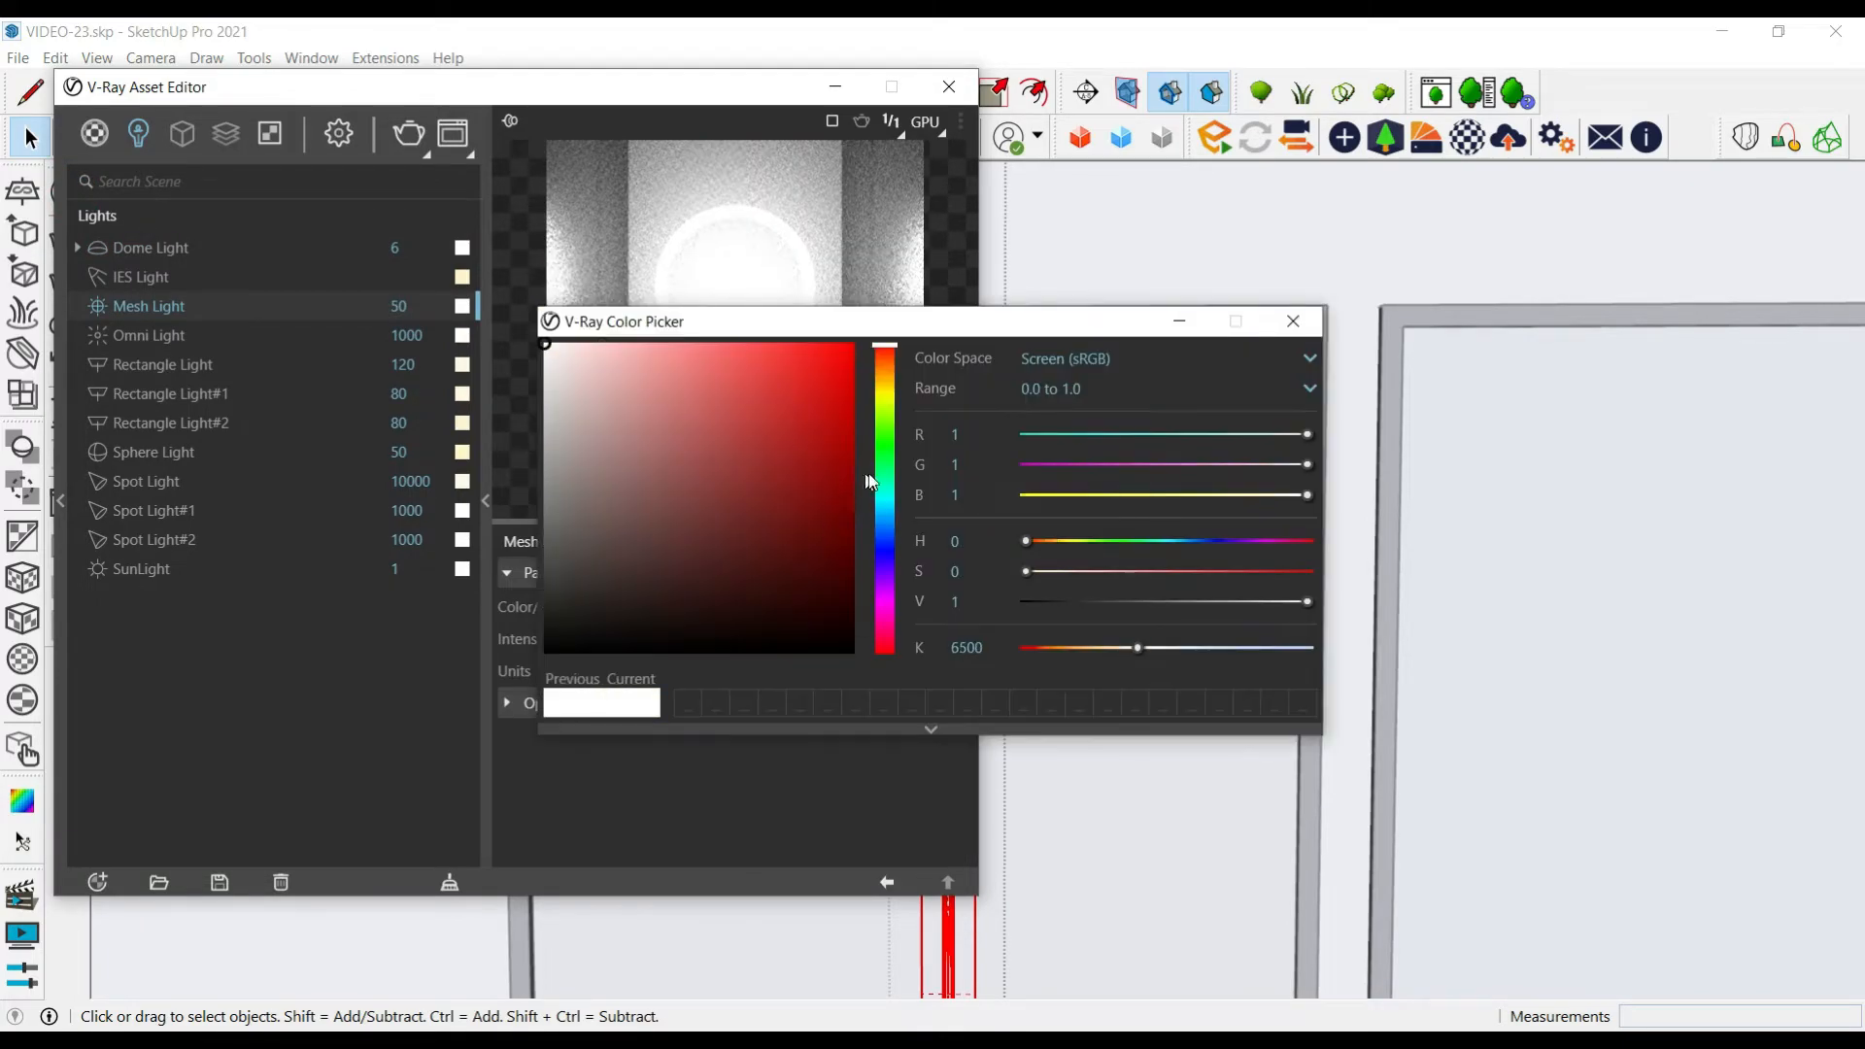
{"action": "left_click_drag", "start_coordinate": [880, 394], "coordinate": [885, 387]}
{"action": "left_click_drag", "start_coordinate": [754, 383], "coordinate": [618, 342]}
{"action": "left_click", "coordinate": [588, 342]}
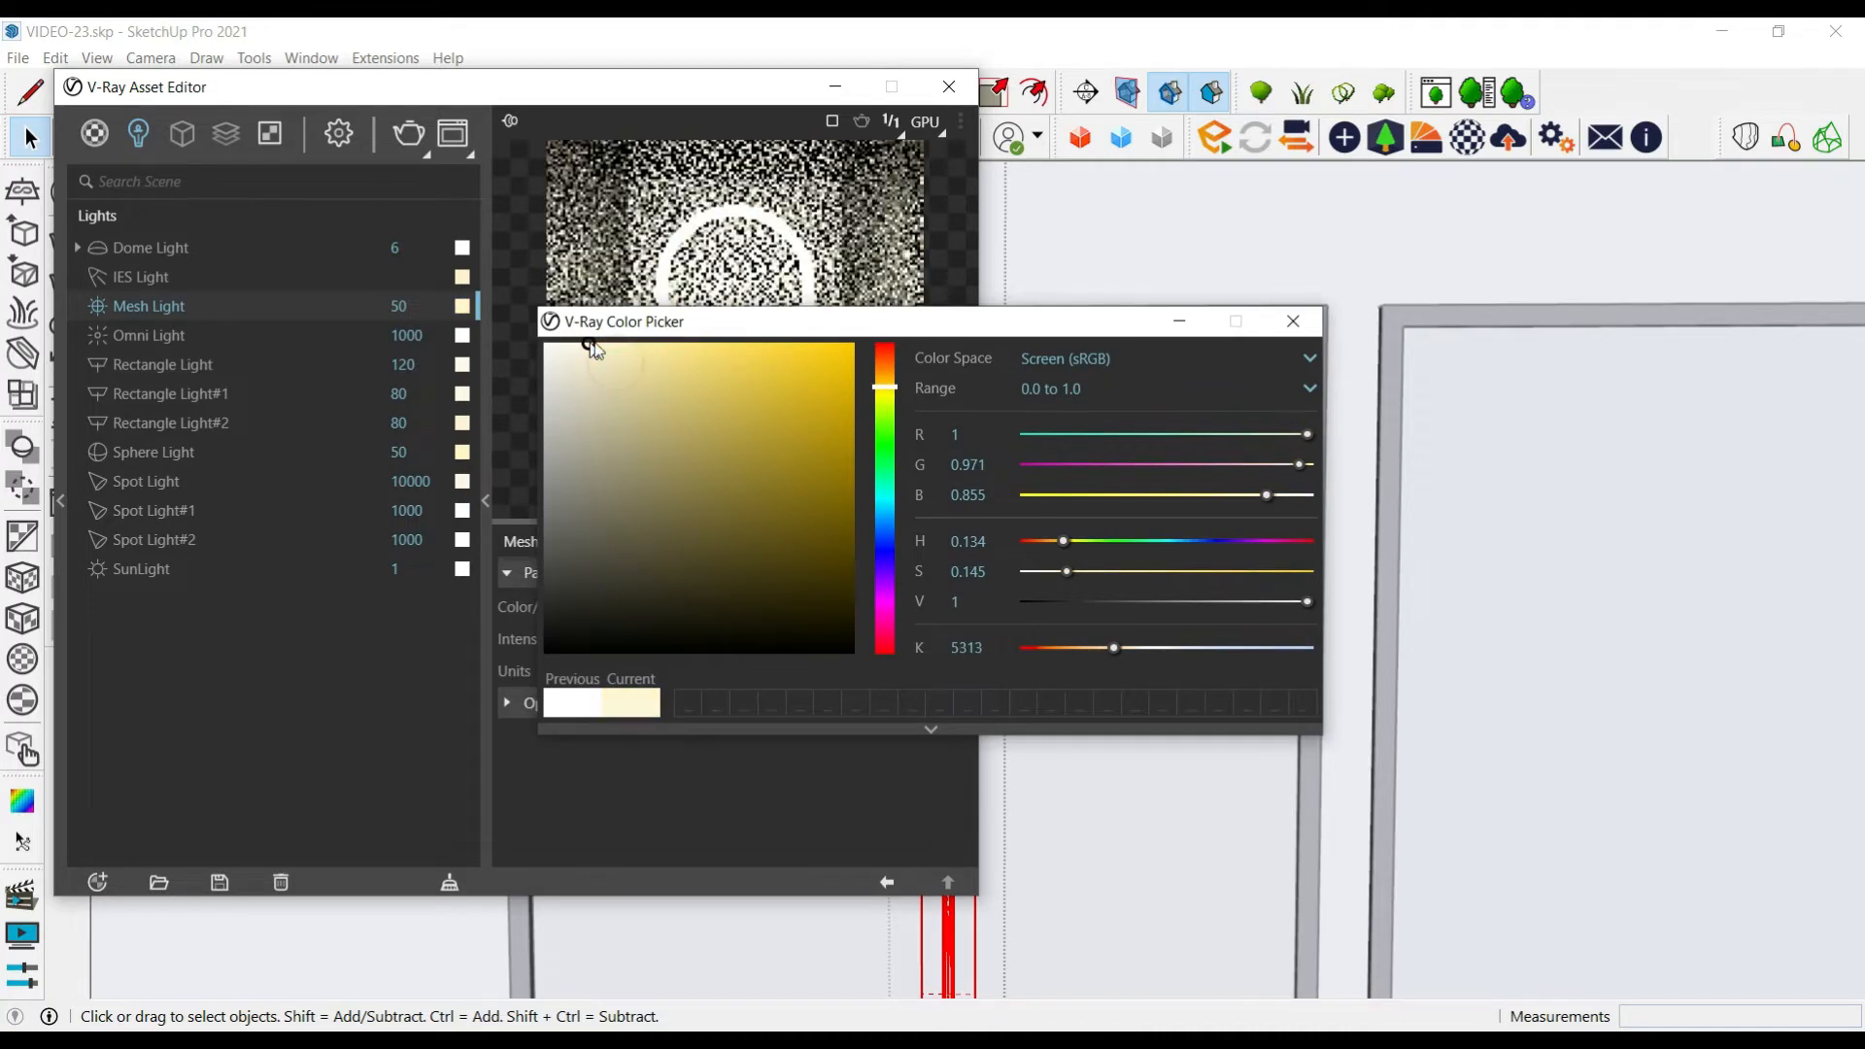
Close the mesh light's color and settings windows and frame an interior view facing the back wall with its three pictures
{"action": "left_click", "coordinate": [1292, 322]}
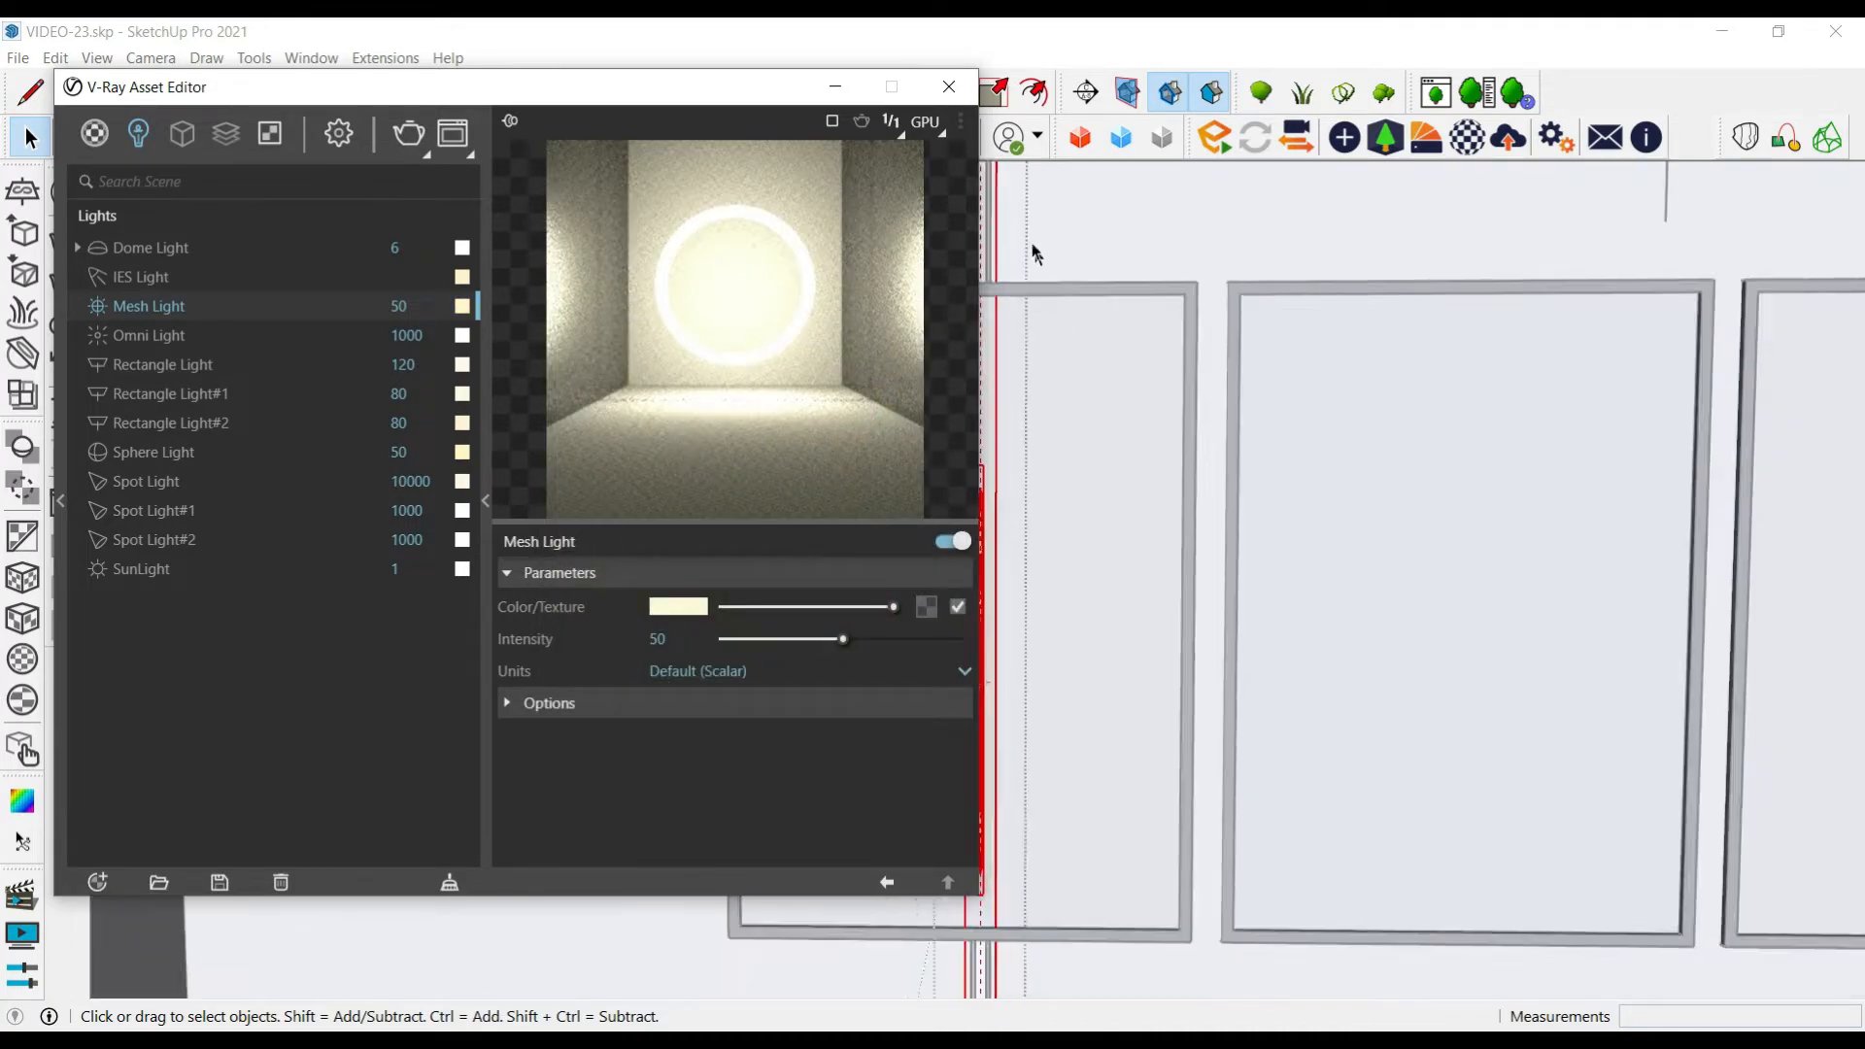
{"action": "left_click", "coordinate": [962, 95]}
{"action": "scroll", "coordinate": [965, 541], "scroll_direction": "down", "scroll_amount": 4}
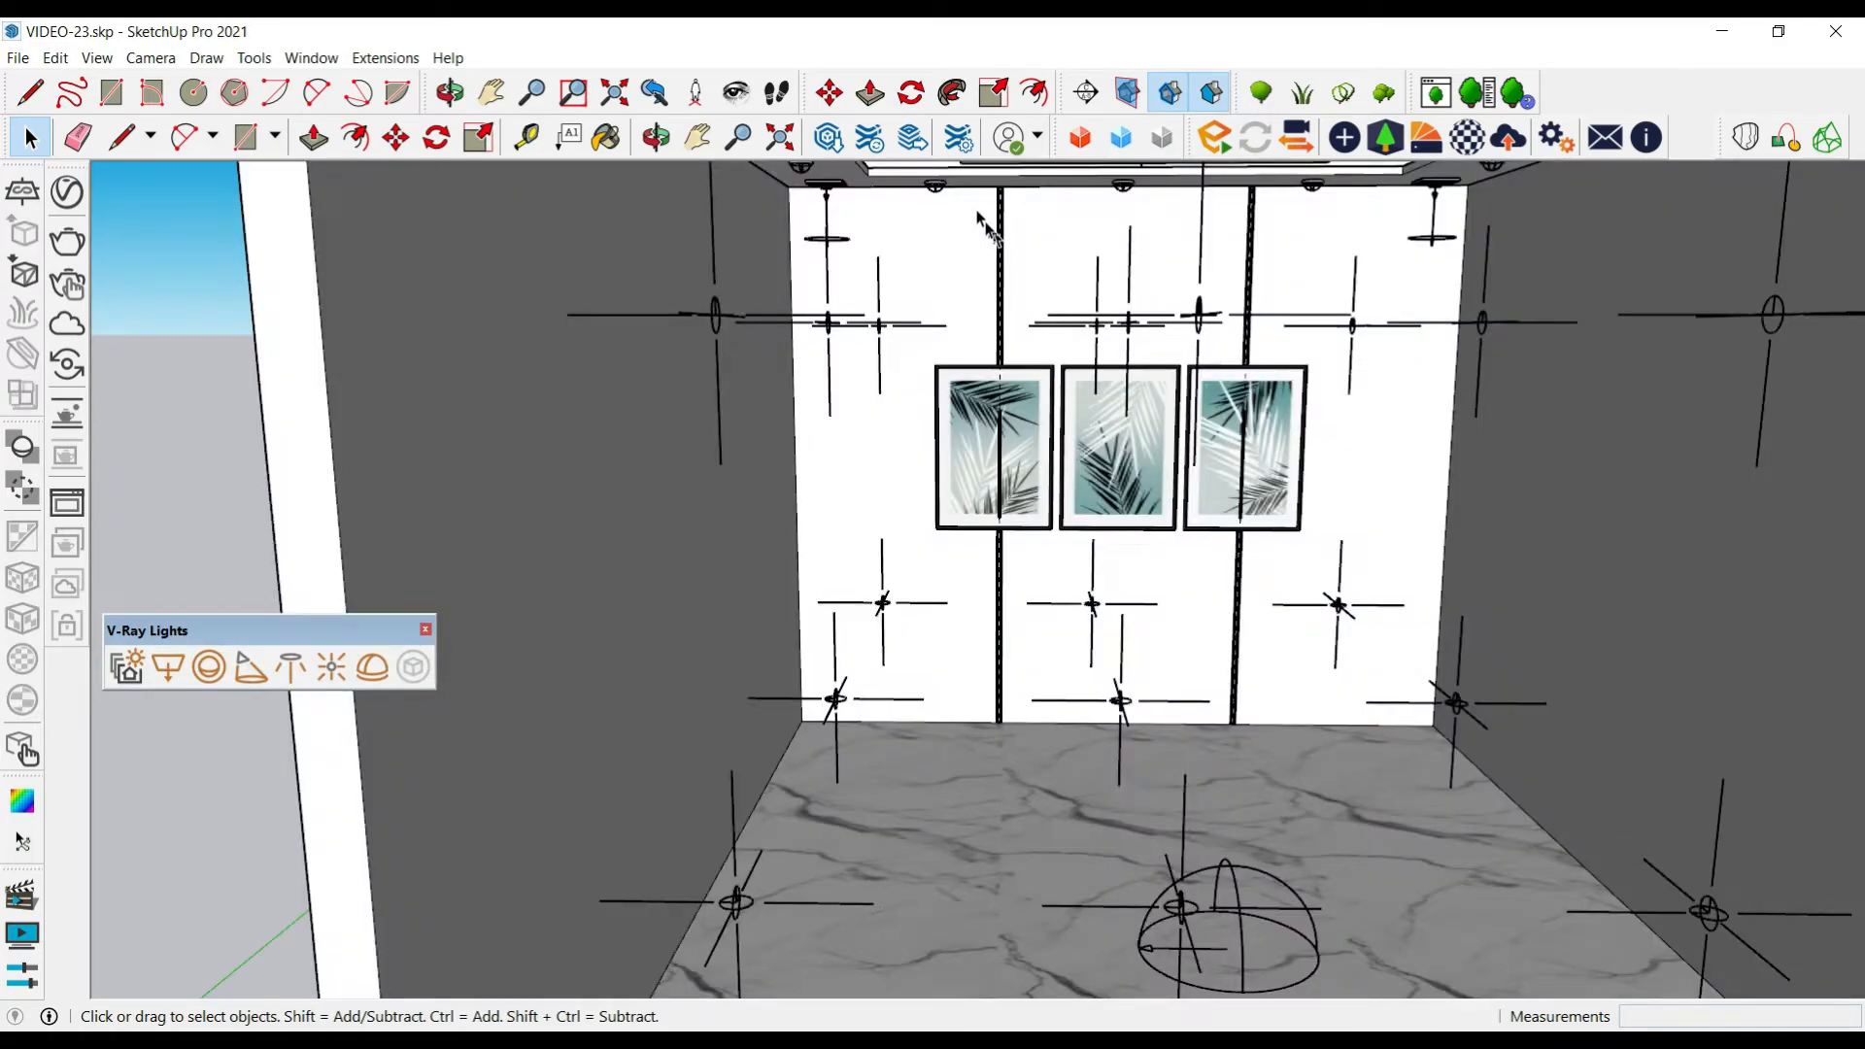
{"action": "left_click", "coordinate": [735, 94]}
{"action": "left_click_drag", "start_coordinate": [1127, 636], "coordinate": [1170, 573]}
{"action": "middle_click_drag", "start_coordinate": [1209, 643], "coordinate": [1162, 624]}
{"action": "left_click_drag", "start_coordinate": [1162, 625], "coordinate": [1195, 675]}
{"action": "middle_click_drag", "start_coordinate": [1197, 680], "coordinate": [1220, 675]}
{"action": "left_click_drag", "start_coordinate": [1220, 678], "coordinate": [1249, 630]}
{"action": "key", "text": "space"}
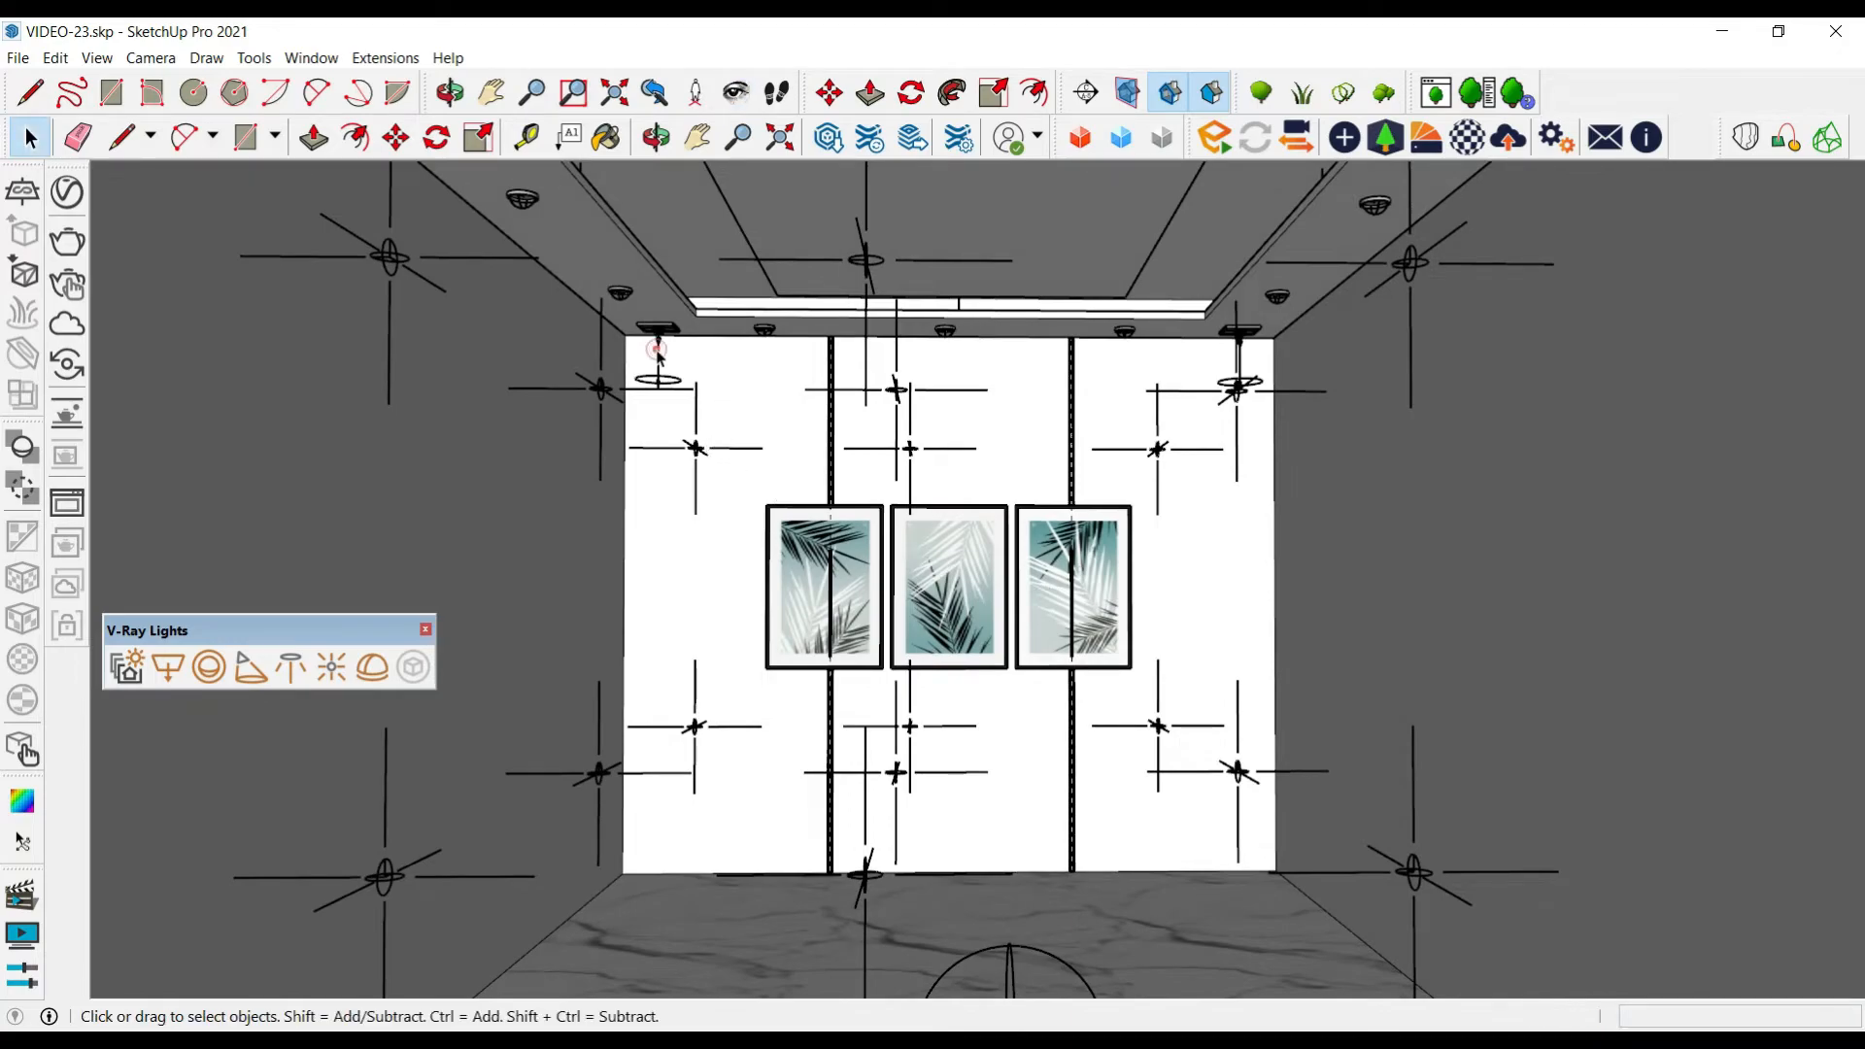
Load a different photometric file from the ies lights\2\Ies folder into the IES light at the back wall's upper corner
{"action": "double_click", "coordinate": [658, 357]}
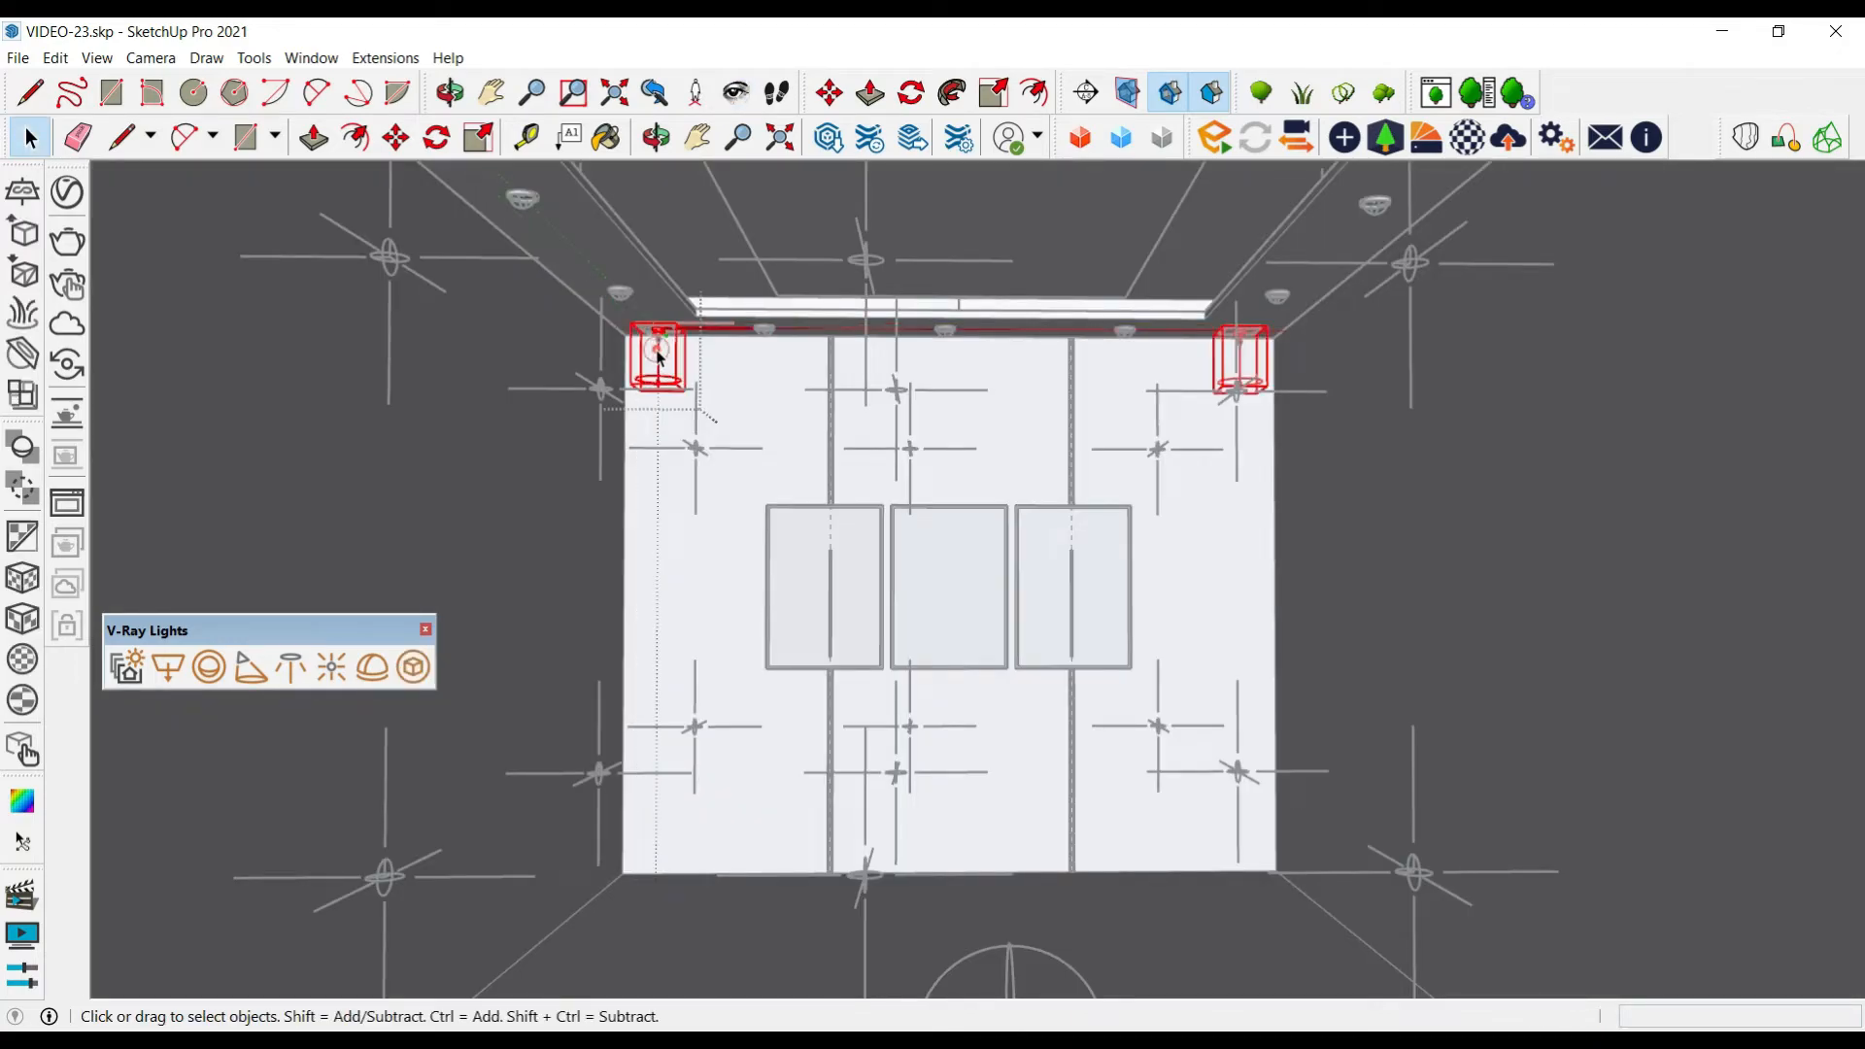
{"action": "left_click", "coordinate": [66, 191]}
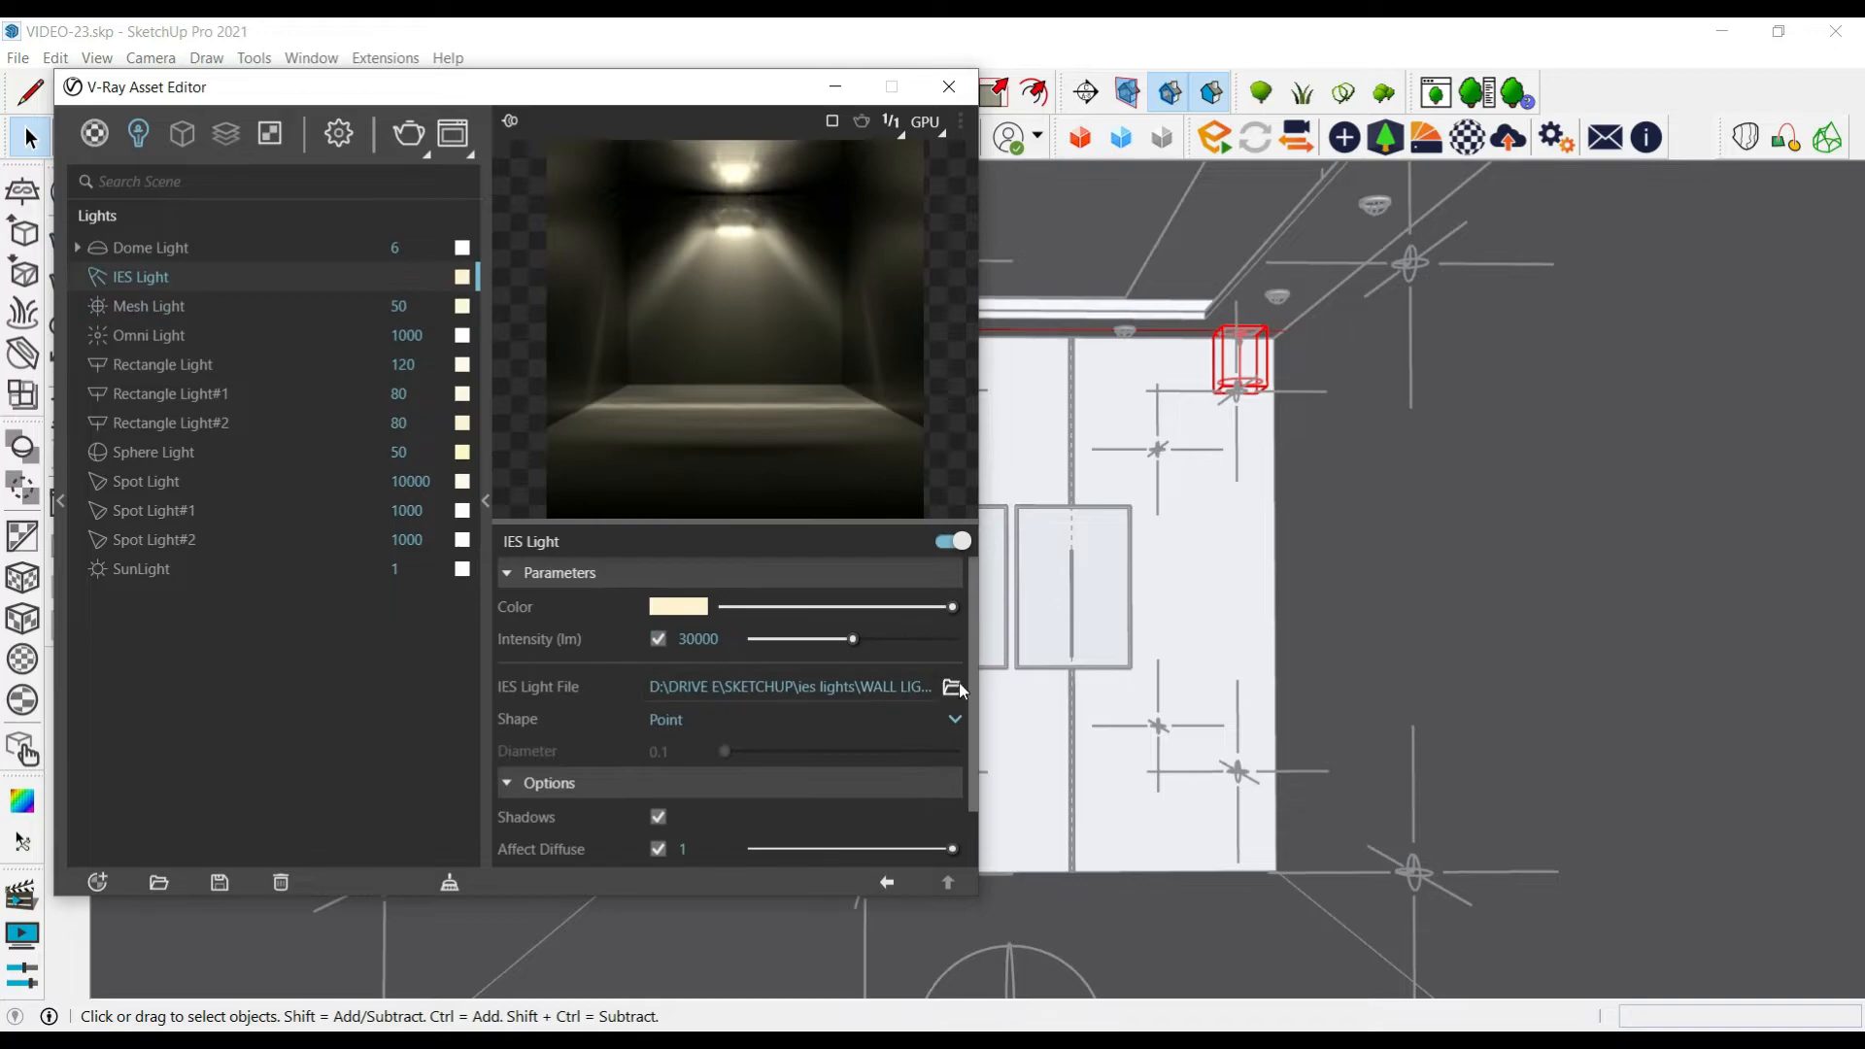
{"action": "left_click", "coordinate": [954, 688]}
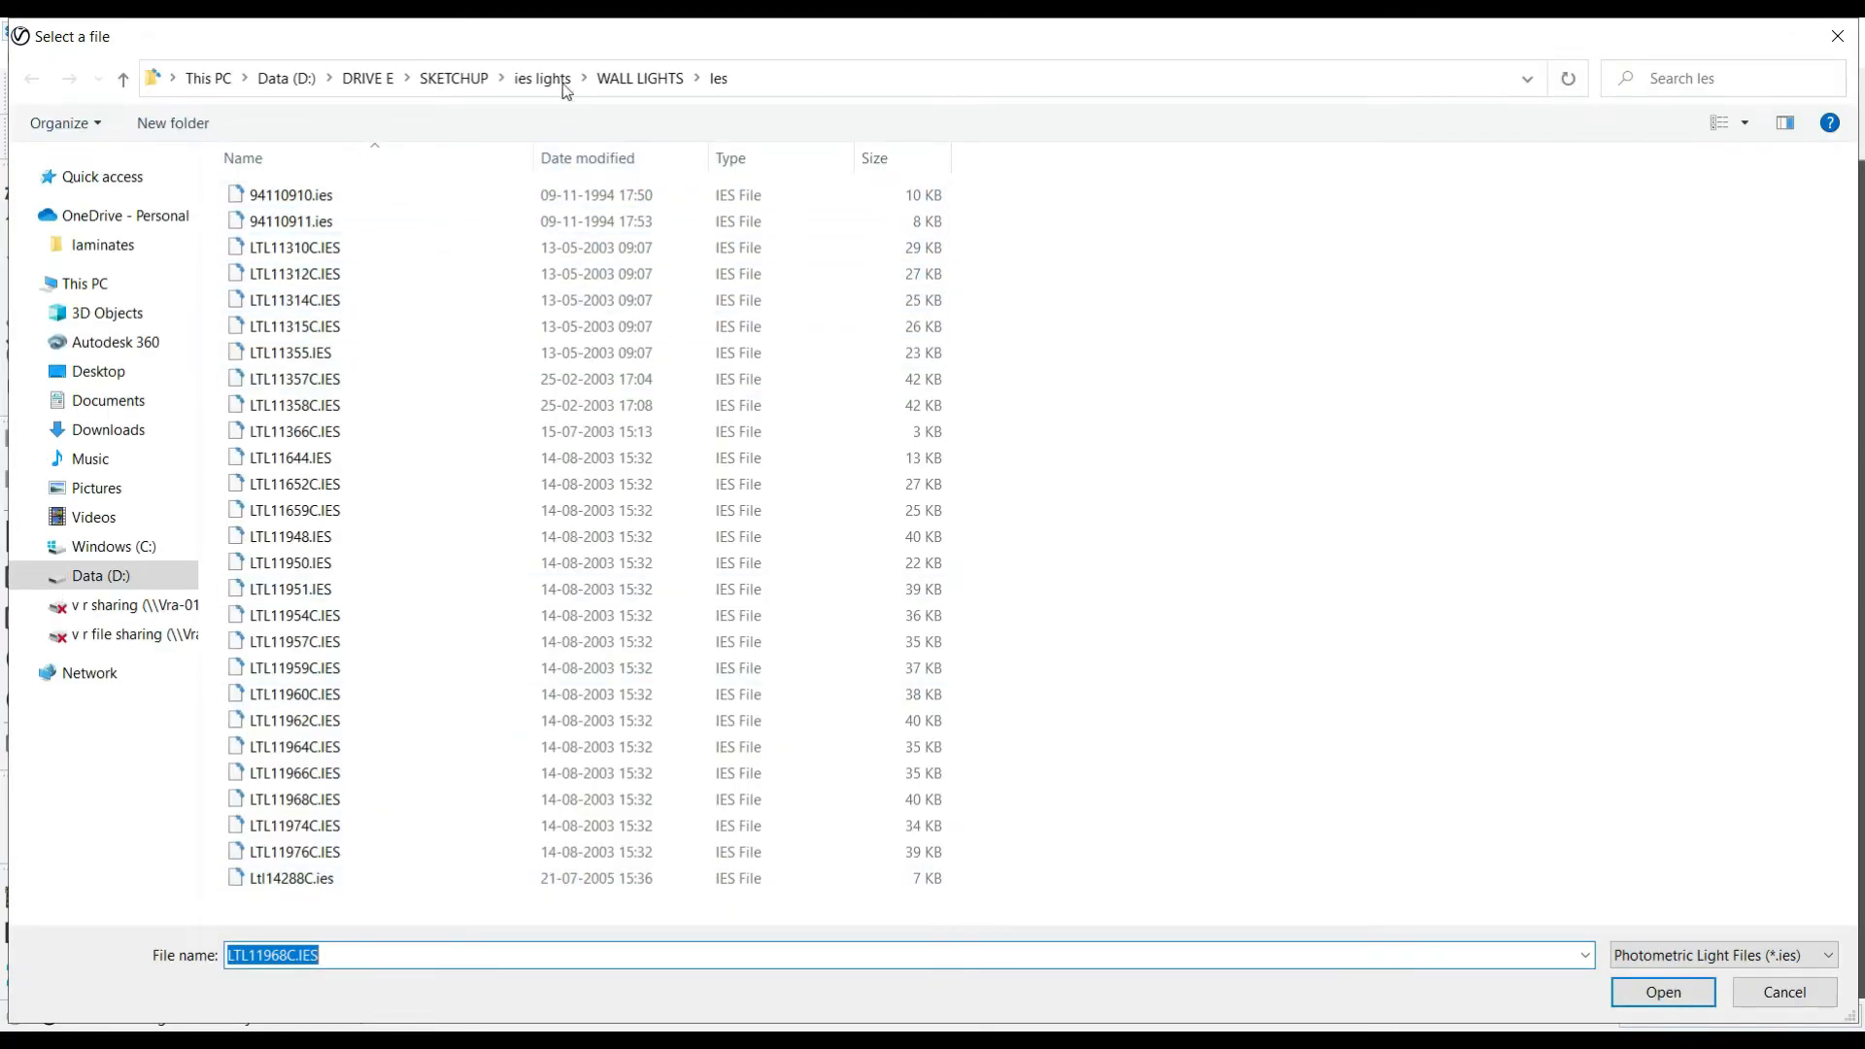
{"action": "left_click", "coordinate": [544, 80]}
{"action": "double_click", "coordinate": [271, 217]}
{"action": "left_click", "coordinate": [289, 207]}
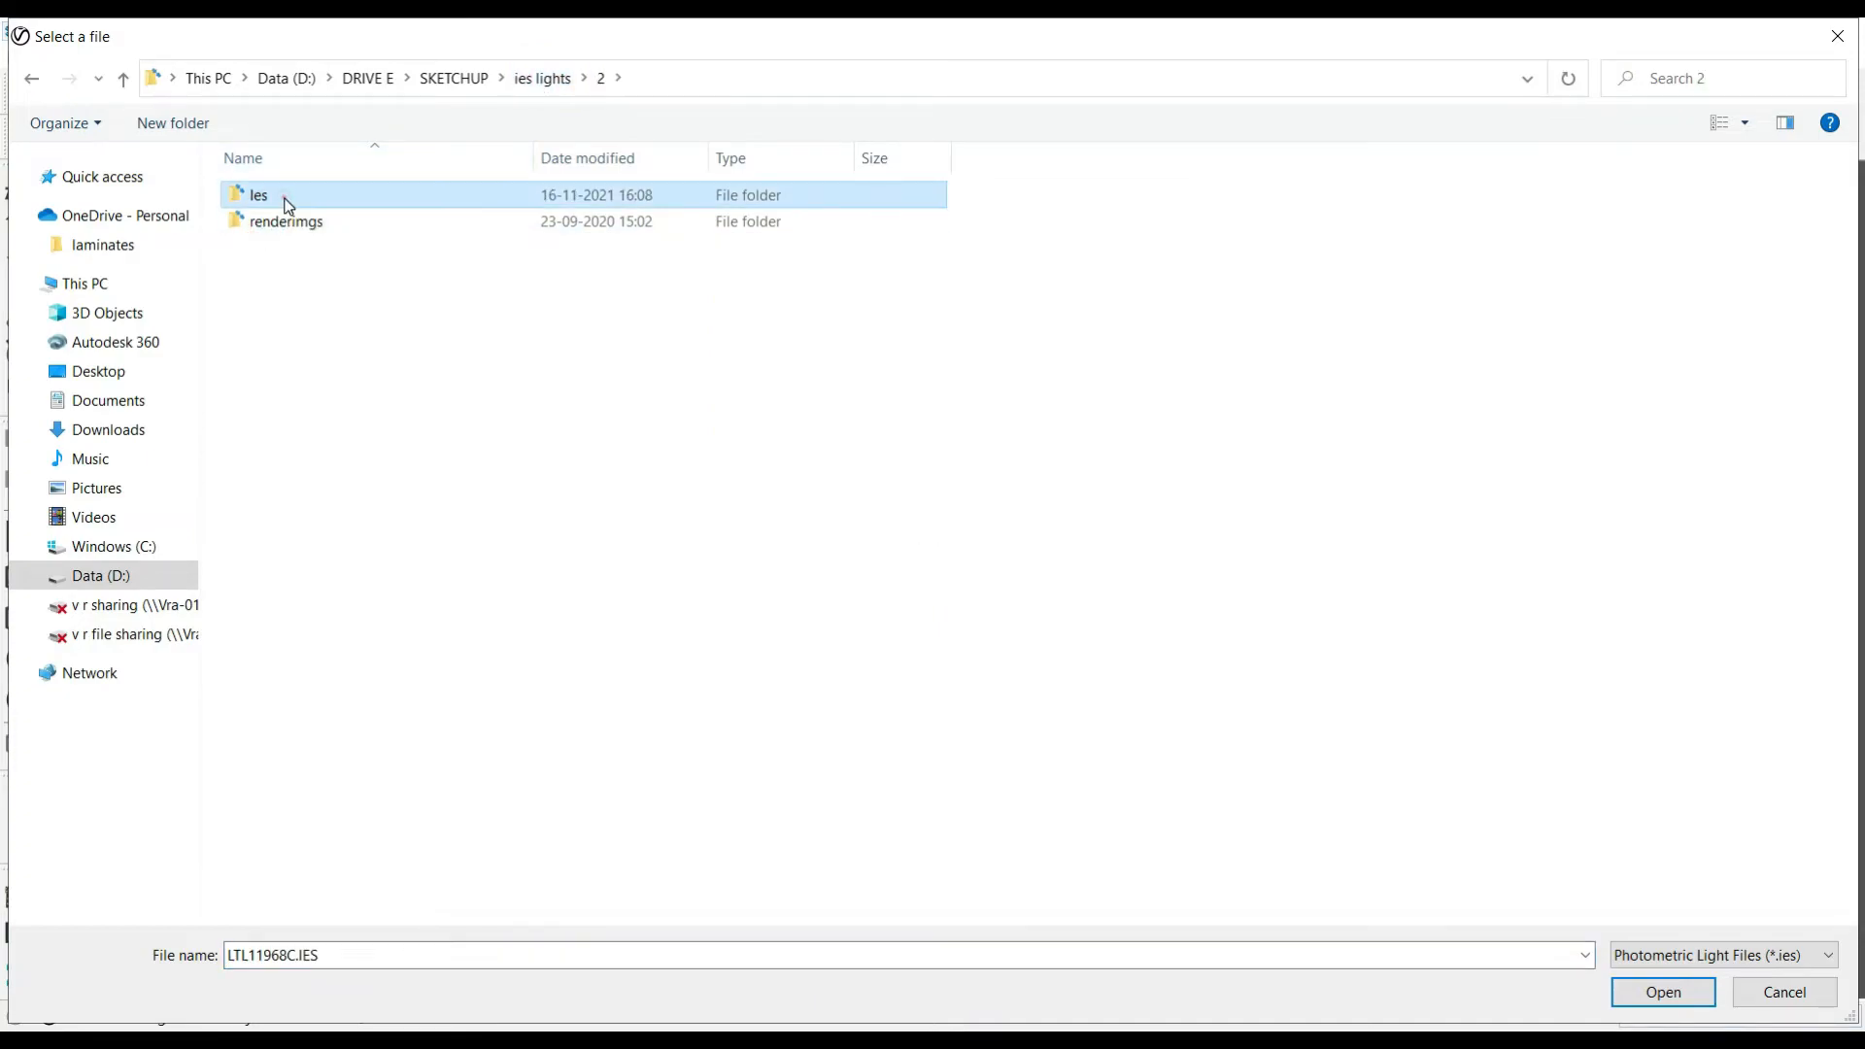
{"action": "double_click", "coordinate": [289, 207]}
{"action": "double_click", "coordinate": [283, 218]}
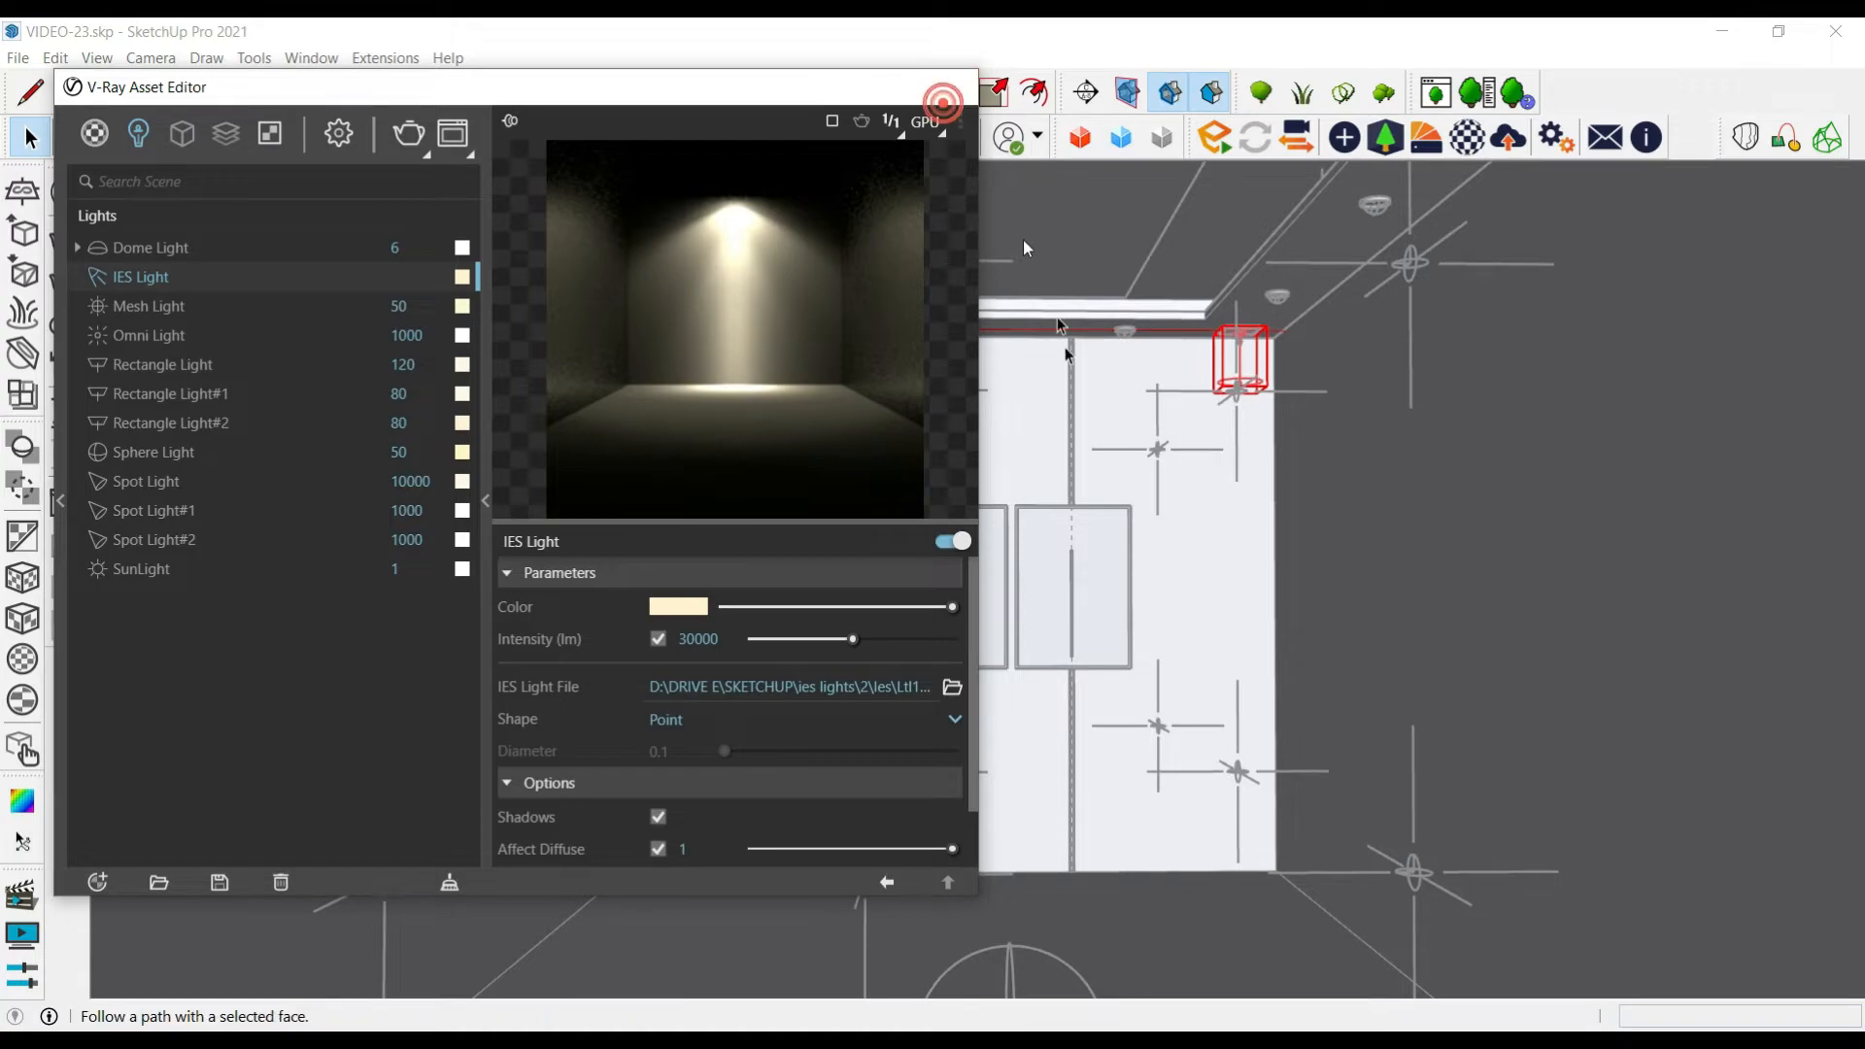
{"action": "left_click", "coordinate": [950, 86]}
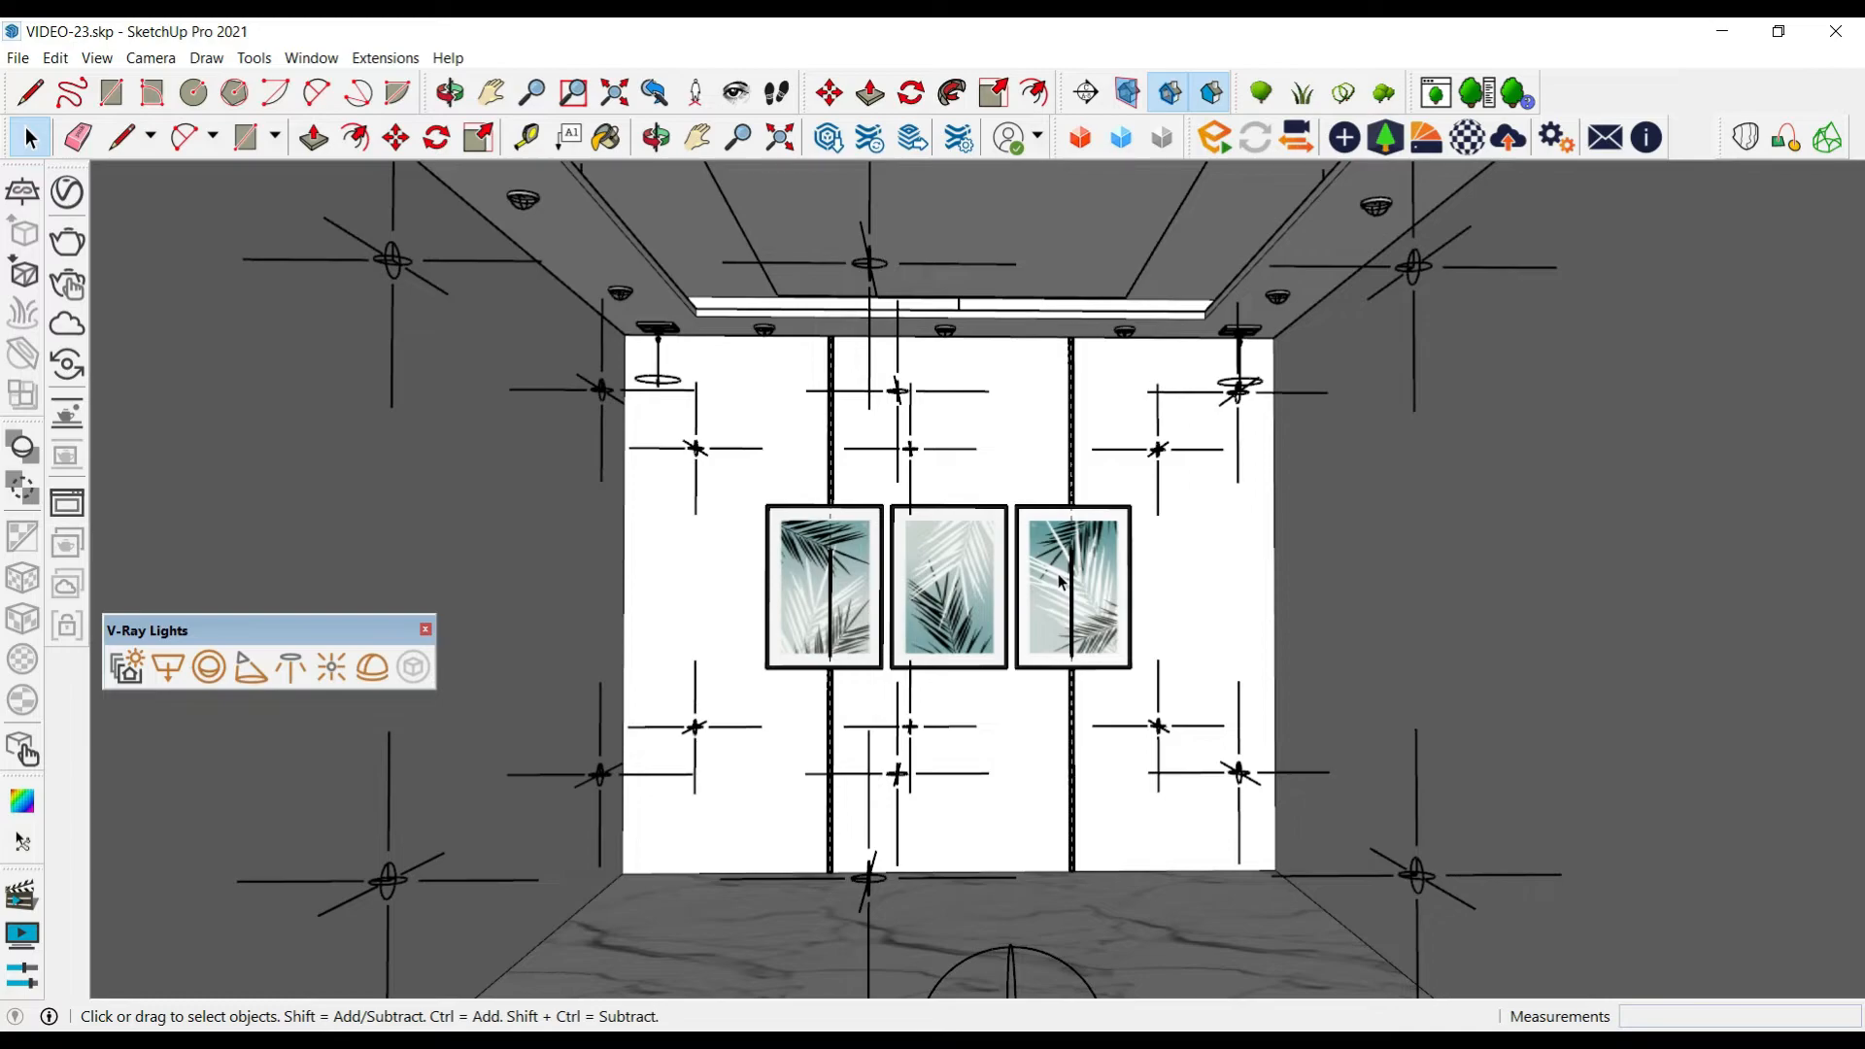
Render the interior view and examine the glowing wall strips from the ceiling down to their reflection on the marble floor
{"action": "left_click", "coordinate": [64, 243]}
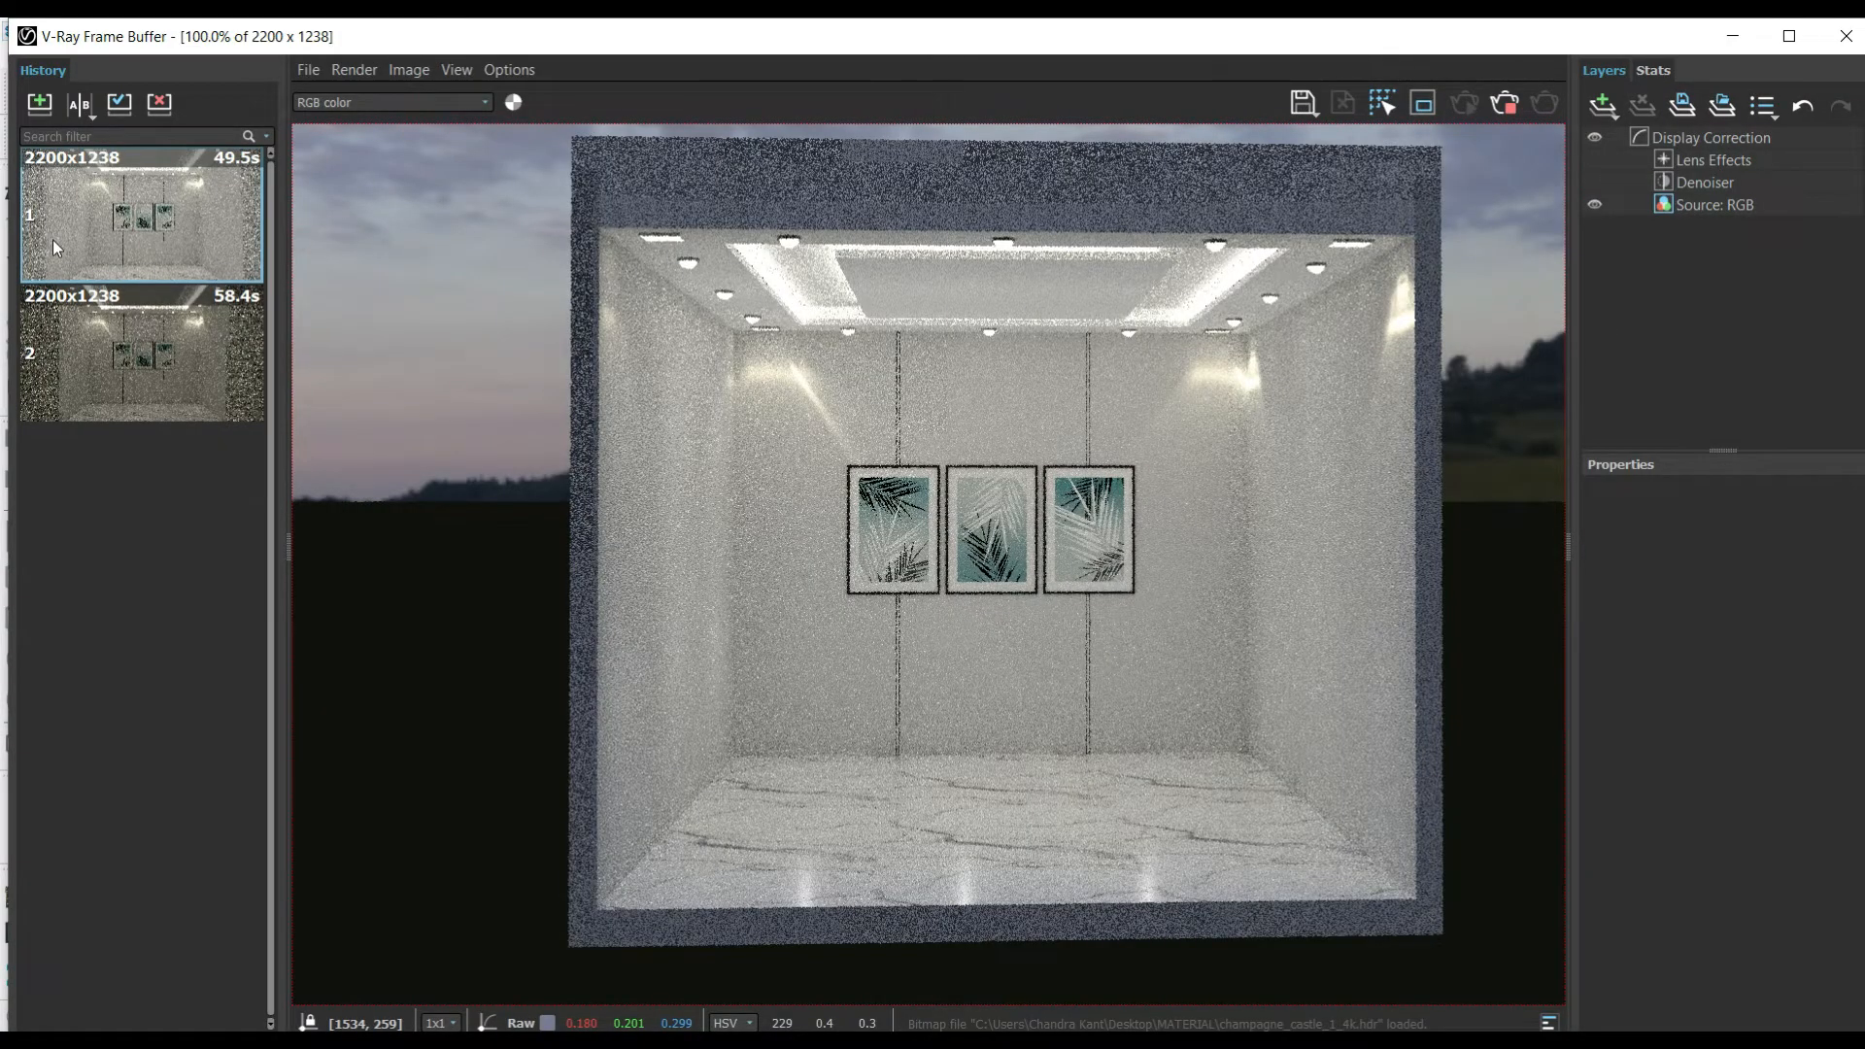
{"action": "scroll", "coordinate": [909, 518], "scroll_direction": "down", "scroll_amount": 1}
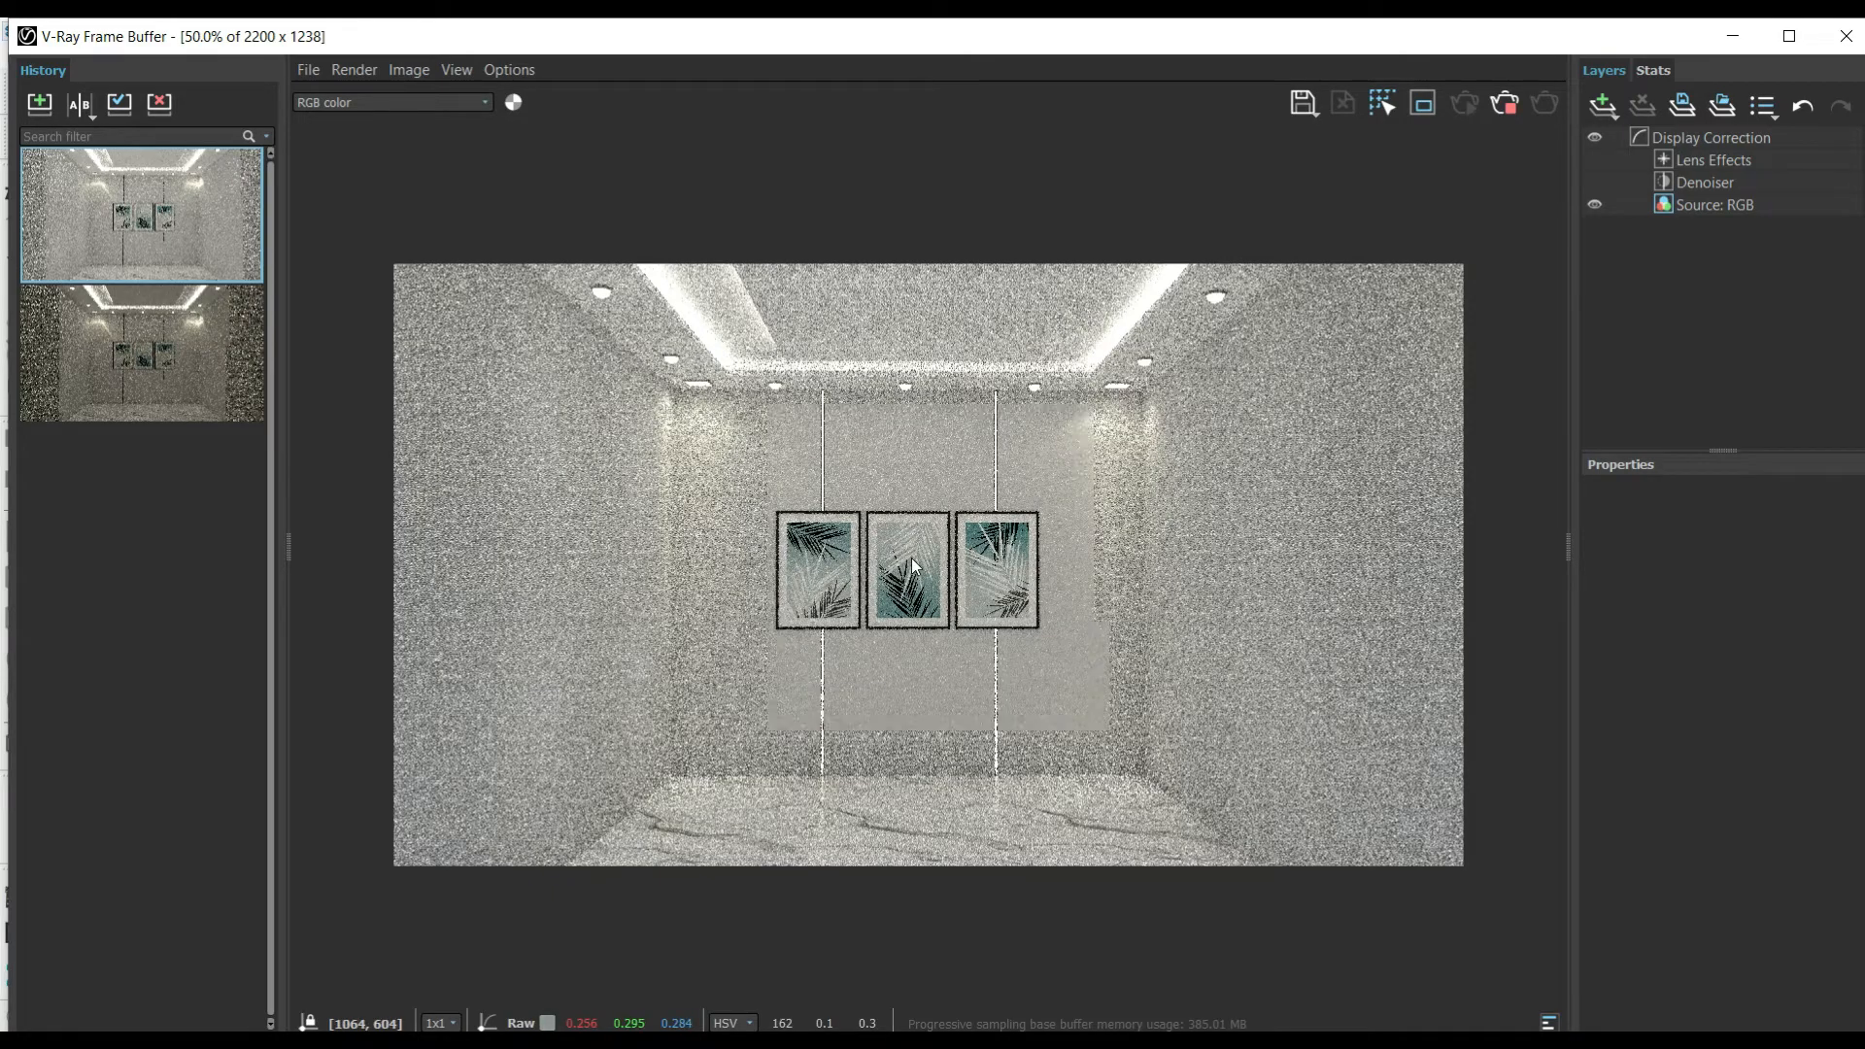
{"action": "scroll", "coordinate": [997, 445], "scroll_direction": "up", "scroll_amount": 2}
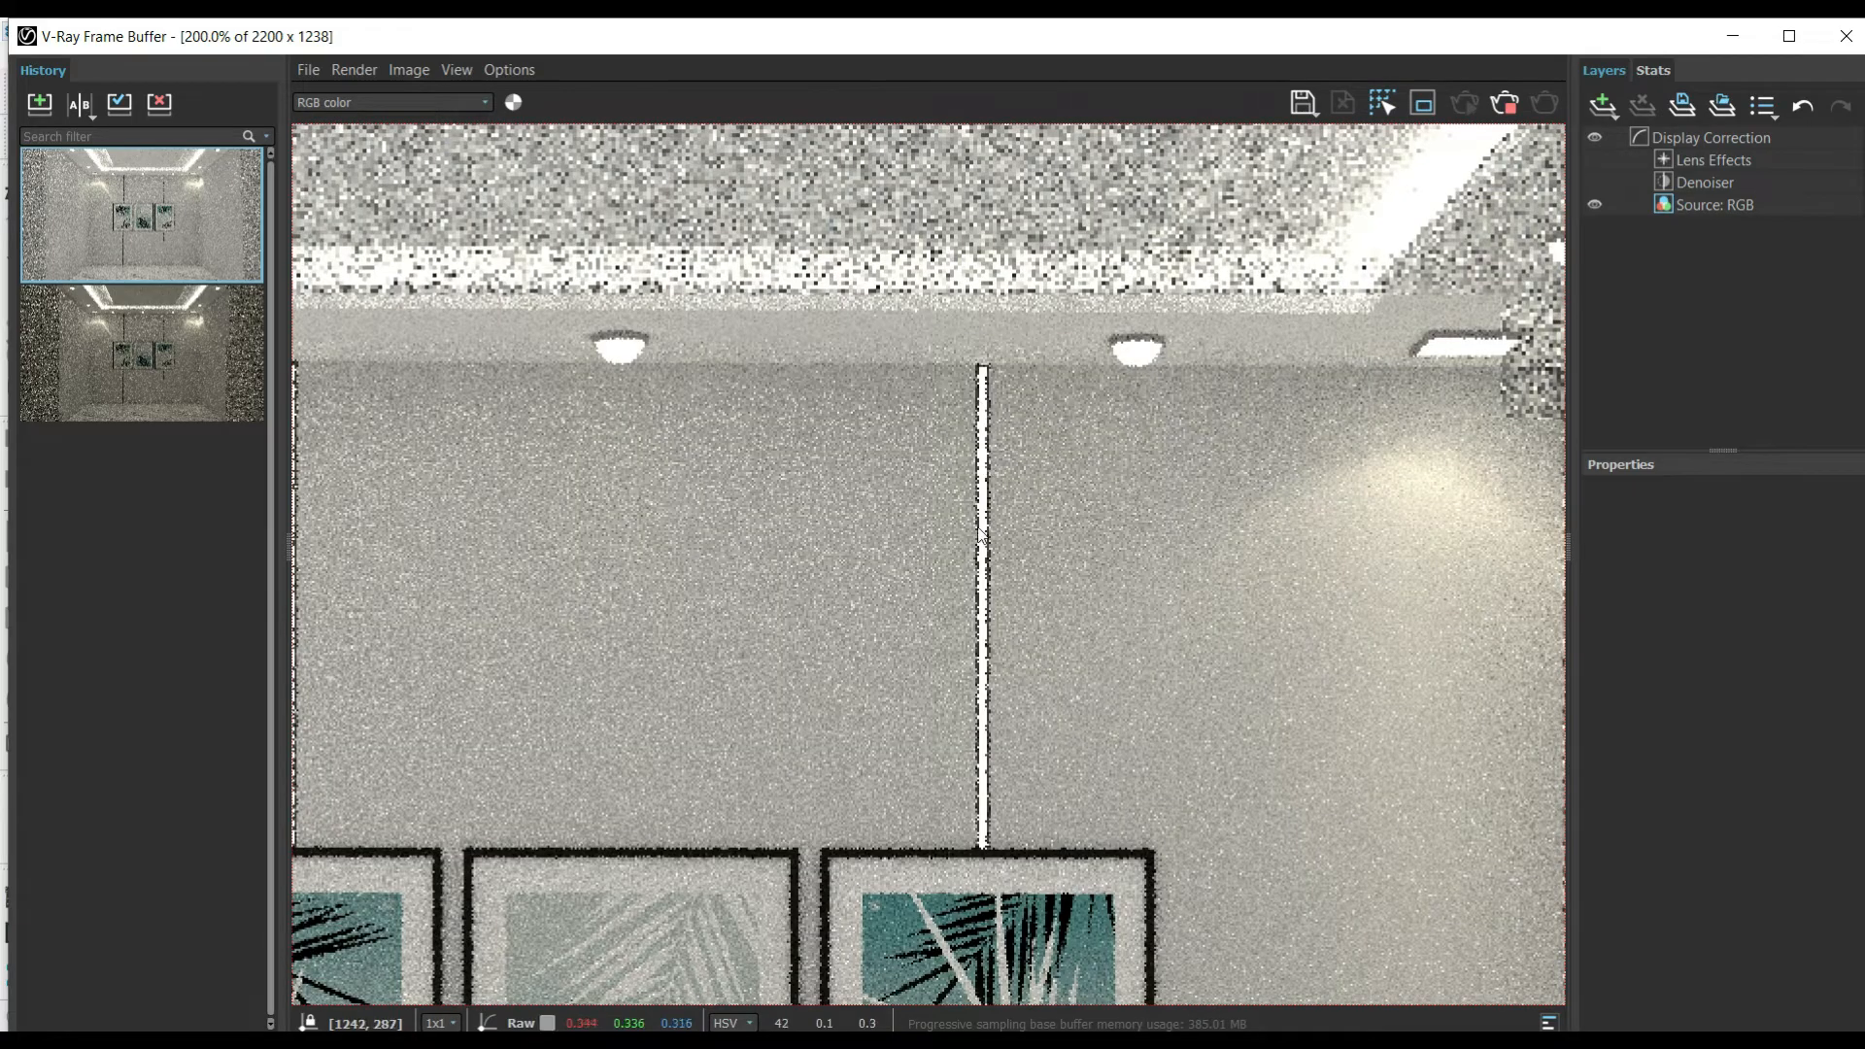
{"action": "scroll", "coordinate": [993, 488], "scroll_direction": "down", "scroll_amount": 2}
{"action": "scroll", "coordinate": [991, 668], "scroll_direction": "up", "scroll_amount": 2}
{"action": "scroll", "coordinate": [1063, 389], "scroll_direction": "down", "scroll_amount": 2}
{"action": "scroll", "coordinate": [990, 660], "scroll_direction": "up", "scroll_amount": 2}
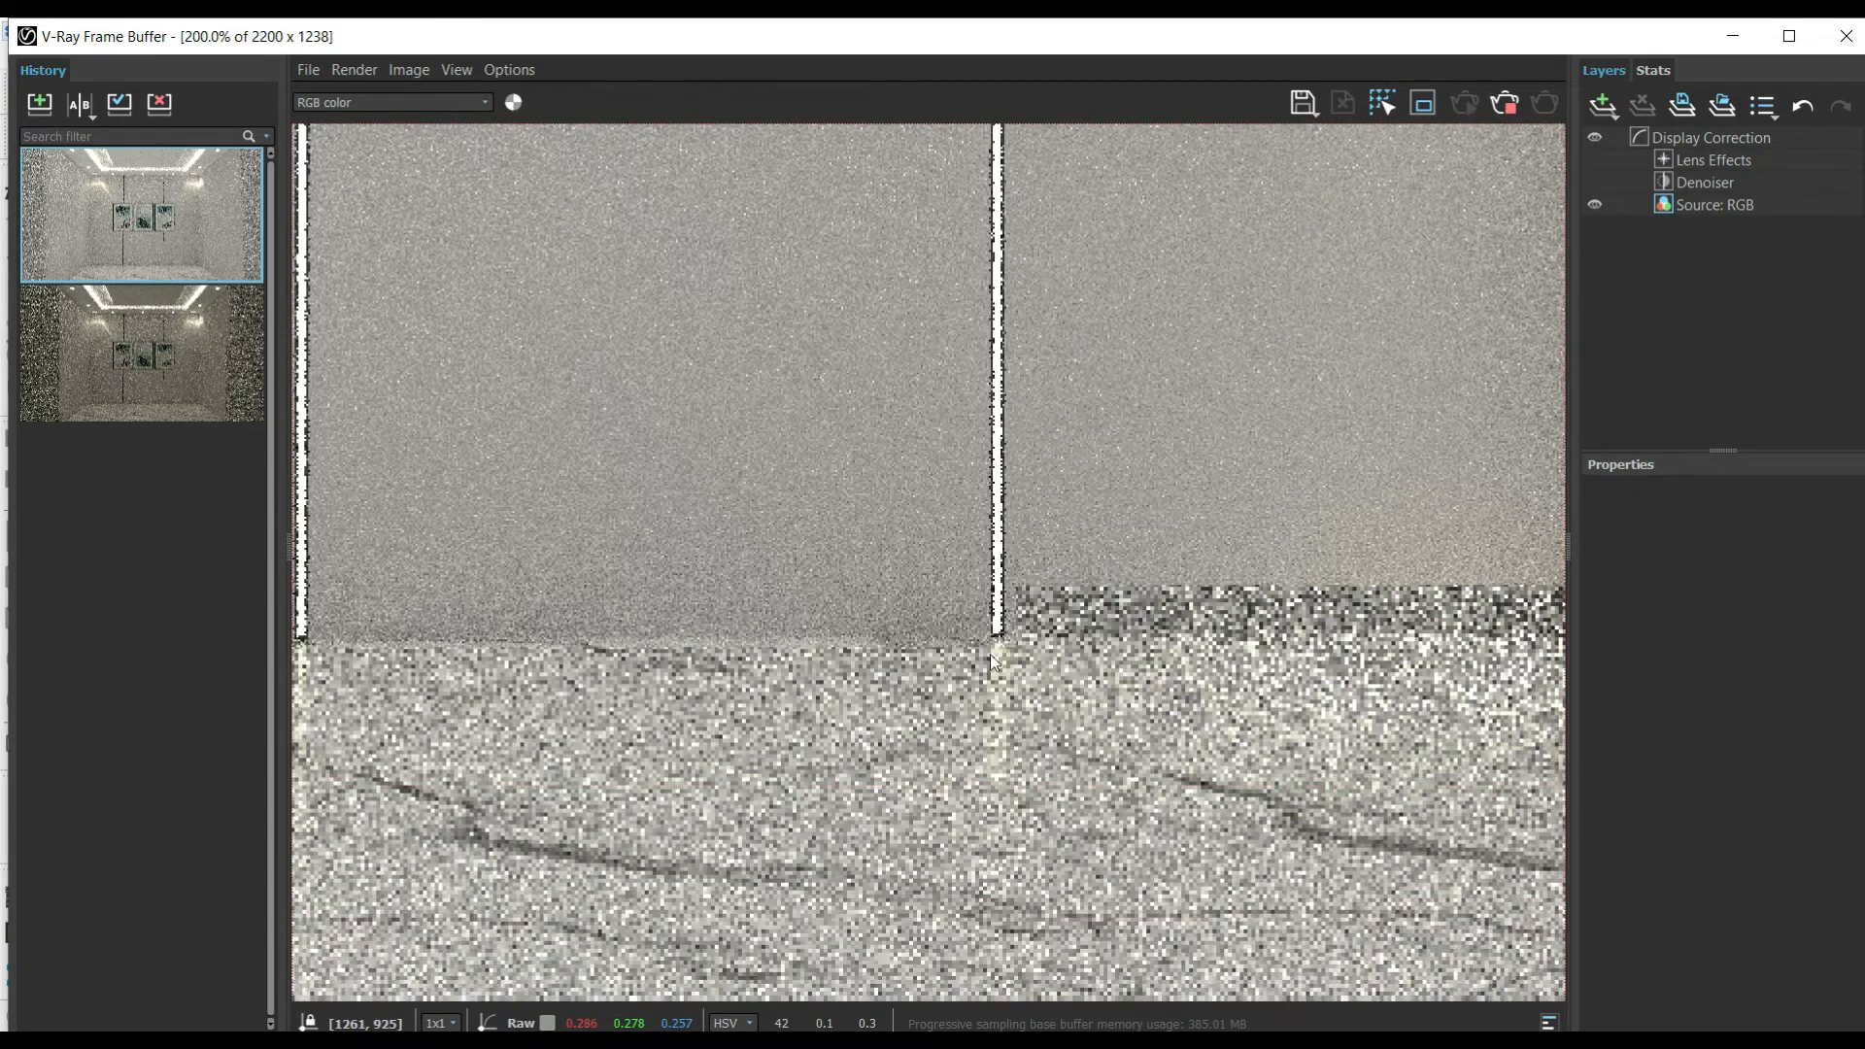
{"action": "scroll", "coordinate": [993, 675], "scroll_direction": "up", "scroll_amount": 2}
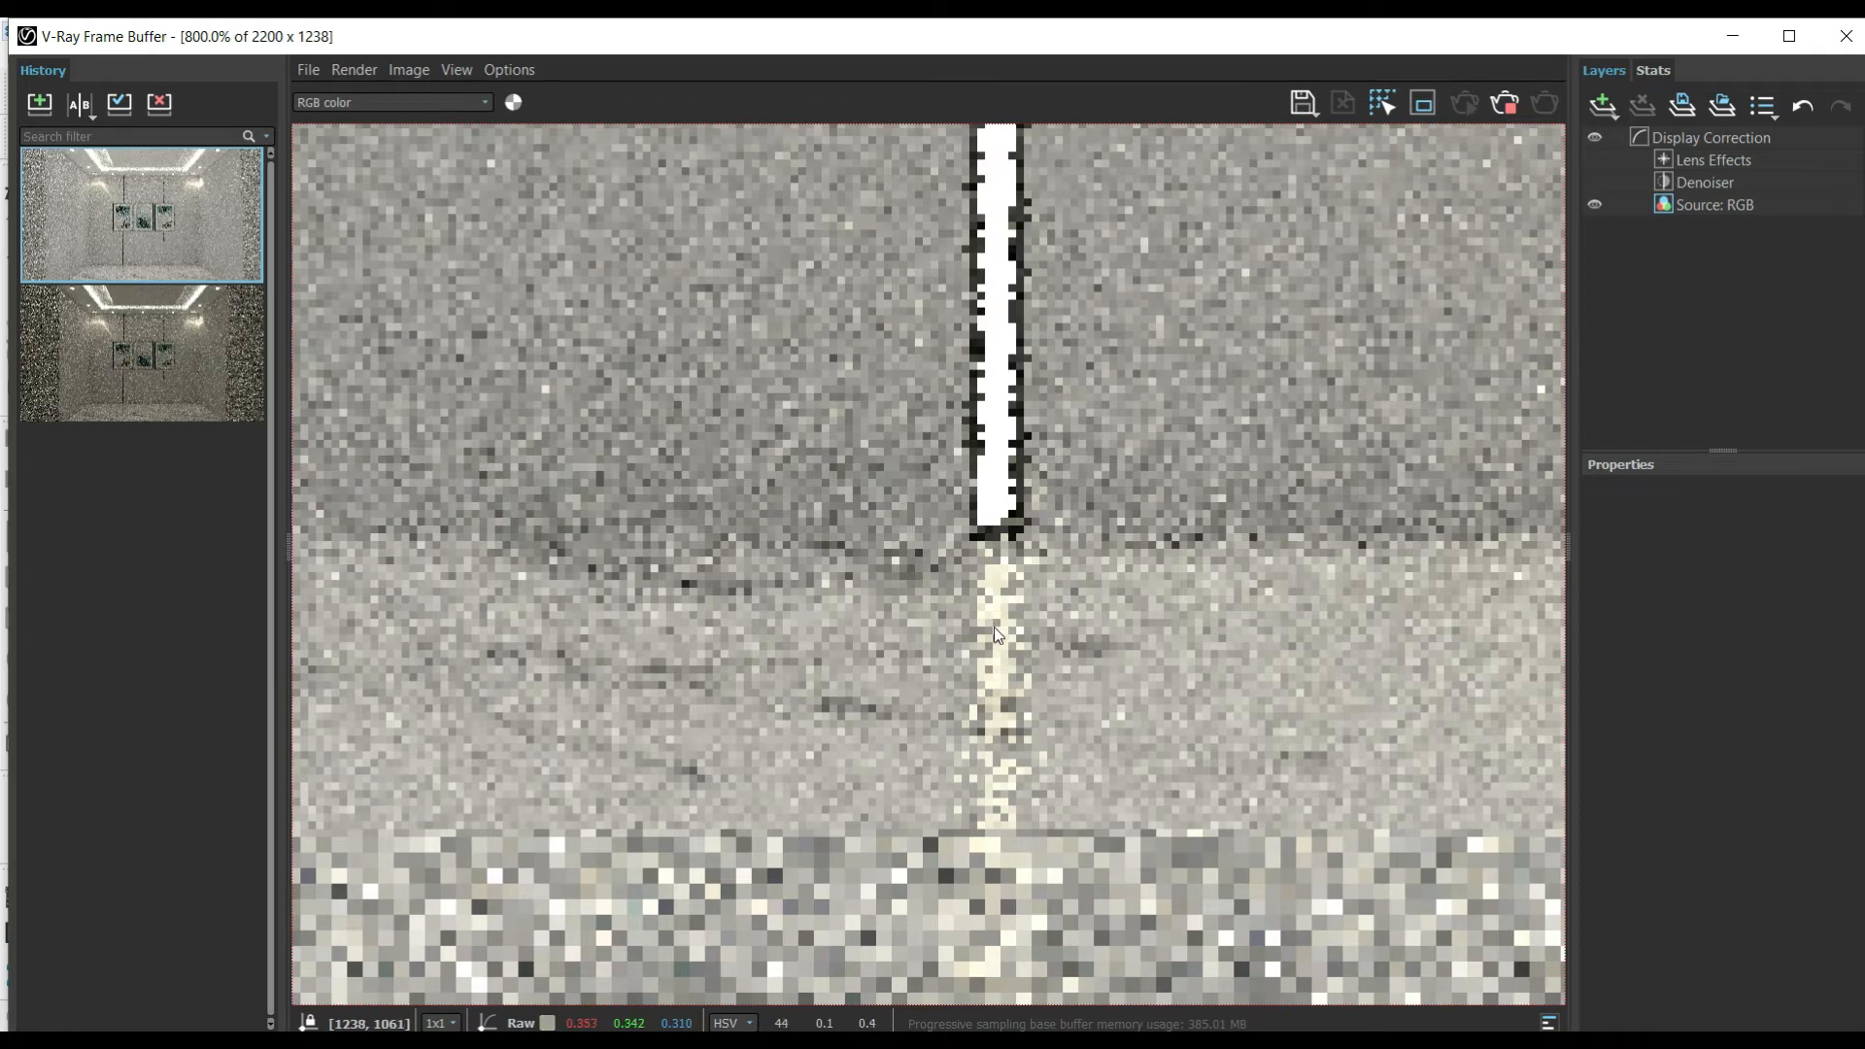
{"action": "scroll", "coordinate": [1000, 670], "scroll_direction": "down", "scroll_amount": 4}
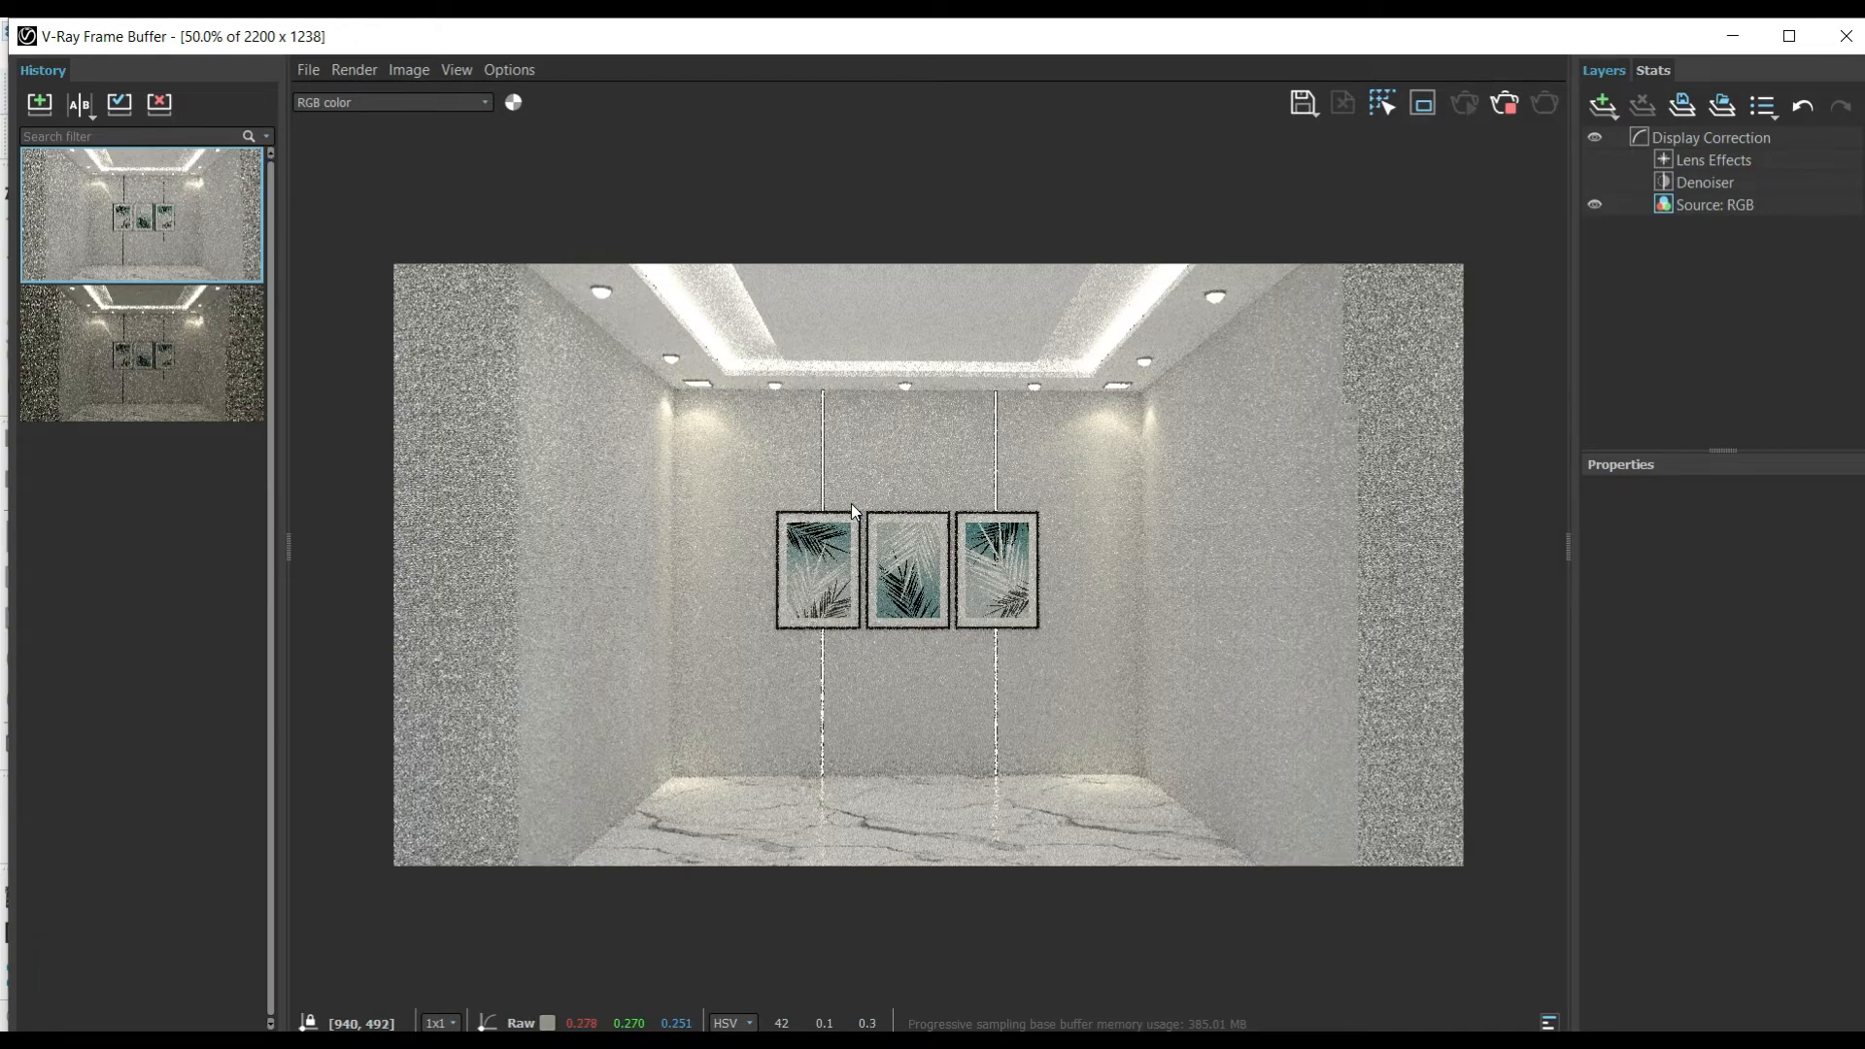
Examine the lit strips above and below the pictures, stop the rendering and minimize the frame buffer
{"action": "scroll", "coordinate": [829, 847], "scroll_direction": "up", "scroll_amount": 3}
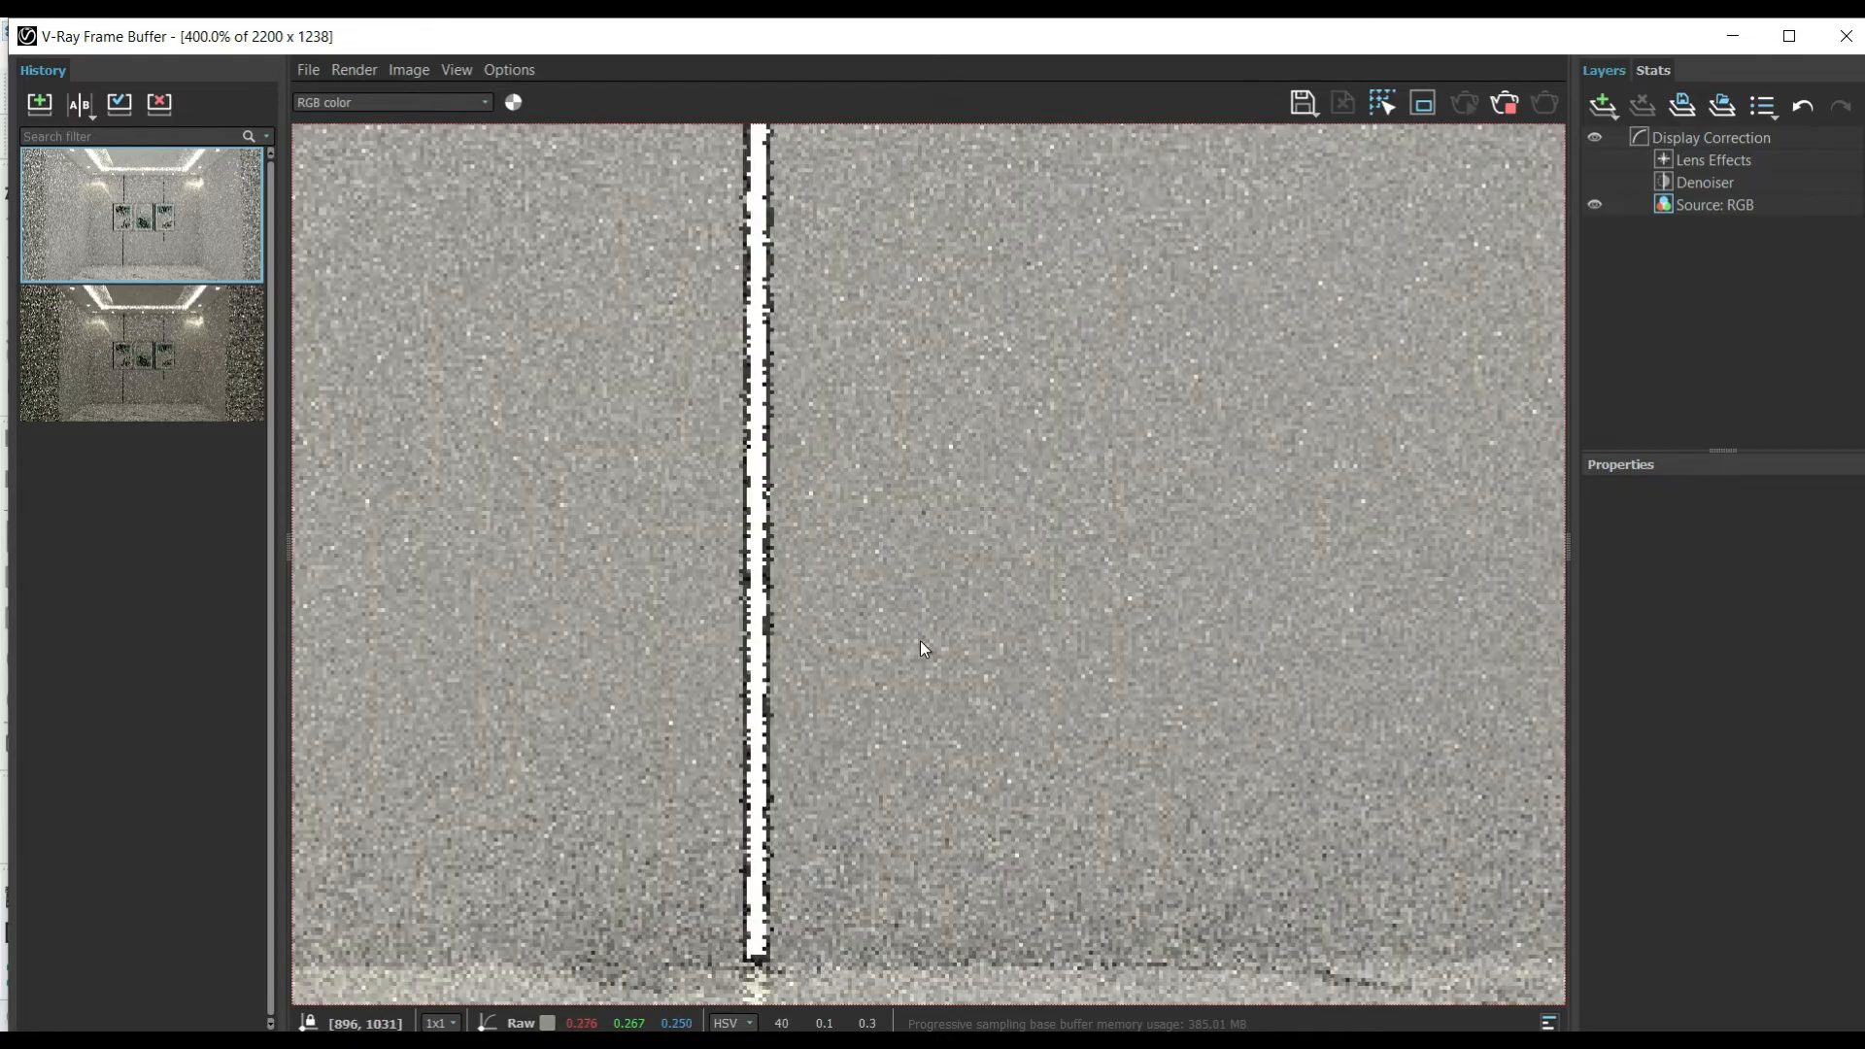
{"action": "middle_click_drag", "start_coordinate": [827, 867], "coordinate": [919, 640]}
{"action": "scroll", "coordinate": [834, 709], "scroll_direction": "down", "scroll_amount": 1}
{"action": "middle_click_drag", "start_coordinate": [841, 272], "coordinate": [839, 968]}
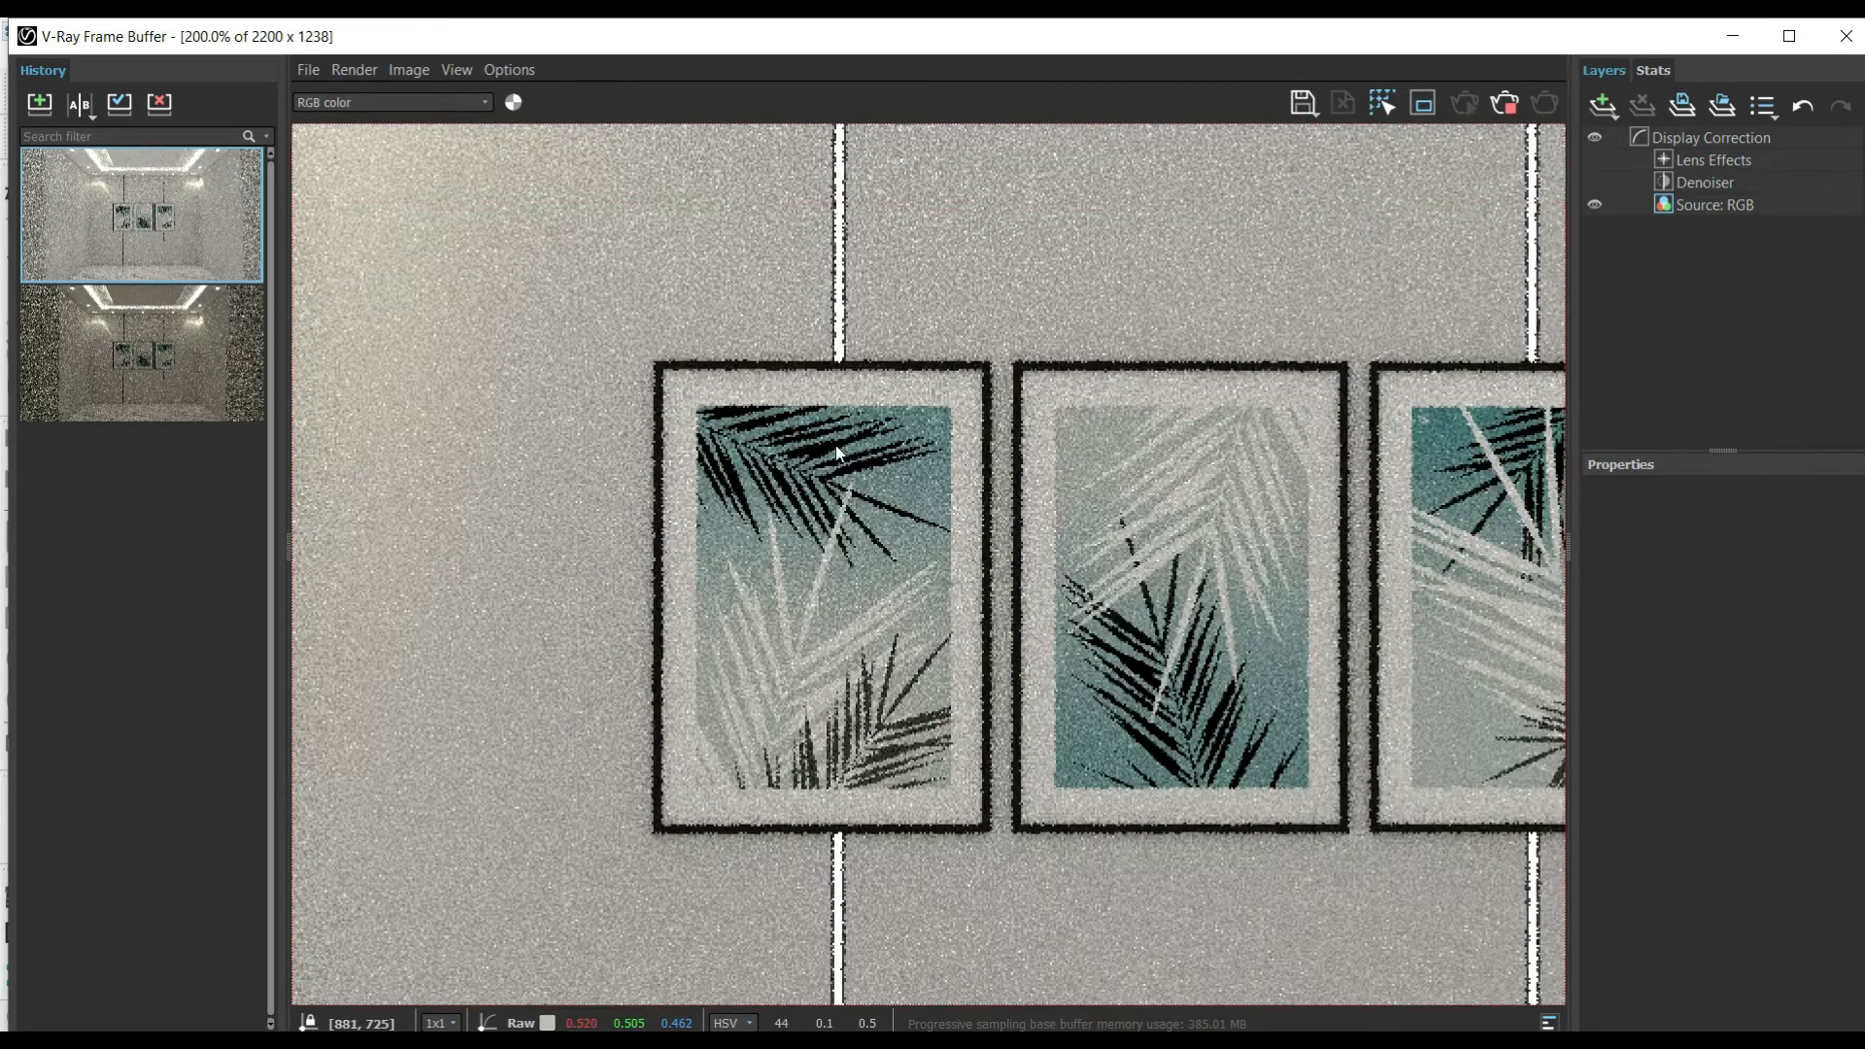
{"action": "middle_click_drag", "start_coordinate": [836, 427], "coordinate": [827, 845]}
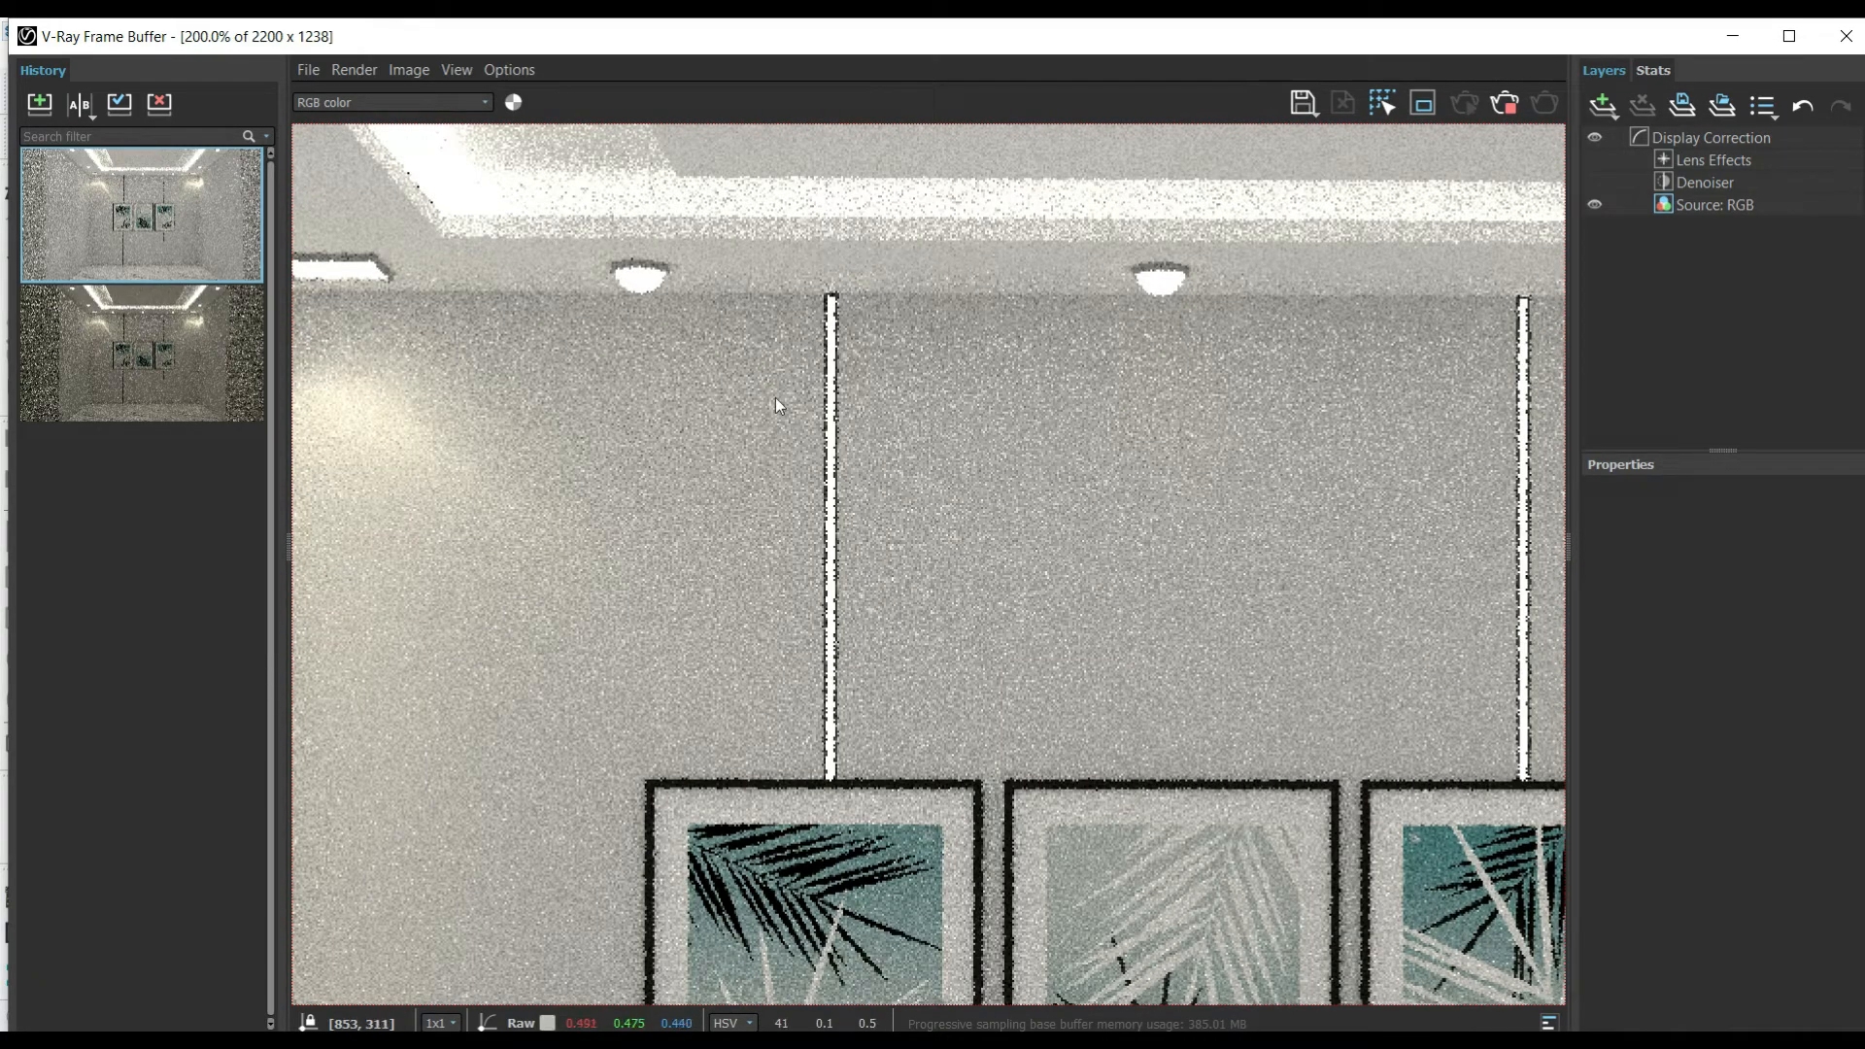
{"action": "scroll", "coordinate": [824, 361], "scroll_direction": "down", "scroll_amount": 3}
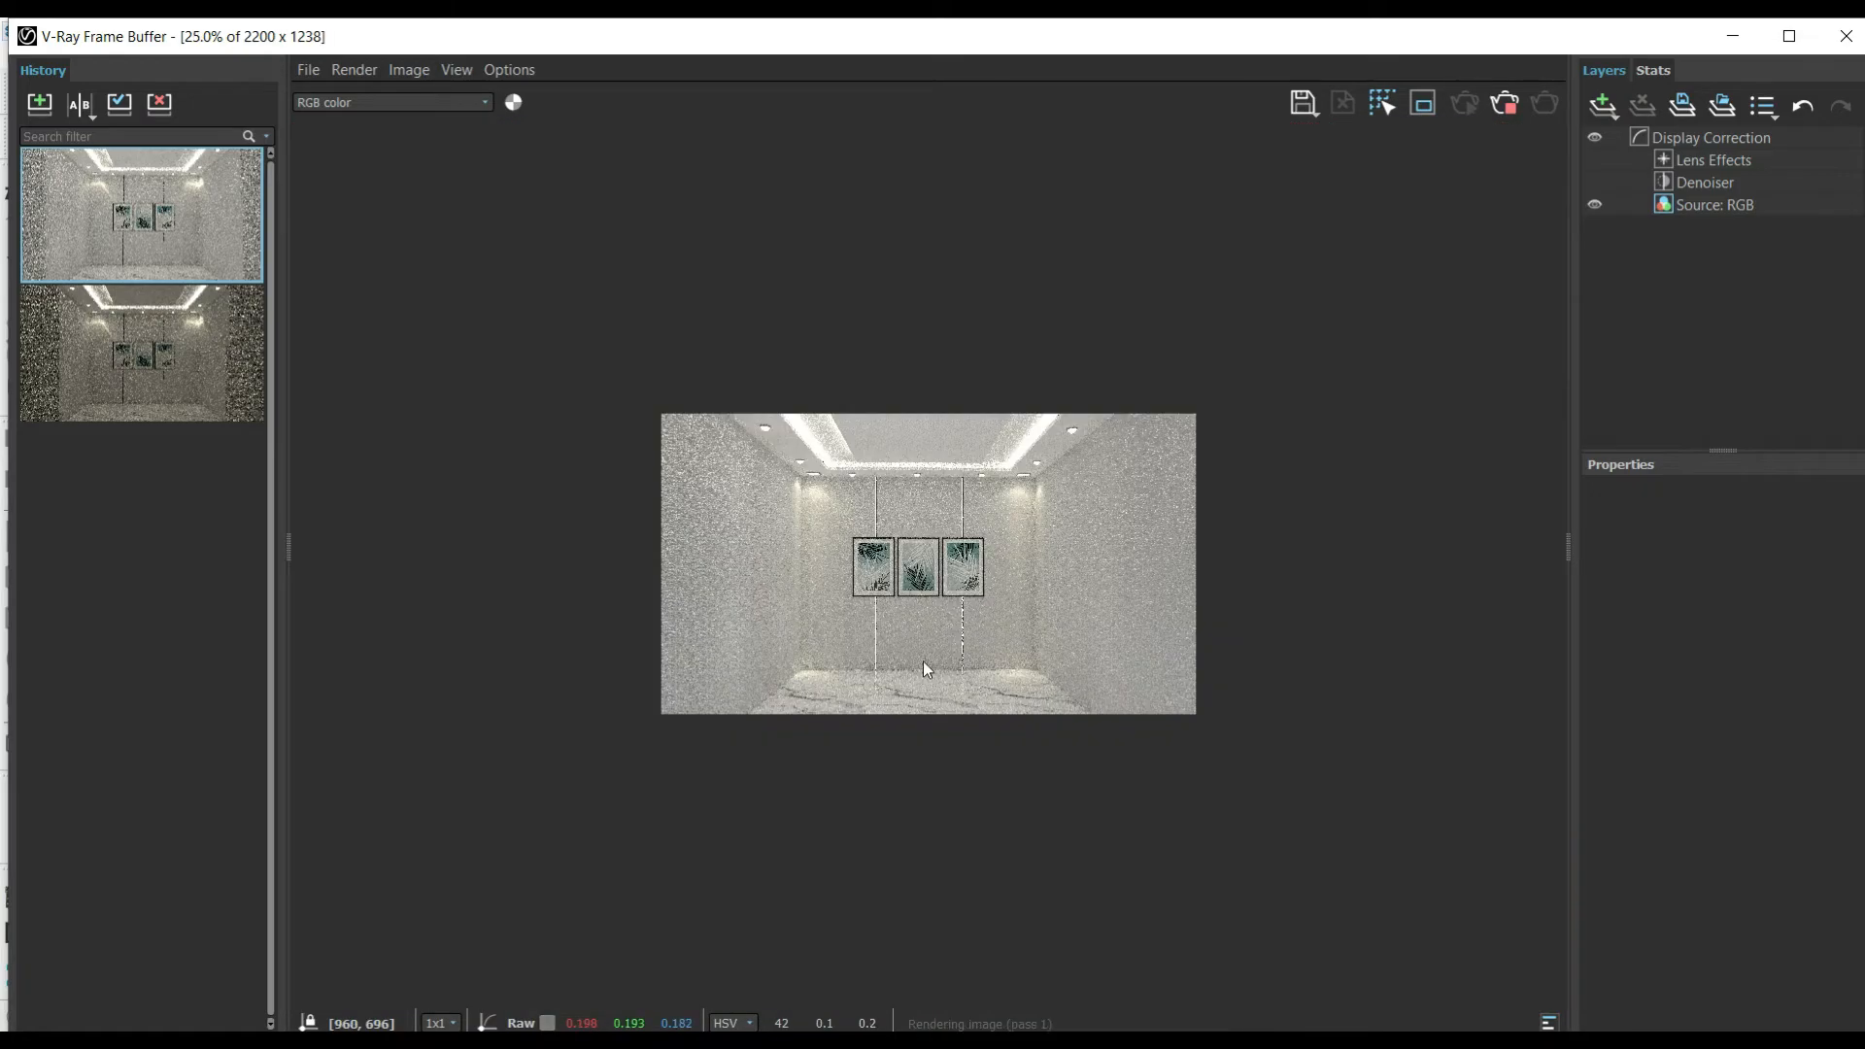
{"action": "scroll", "coordinate": [943, 660], "scroll_direction": "up", "scroll_amount": 2}
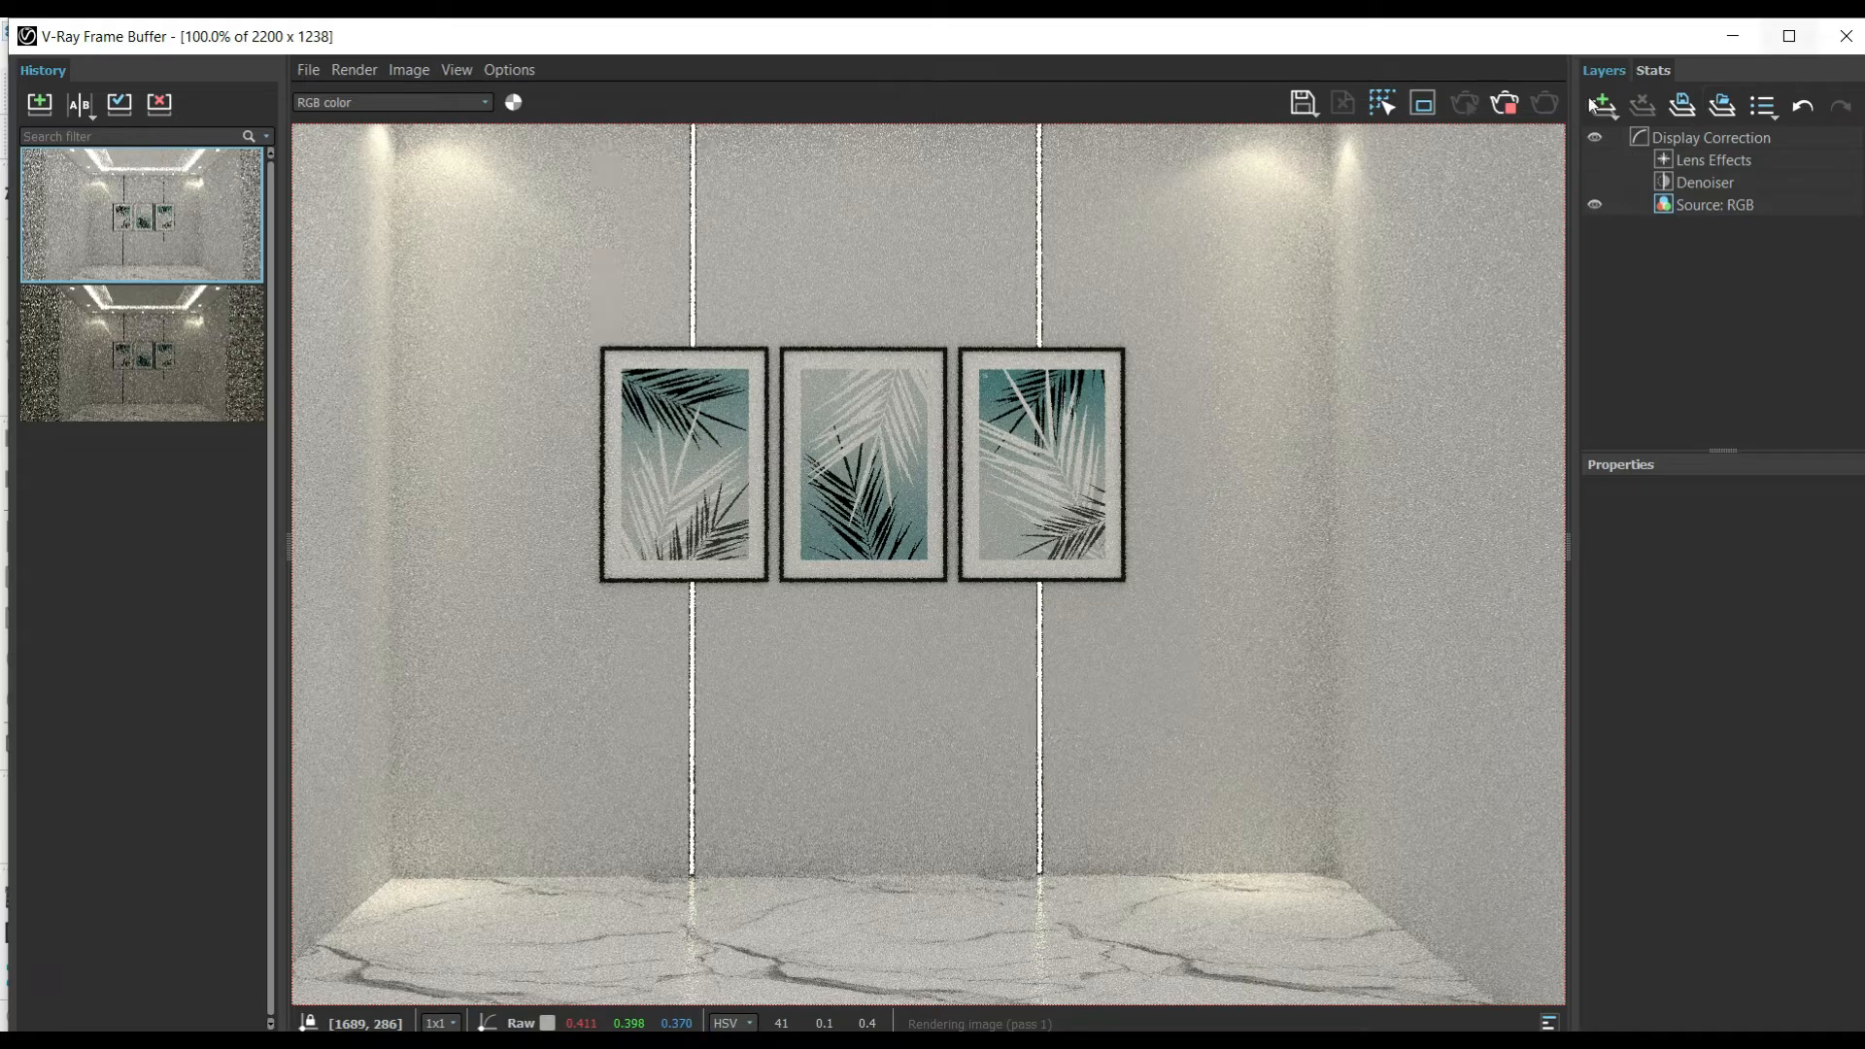
{"action": "scroll", "coordinate": [749, 595], "scroll_direction": "down", "scroll_amount": 1}
{"action": "left_click", "coordinate": [1505, 110]}
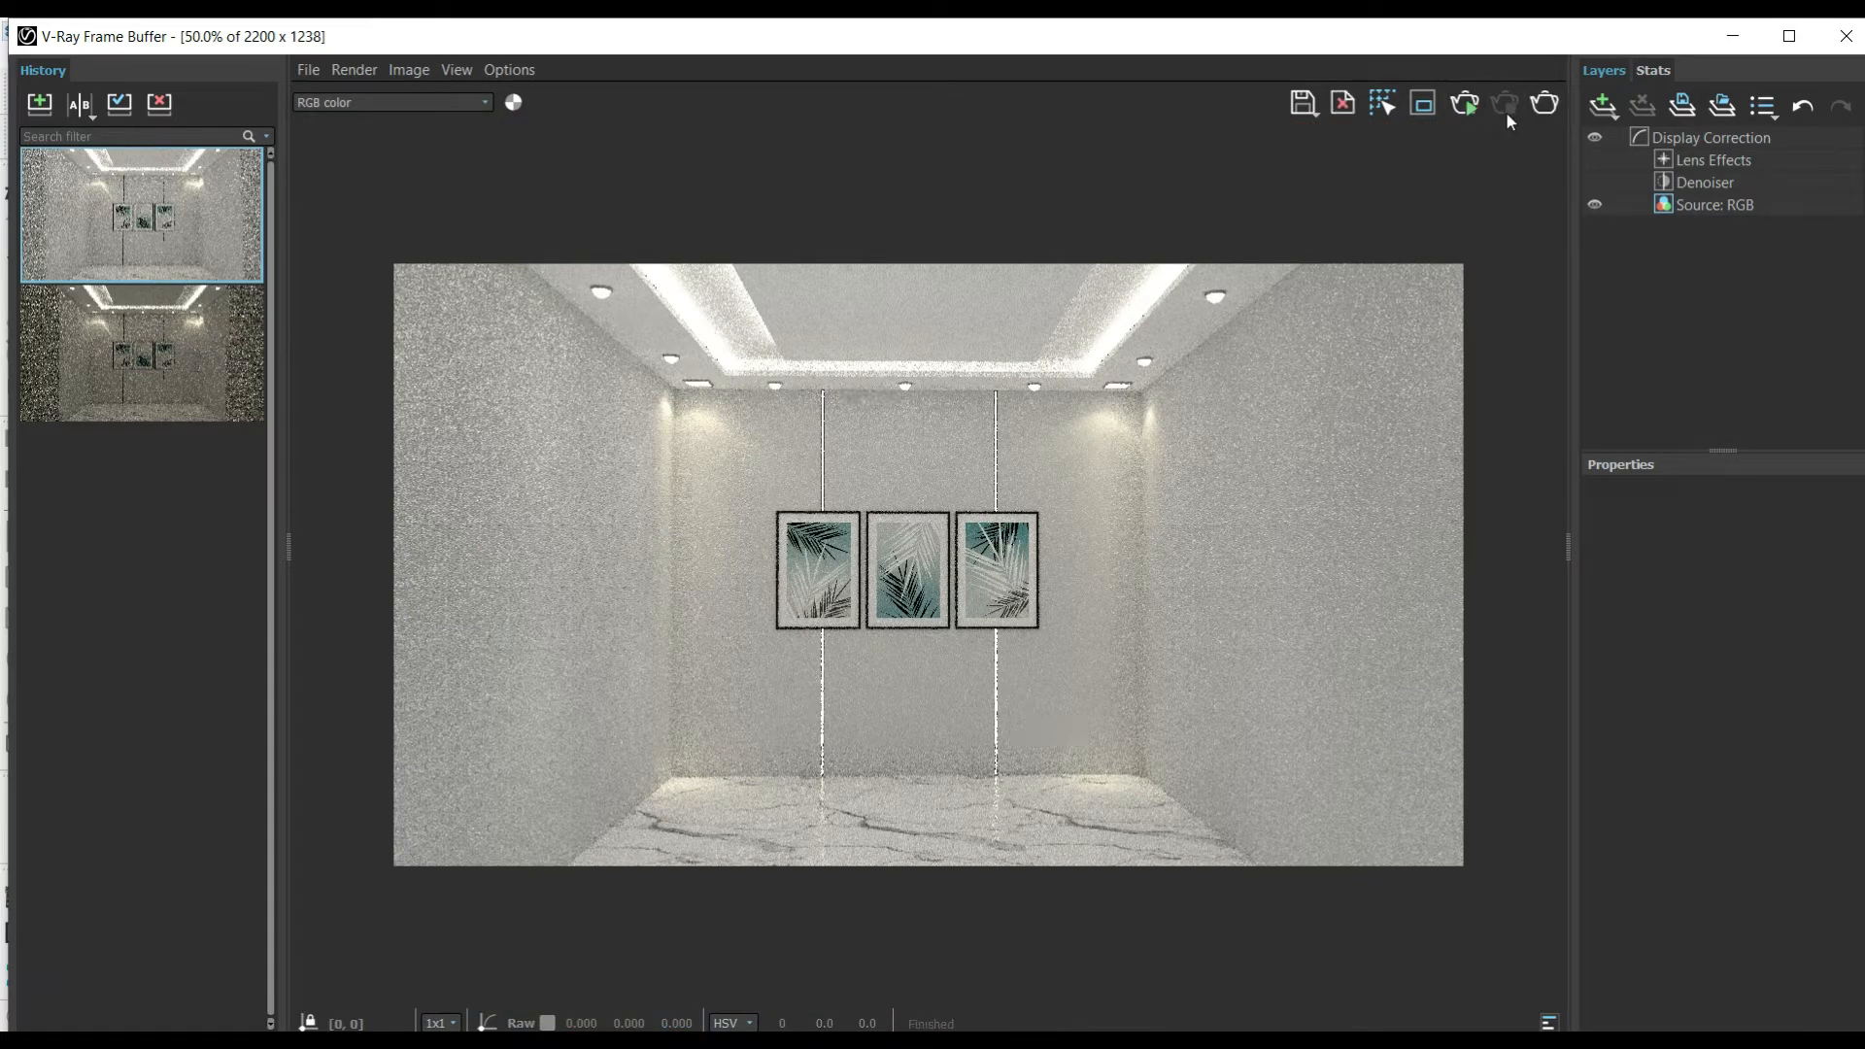
{"action": "left_click", "coordinate": [1733, 36]}
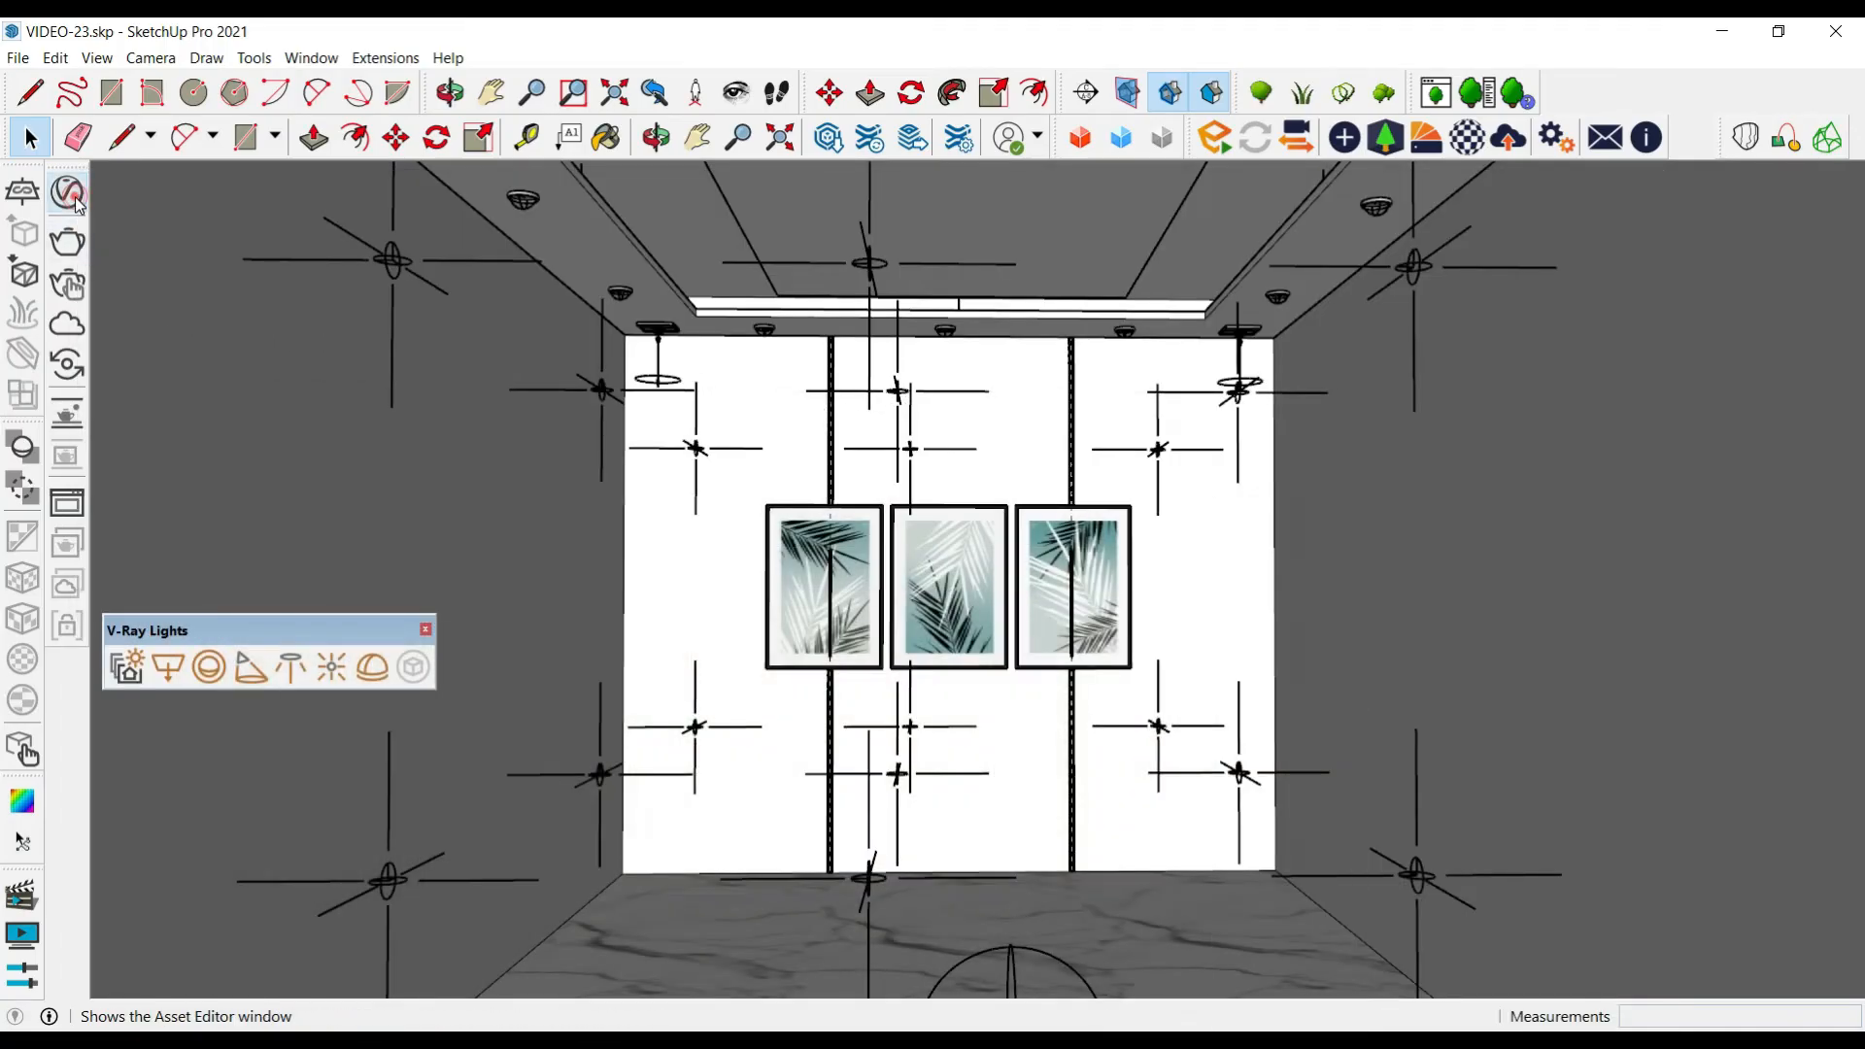
Select the mesh light inside the vertical profile behind the third picture and bring up its V-Ray settings
{"action": "left_click", "coordinate": [68, 193]}
{"action": "scroll", "coordinate": [1064, 532], "scroll_direction": "up", "scroll_amount": 4}
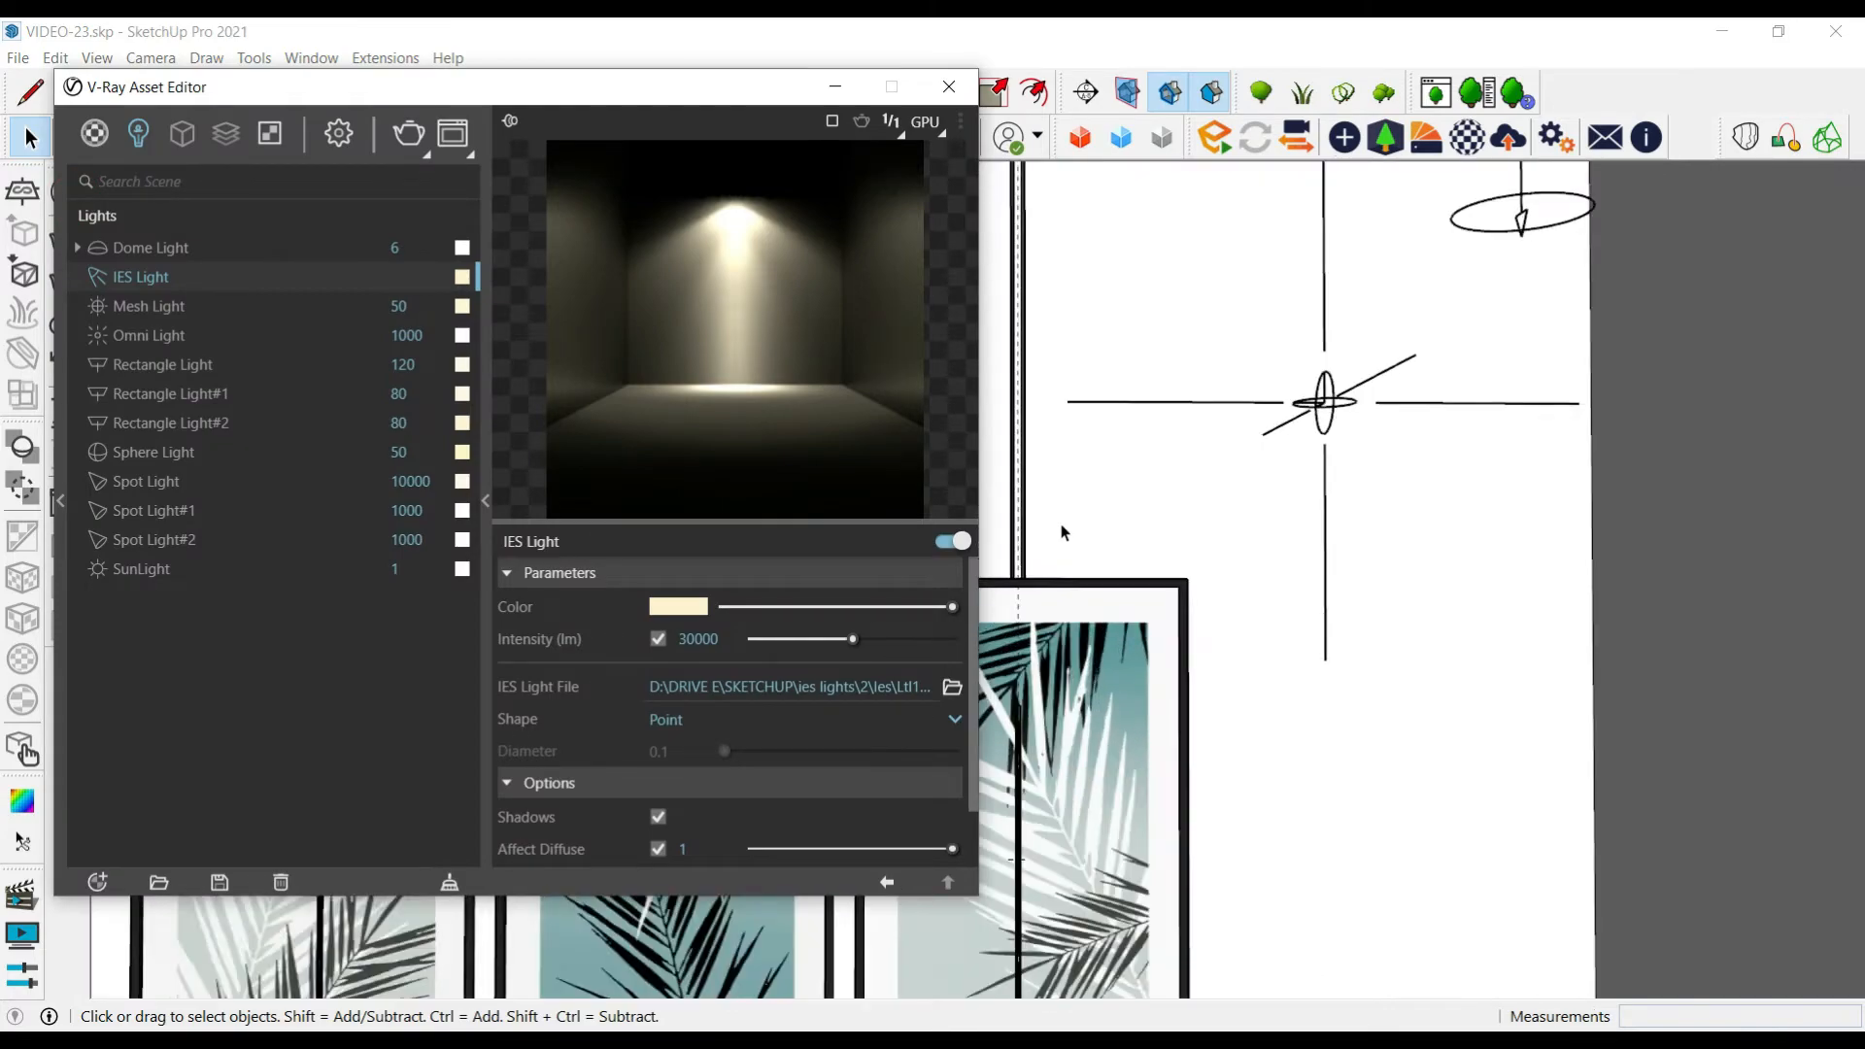
{"action": "scroll", "coordinate": [1063, 533], "scroll_direction": "up", "scroll_amount": 2}
{"action": "double_click", "coordinate": [1012, 812]}
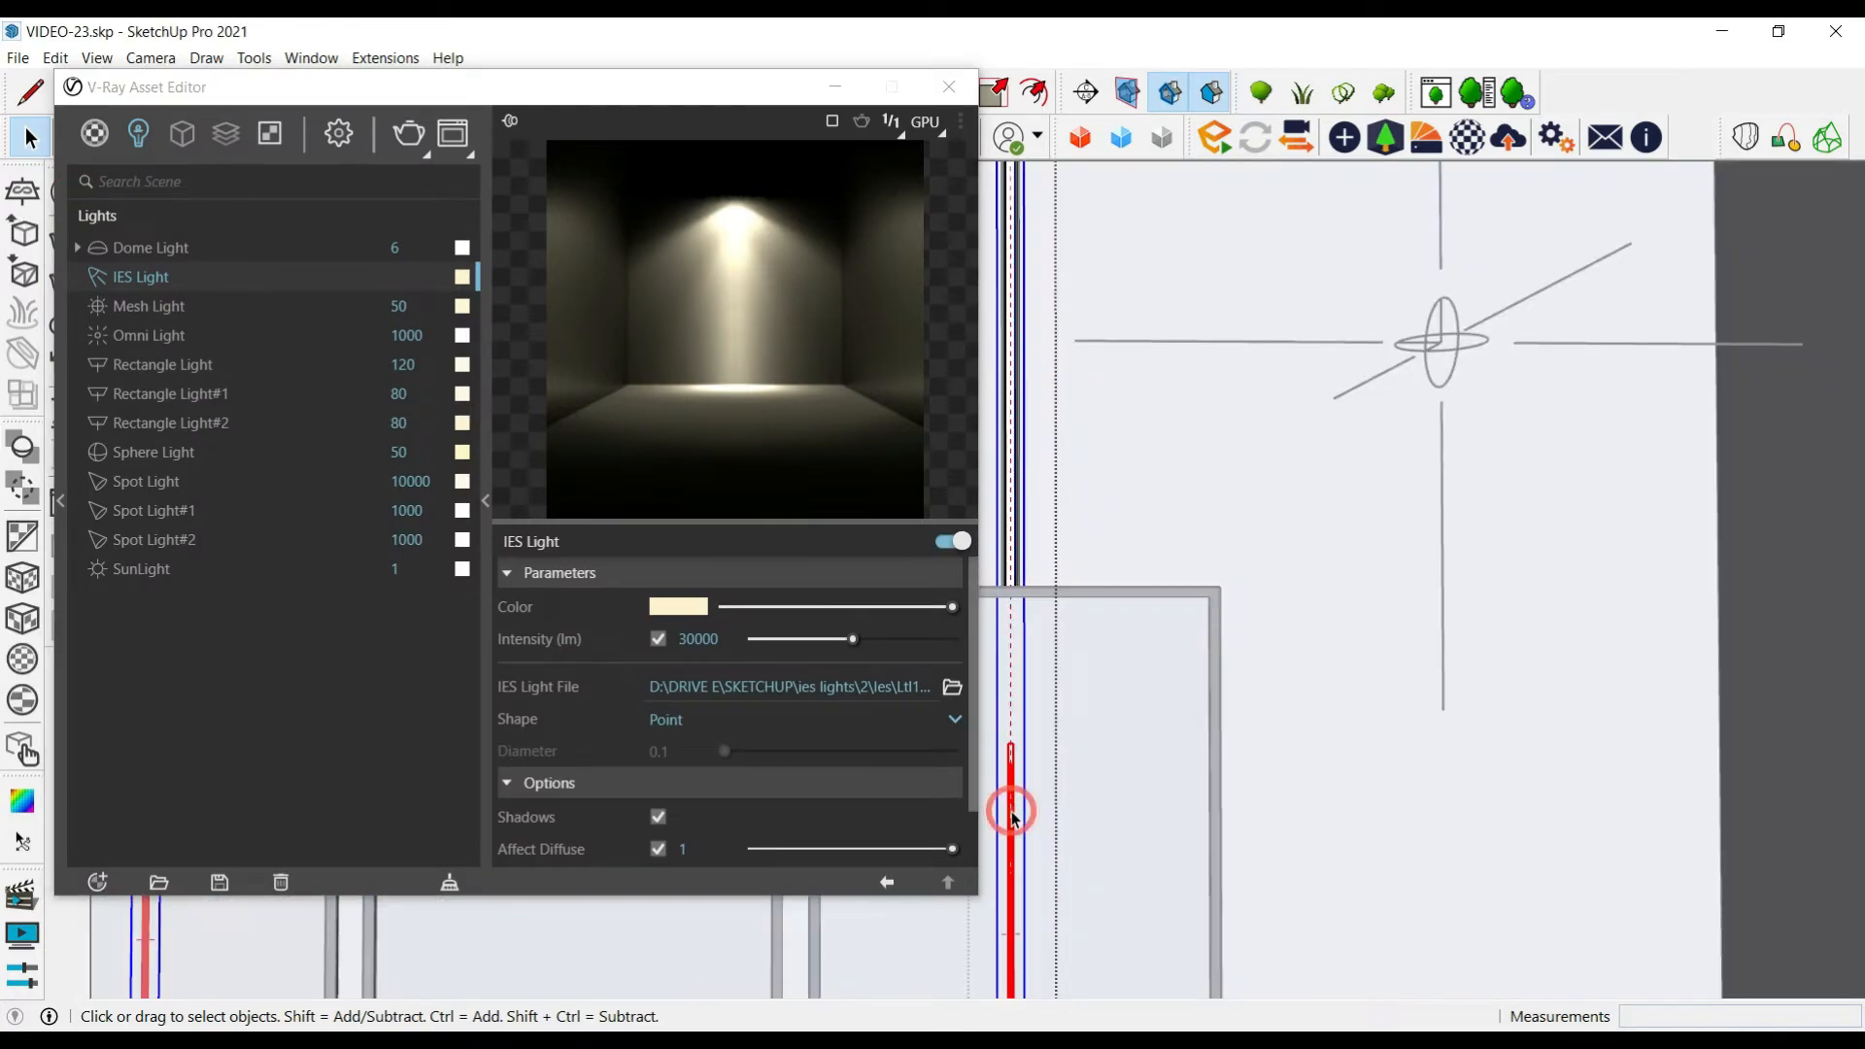
{"action": "left_click", "coordinate": [1012, 813]}
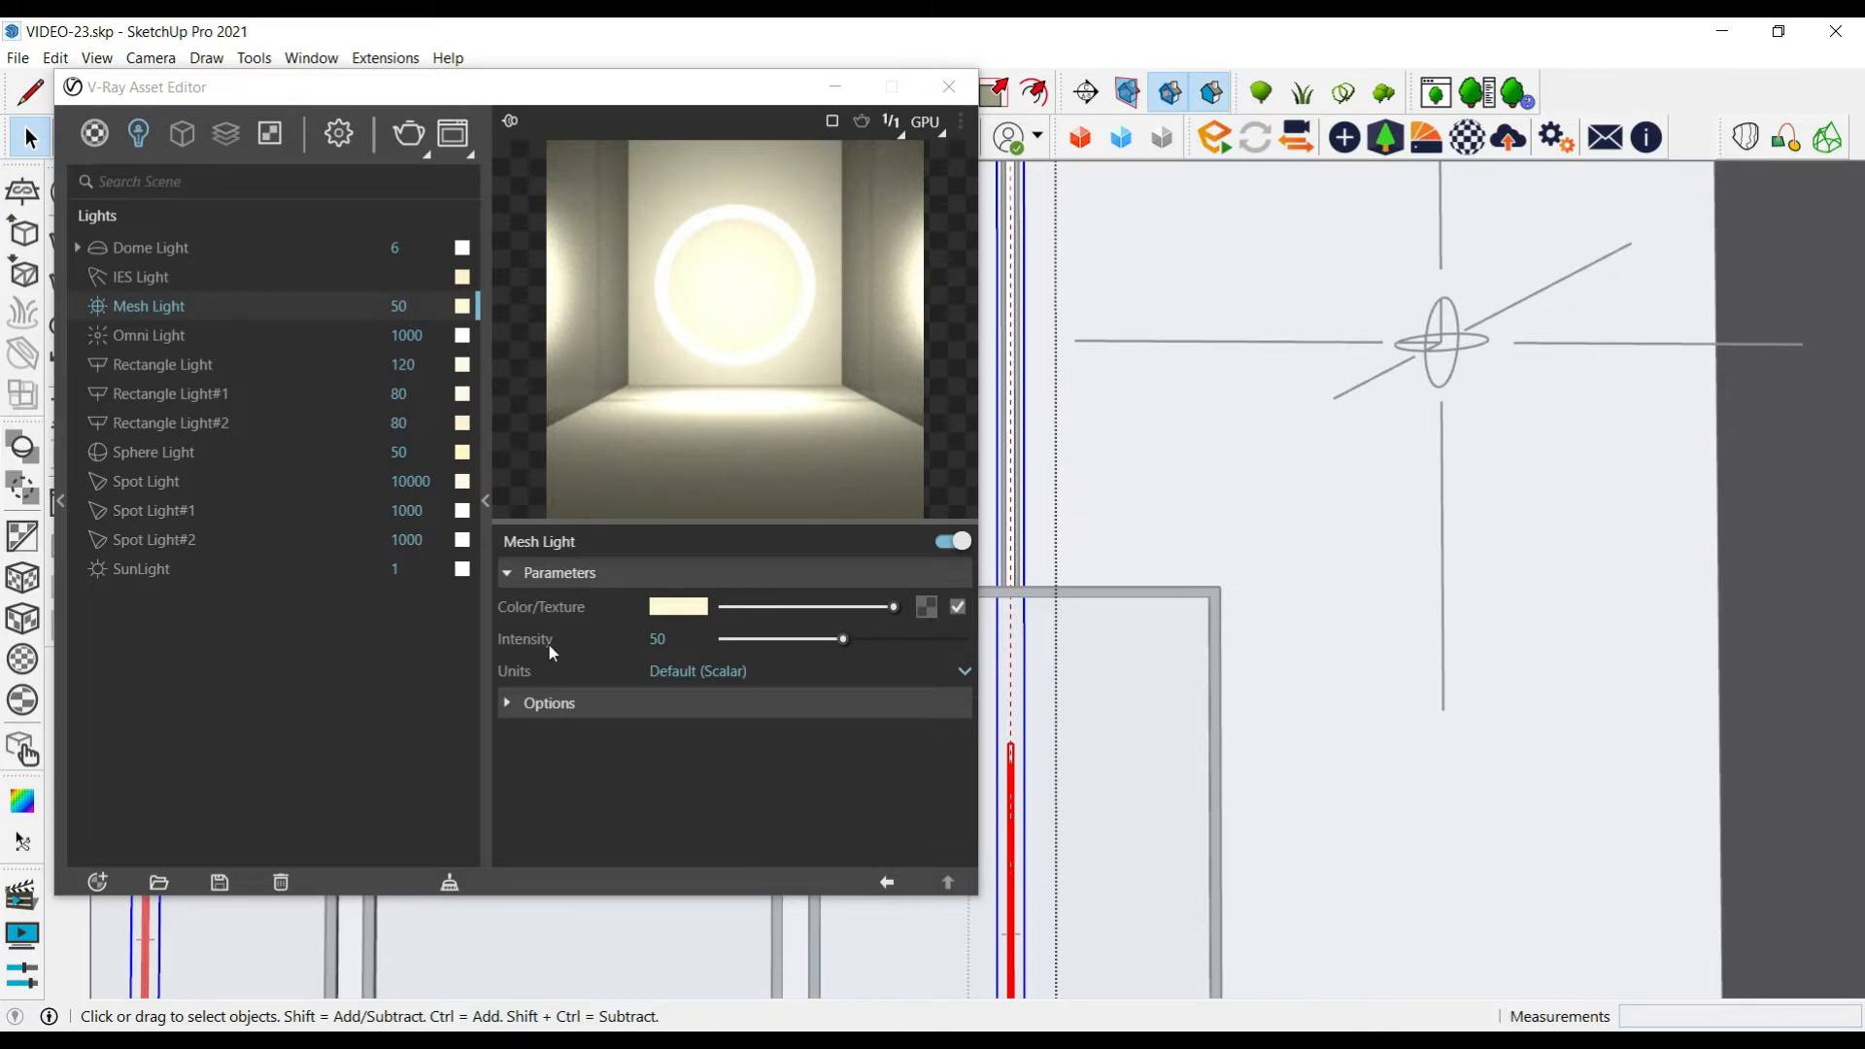
Review the mesh light's intensity, its units with Default (Scalar) kept, and its further options
{"action": "left_click", "coordinate": [643, 638]}
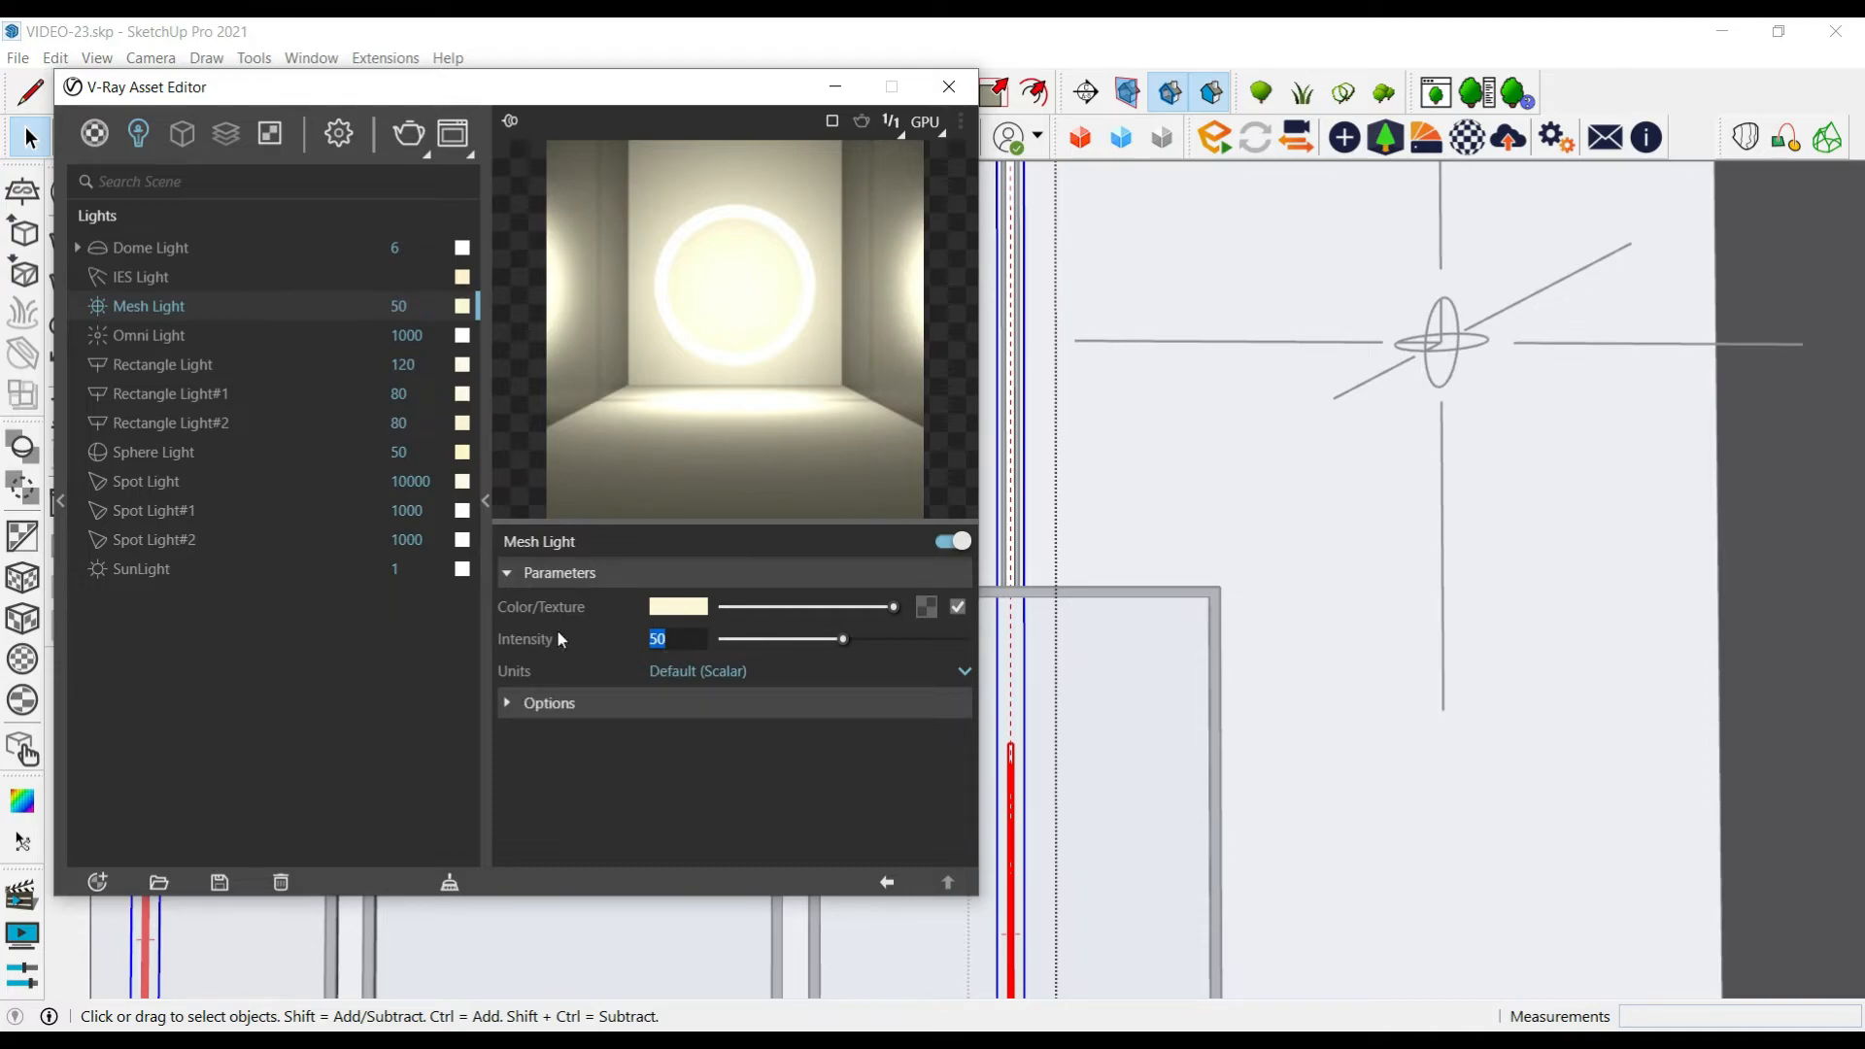
{"action": "left_click", "coordinate": [754, 671]}
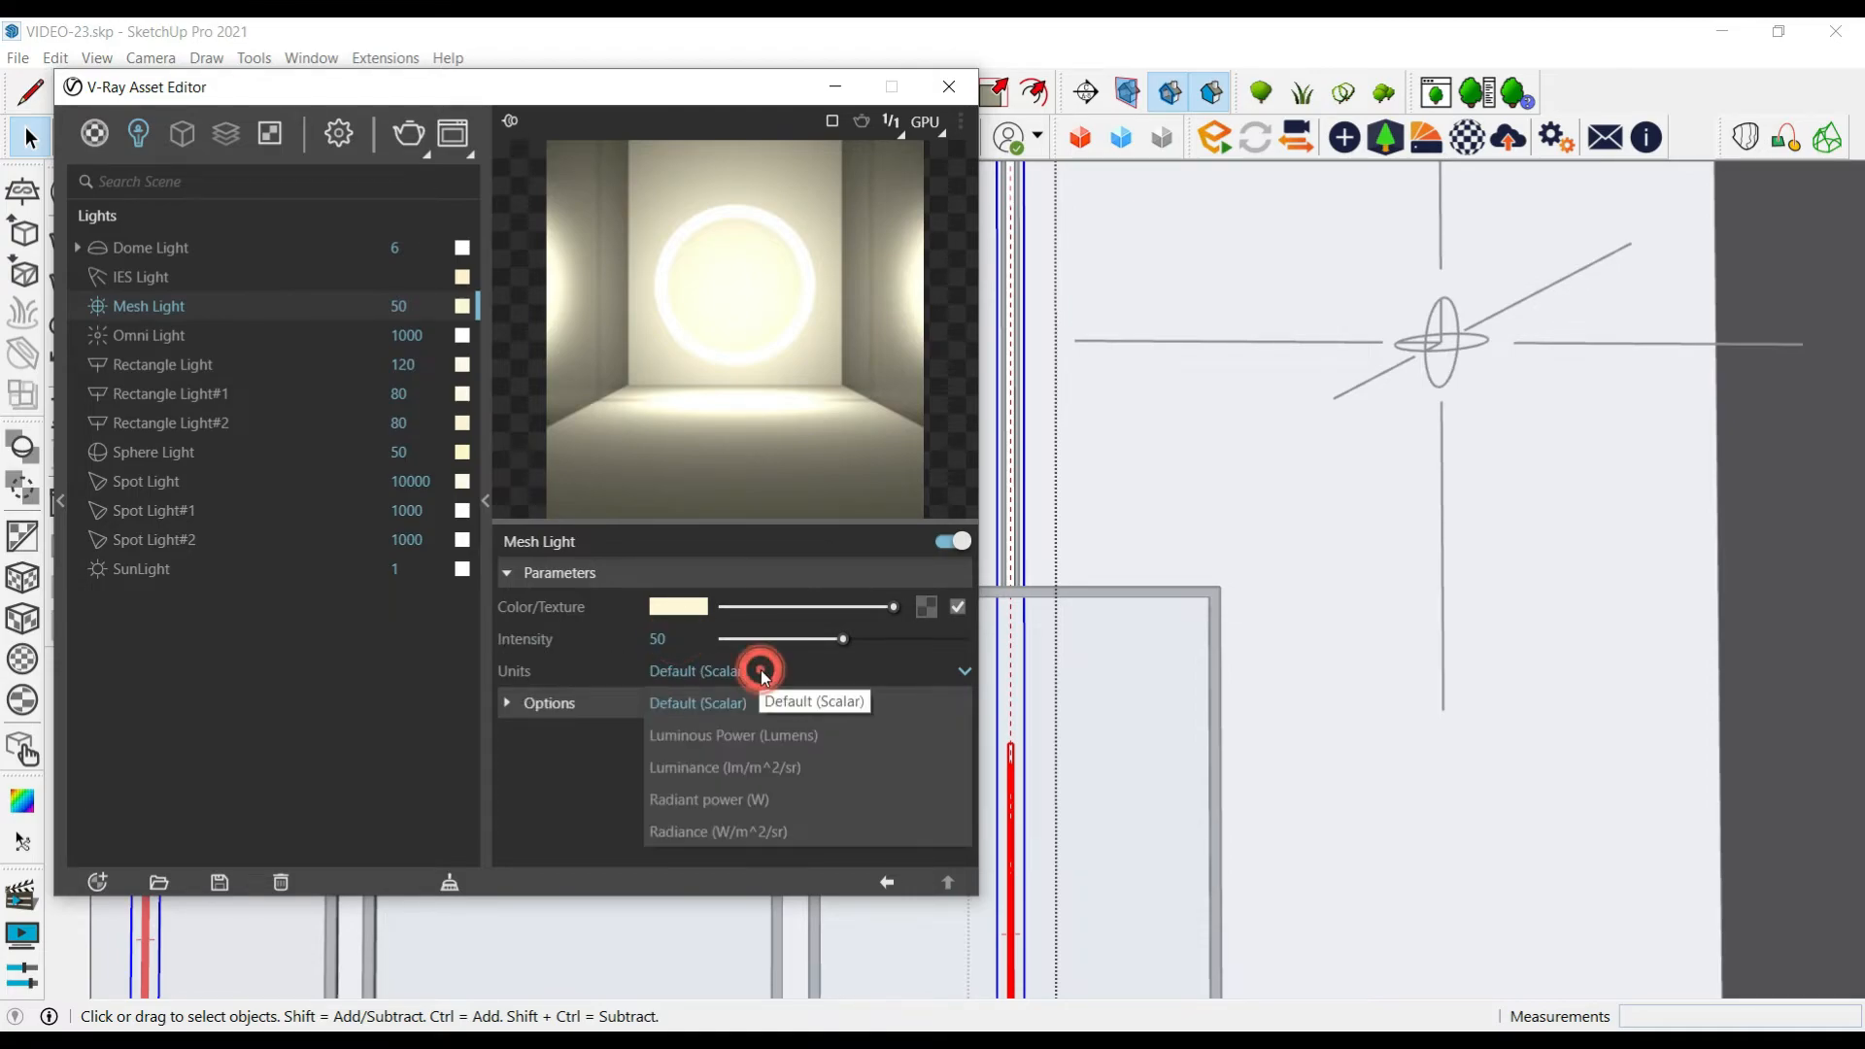
{"action": "left_click", "coordinate": [699, 707]}
{"action": "left_click", "coordinate": [550, 709]}
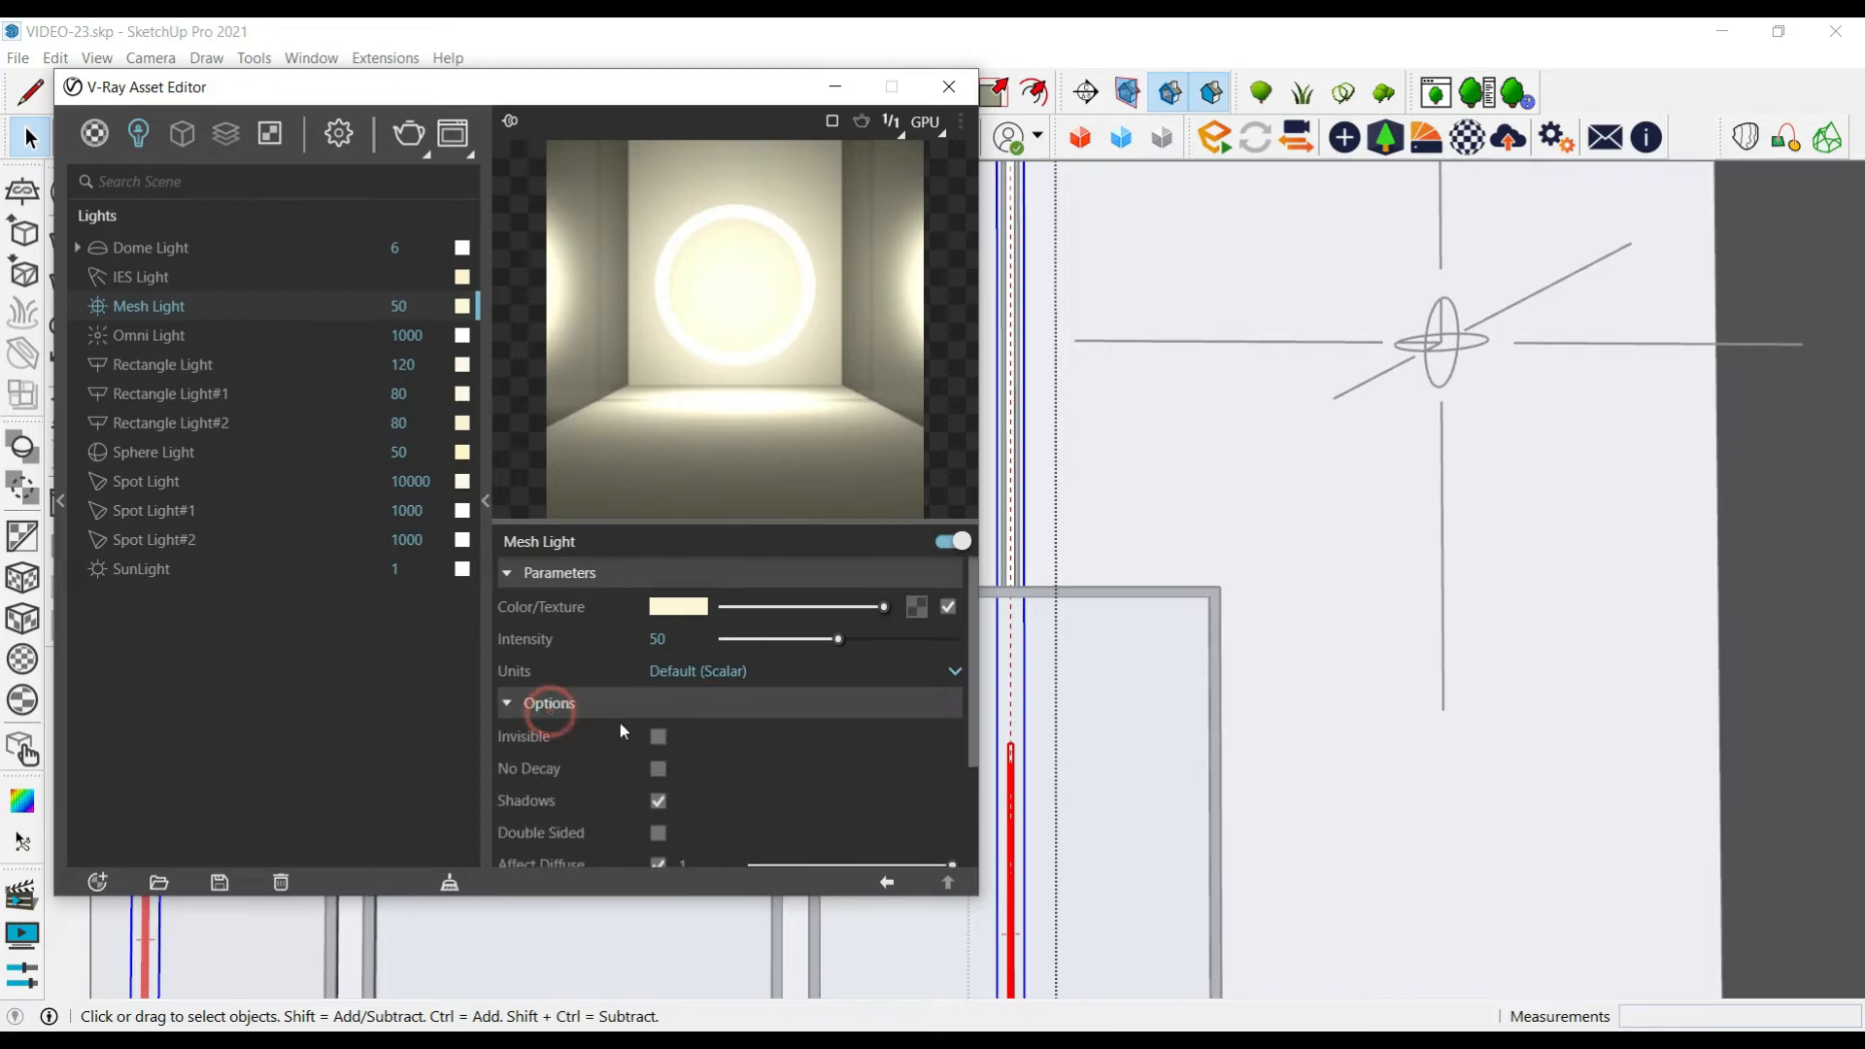
{"action": "scroll", "coordinate": [641, 680], "scroll_direction": "down", "scroll_amount": 2}
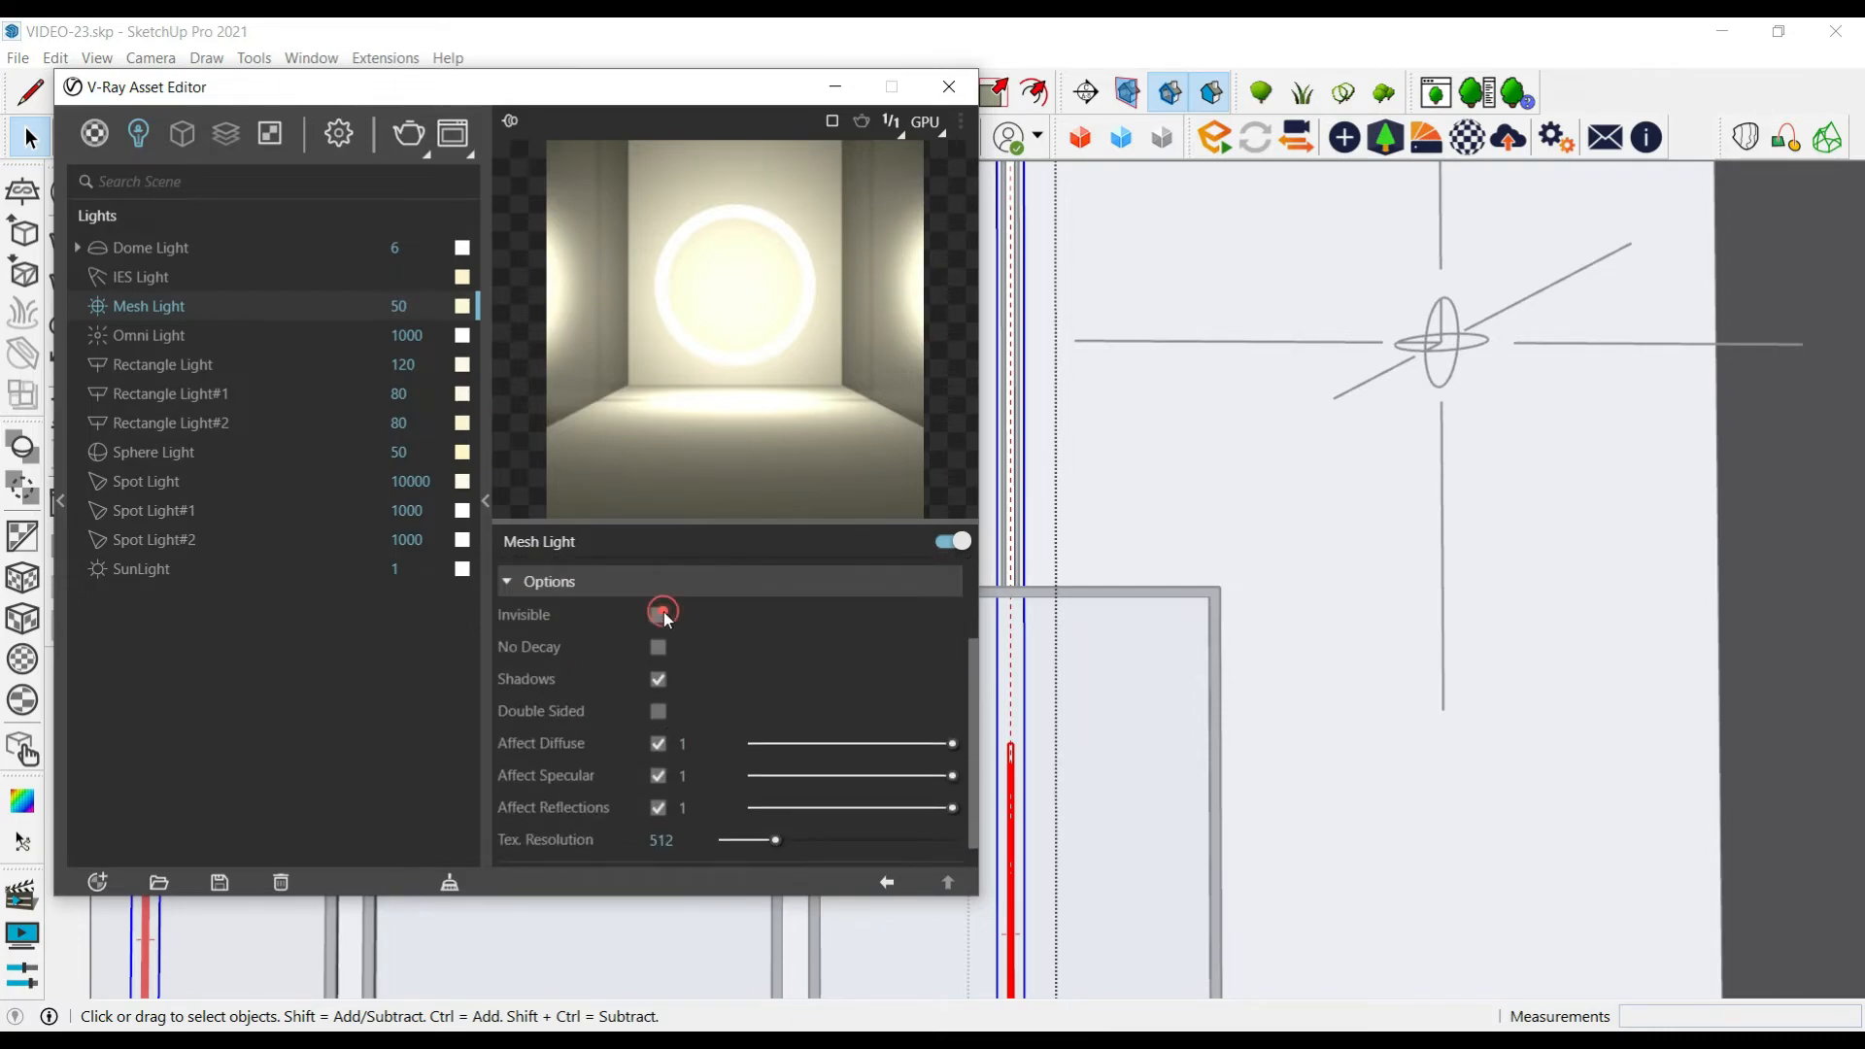
Toggle the mesh light's Invisible option on and off to compare both states in the material preview
{"action": "left_click", "coordinate": [660, 616]}
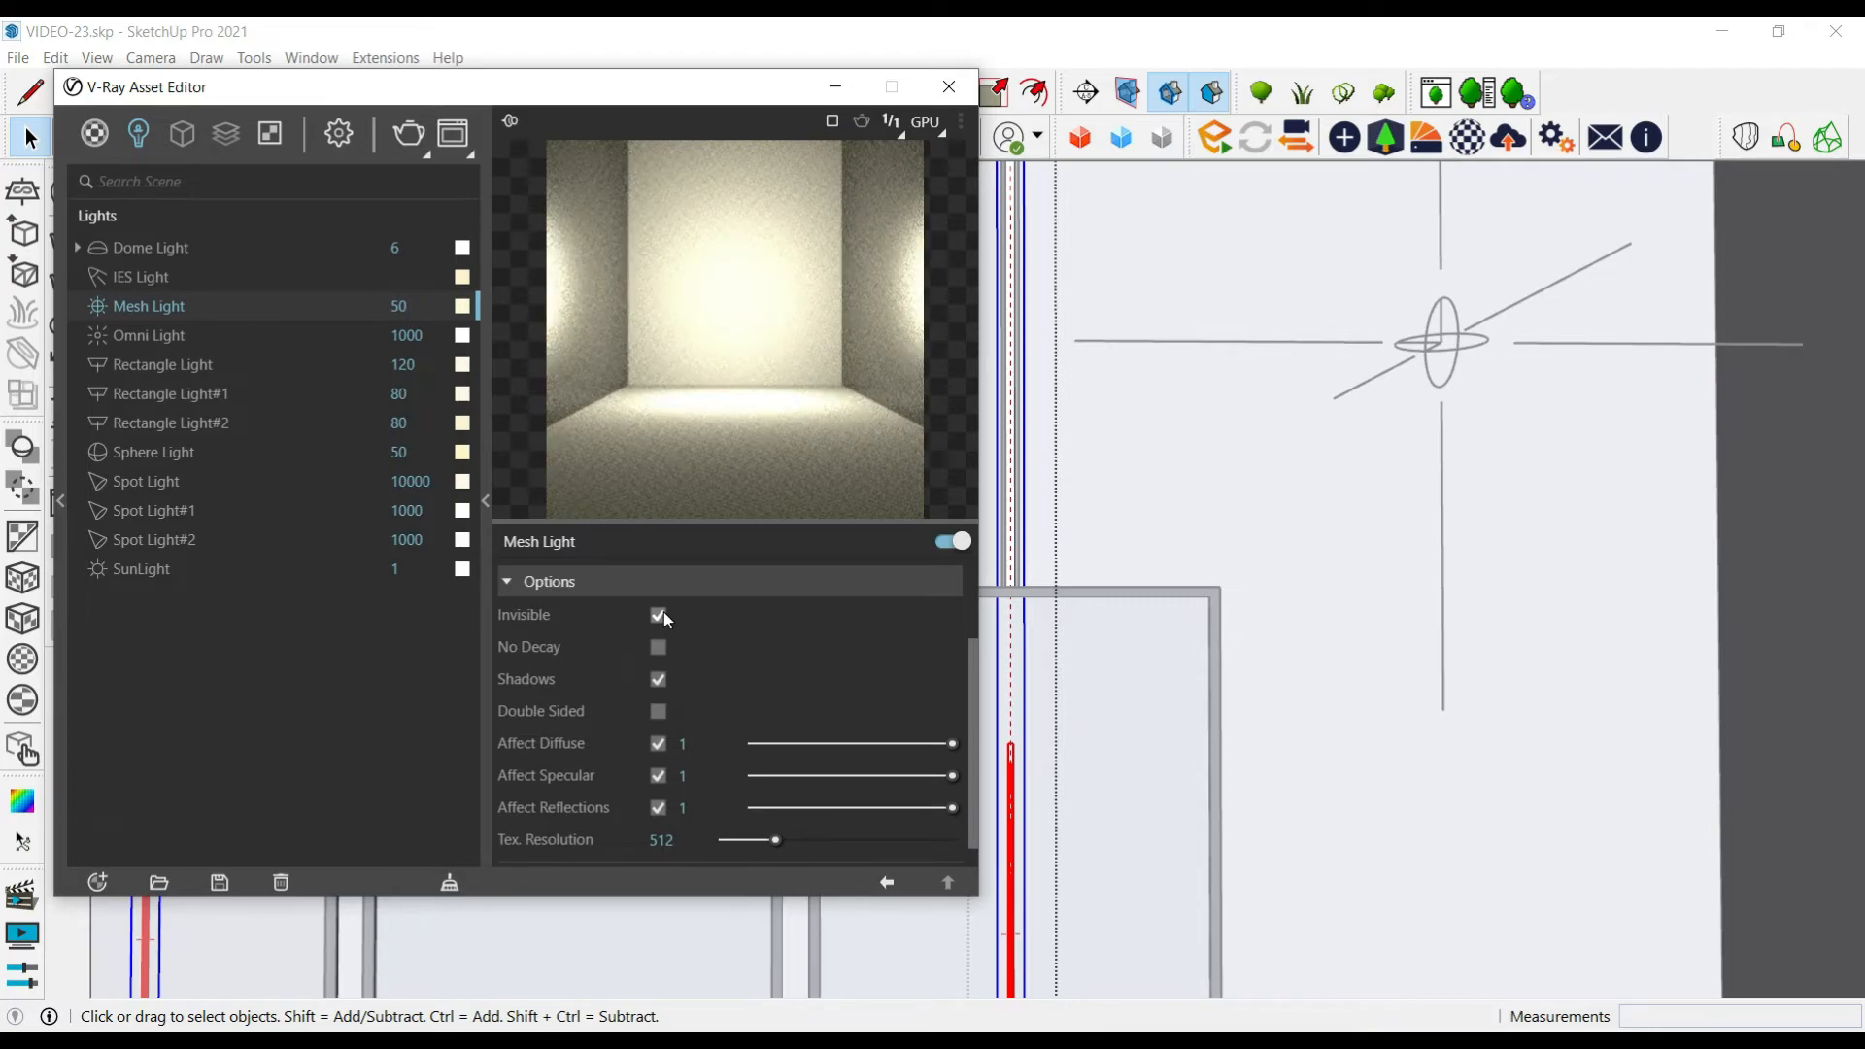
{"action": "left_click", "coordinate": [660, 616]}
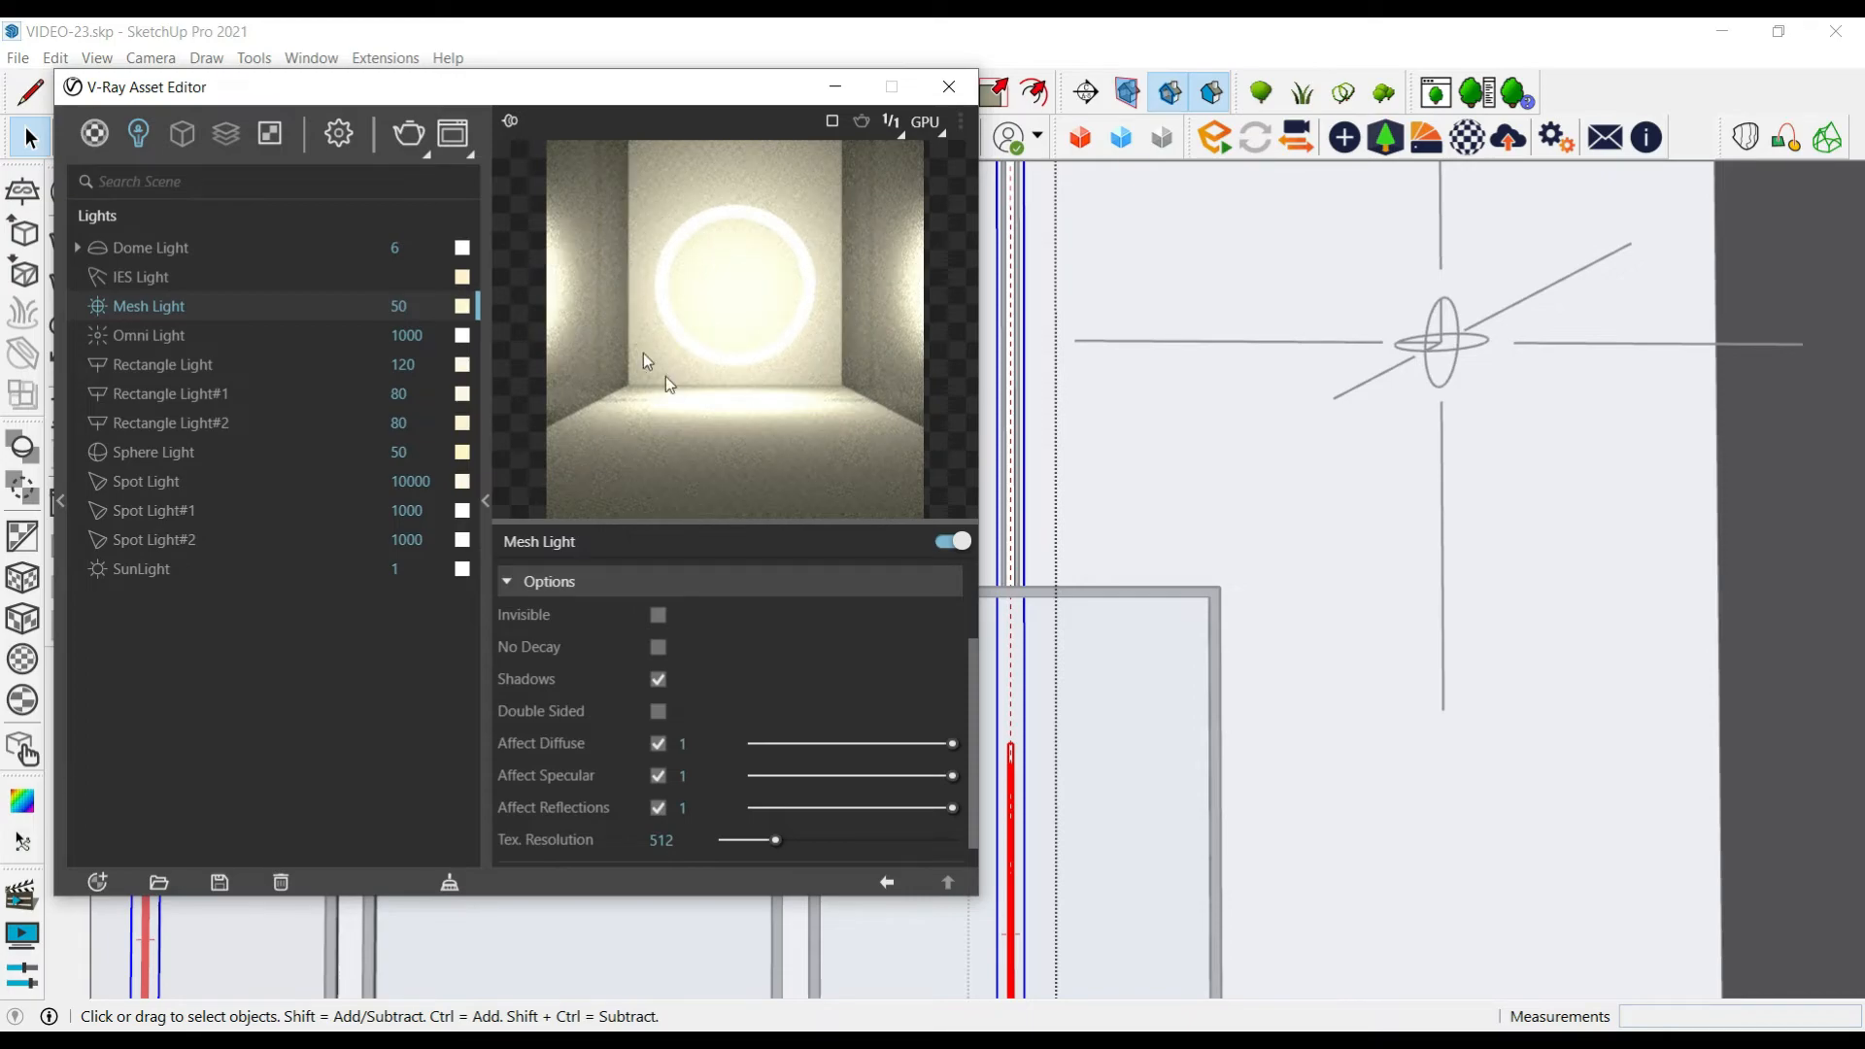
{"action": "left_click", "coordinate": [660, 615]}
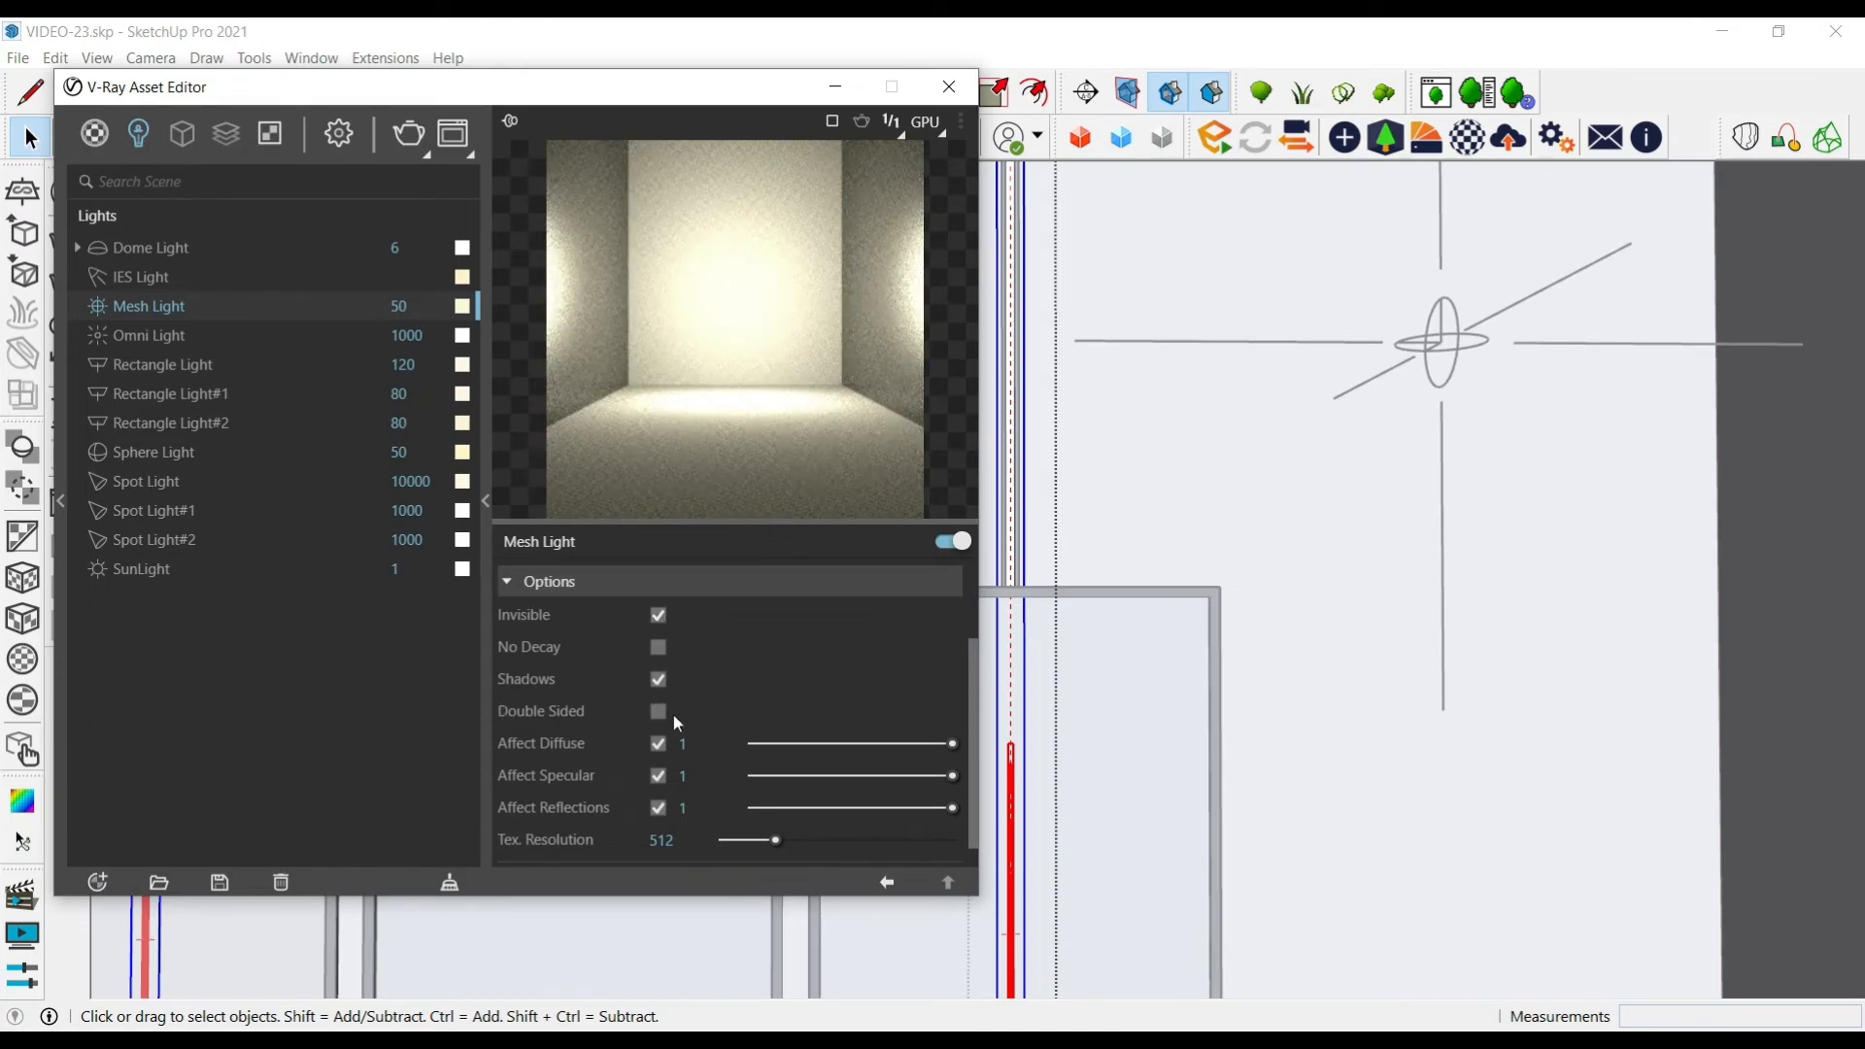
Set the mesh light's Affect Specular and Affect Reflections to 0.1, turn Invisible off and close the light settings
{"action": "left_click_drag", "start_coordinate": [842, 812], "coordinate": [783, 812]}
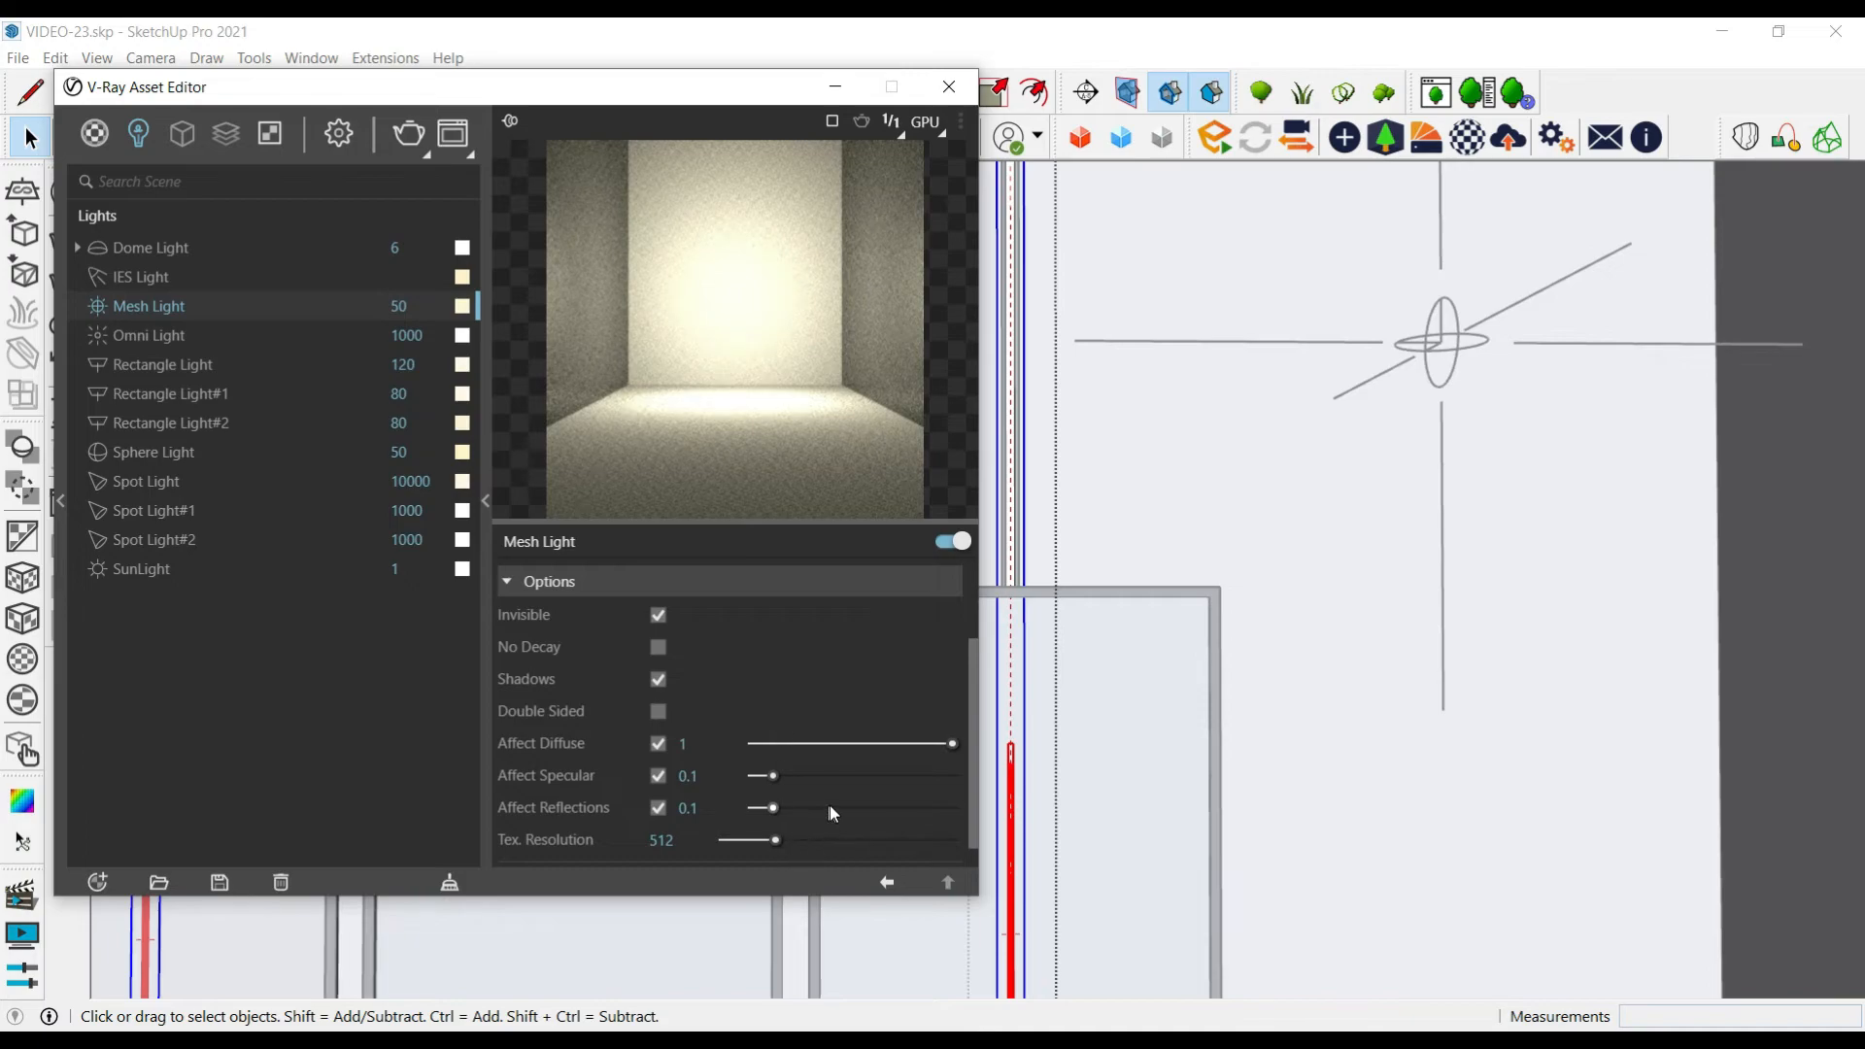
{"action": "scroll", "coordinate": [721, 641], "scroll_direction": "up", "scroll_amount": 3}
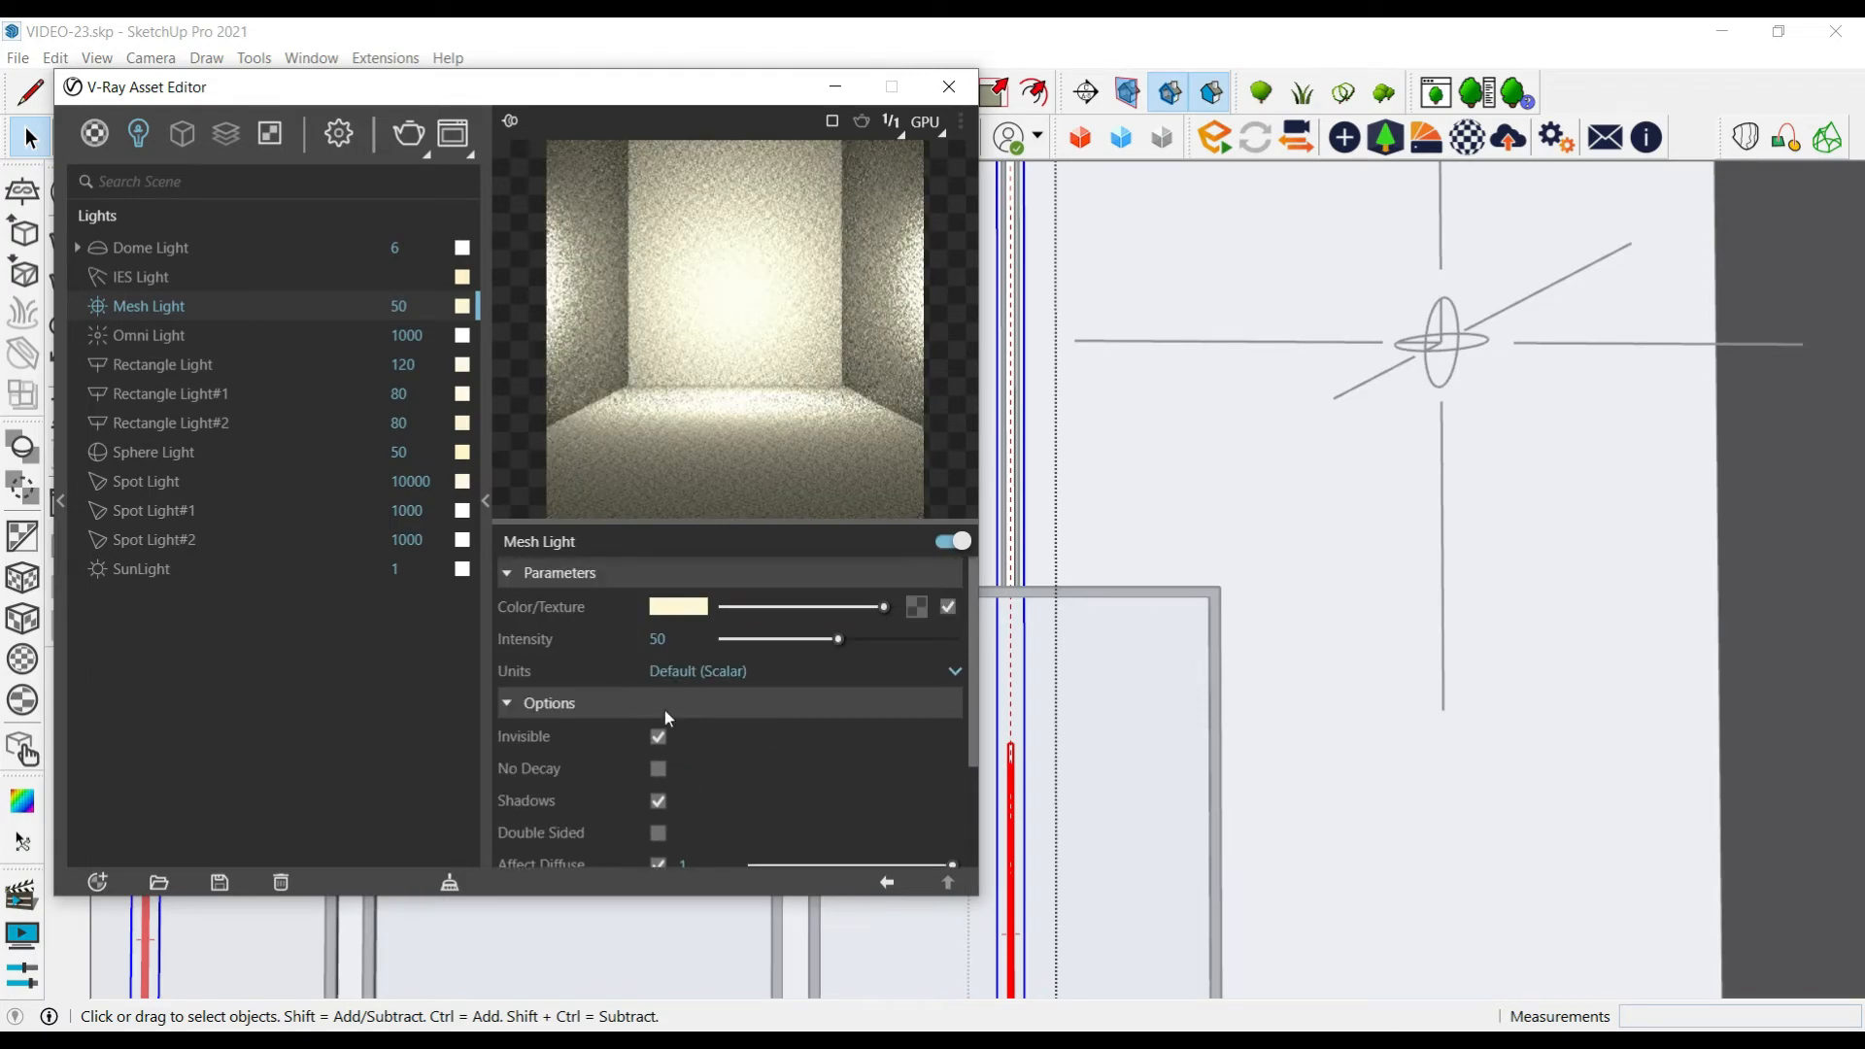
{"action": "left_click", "coordinate": [659, 736]}
{"action": "left_click", "coordinate": [950, 87]}
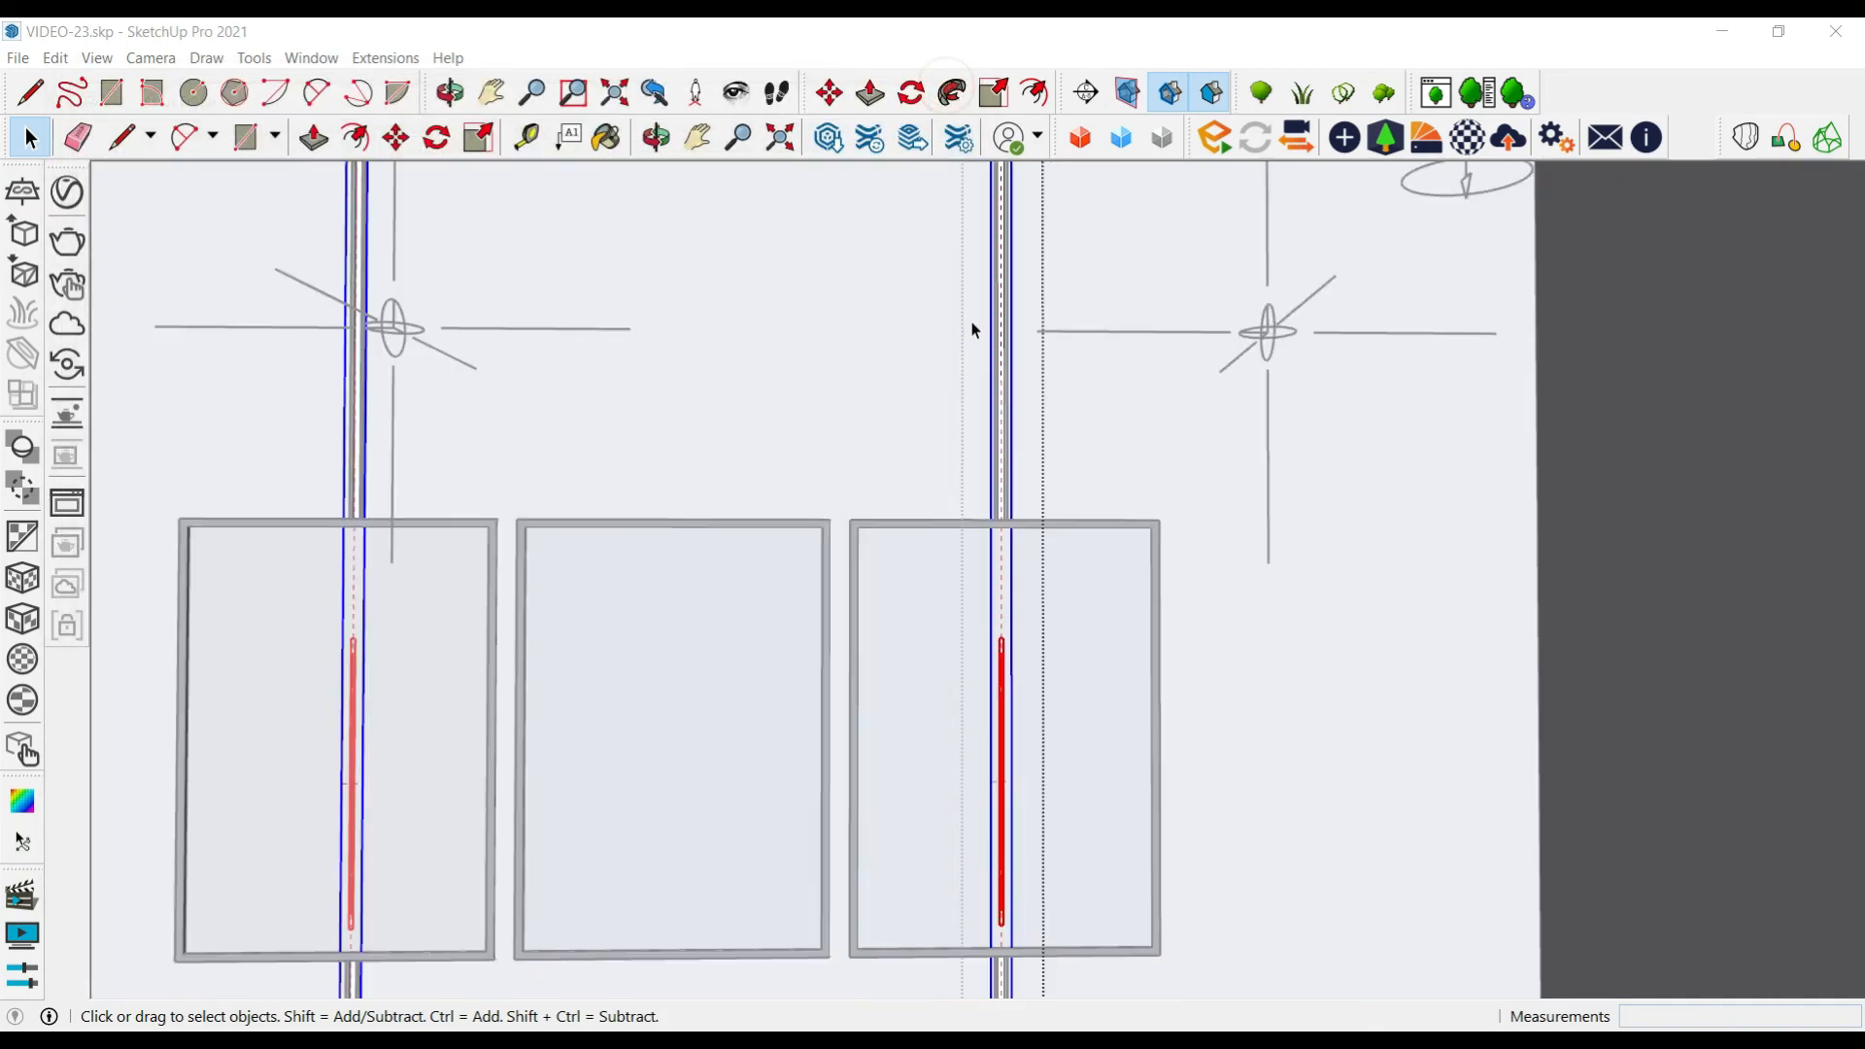
Frame the whole picture wall from inside the room and leave the group being edited around the mesh lights
{"action": "scroll", "coordinate": [972, 330], "scroll_direction": "down", "scroll_amount": 8}
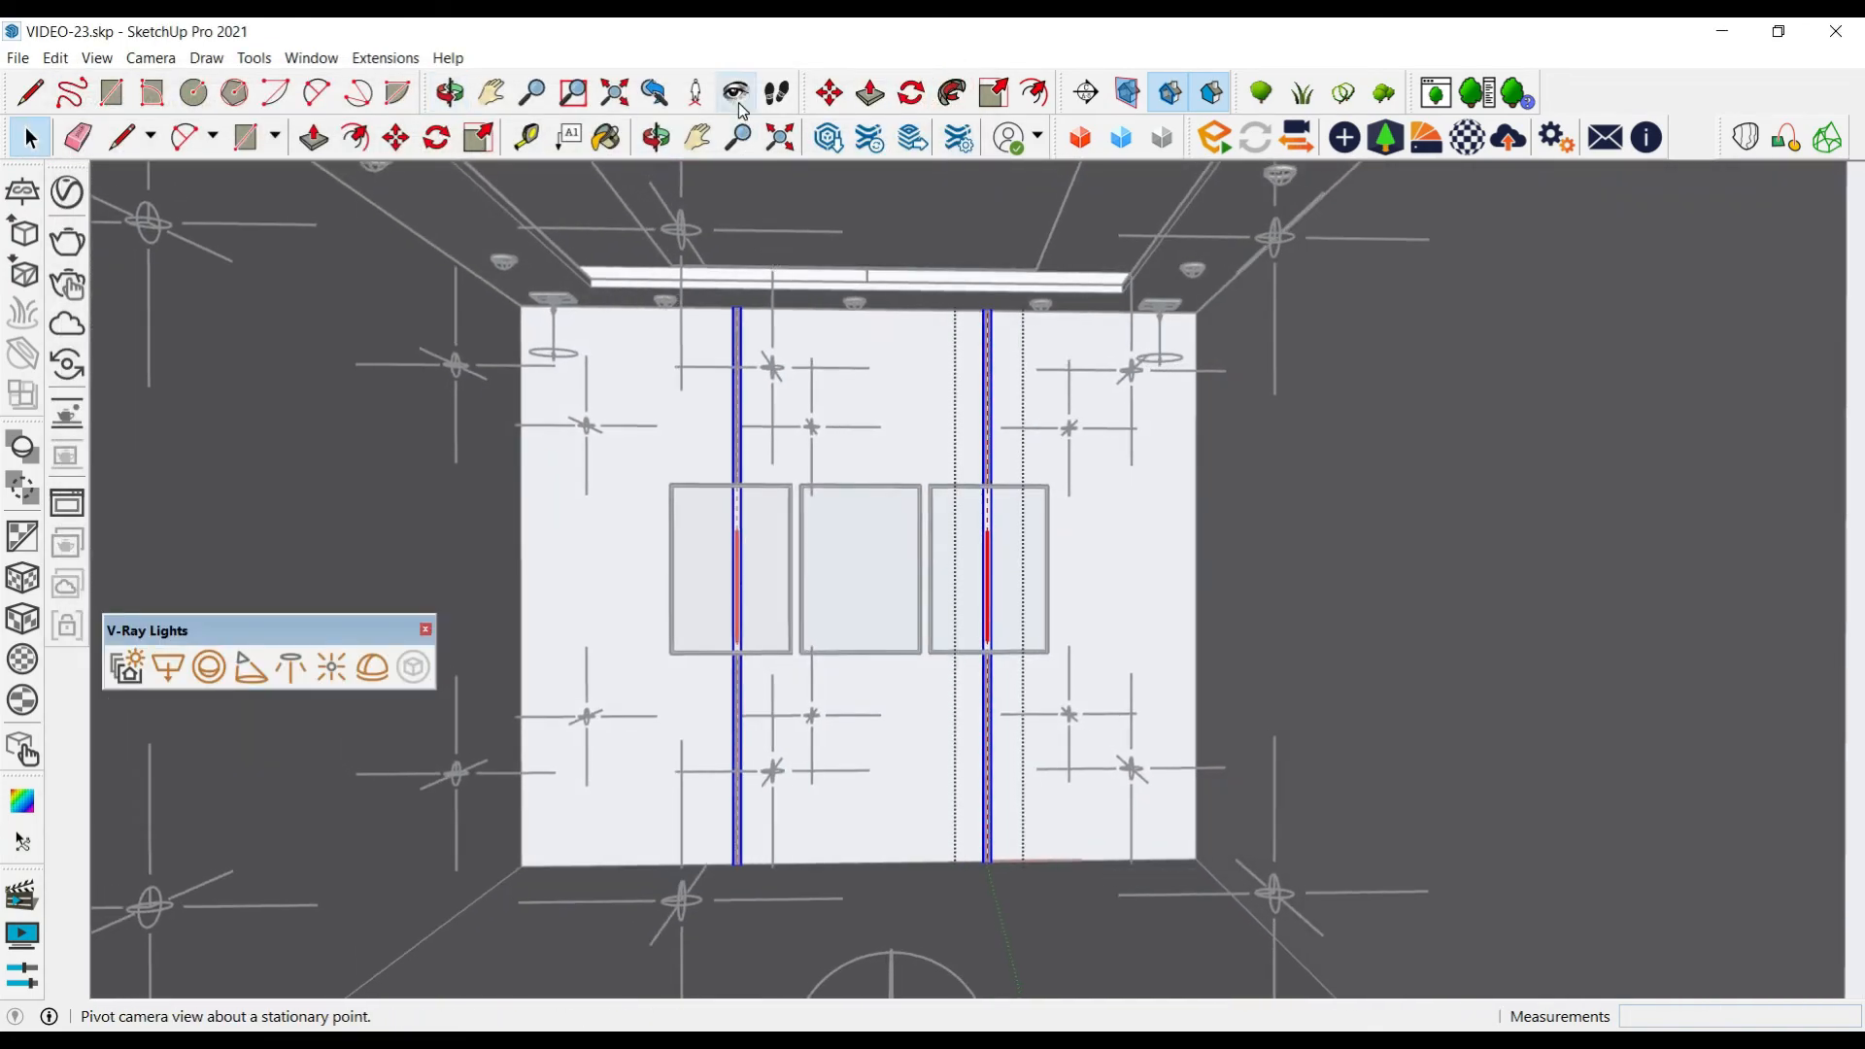
{"action": "left_click", "coordinate": [741, 103]}
{"action": "left_click_drag", "start_coordinate": [1162, 563], "coordinate": [1098, 573]}
{"action": "middle_click_drag", "start_coordinate": [1098, 569], "coordinate": [1142, 578]}
{"action": "key", "text": "space"}
{"action": "left_click", "coordinate": [1142, 578]}
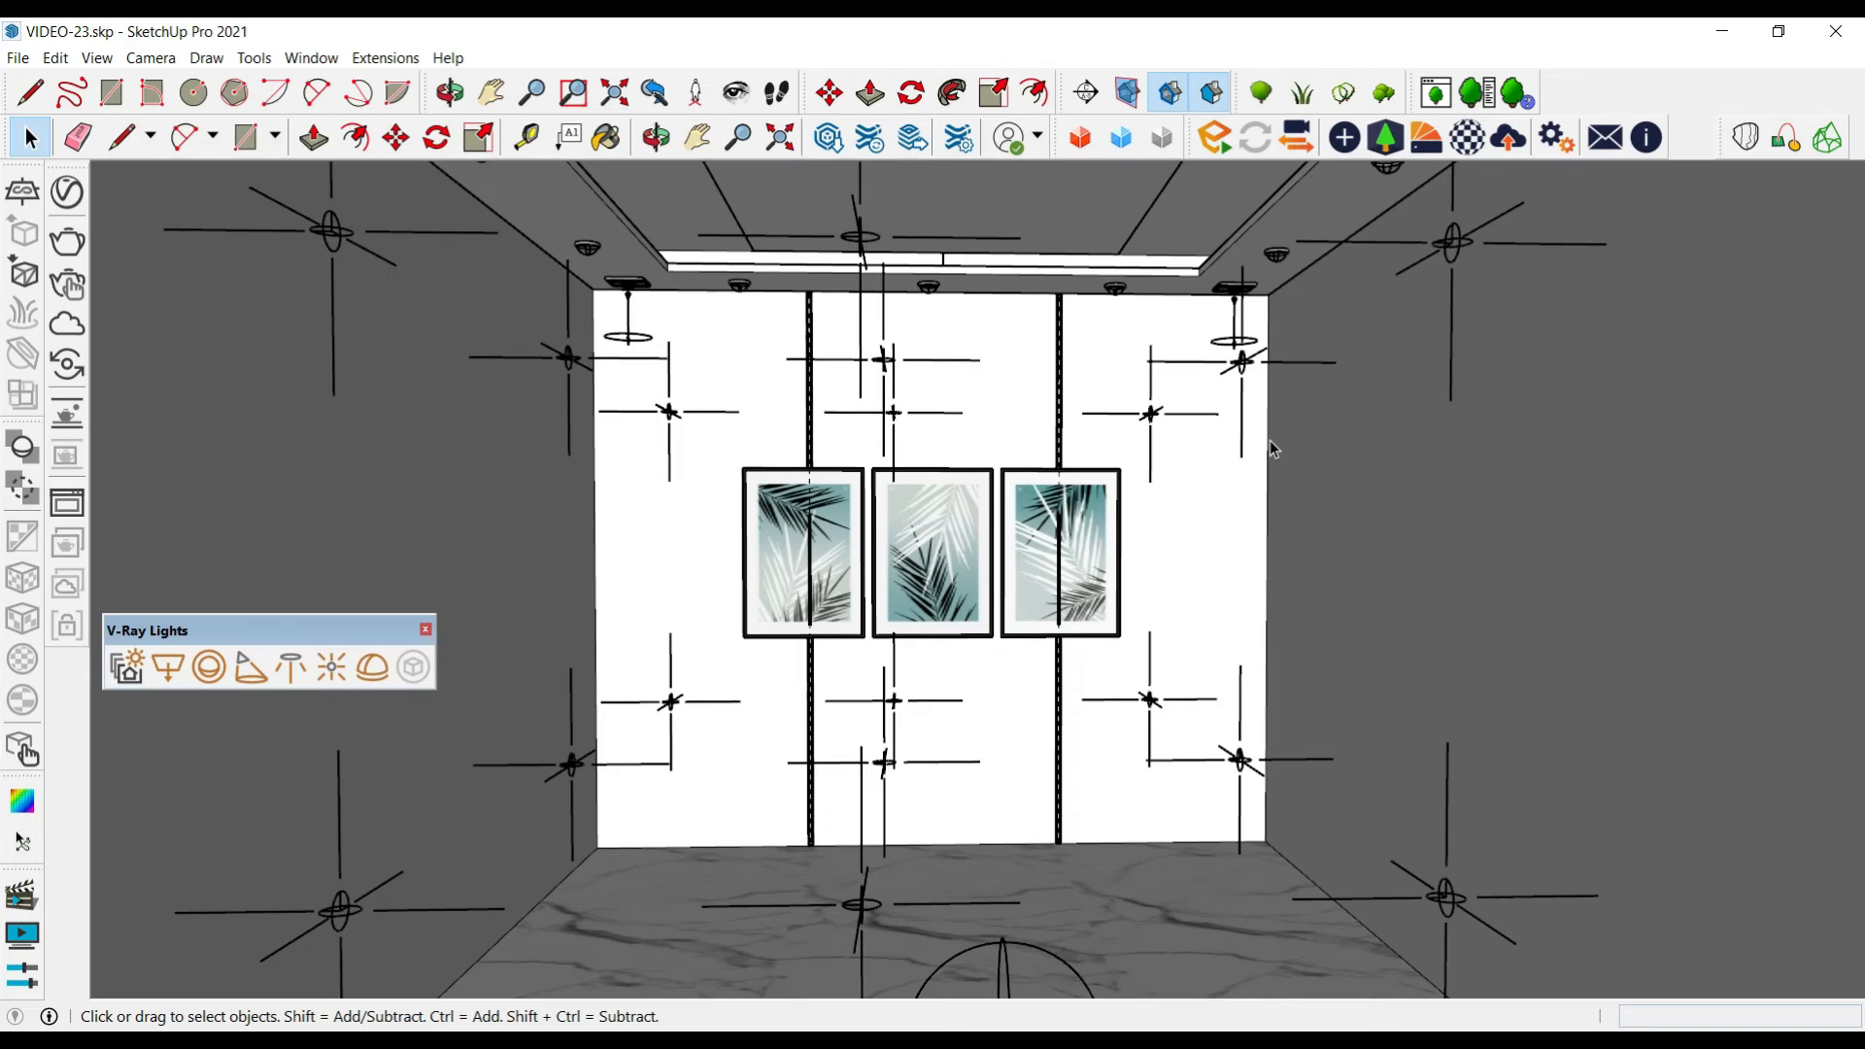
{"action": "middle_click_drag", "start_coordinate": [1071, 495], "coordinate": [1053, 505]}
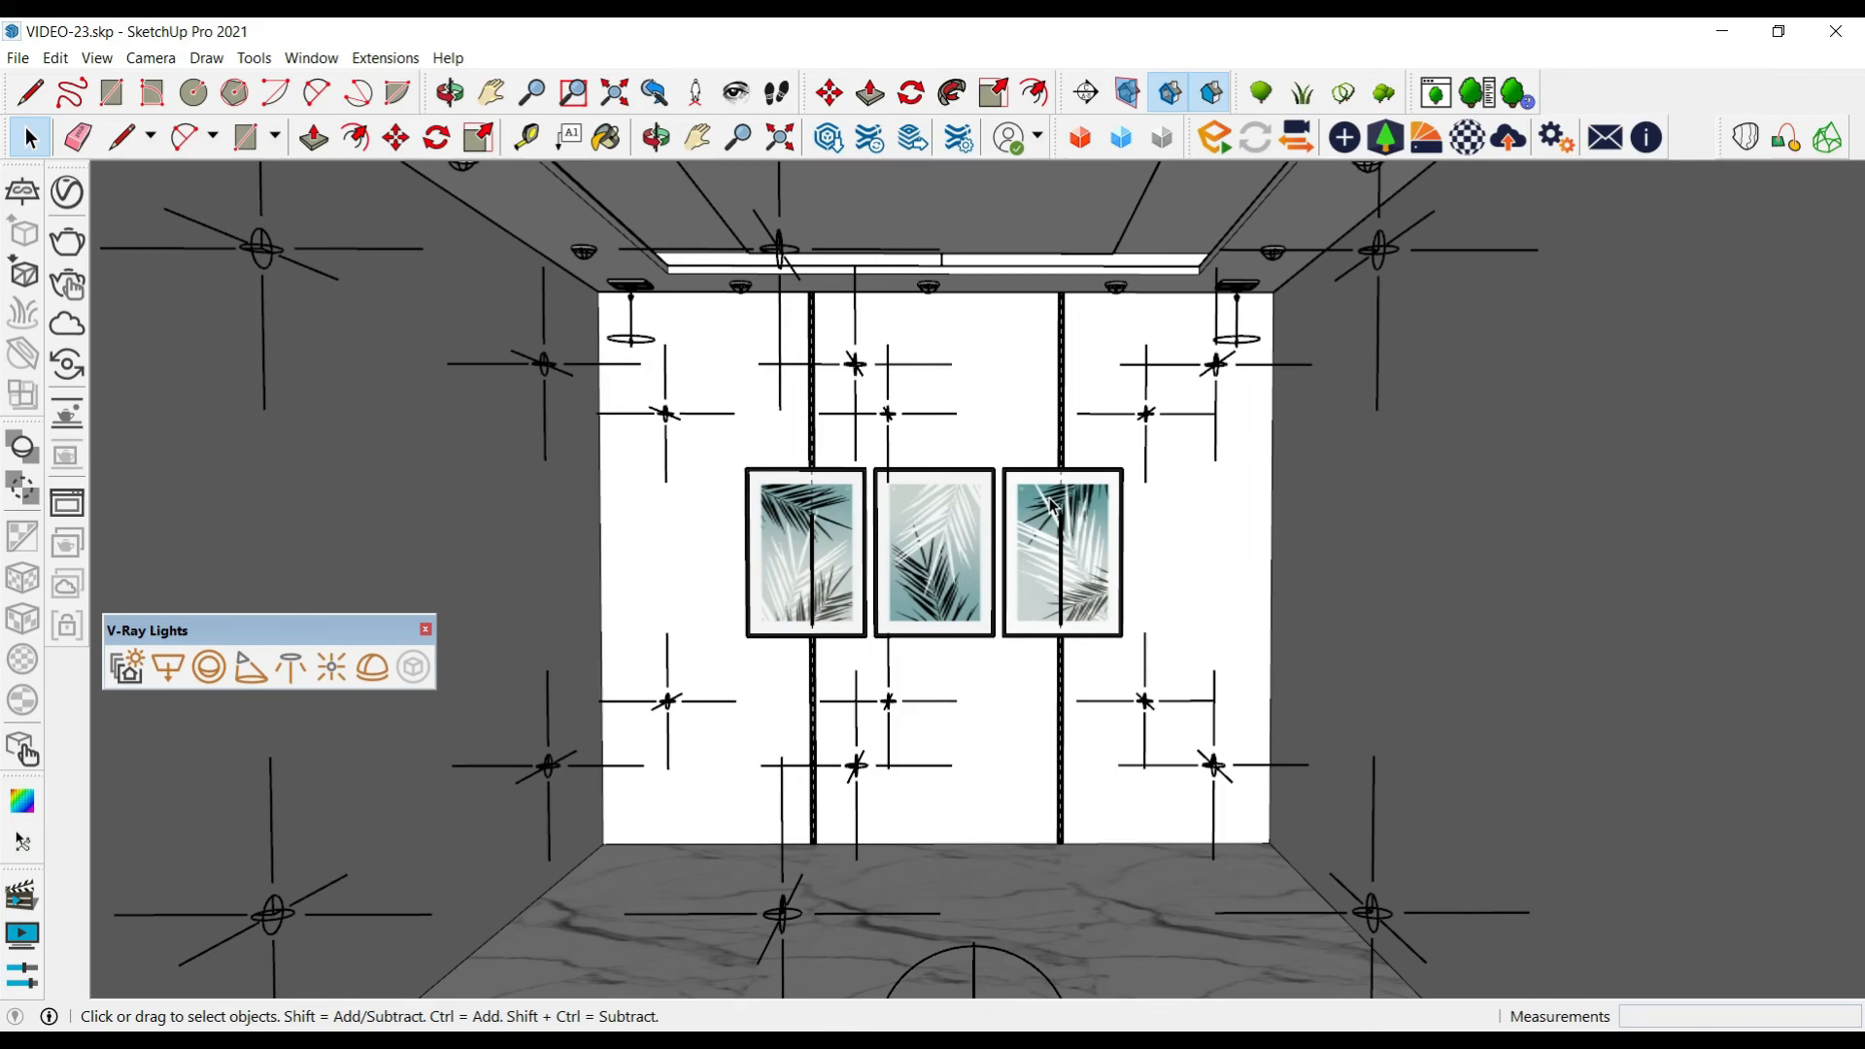
{"action": "middle_click_drag", "start_coordinate": [1052, 505], "coordinate": [985, 586]}
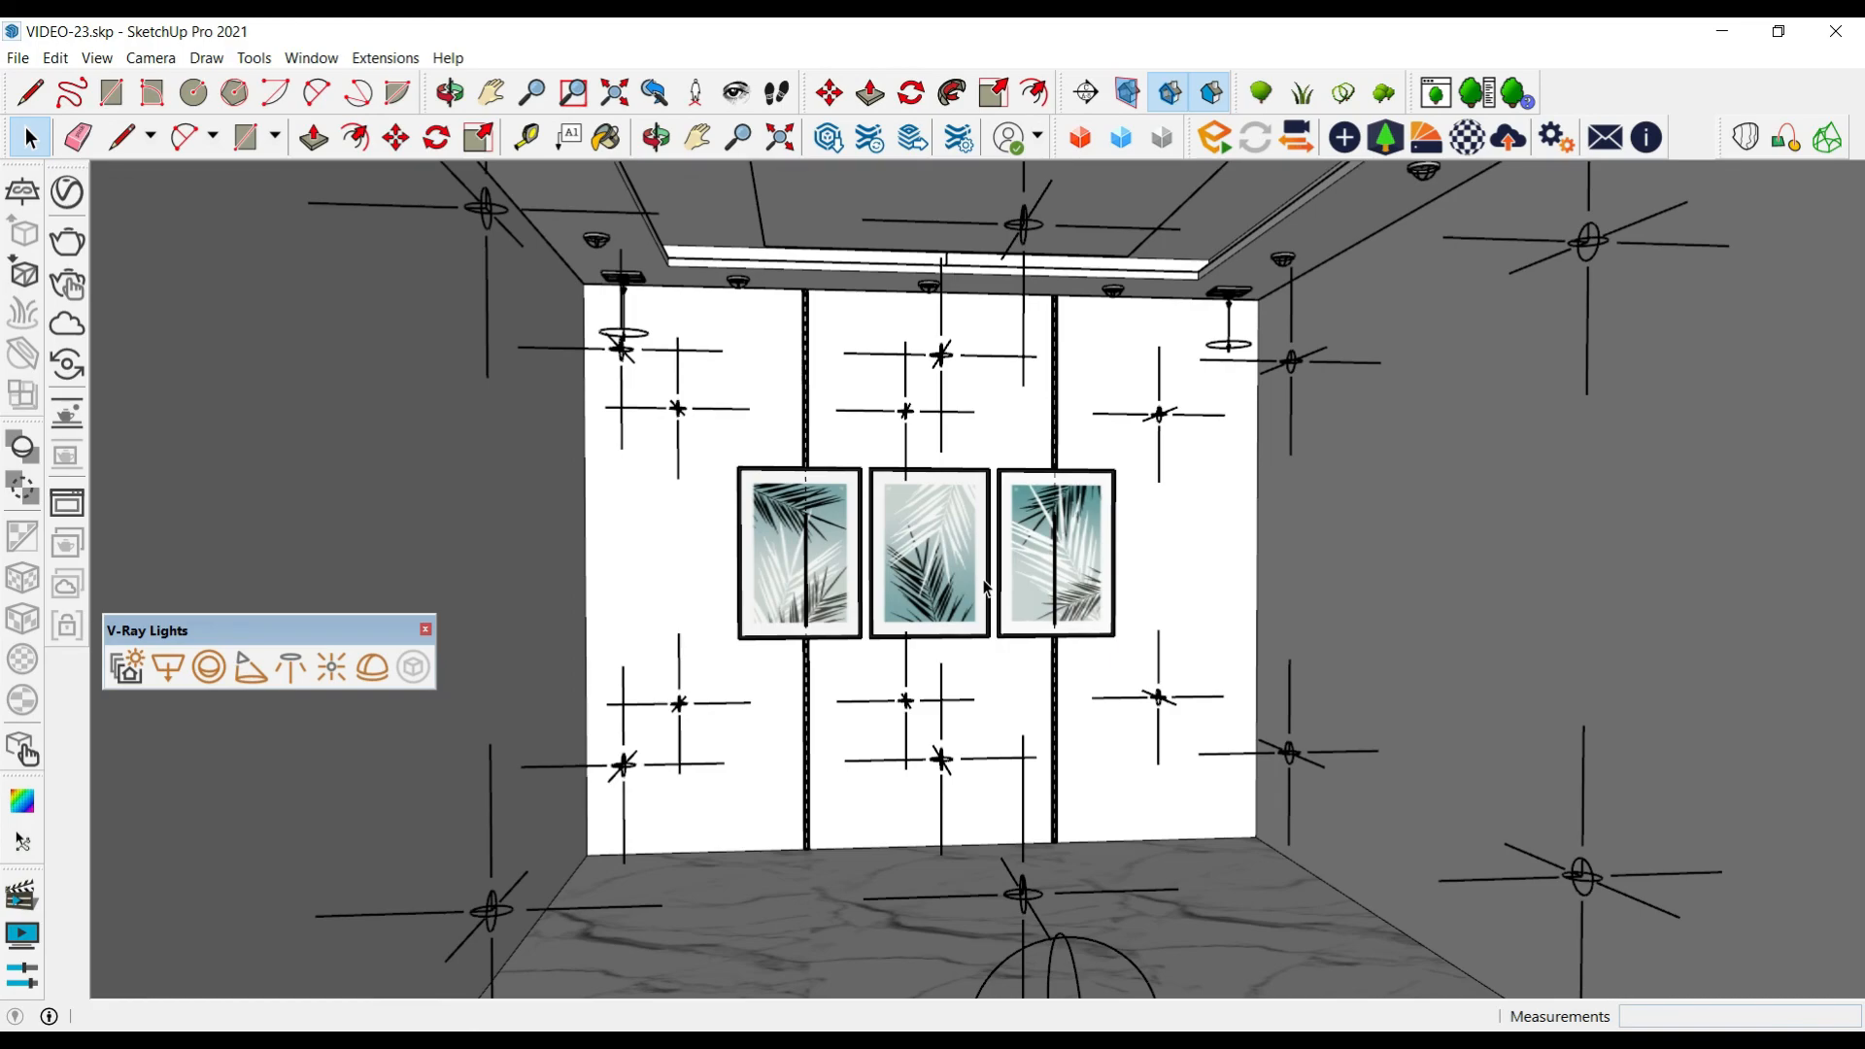
{"action": "middle_click_drag", "start_coordinate": [985, 587], "coordinate": [1075, 605]}
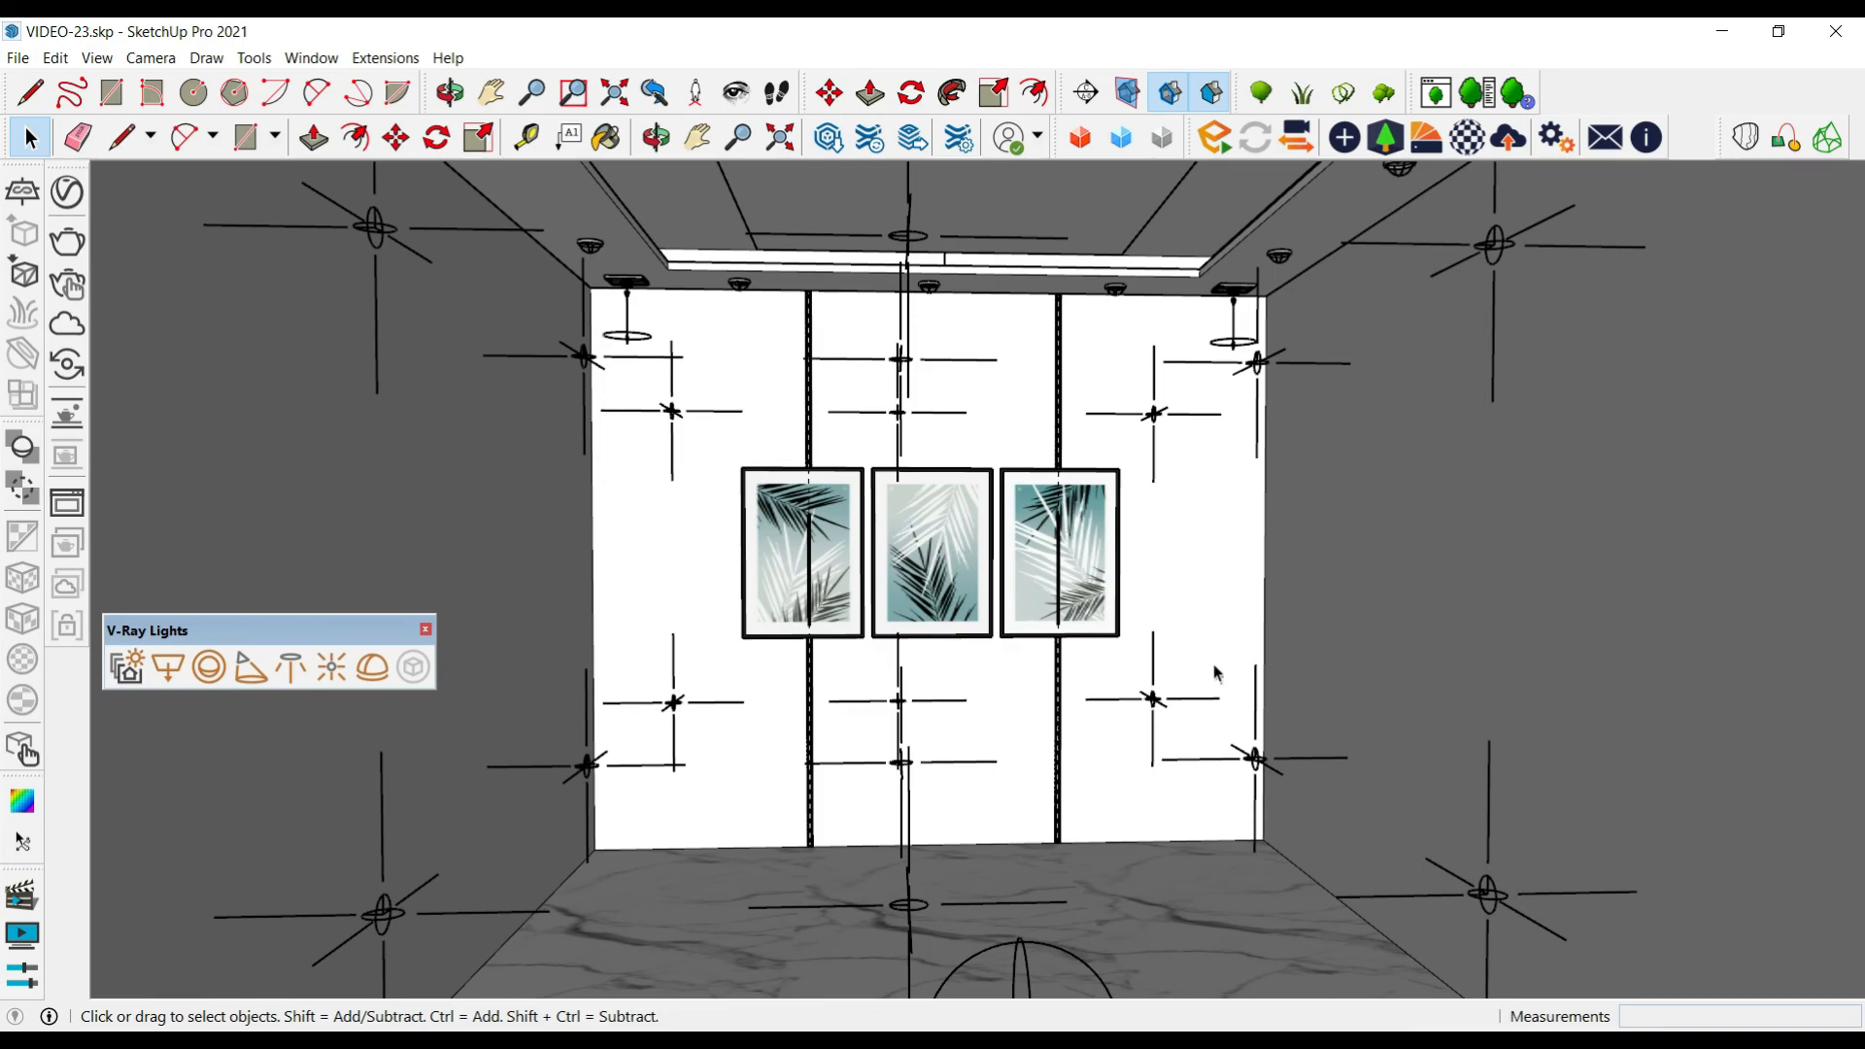
{"action": "middle_click_drag", "start_coordinate": [1219, 674], "coordinate": [1156, 656]}
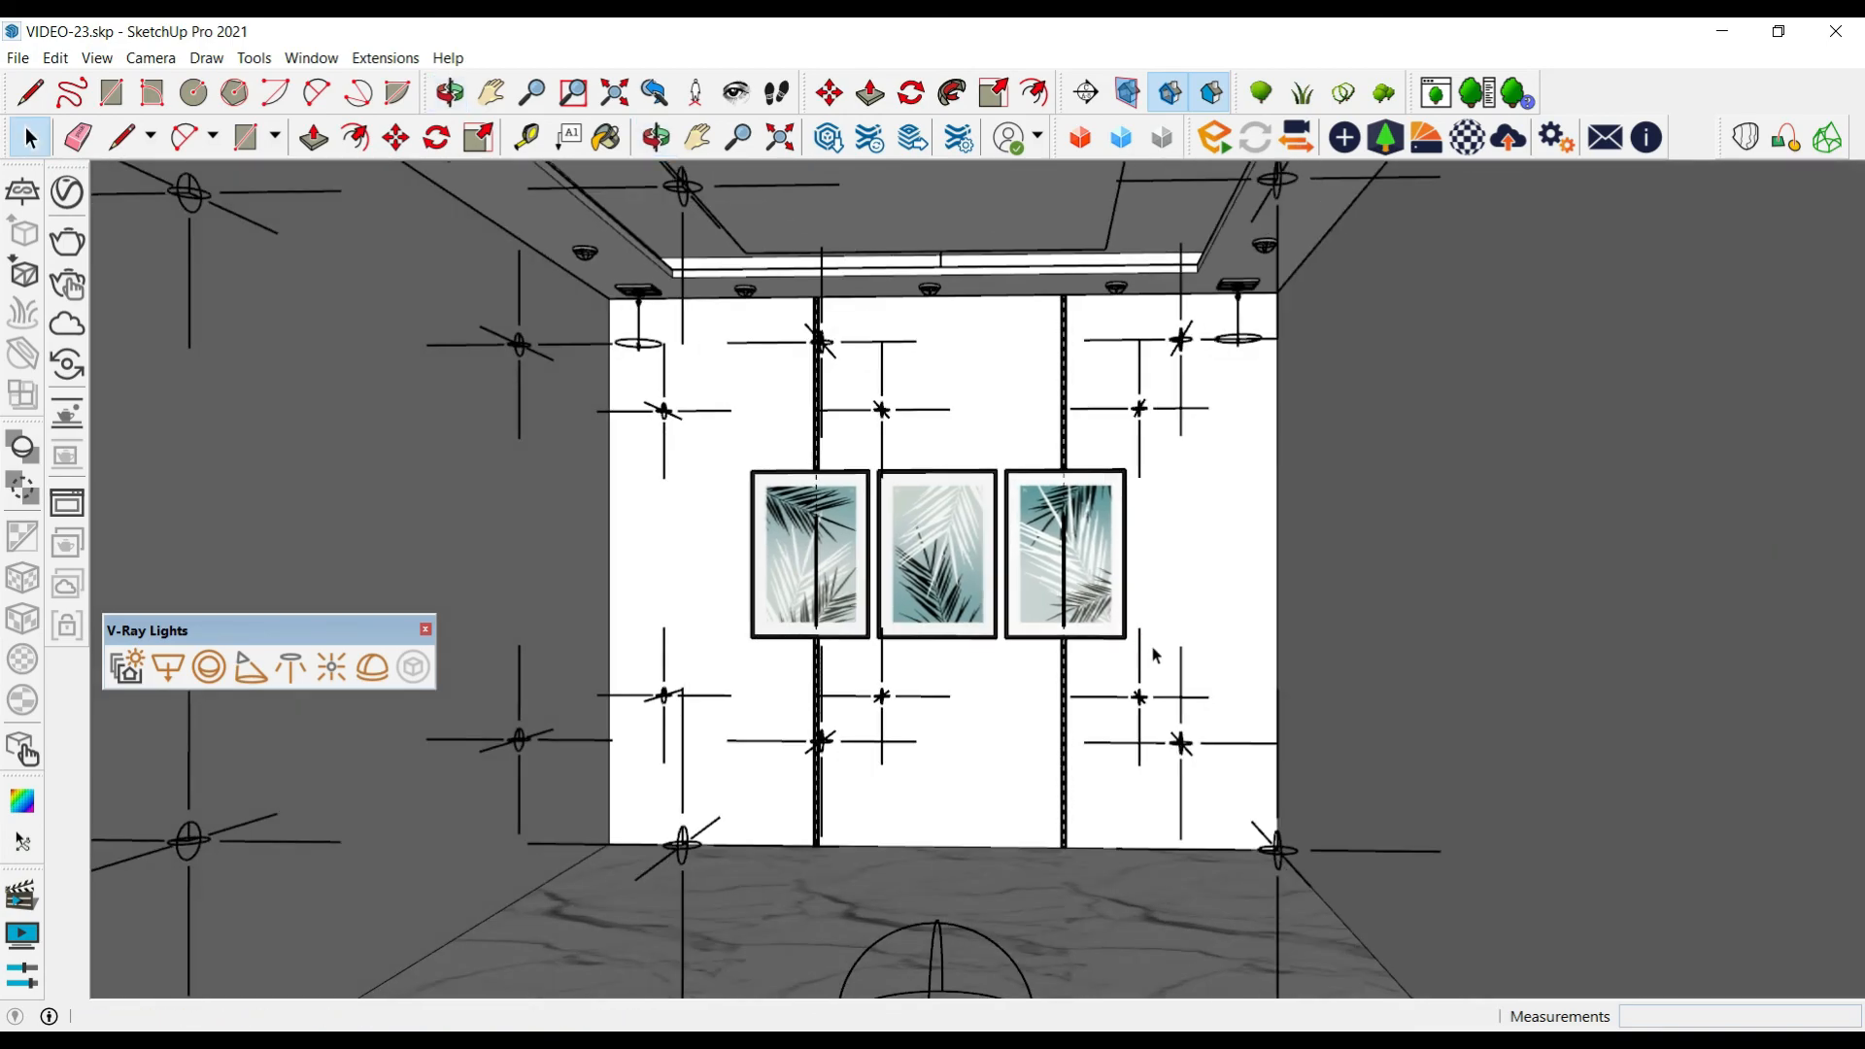